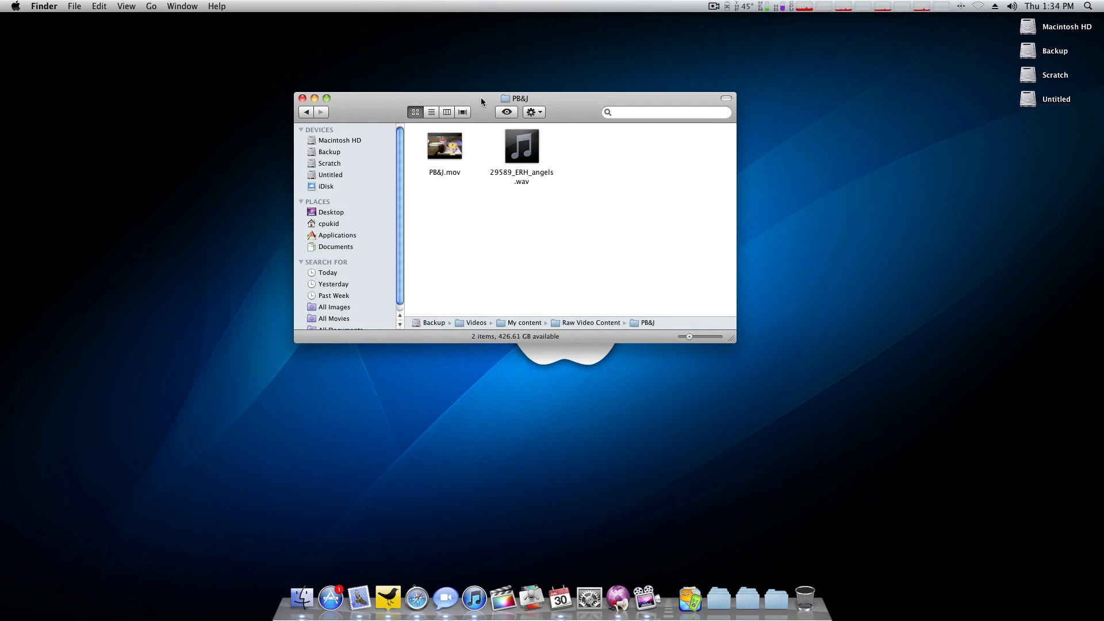
# Step: Preview PB&J.mov from the PB&J folder, skim through its footage, and close the preview
pyautogui.moveTo(482, 102); pyautogui.dragTo(531, 191)
pyautogui.click(506, 236)
pyautogui.press('space')
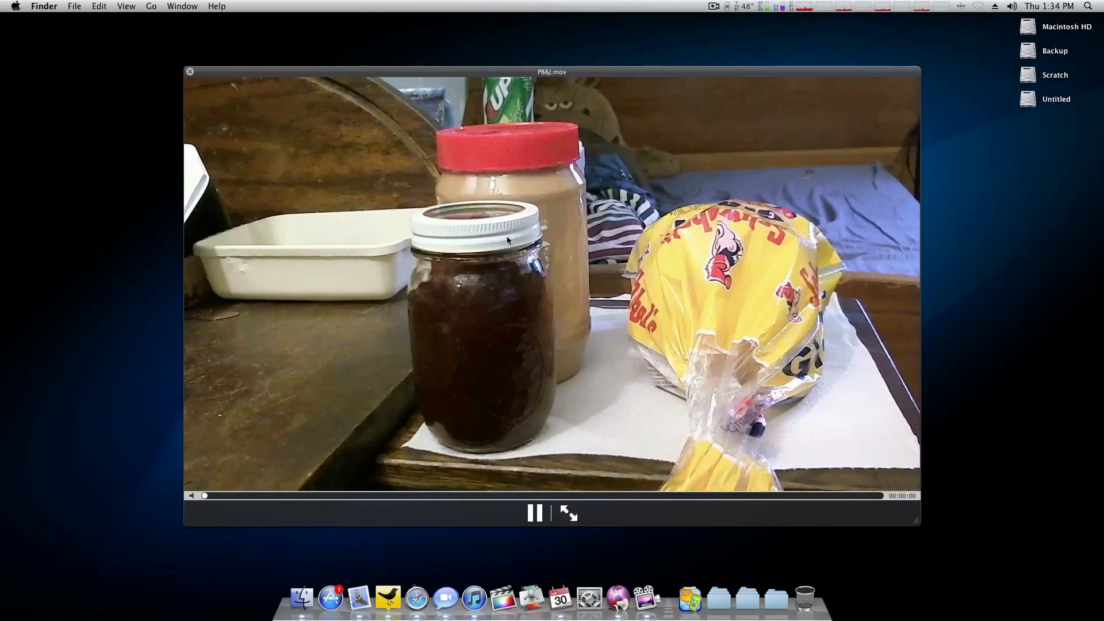
pyautogui.moveTo(510, 496); pyautogui.dragTo(543, 496)
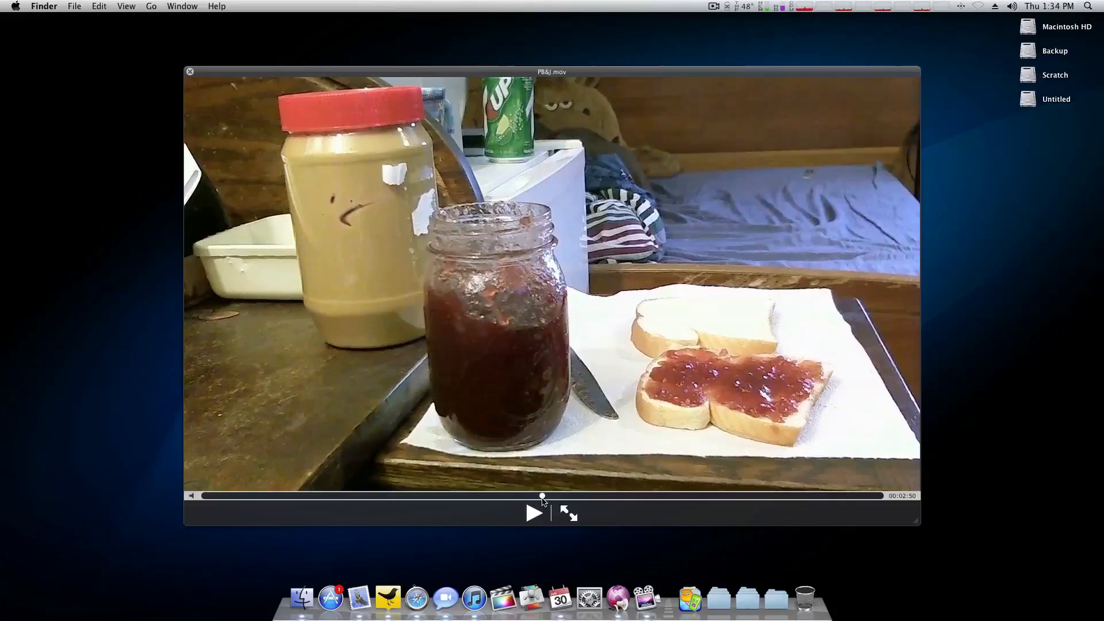
pyautogui.click(617, 496)
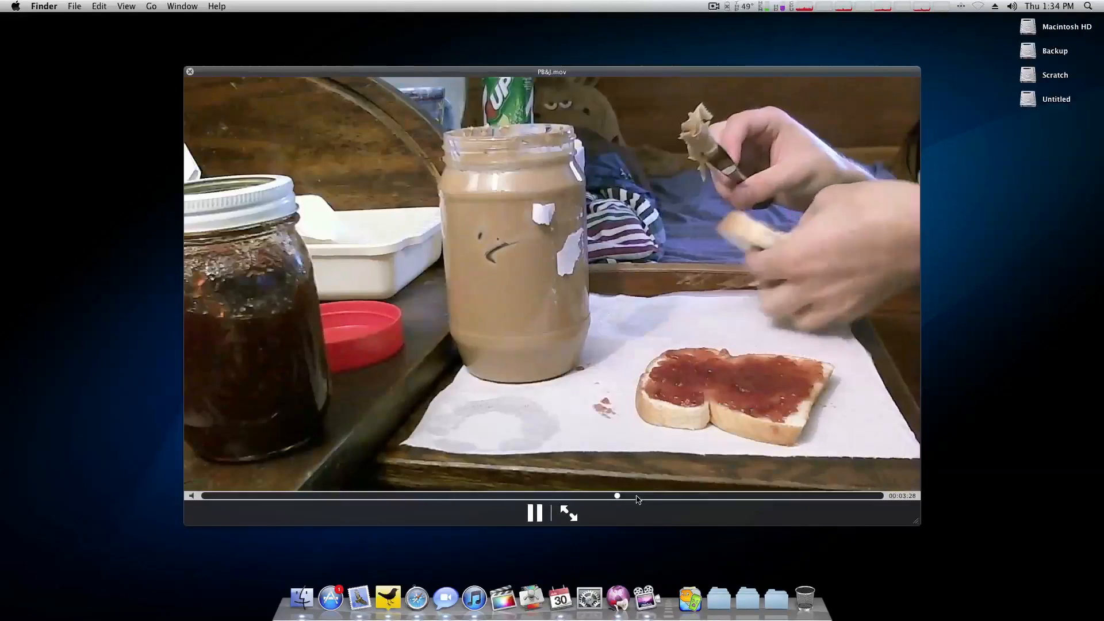
pyautogui.moveTo(616, 495); pyautogui.dragTo(685, 497)
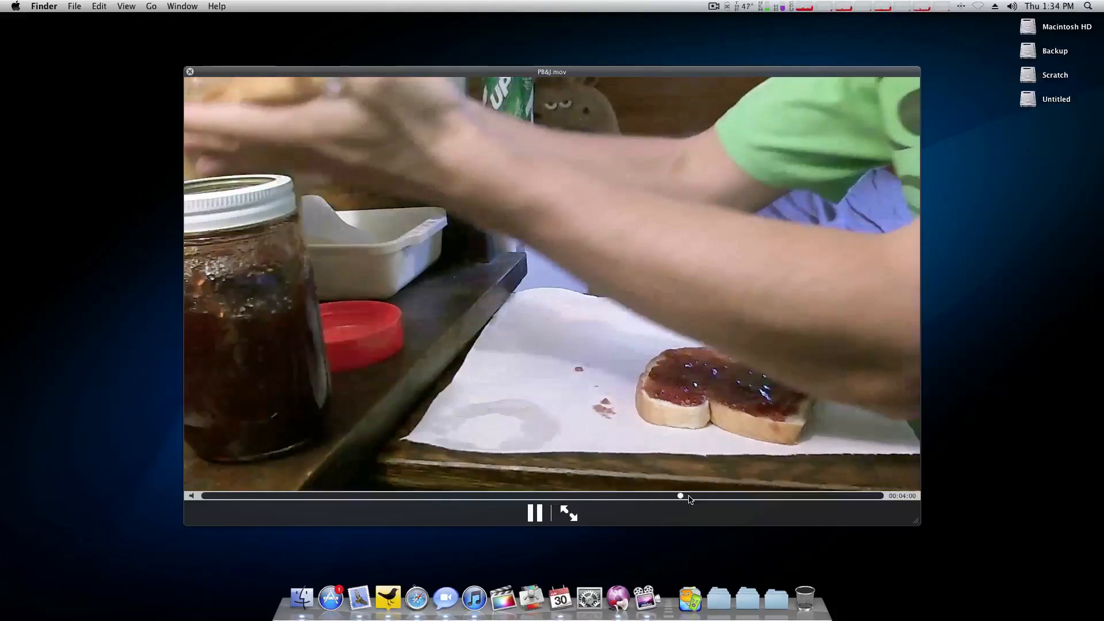
pyautogui.press('space')
pyautogui.press('super+w')
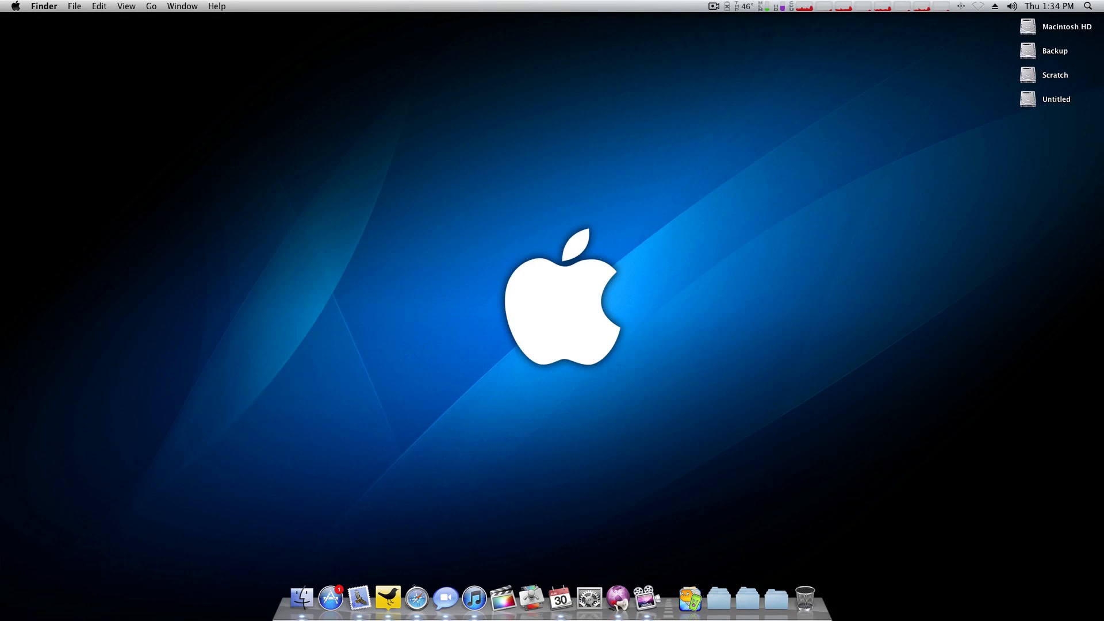
# Step: Switch to Final Cut Pro and clear the PB&J Finder window out of its workspace
pyautogui.click(503, 598)
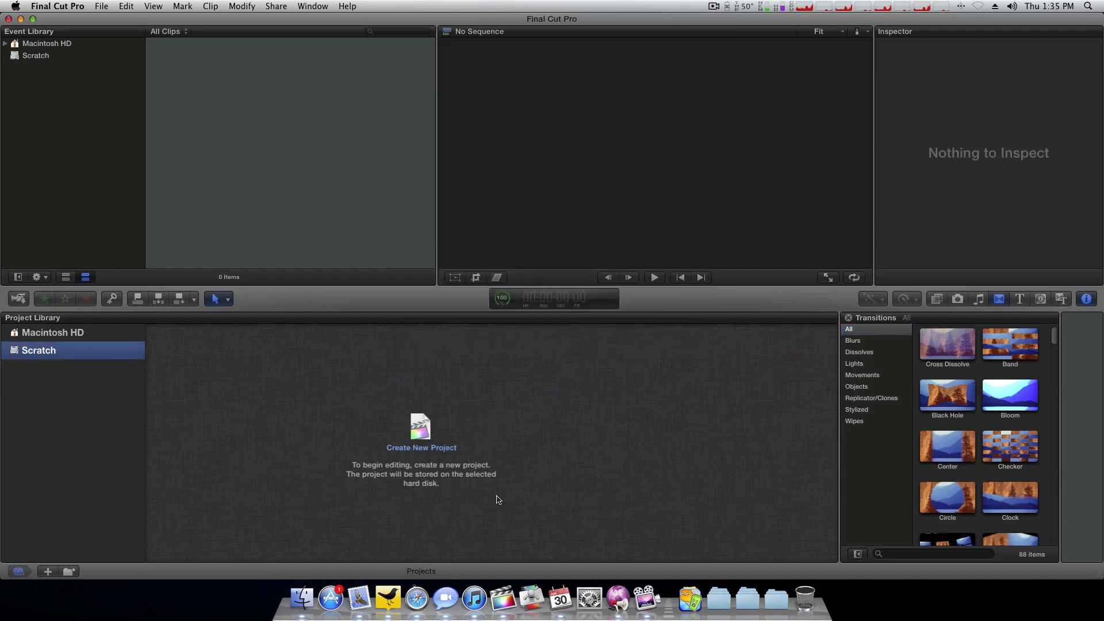
pyautogui.press('super+Tab')
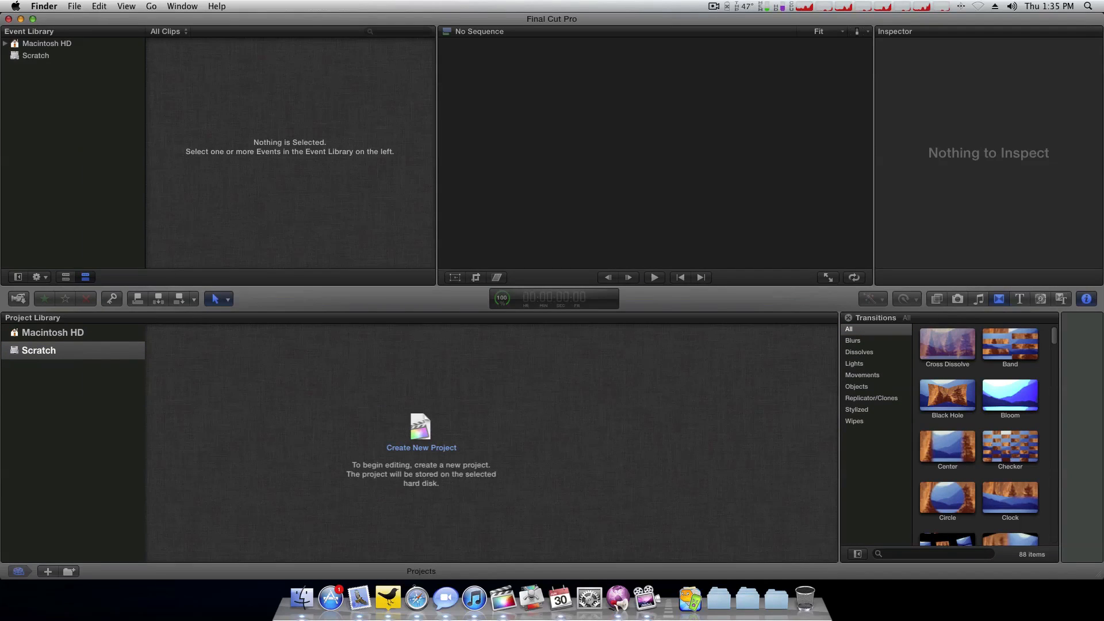
pyautogui.moveTo(527, 143); pyautogui.dragTo(544, 141)
pyautogui.moveTo(358, 146); pyautogui.dragTo(295, 155)
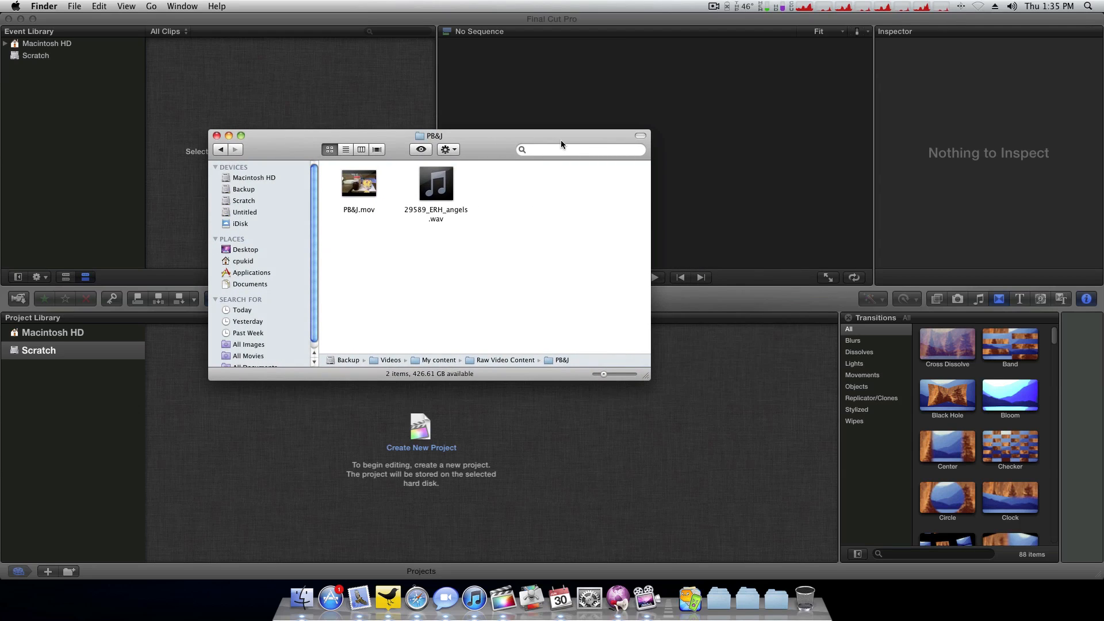
pyautogui.moveTo(560, 141); pyautogui.dragTo(0, 161)
pyautogui.click(233, 138)
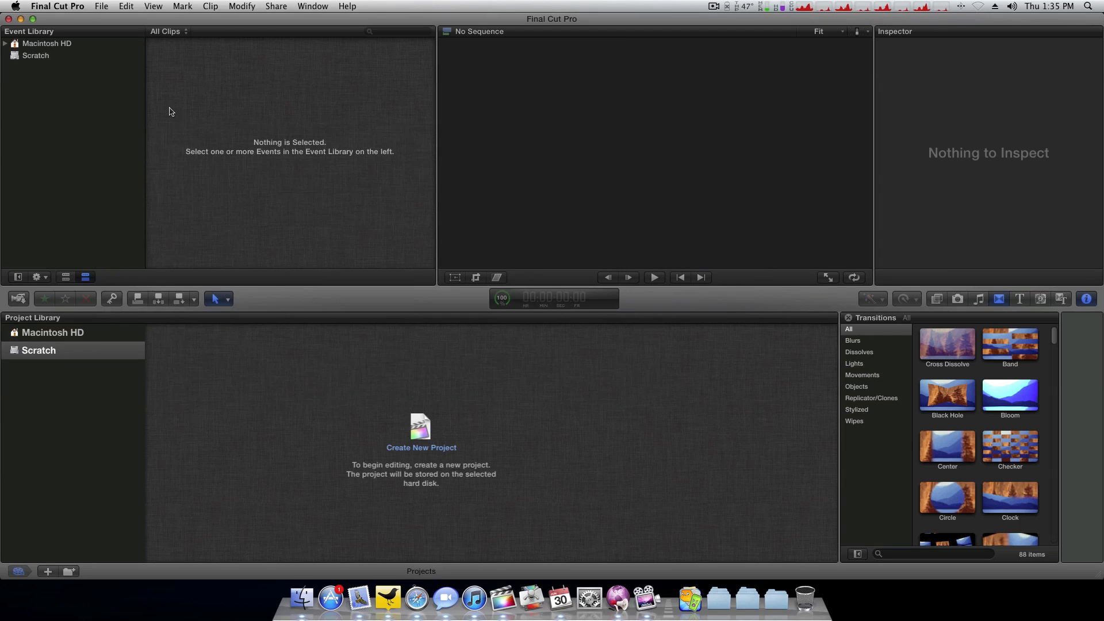
# Step: Select the Scratch drive in the Event Library, inspect its contents in Finder, and return to Final Cut Pro
pyautogui.click(41, 57)
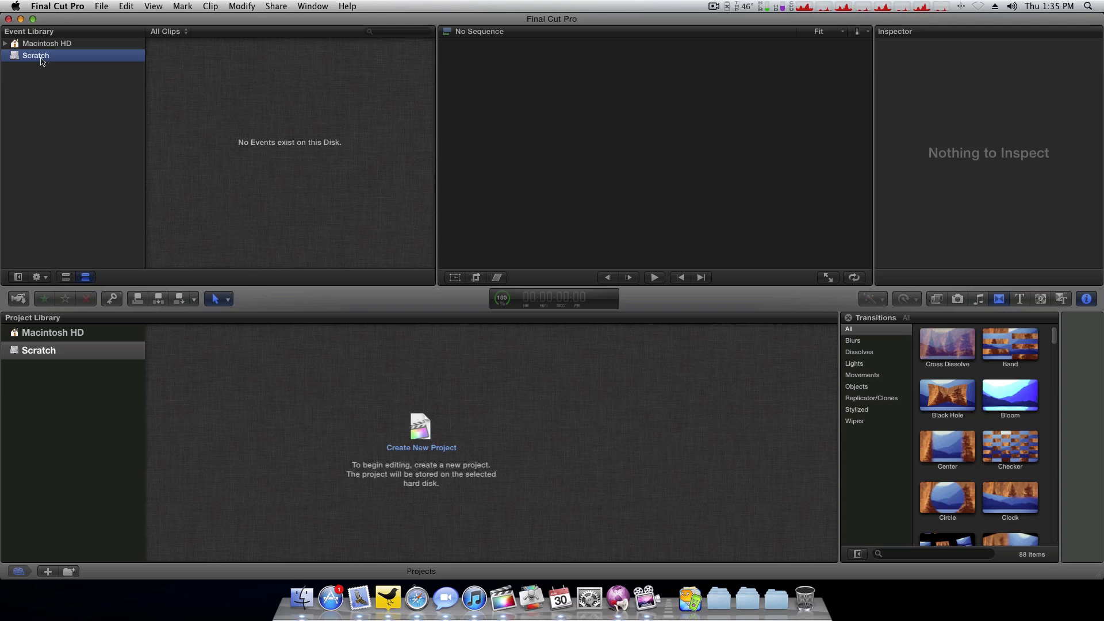
pyautogui.press('F11')
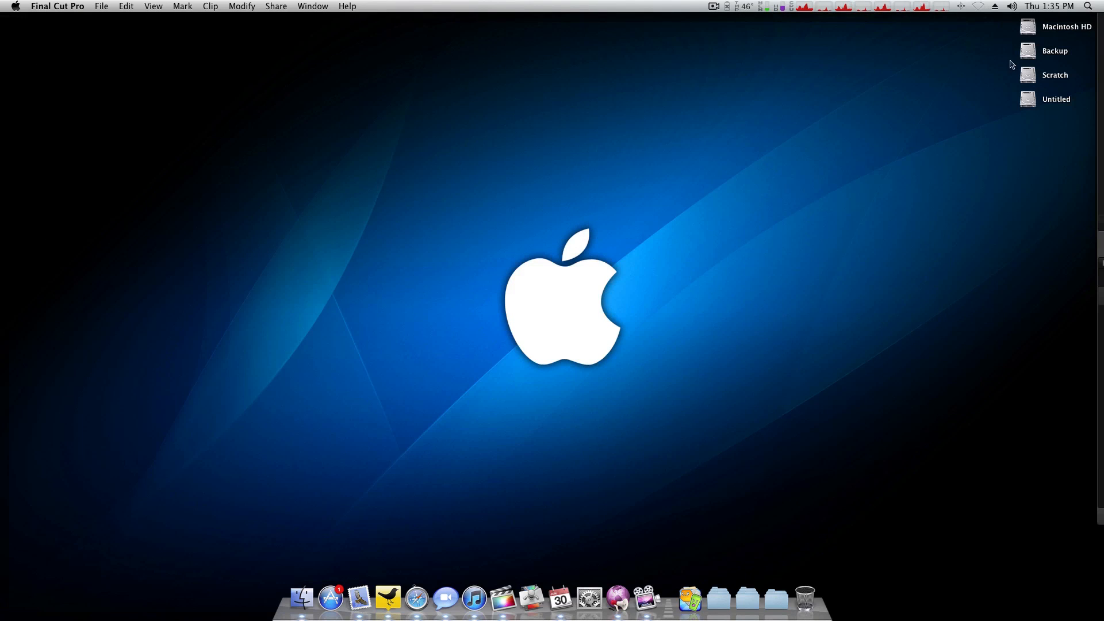
pyautogui.doubleClick(1026, 72)
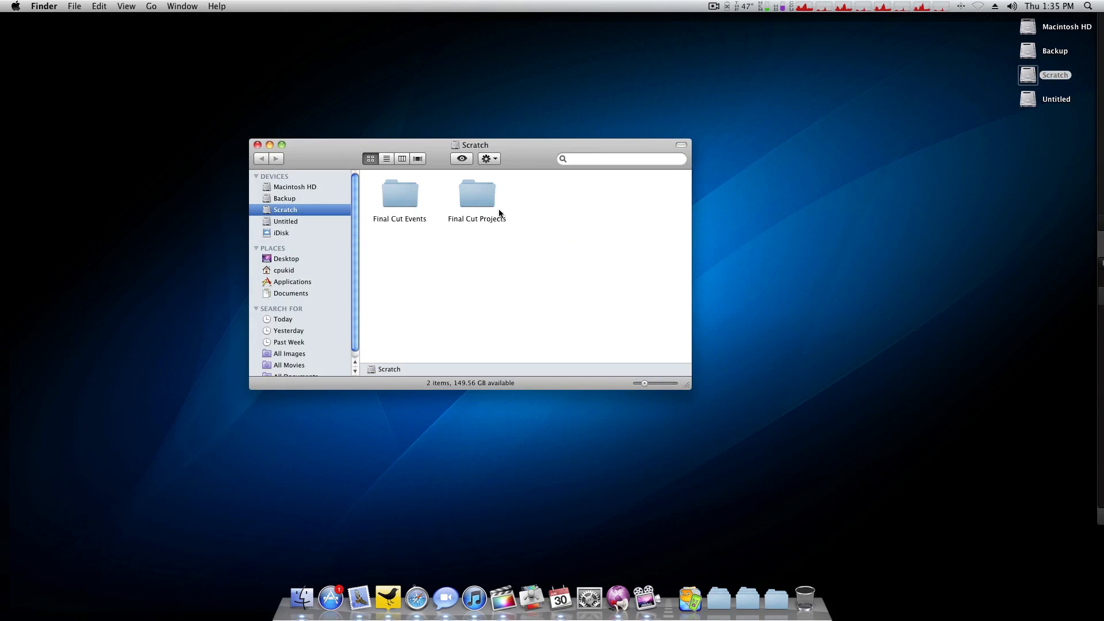
pyautogui.click(258, 144)
pyautogui.press('F11')
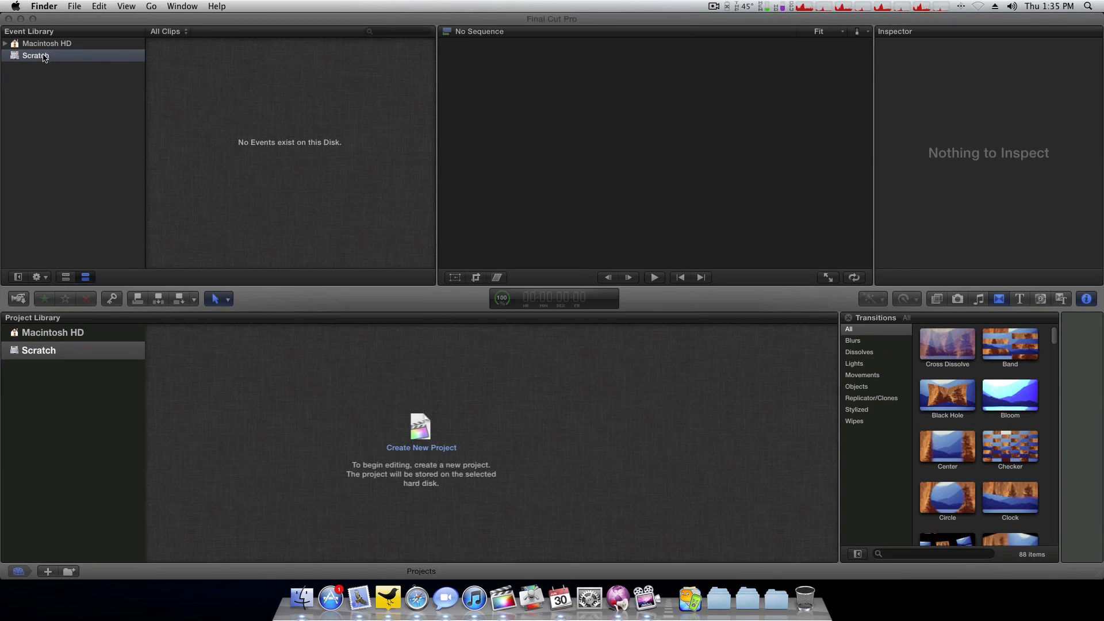
# Step: Create a new event on the Scratch drive and name it PB&J Video
pyautogui.rightClick(45, 54)
pyautogui.click(63, 59)
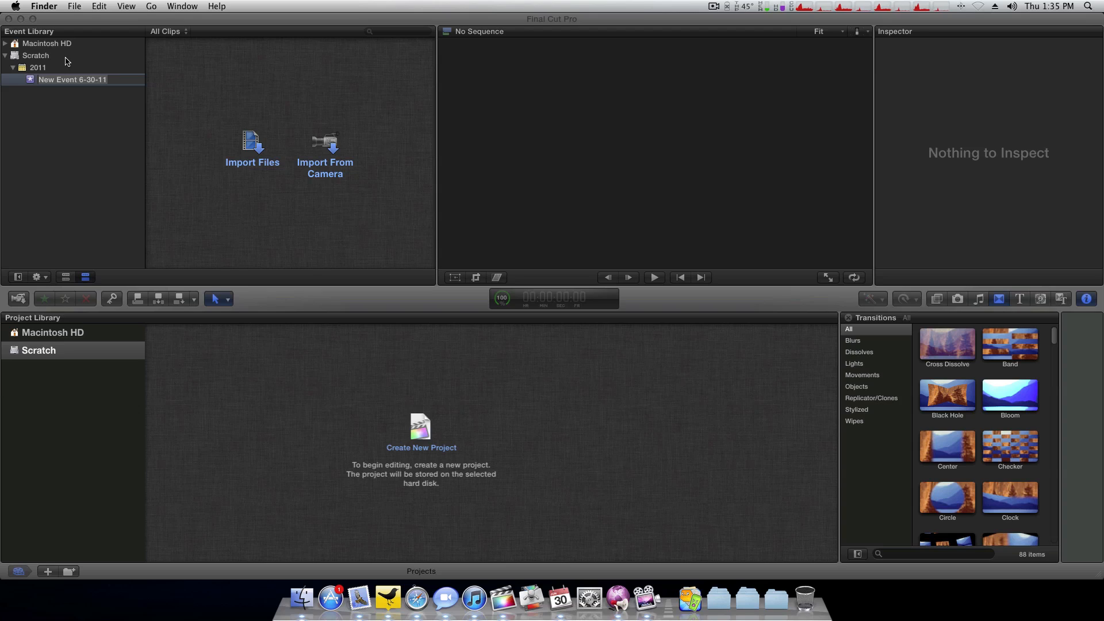
pyautogui.click(102, 110)
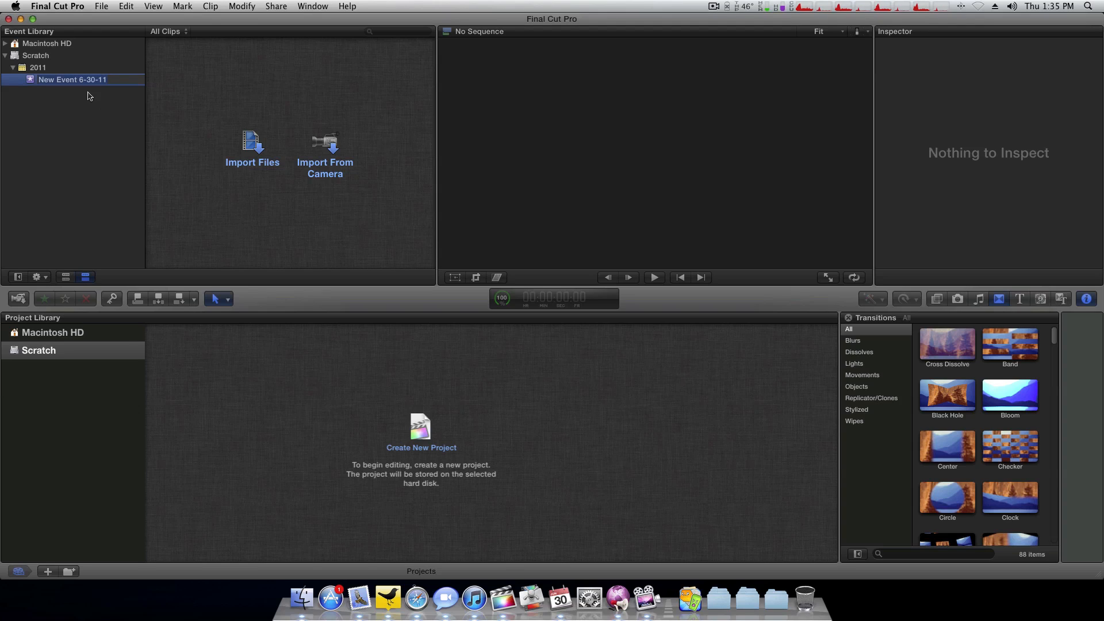
pyautogui.write('PB&J Video')
pyautogui.press('Return')
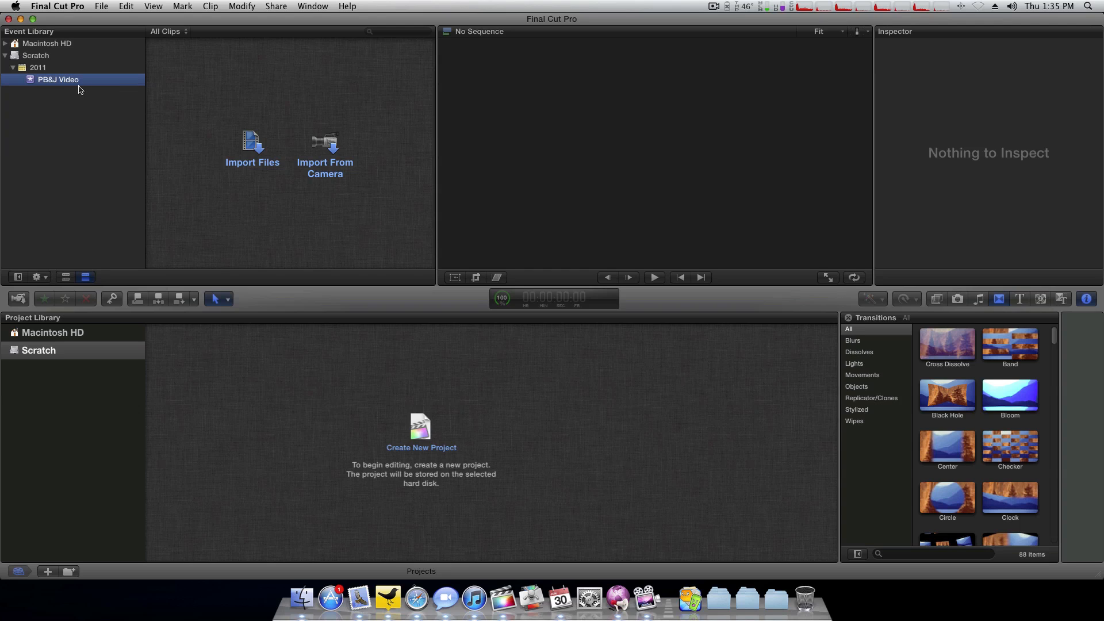
pyautogui.press('super+n')
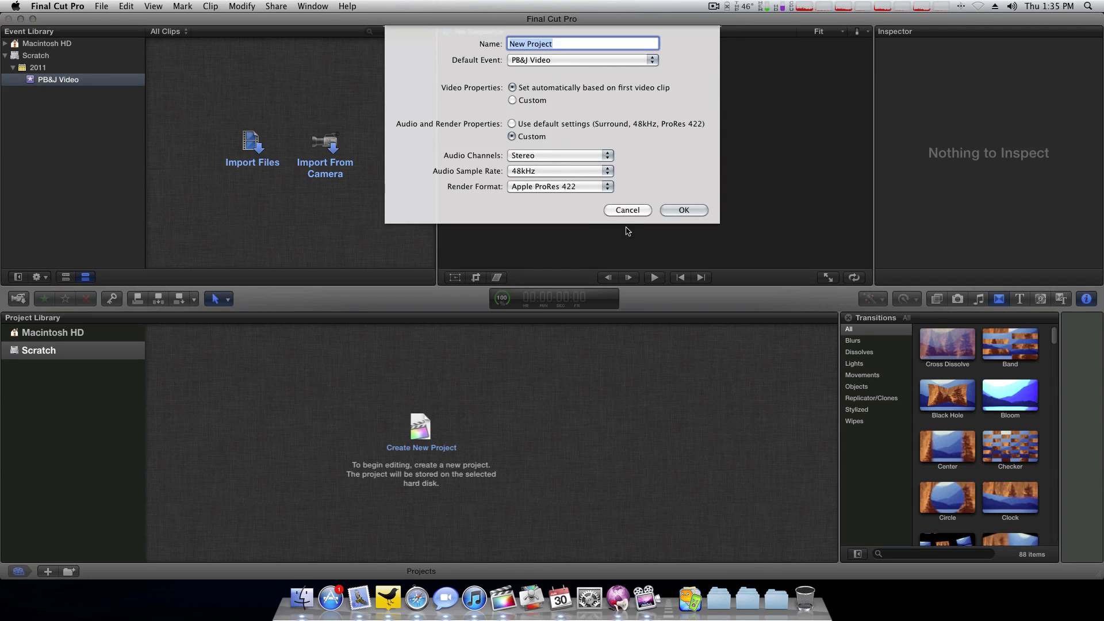
pyautogui.press('Escape')
pyautogui.click(84, 139)
pyautogui.click(104, 356)
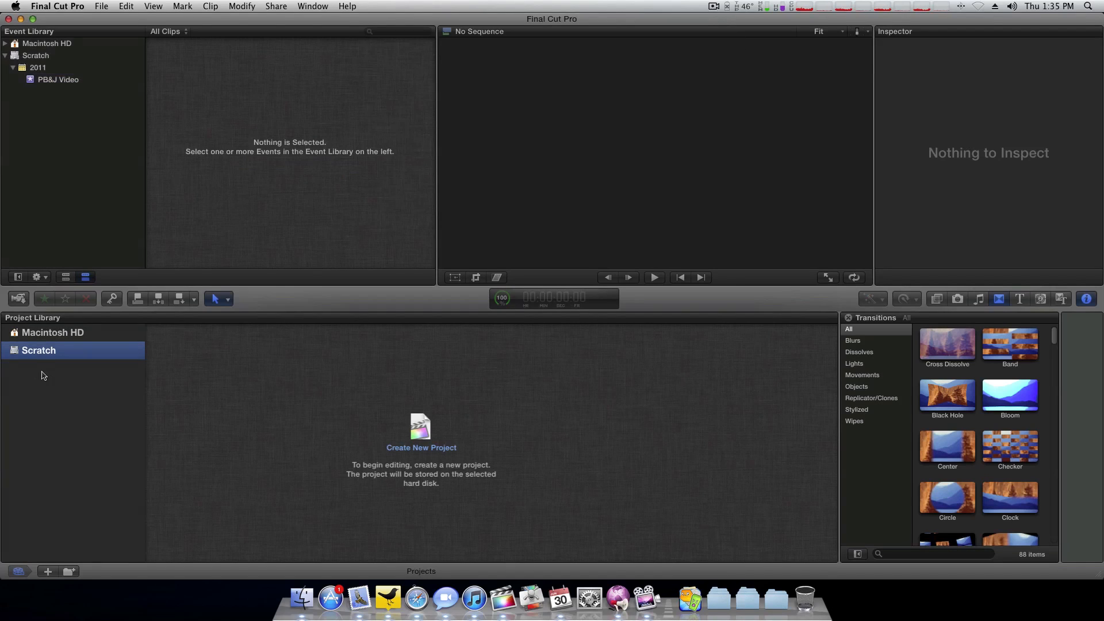
pyautogui.click(44, 335)
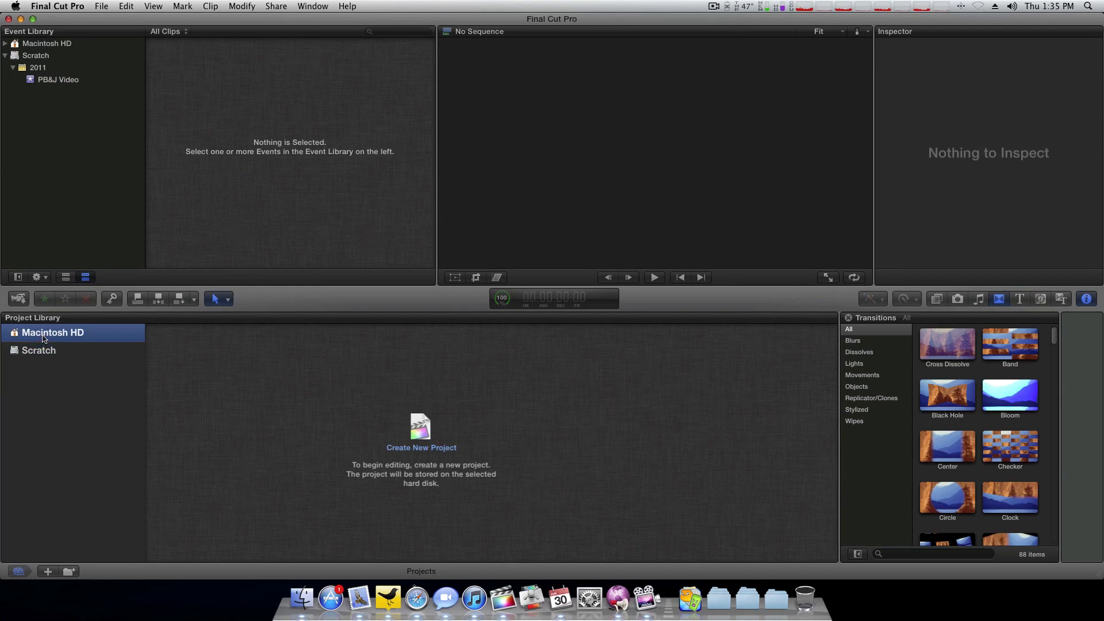
# Step: Create a project named PB&J Video Project on the Scratch drive, with PB&J Video as its default event
pyautogui.click(34, 352)
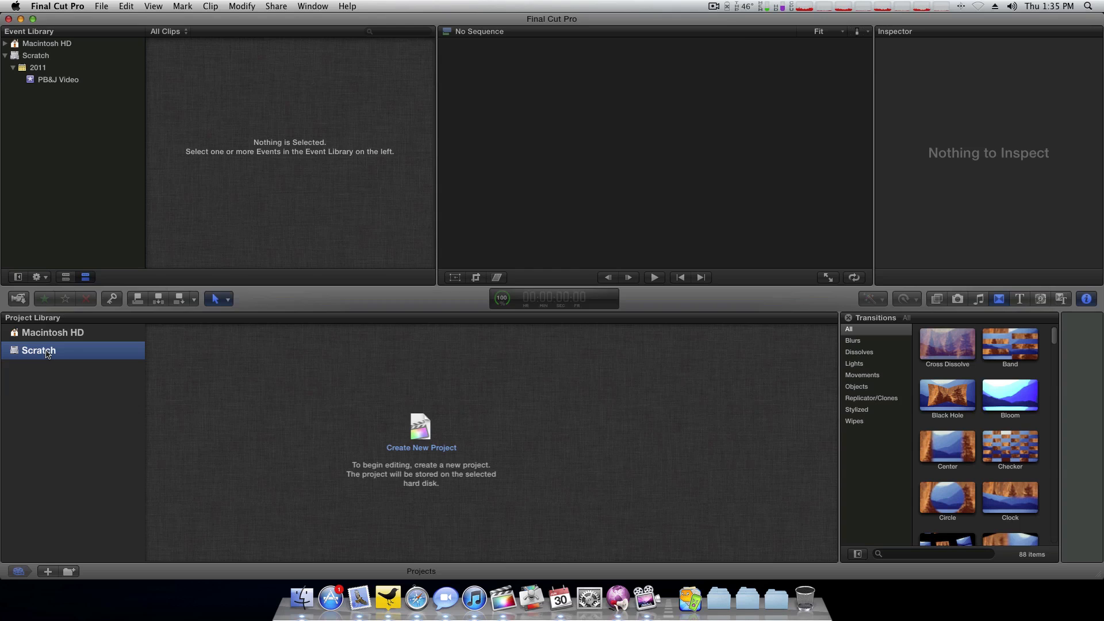
pyautogui.press('super+n')
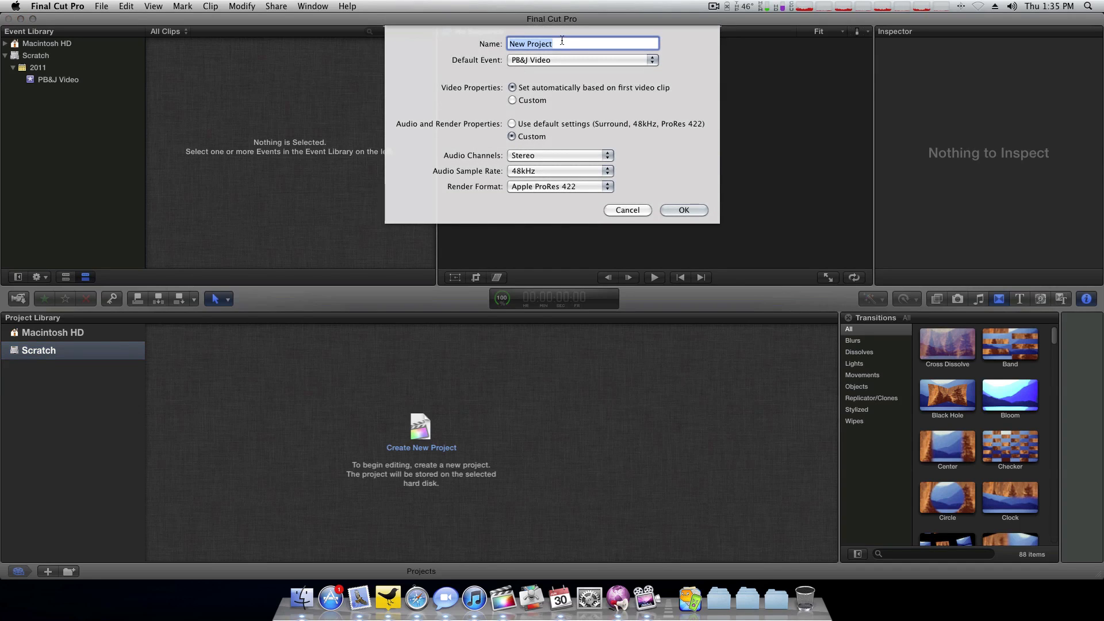
pyautogui.write('PB&J Video')
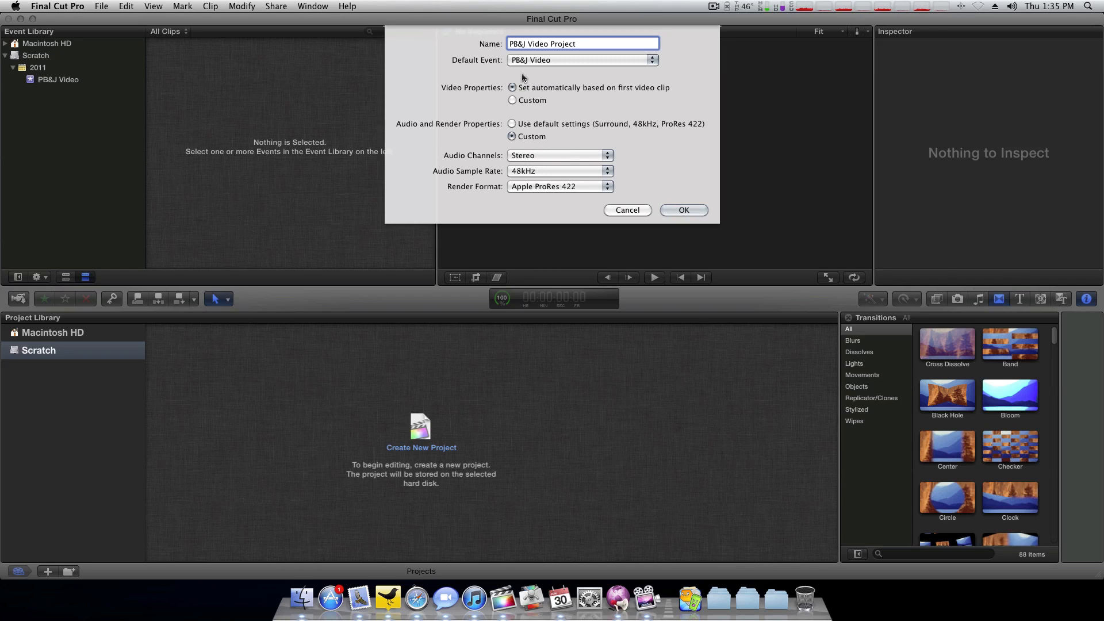
pyautogui.click(684, 210)
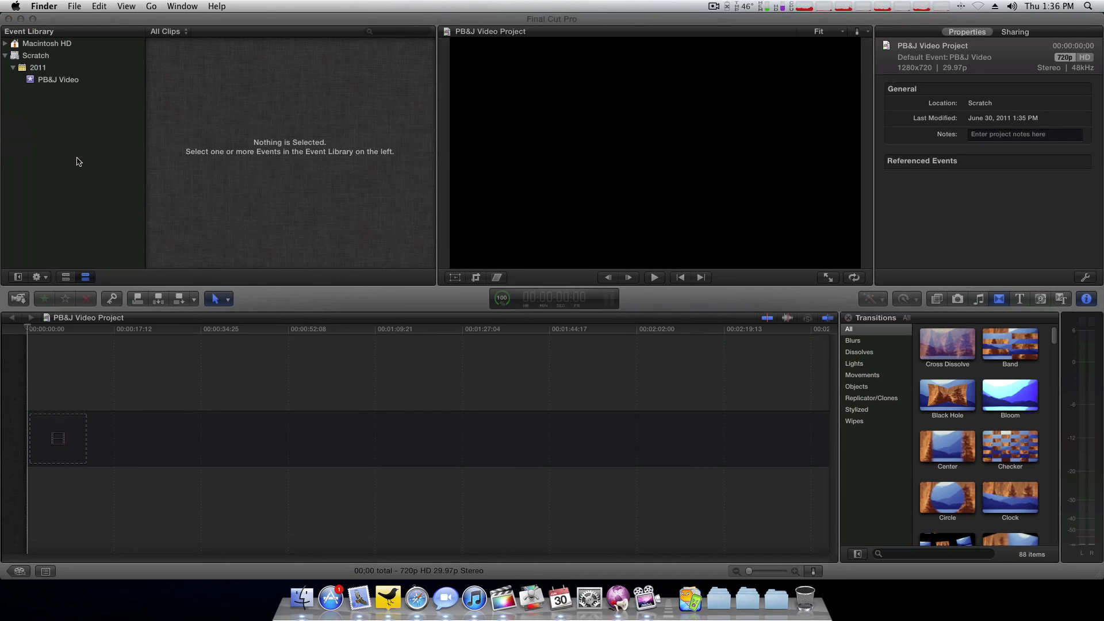
# Step: Import Intro 5/11/11.mov from the My content folder into the PB&J Video event
pyautogui.press('super+shift+i')
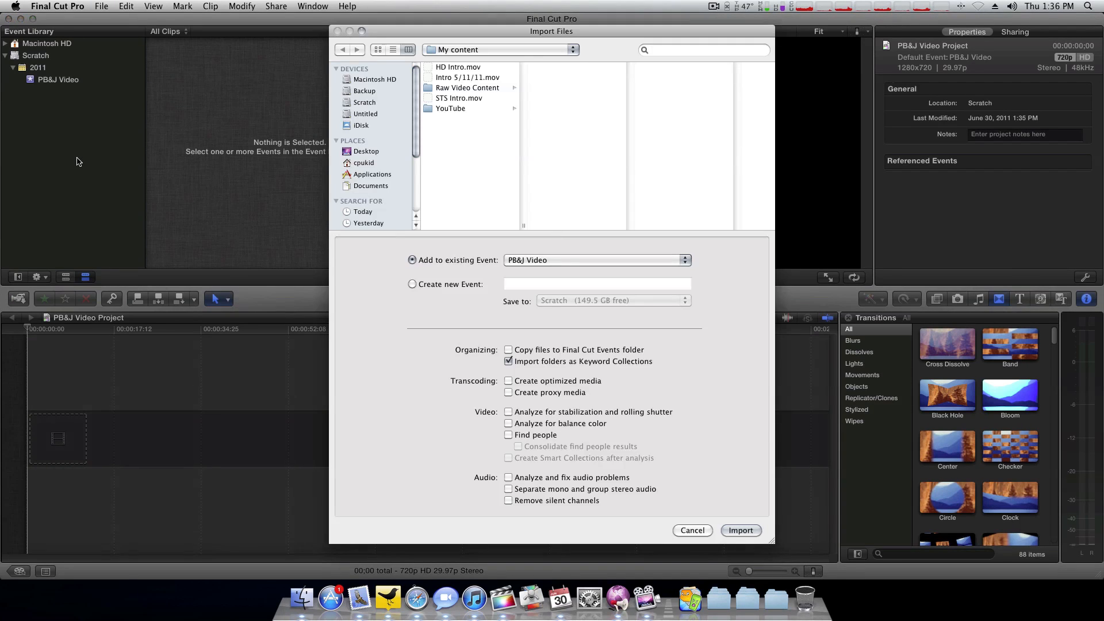
pyautogui.click(460, 77)
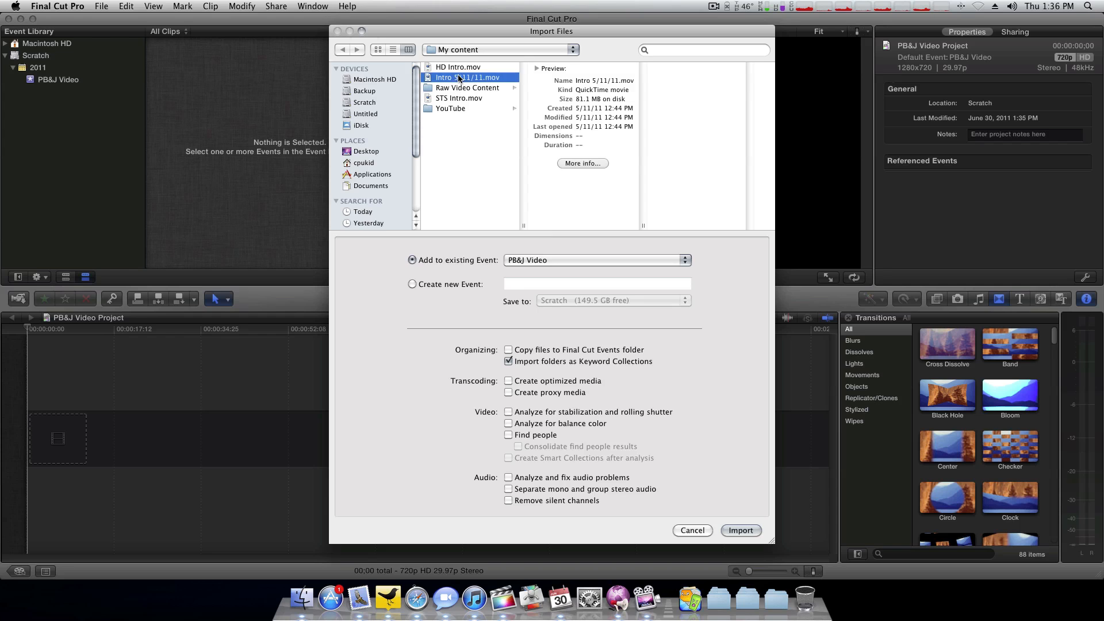
pyautogui.click(741, 530)
# Step: Import 29589_ERH_angels.wav and PB&J.mov from the PB&J folder in Raw Video Content into the PB&J Video event
pyautogui.press('super+shift+i')
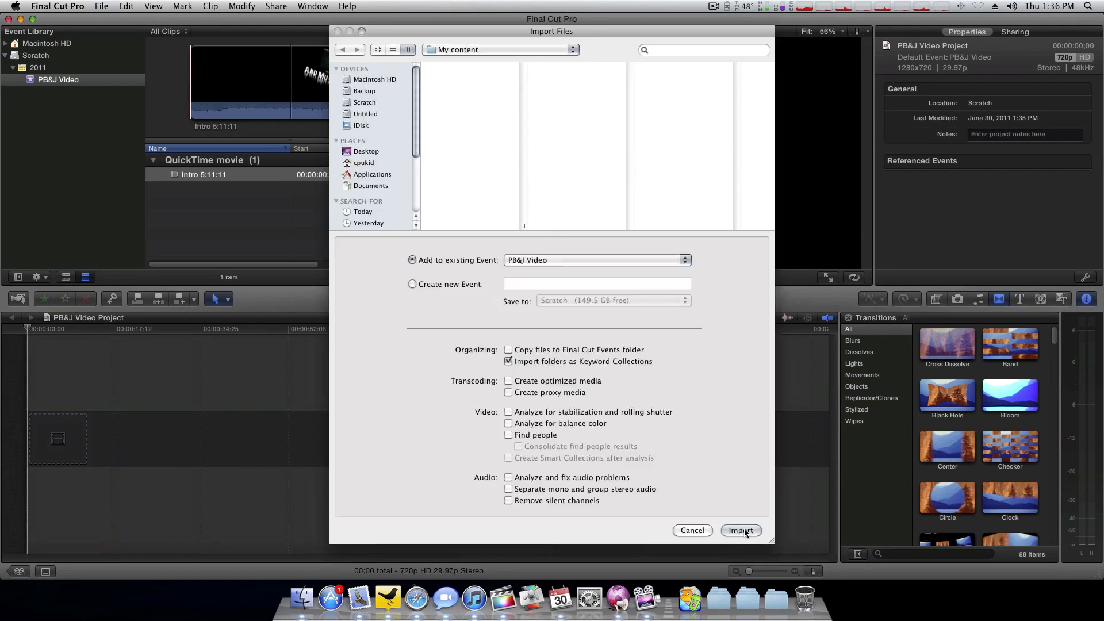
pyautogui.click(478, 89)
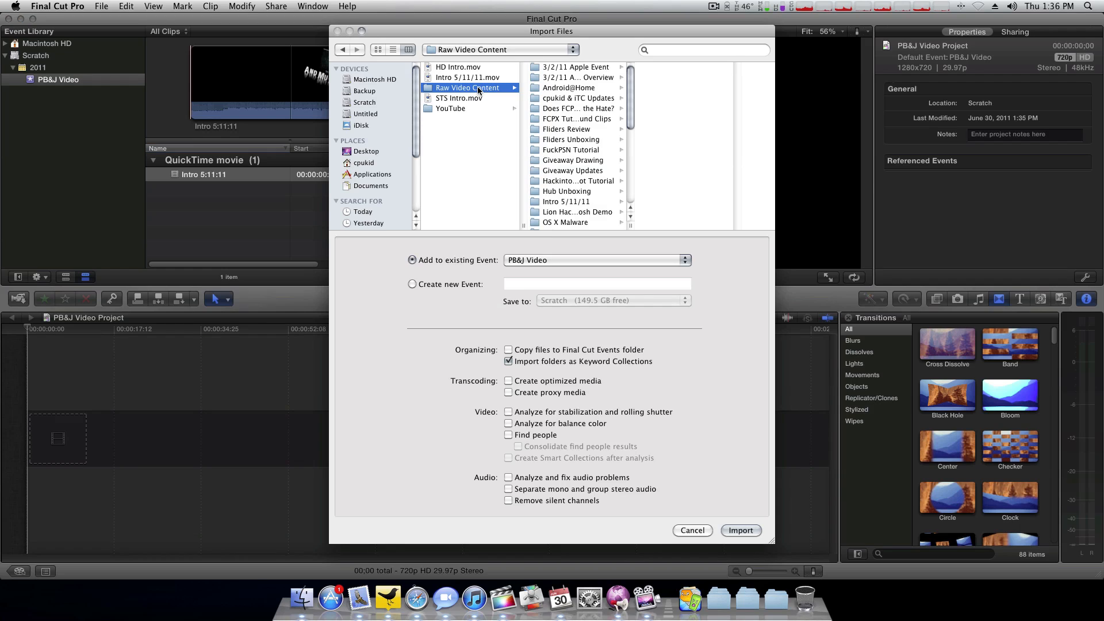
pyautogui.scroll(-3, 598, 140)
pyautogui.click(549, 176)
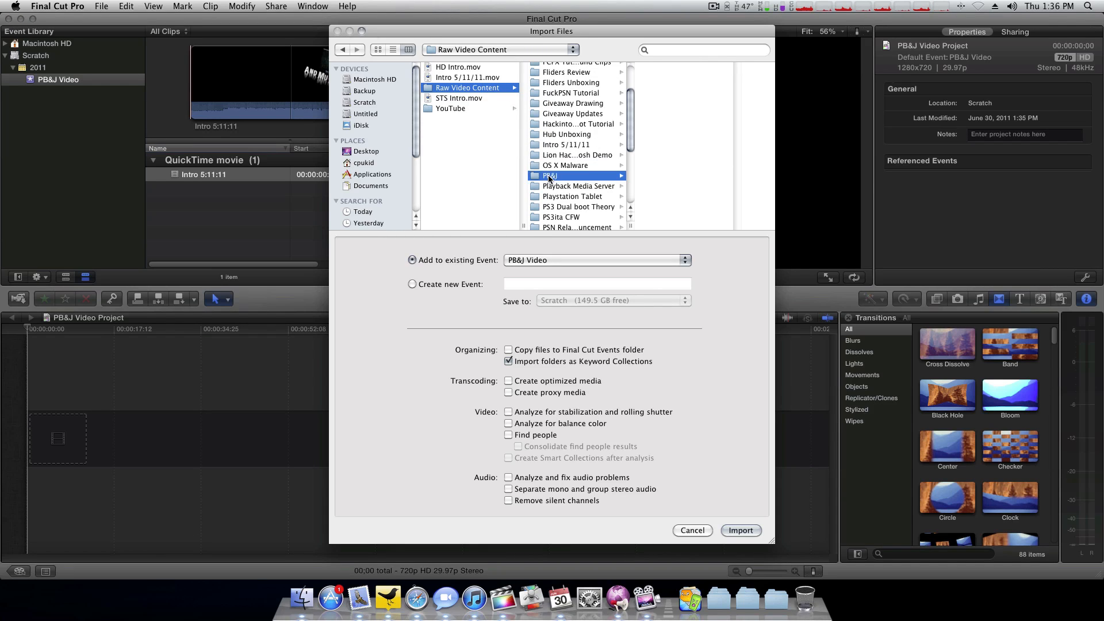
pyautogui.moveTo(656, 89); pyautogui.dragTo(646, 64)
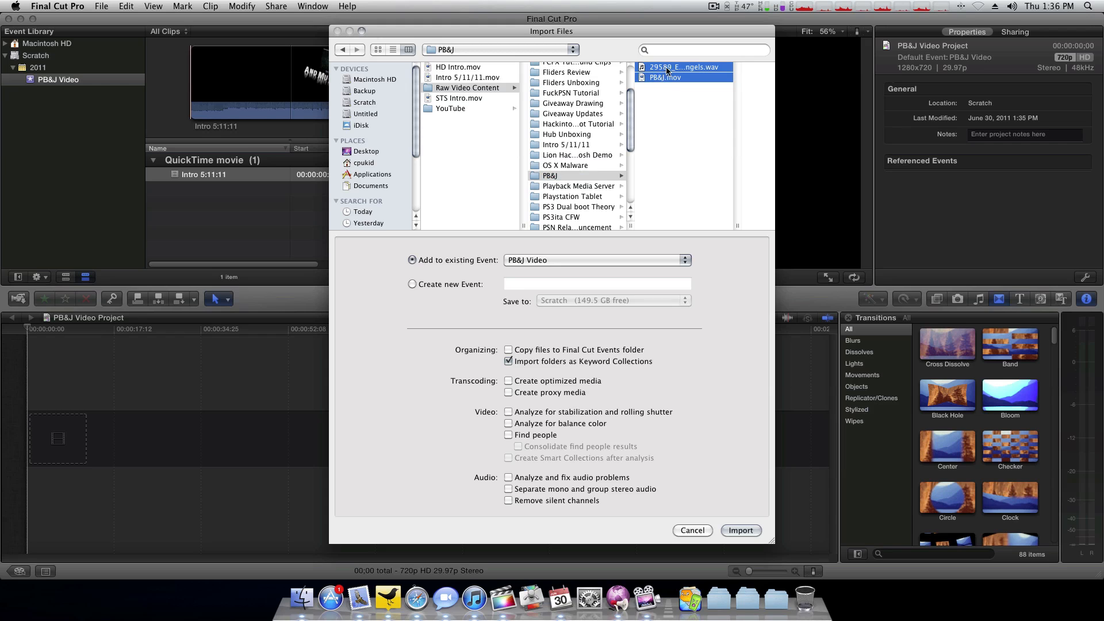
pyautogui.click(744, 531)
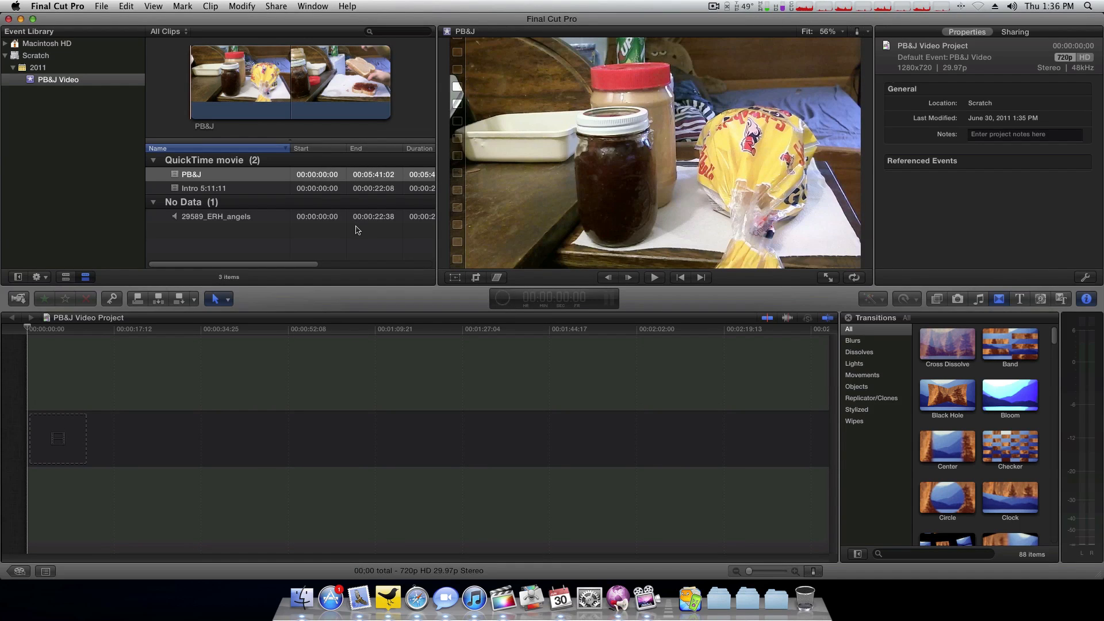
# Step: Place the Intro 5:11:11 clip at the start of the project's timeline and play it
pyautogui.click(202, 189)
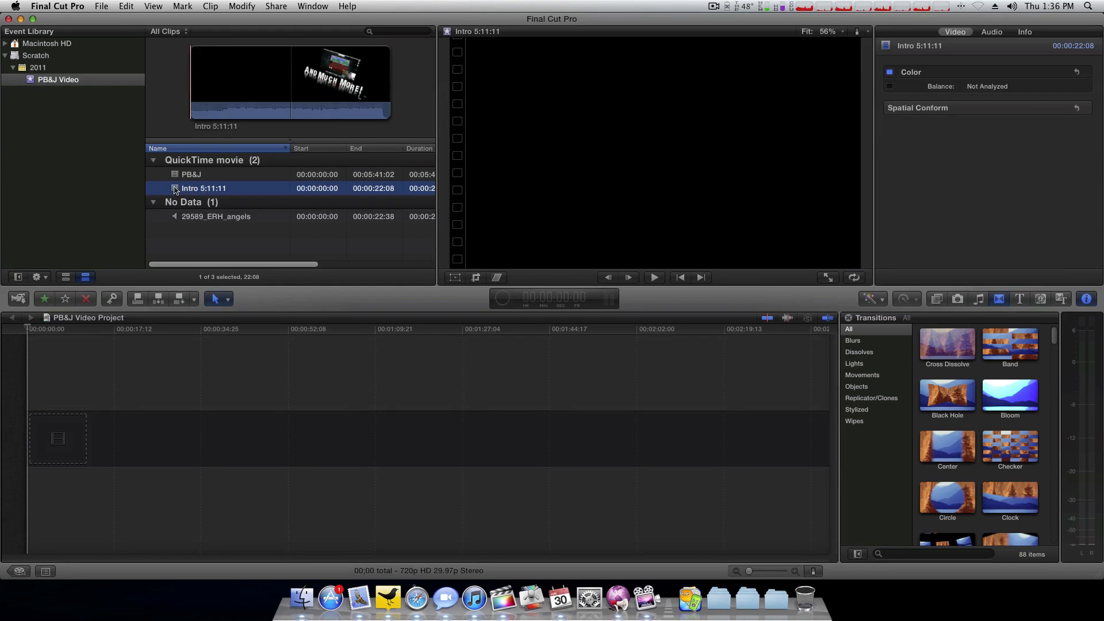
pyautogui.moveTo(202, 190); pyautogui.dragTo(78, 436)
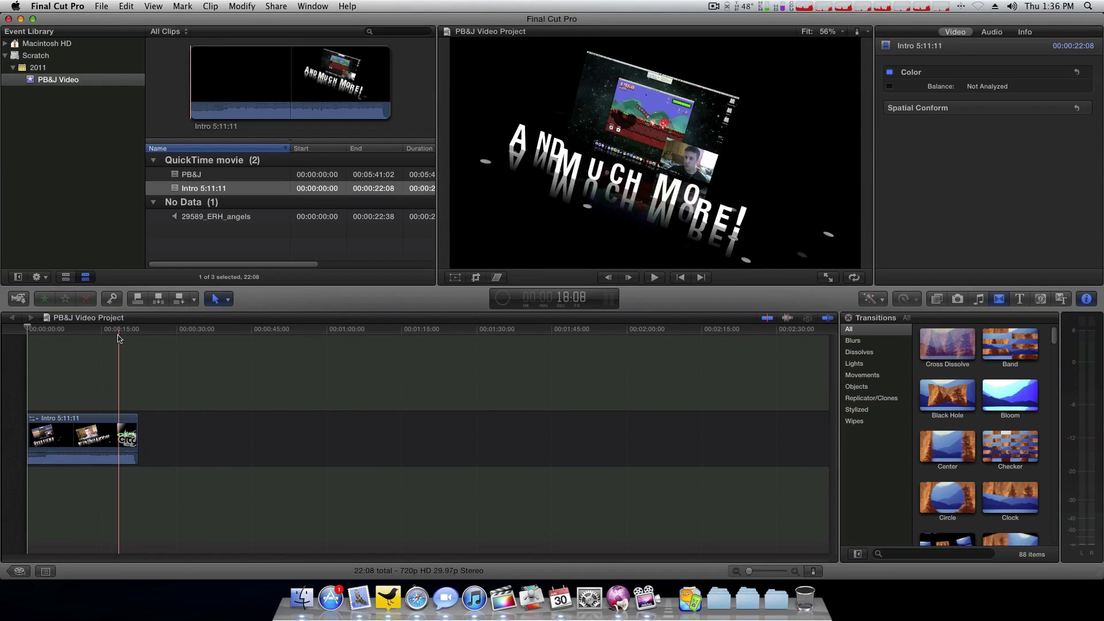
pyautogui.press('space')
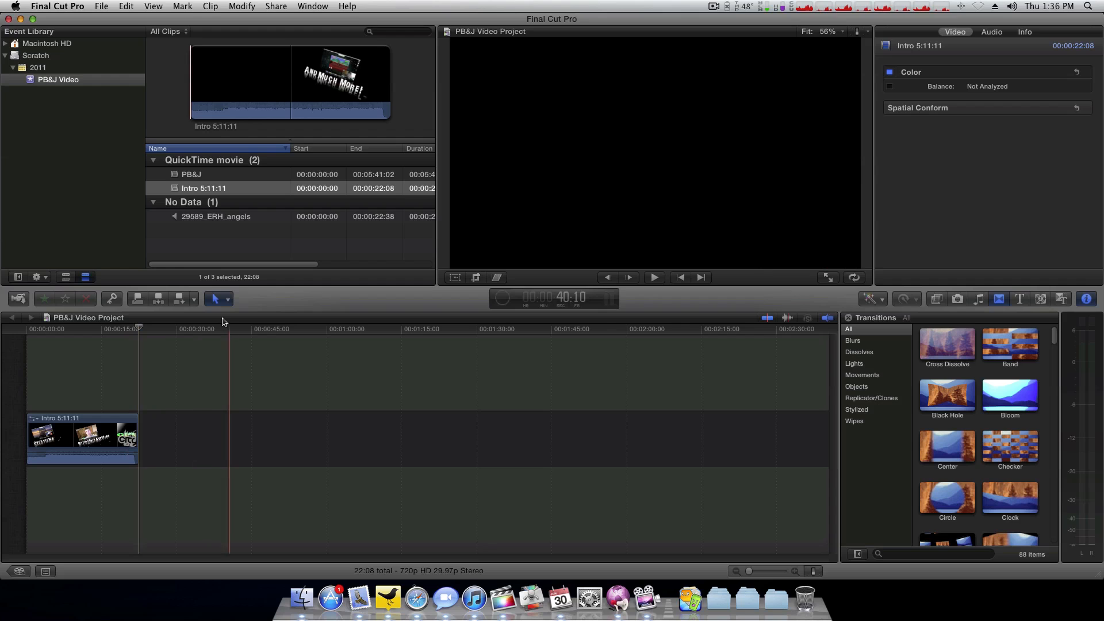
# Step: Preview the PB&J clip in the event and set its start point at 6:00
pyautogui.click(186, 174)
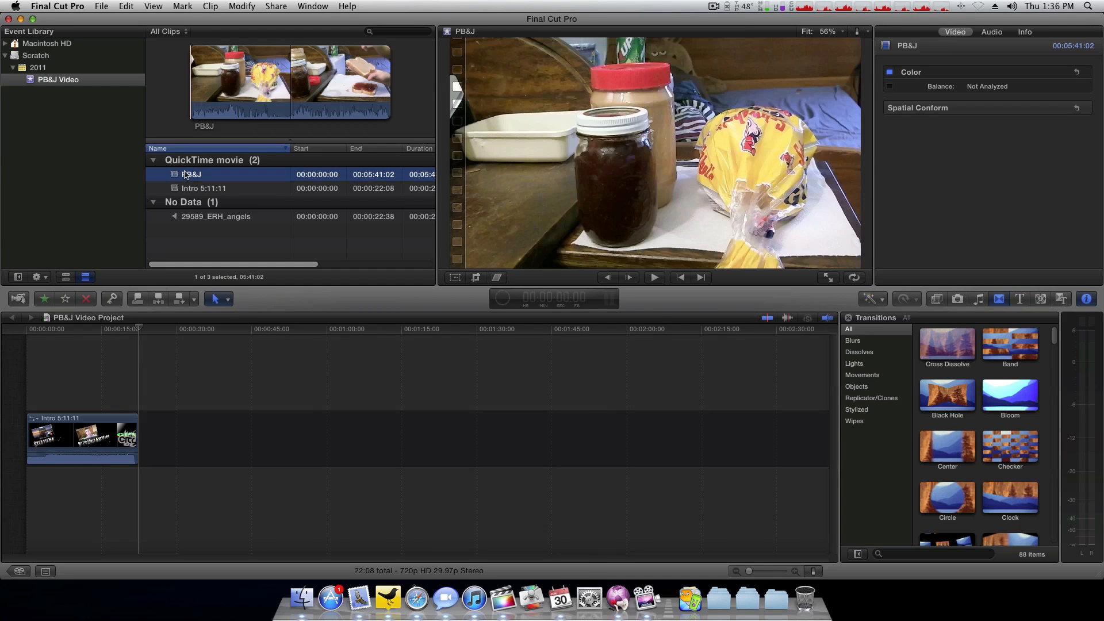
pyautogui.click(203, 82)
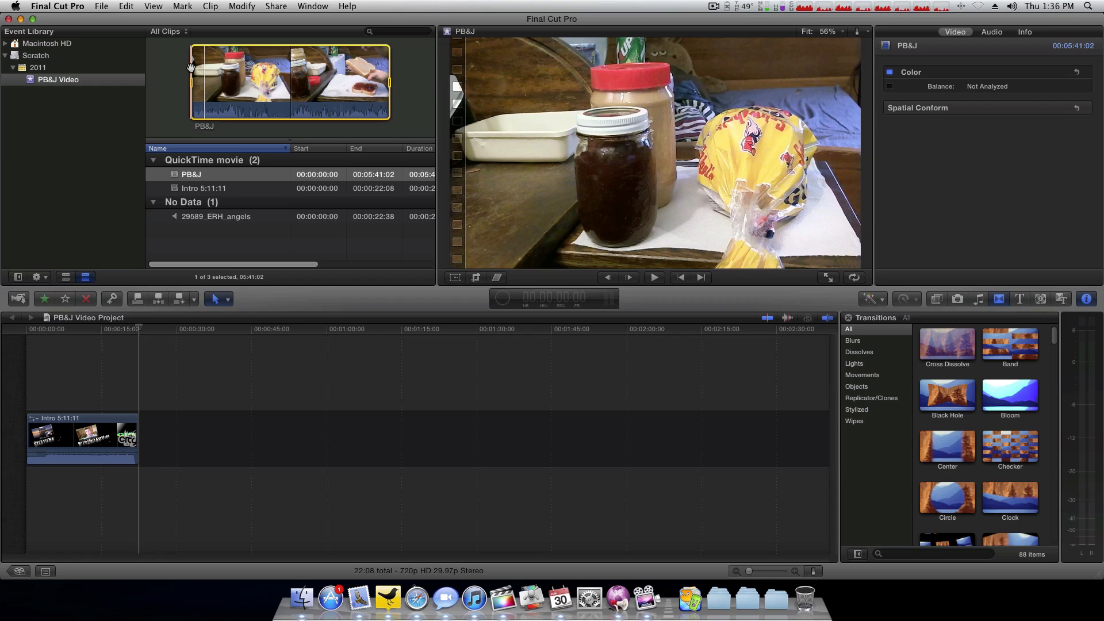
pyautogui.press('space')
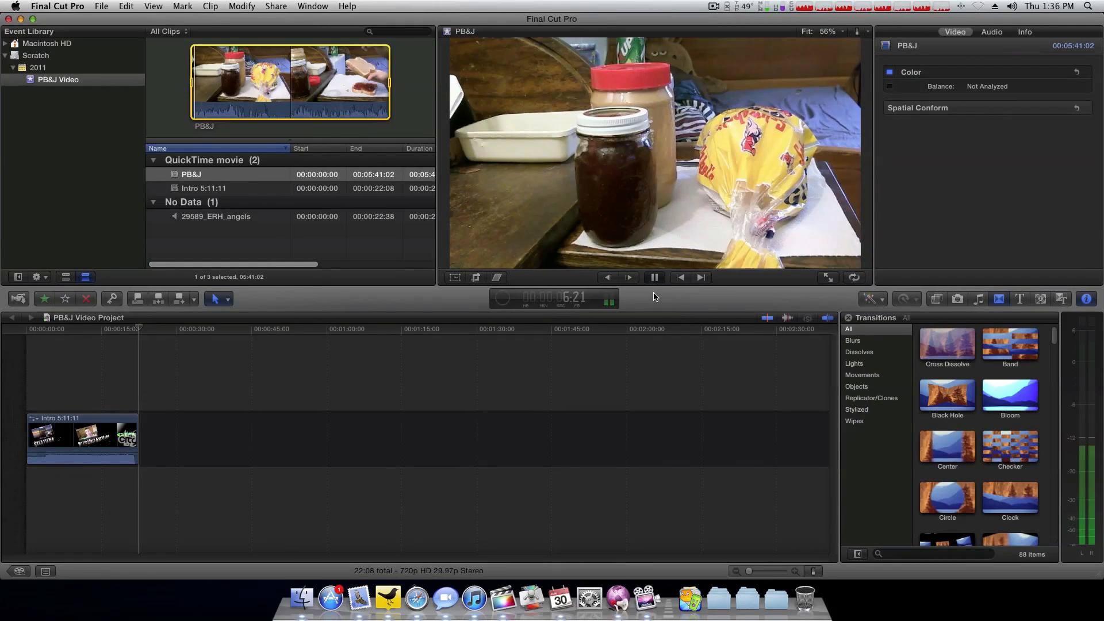
pyautogui.press('space')
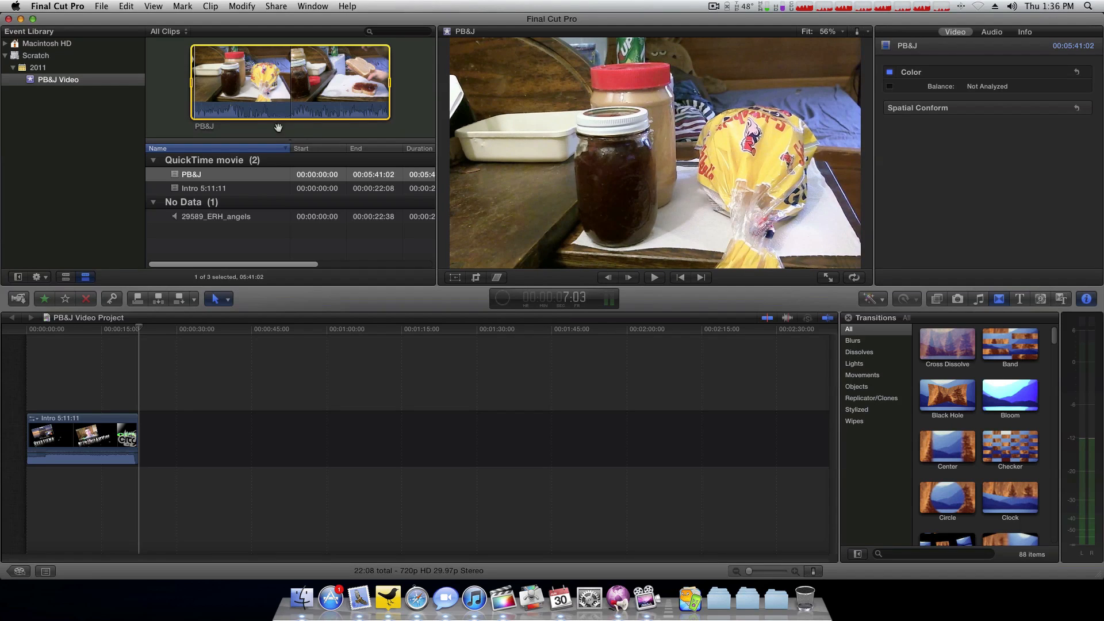
pyautogui.click(213, 92)
pyautogui.click(579, 303)
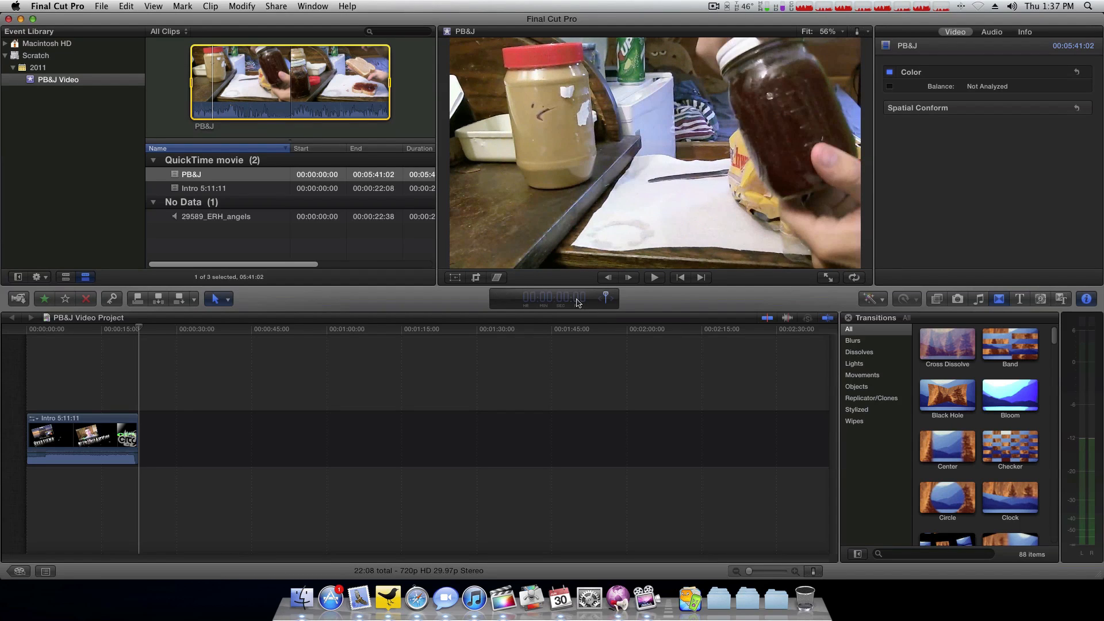
pyautogui.write('6:00')
pyautogui.press('Return')
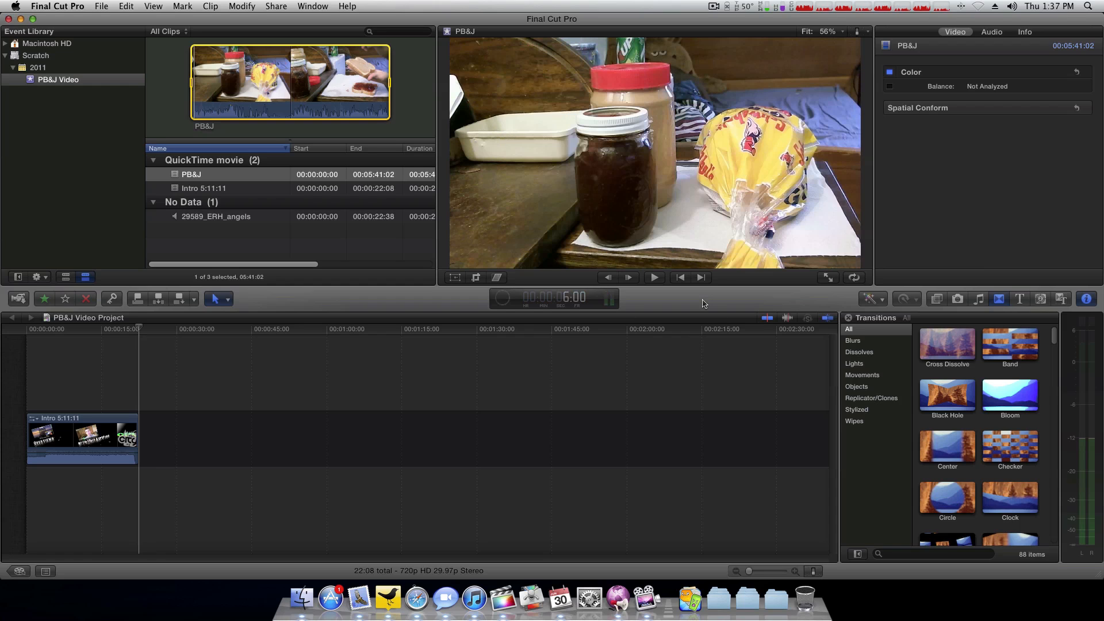
pyautogui.press('i')
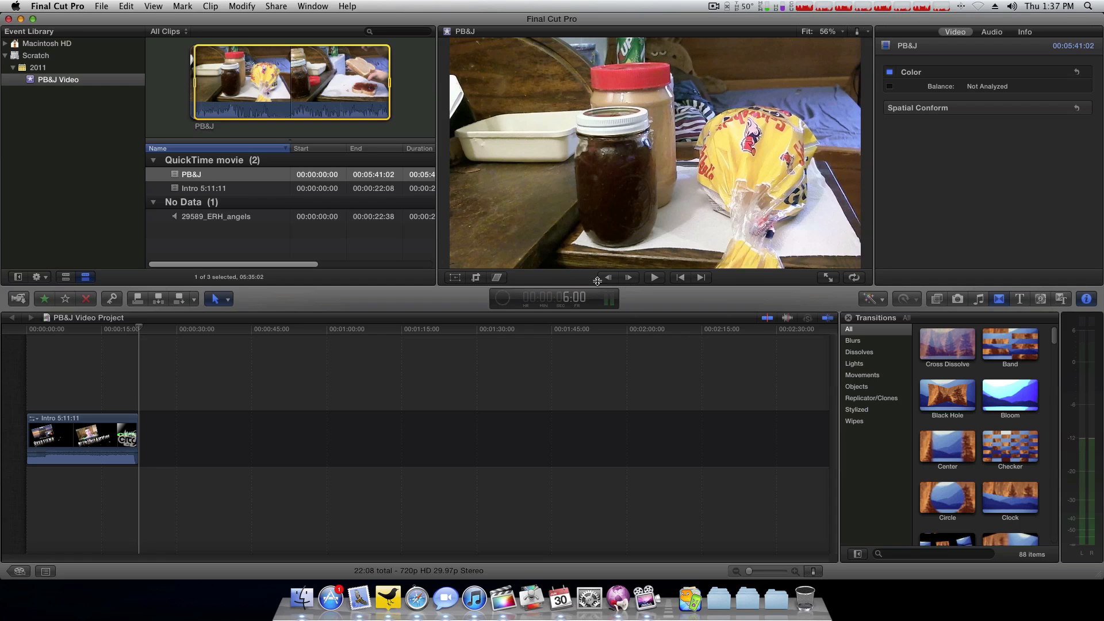
# Step: Add the trimmed PB&J clip to the timeline directly after the intro and play across the cut
pyautogui.moveTo(236, 83); pyautogui.dragTo(151, 437)
pyautogui.click(132, 331)
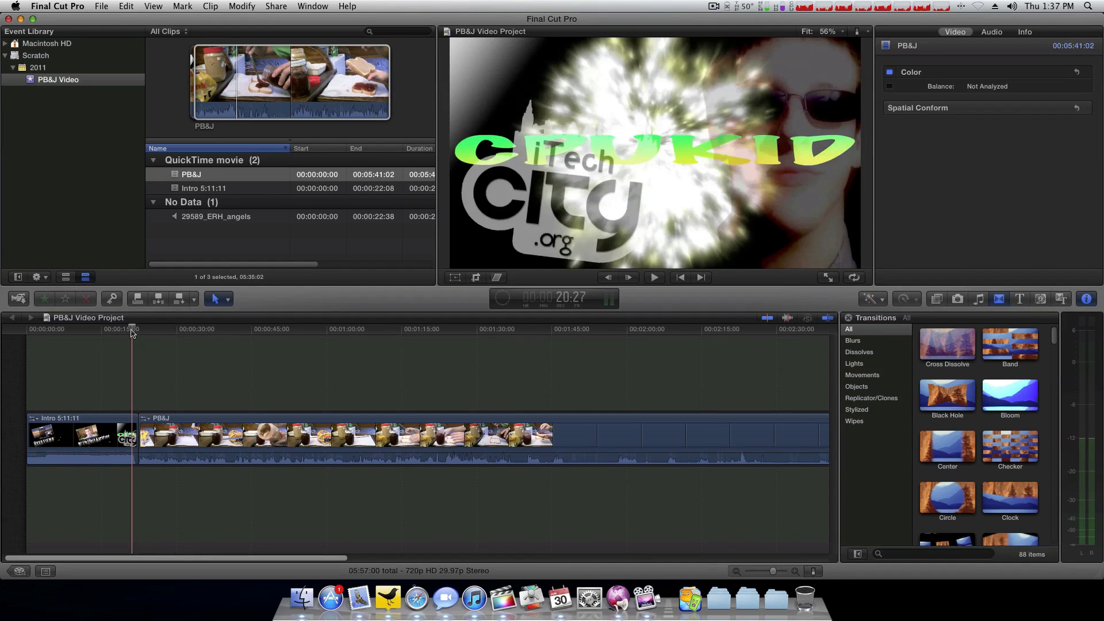
pyautogui.press('space')
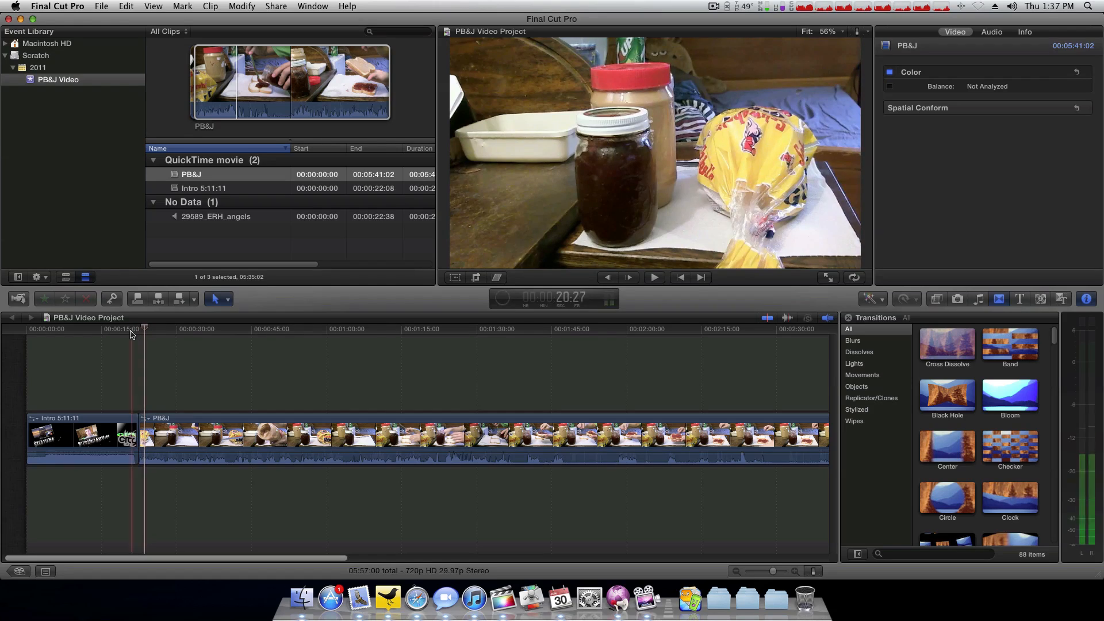
pyautogui.press('space')
# Step: Add a Radial transition between the Intro 5:11:11 and PB&J clips and play it through
pyautogui.click(137, 434)
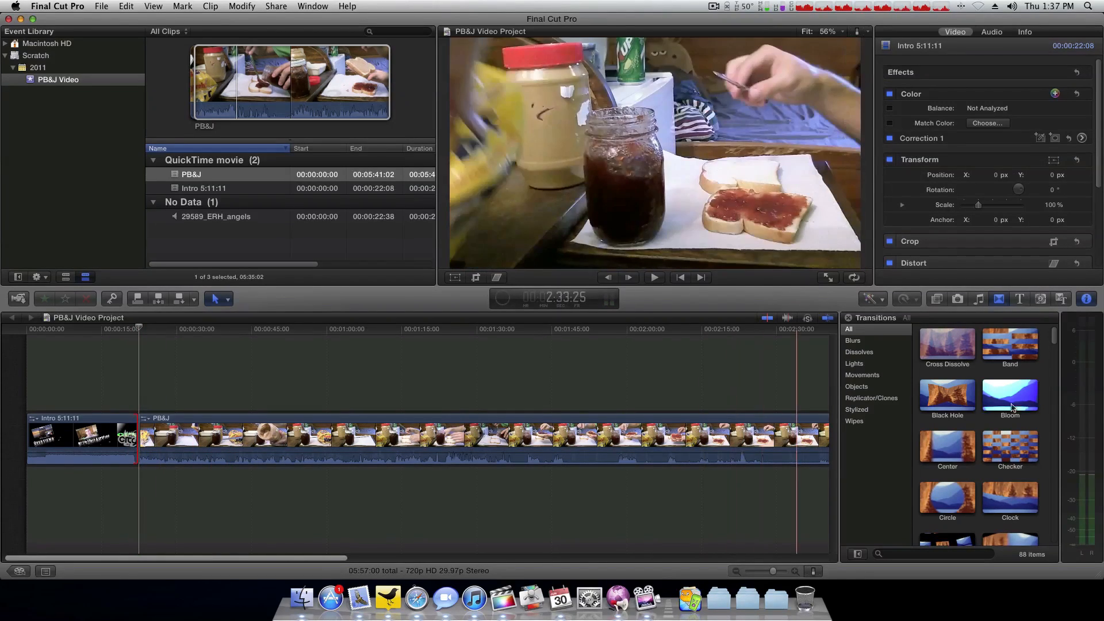
pyautogui.scroll(-1, 1021, 408)
pyautogui.scroll(-5, 1021, 408)
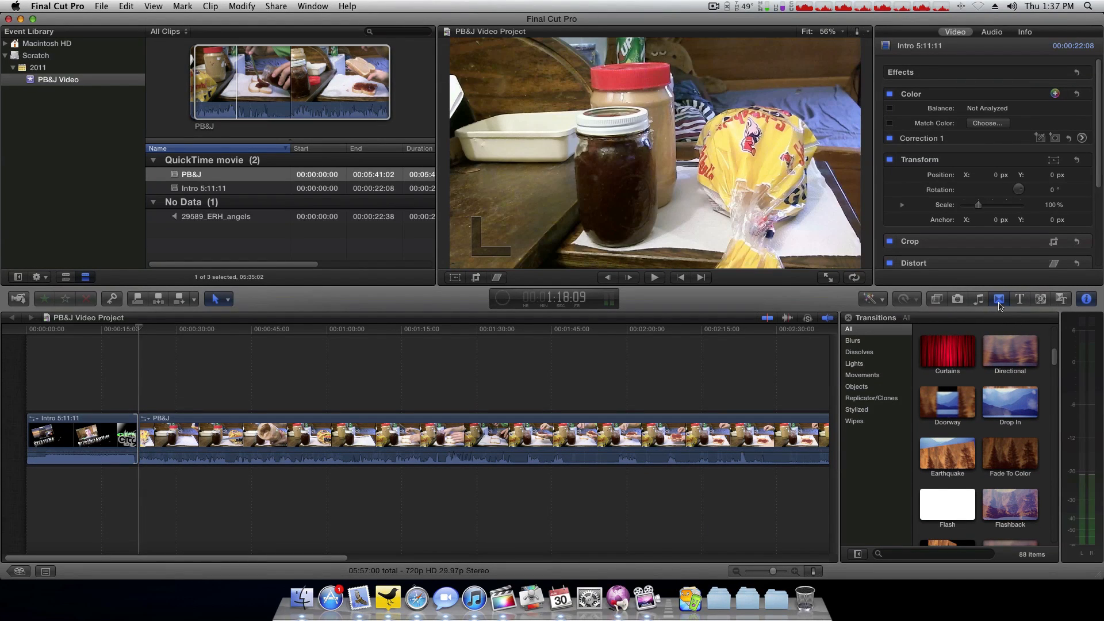
pyautogui.scroll(-8, 978, 412)
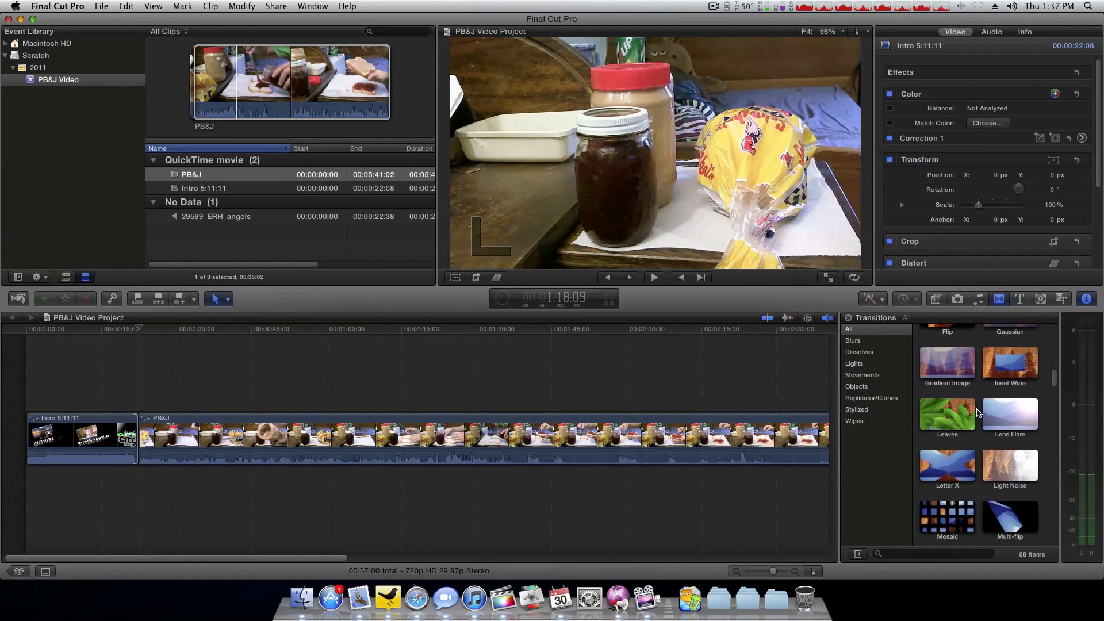
pyautogui.scroll(-4, 978, 412)
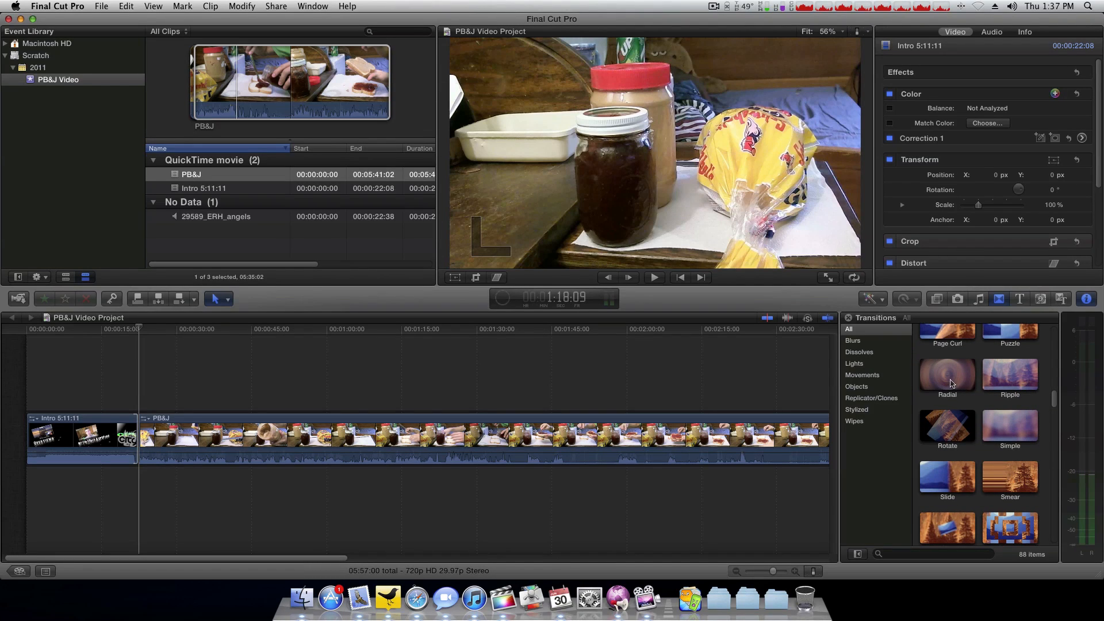
pyautogui.moveTo(949, 379)
pyautogui.mouseDown()
pyautogui.moveTo(189, 481)
pyautogui.moveTo(134, 440)
pyautogui.mouseUp()
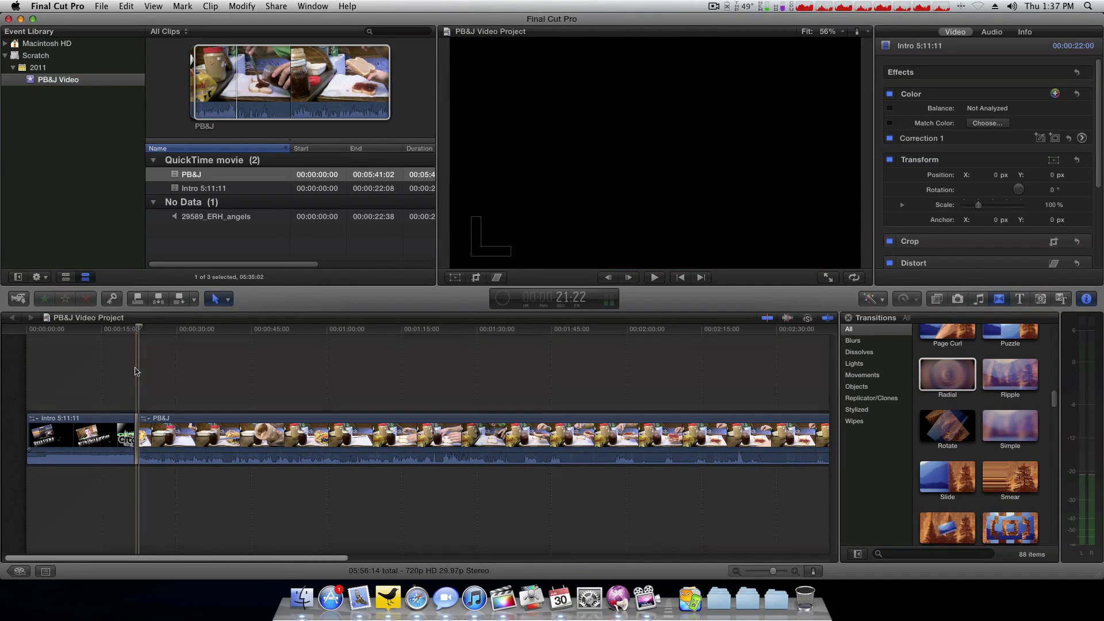
pyautogui.press('space')
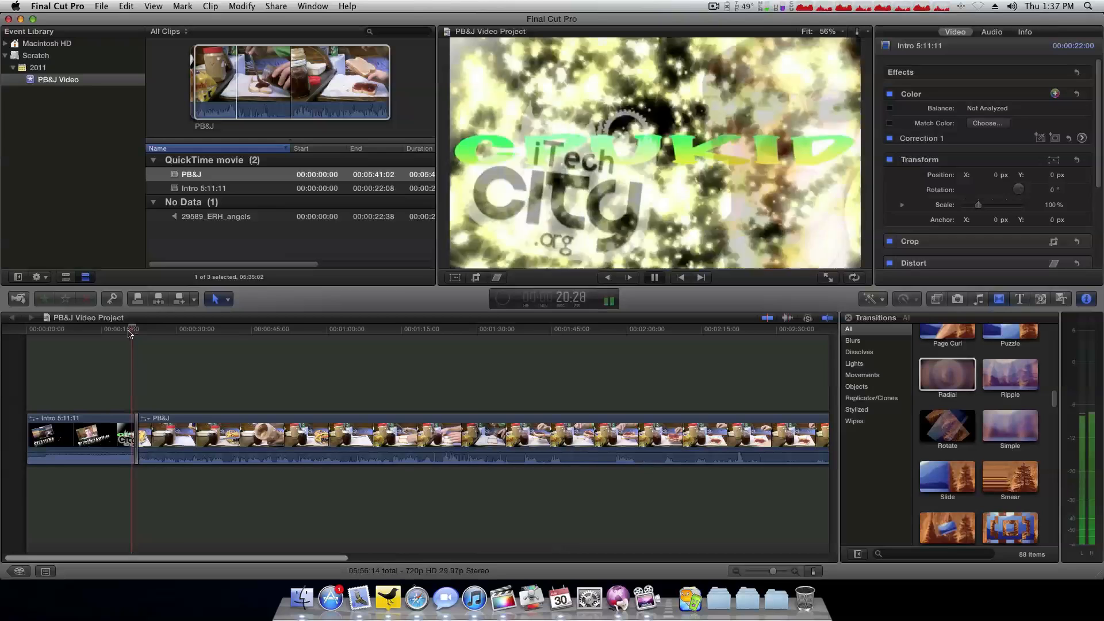
pyautogui.press('space')
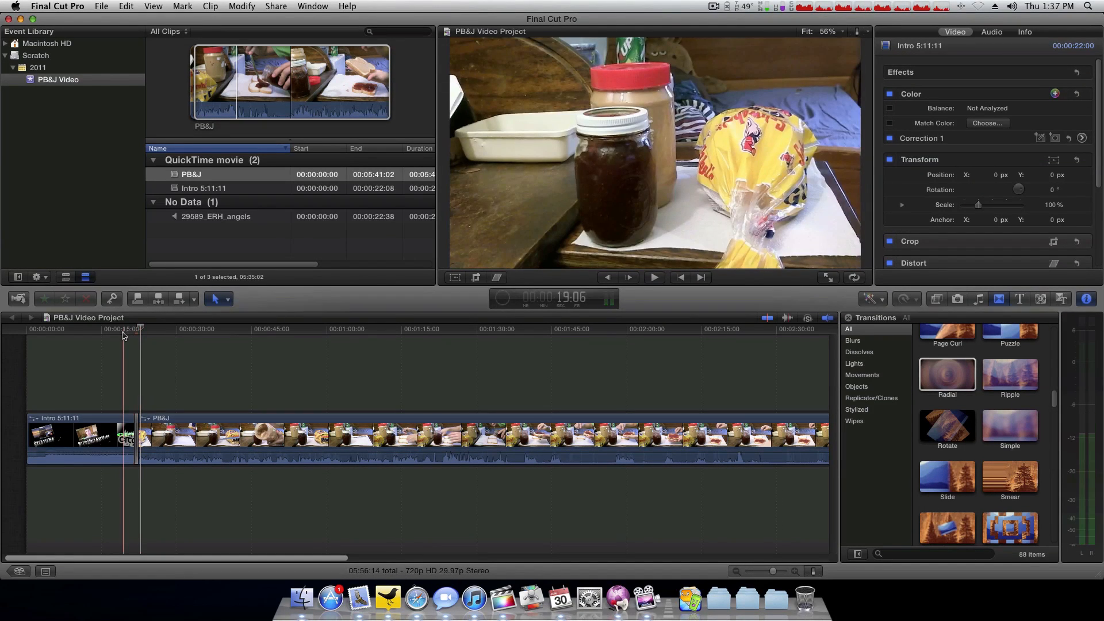
pyautogui.press('space')
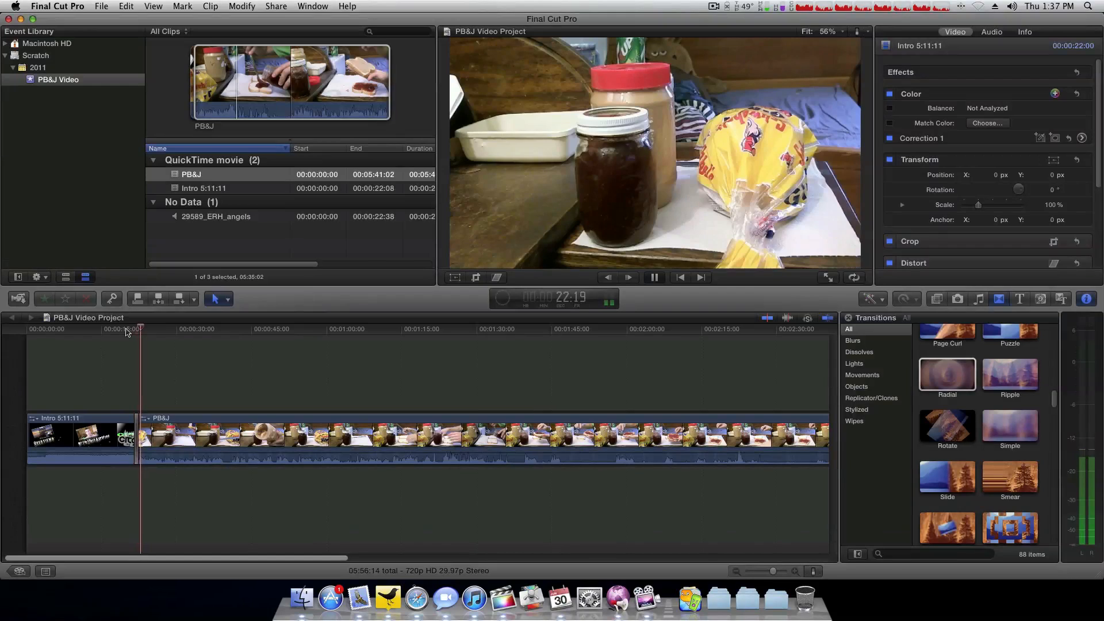
pyautogui.press('space')
# Step: Play the opening of the PB&J clip and split it at 29:10, just before the bread bag is shown
pyautogui.hscroll(2, 138, 348)
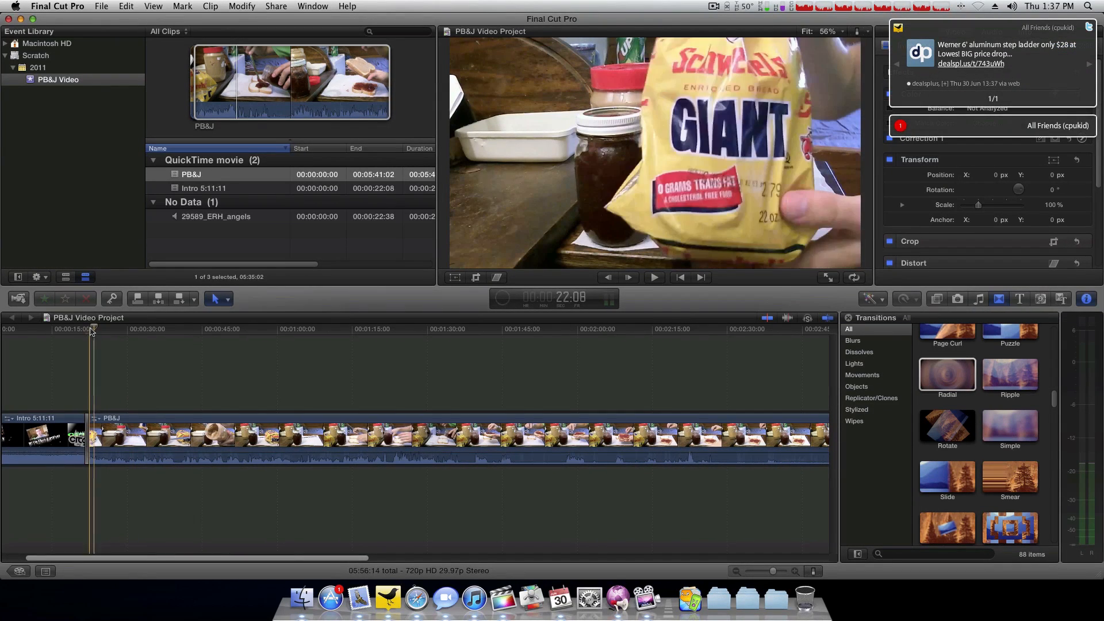
pyautogui.press('space')
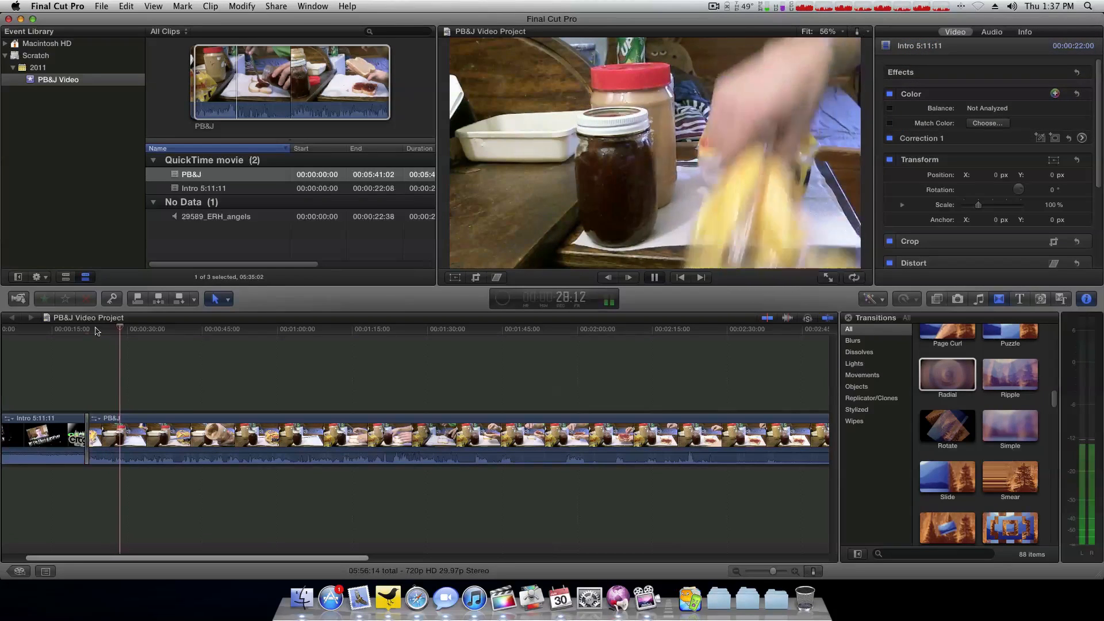
pyautogui.press('space')
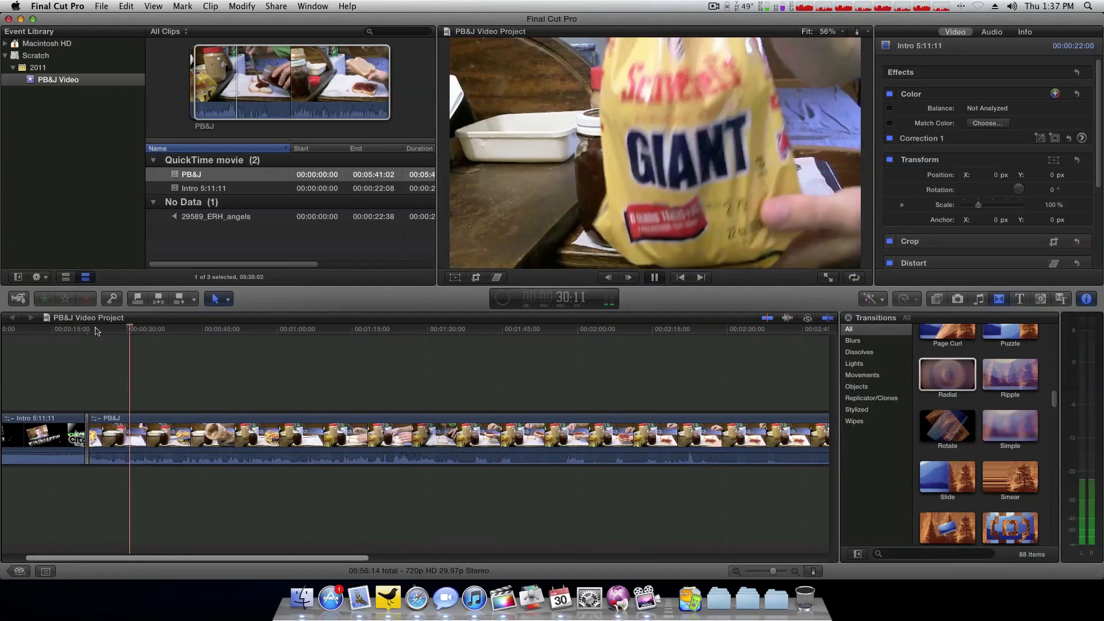
pyautogui.click(123, 330)
pyautogui.press('space')
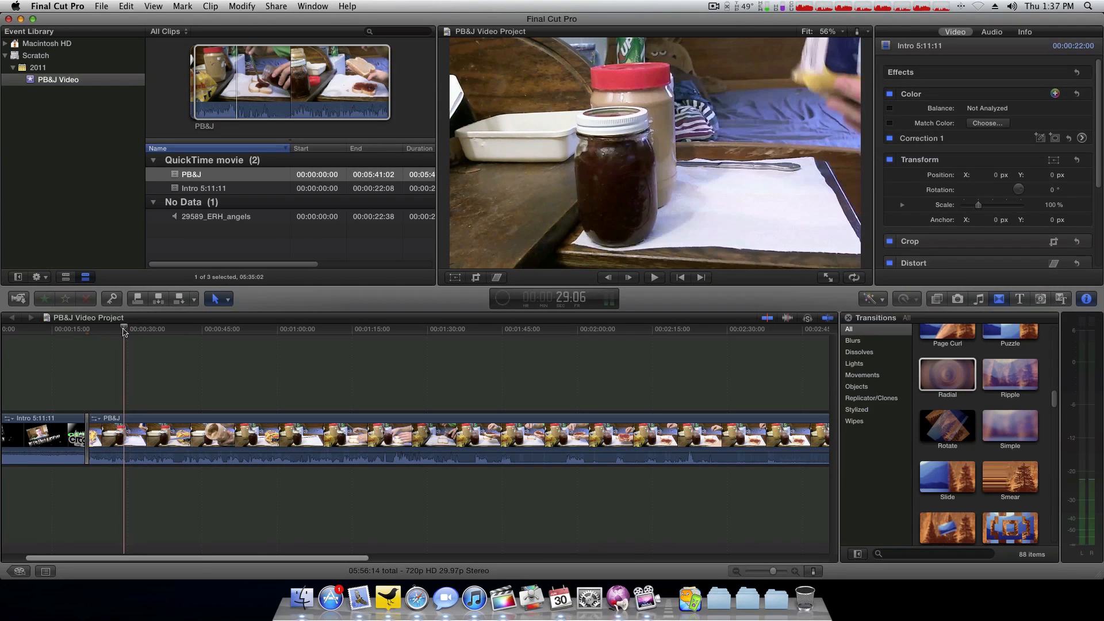
pyautogui.press('space')
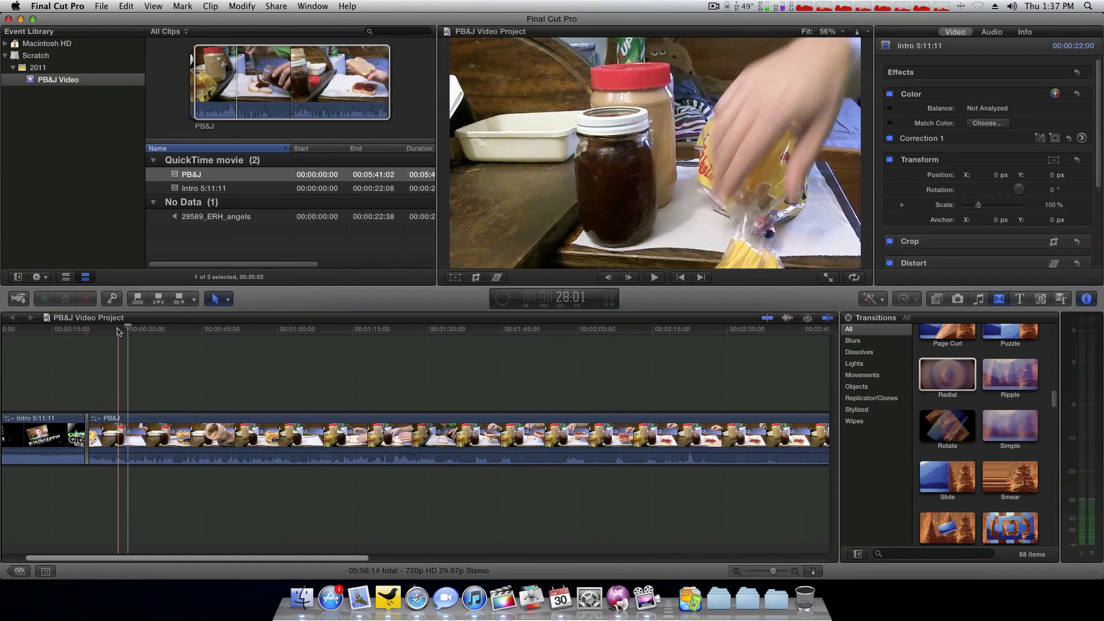
pyautogui.press('space')
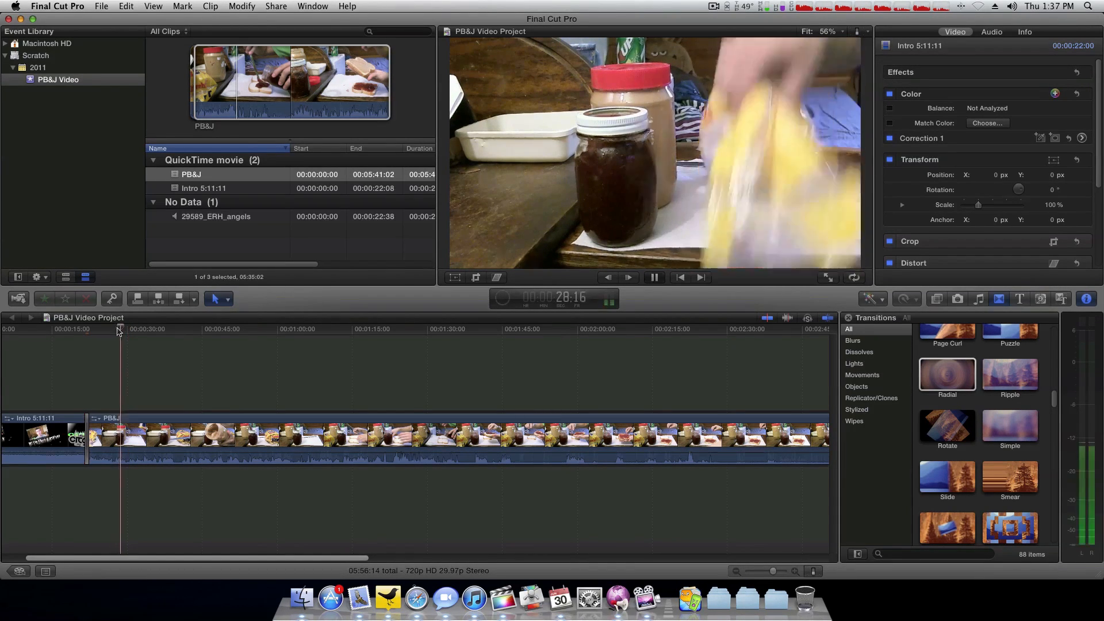
pyautogui.press('space')
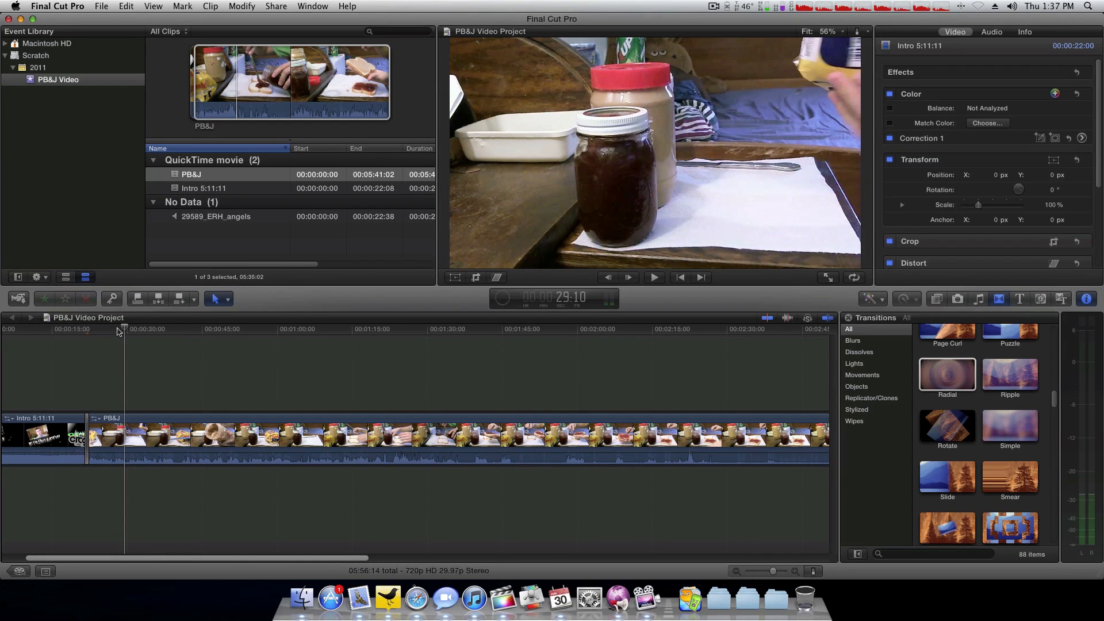
pyautogui.press('super+b')
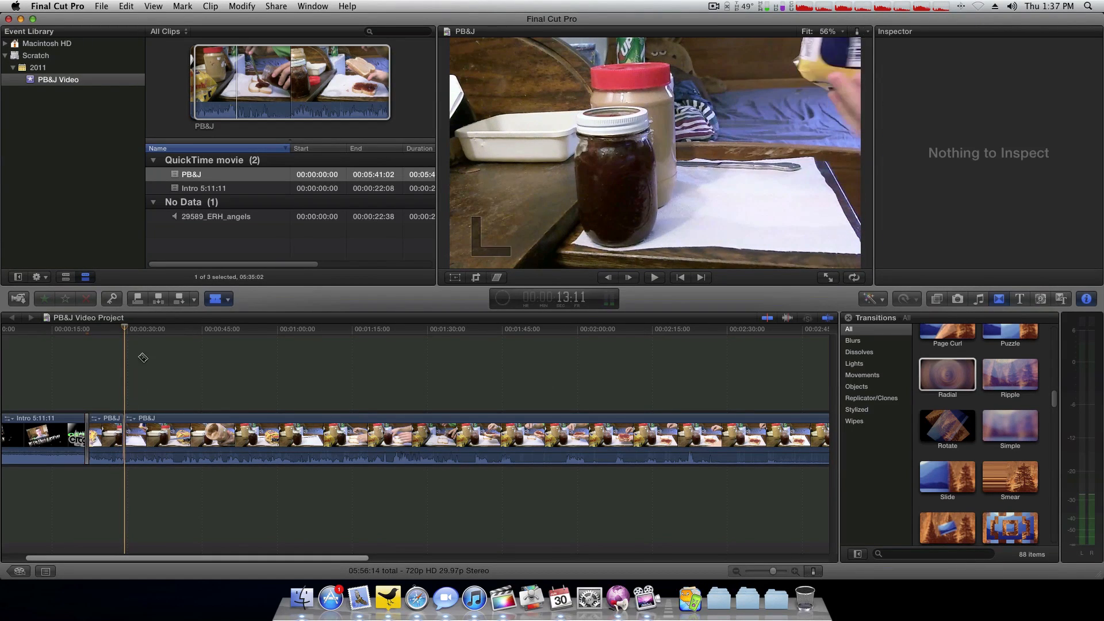
# Step: Play on from the first cut and split the PB&J clip again at 31:22, where the bread bag is held up
pyautogui.press('space')
pyautogui.press('space')
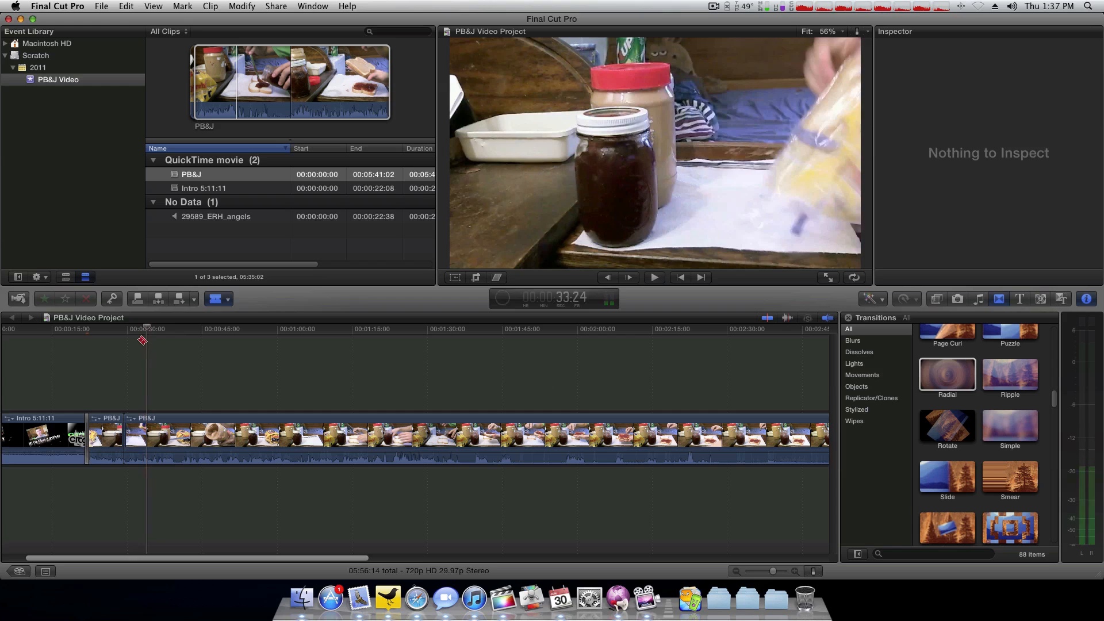
pyautogui.click(128, 329)
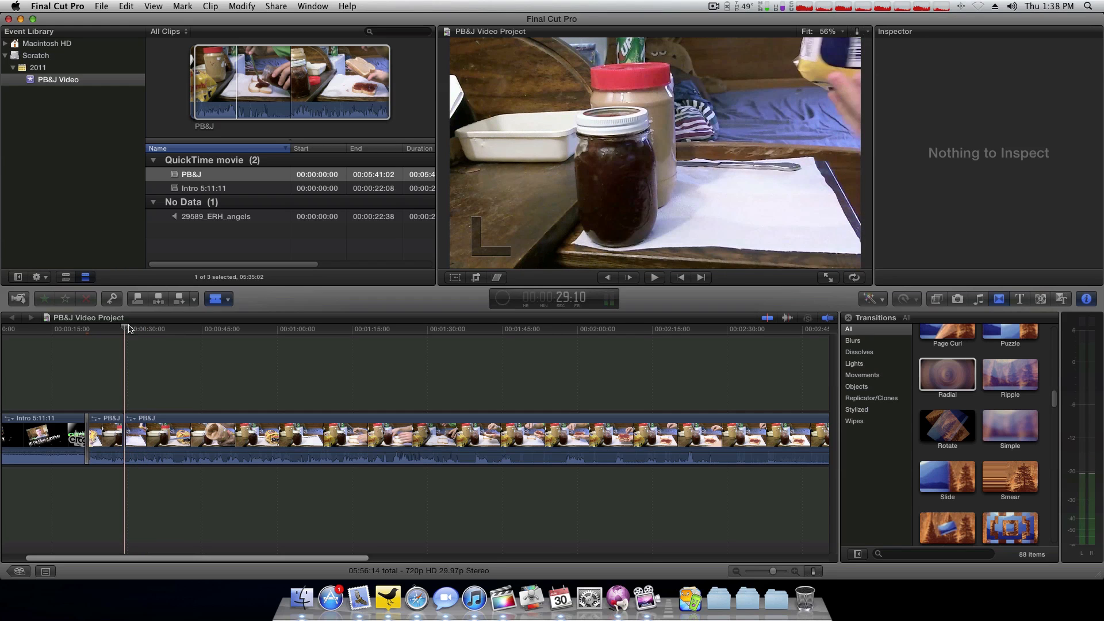
pyautogui.press('space')
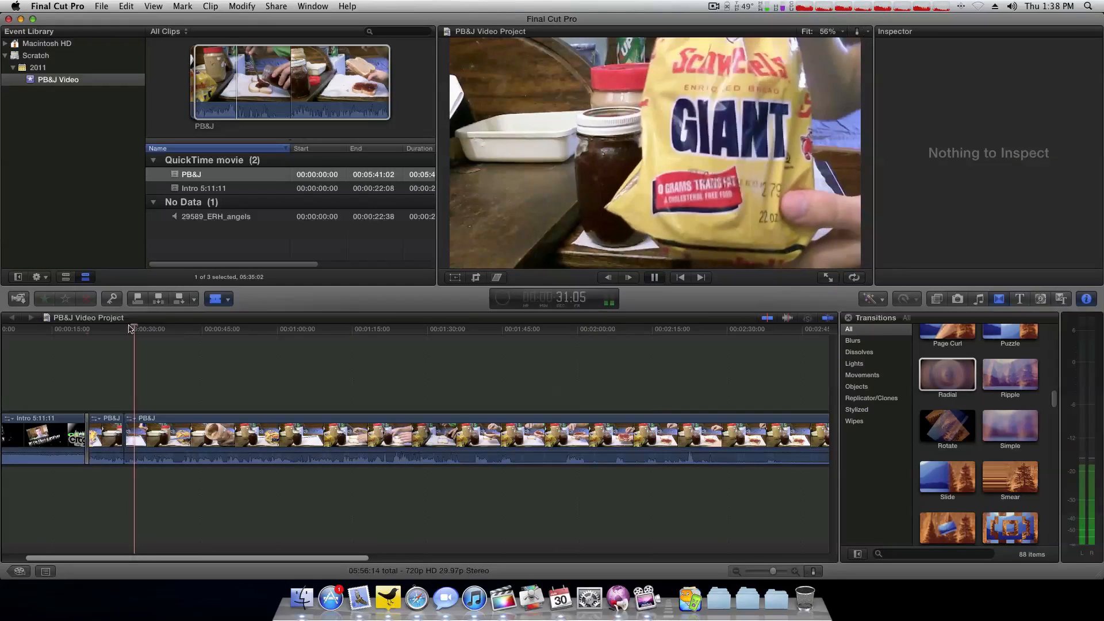
pyautogui.press('space')
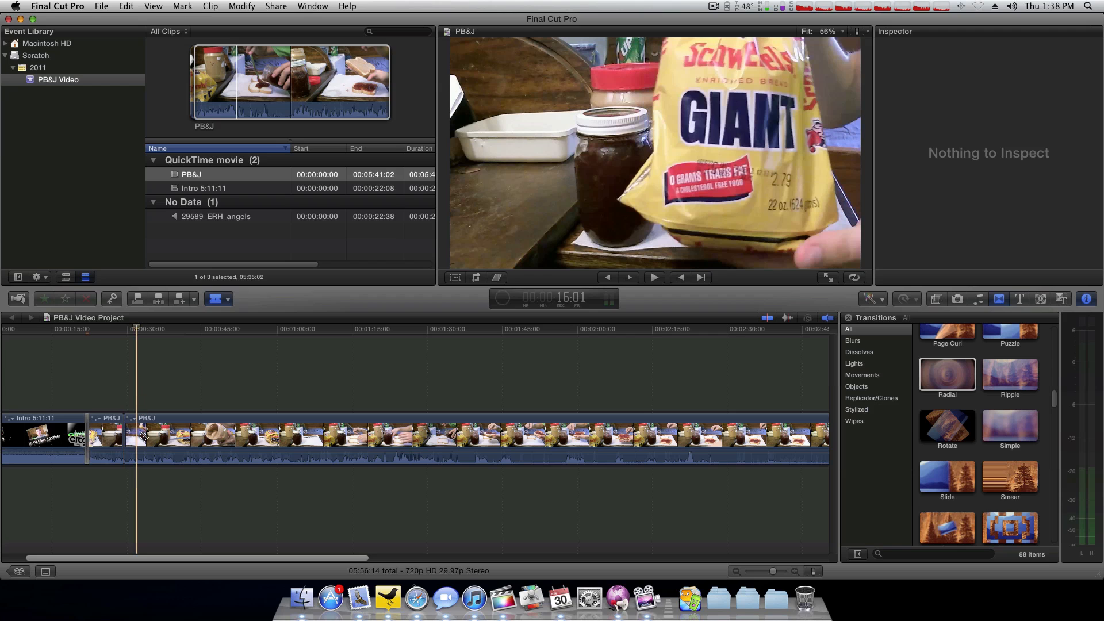
pyautogui.press('a')
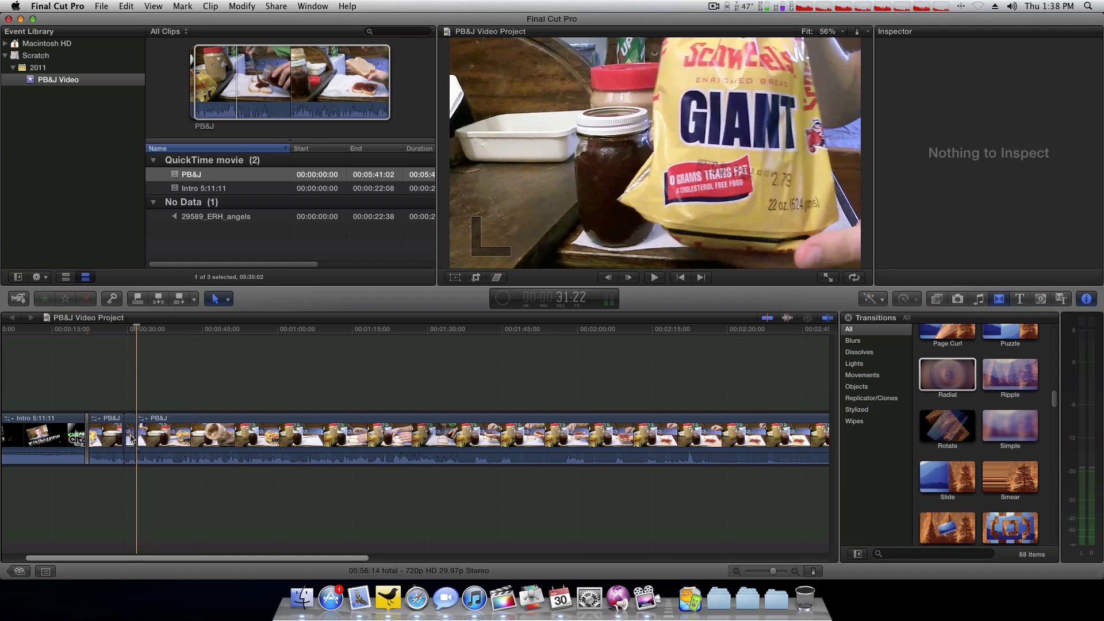
# Step: Find the Dream video effect and apply it to the short PB&J segment between the two cuts
pyautogui.click(131, 439)
pyautogui.press('super+equal')
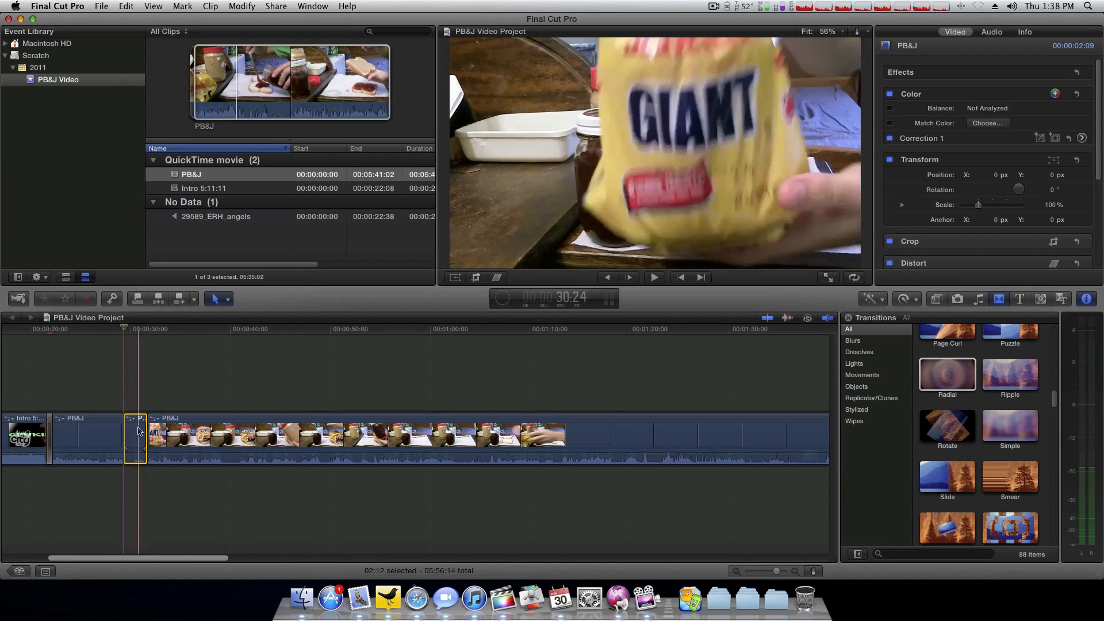
pyautogui.click(936, 300)
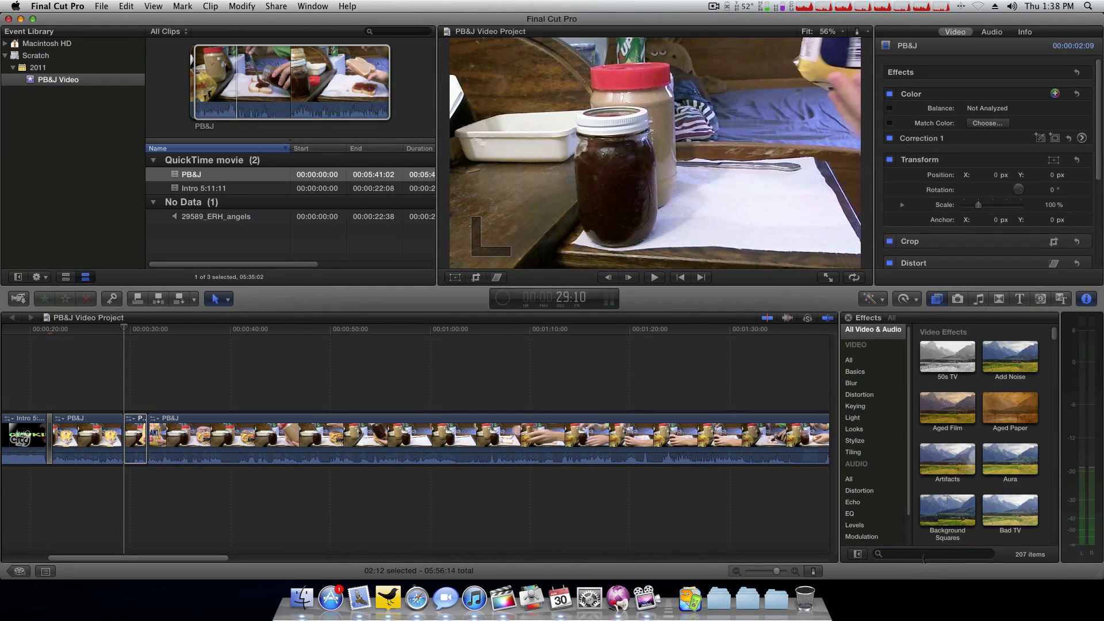
pyautogui.click(923, 554)
pyautogui.write('dream')
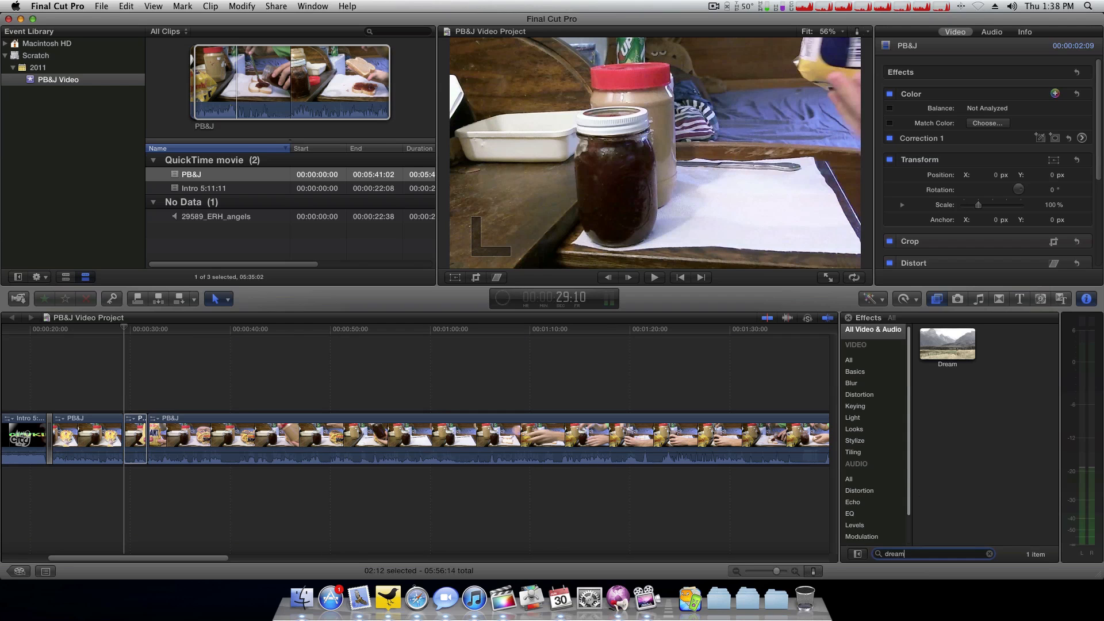
pyautogui.moveTo(947, 348)
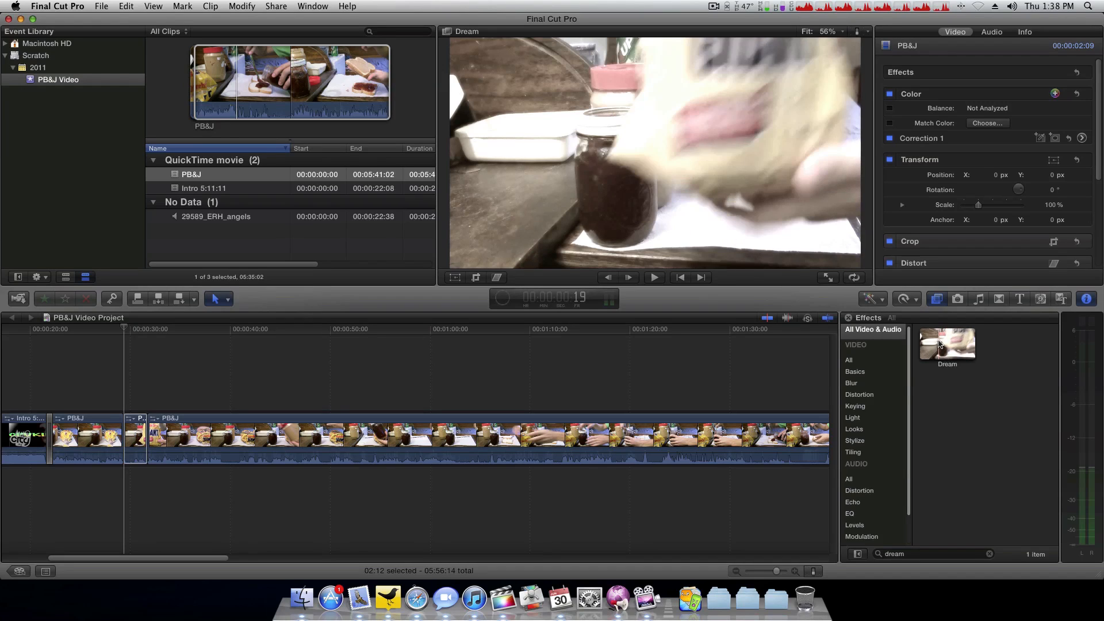
pyautogui.moveTo(938, 339); pyautogui.dragTo(136, 437)
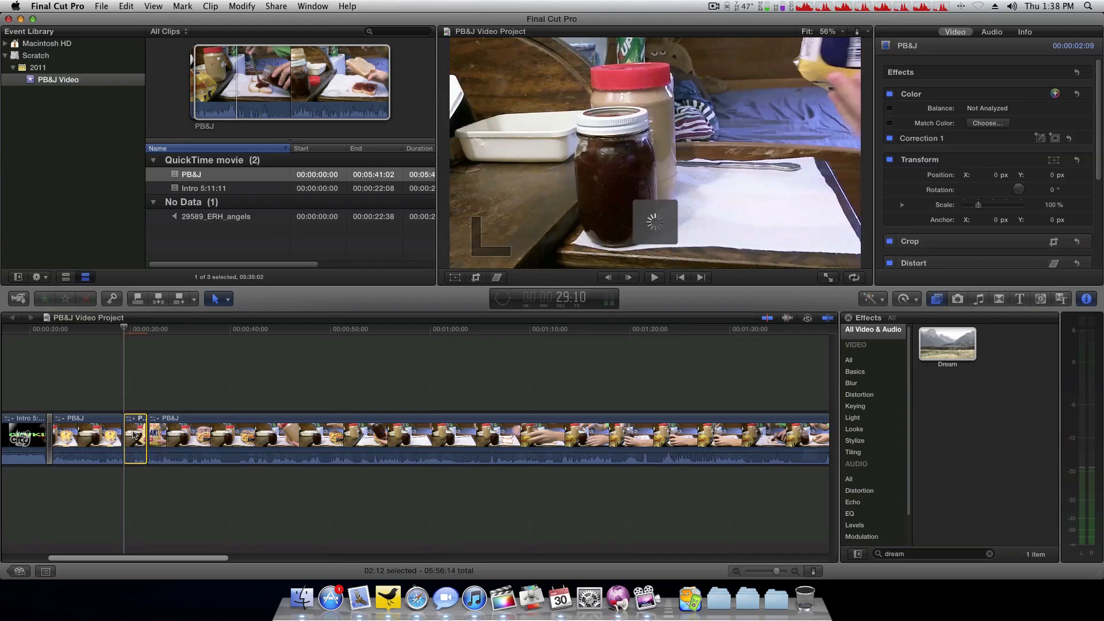
# Step: Play from just before the short PB&J segment to preview the Dream effect on it
pyautogui.click(117, 331)
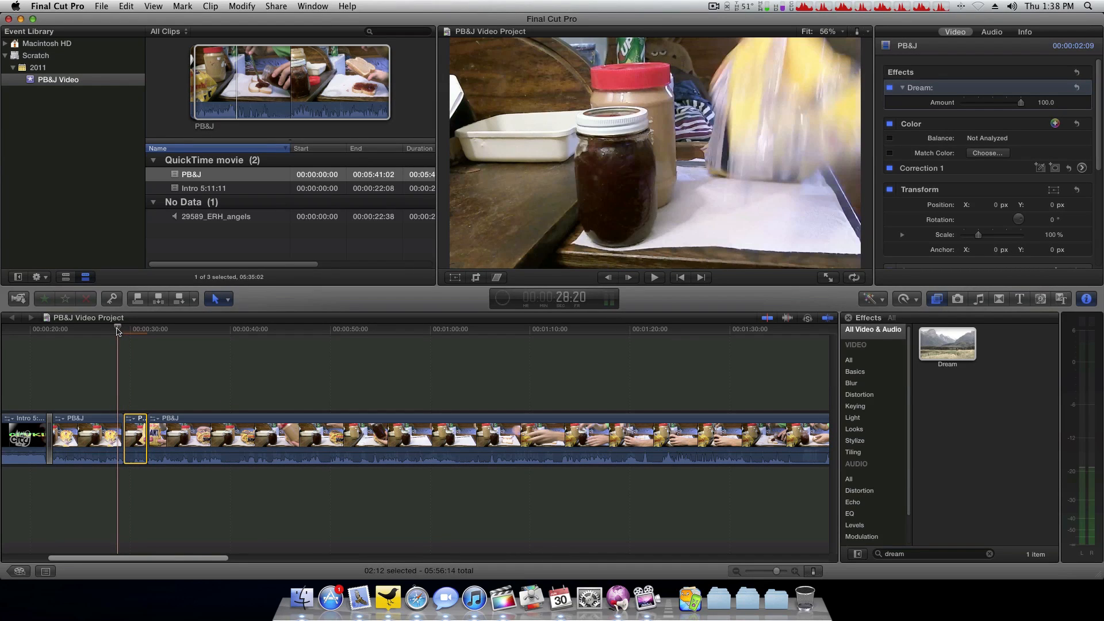
pyautogui.press('space')
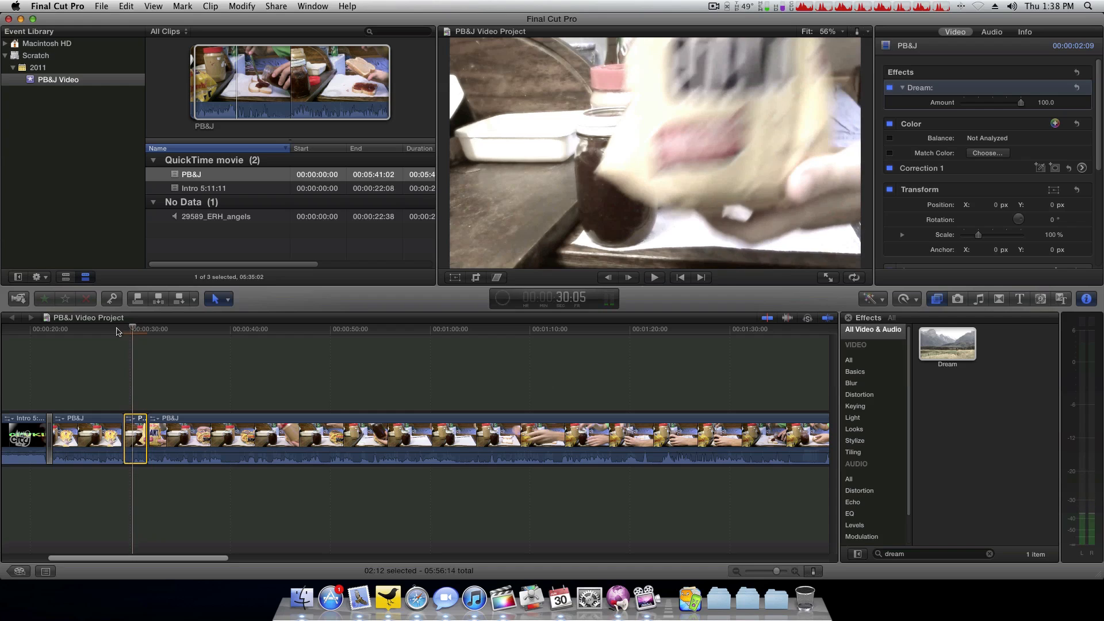
pyautogui.press('space')
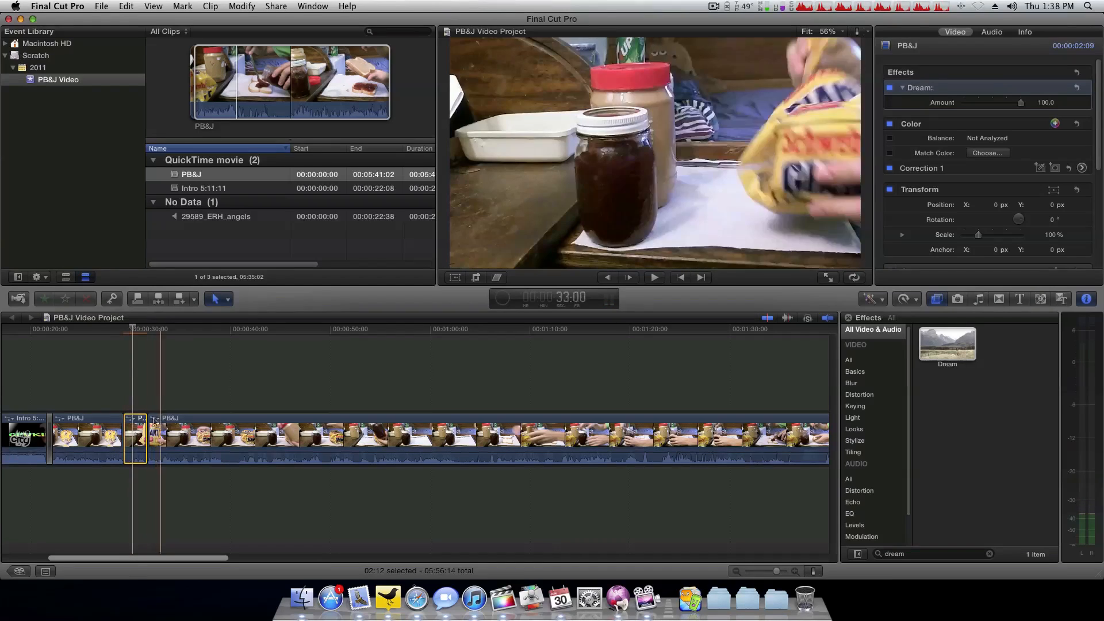
# Step: Add a keyframe with the Dream amount at 0 at the start of the short PB&J segment
pyautogui.click(139, 421)
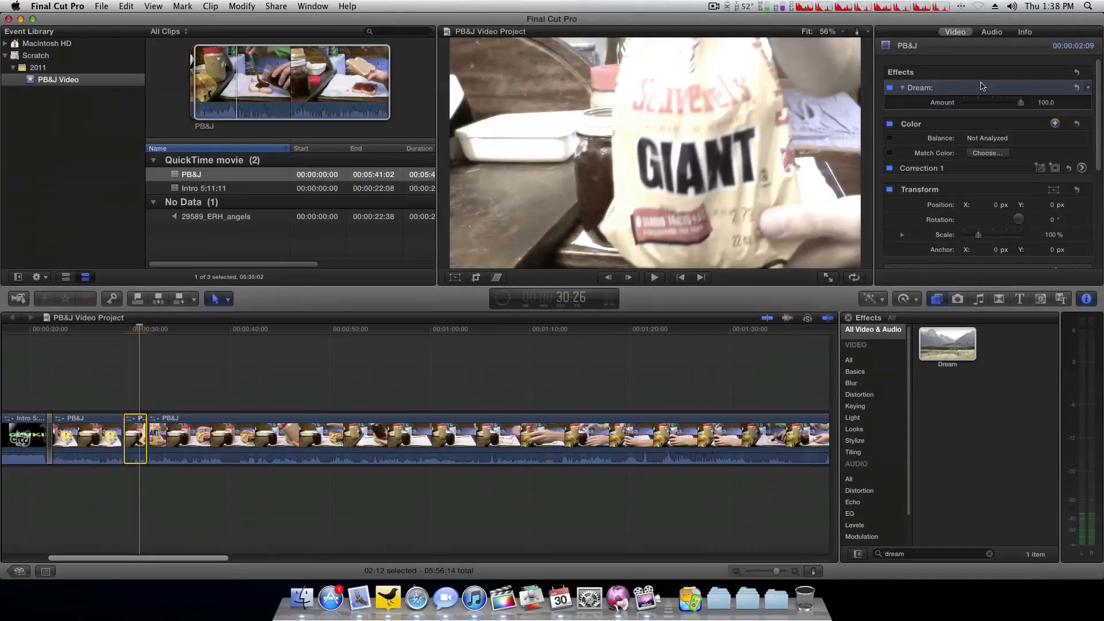
pyautogui.press('Up')
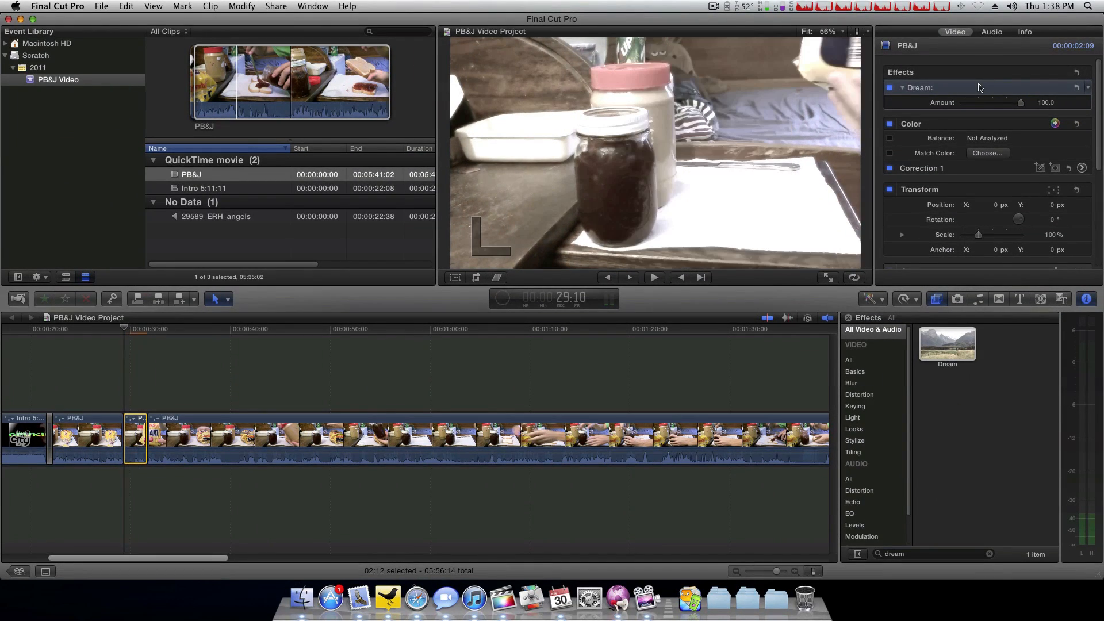
pyautogui.press('Down')
pyautogui.press('Up')
pyautogui.press('Down')
pyautogui.press('Up')
pyautogui.press('Down')
pyautogui.press('Up')
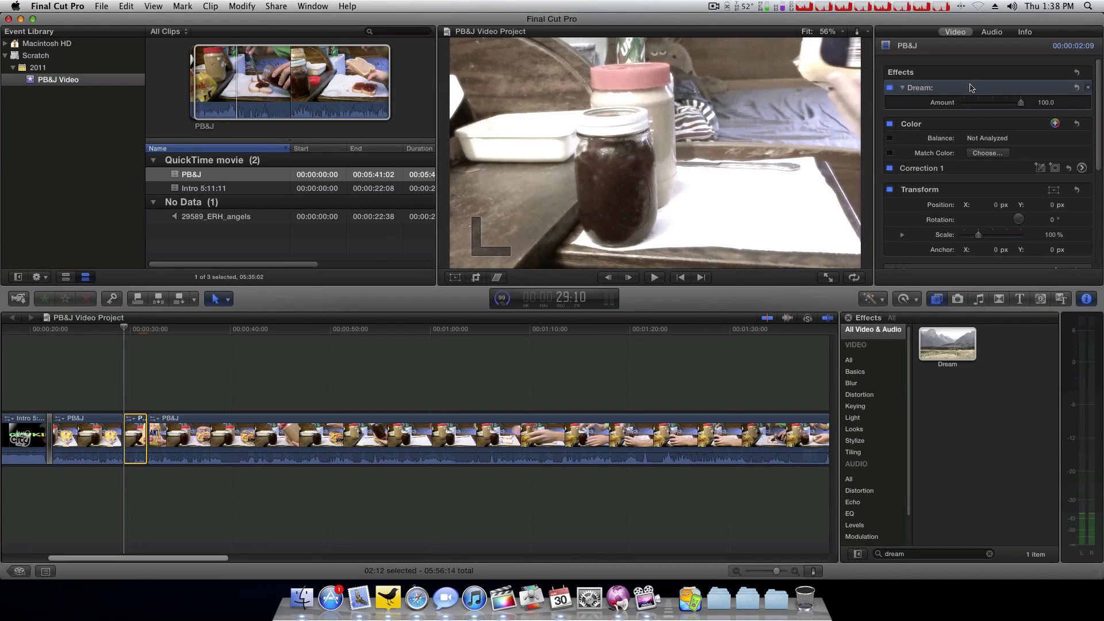
pyautogui.click(1075, 102)
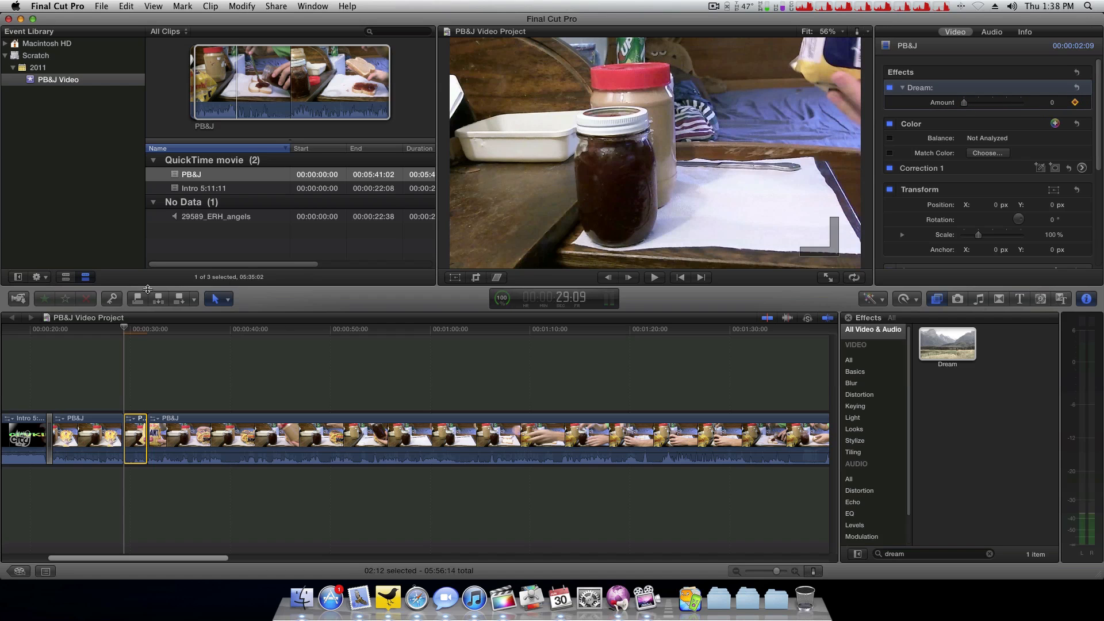
# Step: Set the Dream amount to 100 with a keyframe at 30:03 and play the segment through
pyautogui.moveTo(124, 329); pyautogui.dragTo(132, 331)
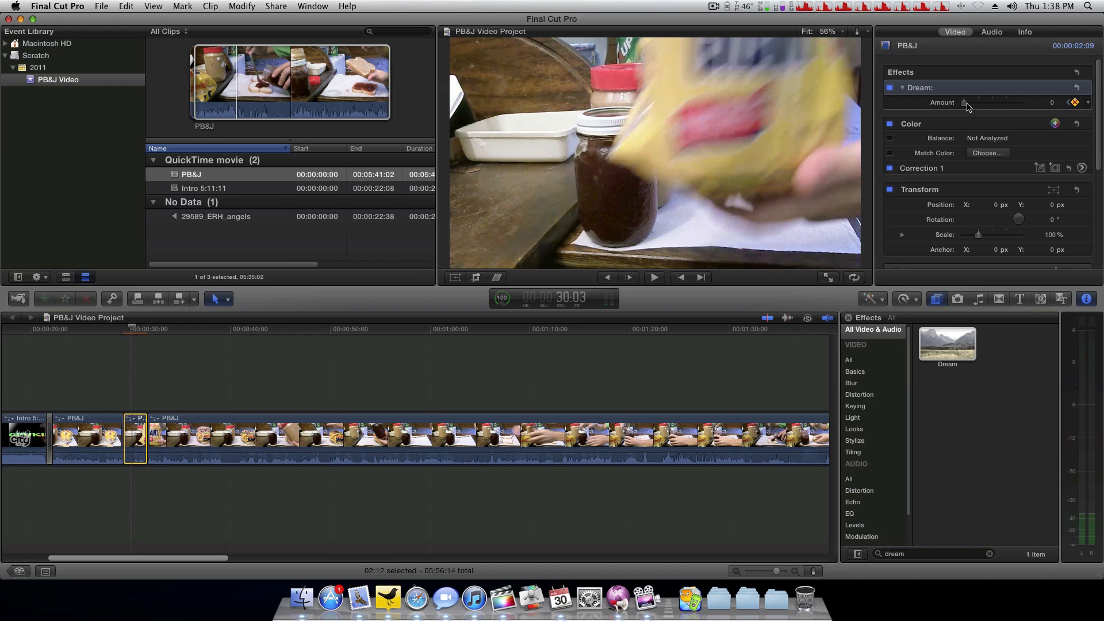
pyautogui.moveTo(965, 103); pyautogui.dragTo(1029, 108)
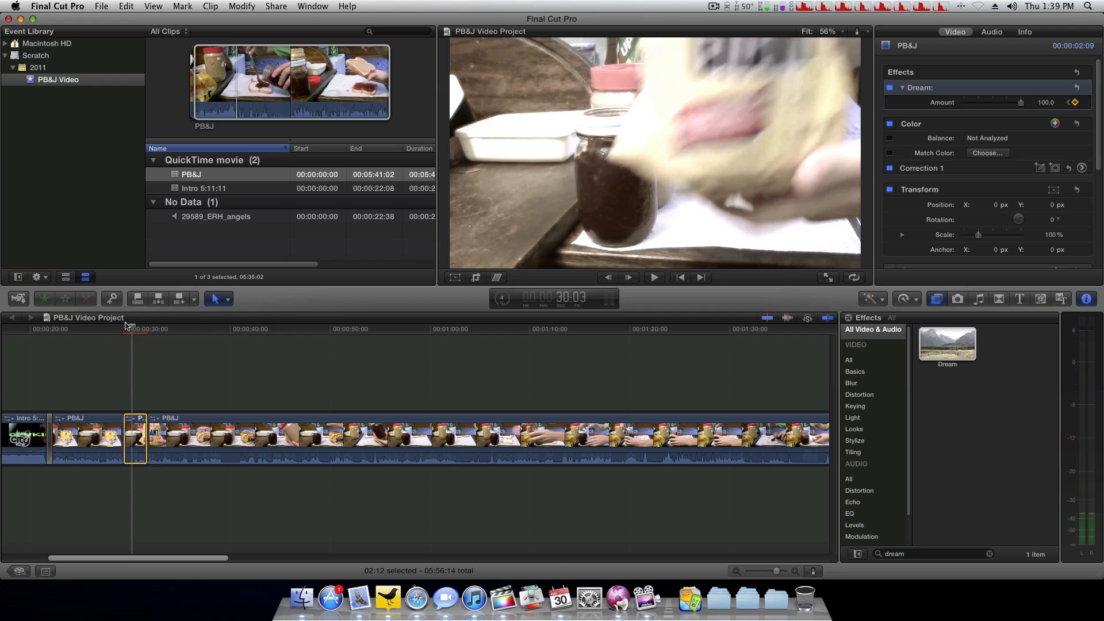
pyautogui.press('space')
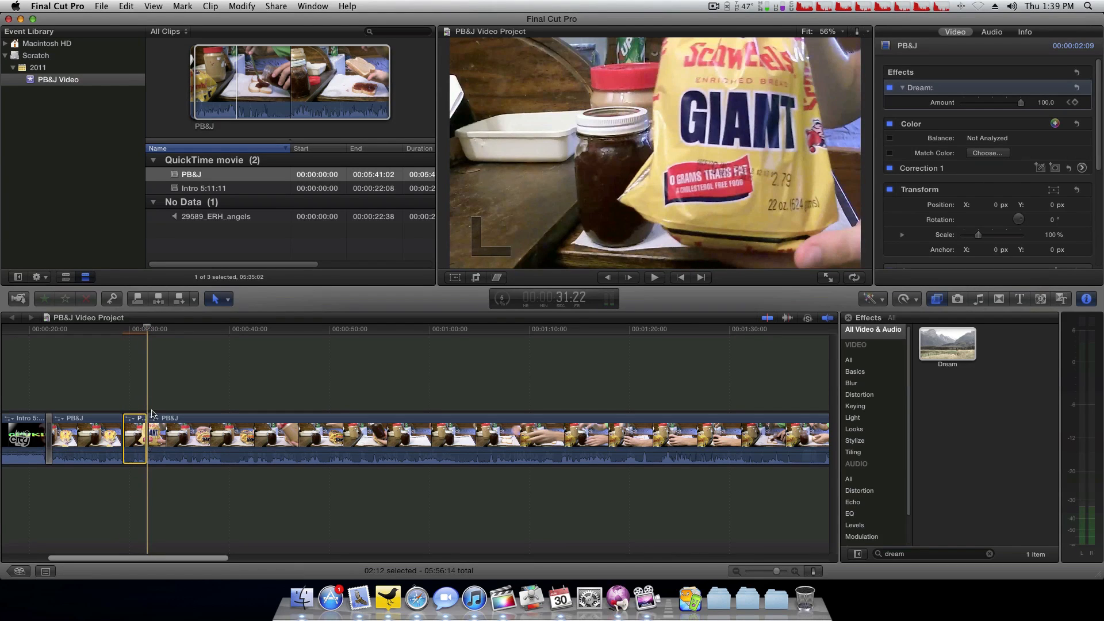
pyautogui.press('space')
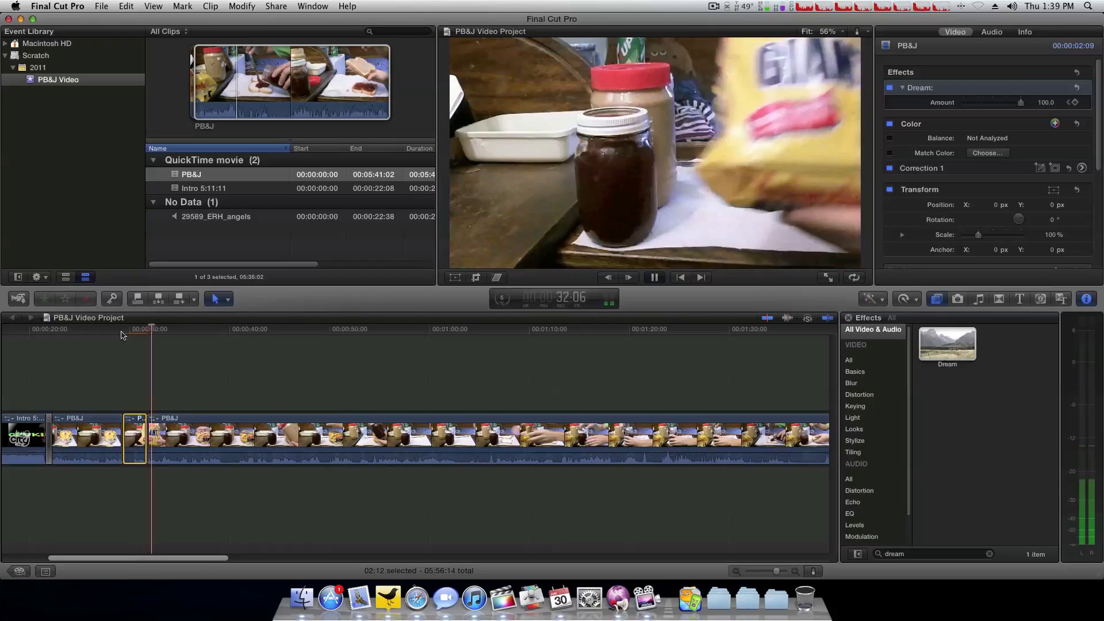
pyautogui.press('space')
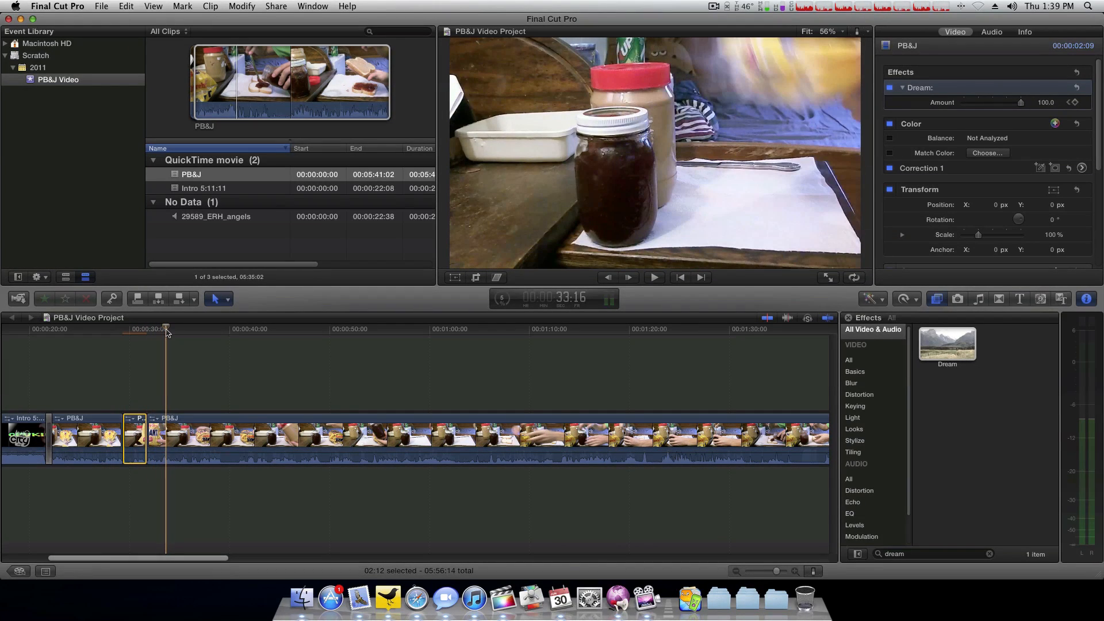
# Step: Add a keyframe at 31:21, the end of the short PB&J segment, with the Dream amount at 0
pyautogui.click(139, 422)
pyautogui.press('space')
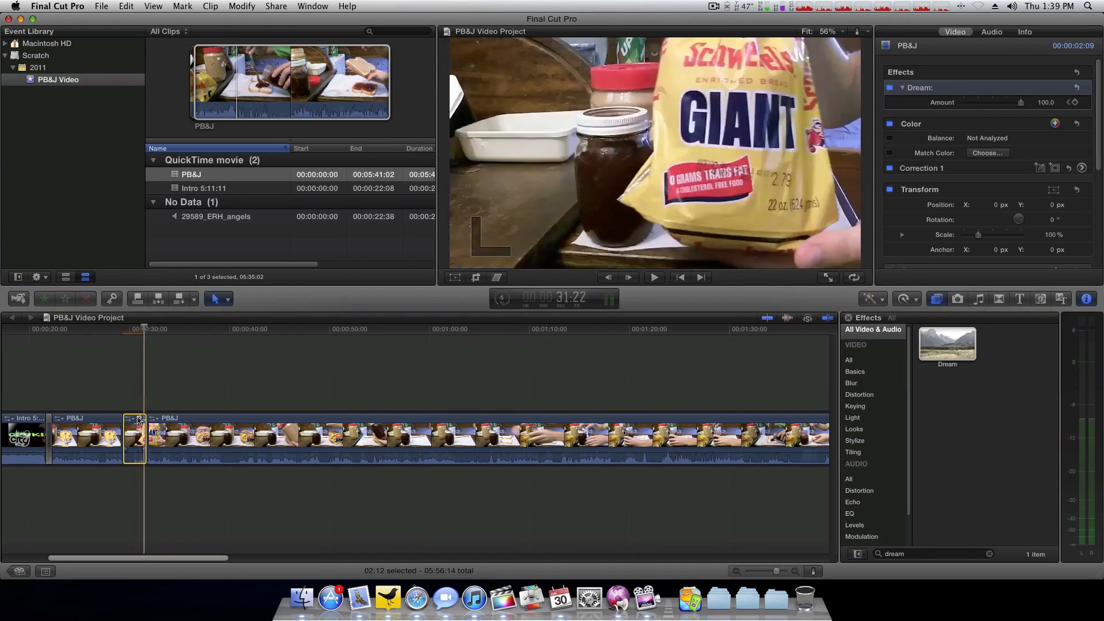
pyautogui.click(1076, 103)
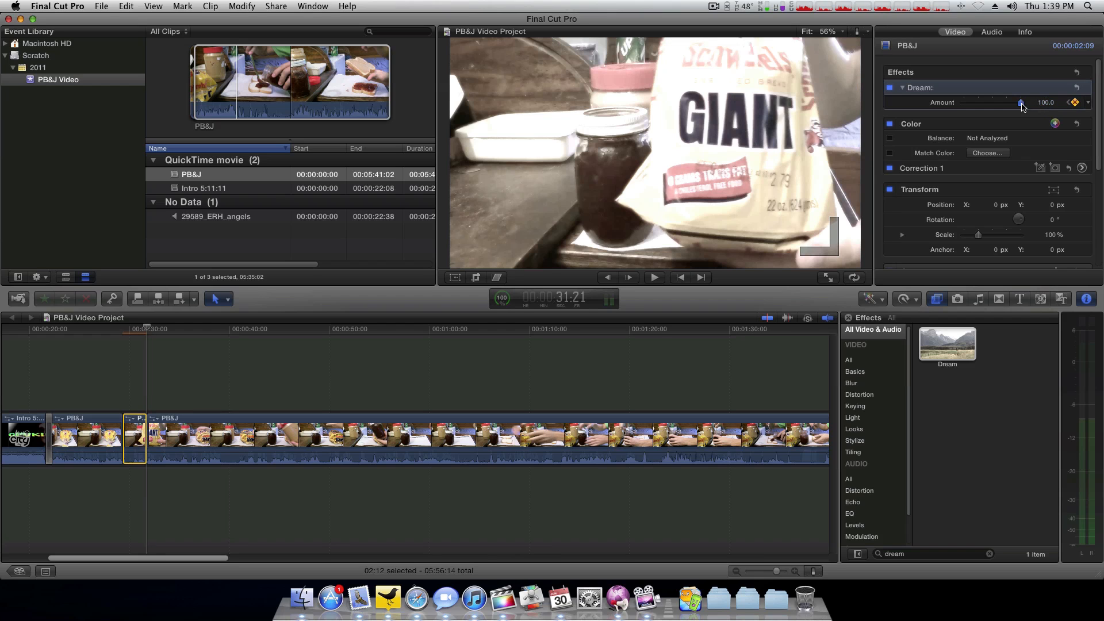
pyautogui.moveTo(1021, 103); pyautogui.dragTo(926, 107)
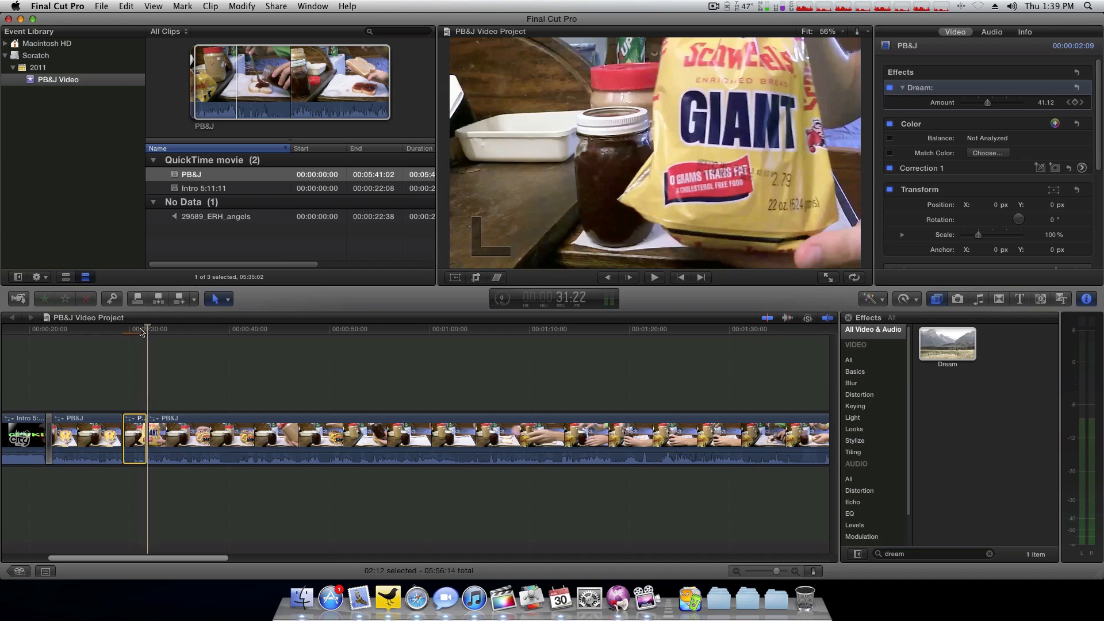
# Step: Add a keyframe at 31:07, shortly before the segment's end, and set the Dream amount there to 100
pyautogui.click(140, 331)
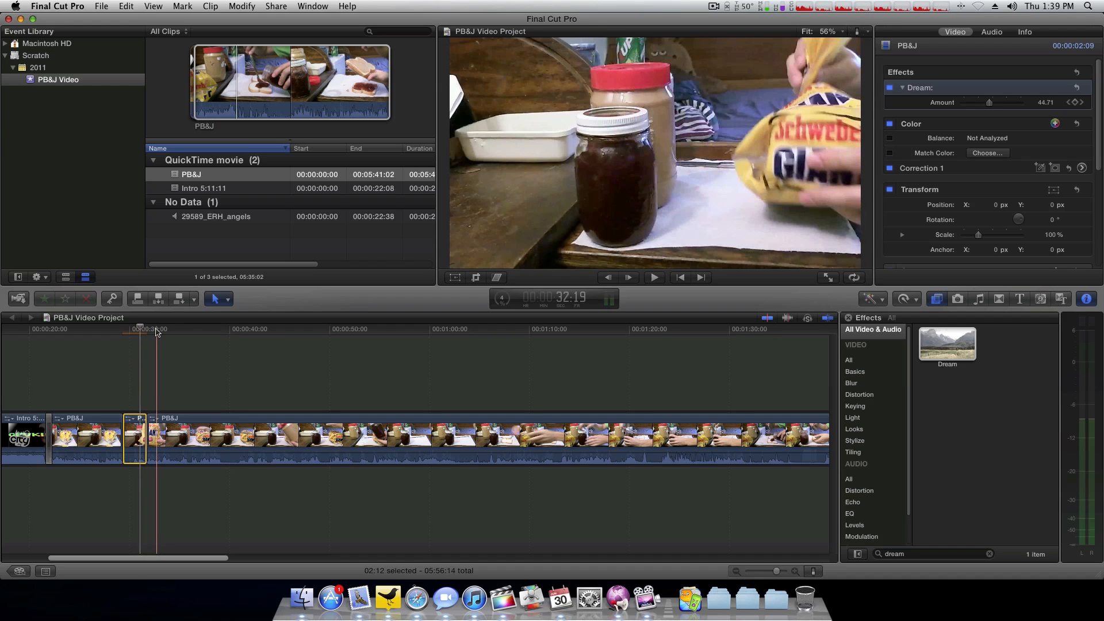
pyautogui.click(156, 331)
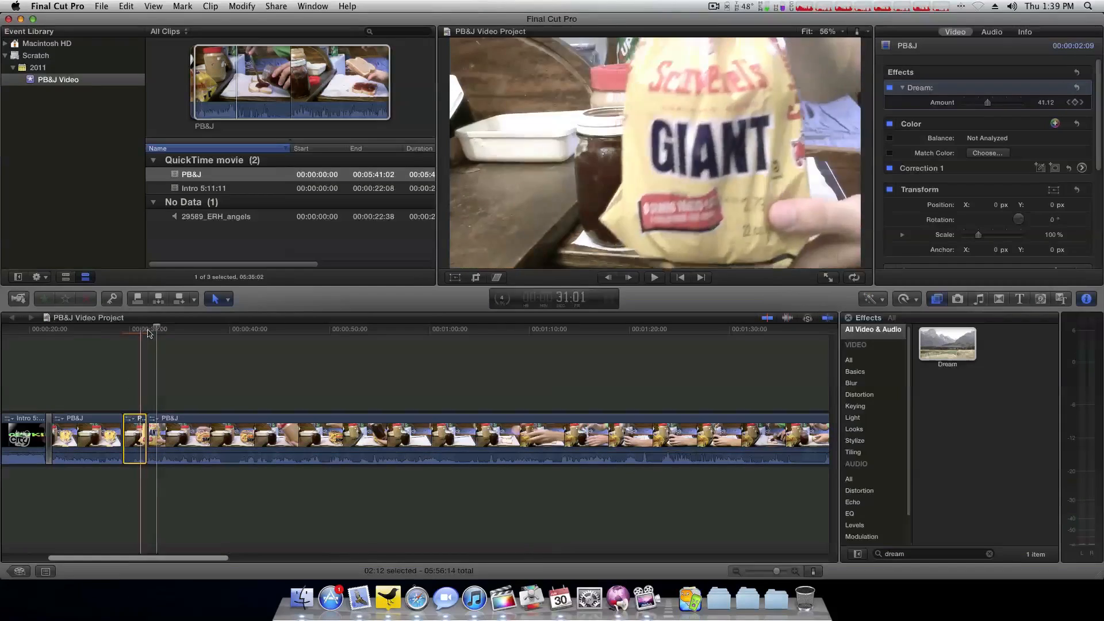
pyautogui.click(147, 332)
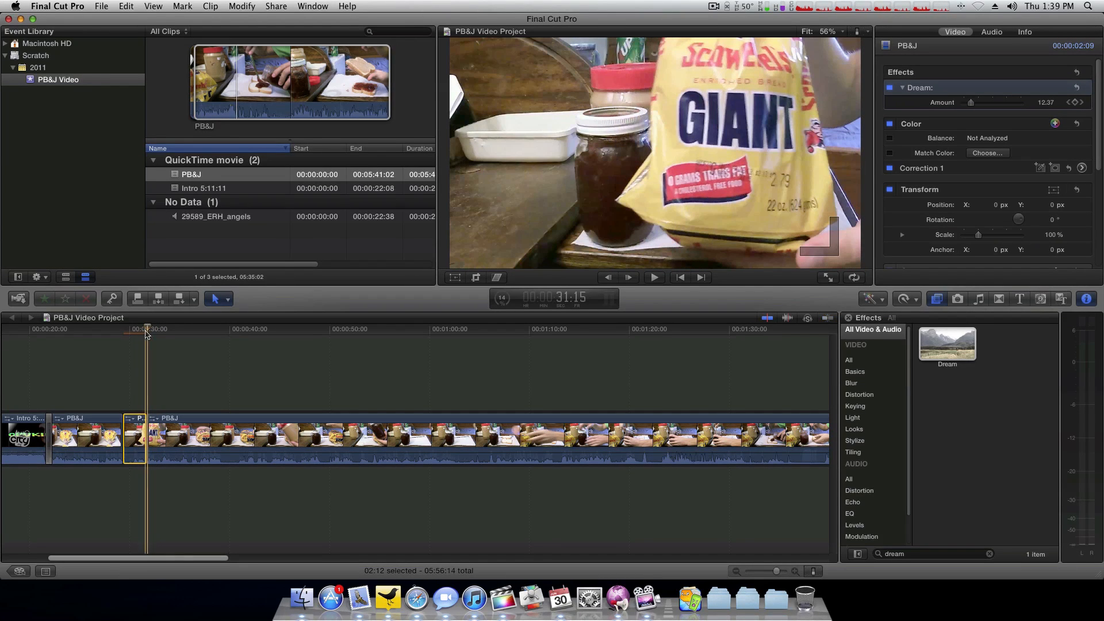
pyautogui.moveTo(147, 329); pyautogui.dragTo(140, 329)
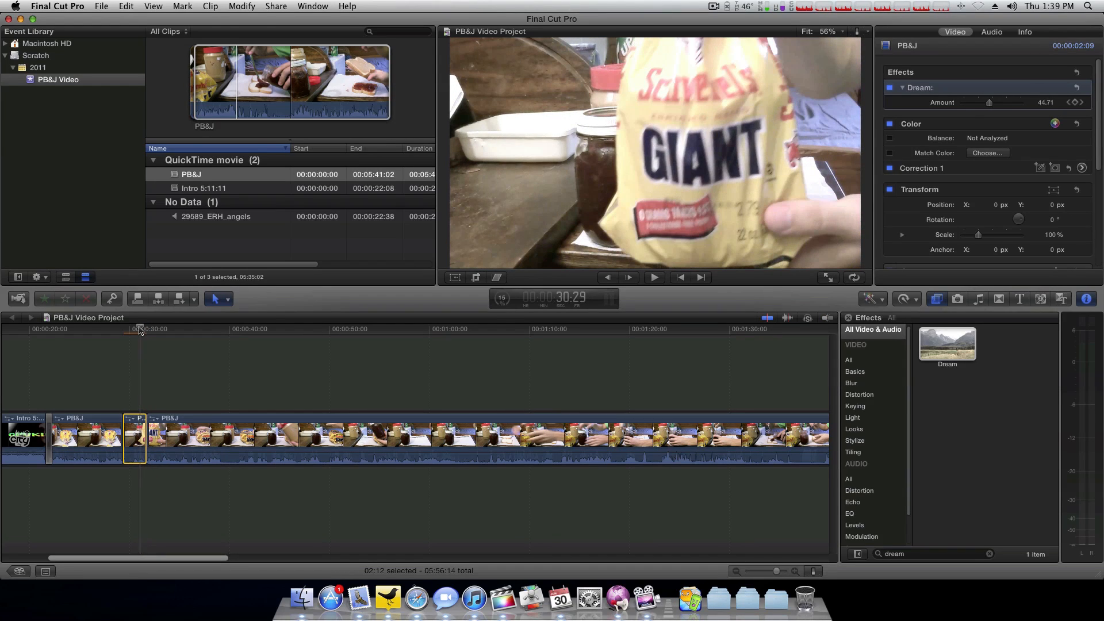
pyautogui.press('super+equal')
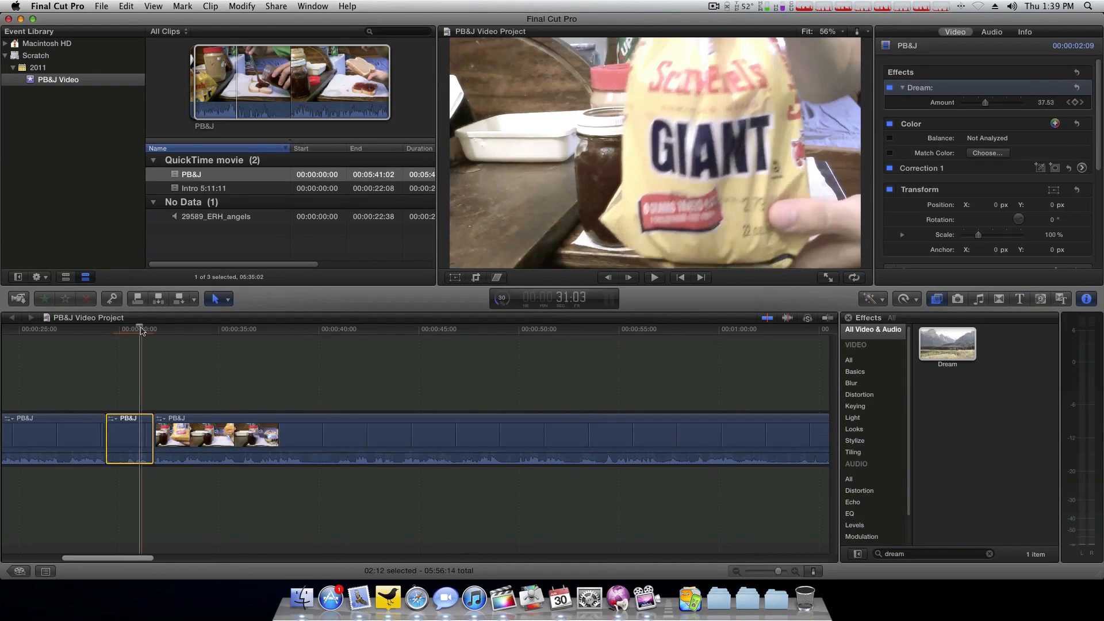
pyautogui.moveTo(140, 330); pyautogui.dragTo(143, 330)
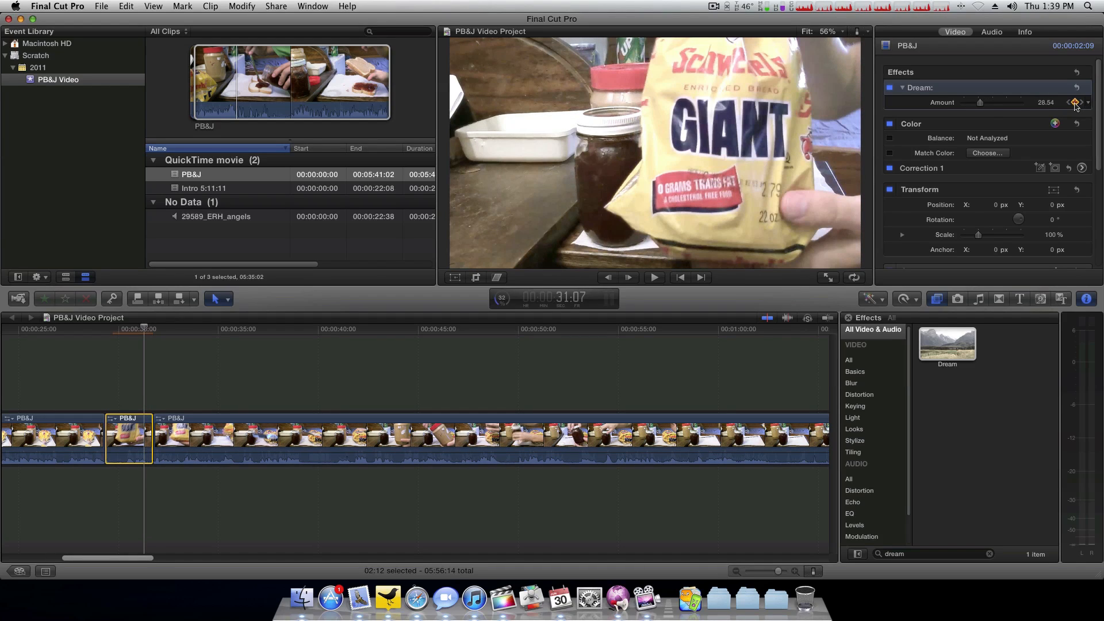
pyautogui.moveTo(982, 103); pyautogui.dragTo(1083, 109)
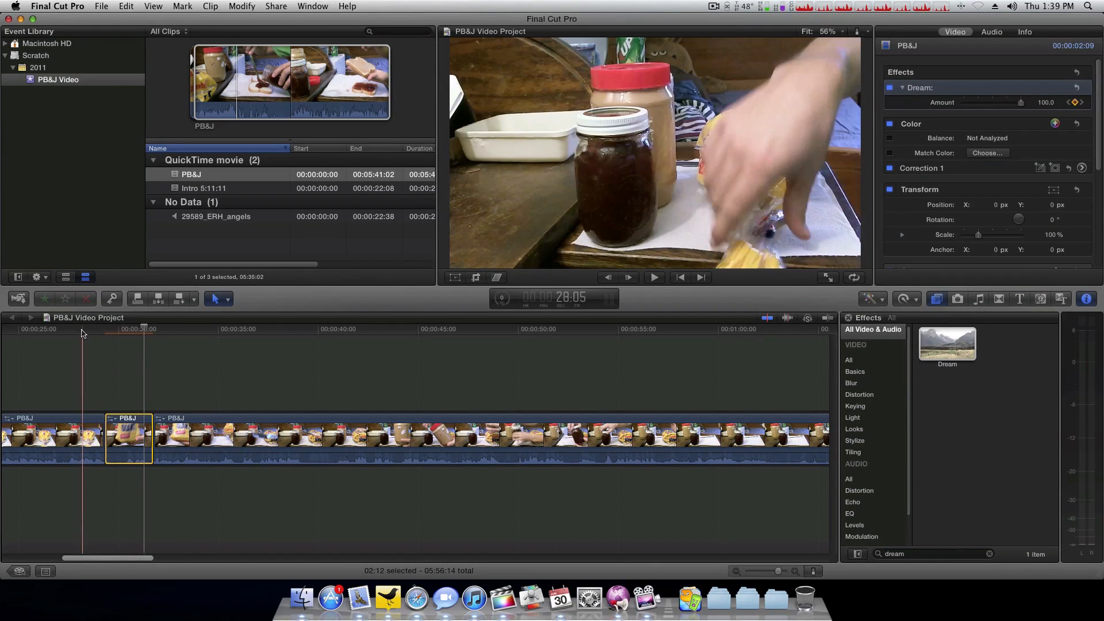
# Step: Play across the short PB&J segment and into the following clip to review the Dream effect's fade in and out
pyautogui.press('super+minus')
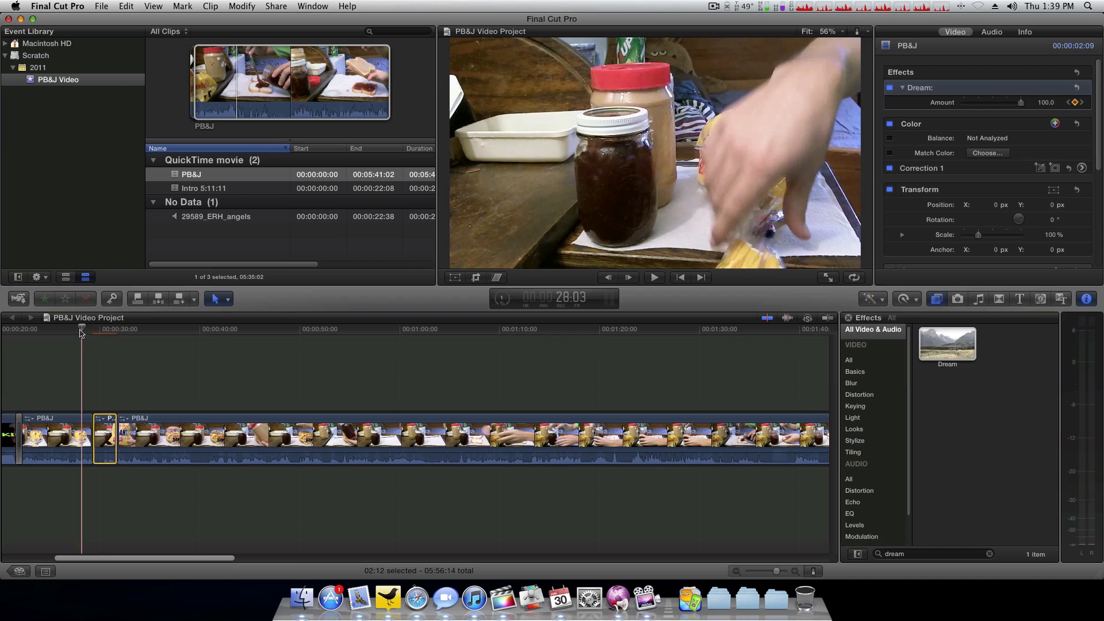
pyautogui.press('space')
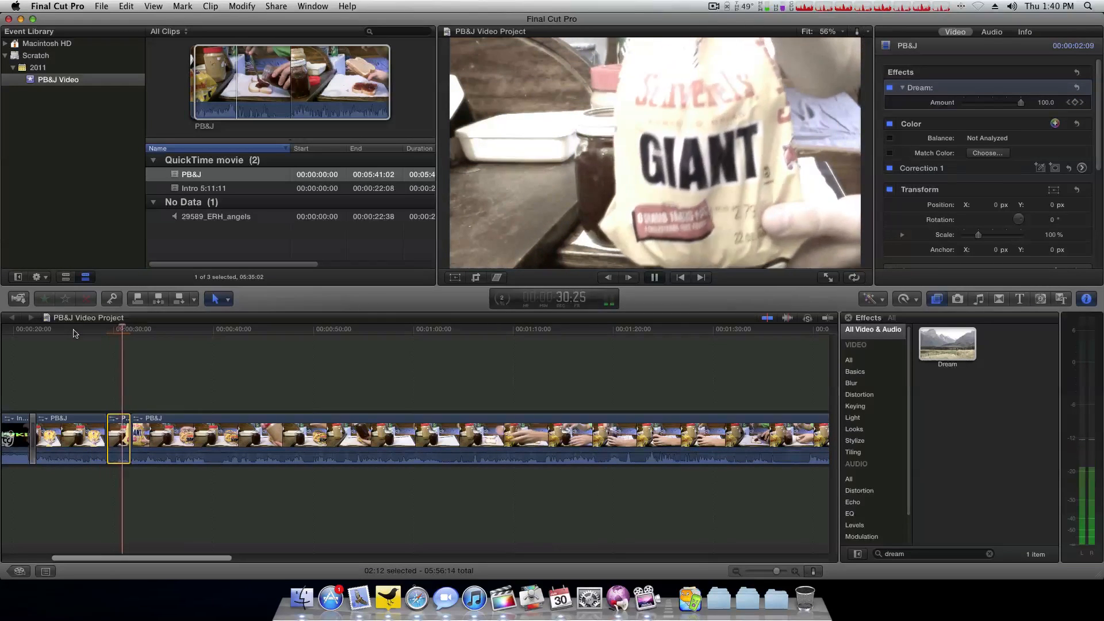
pyautogui.press('space')
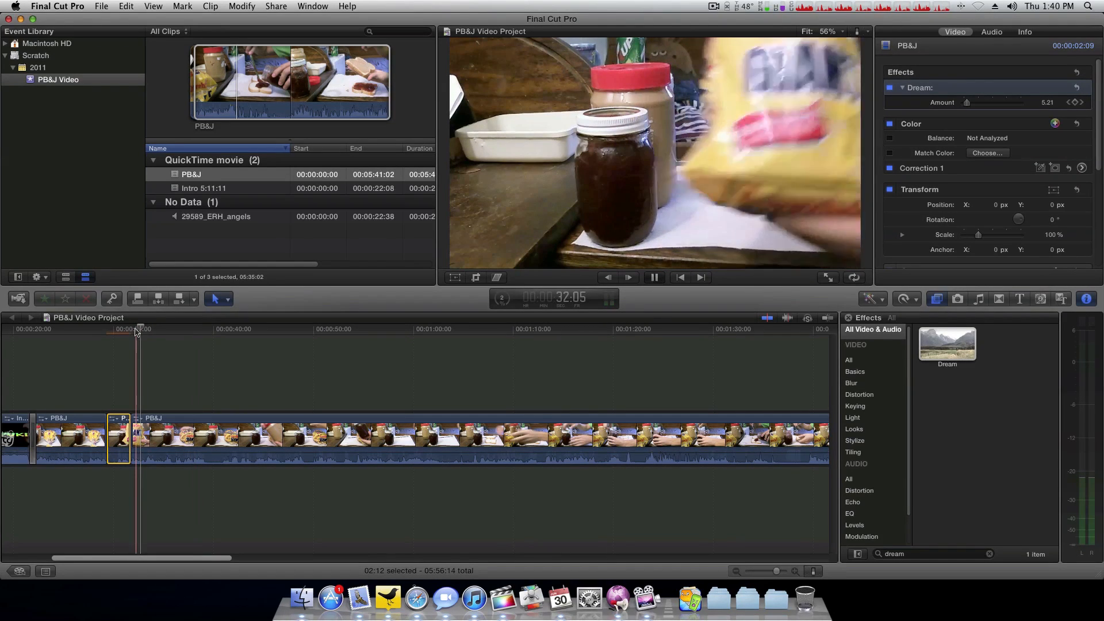
pyautogui.press('space')
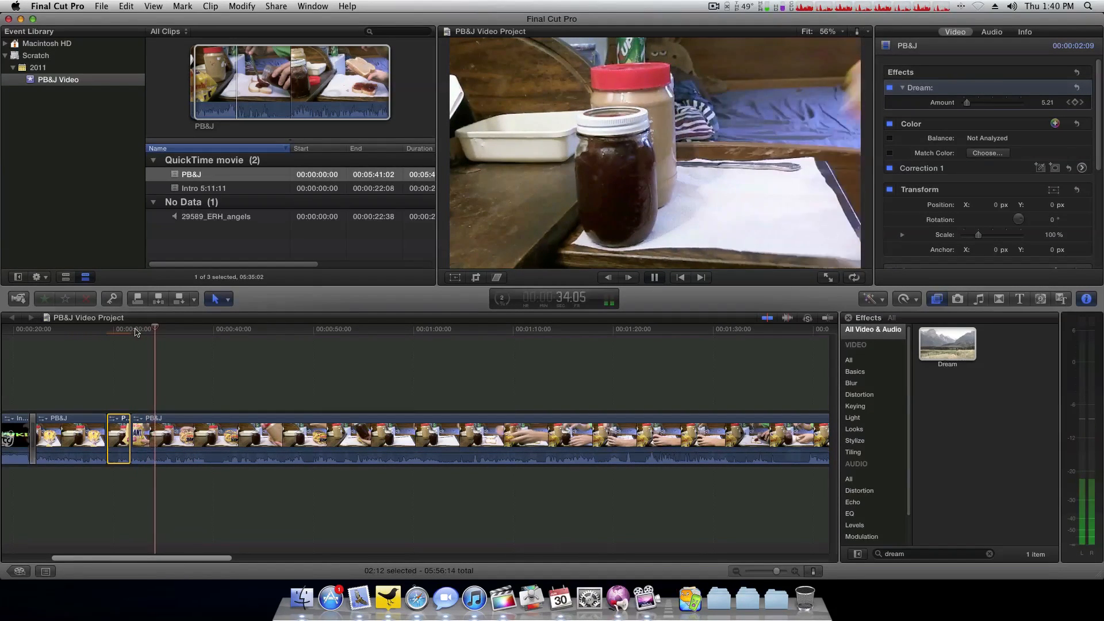
pyautogui.press('space')
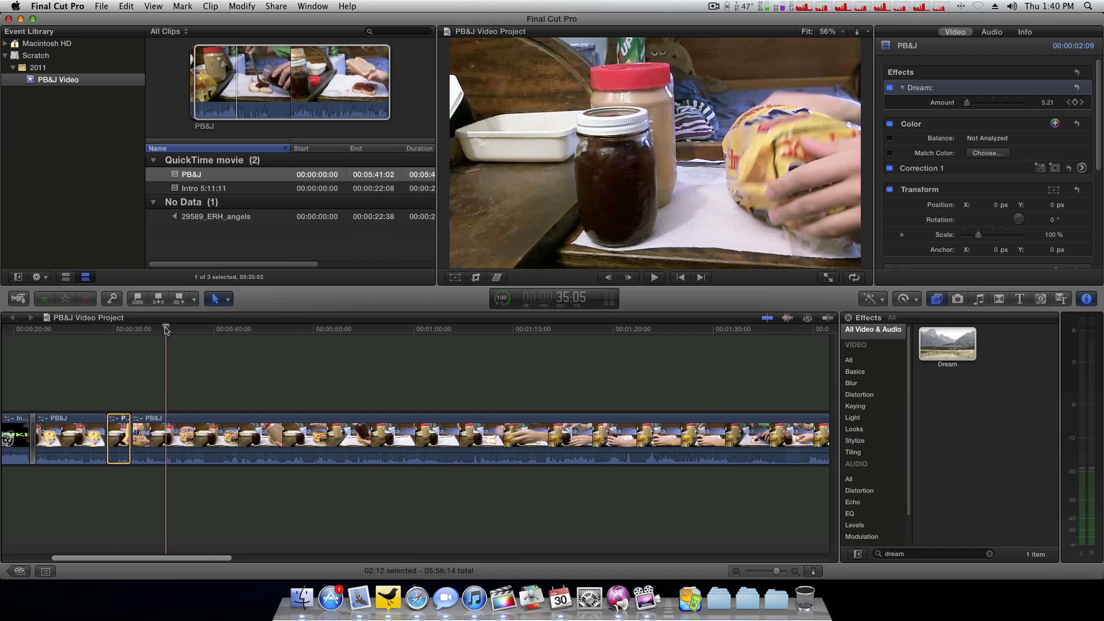
pyautogui.moveTo(166, 329); pyautogui.dragTo(157, 330)
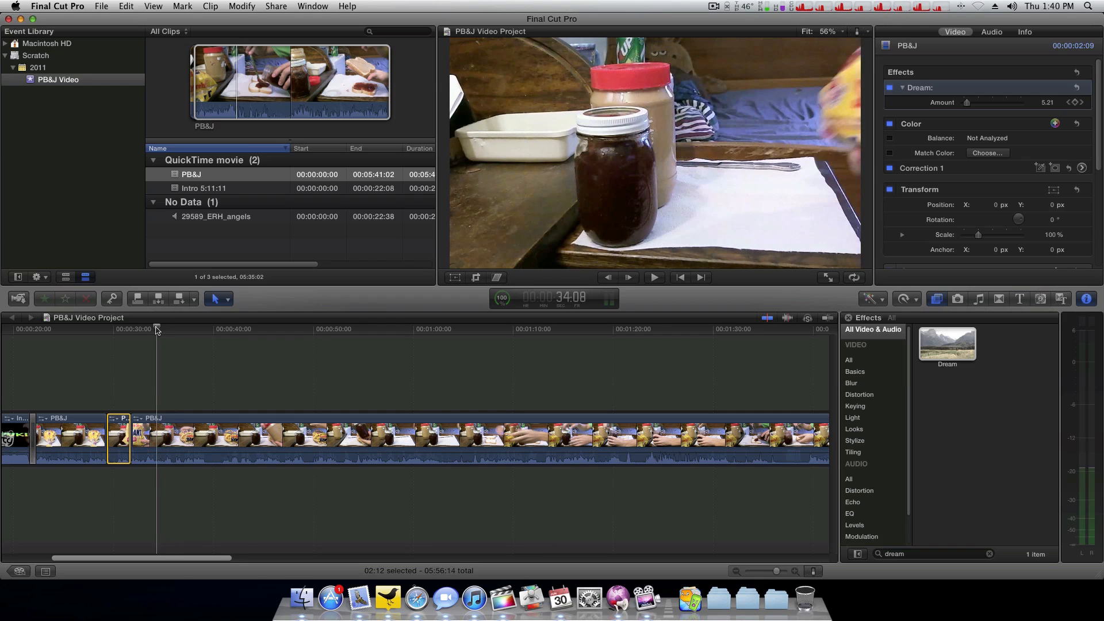
pyautogui.press('space')
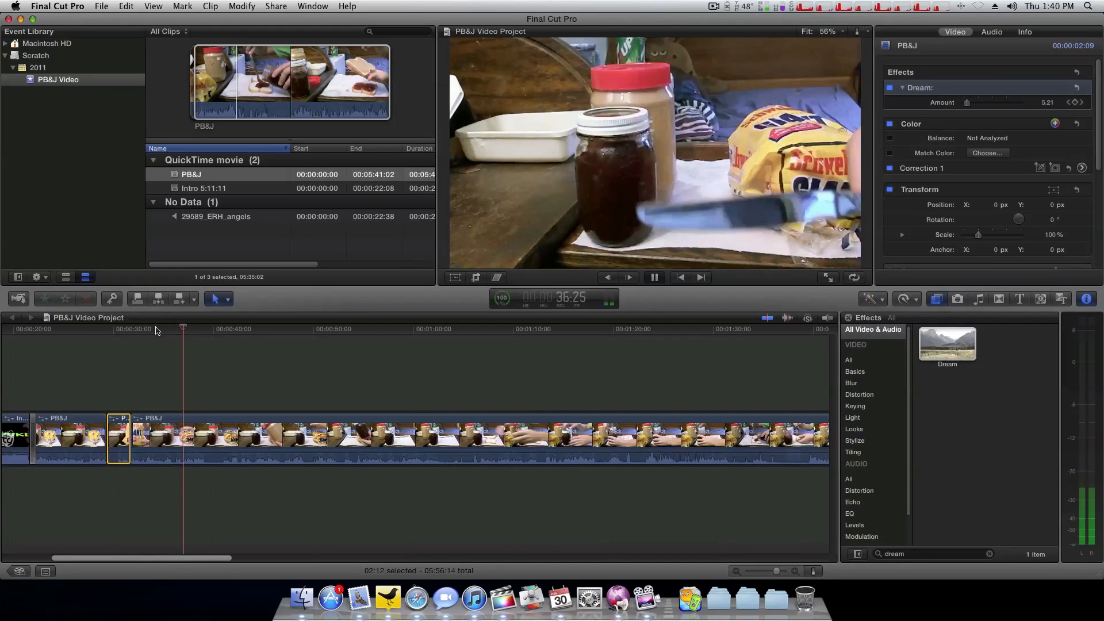
pyautogui.press('space')
# Step: Add the 29589_ERH_angels audio clip beneath the main footage, starting at the beginning of the short PB&J segment
pyautogui.click(105, 330)
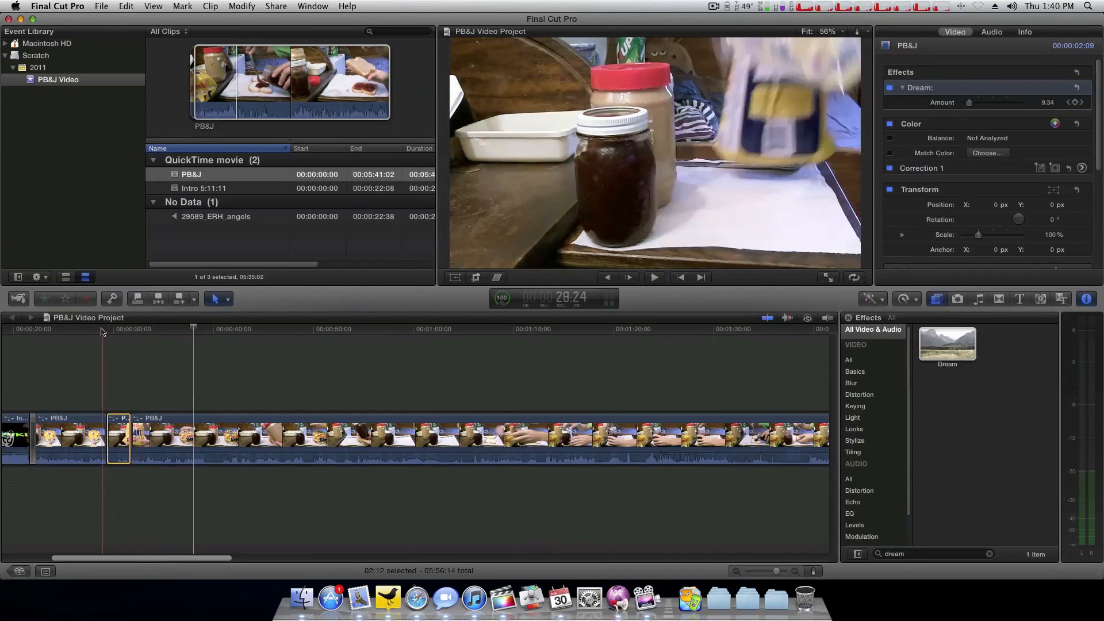
pyautogui.click(120, 423)
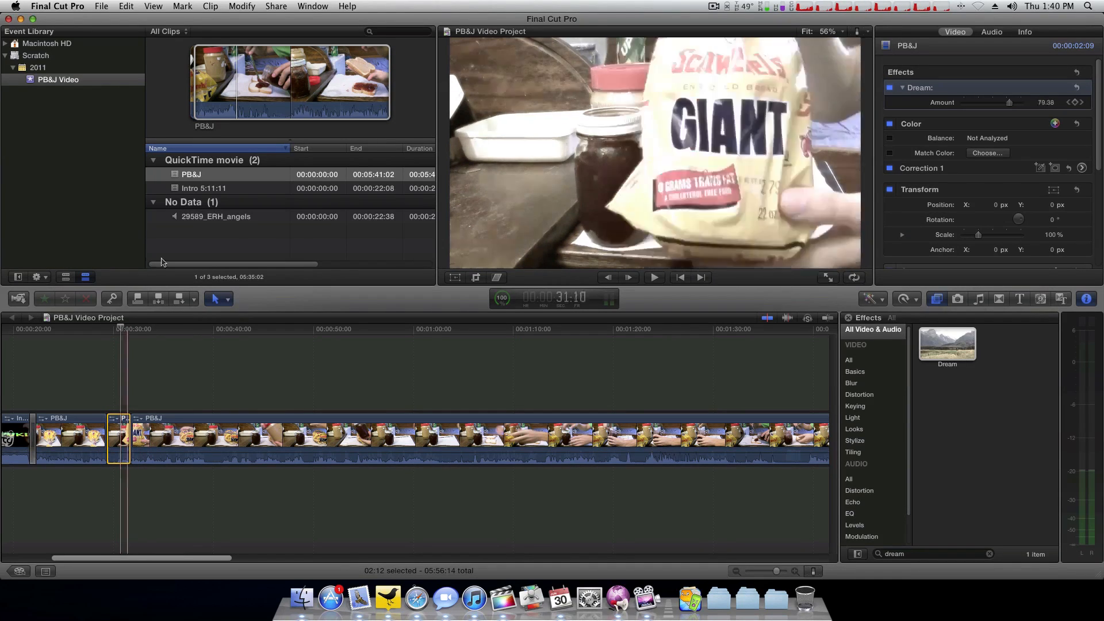
pyautogui.click(193, 218)
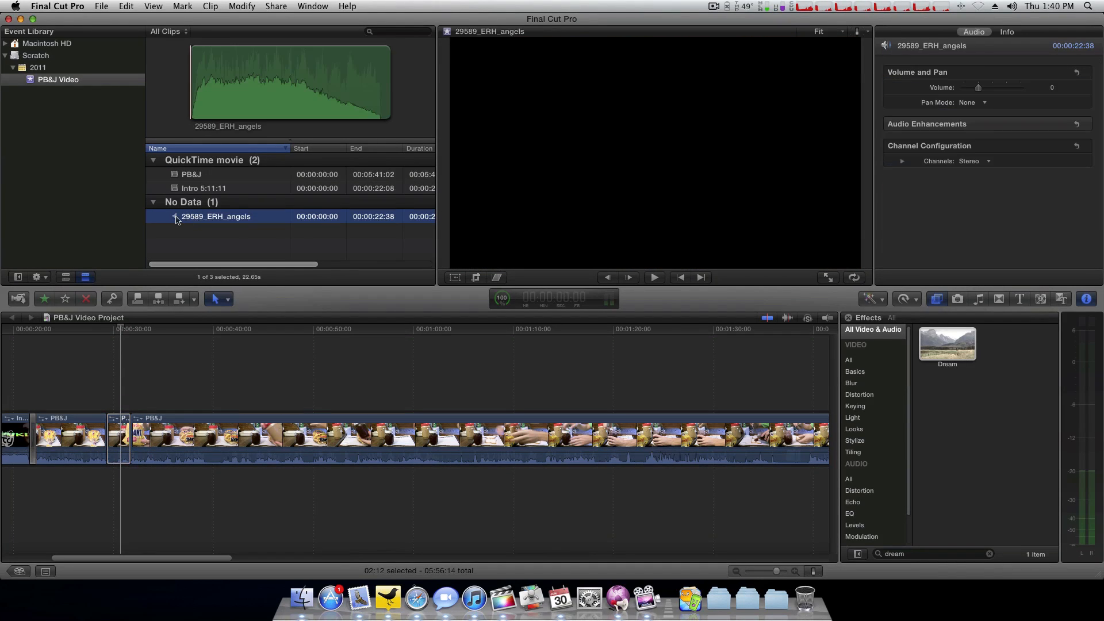
pyautogui.moveTo(189, 228); pyautogui.dragTo(106, 487)
# Step: Play from just before the short PB&J segment to hear the angels audio with the Dream effect
pyautogui.click(102, 330)
pyautogui.press('space')
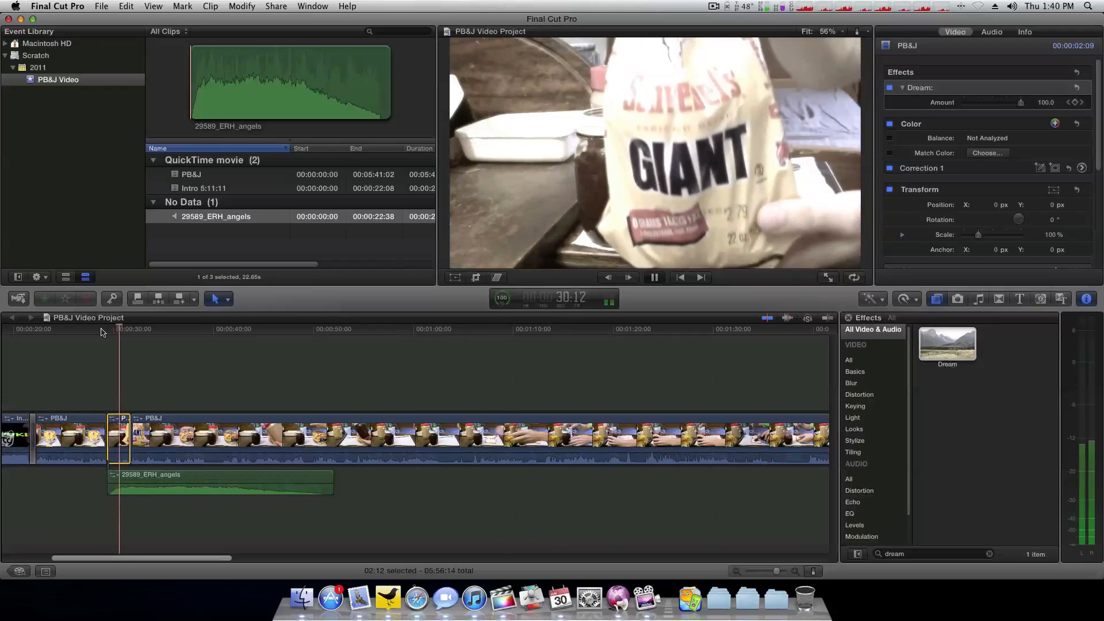
pyautogui.press('space')
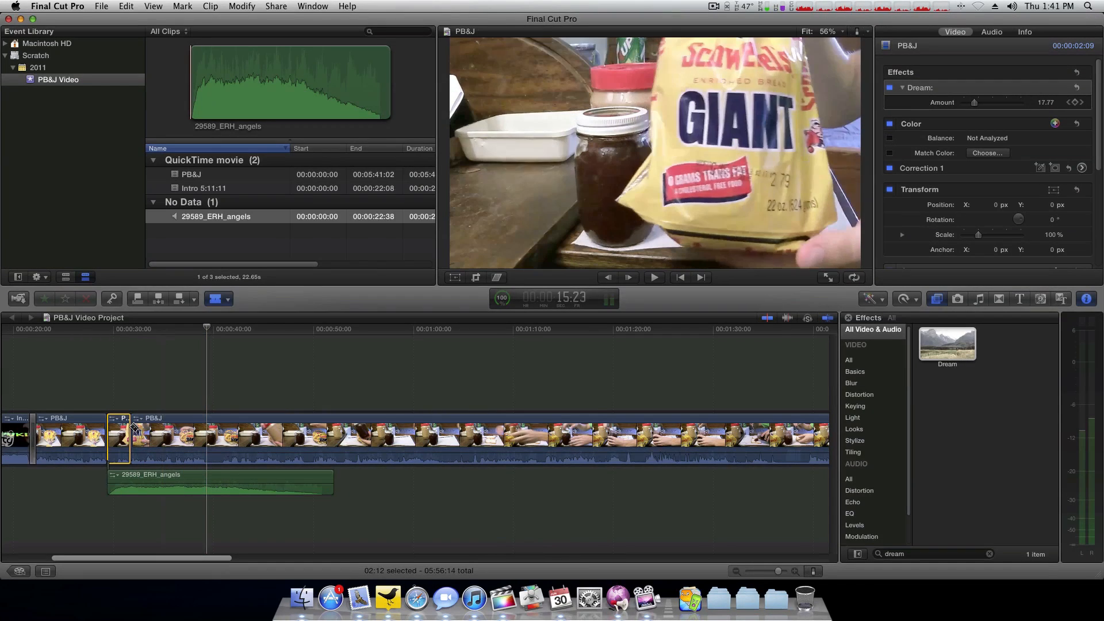
# Step: Split the 29589_ERH_angels audio at the end of the short PB&J segment and delete the remaining part
pyautogui.press('super+equal')
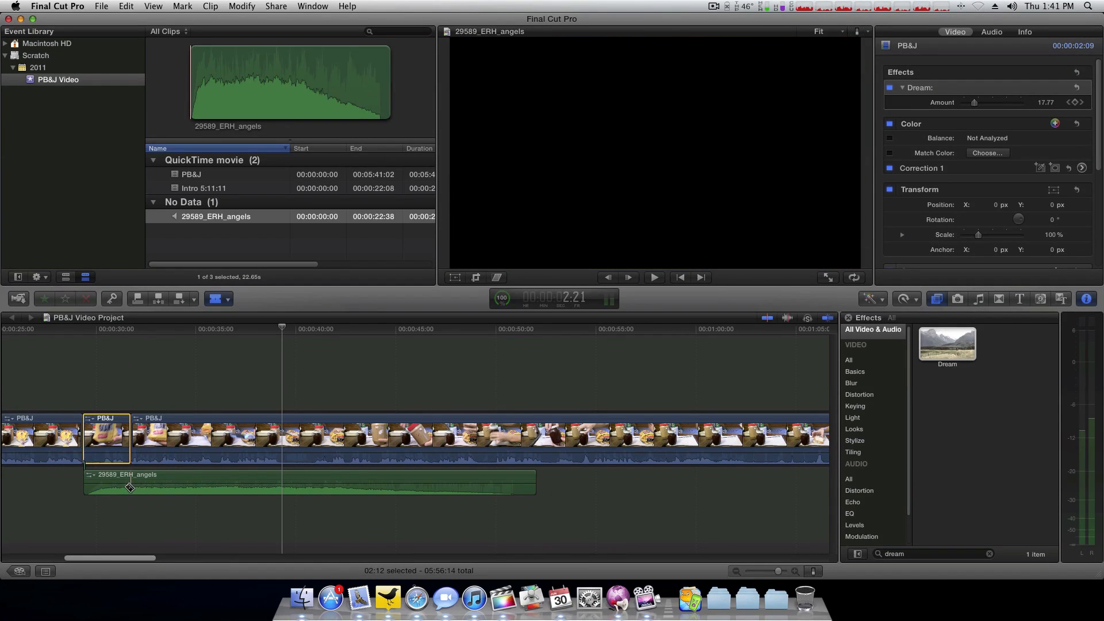
pyautogui.click(133, 489)
pyautogui.press('a')
pyautogui.click(156, 483)
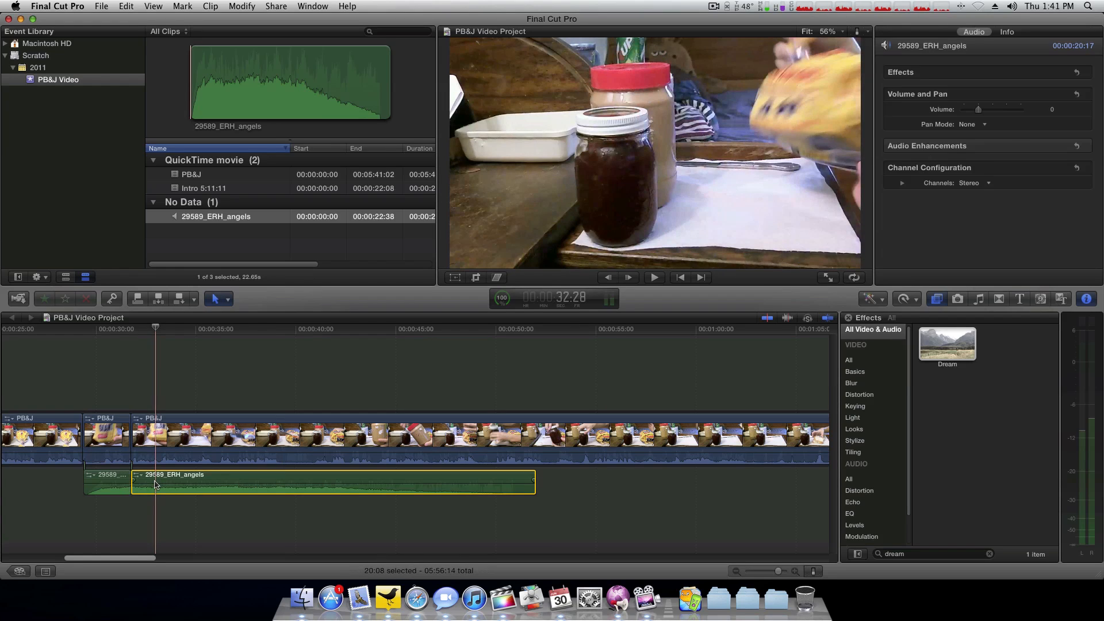
pyautogui.press('BackSpace')
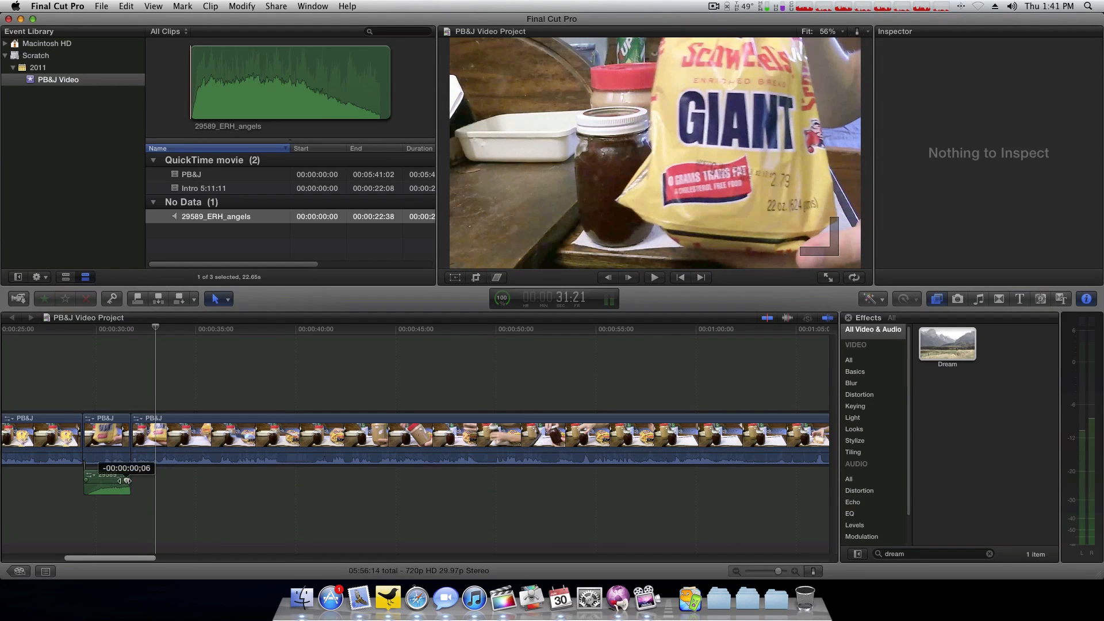
pyautogui.moveTo(122, 481); pyautogui.dragTo(119, 480)
# Step: Play from before the short PB&J segment into the following clip to check the trimmed audio and look for the next shot
pyautogui.click(62, 330)
pyautogui.press('space')
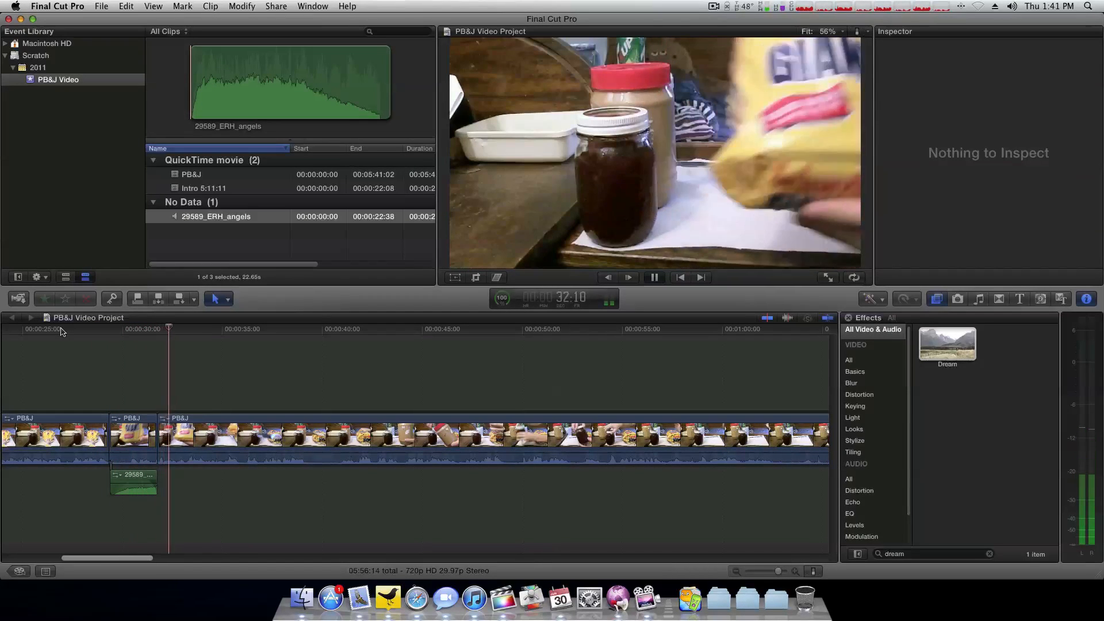
pyautogui.press('super+minus')
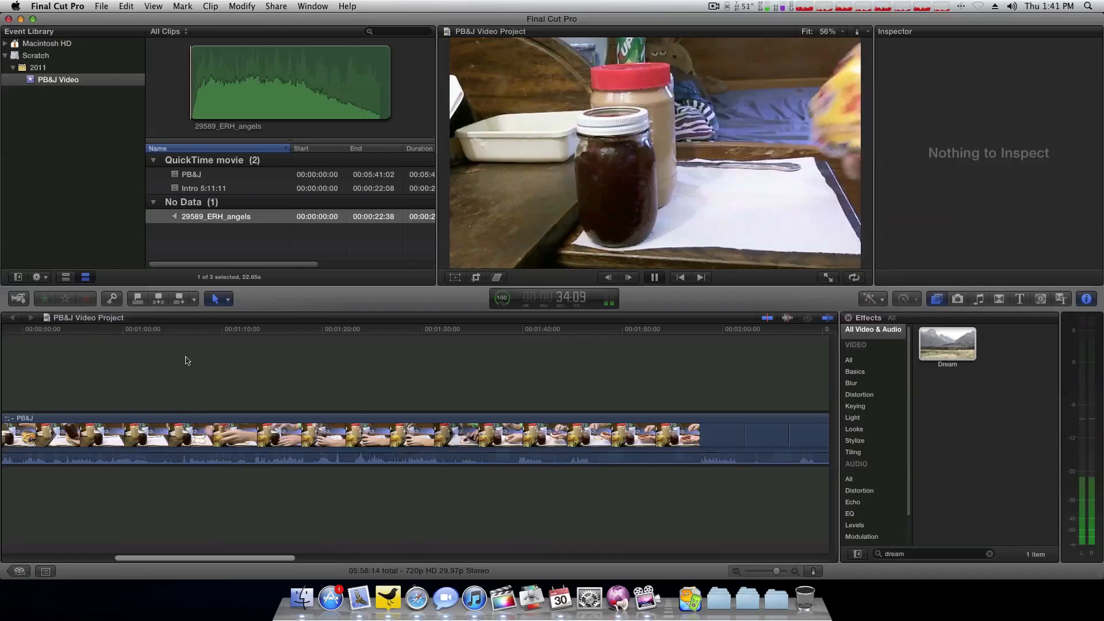
pyautogui.hscroll(-9, 267, 353)
pyautogui.hscroll(3, 285, 375)
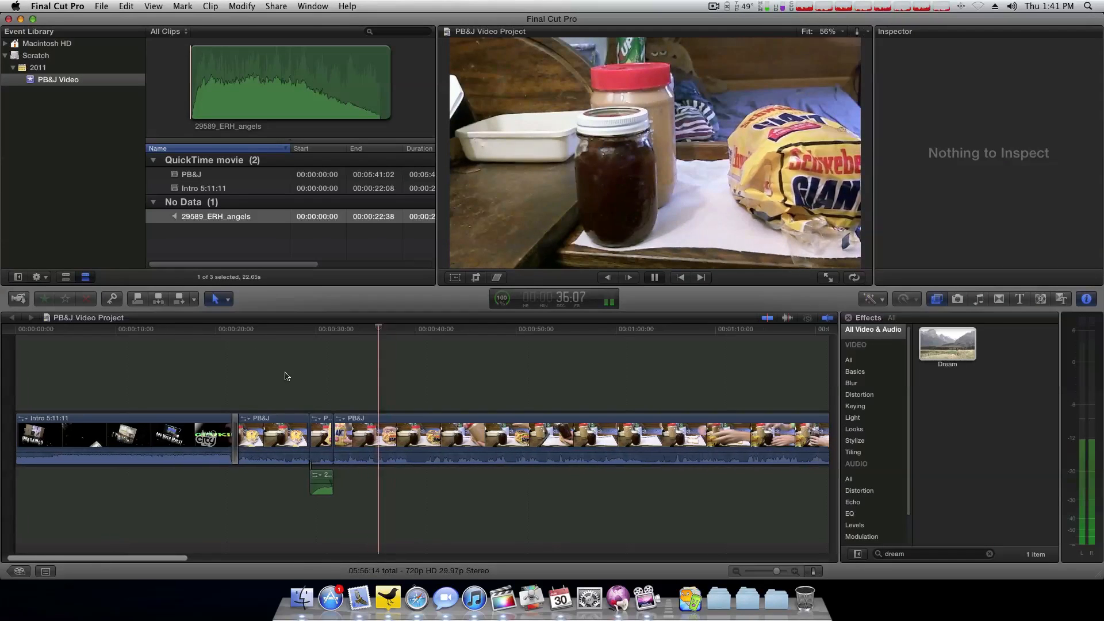
pyautogui.hscroll(2, 287, 377)
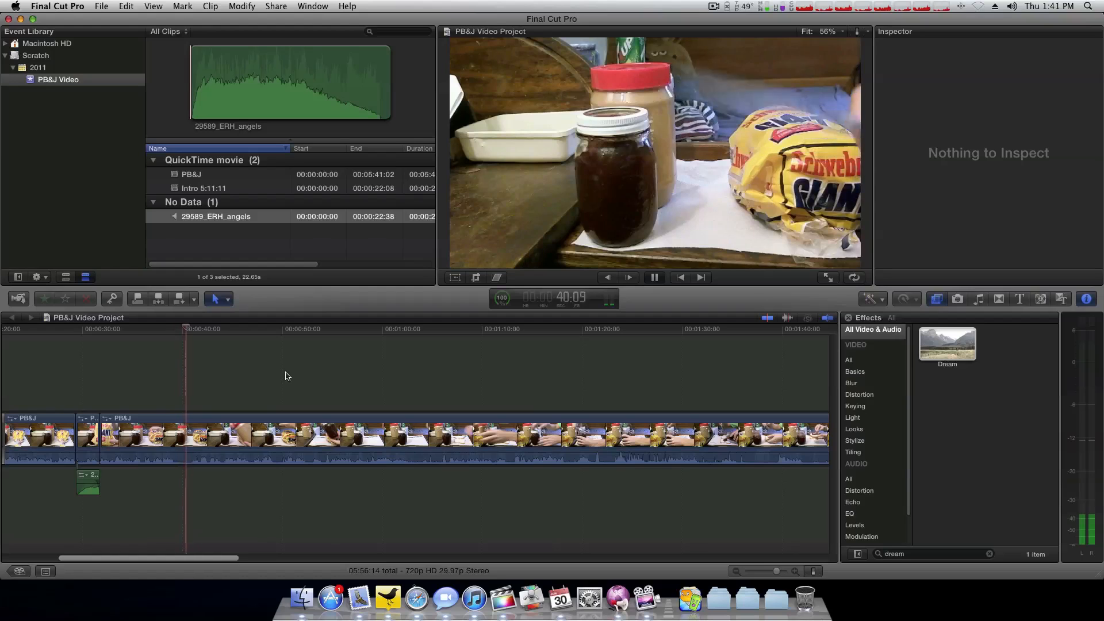
pyautogui.hscroll(1, 285, 376)
pyautogui.press('space')
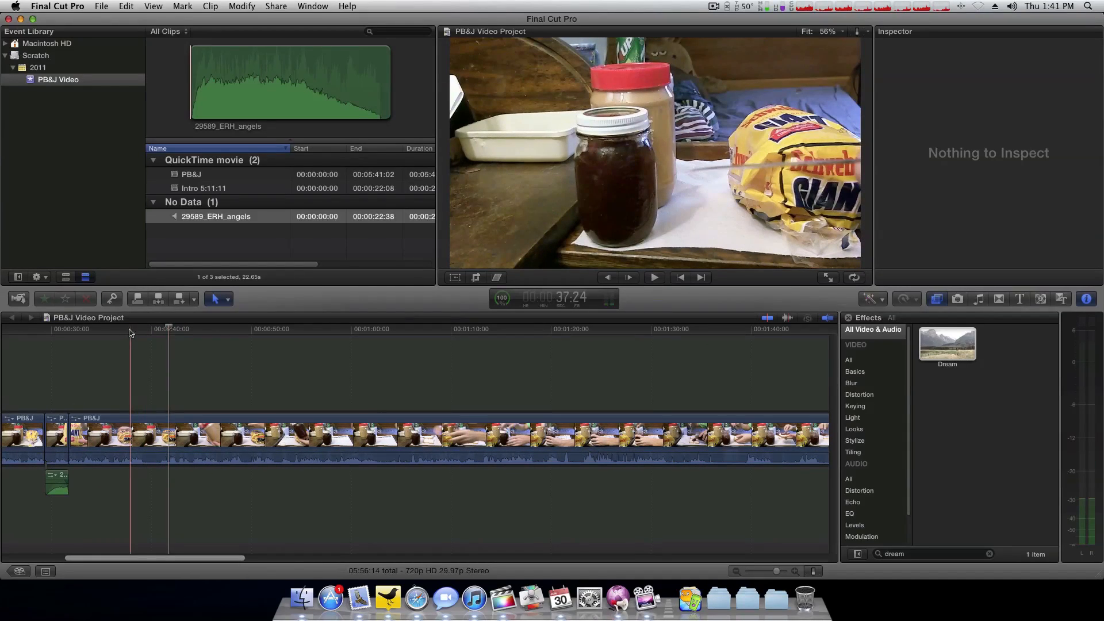
# Step: Split the following PB&J clip at about 38:27 and 41:15 to isolate the knife shot, and select that short segment
pyautogui.press('space')
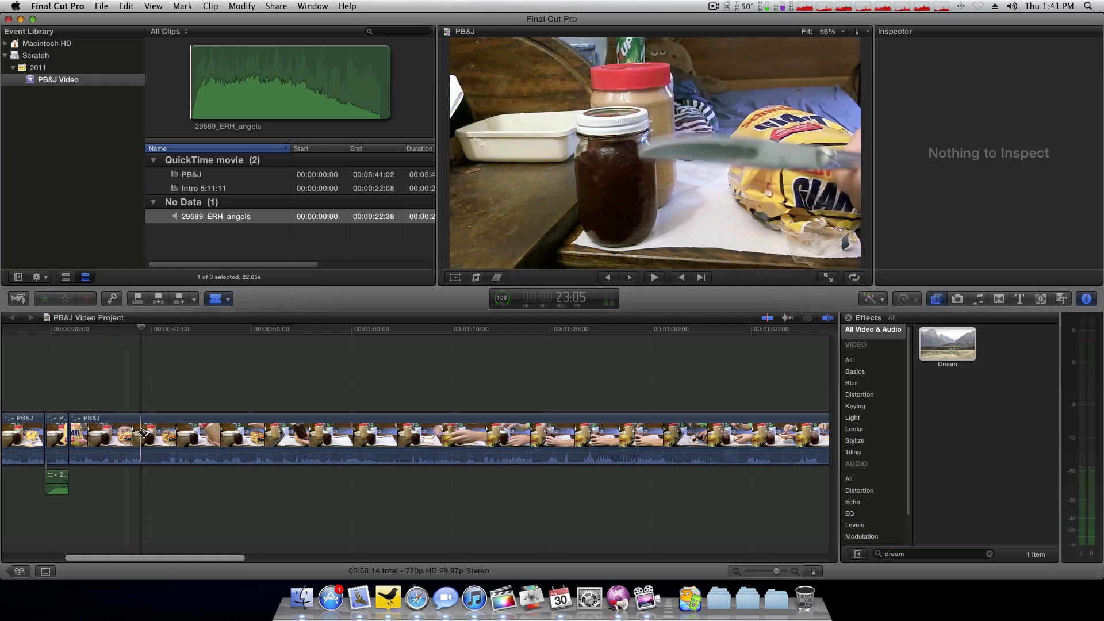
pyautogui.press('space')
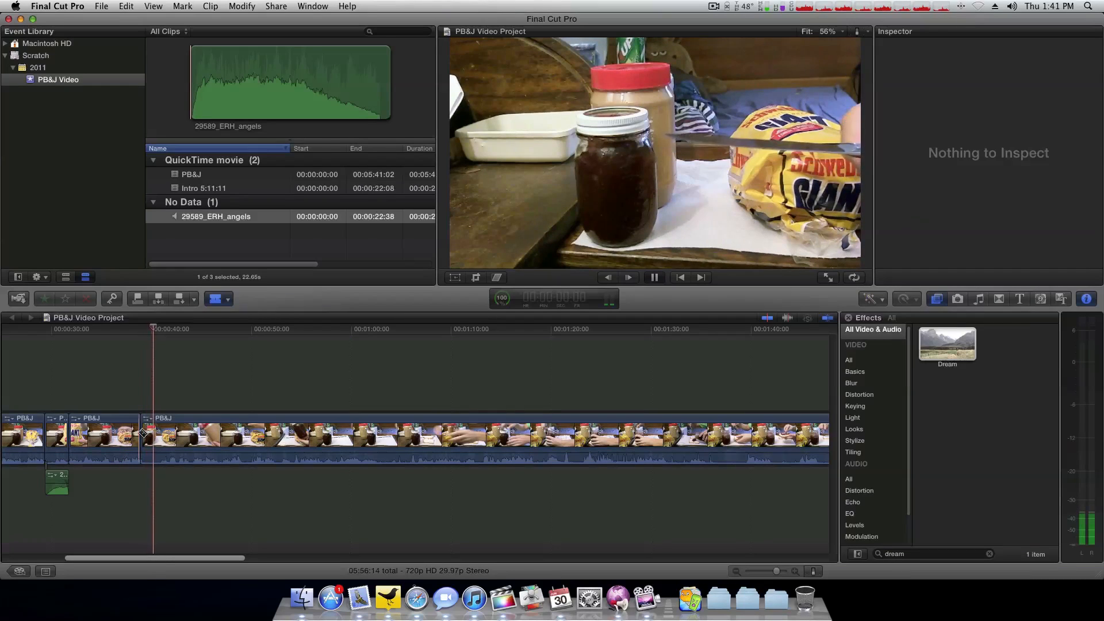
pyautogui.press('space')
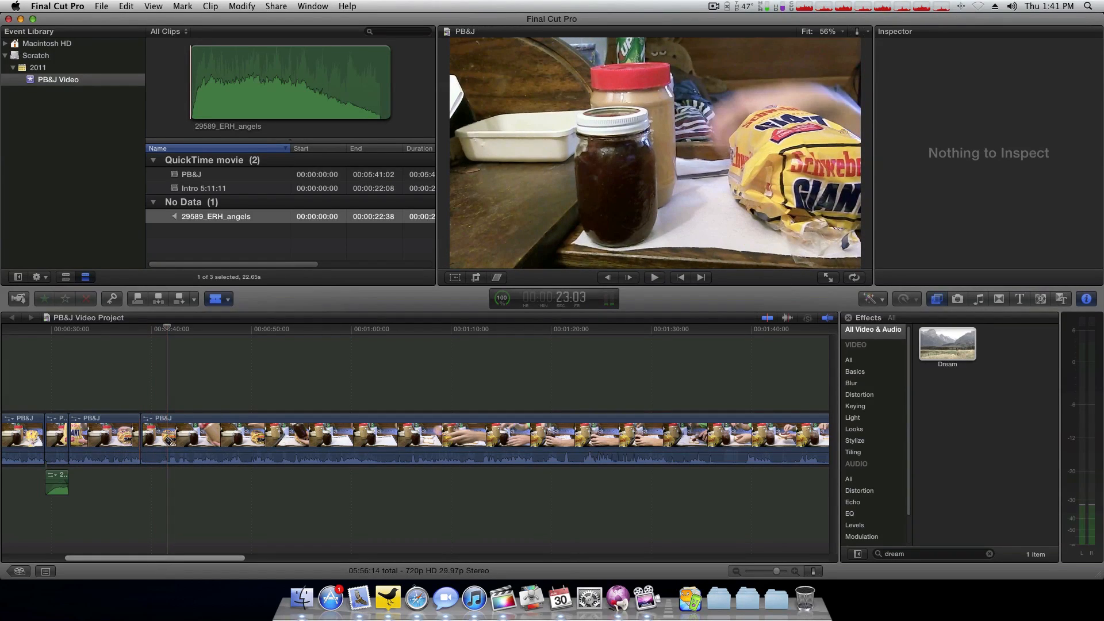
pyautogui.press('a')
pyautogui.click(156, 440)
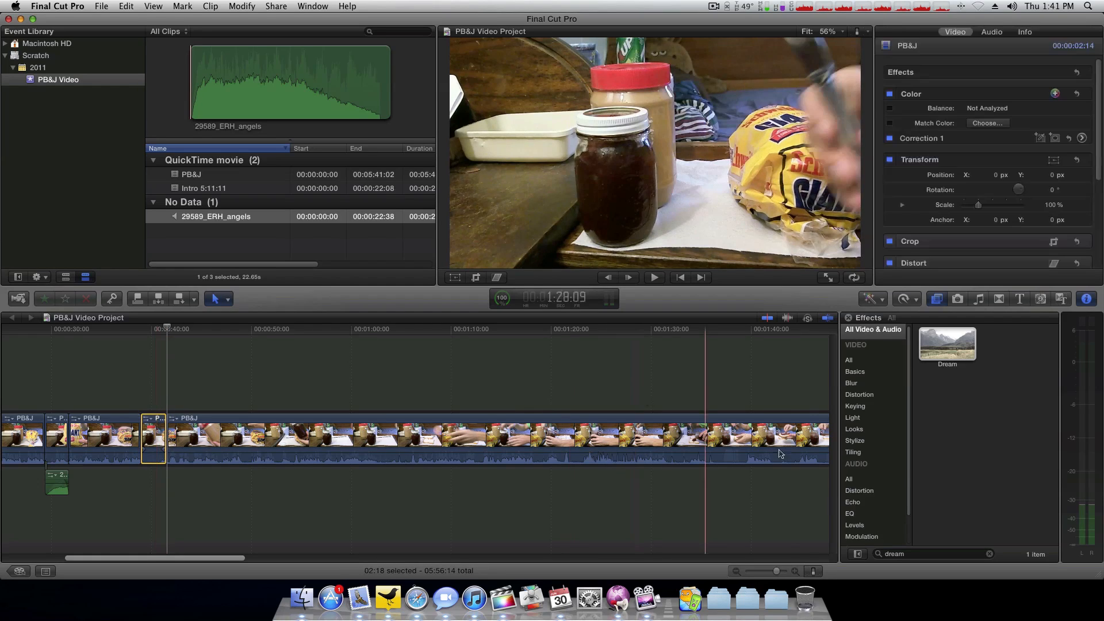
# Step: Apply the Dream effect to the knife segment and keyframe its amount at 0 at the segment's start
pyautogui.moveTo(925, 344); pyautogui.dragTo(147, 440)
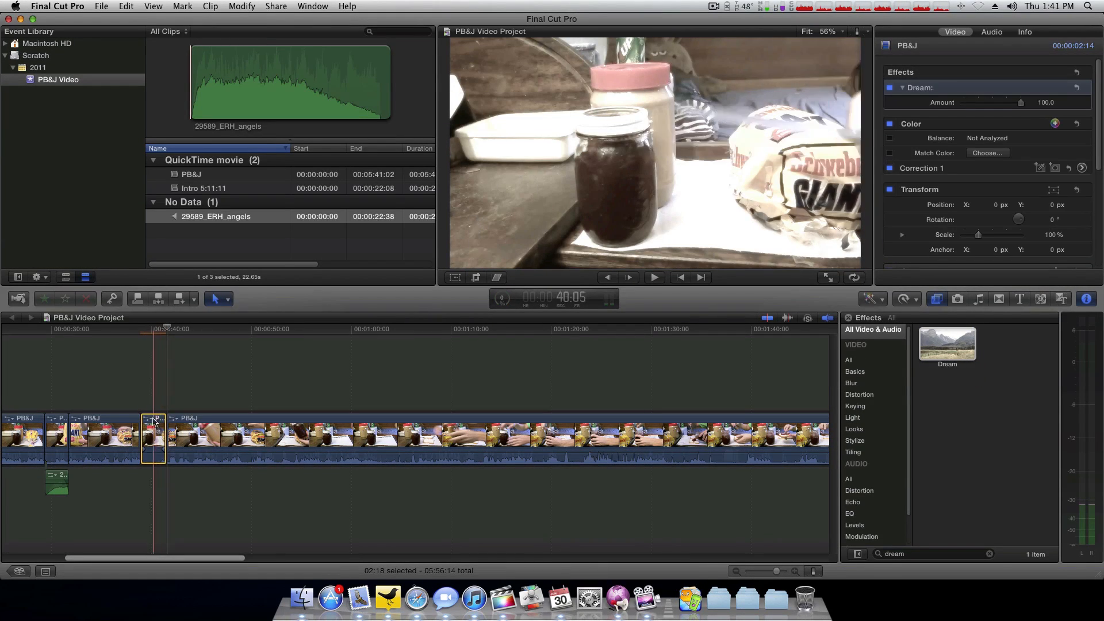
pyautogui.click(153, 427)
pyautogui.press('Up')
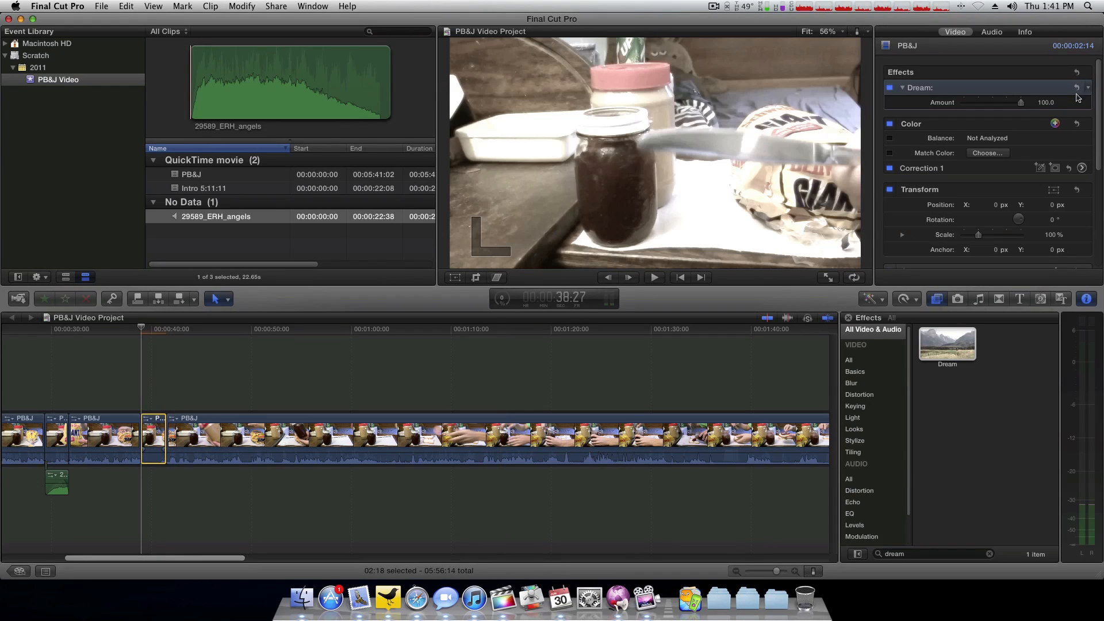
pyautogui.press('Left')
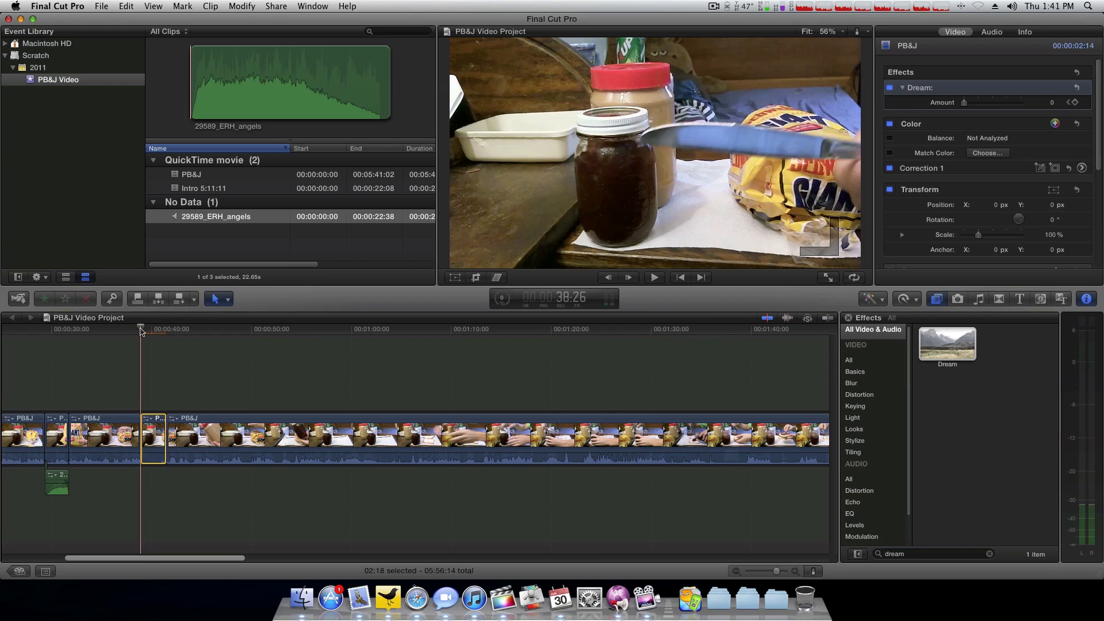
# Step: Keyframe the knife segment's Dream amount at 100 at 39:13 and 41:01, and at 0 at its end, 41:14
pyautogui.moveTo(141, 329); pyautogui.dragTo(146, 329)
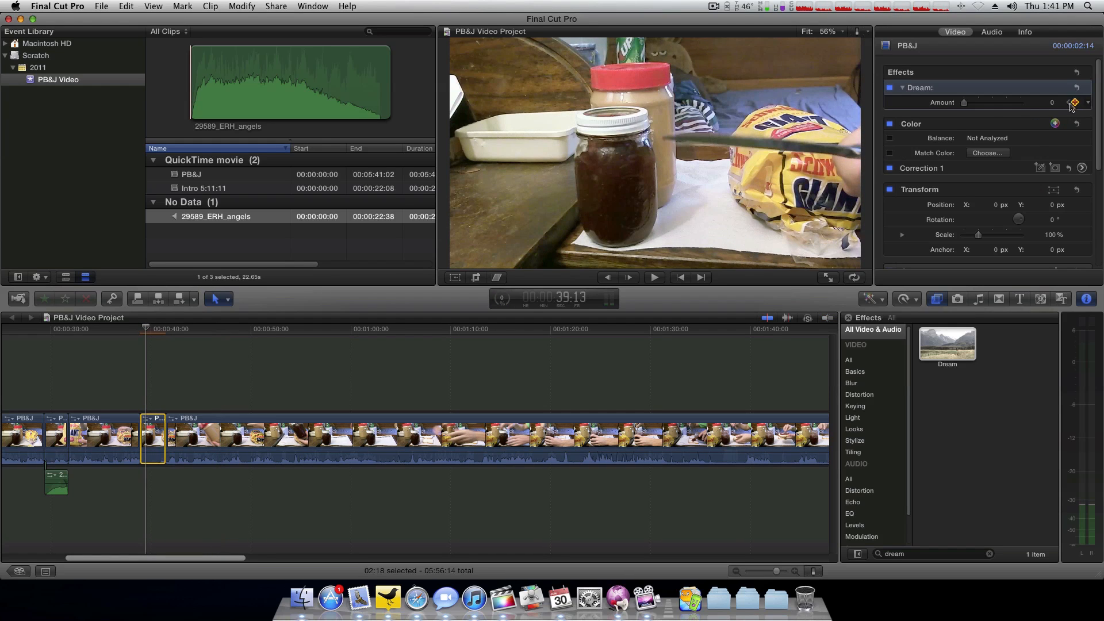
pyautogui.moveTo(989, 103); pyautogui.dragTo(1021, 104)
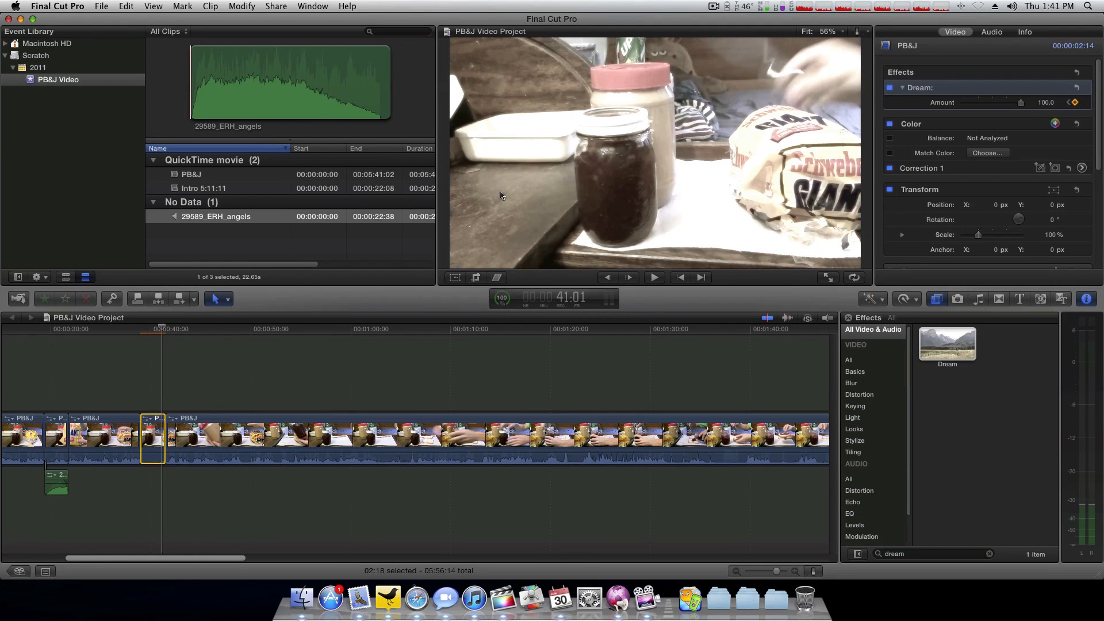
pyautogui.press('Down')
pyautogui.press('Left')
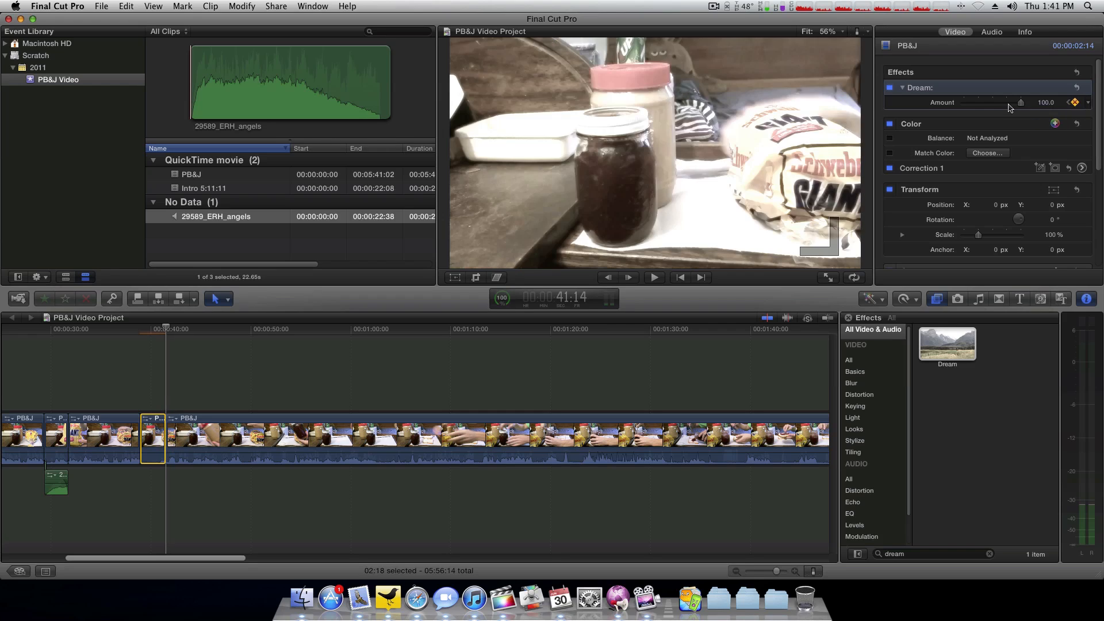
pyautogui.moveTo(1021, 104); pyautogui.dragTo(916, 110)
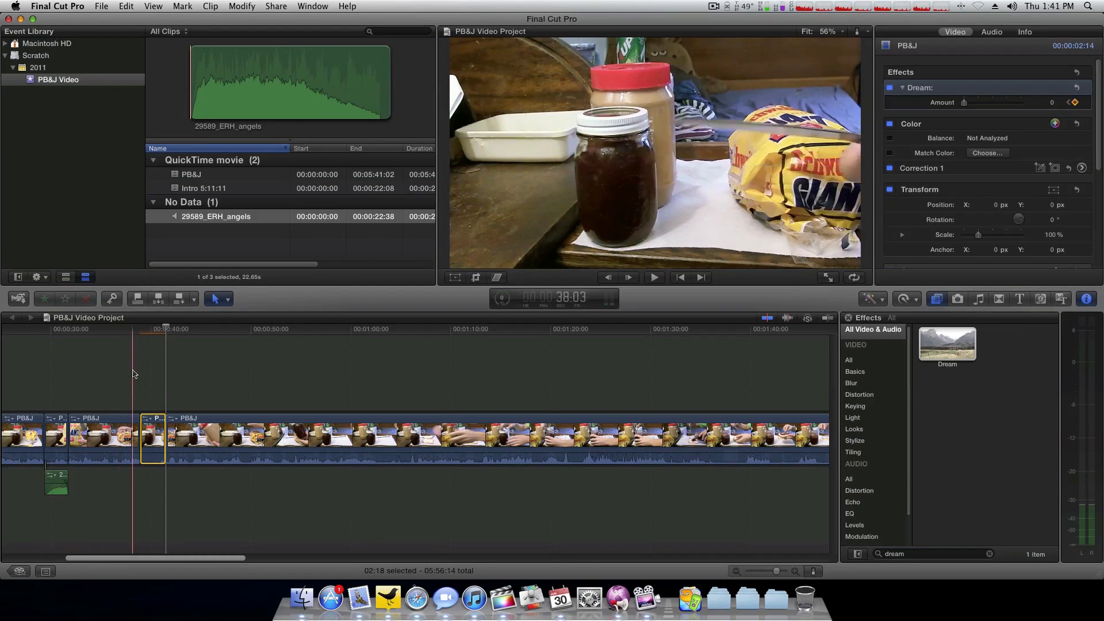
# Step: Copy the trimmed angels audio beneath the knife segment, aligned with the segment's start, and set the copy's volume to -18
pyautogui.click(56, 477)
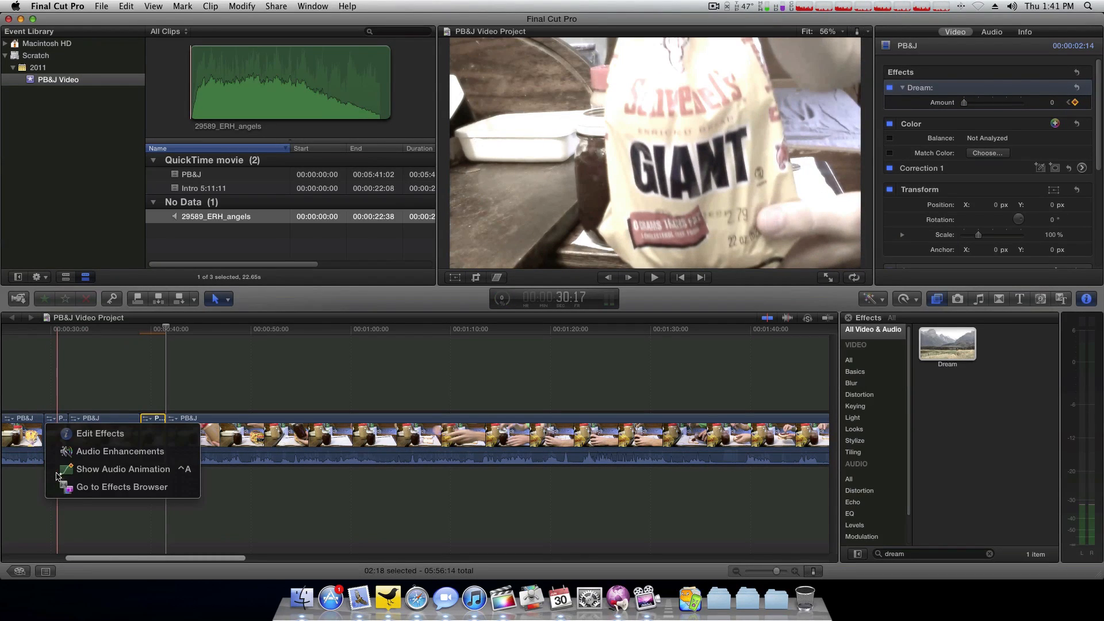
pyautogui.click(91, 521)
pyautogui.click(64, 479)
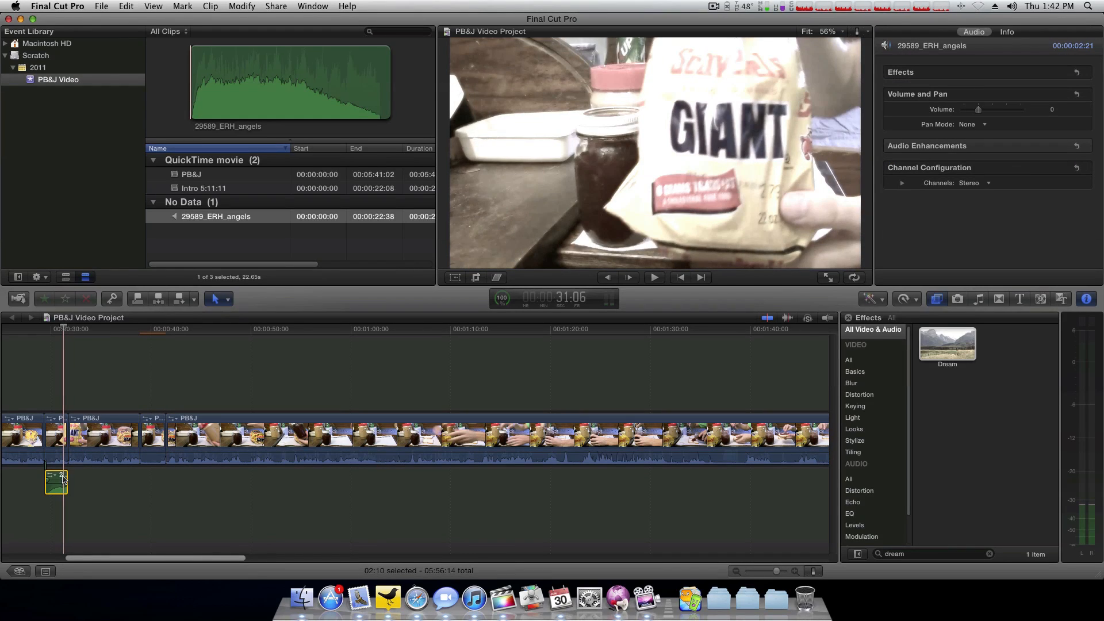
pyautogui.click(158, 448)
pyautogui.press('super+v')
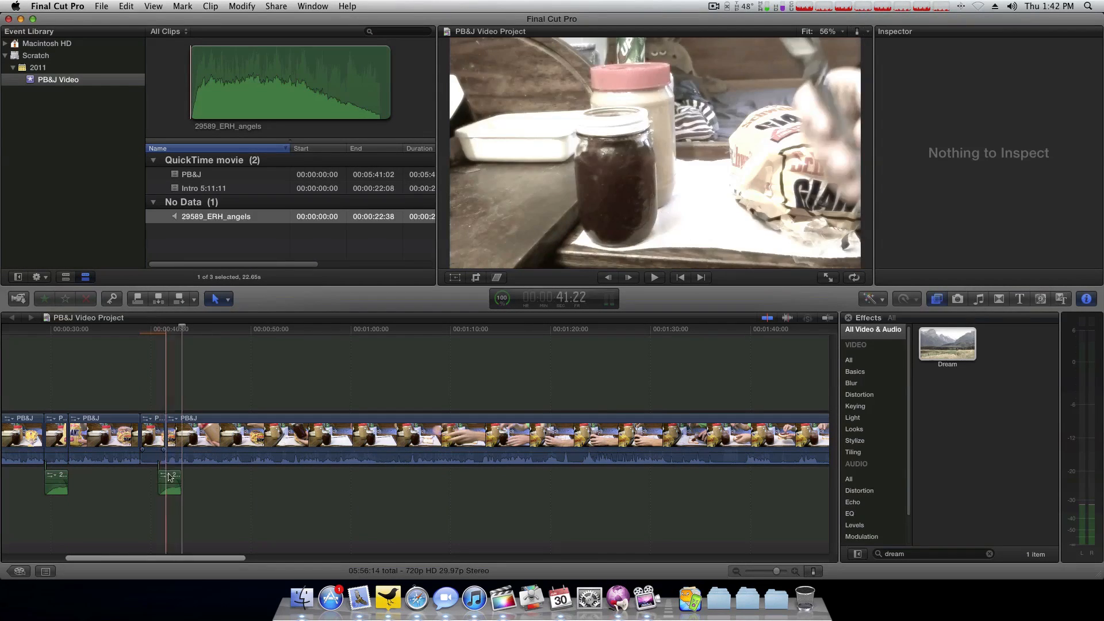
pyautogui.moveTo(177, 475); pyautogui.dragTo(161, 477)
# Step: Play past the knife segment and split the PB&J clip at about 46:15 and 48:00 to isolate a short segment
pyautogui.press('space')
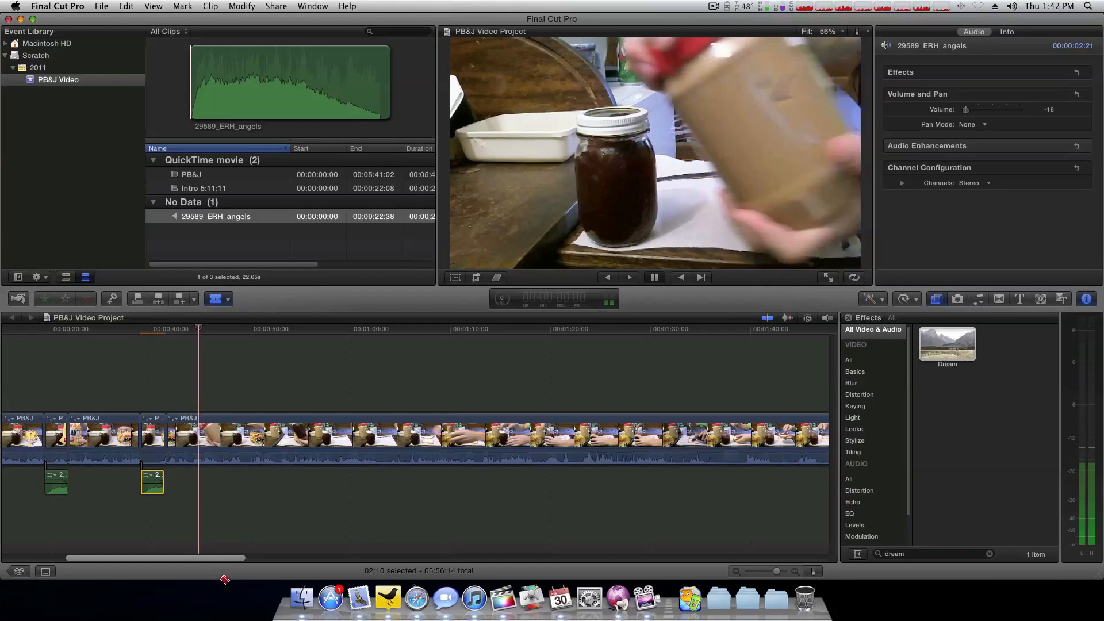
pyautogui.press('space')
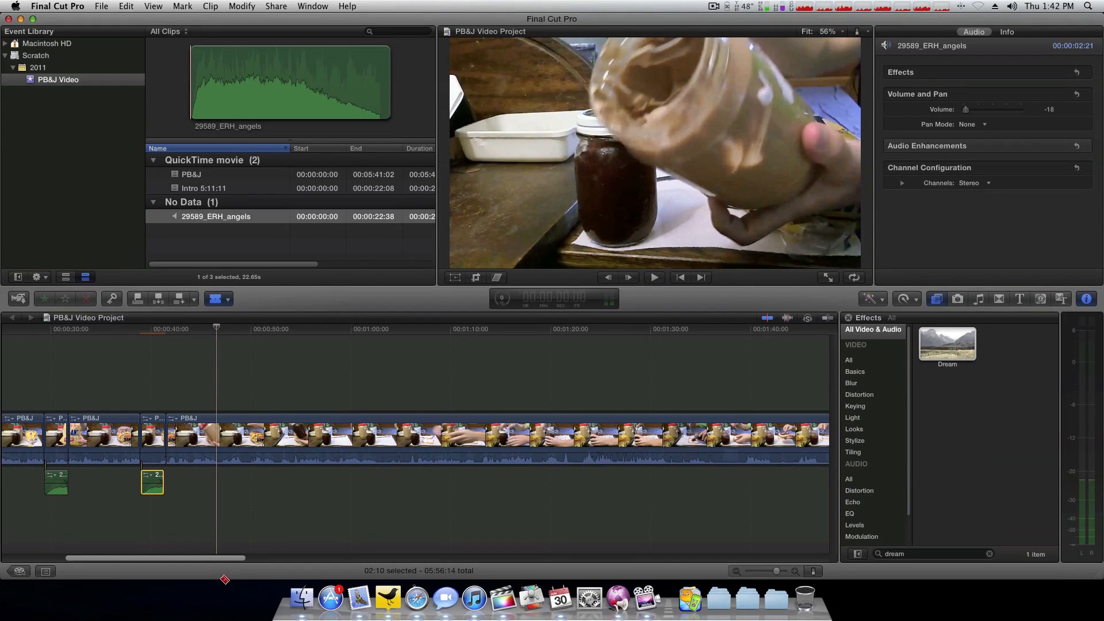
pyautogui.click(218, 444)
pyautogui.press('space')
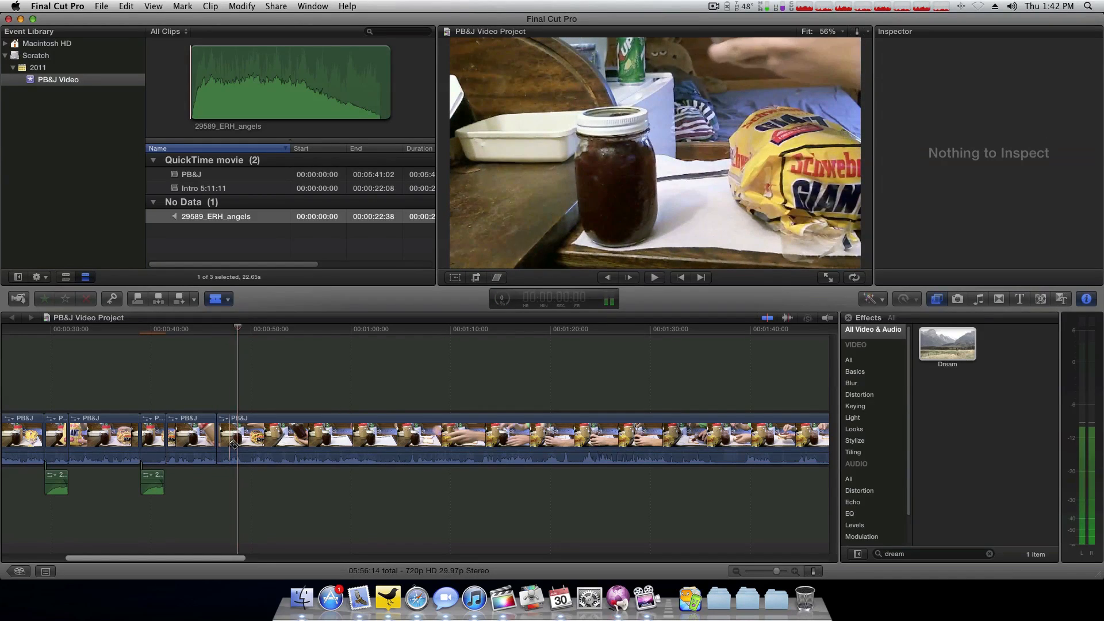
pyautogui.press('space')
pyautogui.press('space')
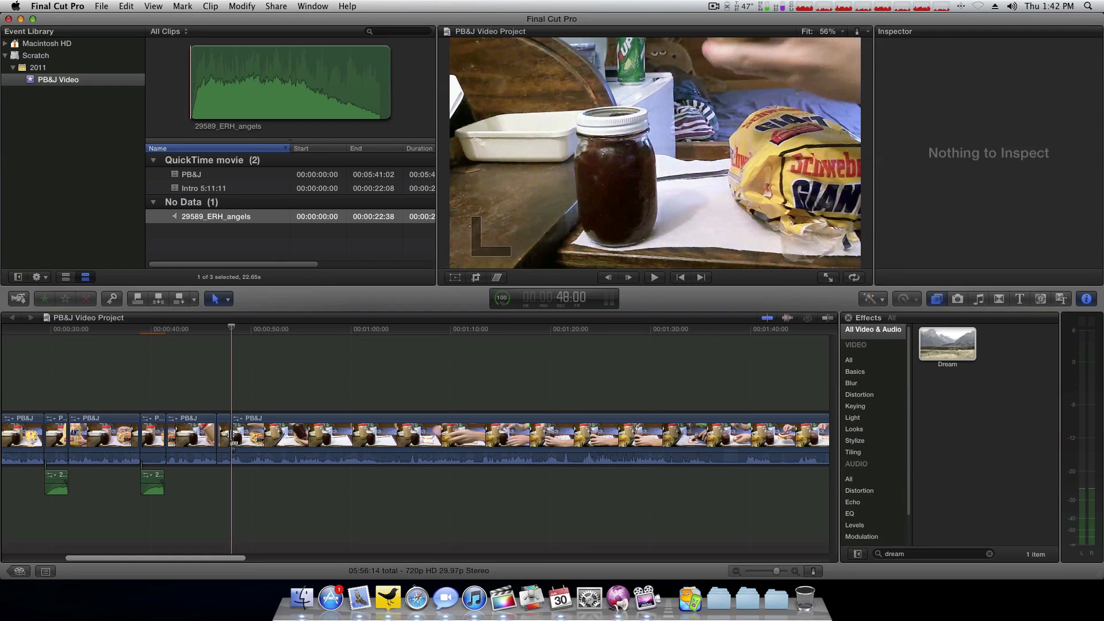
pyautogui.click(228, 436)
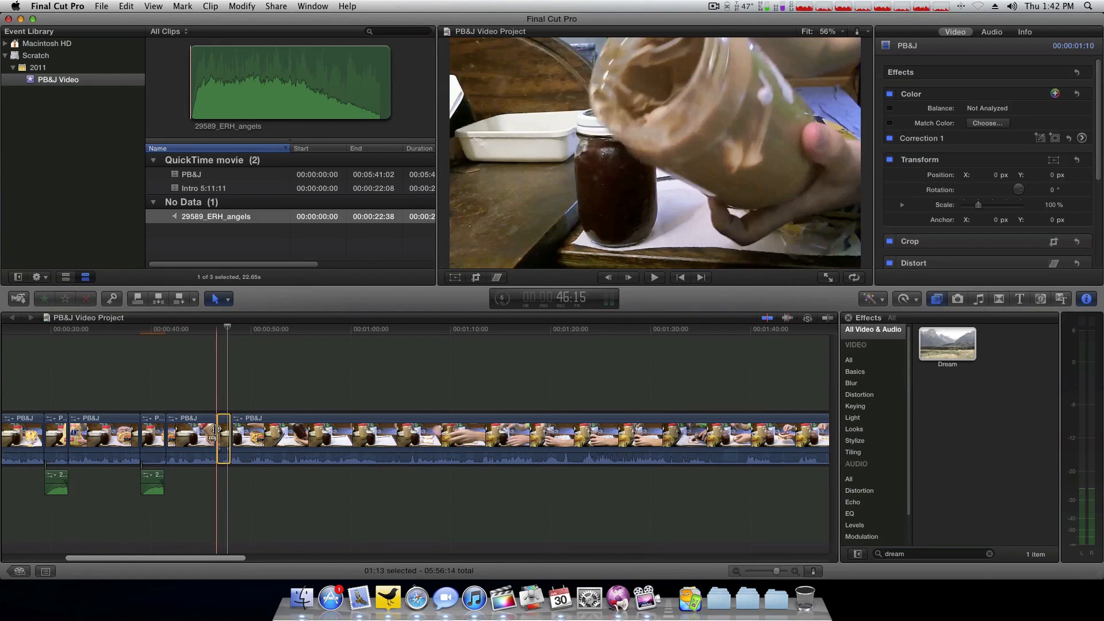
# Step: Try to extend the start of the short segment at 46:15 in the Precision Editor and play across the edit
pyautogui.moveTo(216, 429); pyautogui.dragTo(214, 434)
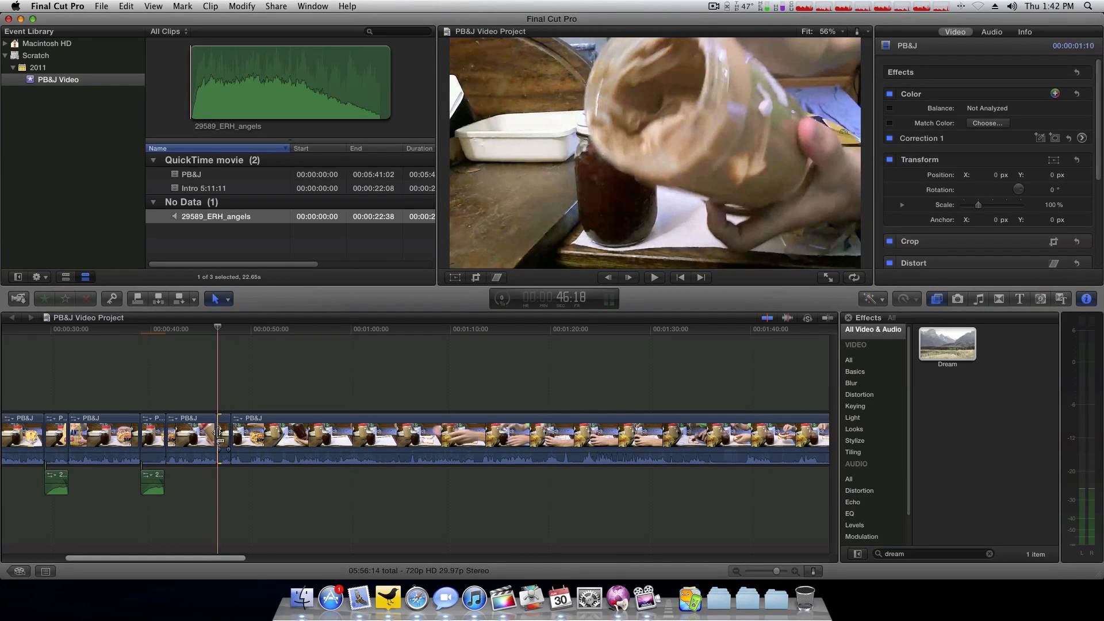
pyautogui.doubleClick(219, 433)
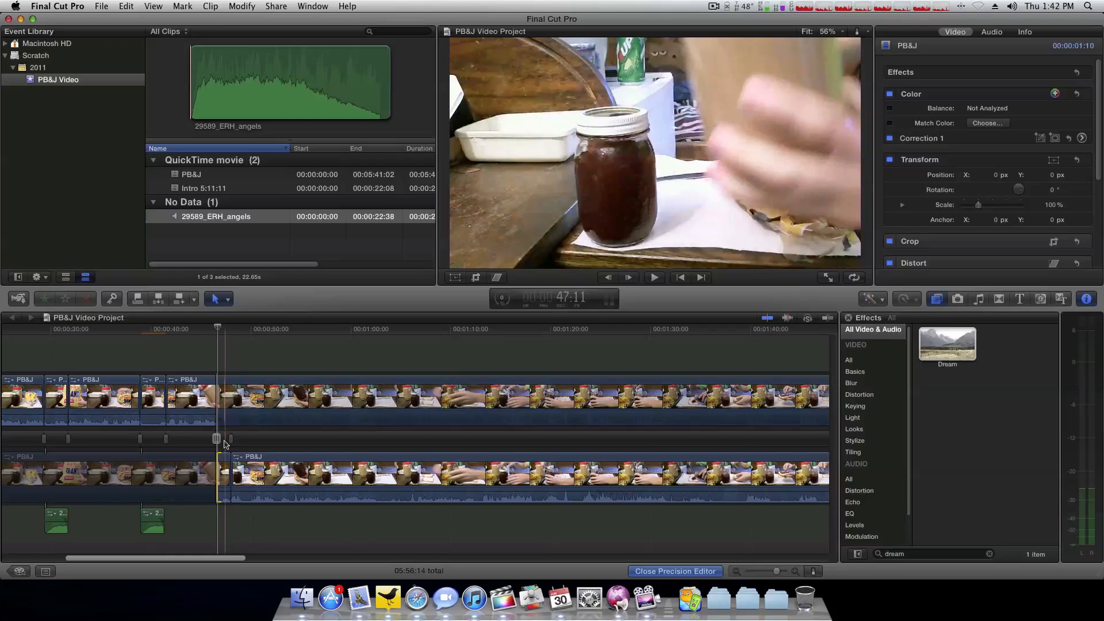
pyautogui.moveTo(218, 468); pyautogui.dragTo(187, 447)
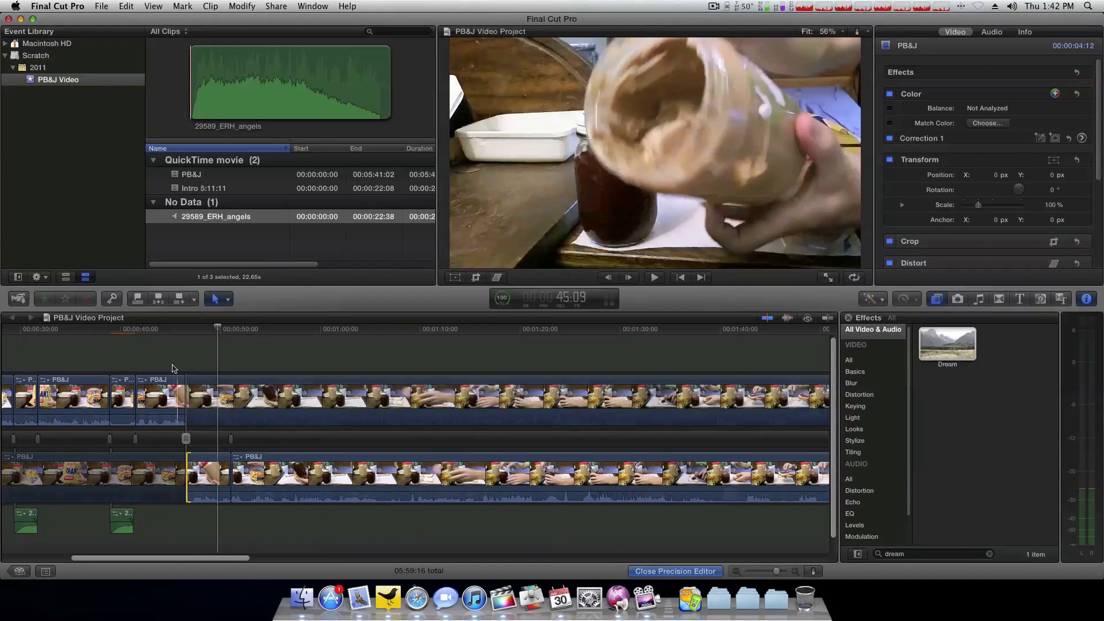
pyautogui.press('space')
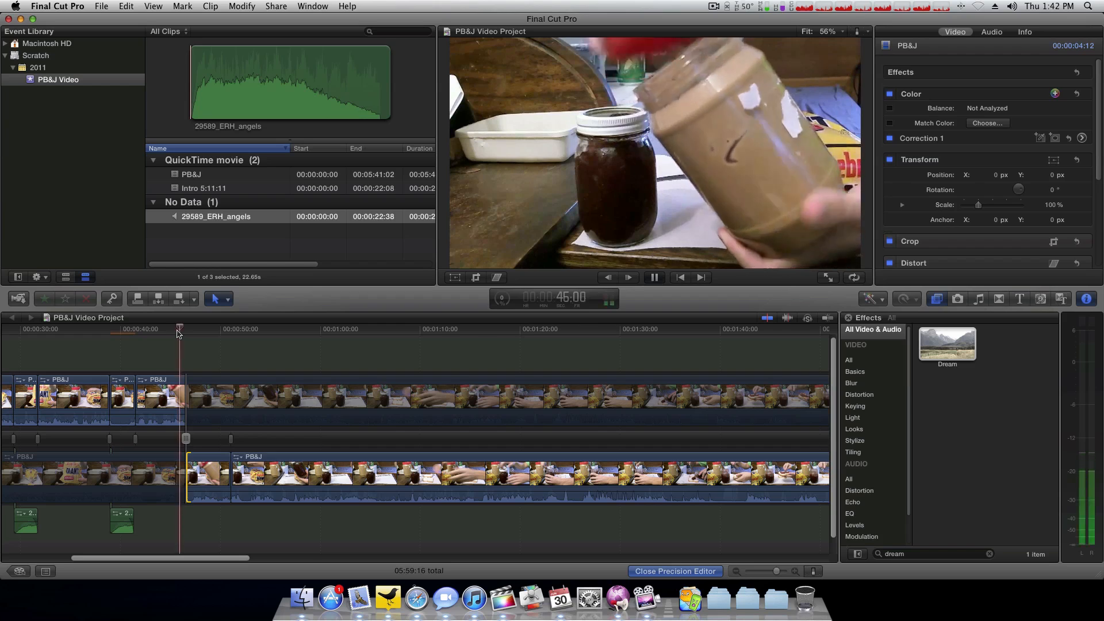
pyautogui.press('space')
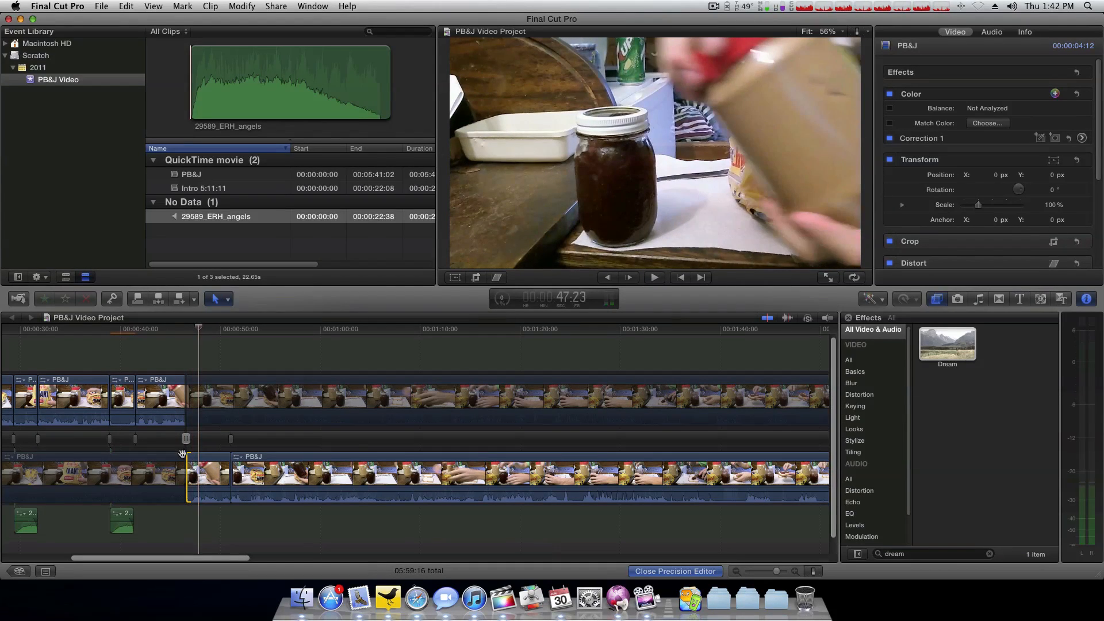
# Step: Close the Precision Editor, replay the edit, and undo the segment's extension together with its cuts
pyautogui.doubleClick(185, 441)
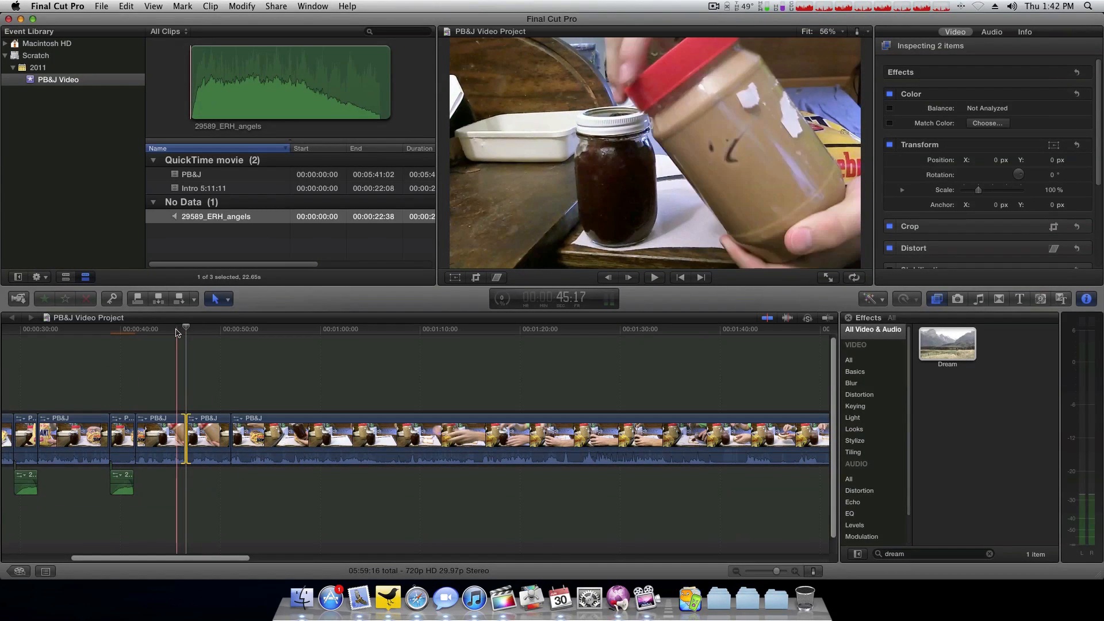
pyautogui.press('space')
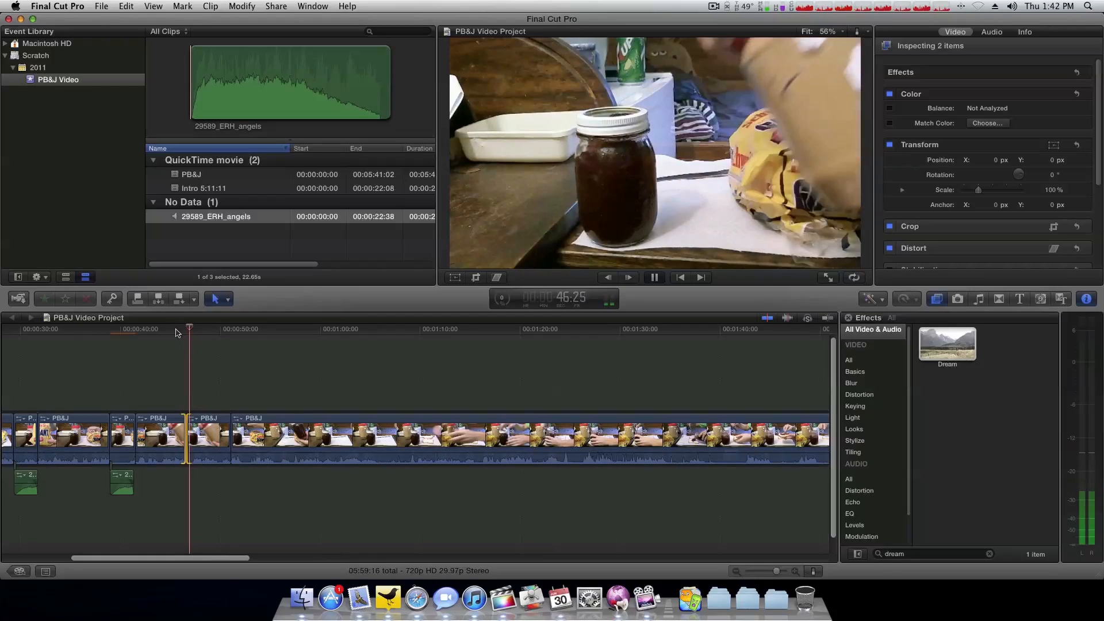
pyautogui.press('Delete')
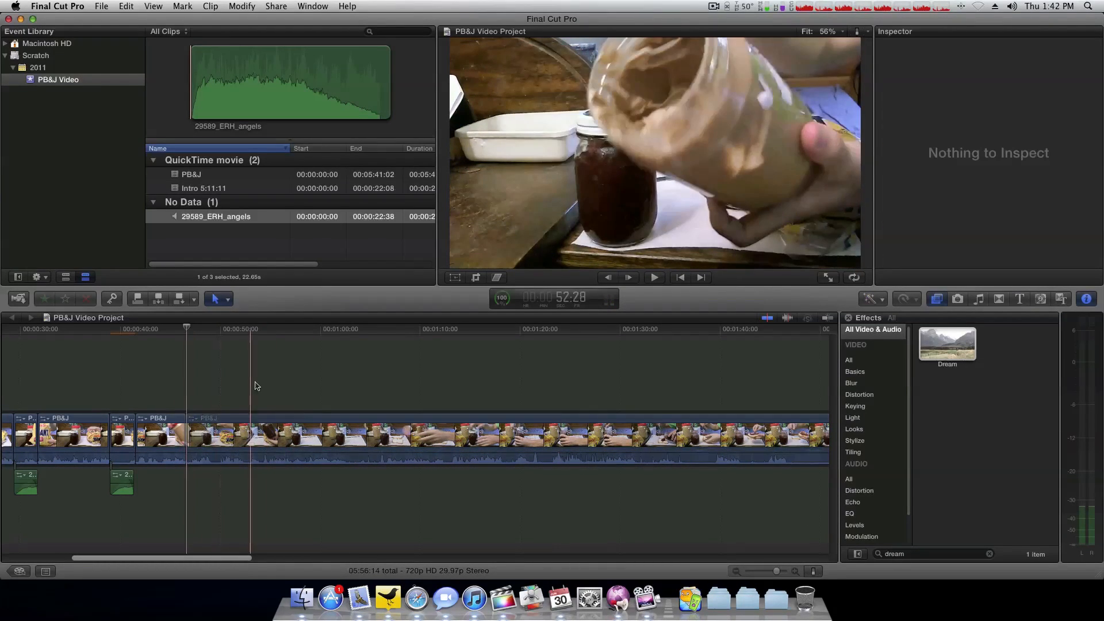
# Step: Play the footage before the peanut butter jar is raised and split the PB&J clip at about 45:09
pyautogui.click(156, 330)
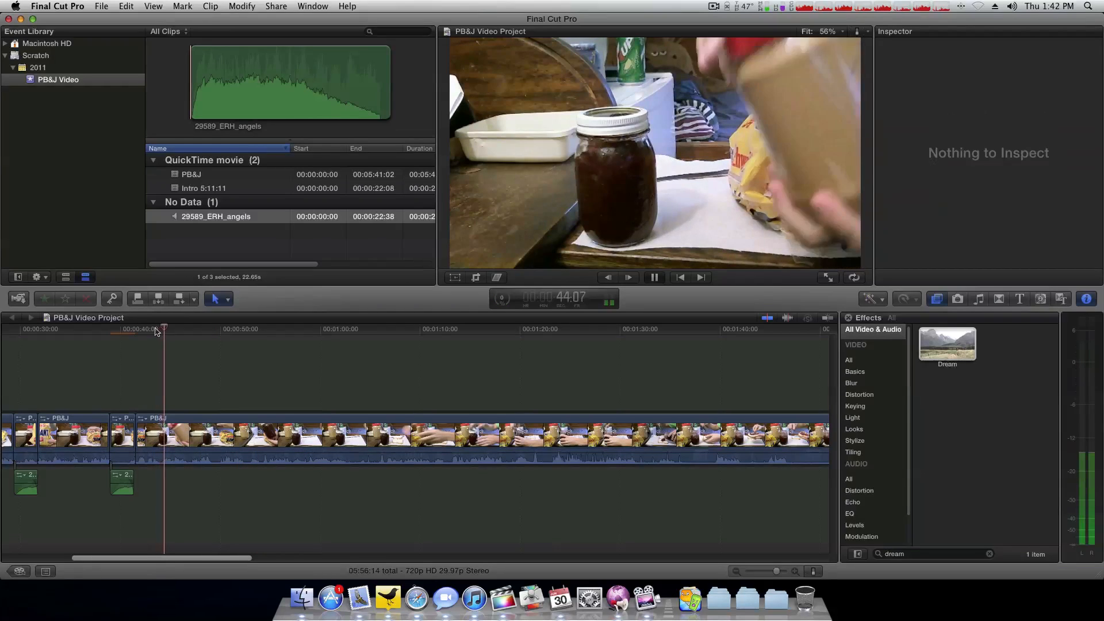
pyautogui.press('space')
pyautogui.press('space')
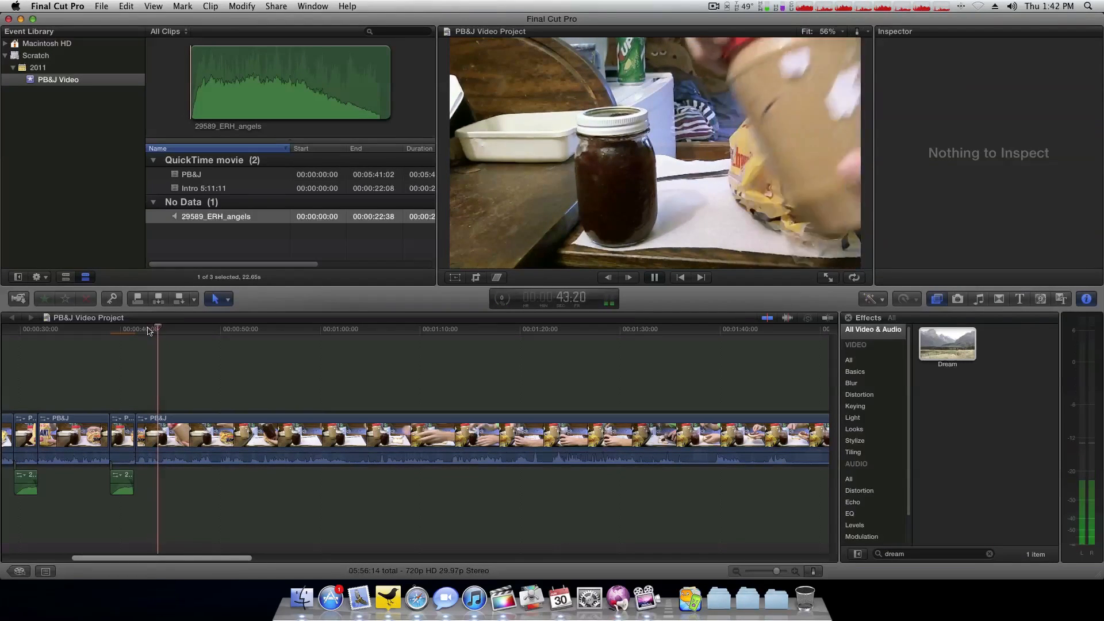
pyautogui.press('space')
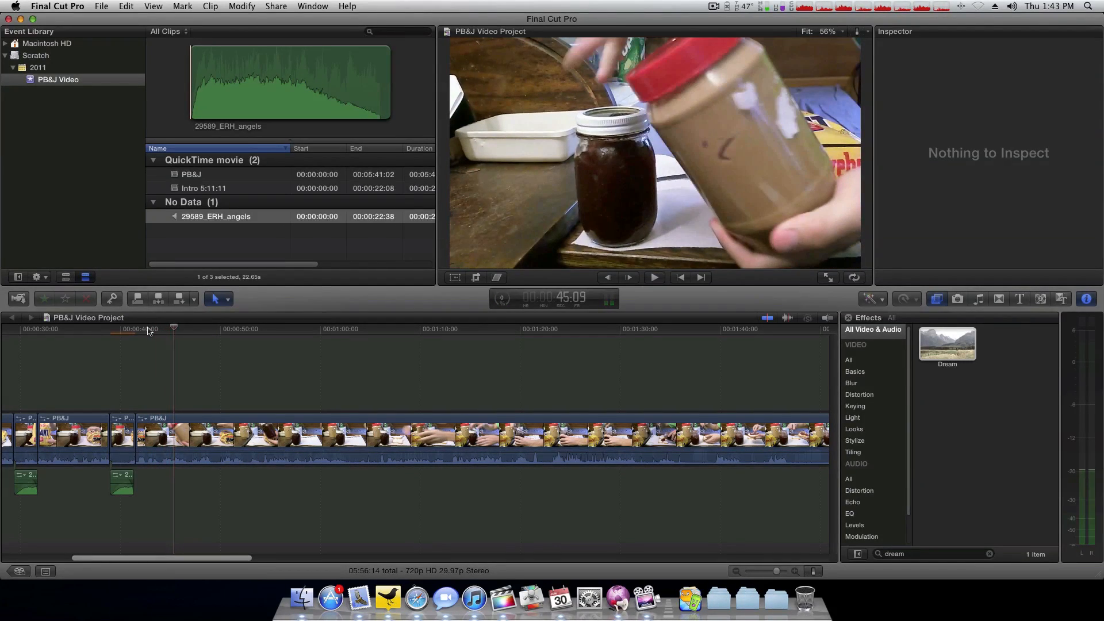
pyautogui.press('b')
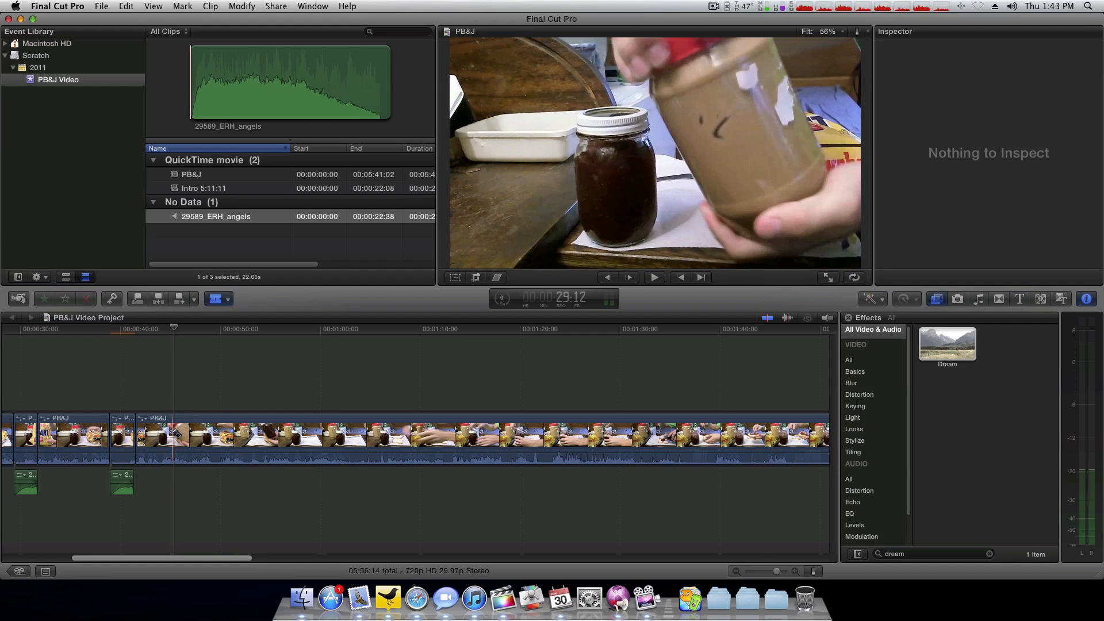
pyautogui.click(175, 436)
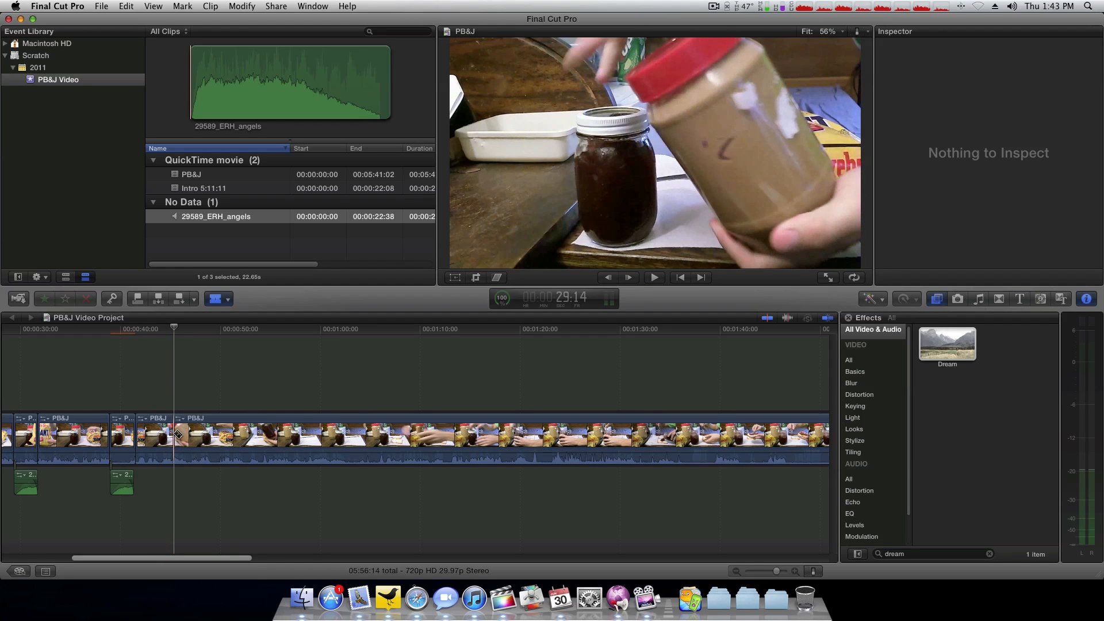
# Step: Play on from the new cut and split the PB&J clip at about 48:03 to isolate the peanut butter segment
pyautogui.press('space')
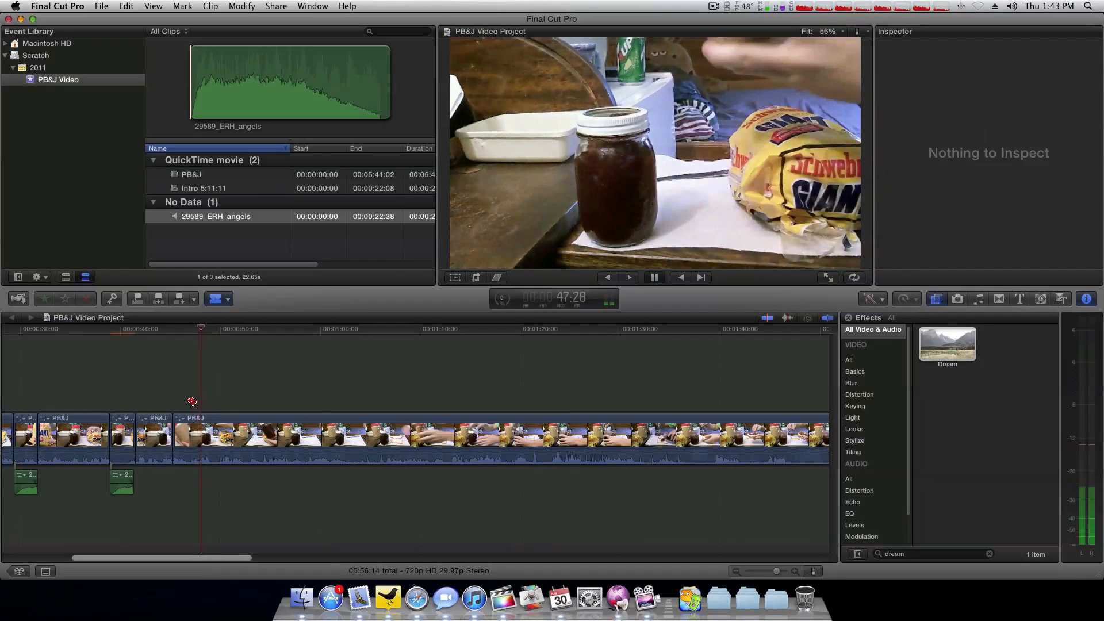
pyautogui.press('space')
pyautogui.click(202, 428)
pyautogui.hscroll(1, 202, 428)
# Step: Apply the Dream effect to the peanut butter segment and keyframe its Amount at 0 on the segment's start
pyautogui.press('a')
pyautogui.press('n')
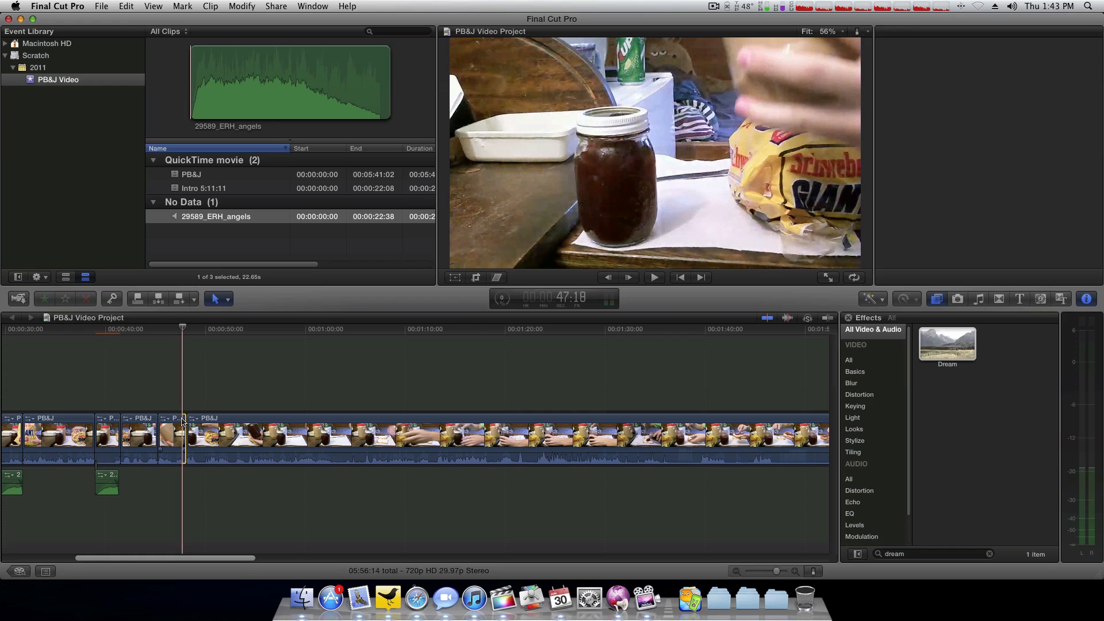
pyautogui.click(180, 432)
pyautogui.moveTo(957, 342); pyautogui.dragTo(171, 438)
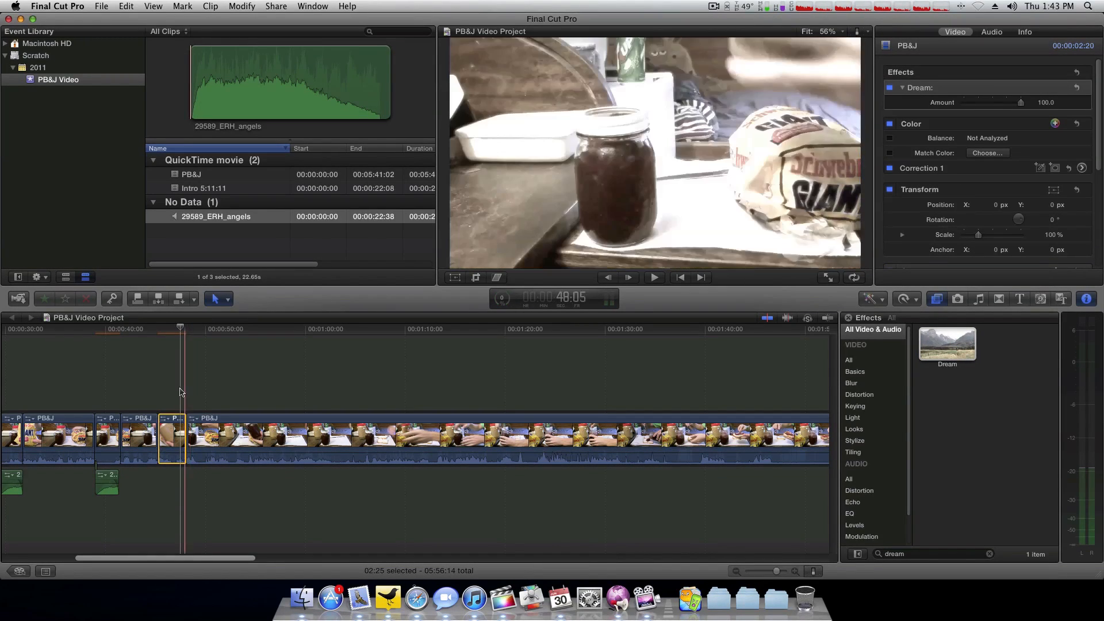
pyautogui.press('Up')
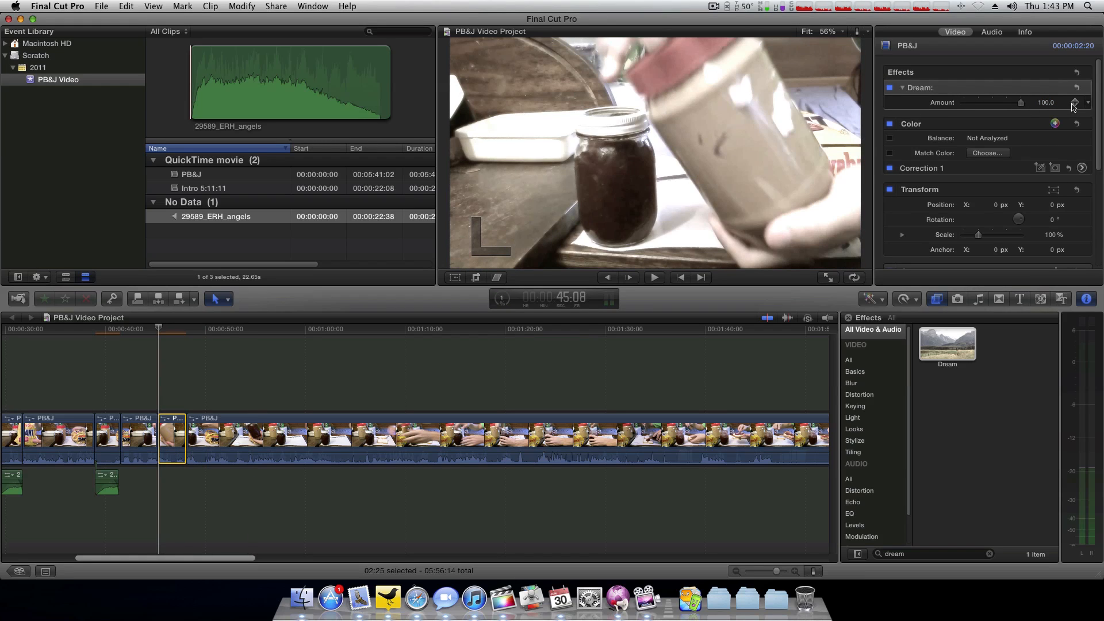
pyautogui.press('Left')
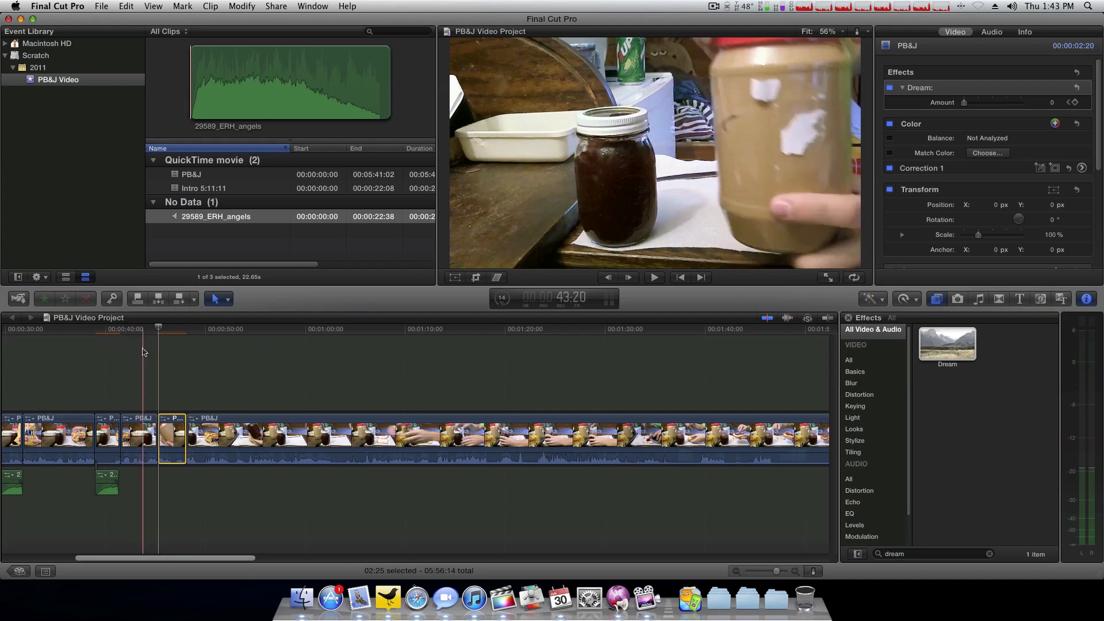
# Step: Keyframe the peanut butter segment's Dream Amount at 100 at about 45:21 and 47:13, and at 0 on its end
pyautogui.click(163, 327)
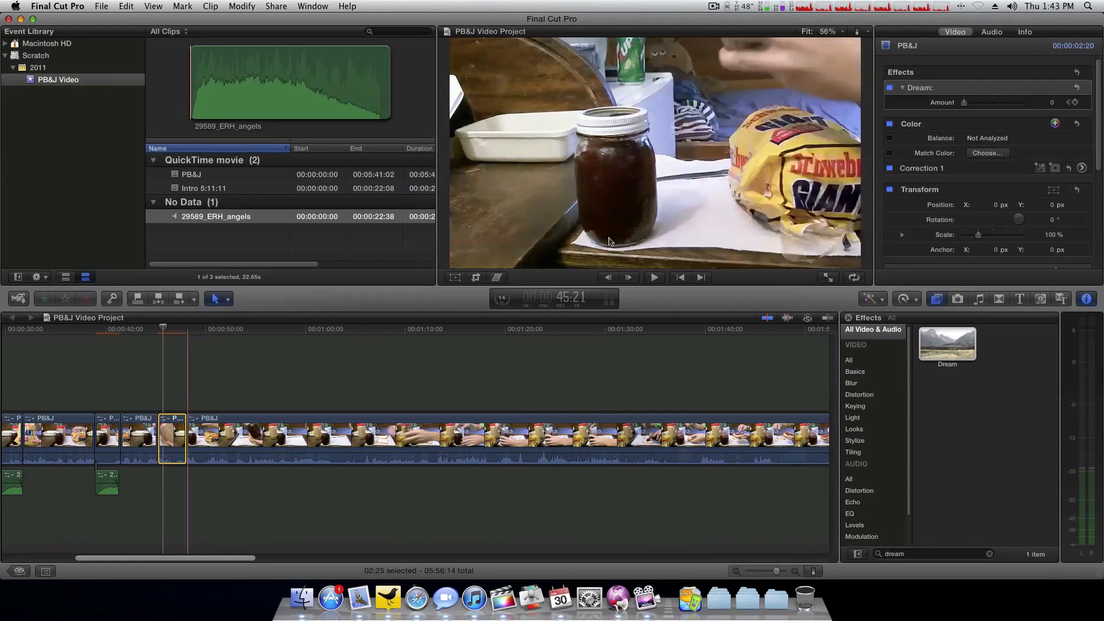
pyautogui.moveTo(1006, 105); pyautogui.dragTo(1058, 106)
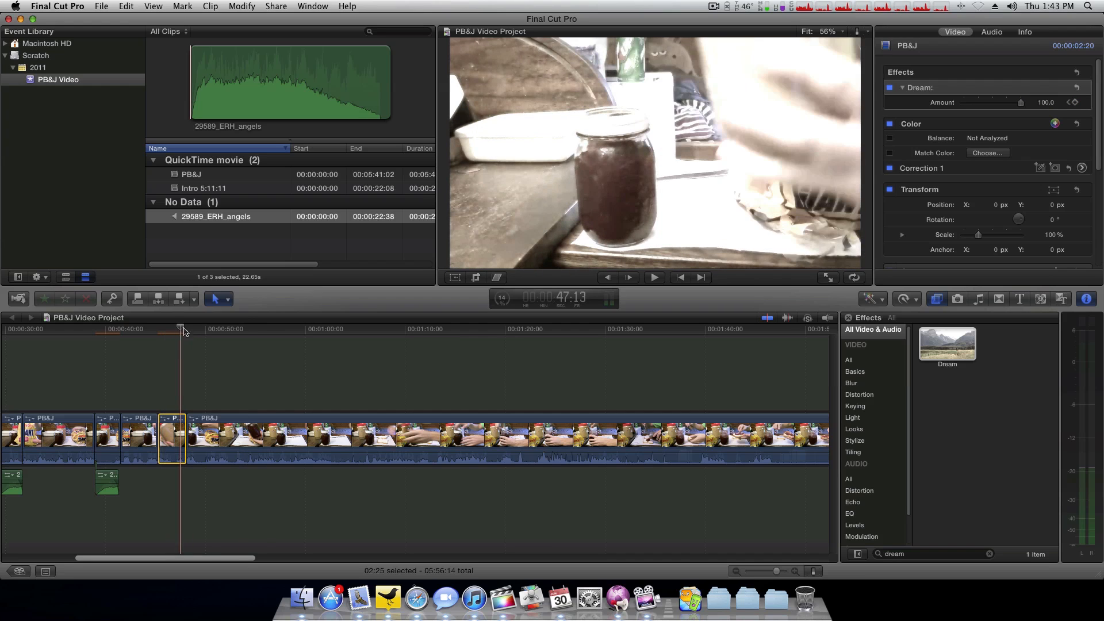
pyautogui.press('l')
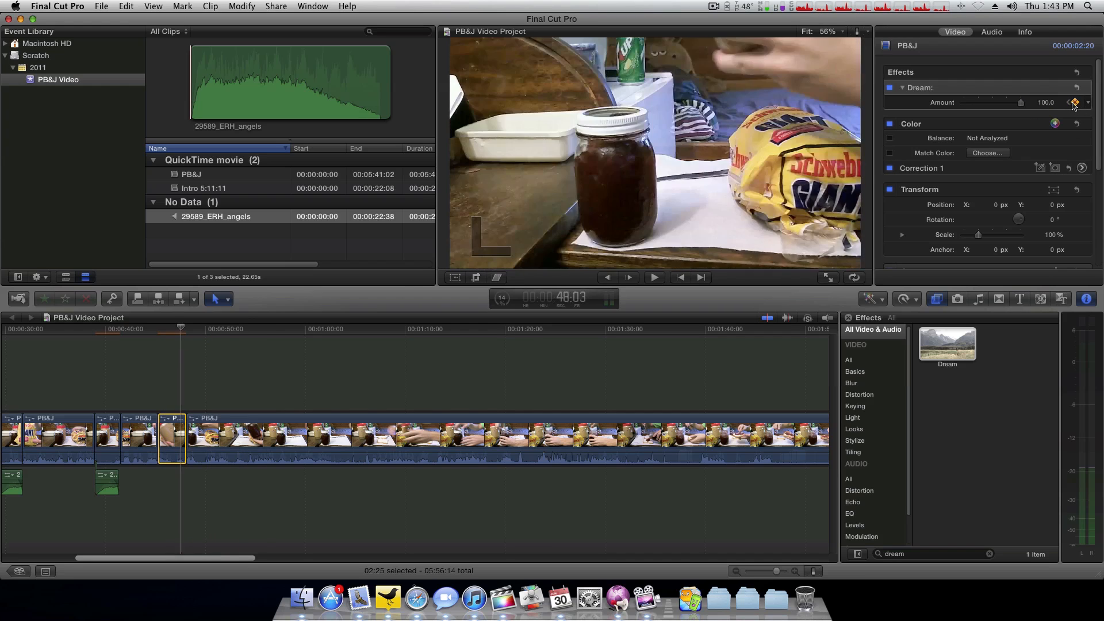
pyautogui.press('Left')
pyautogui.moveTo(1020, 104); pyautogui.dragTo(893, 112)
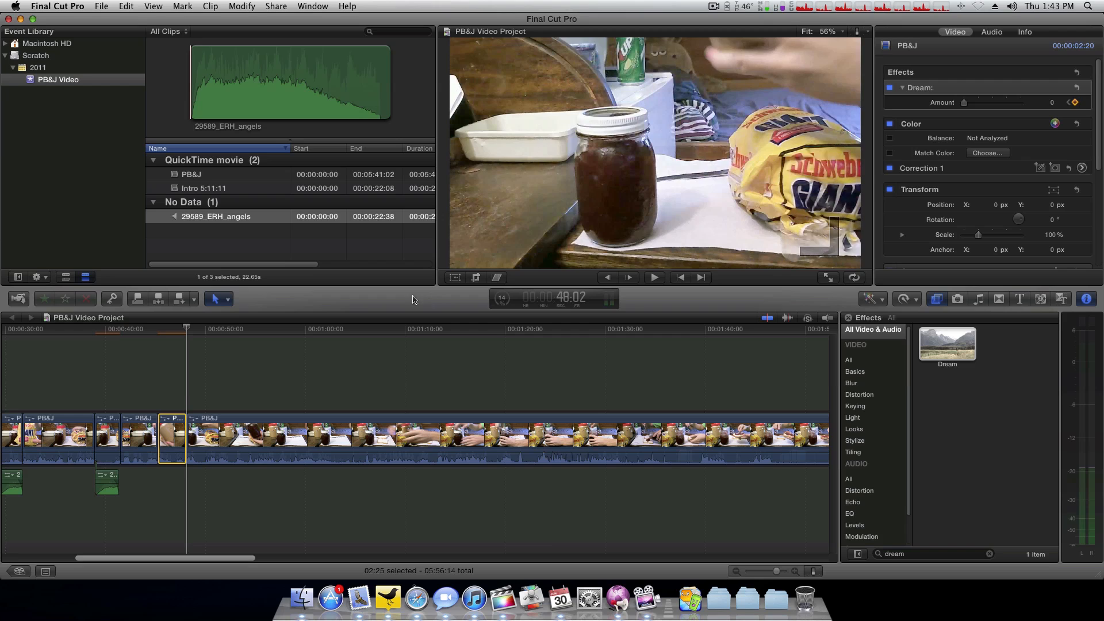
# Step: Copy the knife segment's angels audio beneath the peanut butter segment, match it to the segment's span, and fade it out over about 19 frames
pyautogui.click(113, 476)
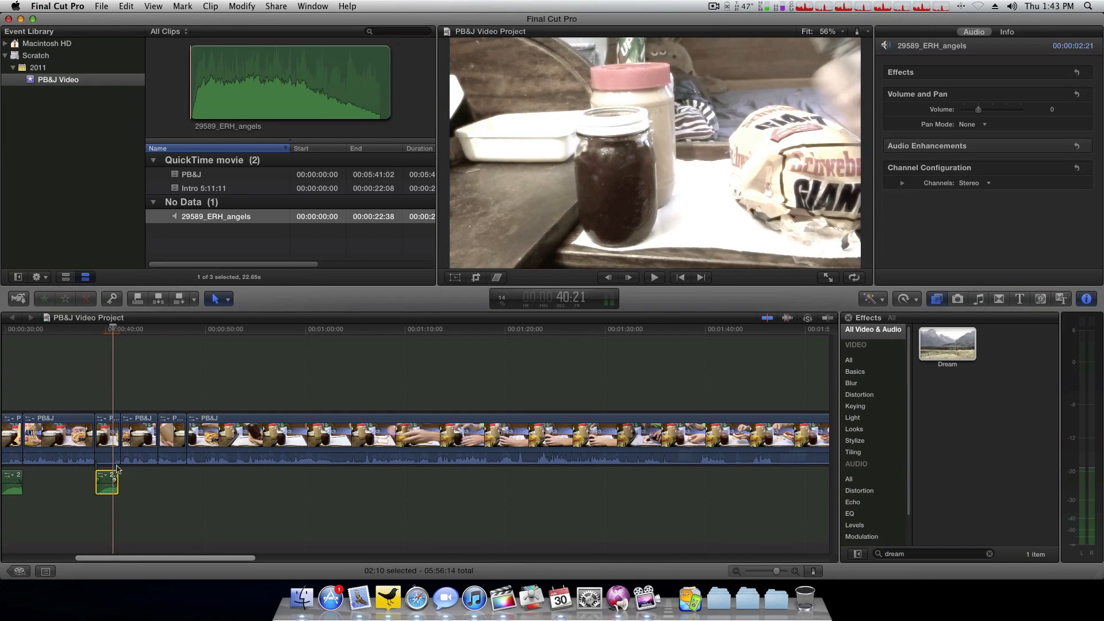
pyautogui.hotkey('alt', 'v')
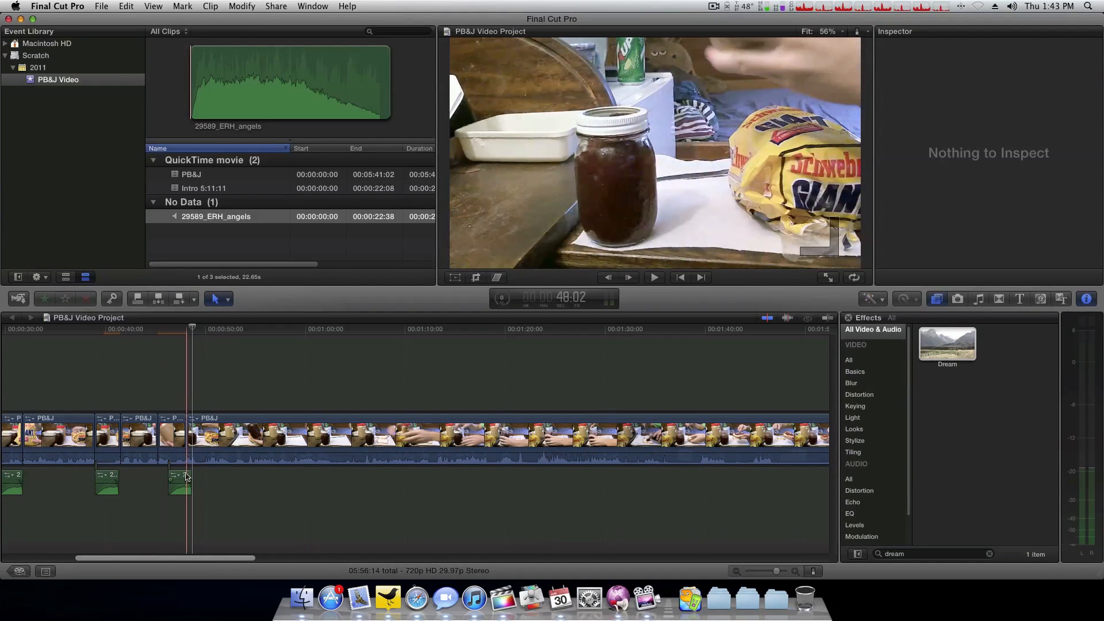
pyautogui.moveTo(186, 477); pyautogui.dragTo(177, 475)
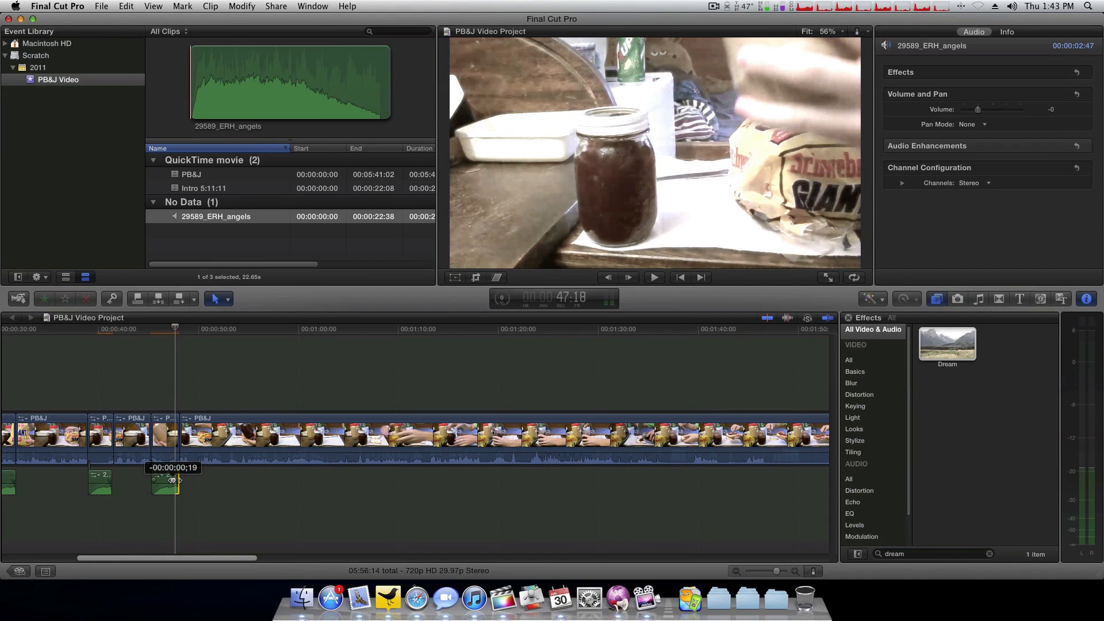
pyautogui.moveTo(172, 480); pyautogui.dragTo(171, 479)
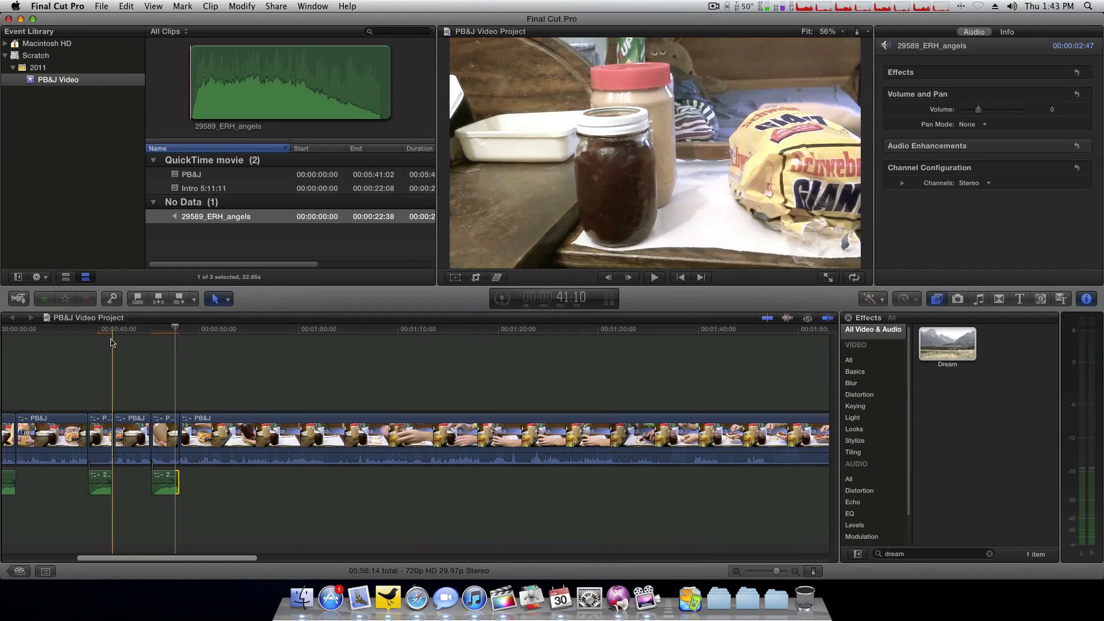
# Step: Play through the peanut butter segment and split the following PB&J clip at about 51:25 where the jelly jar is held up
pyautogui.press('space')
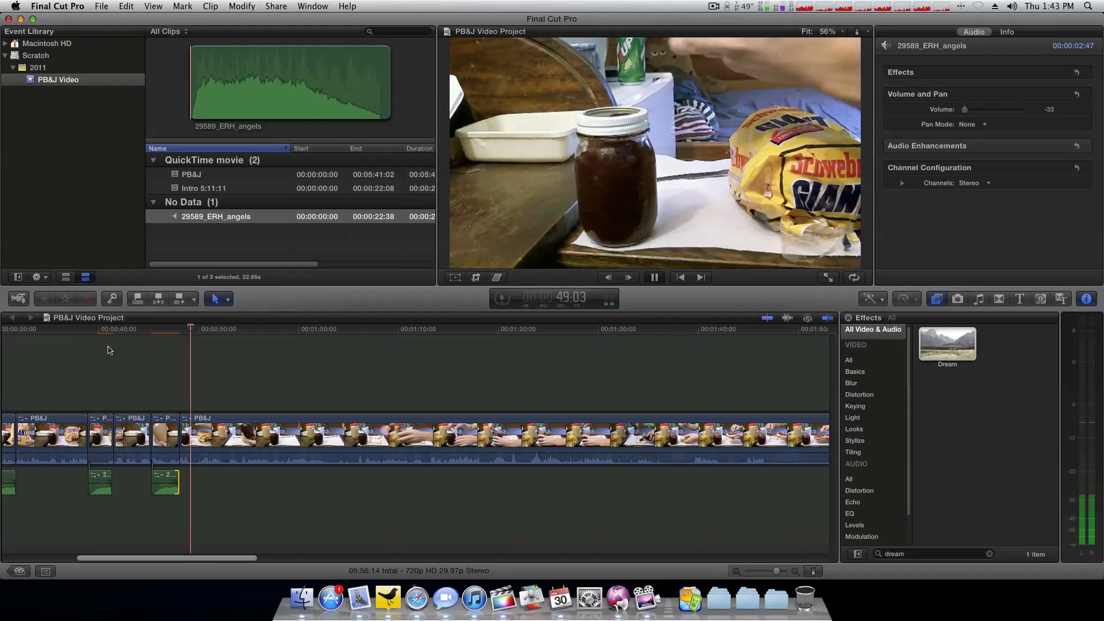
pyautogui.hscroll(4, 148, 369)
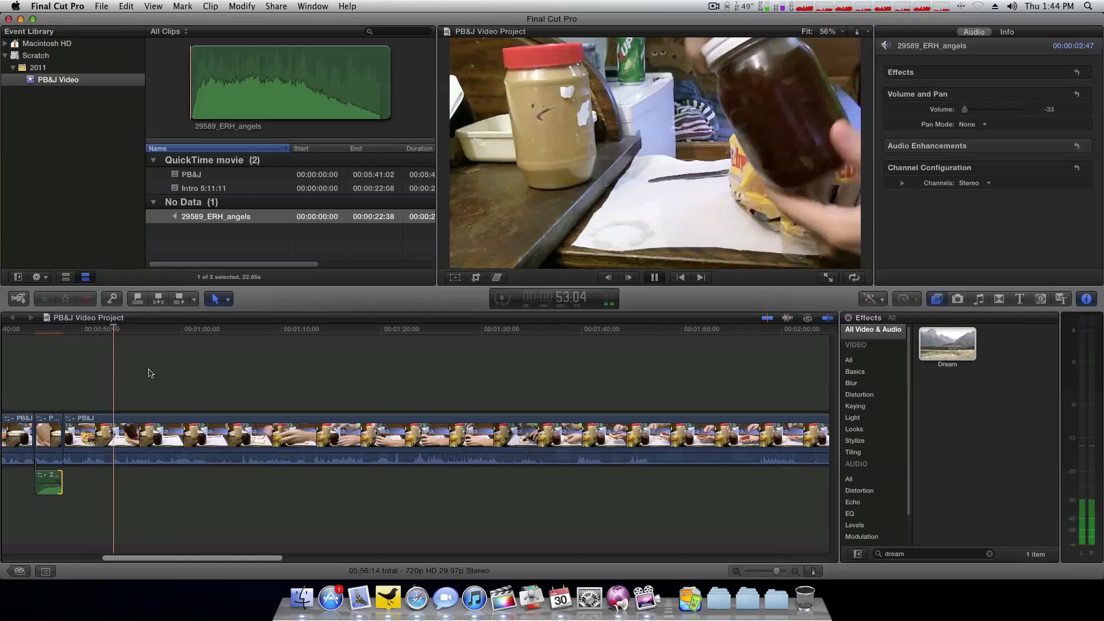
pyautogui.press('space')
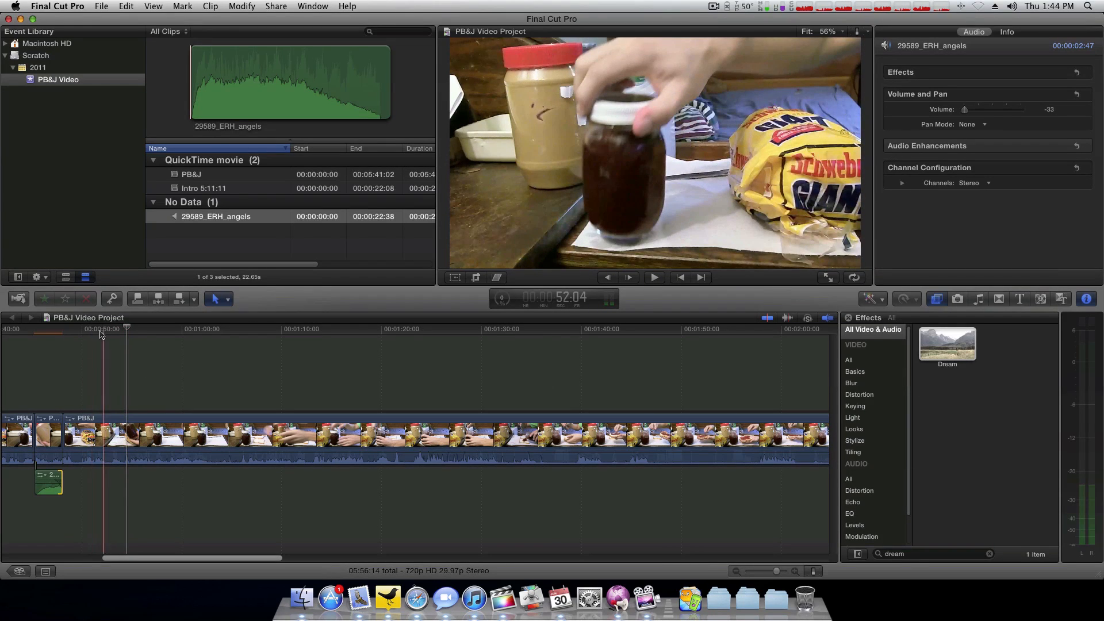
pyautogui.click(100, 332)
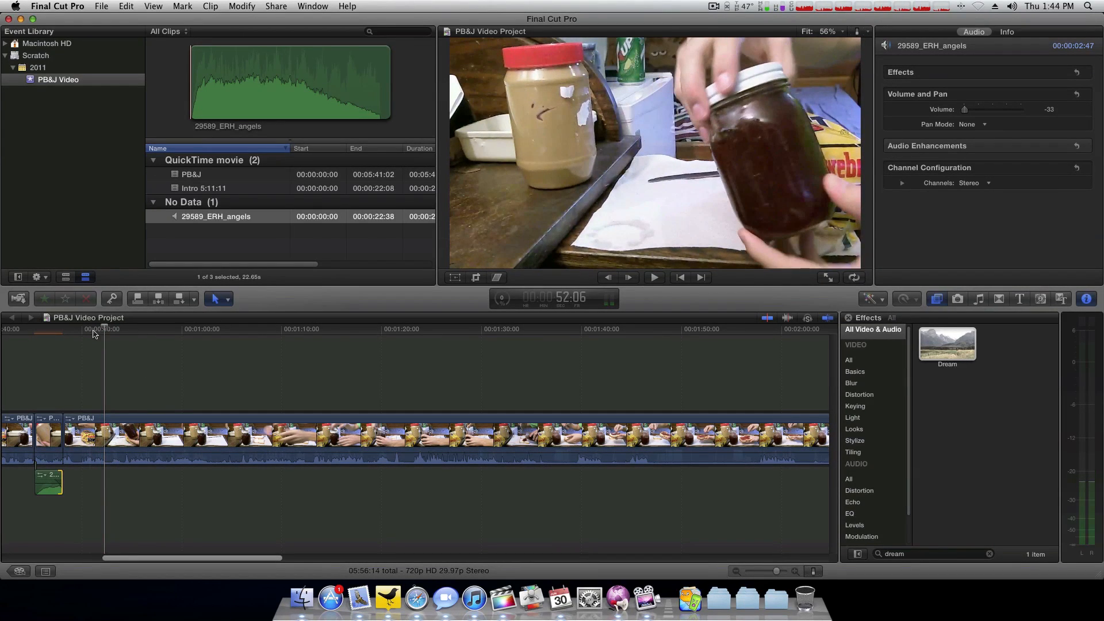
pyautogui.click(83, 333)
pyautogui.press('space')
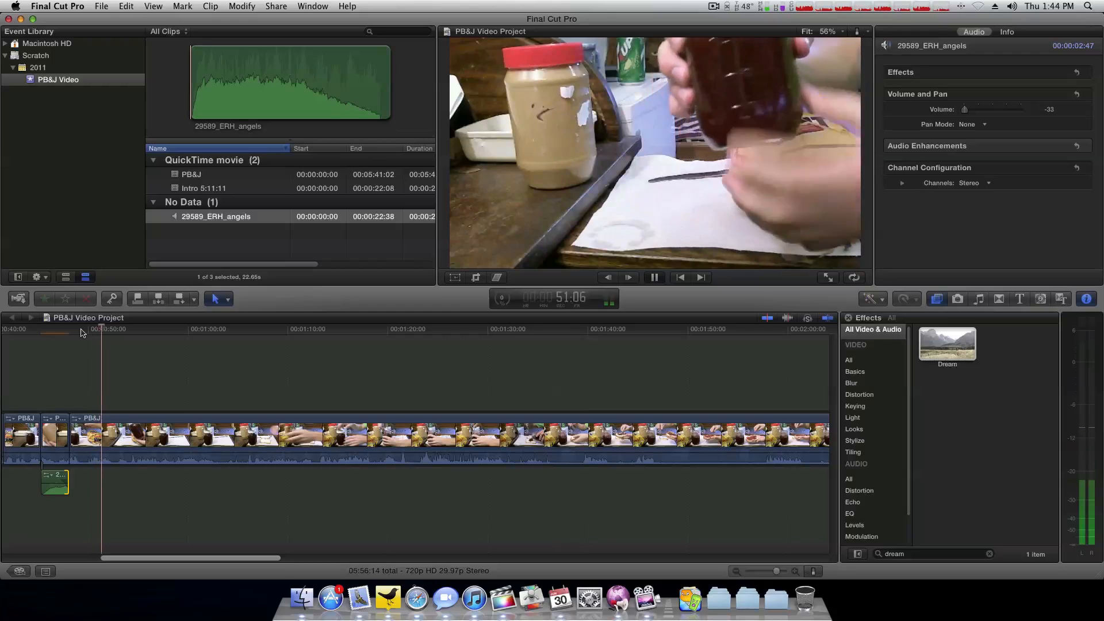
pyautogui.press('space')
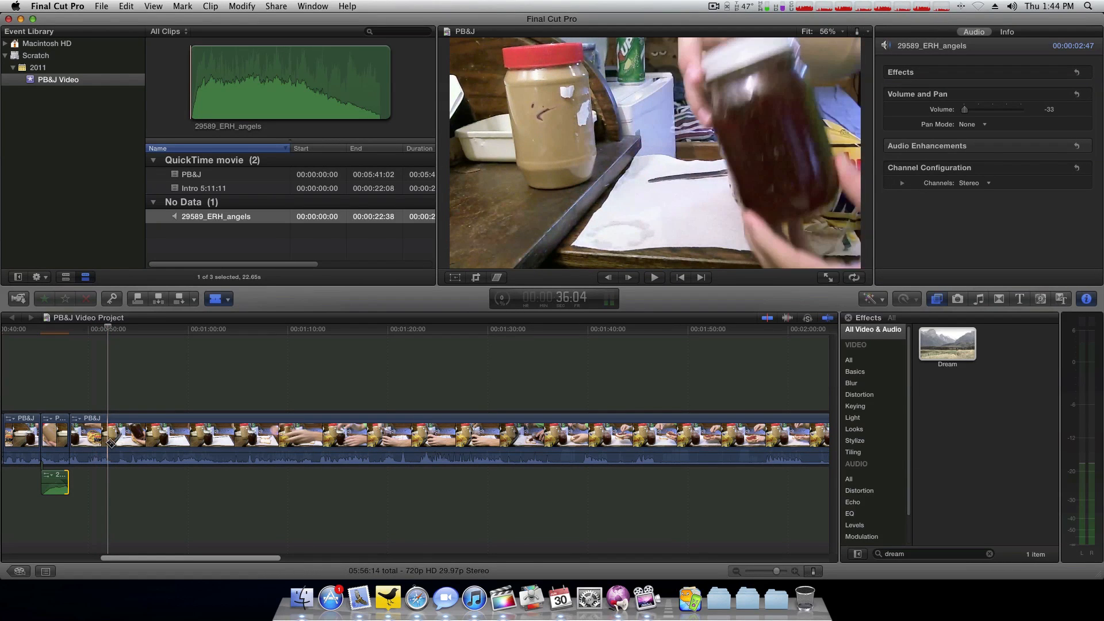
pyautogui.click(110, 443)
# Step: Play the jelly jar footage and split the PB&J clip at about 54:20 as the jar is put down
pyautogui.press('space')
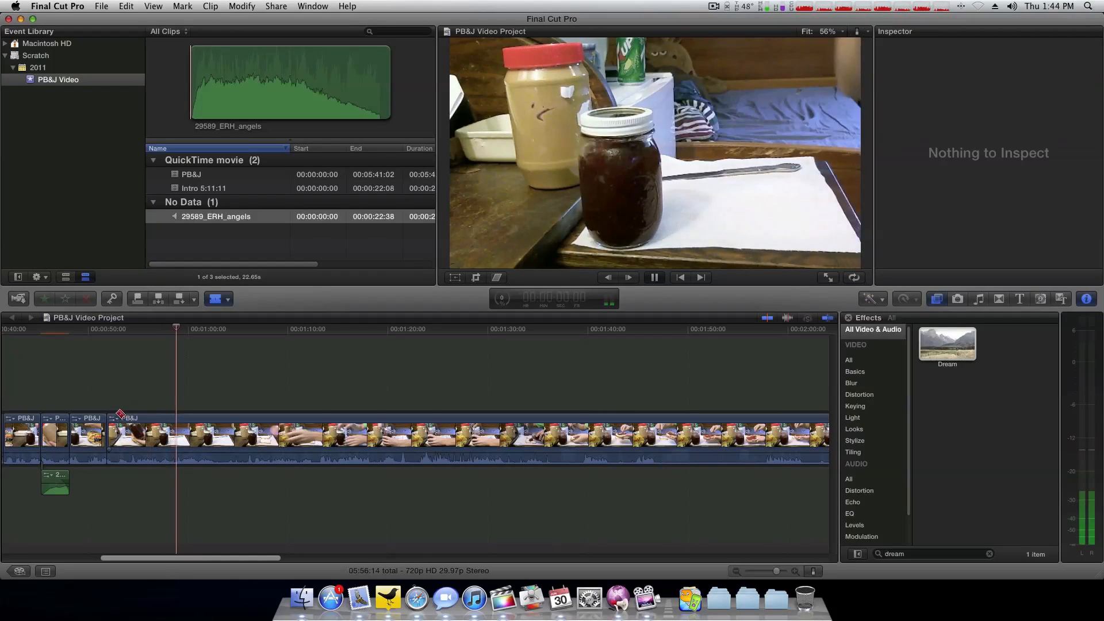
pyautogui.click(128, 421)
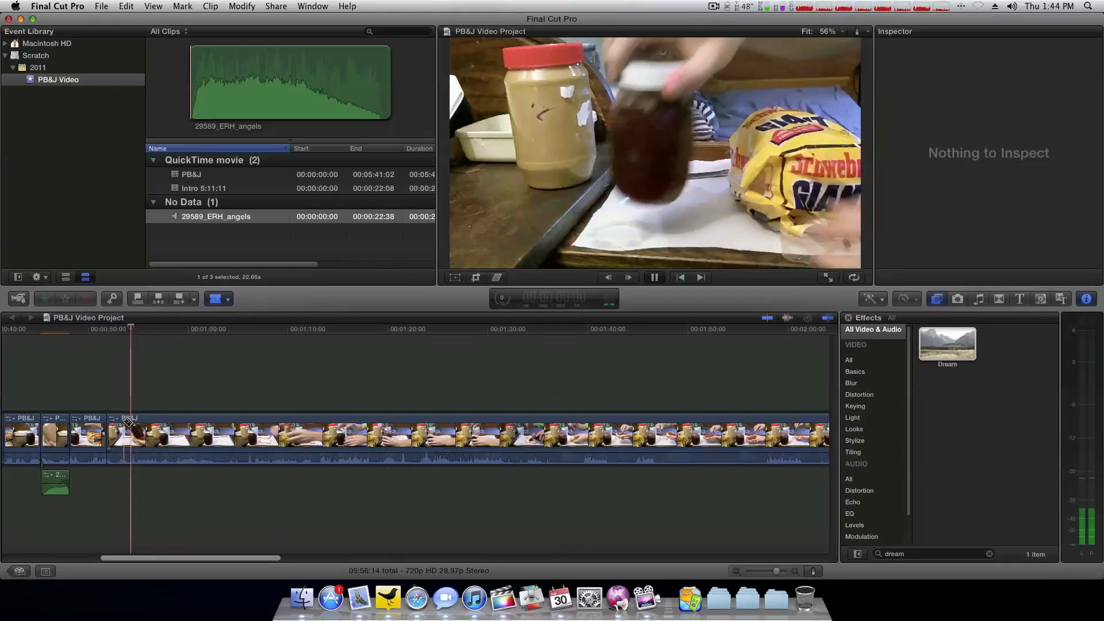
pyautogui.press('space')
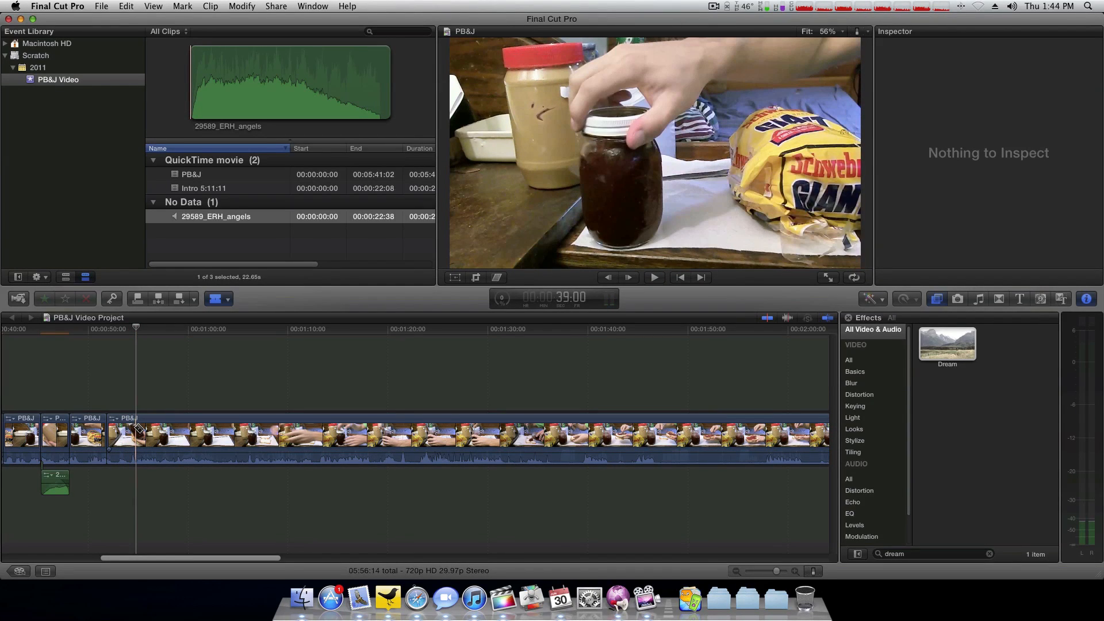
pyautogui.click(137, 429)
pyautogui.press('a')
# Step: Apply the Dream effect to the jelly segment and keyframe its Amount at 0 on the segment's start
pyautogui.click(131, 428)
pyautogui.click(127, 431)
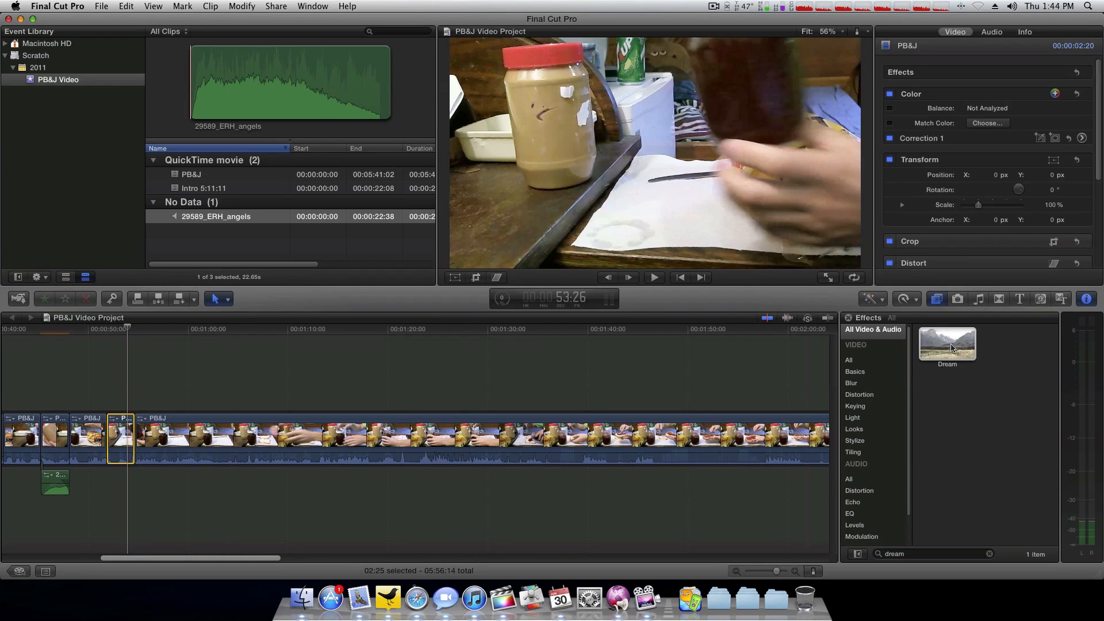
pyautogui.moveTo(947, 344); pyautogui.dragTo(121, 436)
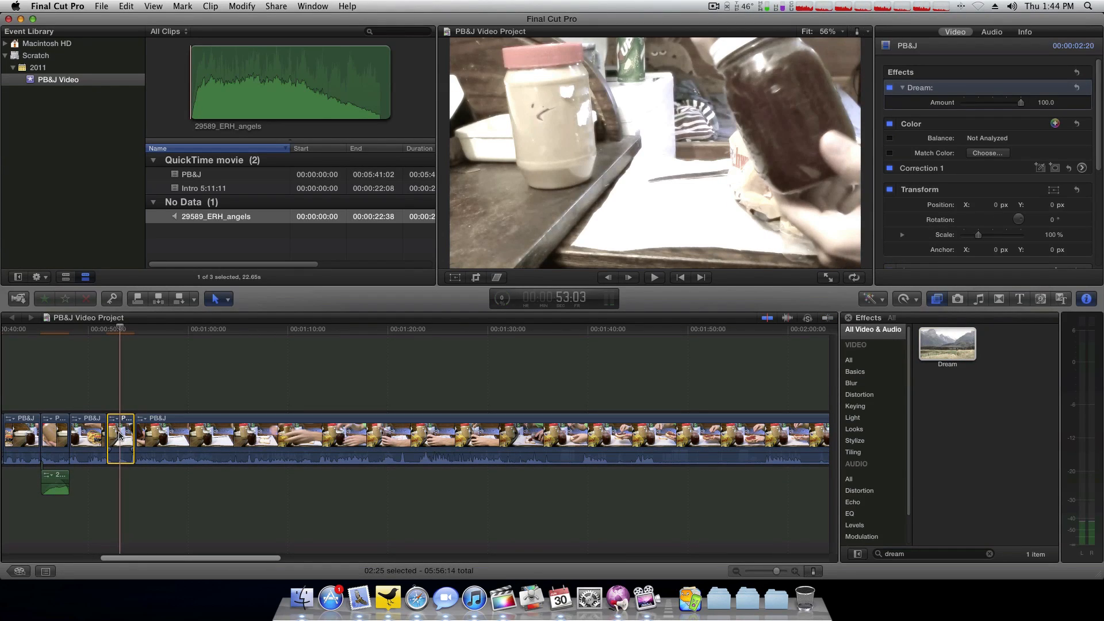
pyautogui.press('Up')
pyautogui.press('Down')
pyautogui.press('Up')
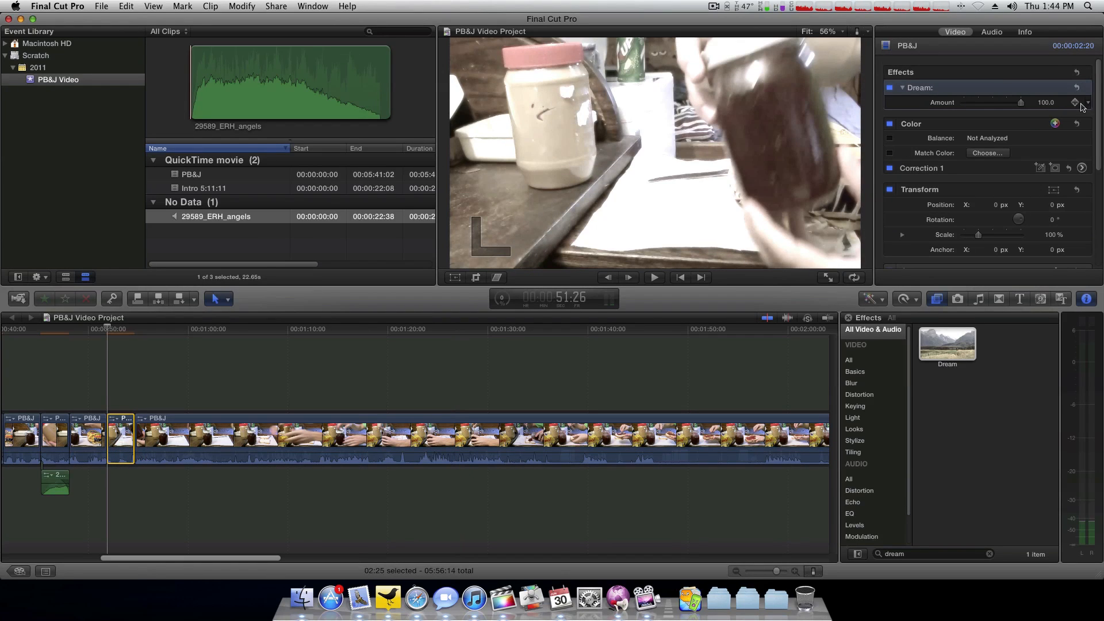
pyautogui.press('Left')
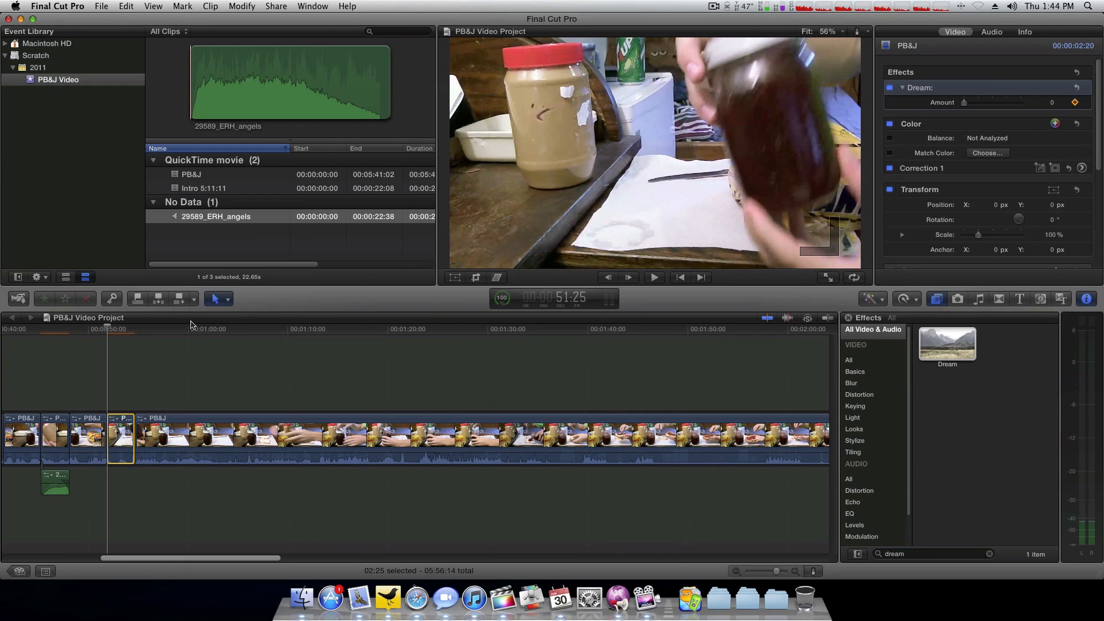
# Step: Keyframe the jelly segment's Dream Amount at 100 at about 52:11
pyautogui.click(112, 332)
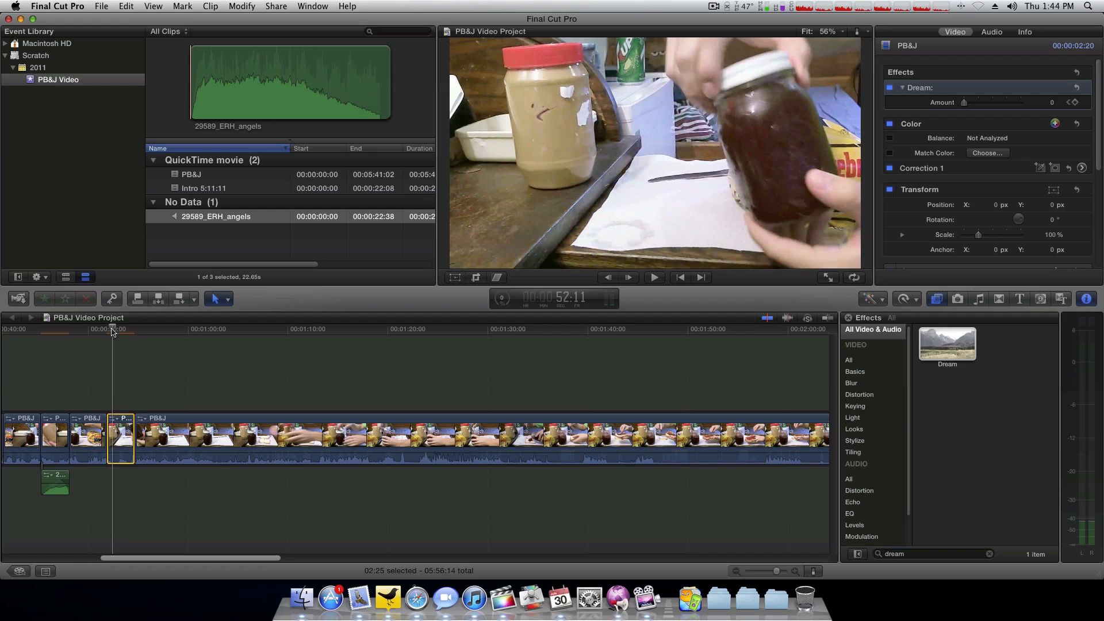
pyautogui.click(1020, 107)
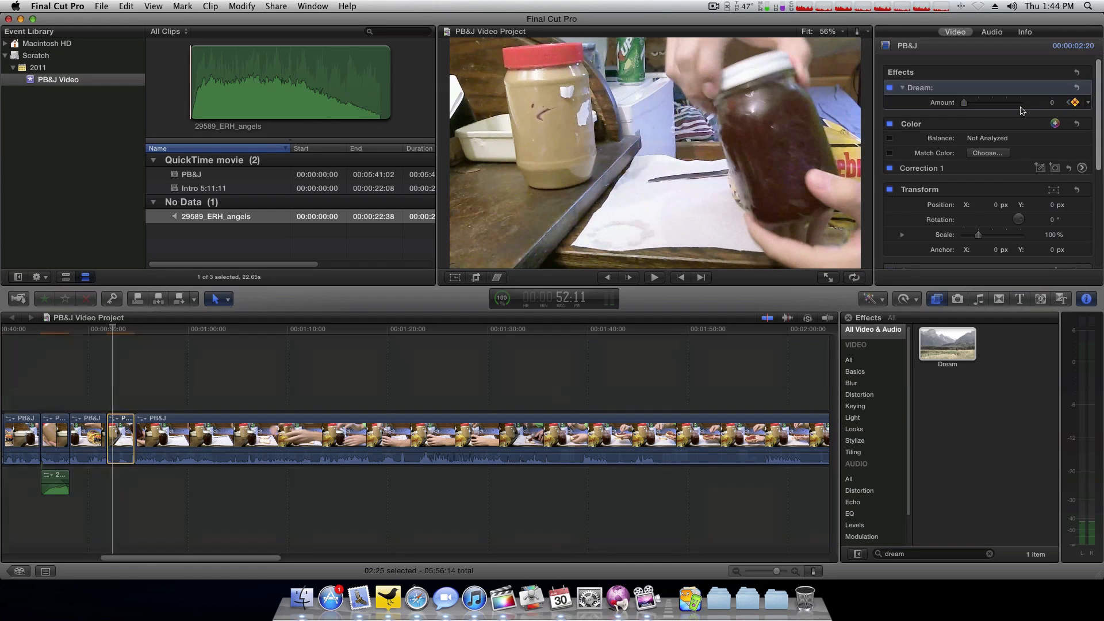
pyautogui.click(1019, 103)
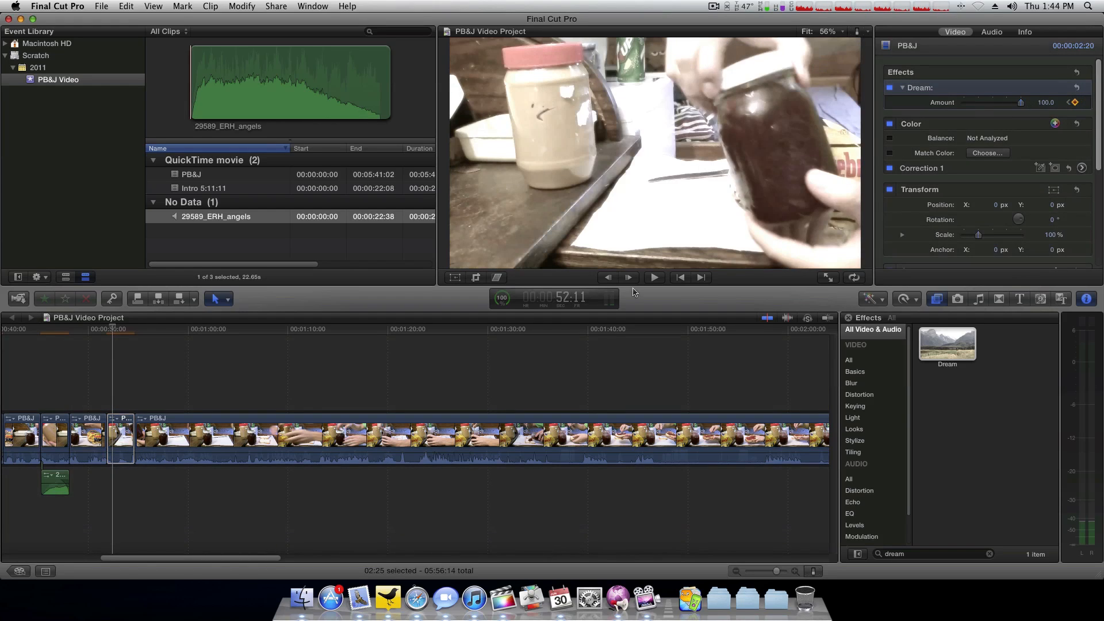
# Step: Add an Amount keyframe at 54:01 holding 100, and lower the Dream Amount to its minimum at the jelly segment's last frame
pyautogui.click(129, 331)
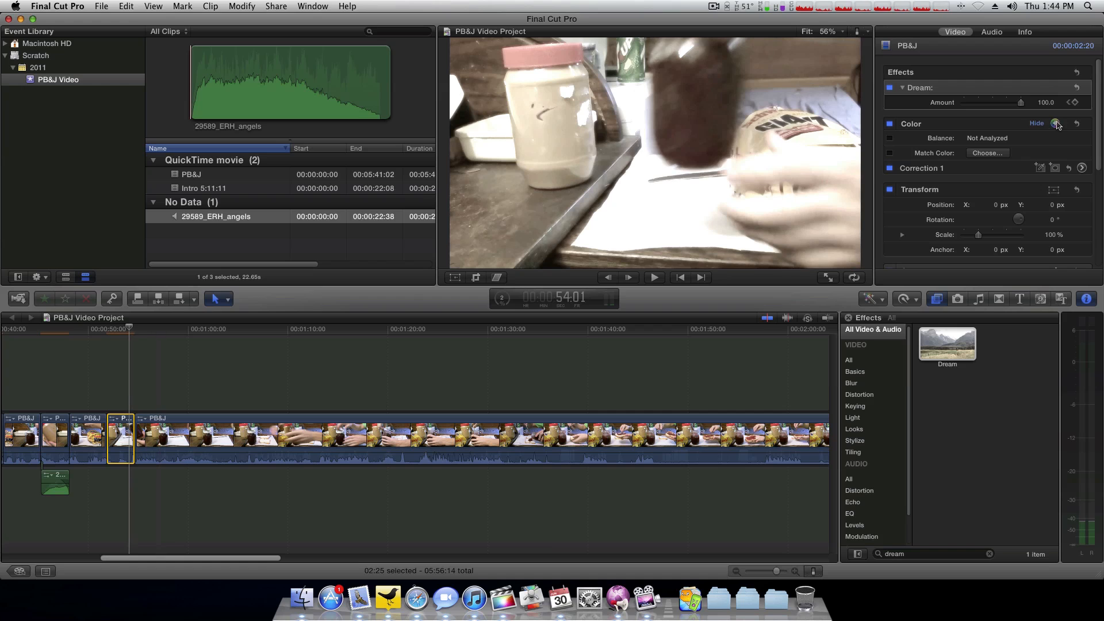
pyautogui.press('Down')
pyautogui.press('Left')
pyautogui.moveTo(1021, 102); pyautogui.dragTo(918, 105)
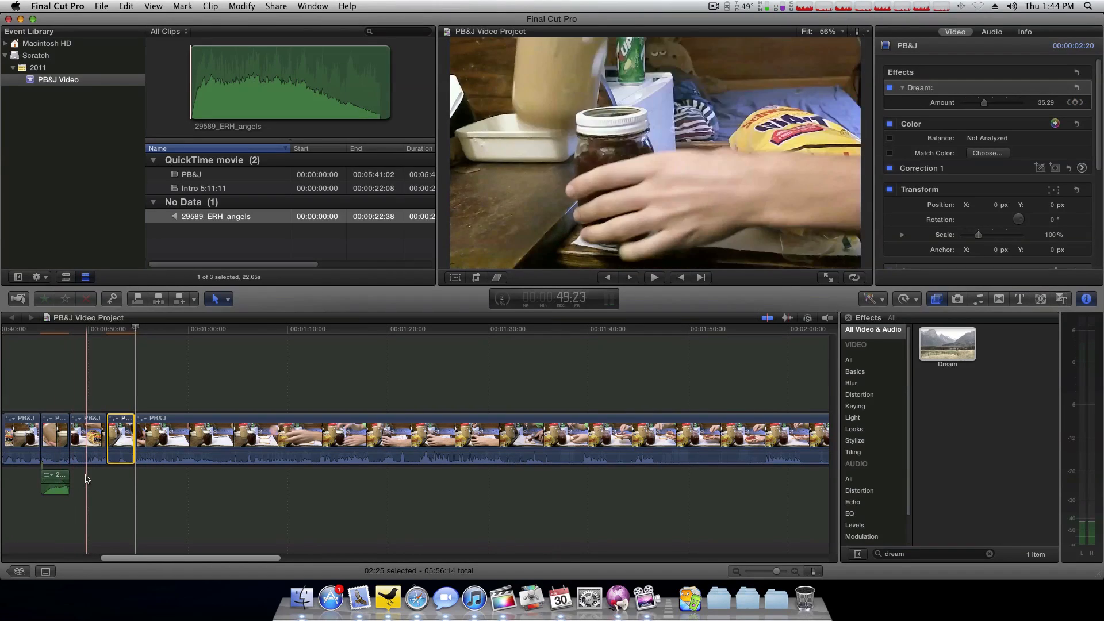
# Step: Paste the angels audio beneath the jelly segment, match it to the segment's span, and fade out its end
pyautogui.press('super+v')
pyautogui.moveTo(97, 479); pyautogui.dragTo(132, 473)
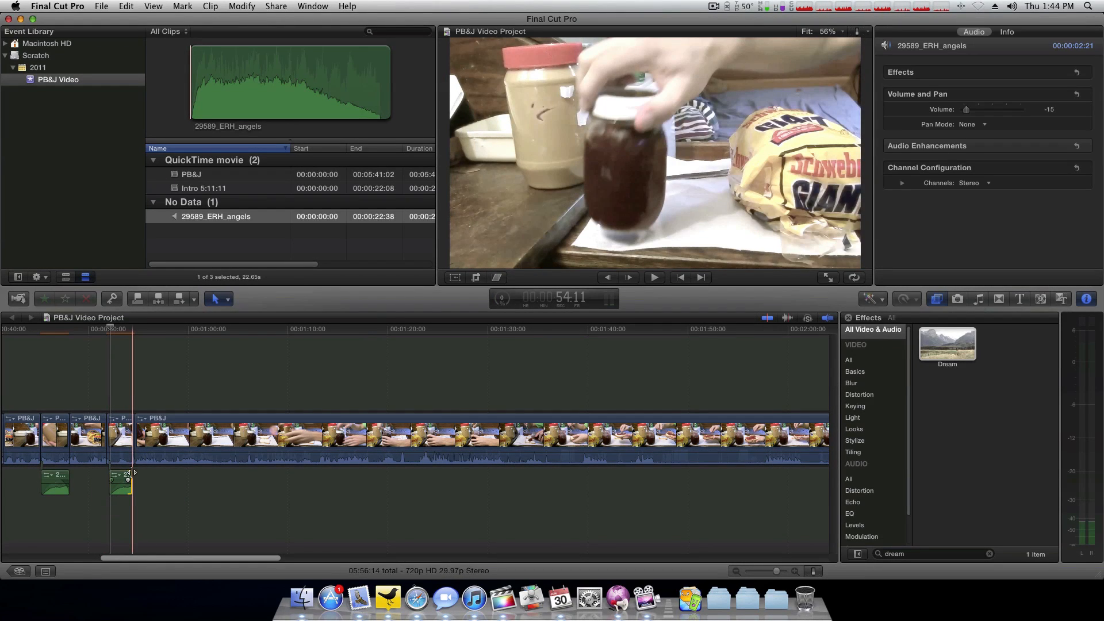
pyautogui.moveTo(131, 473); pyautogui.dragTo(126, 481)
# Step: Play from just before the jelly segment through the following PB&J footage to about 1:27, where the knife is stirring in the jelly jar
pyautogui.click(99, 330)
pyautogui.press('space')
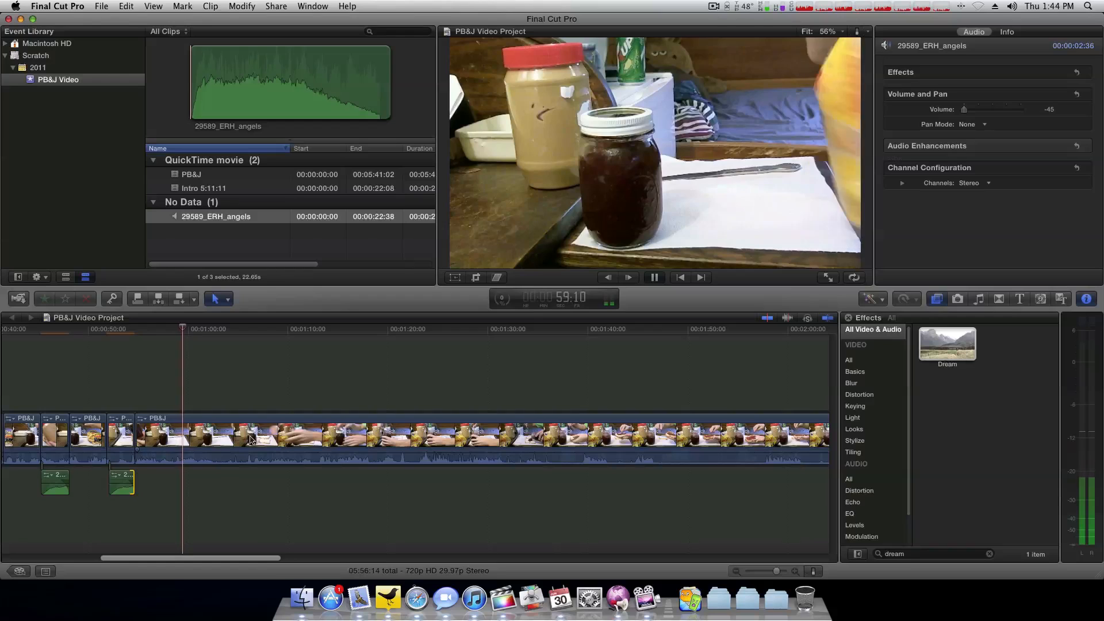
pyautogui.hscroll(3, 246, 436)
pyautogui.hscroll(4, 246, 435)
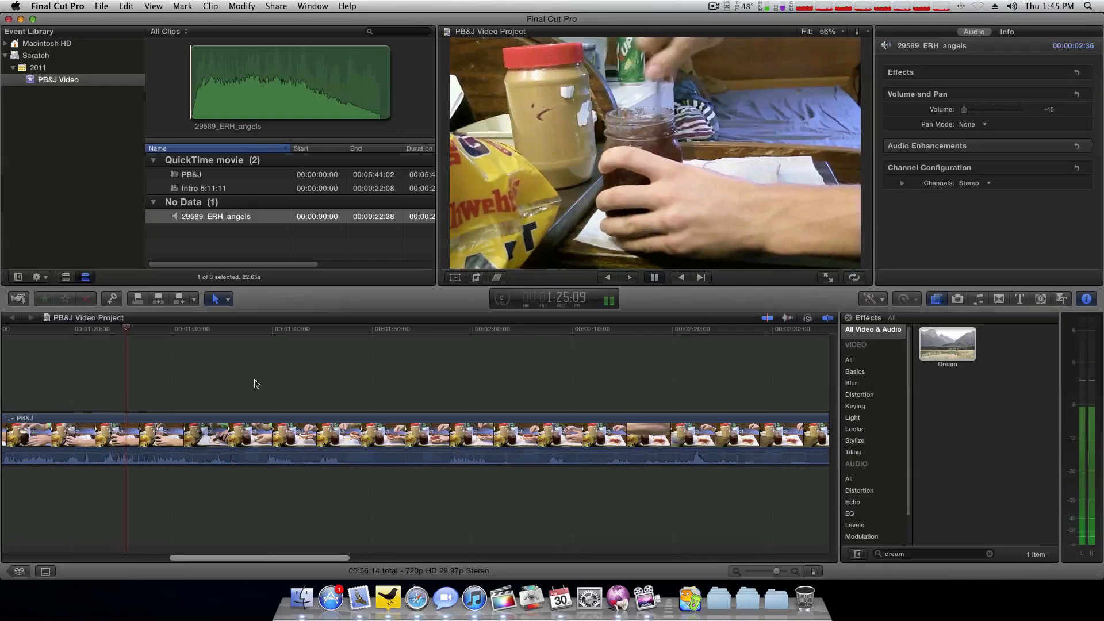
pyautogui.press('space')
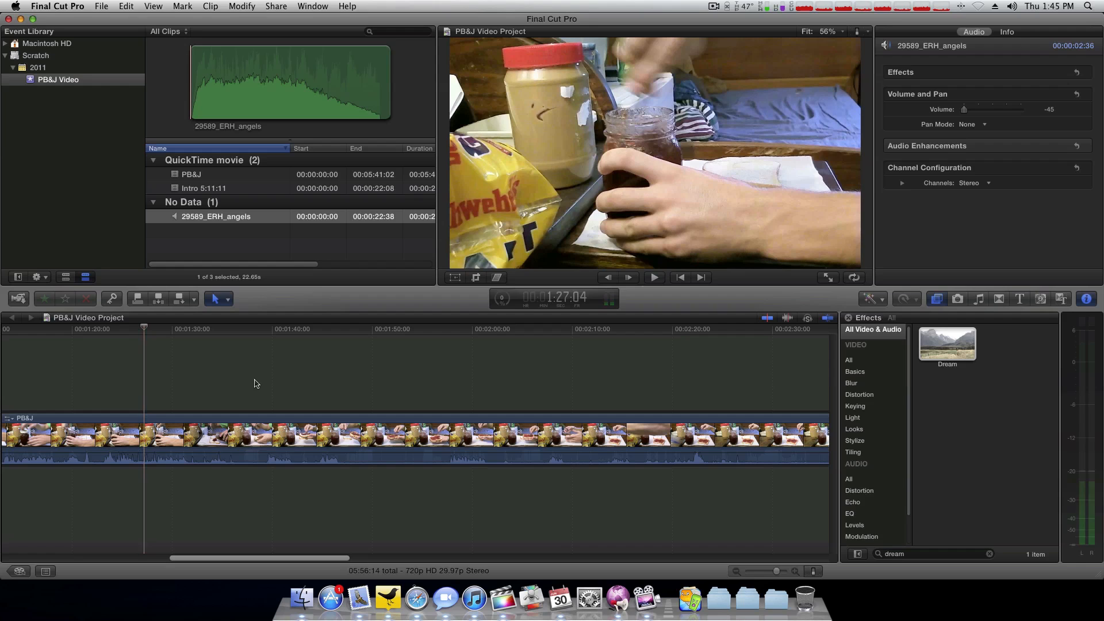
# Step: Split the PB&J clip at about 1:24 and 1:29 to isolate the shot of the knife working in the jelly jar
pyautogui.click(105, 332)
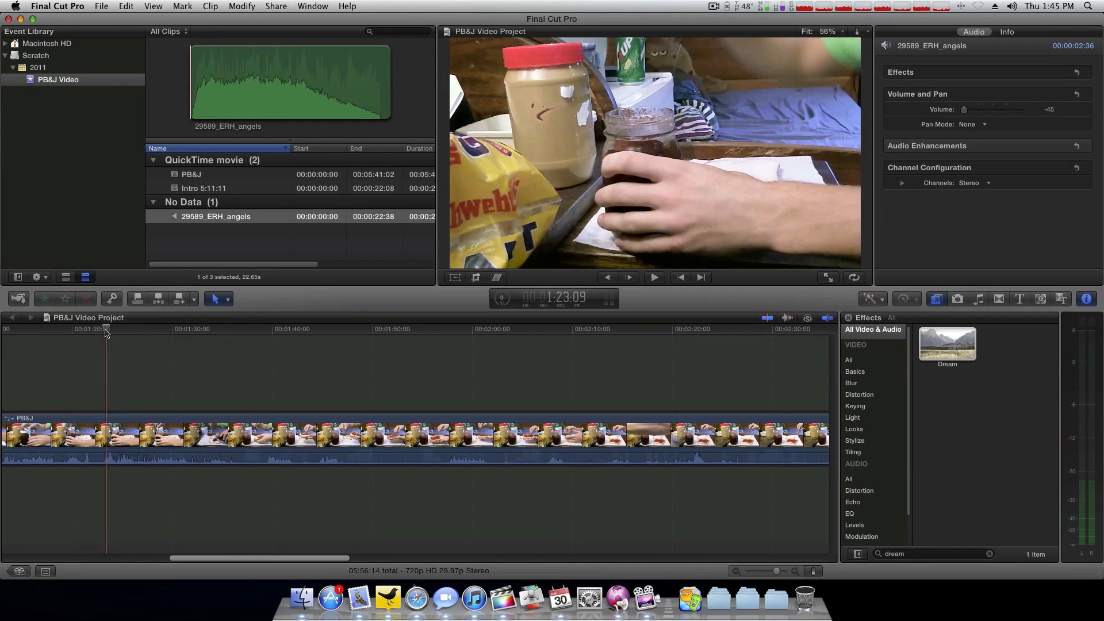
pyautogui.press('space')
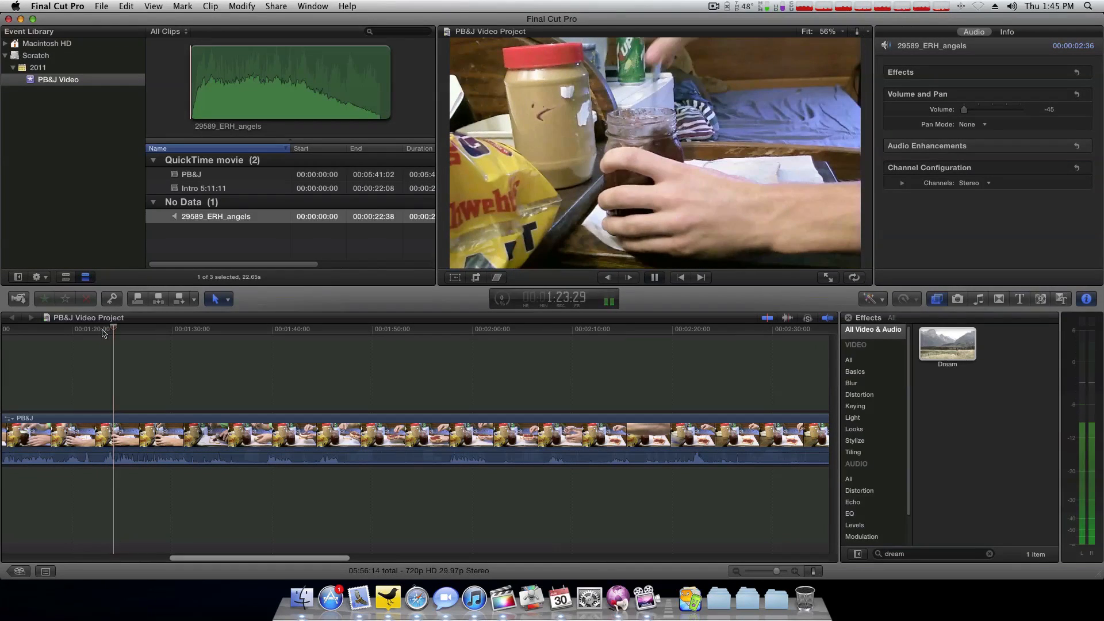
pyautogui.press('b')
pyautogui.click(113, 437)
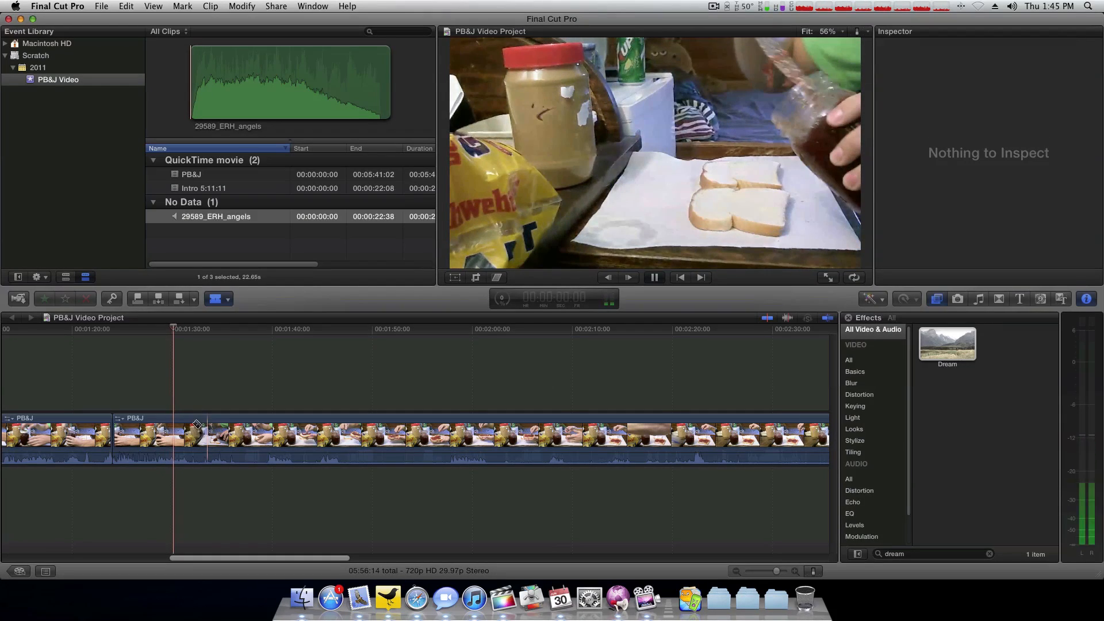
pyautogui.press('space')
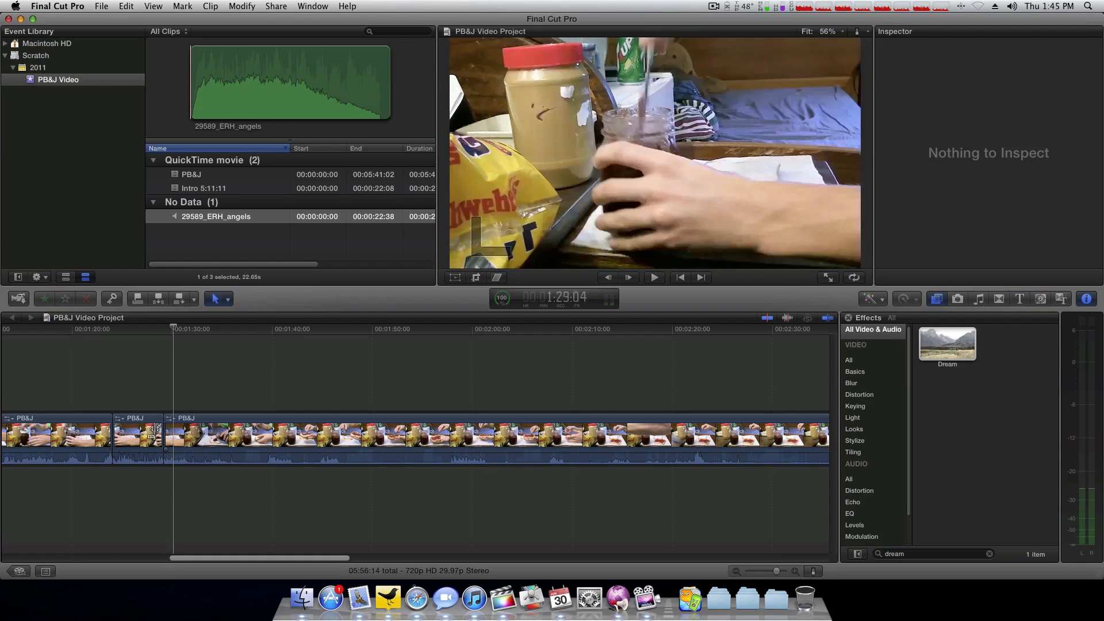
# Step: Select the isolated jelly-jar segment, clear the effects search, and look through the full list of video effects
pyautogui.click(151, 434)
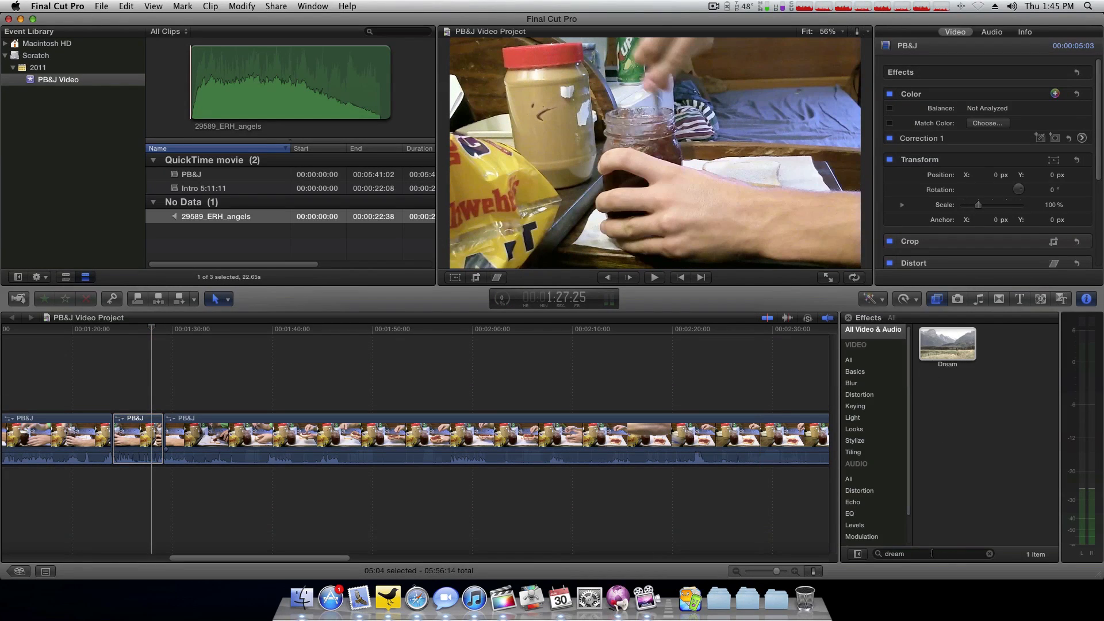
pyautogui.moveTo(907, 554); pyautogui.dragTo(843, 556)
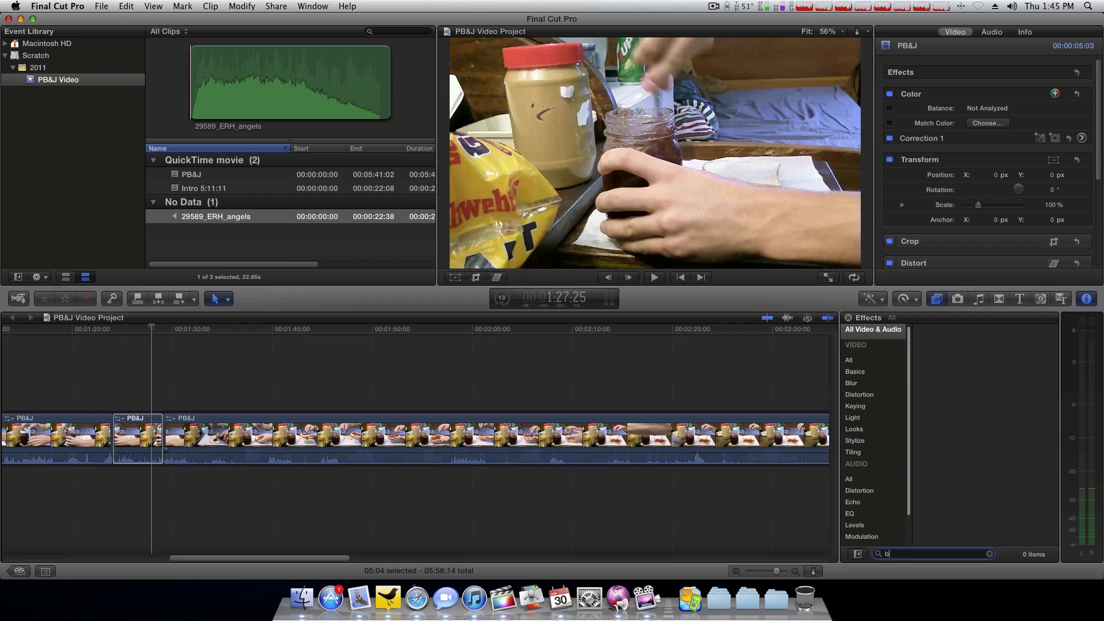
pyautogui.press('BackSpace')
pyautogui.scroll(-6, 1047, 458)
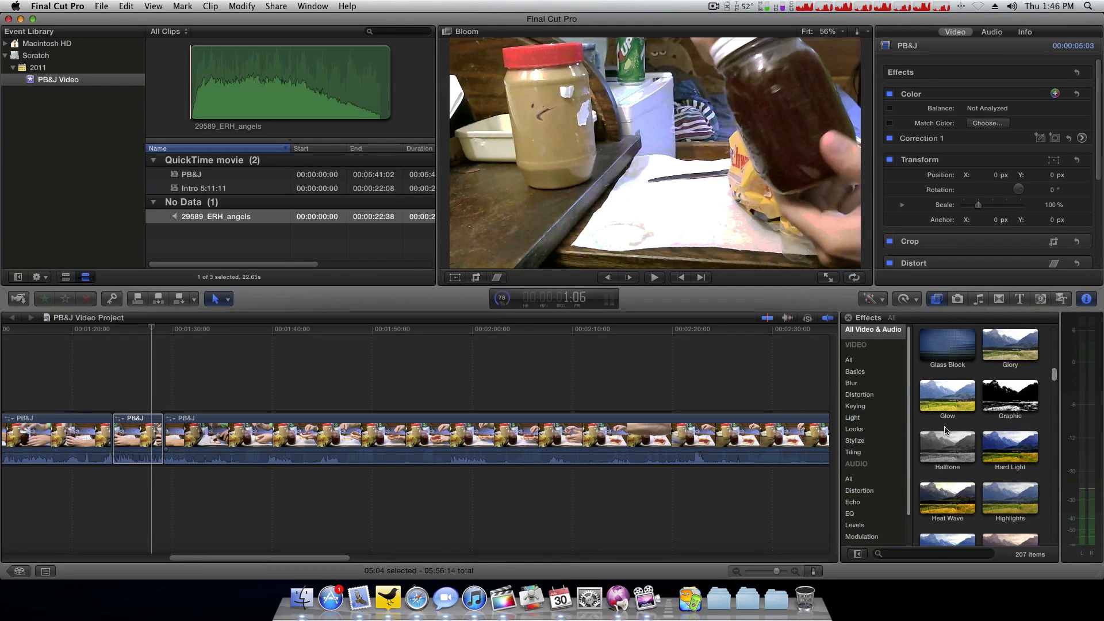
pyautogui.scroll(-1, 941, 433)
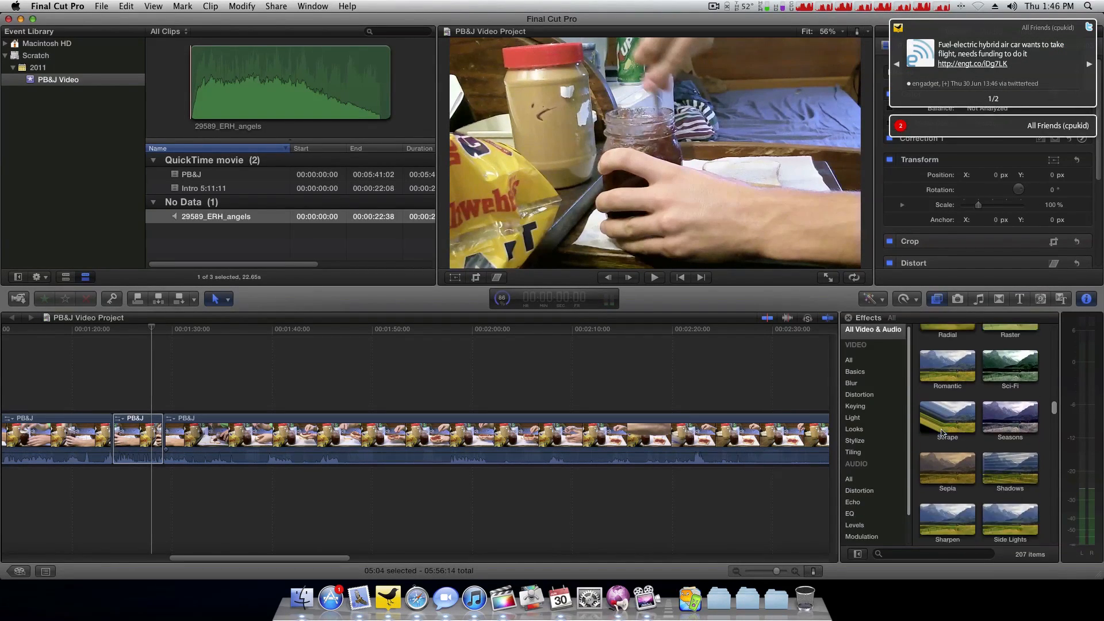
pyautogui.scroll(-5, 941, 433)
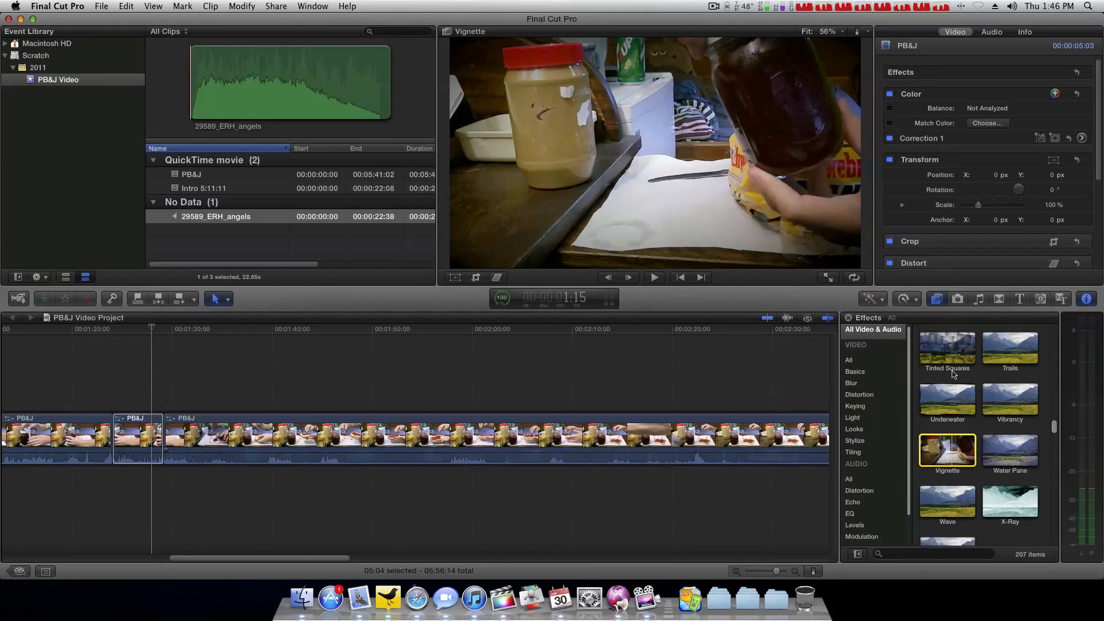
pyautogui.scroll(5, 953, 374)
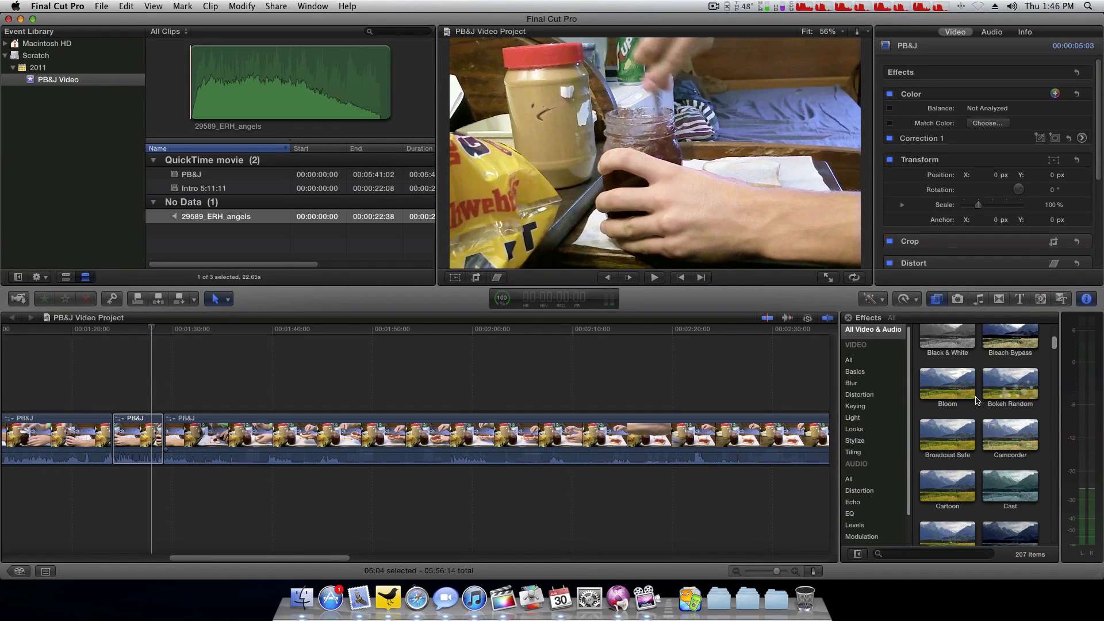
pyautogui.scroll(2, 989, 391)
pyautogui.scroll(2, 991, 388)
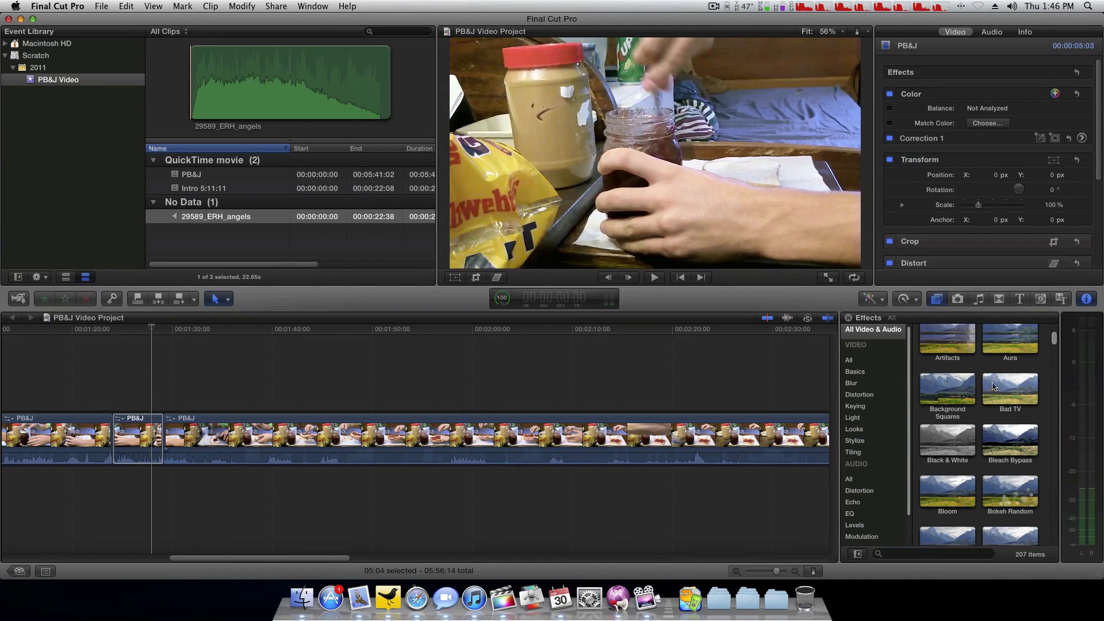
pyautogui.scroll(1, 990, 386)
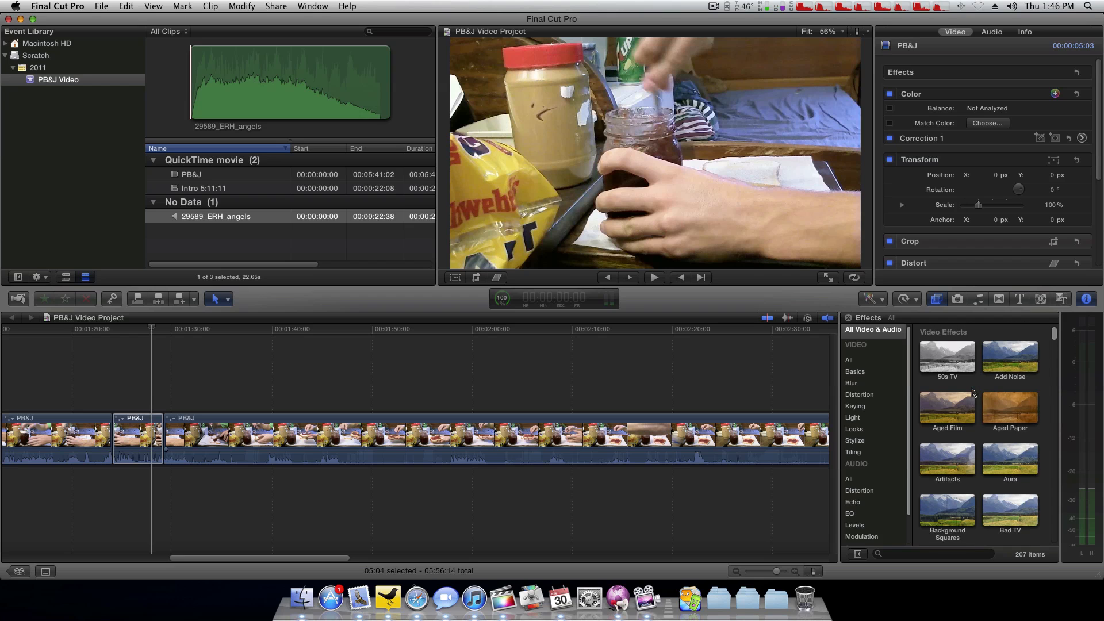
# Step: Preview candidate effects for the segment, including Bloom, Censor, Crisp Contrast, Cross Hatch, Fisheye and Hard Light
pyautogui.scroll(-2, 971, 392)
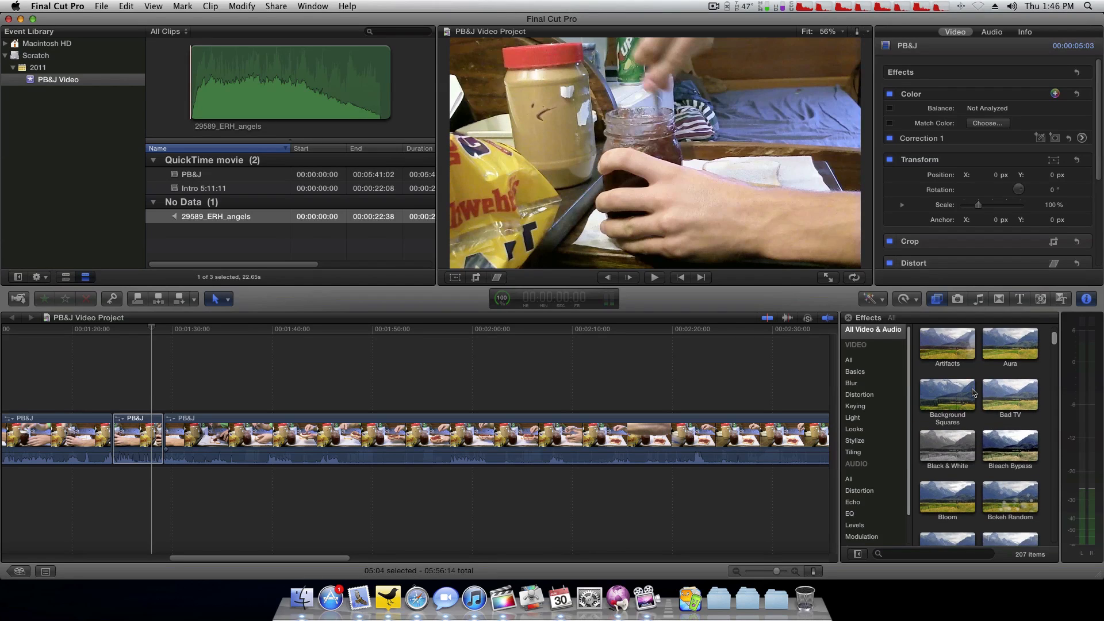
pyautogui.scroll(-2, 973, 393)
pyautogui.click(934, 396)
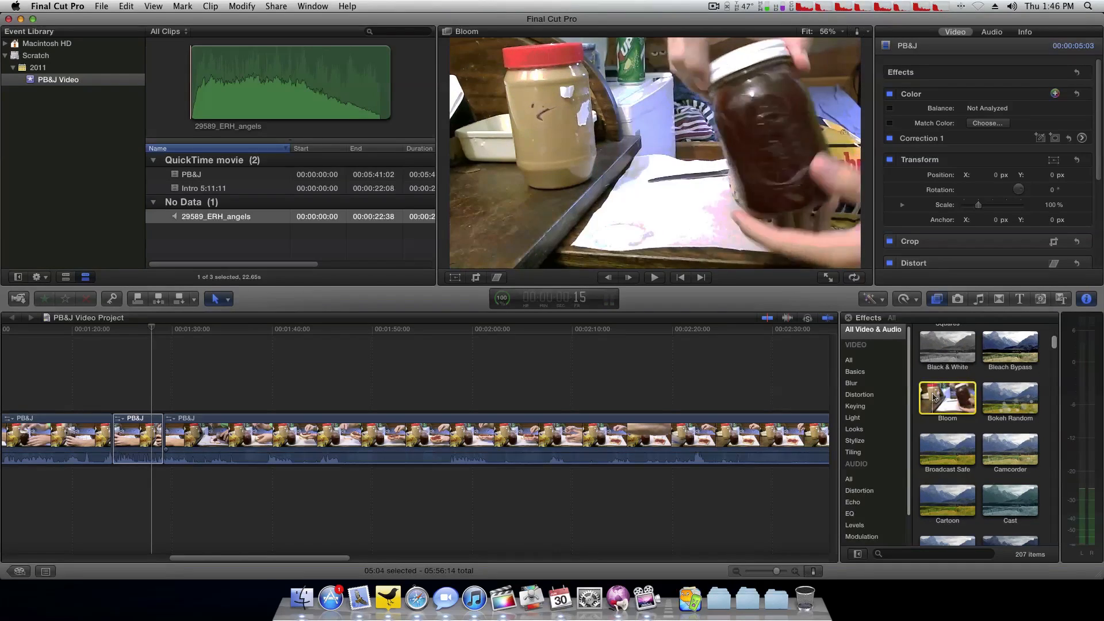
pyautogui.scroll(-1, 960, 400)
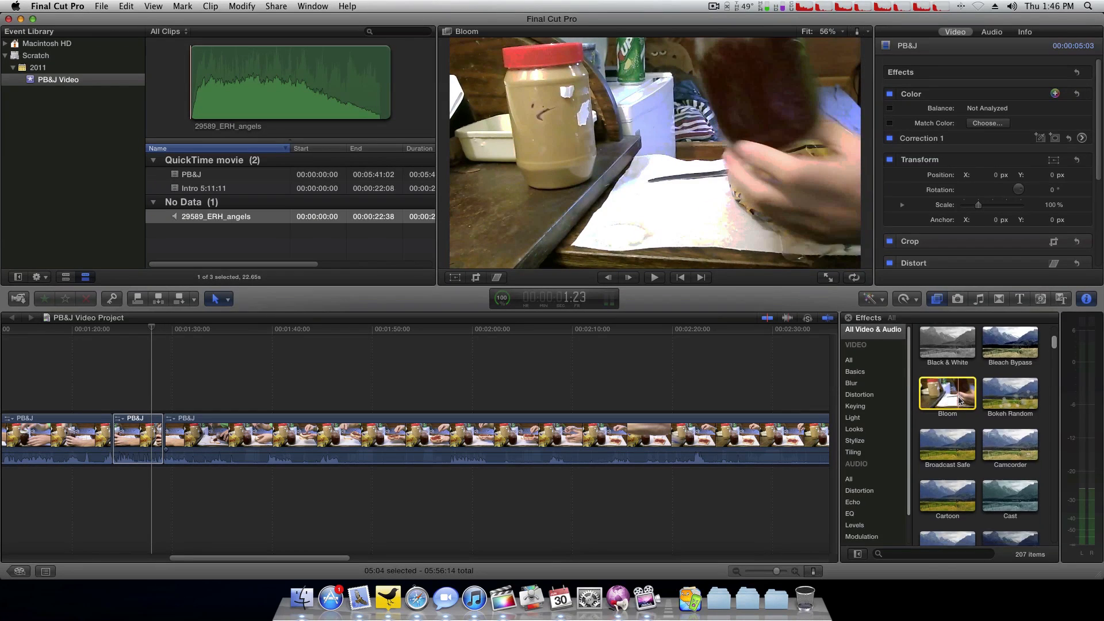
pyautogui.scroll(-2, 959, 400)
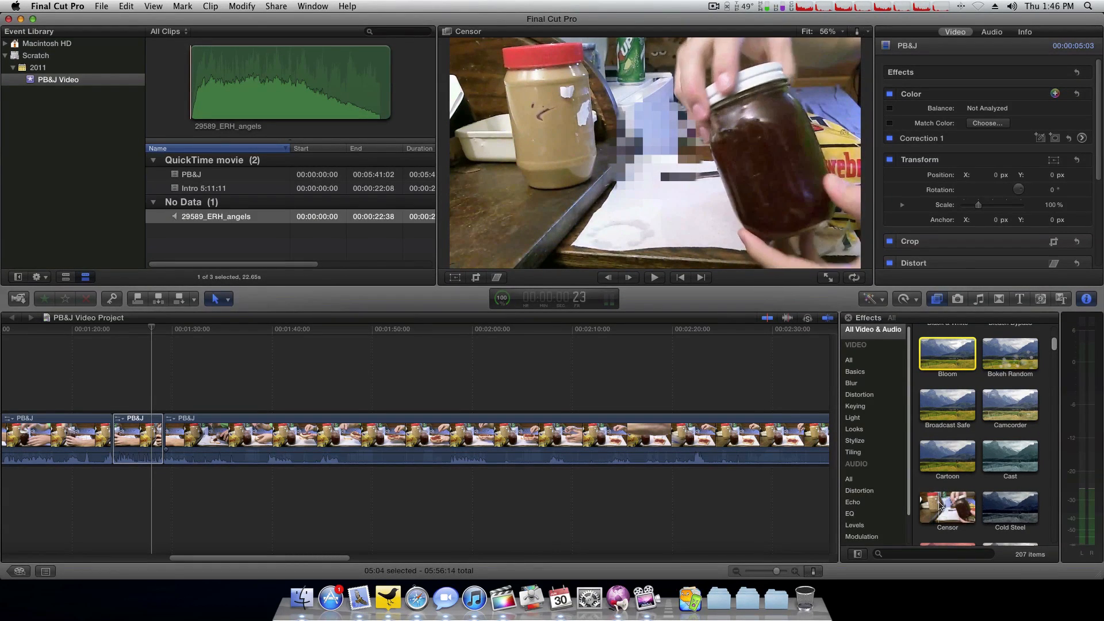
pyautogui.scroll(-5, 926, 506)
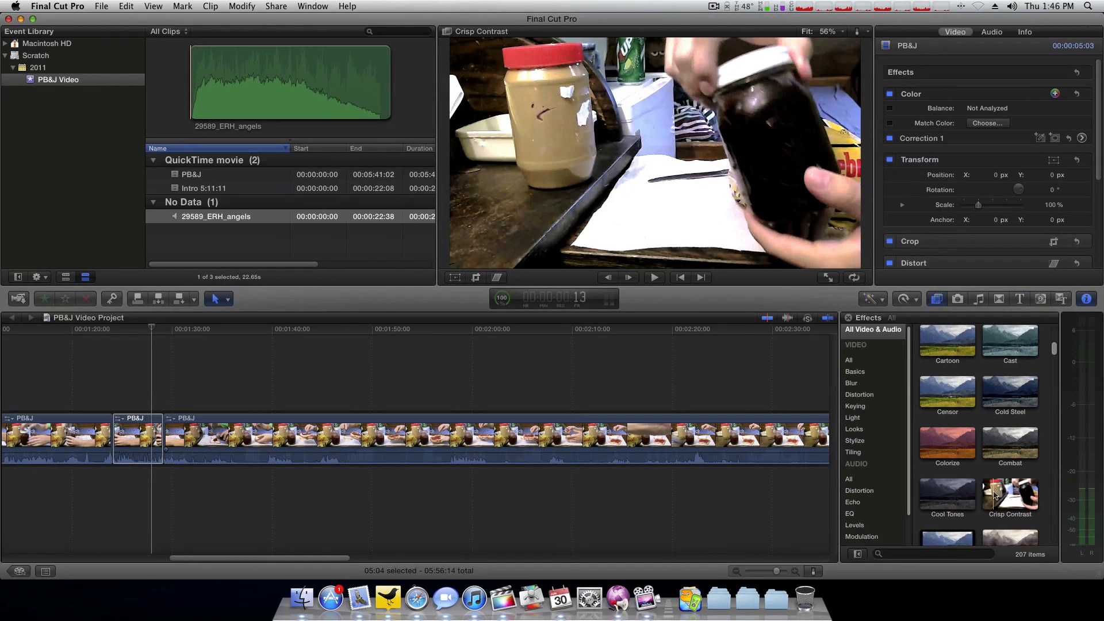
pyautogui.scroll(-1, 999, 488)
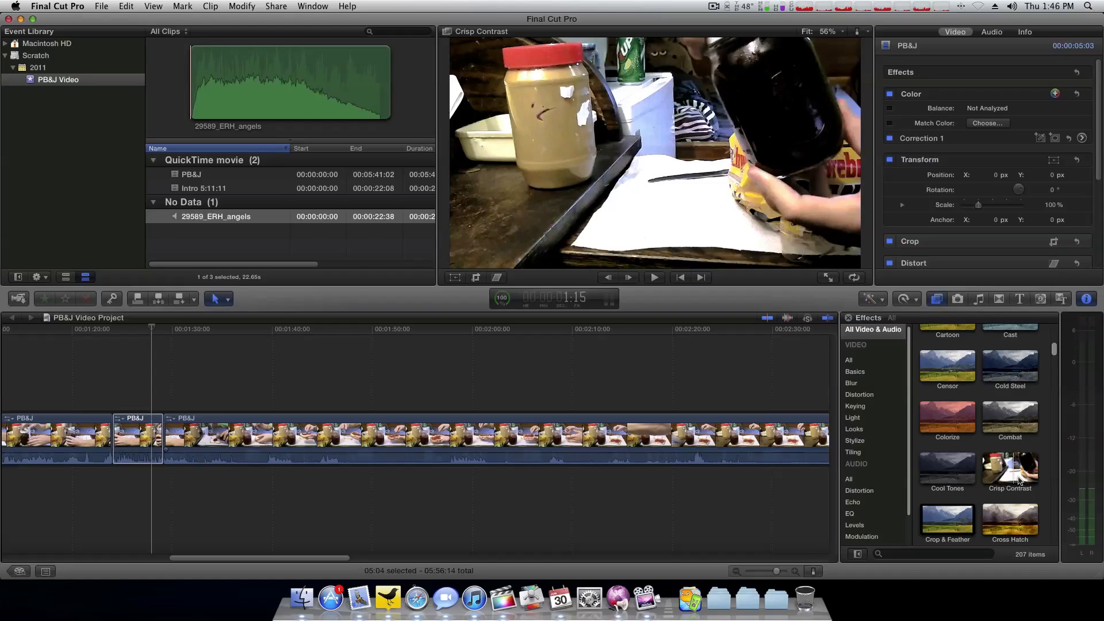
pyautogui.scroll(-3, 992, 426)
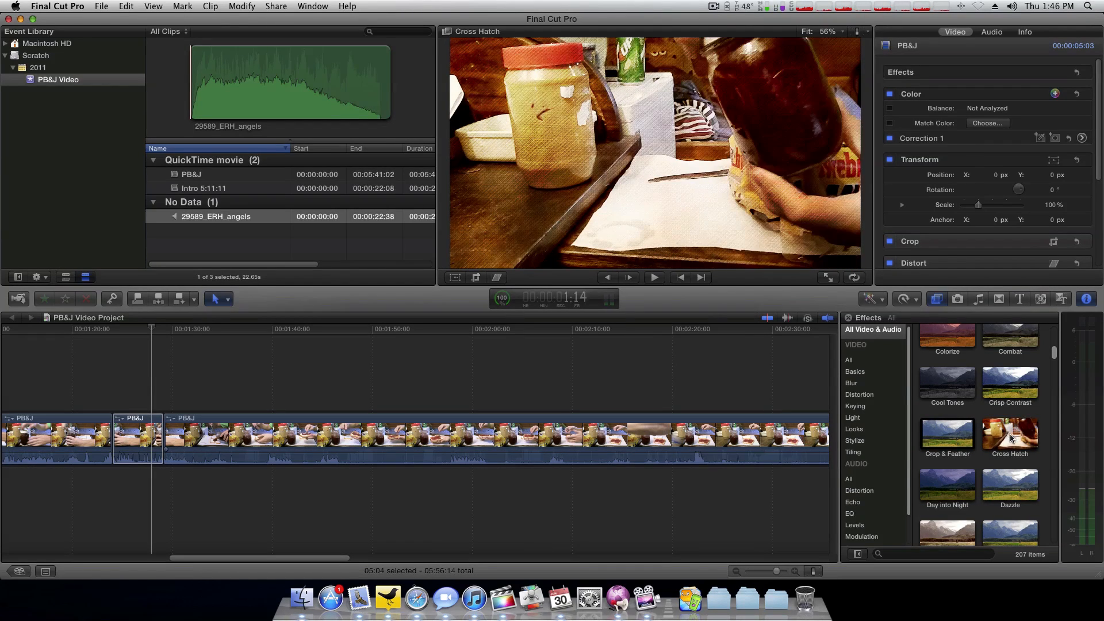
pyautogui.scroll(-3, 1006, 443)
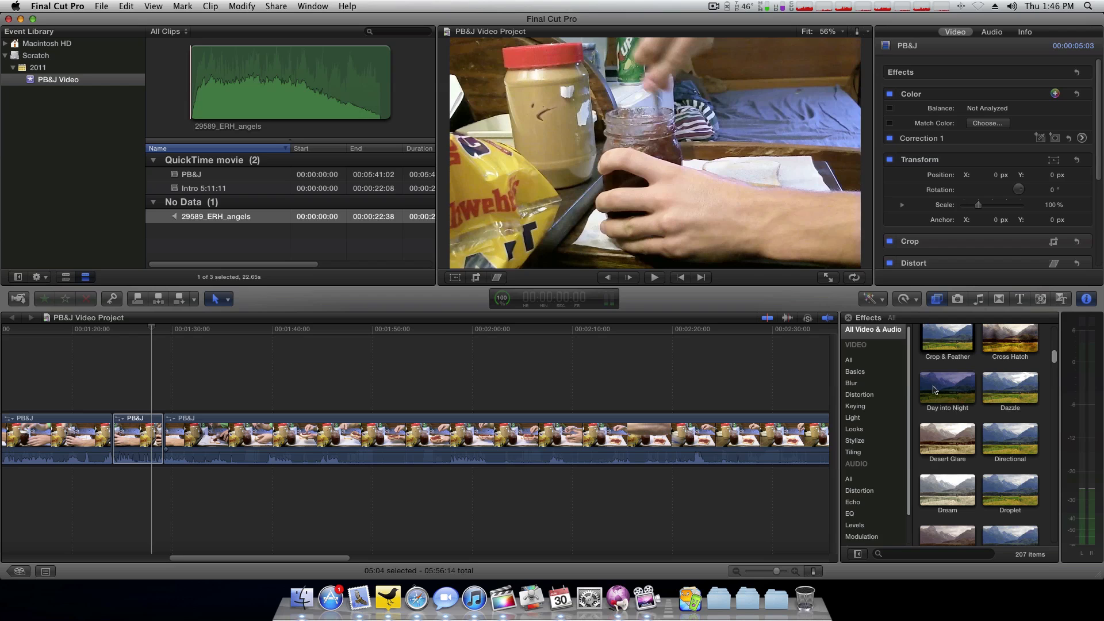
pyautogui.scroll(-5, 937, 414)
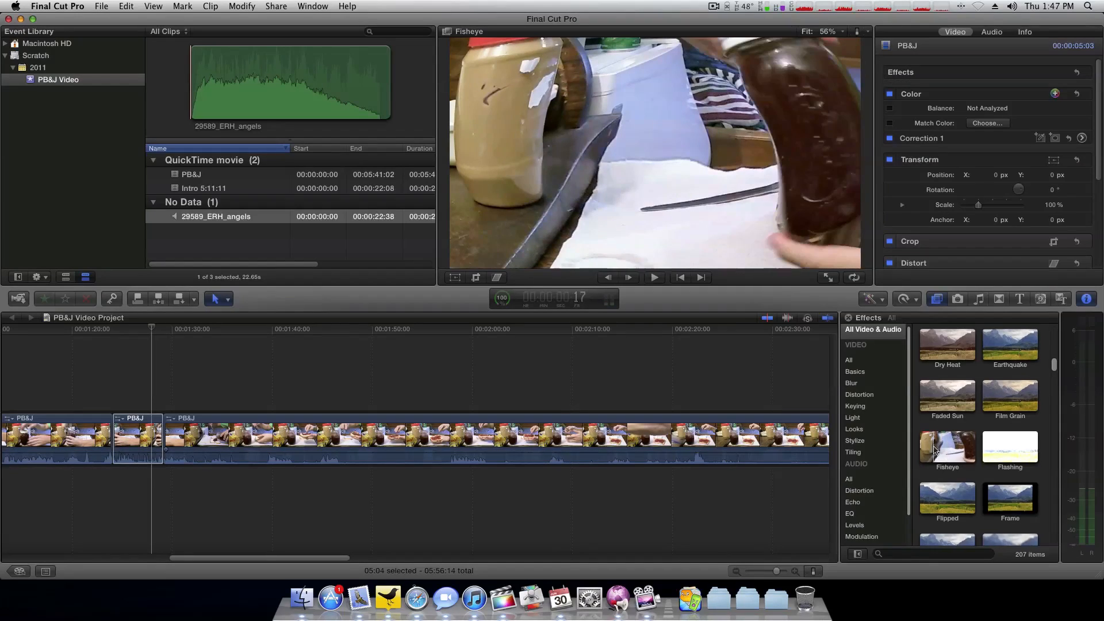
pyautogui.scroll(-4, 948, 451)
pyautogui.scroll(-1, 934, 450)
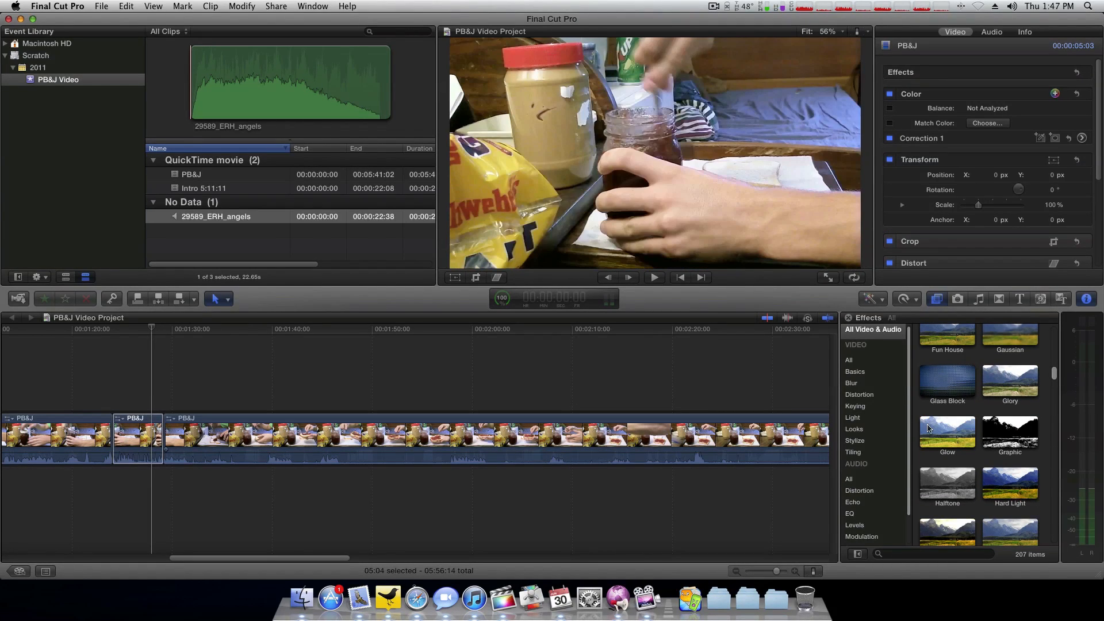
pyautogui.scroll(-1, 966, 426)
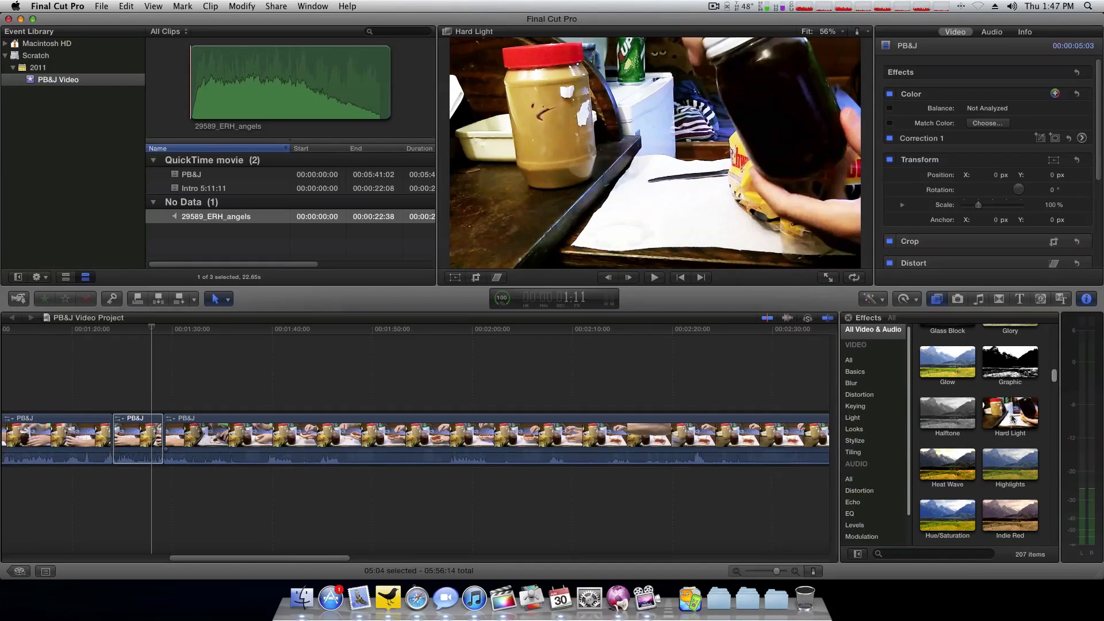
pyautogui.scroll(-3, 1014, 418)
pyautogui.scroll(-1, 1011, 419)
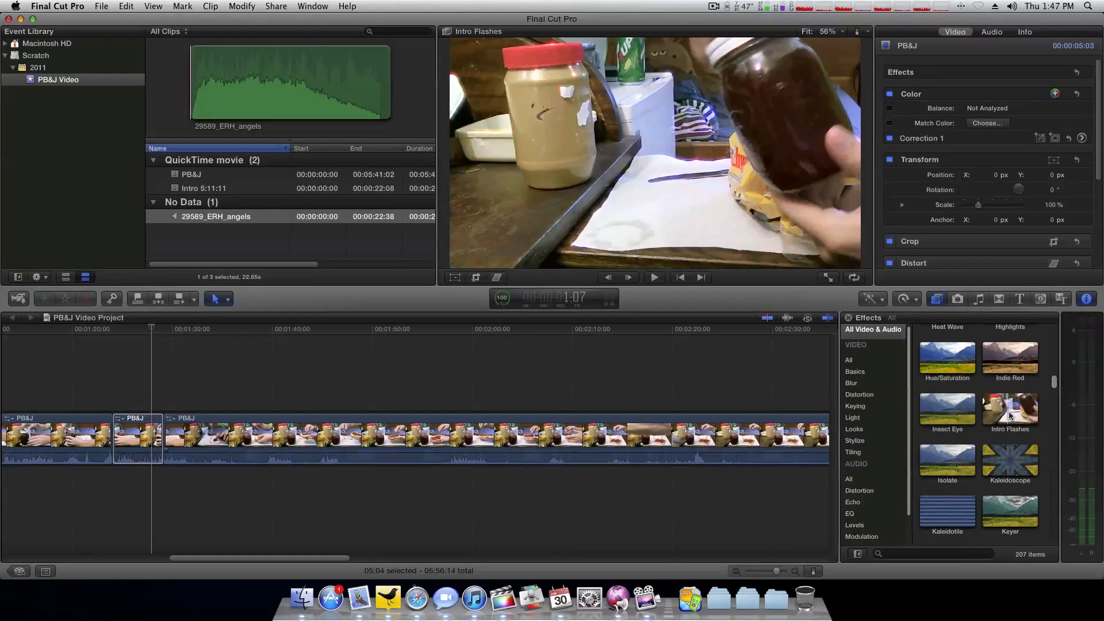
# Step: Apply the Intro Flashes effect to the isolated jelly-jar segment and play on through the jelly-spreading footage
pyautogui.scroll(1, 1007, 415)
pyautogui.moveTo(1008, 415); pyautogui.dragTo(138, 440)
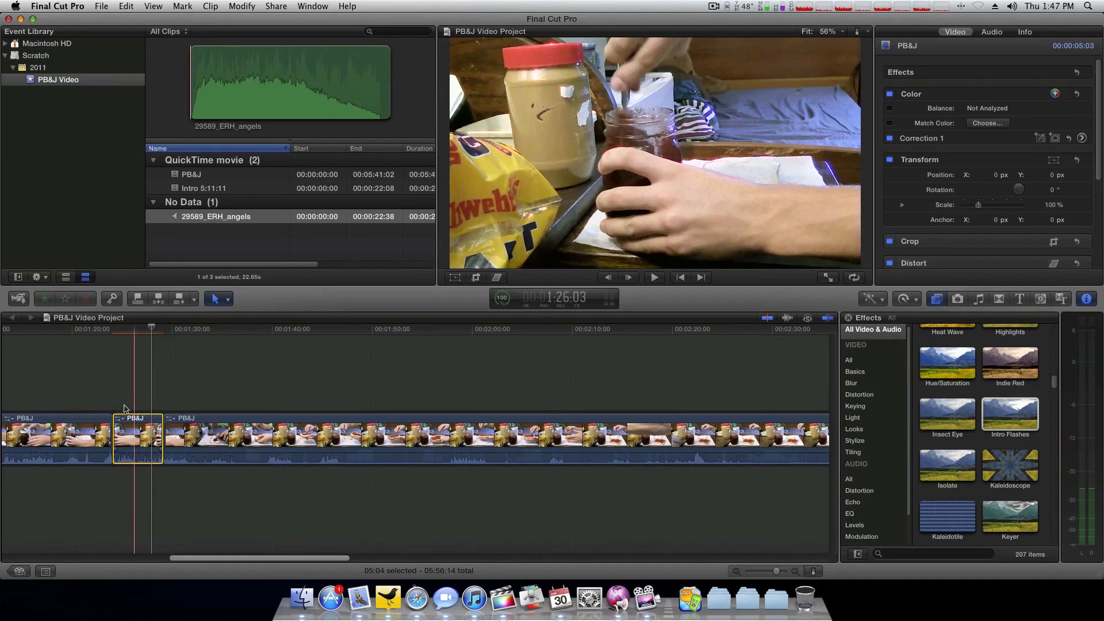
pyautogui.press('space')
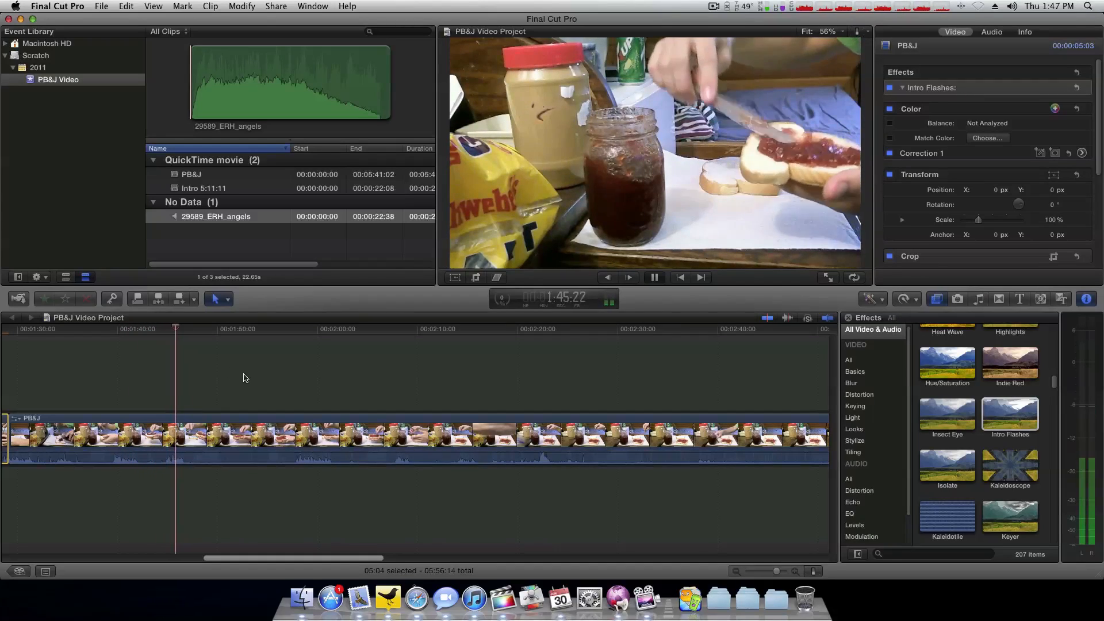
# Step: Split the PB&J clip at about 1:47 and 1:57 to isolate part of the jelly-spreading footage
pyautogui.press('space')
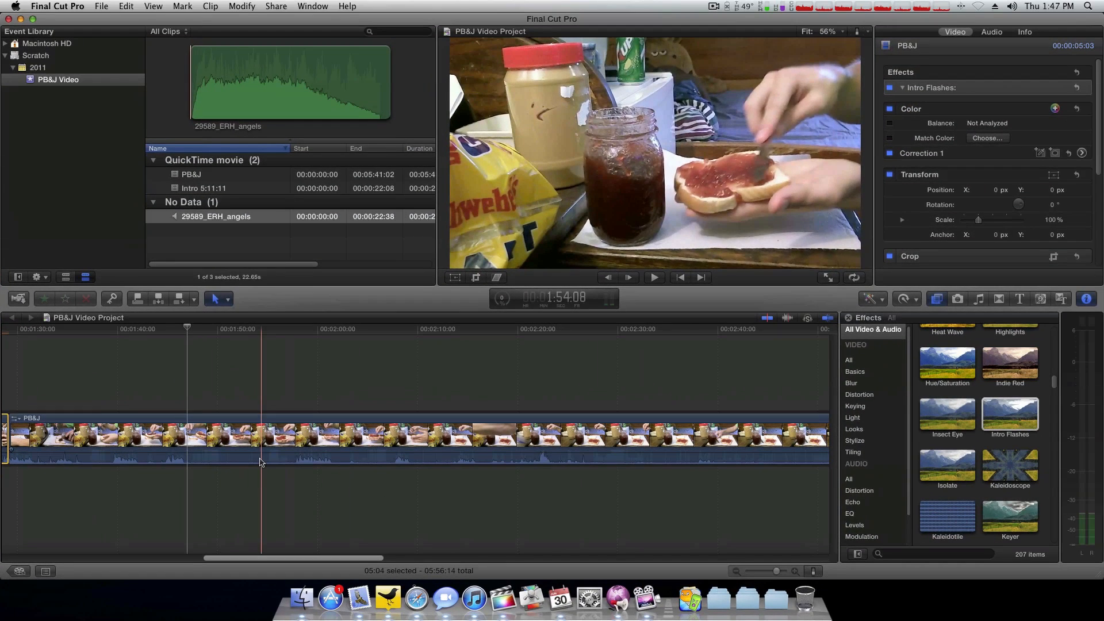
pyautogui.press('b')
pyautogui.click(188, 435)
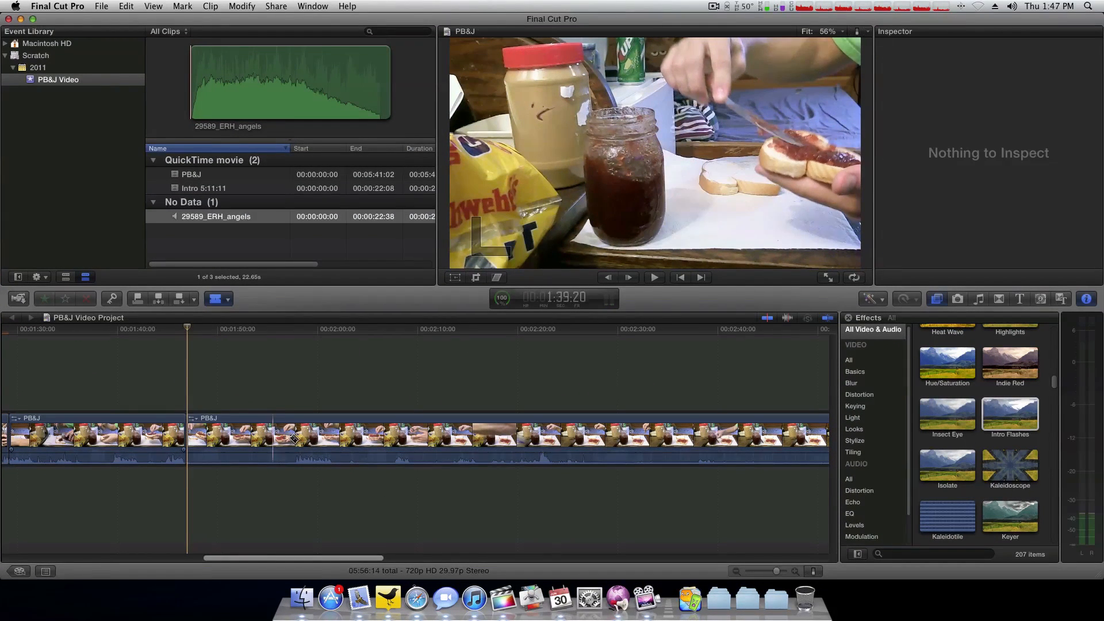
pyautogui.click(292, 437)
pyautogui.press('a')
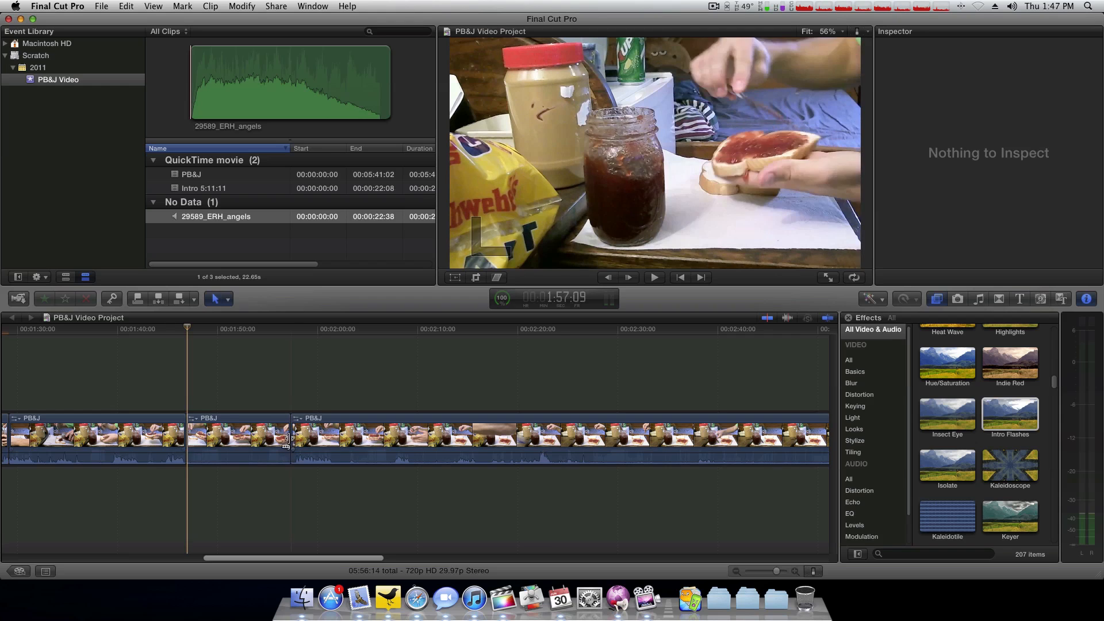
# Step: Speed up the isolated jelly-spreading segment to 4x and play through it to check the result
pyautogui.click(262, 418)
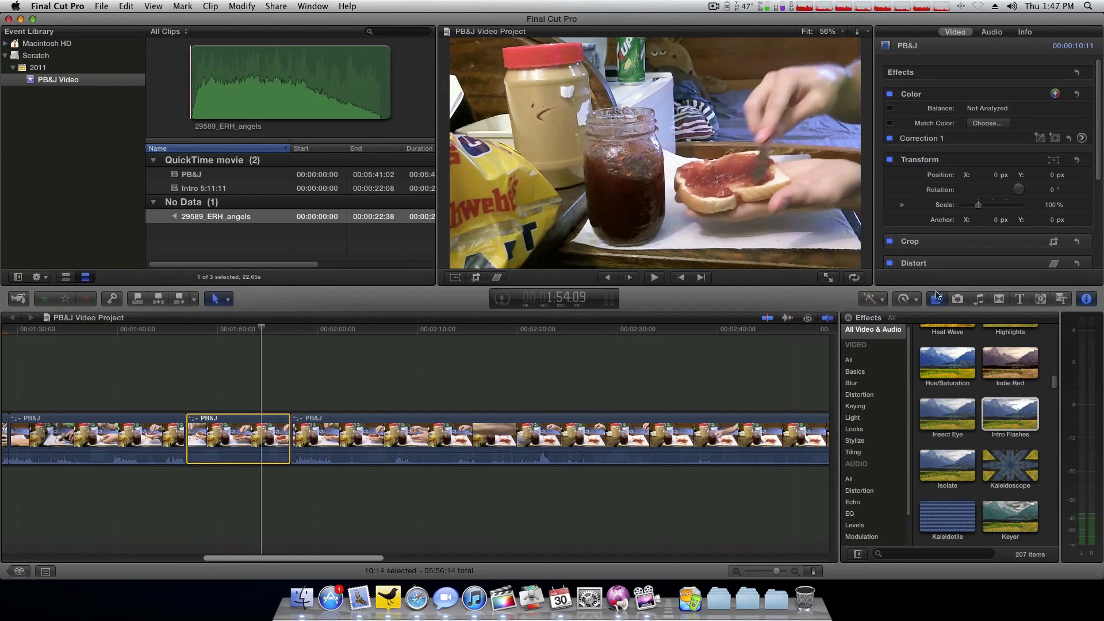
pyautogui.click(907, 299)
pyautogui.moveTo(918, 323)
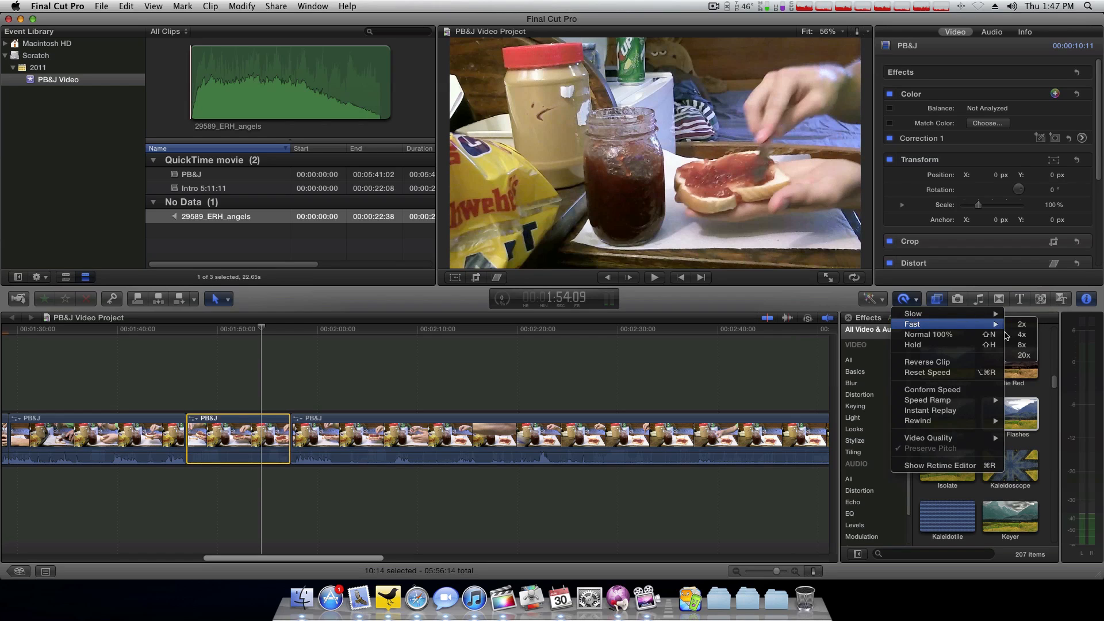
pyautogui.click(1019, 334)
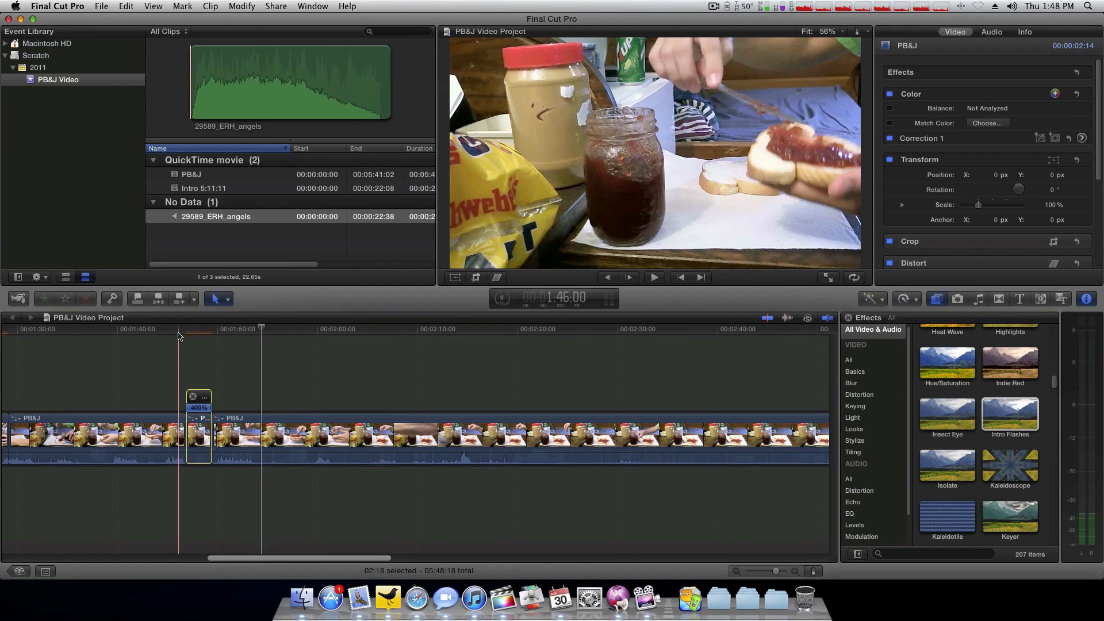
pyautogui.press('space')
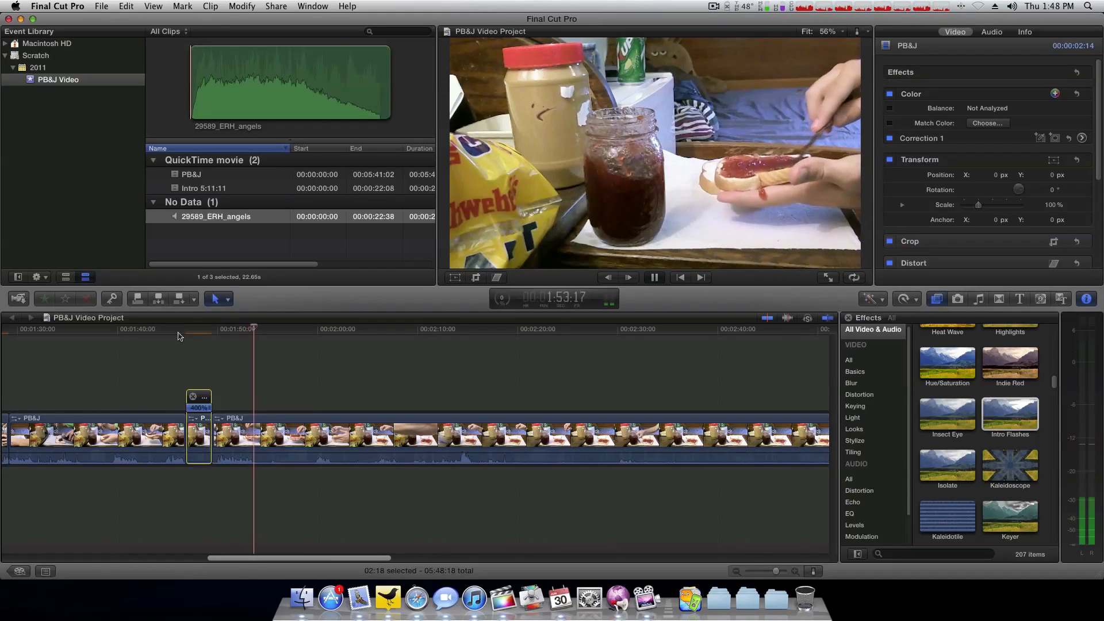
pyautogui.press('space')
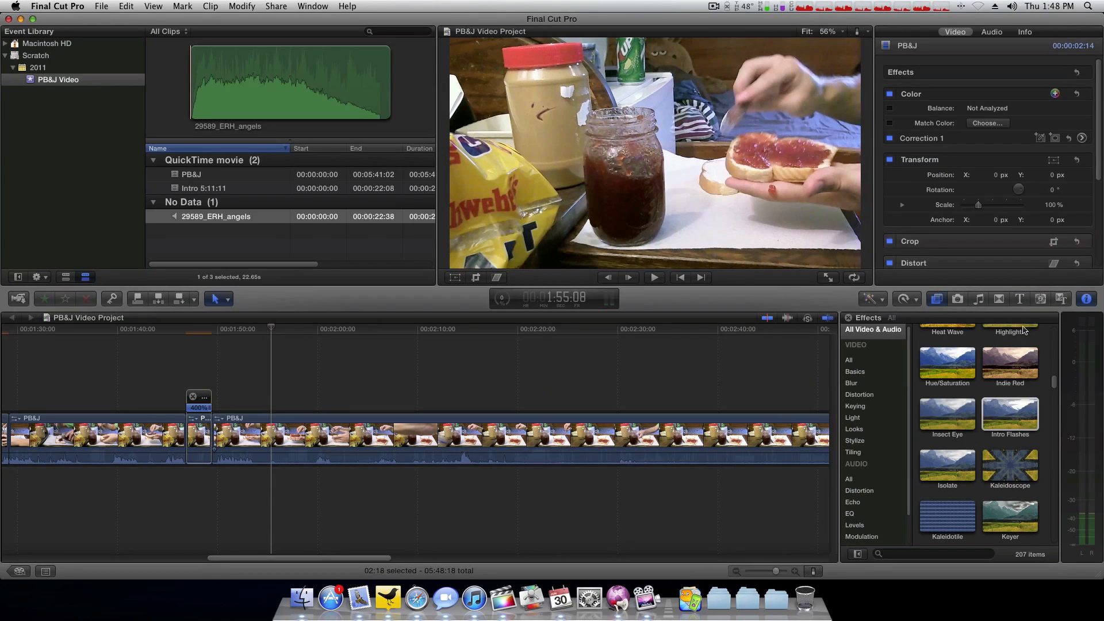
# Step: Browse the Animals sound effects in the music and sound library and preview Horse Whinny 2
pyautogui.click(978, 298)
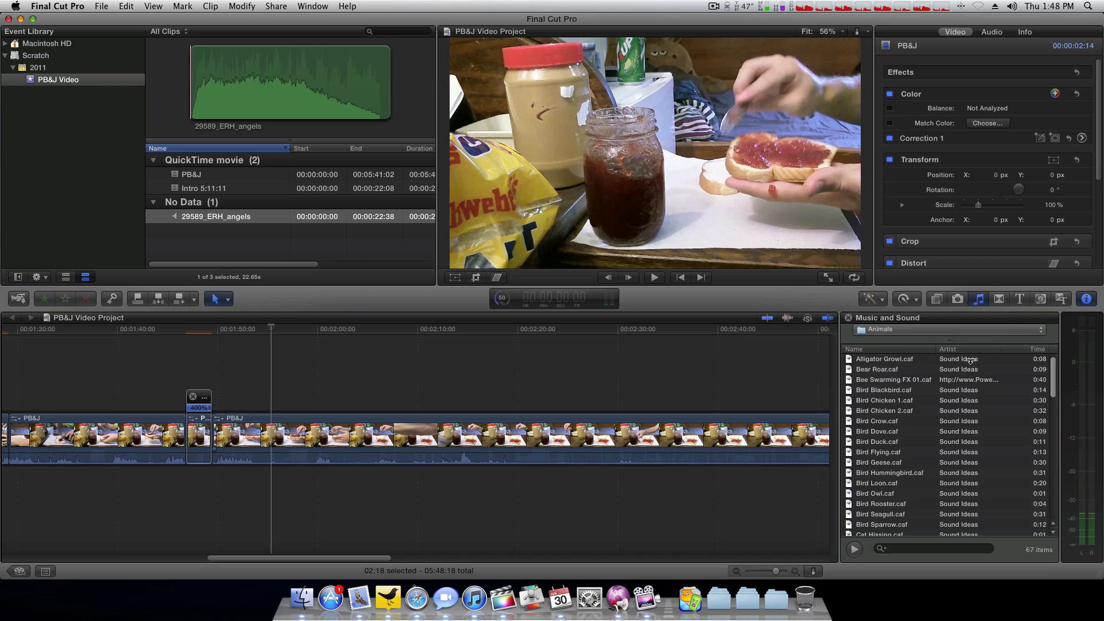
pyautogui.scroll(-5, 910, 410)
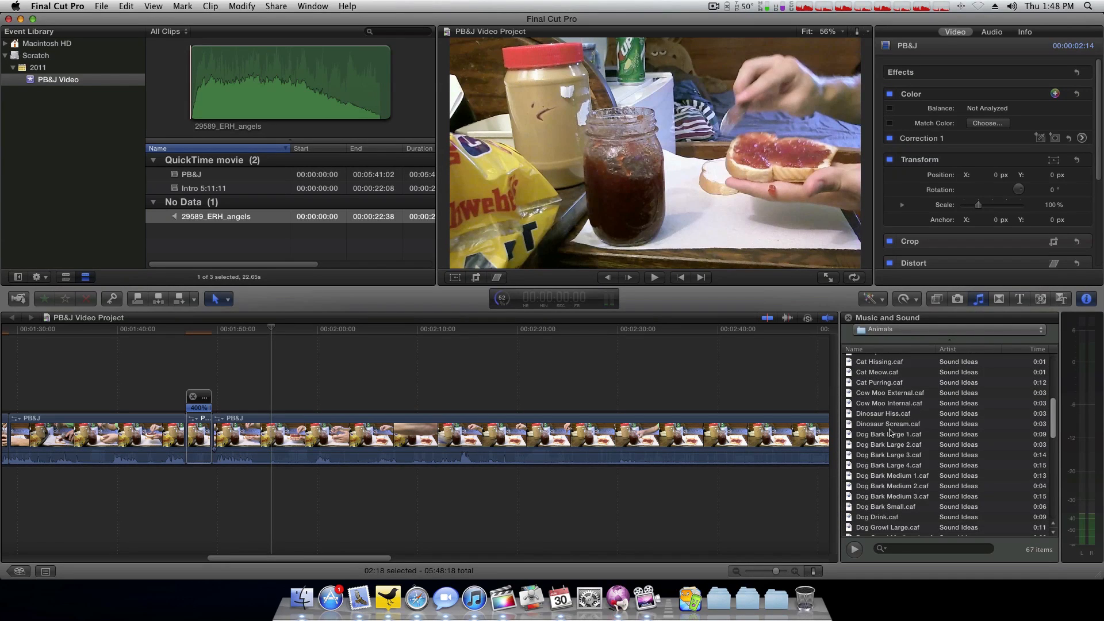
pyautogui.scroll(-10, 890, 432)
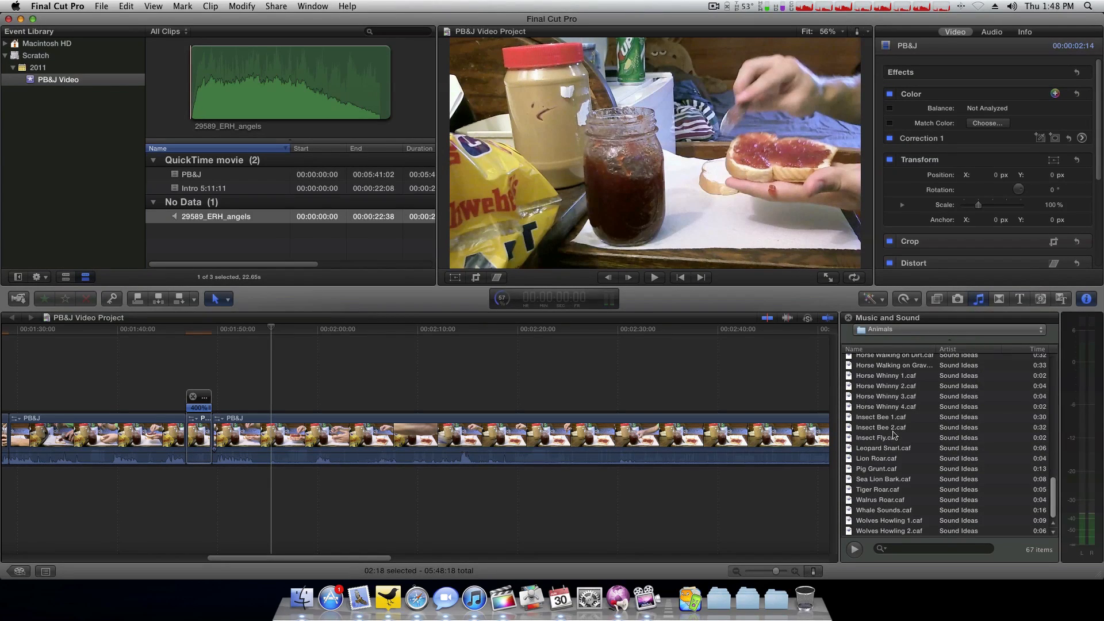
pyautogui.click(871, 390)
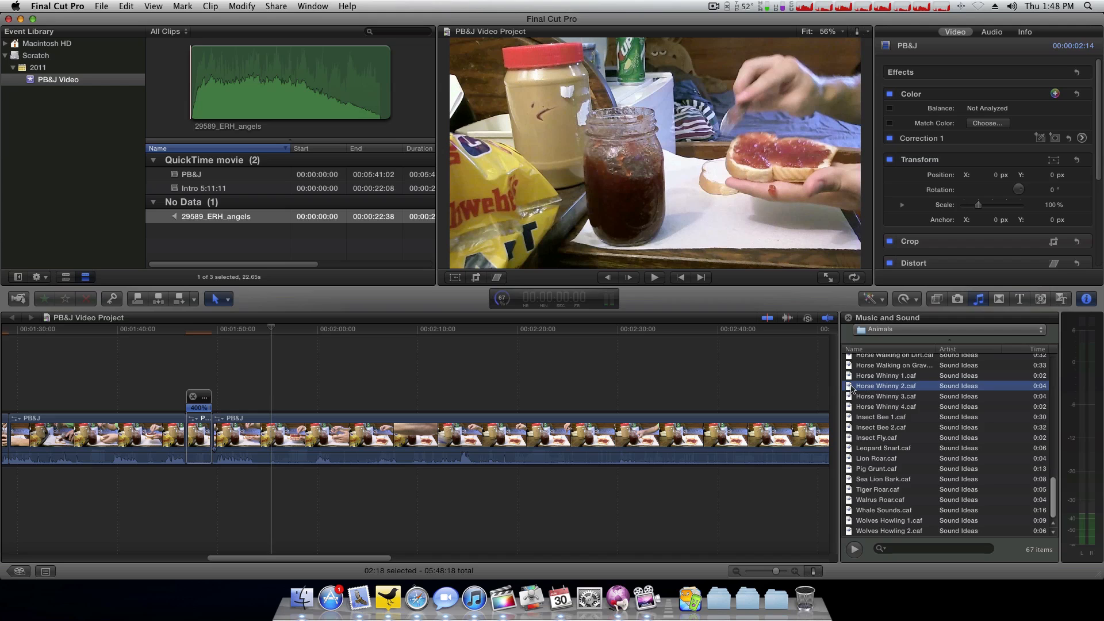
pyautogui.click(850, 387)
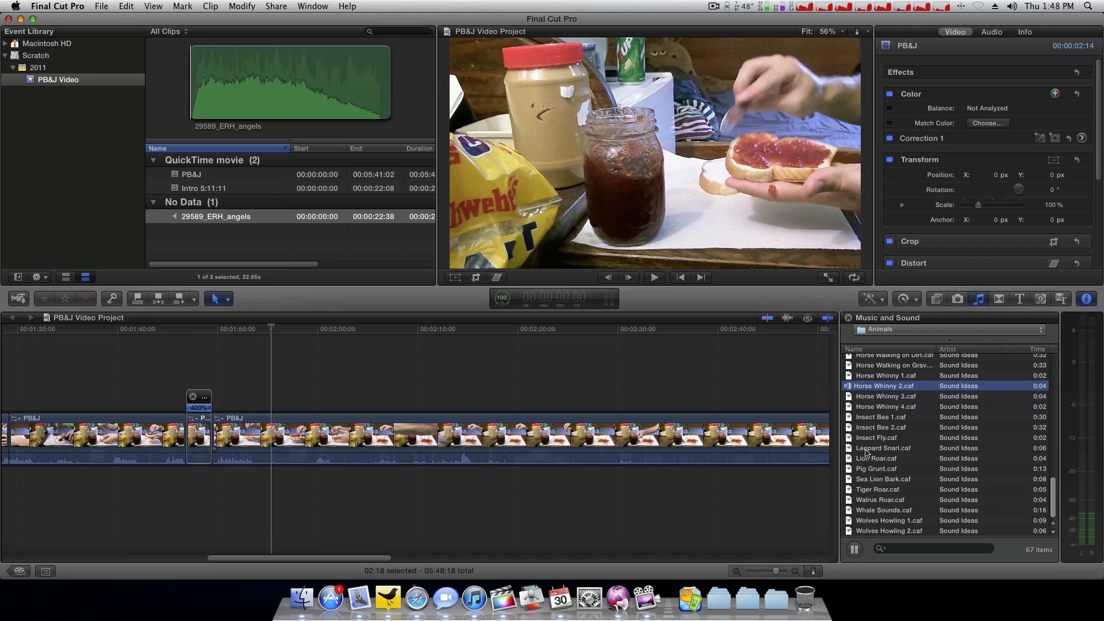
# Step: Switch the sound library to the Explosions category and preview Explosion 4
pyautogui.scroll(5, 868, 449)
pyautogui.click(932, 330)
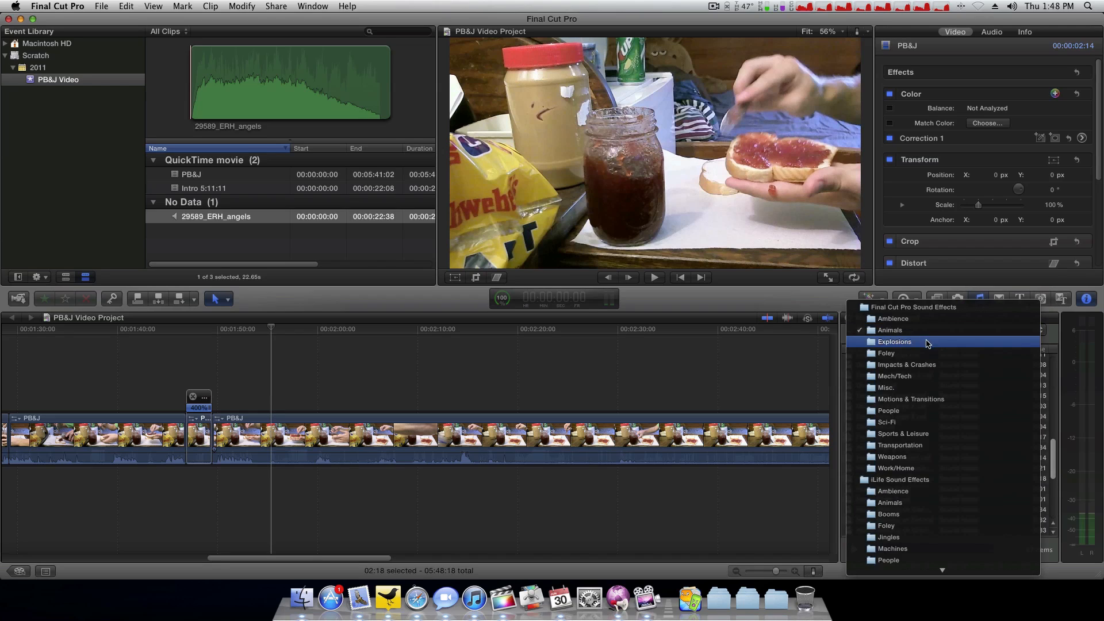
pyautogui.click(920, 341)
pyautogui.click(876, 392)
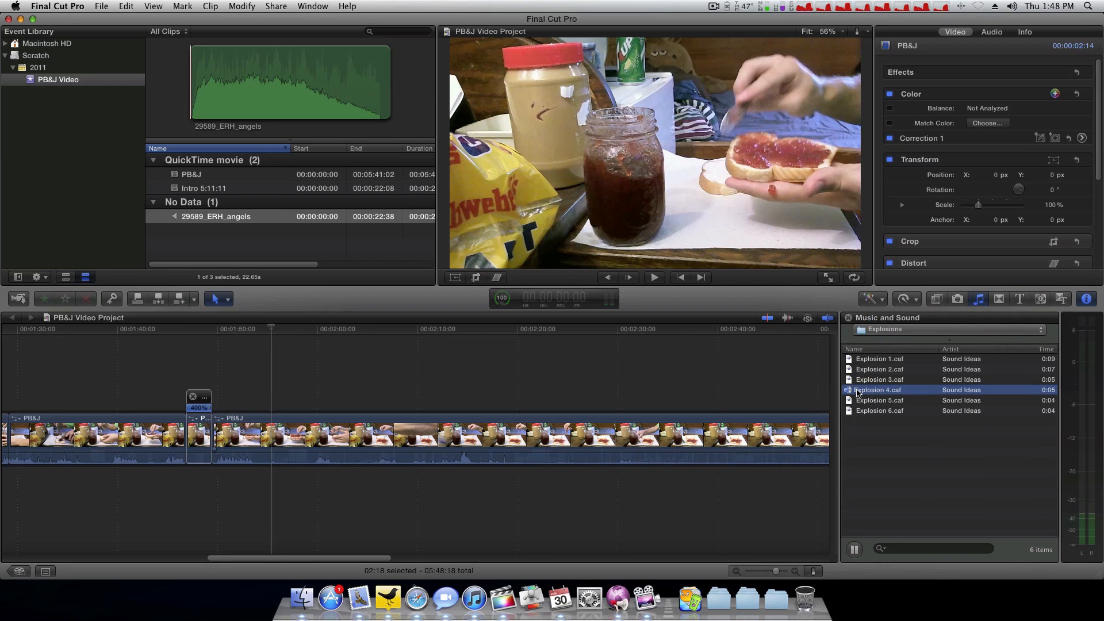
# Step: Switch to the Ambience sound effects and preview Construction 1, Crowd Festival and Crickets FX 01
pyautogui.click(893, 330)
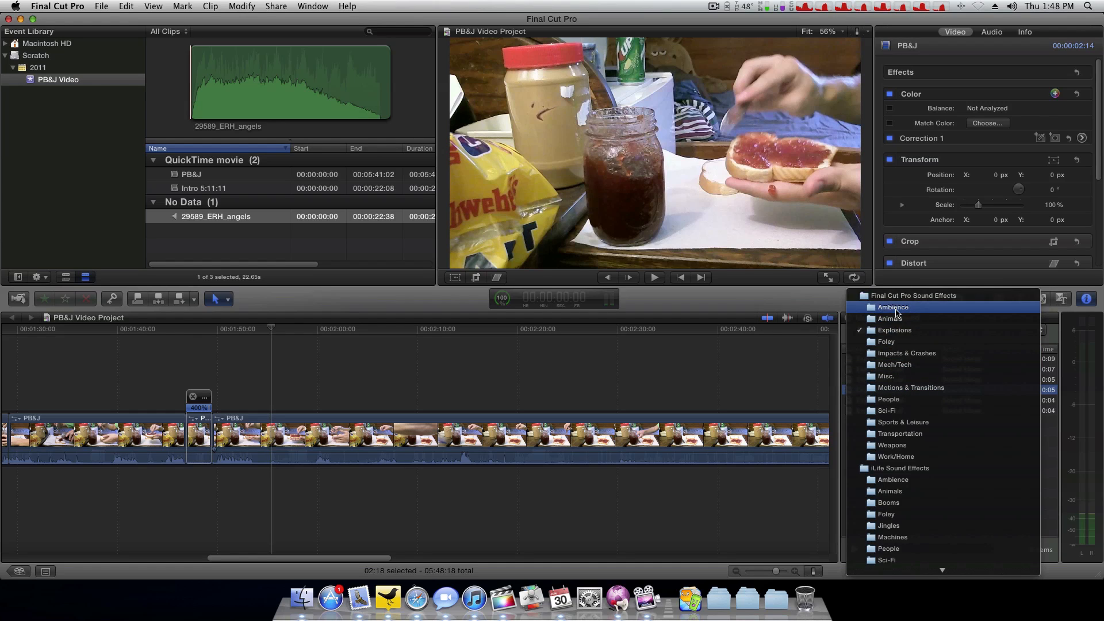
pyautogui.click(893, 307)
pyautogui.scroll(-5, 872, 432)
pyautogui.doubleClick(872, 429)
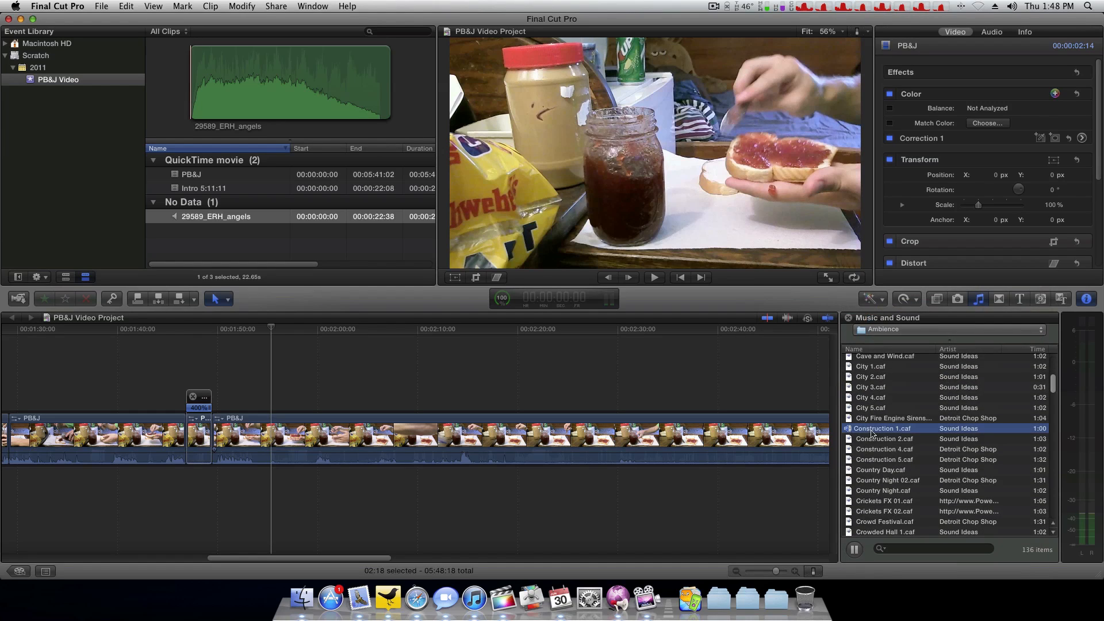
pyautogui.scroll(-3, 871, 437)
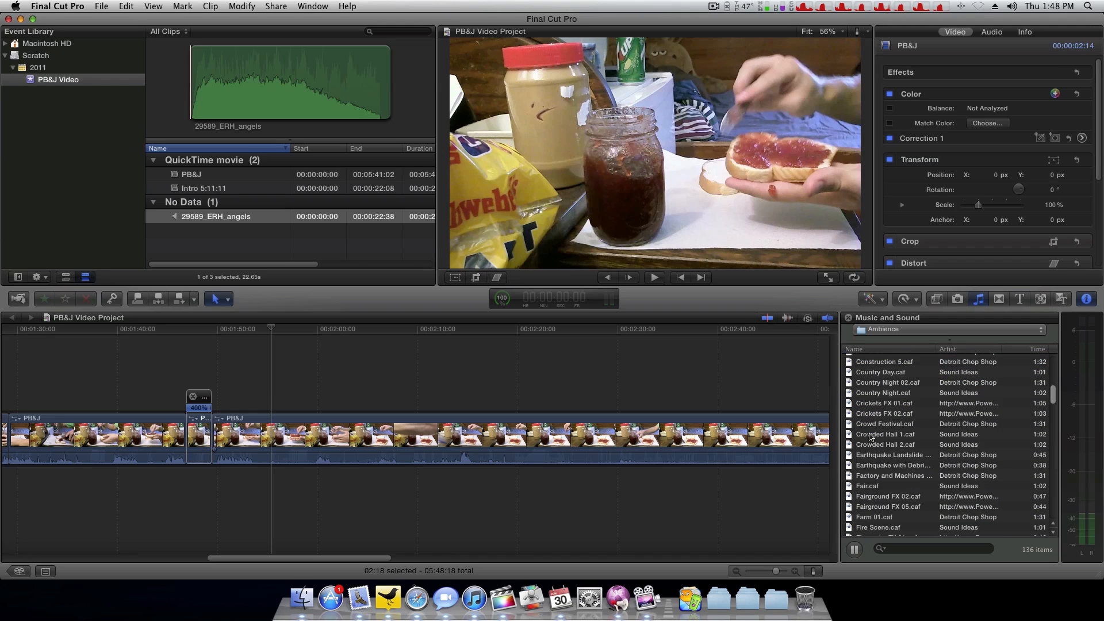
pyautogui.click(862, 423)
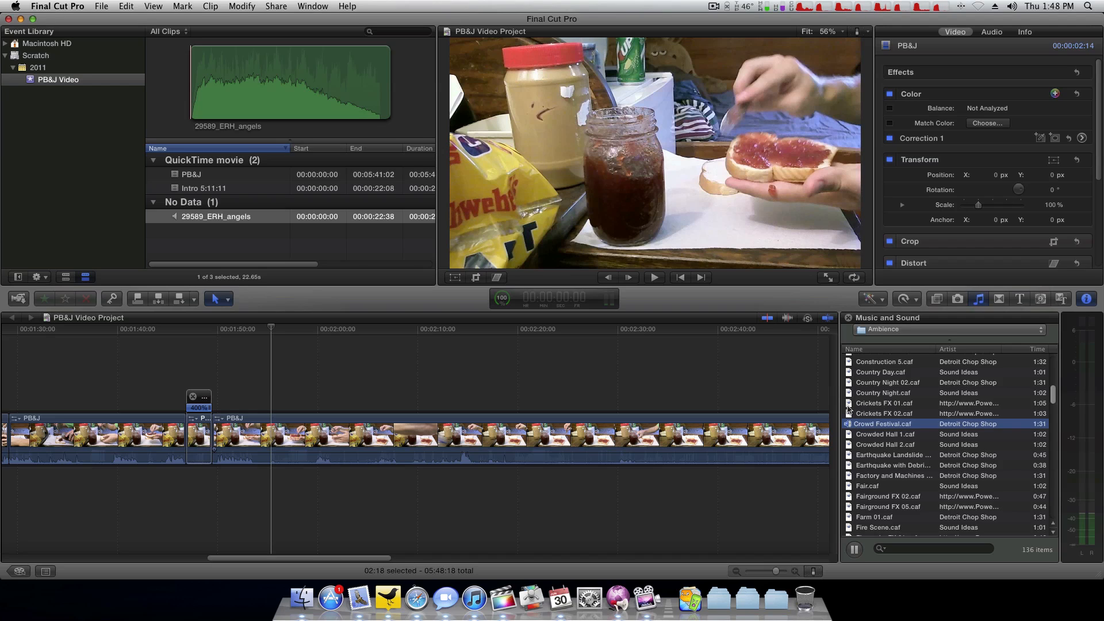
pyautogui.click(848, 404)
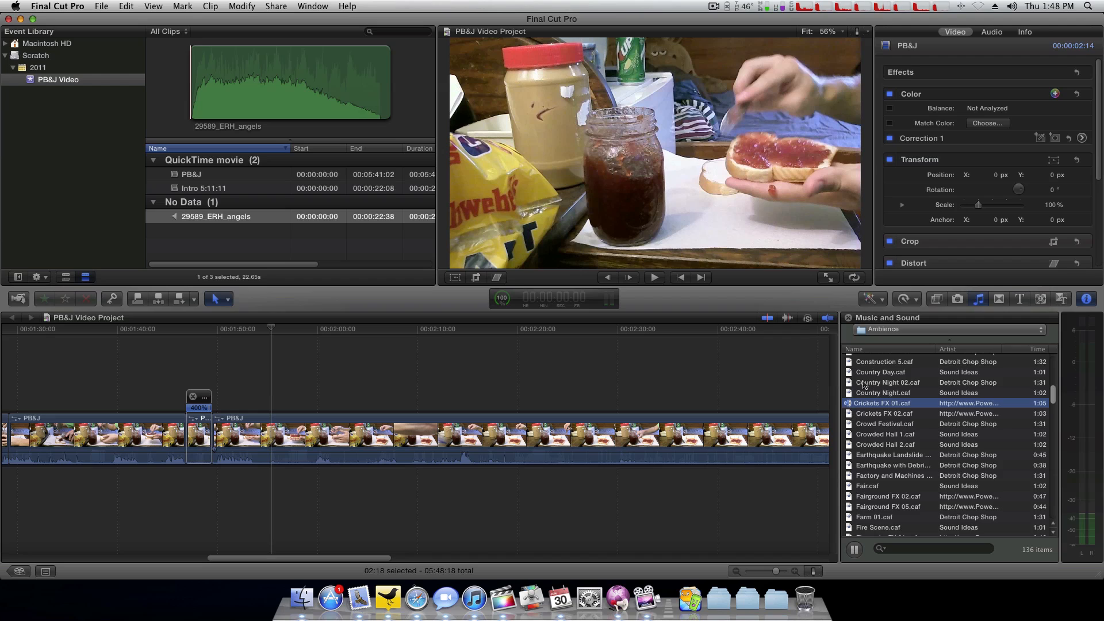
# Step: Continue through the Ambience sounds, previewing Fire Scene, Mall 01 and Marching Band
pyautogui.scroll(-3, 863, 384)
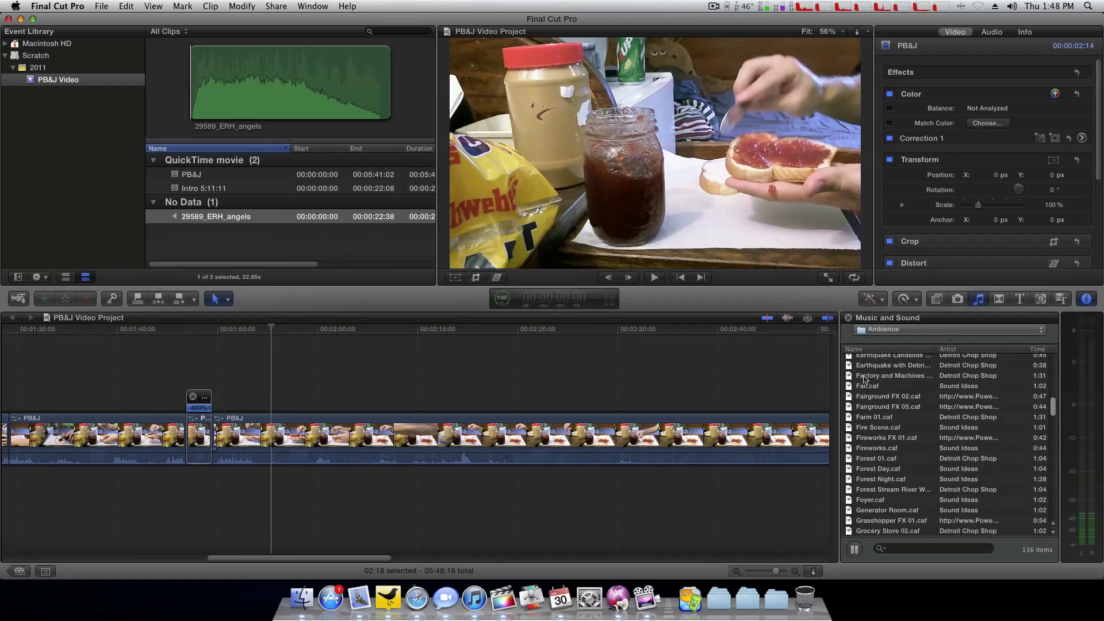
pyautogui.click(859, 430)
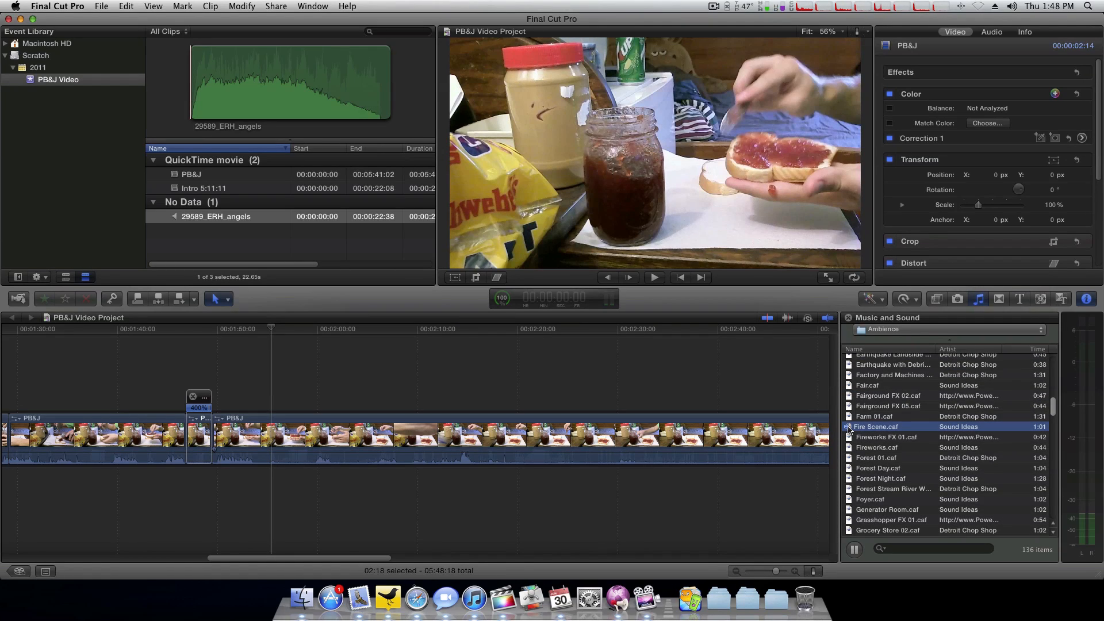
pyautogui.scroll(-5, 856, 443)
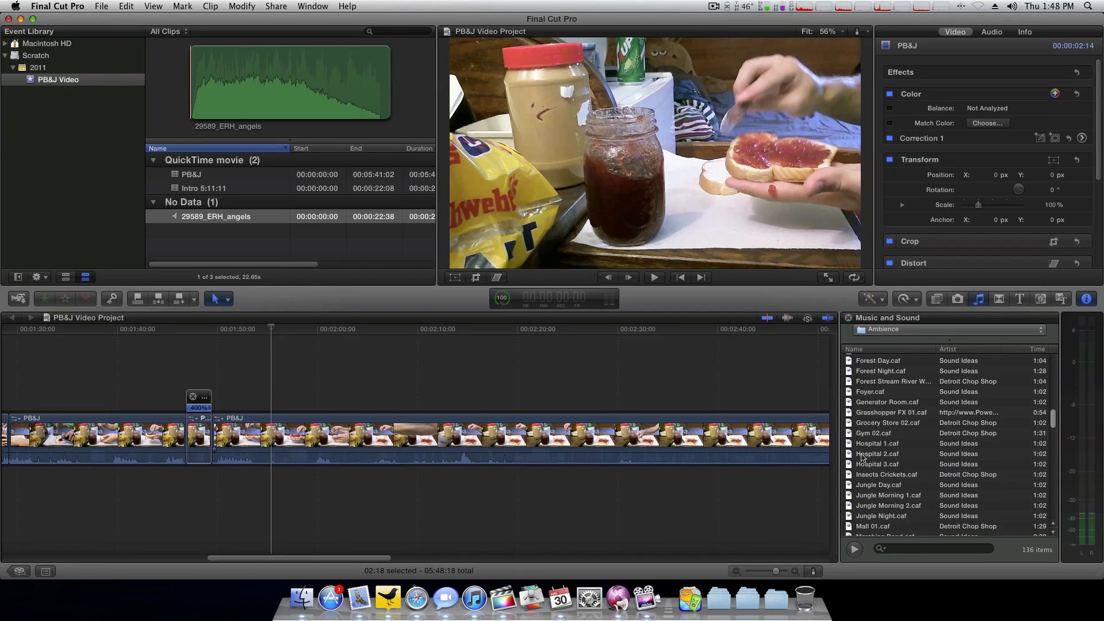
pyautogui.click(862, 472)
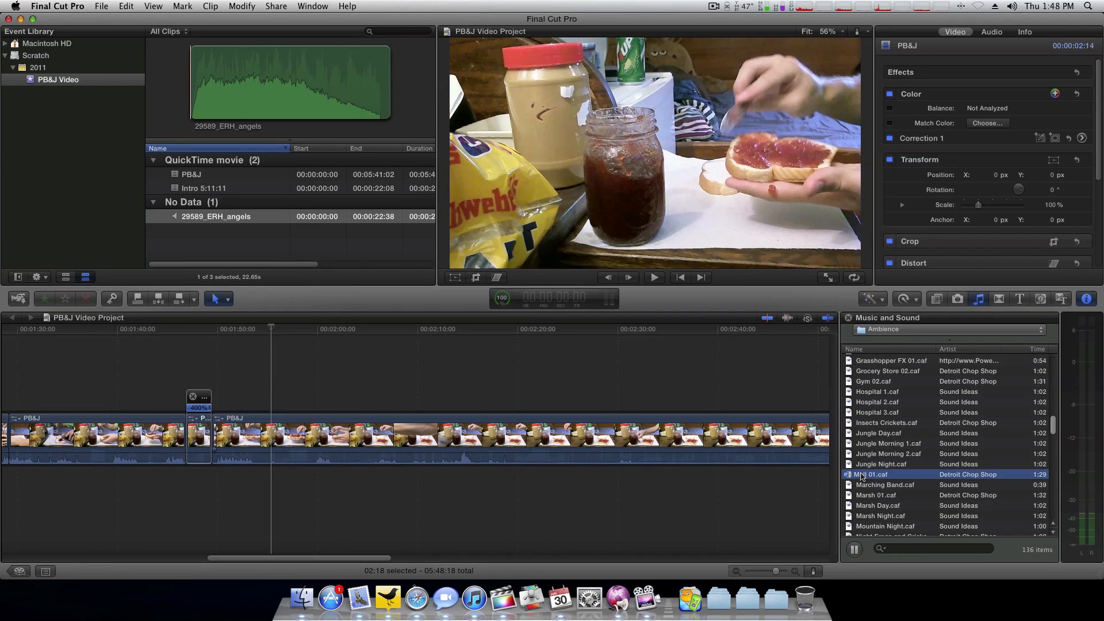
pyautogui.scroll(-2, 862, 477)
pyautogui.click(861, 449)
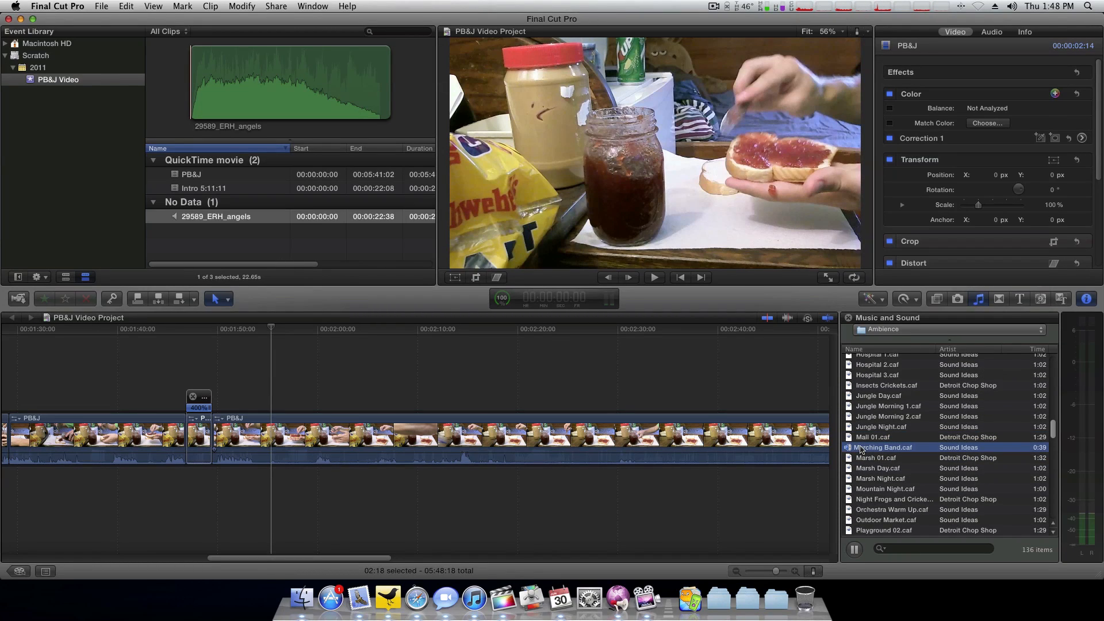
# Step: Look through the rest of the Ambience sounds, preview Table and Wind Haunted, and stop the playback
pyautogui.scroll(-3, 862, 450)
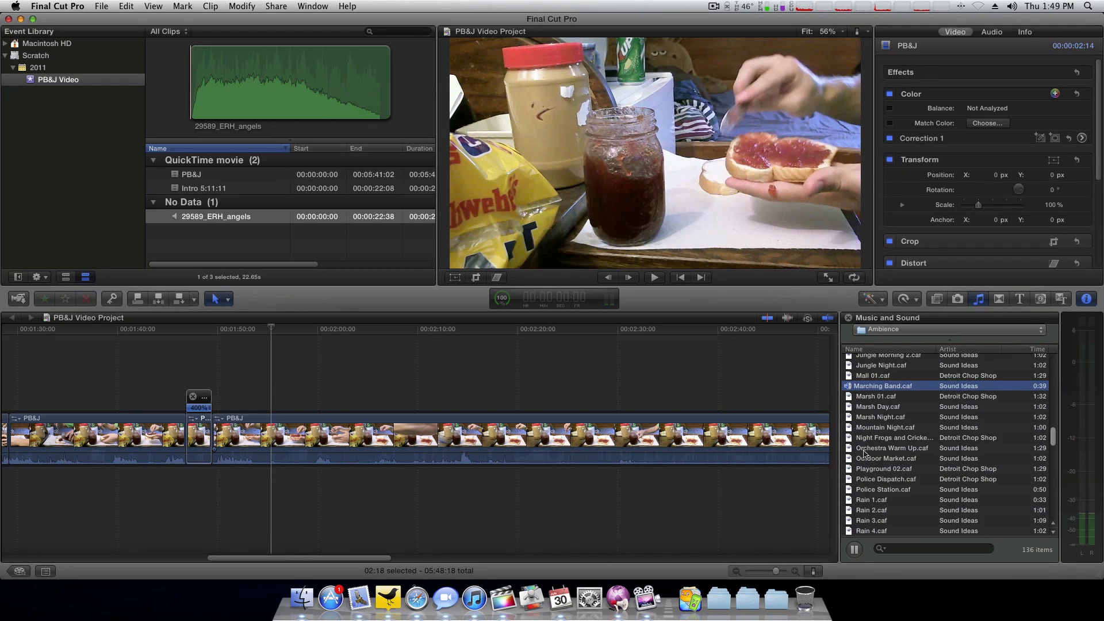
pyautogui.scroll(-5, 861, 442)
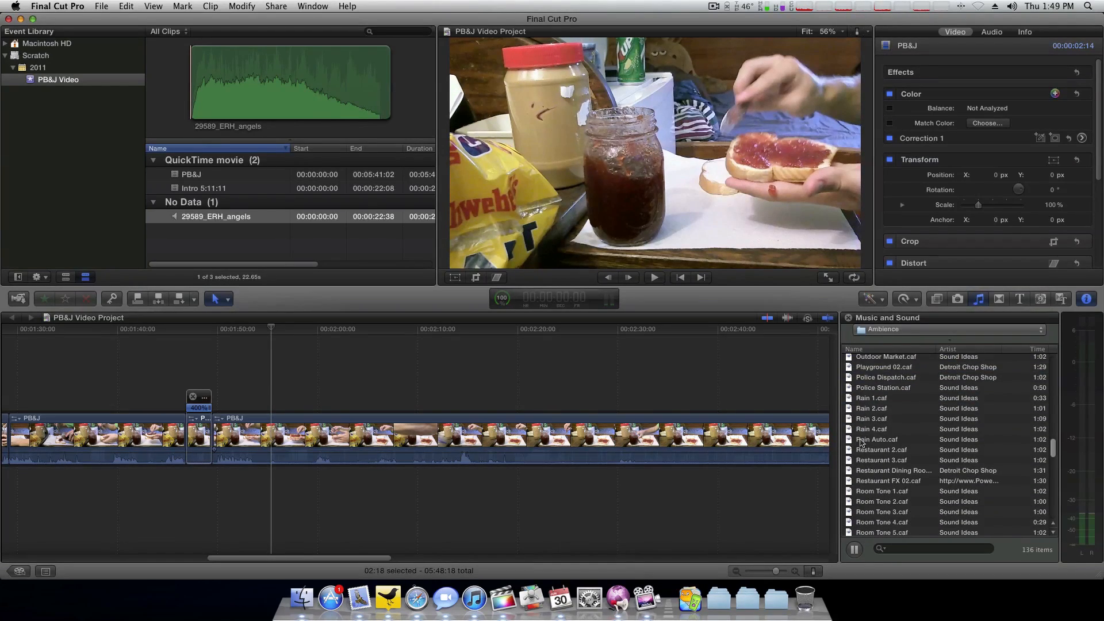
pyautogui.scroll(-3, 861, 442)
pyautogui.scroll(-3, 866, 485)
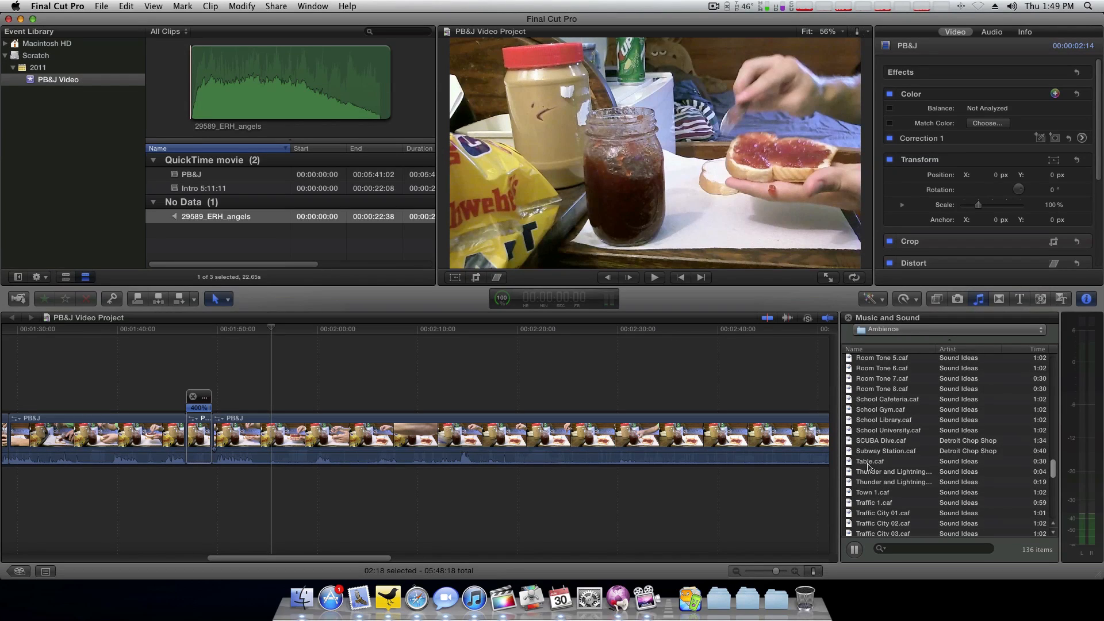
pyautogui.click(868, 461)
pyautogui.click(867, 443)
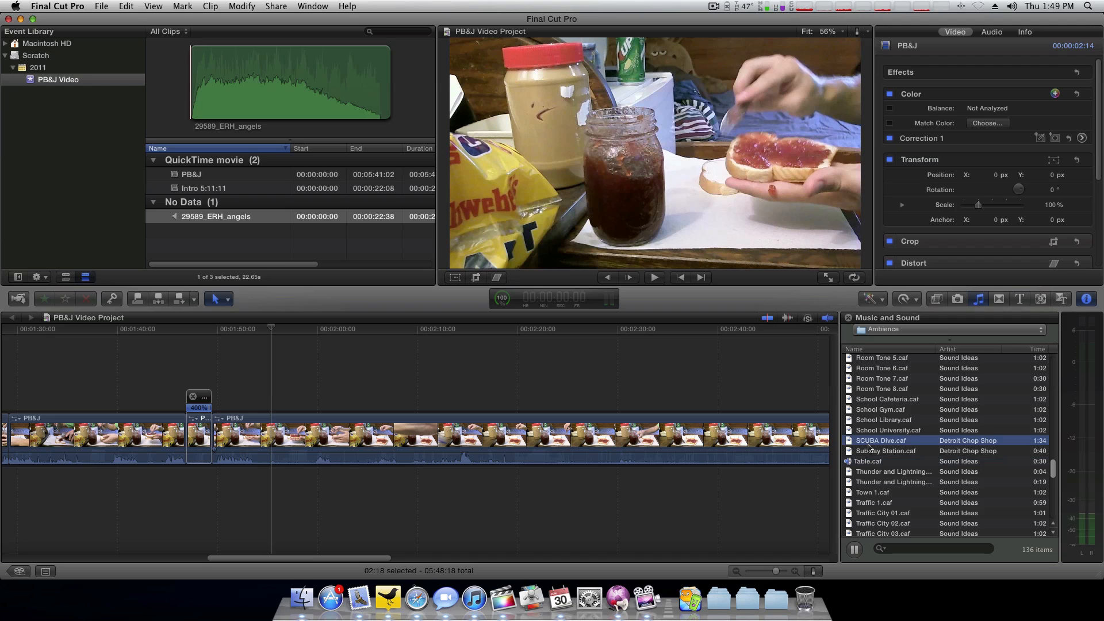
pyautogui.scroll(-4, 867, 452)
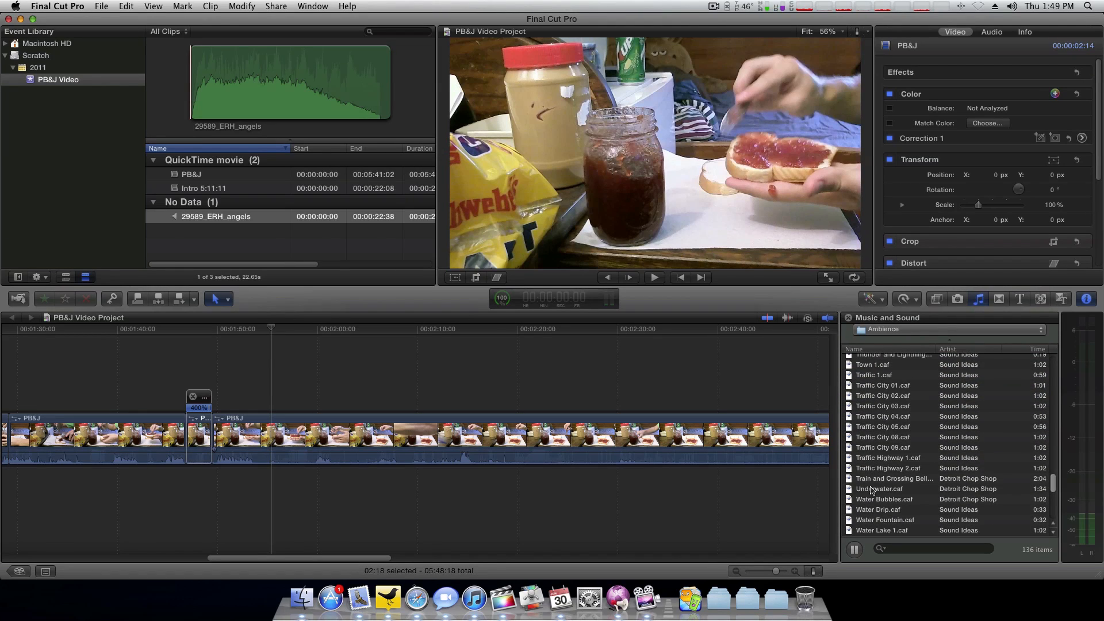
pyautogui.scroll(-7, 875, 516)
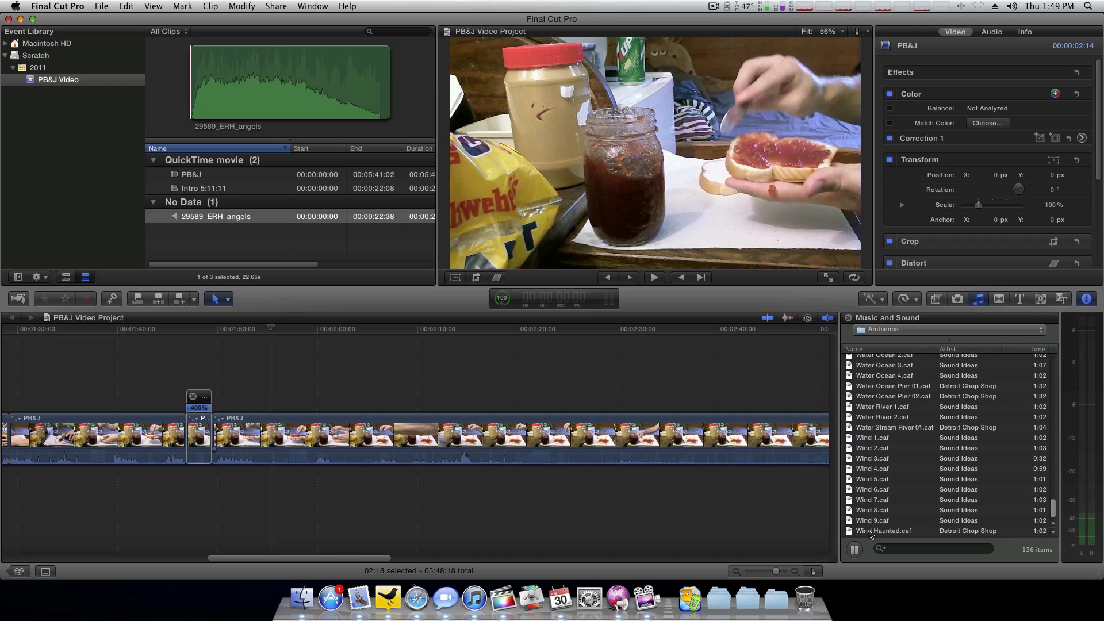
pyautogui.click(870, 531)
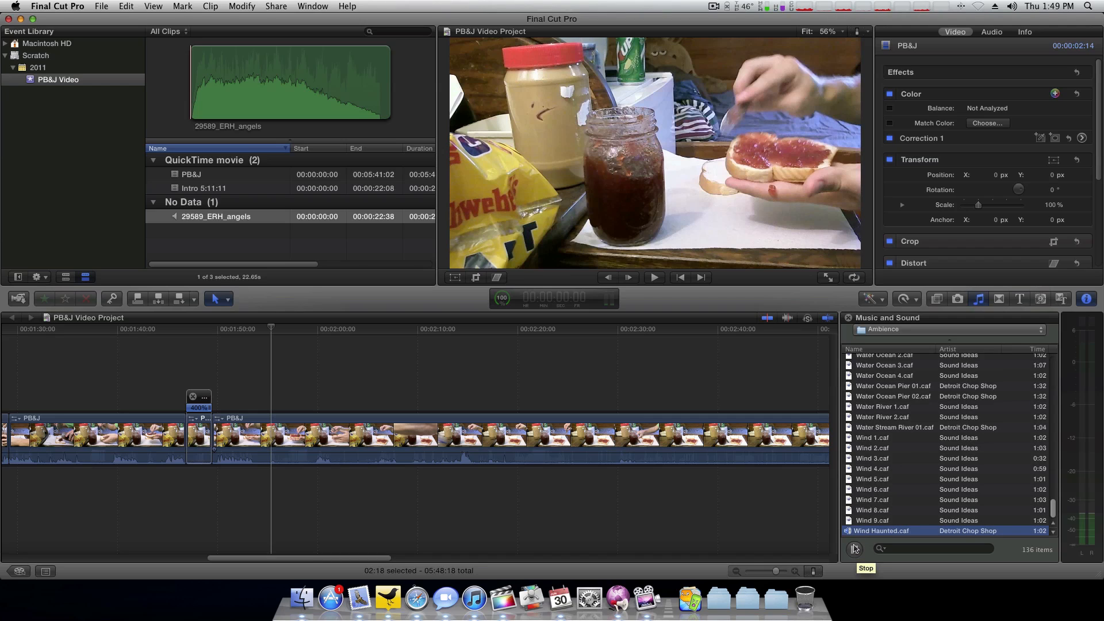
pyautogui.click(856, 550)
# Step: Switch to the Work/Home sound effects and preview the Mining sound
pyautogui.click(923, 332)
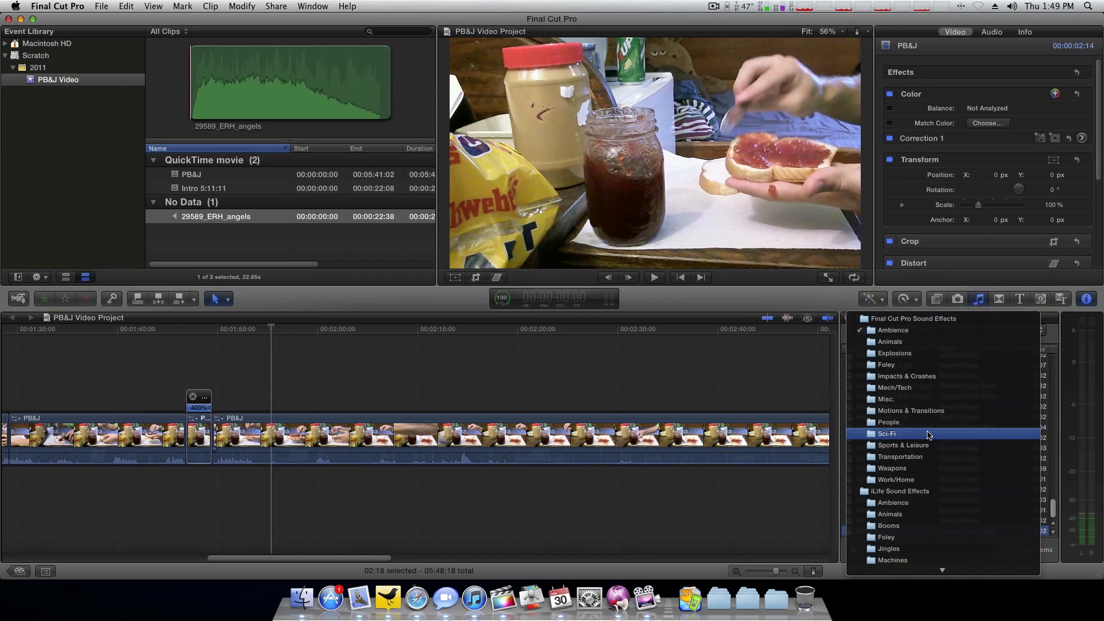
pyautogui.click(895, 481)
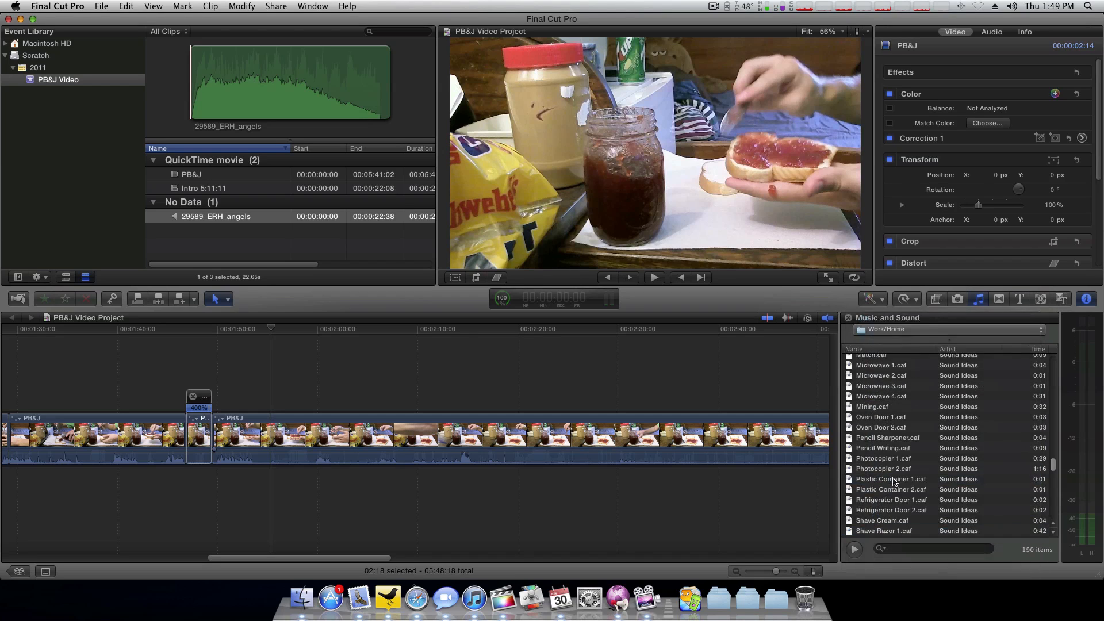
pyautogui.doubleClick(864, 408)
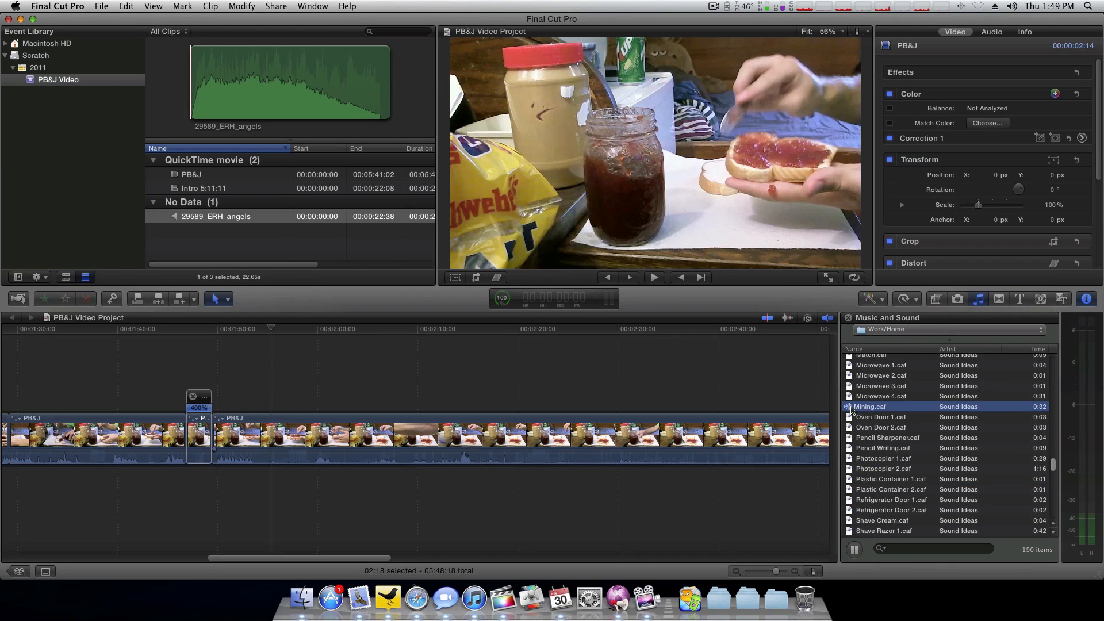
# Step: Go through the Work/Home sound effects, previewing Microwave 3, Styrofoam Container 1 and Switch 2
pyautogui.doubleClick(857, 390)
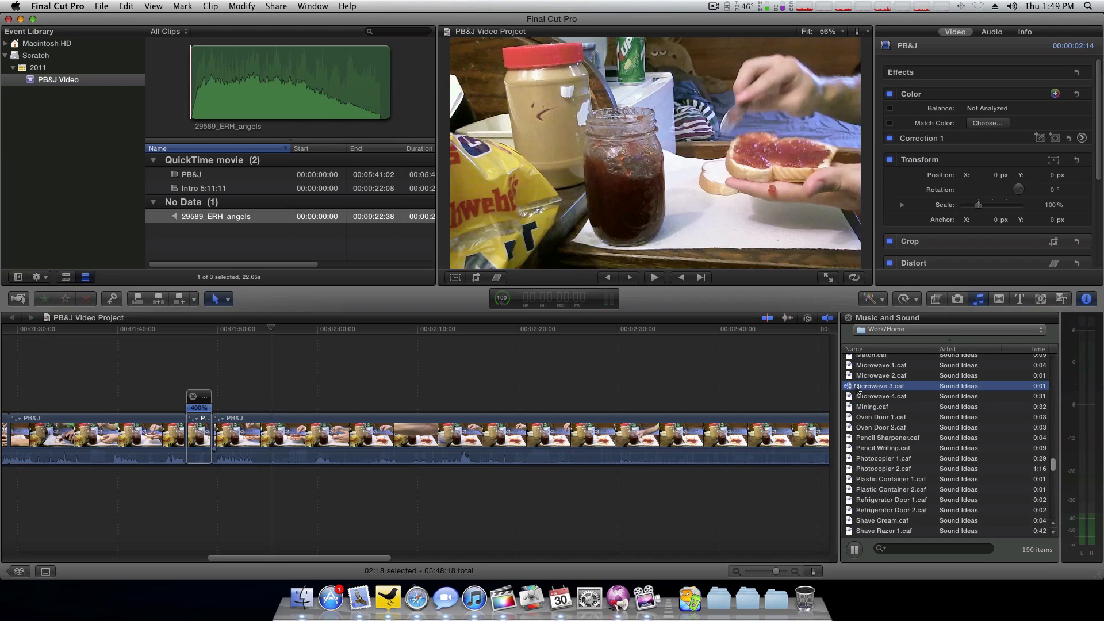
pyautogui.scroll(-6, 863, 414)
pyautogui.doubleClick(854, 439)
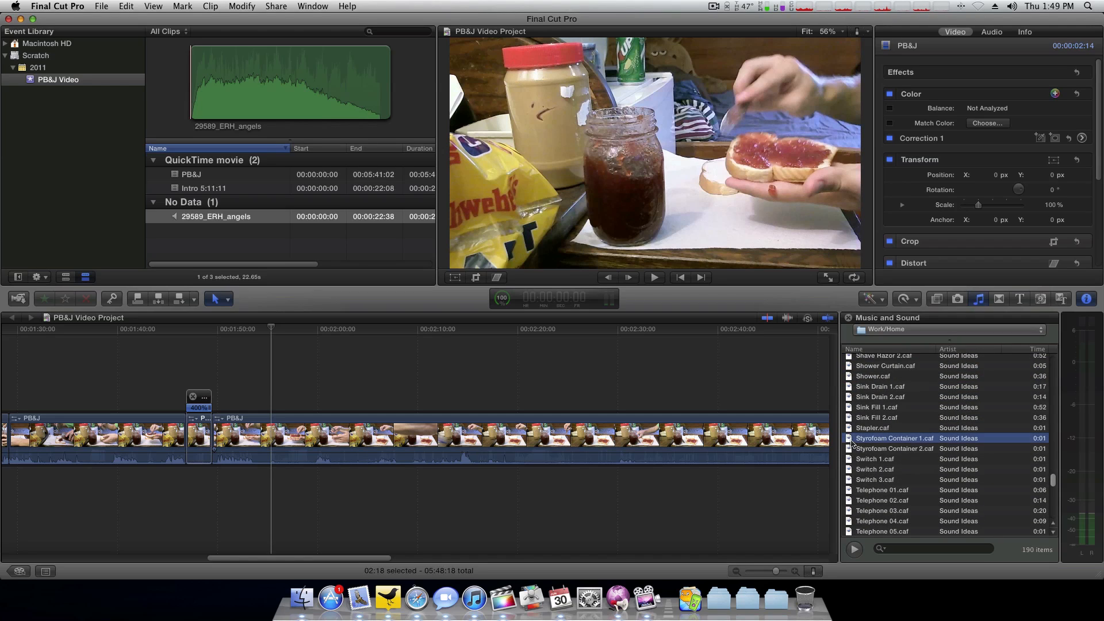
pyautogui.doubleClick(850, 470)
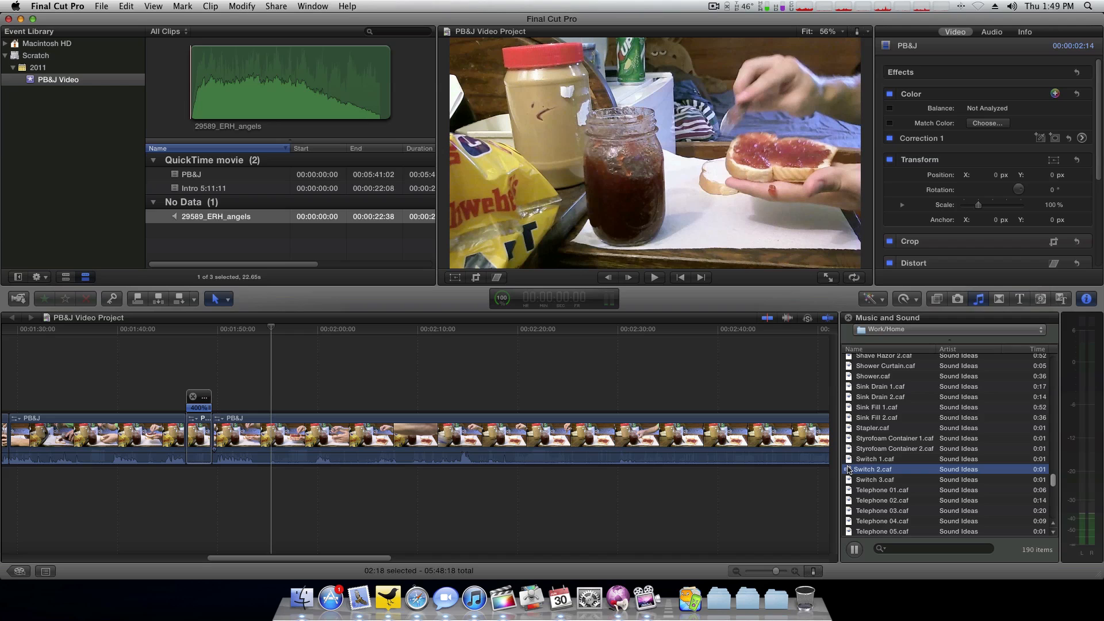
pyautogui.scroll(-10, 850, 472)
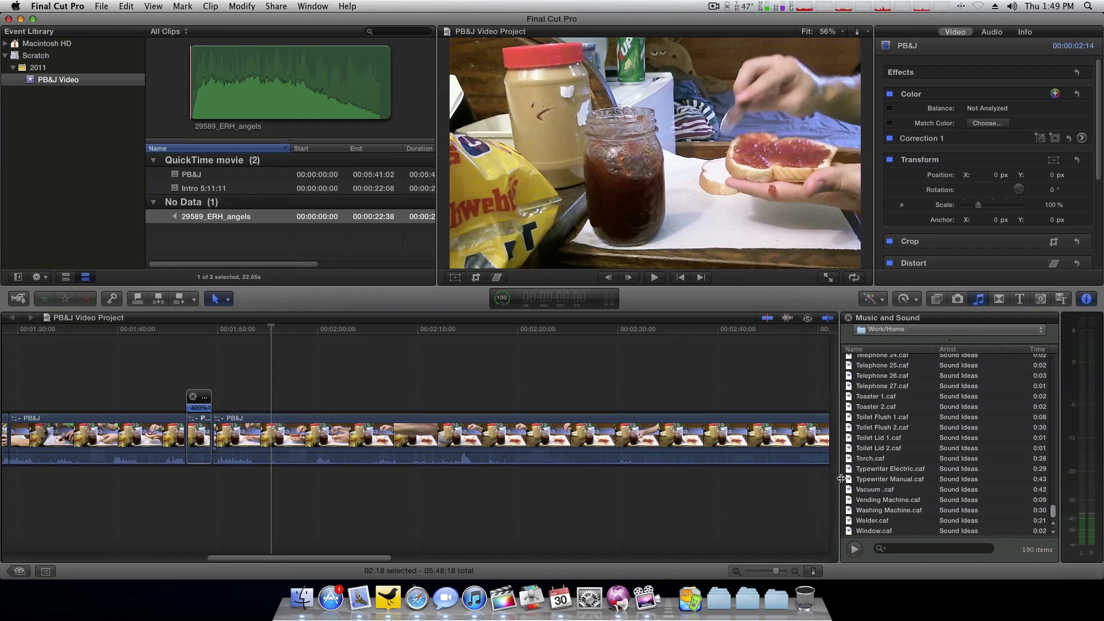
# Step: Preview the Vending Machine, Toilet Lid 2, Toilet Flush 2 and Telephone 27 sounds
pyautogui.doubleClick(850, 500)
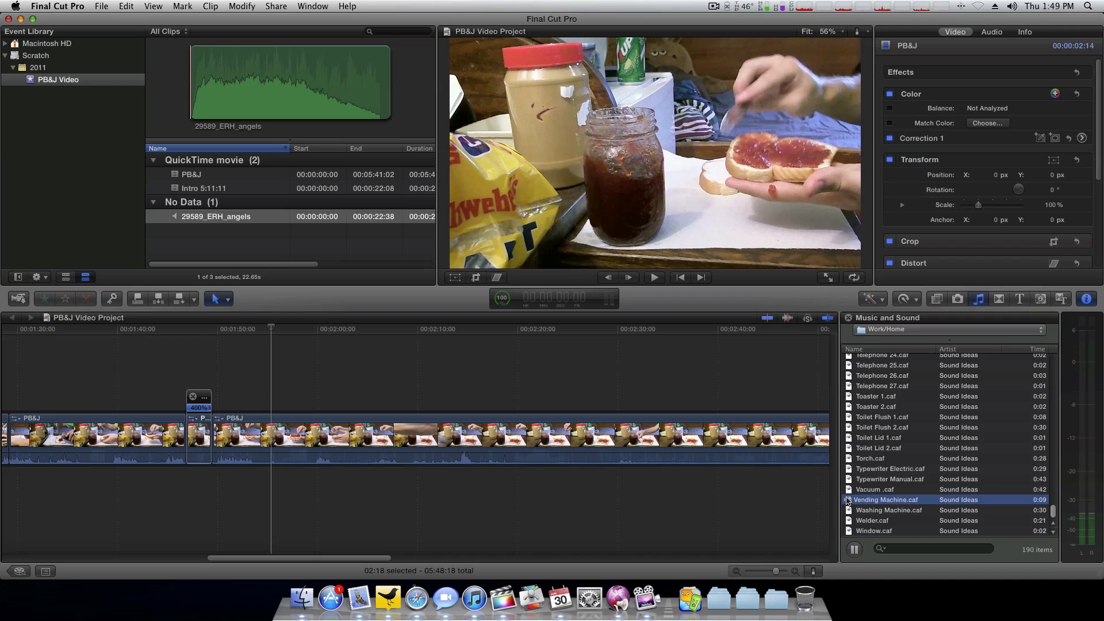
pyautogui.doubleClick(849, 449)
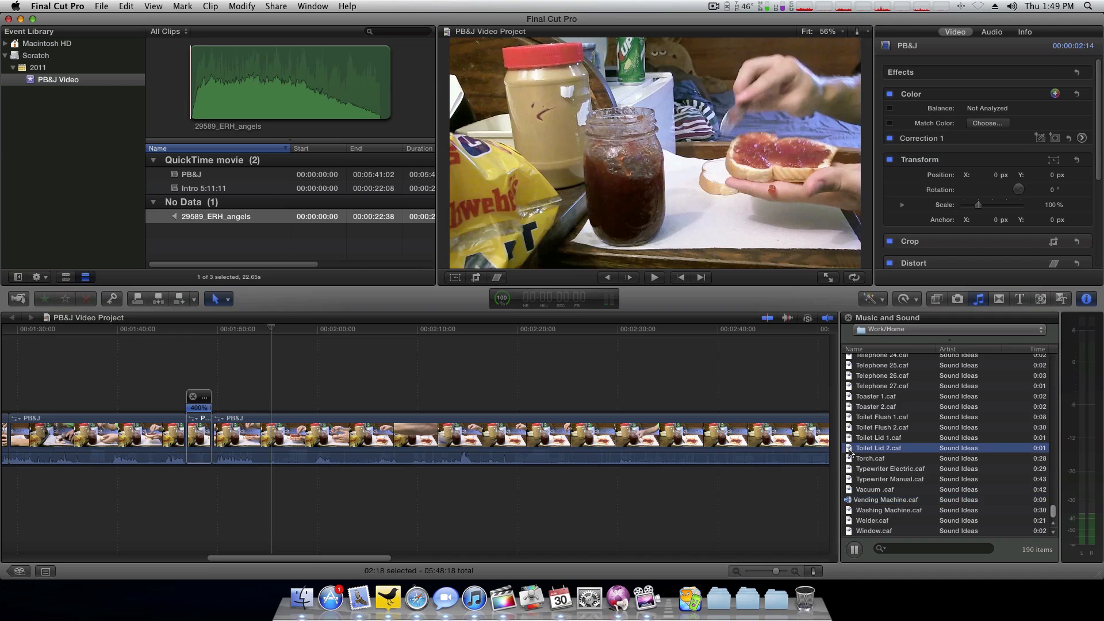
pyautogui.doubleClick(851, 428)
pyautogui.scroll(8, 851, 431)
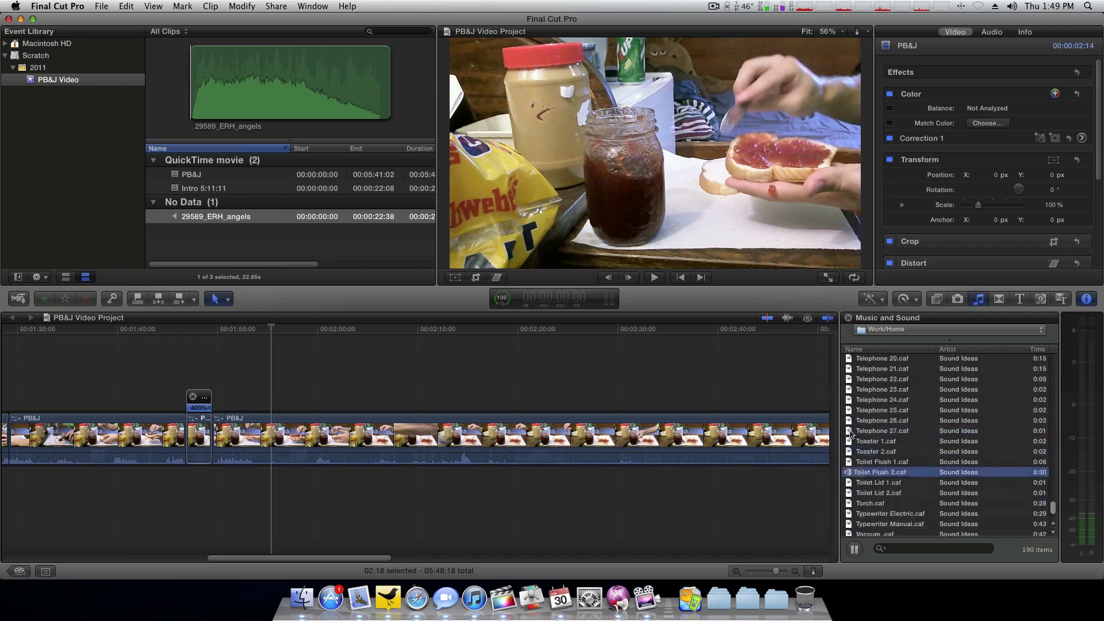
pyautogui.doubleClick(851, 430)
# Step: Preview Gas Station Bell and look back through the Work/Home sounds to the start of the list
pyautogui.scroll(15, 851, 434)
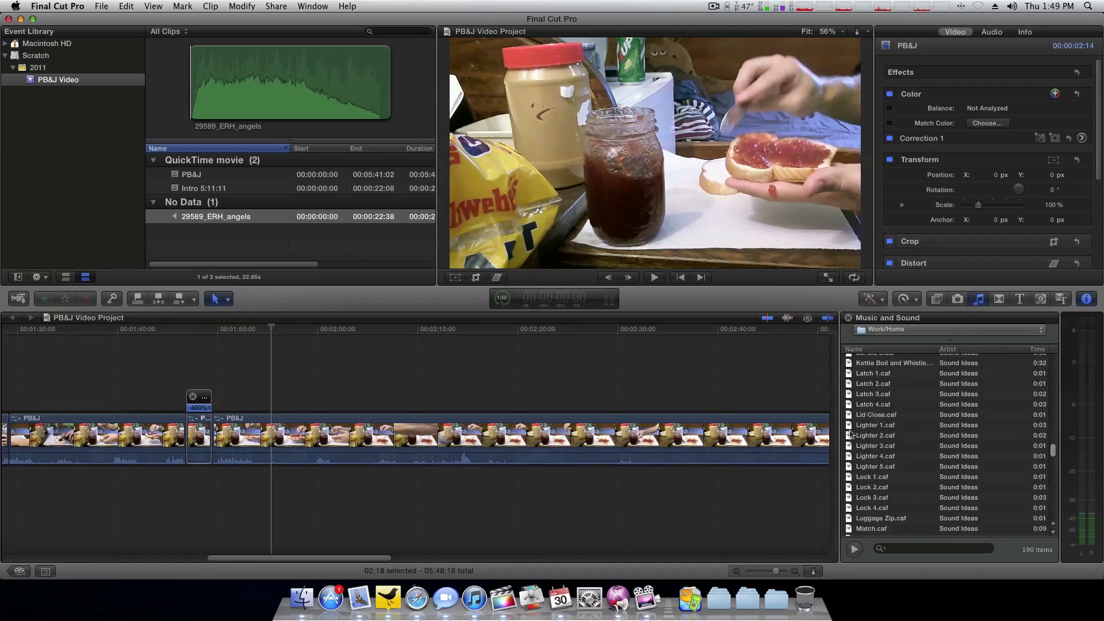
pyautogui.doubleClick(848, 394)
pyautogui.scroll(5, 849, 397)
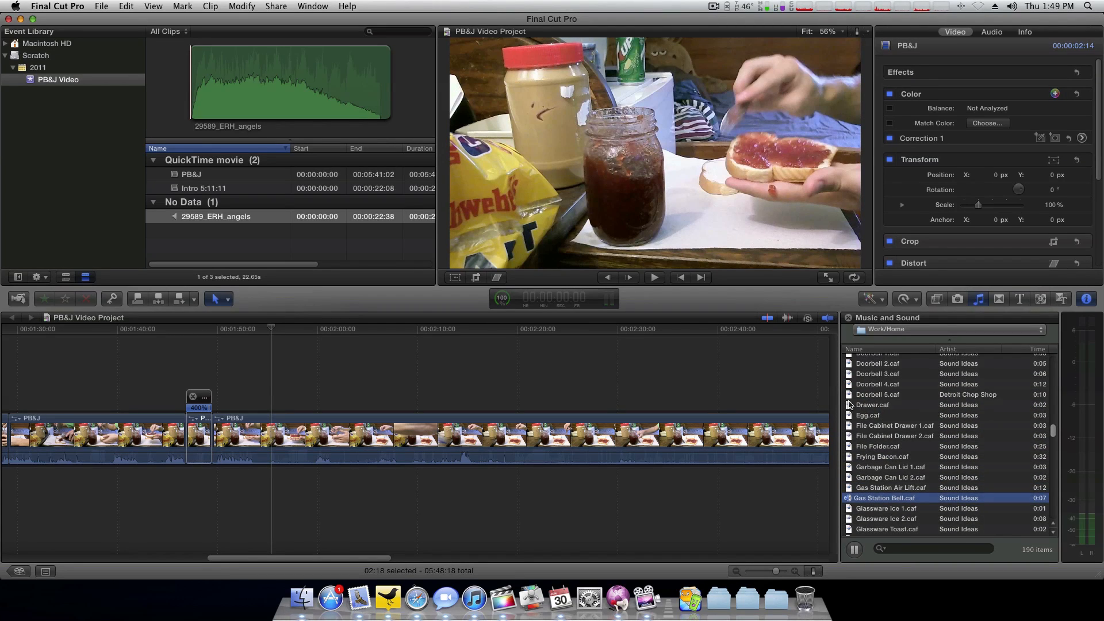
pyautogui.scroll(10, 850, 405)
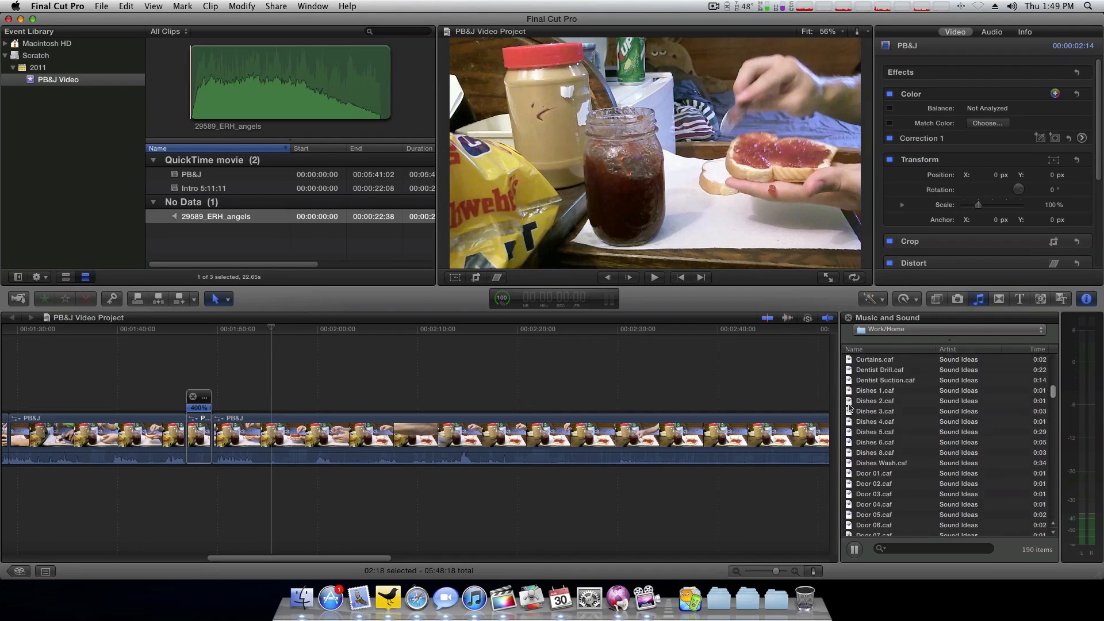
pyautogui.scroll(4, 850, 407)
pyautogui.scroll(3, 851, 408)
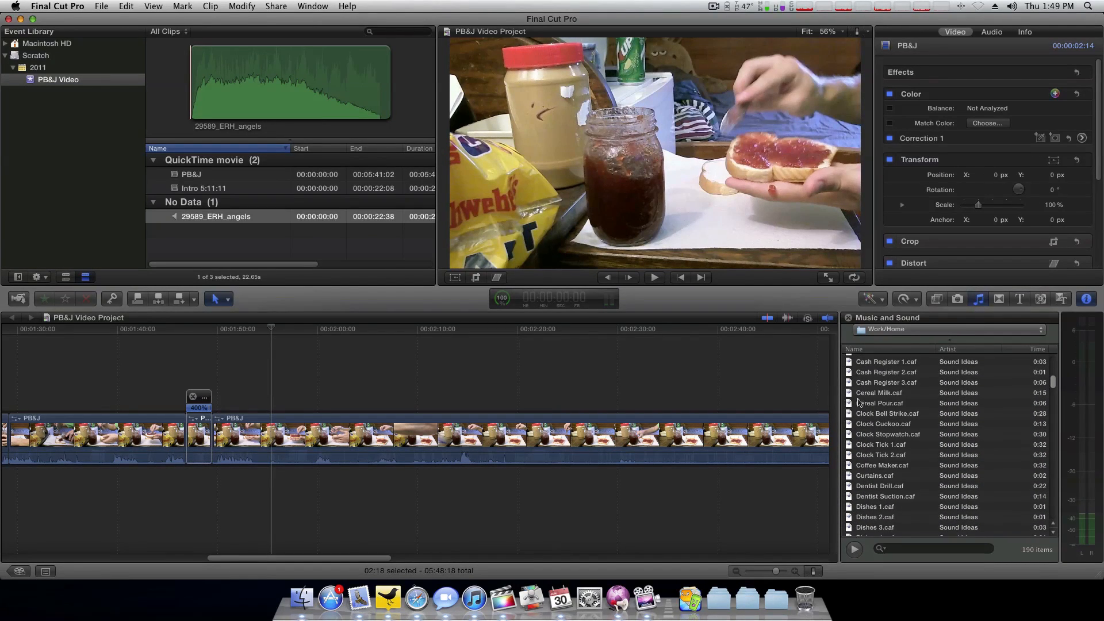
pyautogui.scroll(6, 855, 407)
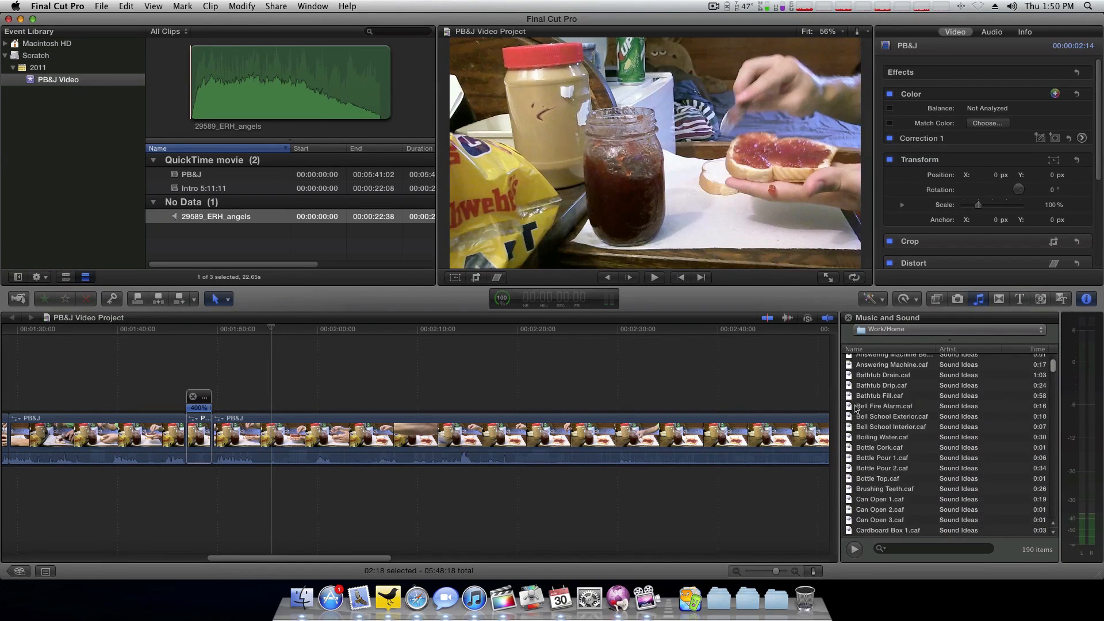
# Step: Switch to the Weapons sound effects and preview Gun Hand Cock, Sword 2, Military Battle Modern and Military Battle Vietnam
pyautogui.click(911, 329)
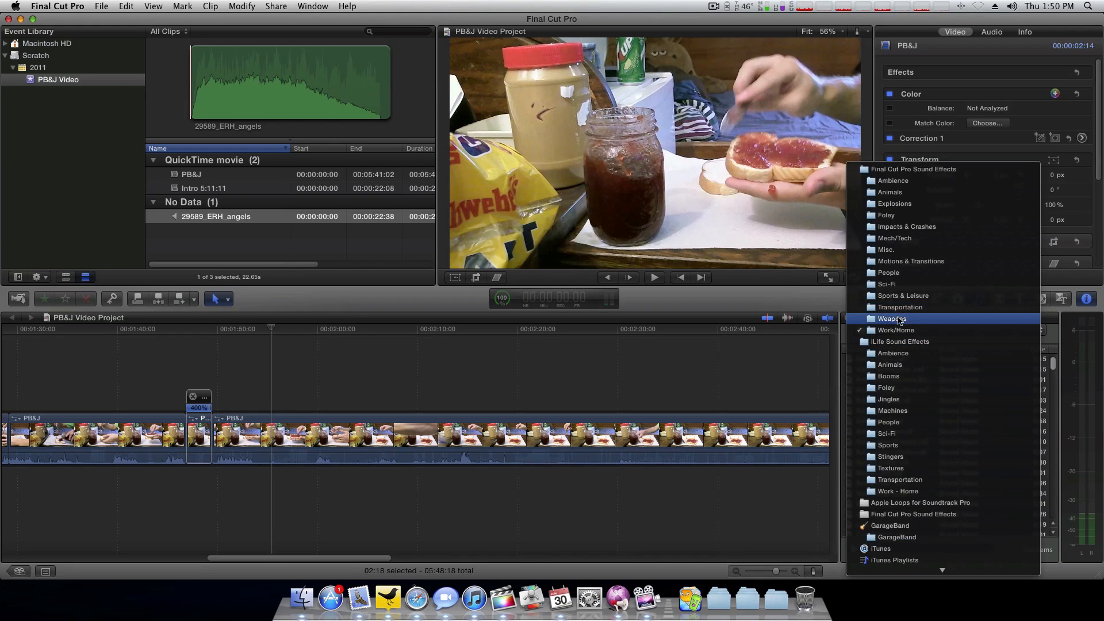
pyautogui.click(899, 320)
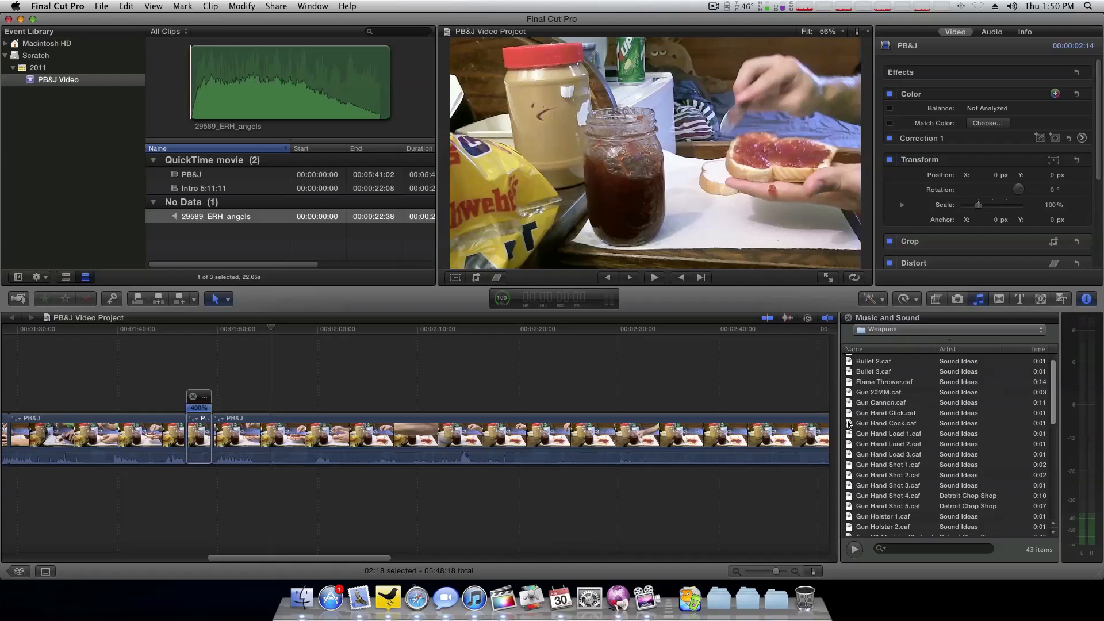
pyautogui.doubleClick(849, 422)
pyautogui.scroll(-10, 850, 424)
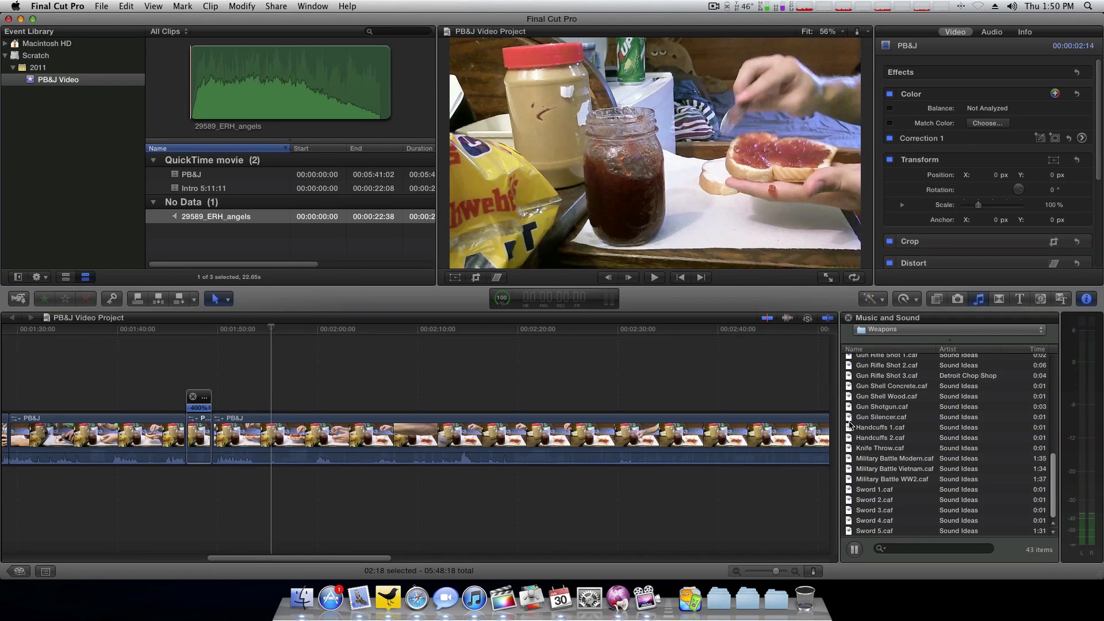
pyautogui.click(850, 498)
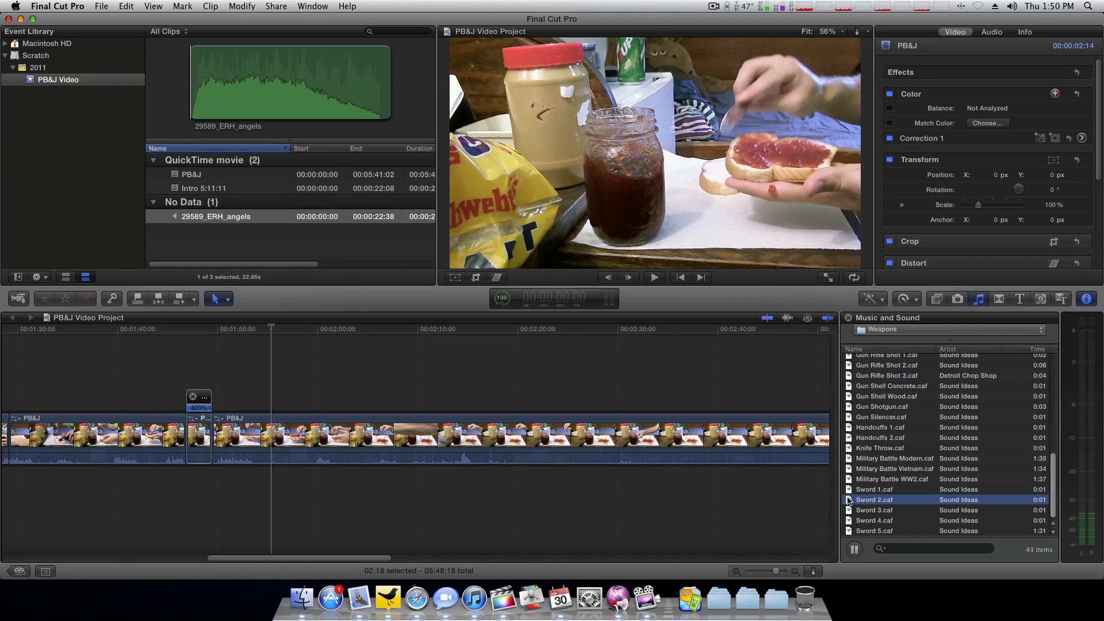
pyautogui.moveTo(849, 501); pyautogui.dragTo(849, 502)
pyautogui.click(850, 460)
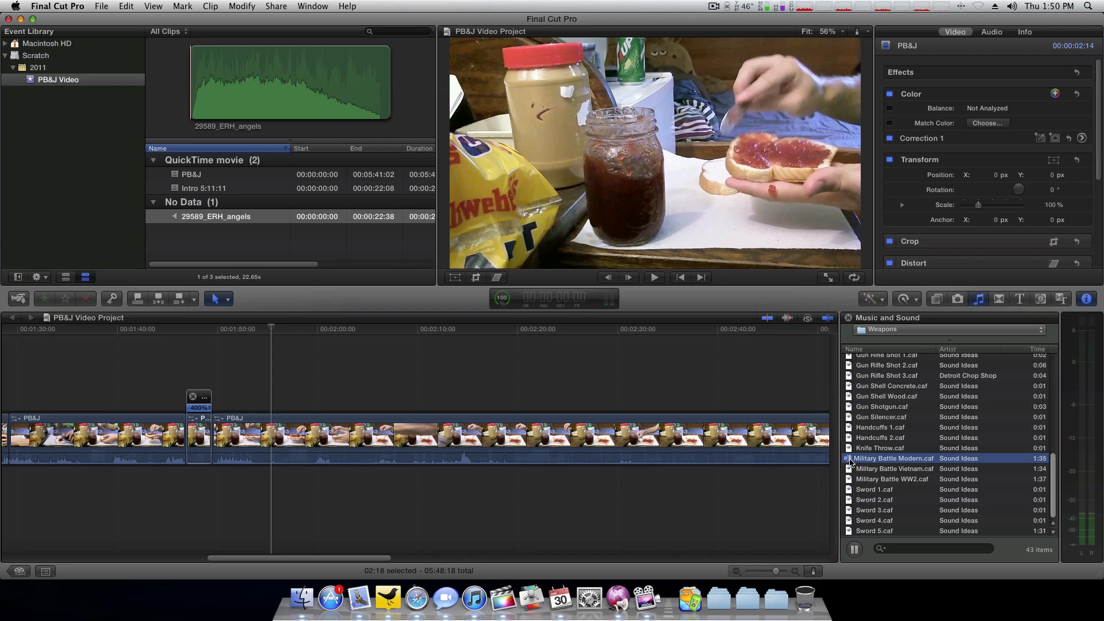
pyautogui.click(850, 469)
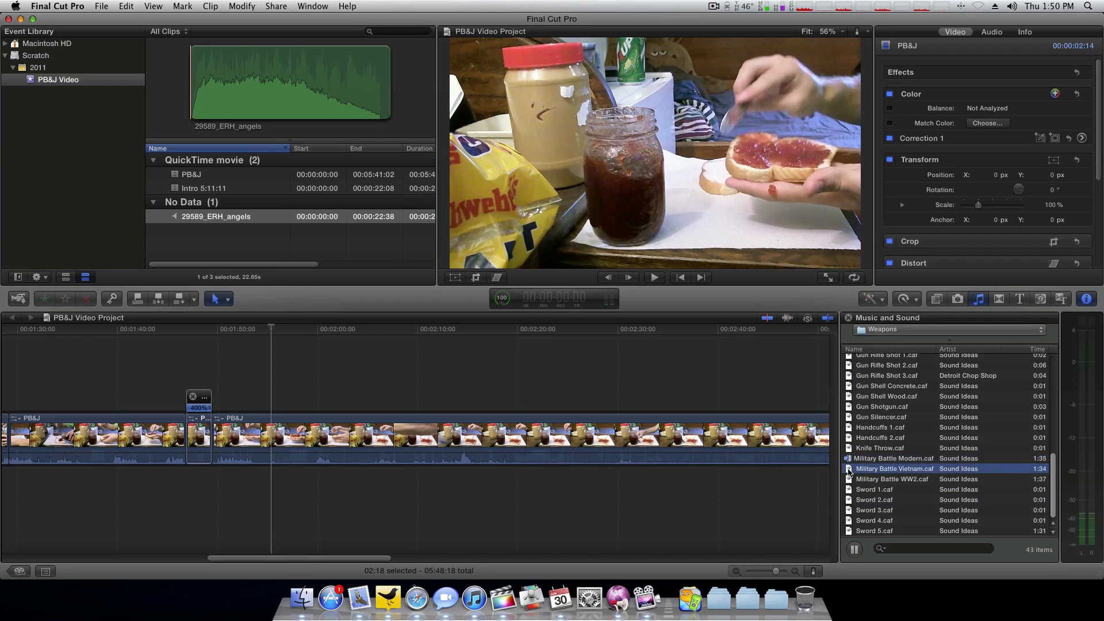
pyautogui.scroll(8, 850, 471)
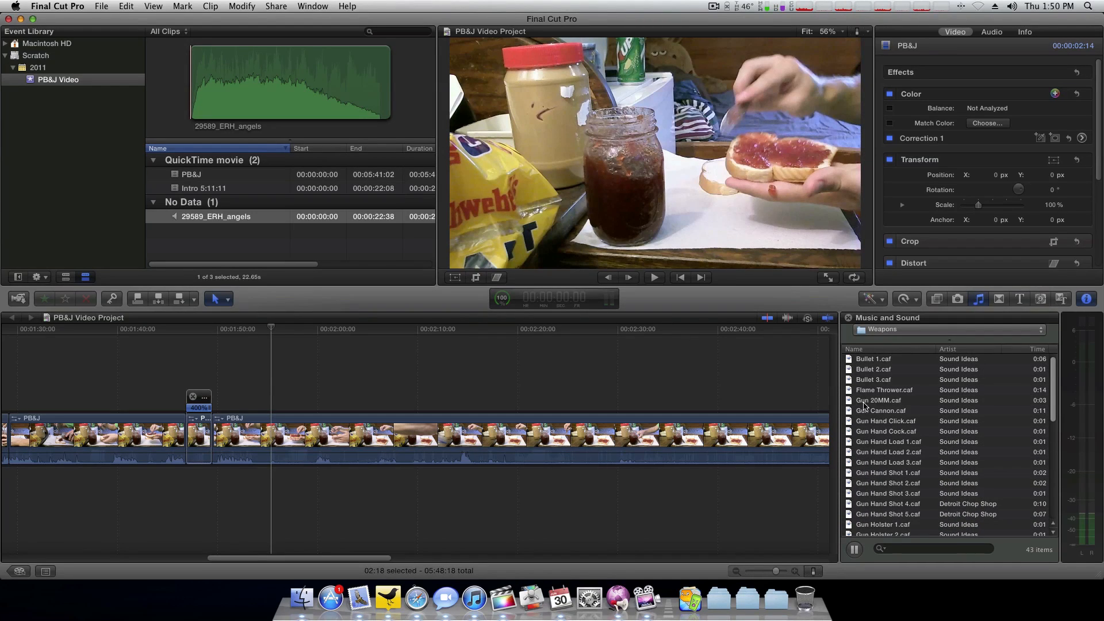
# Step: Return to the Ambience sound effects and preview Crickets FX 02 and Crickets FX 01
pyautogui.click(908, 332)
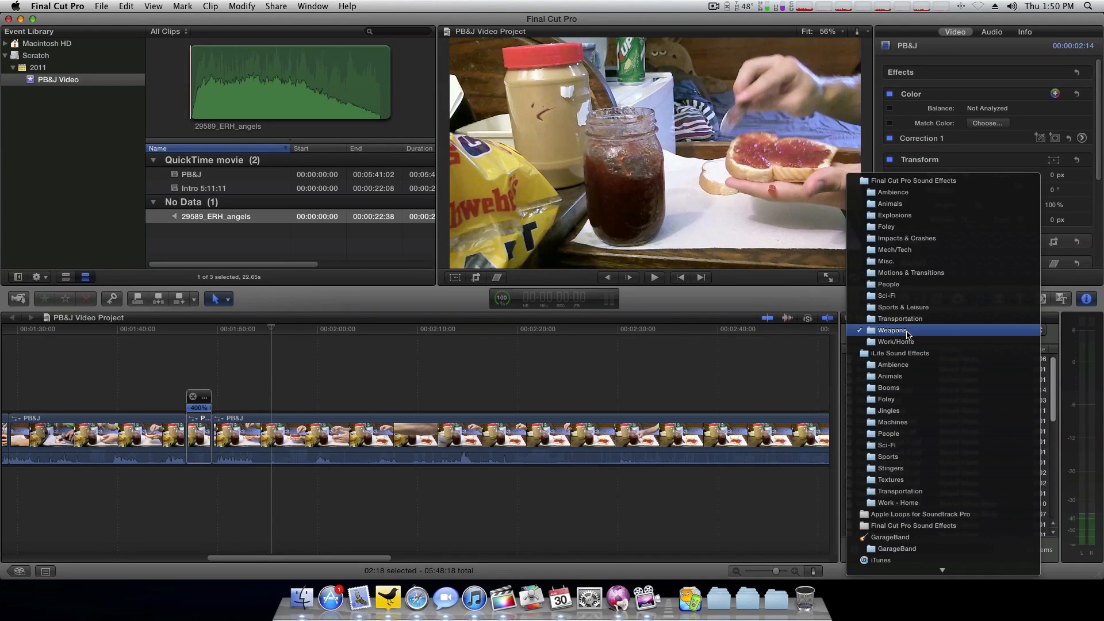
pyautogui.click(899, 203)
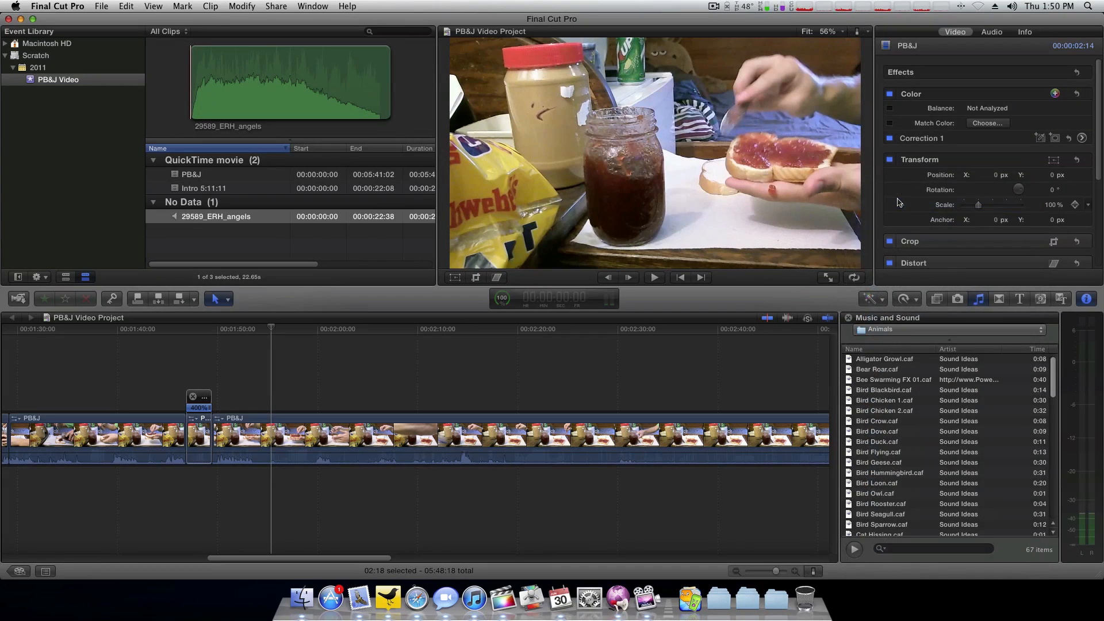
pyautogui.click(902, 332)
pyautogui.click(899, 319)
pyautogui.scroll(-5, 901, 395)
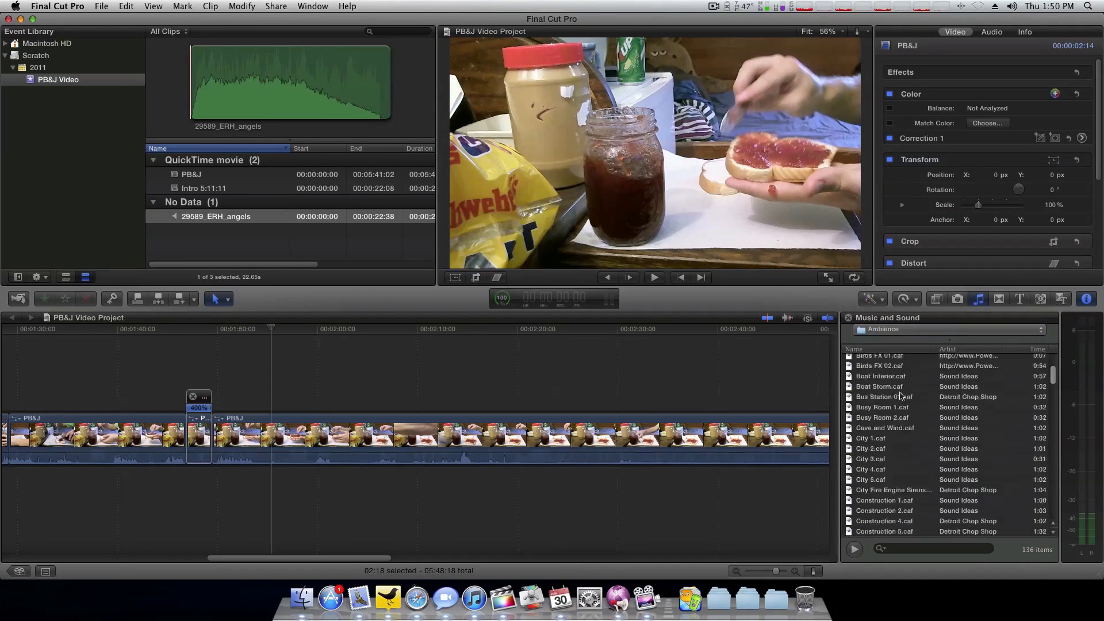
pyautogui.scroll(-2, 901, 394)
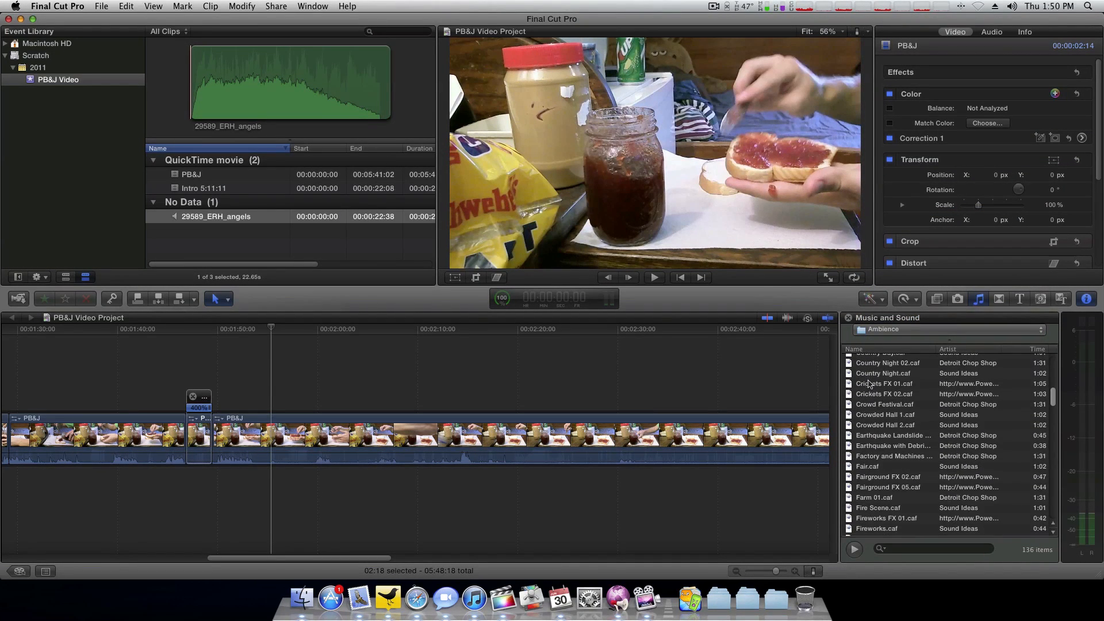
pyautogui.doubleClick(871, 393)
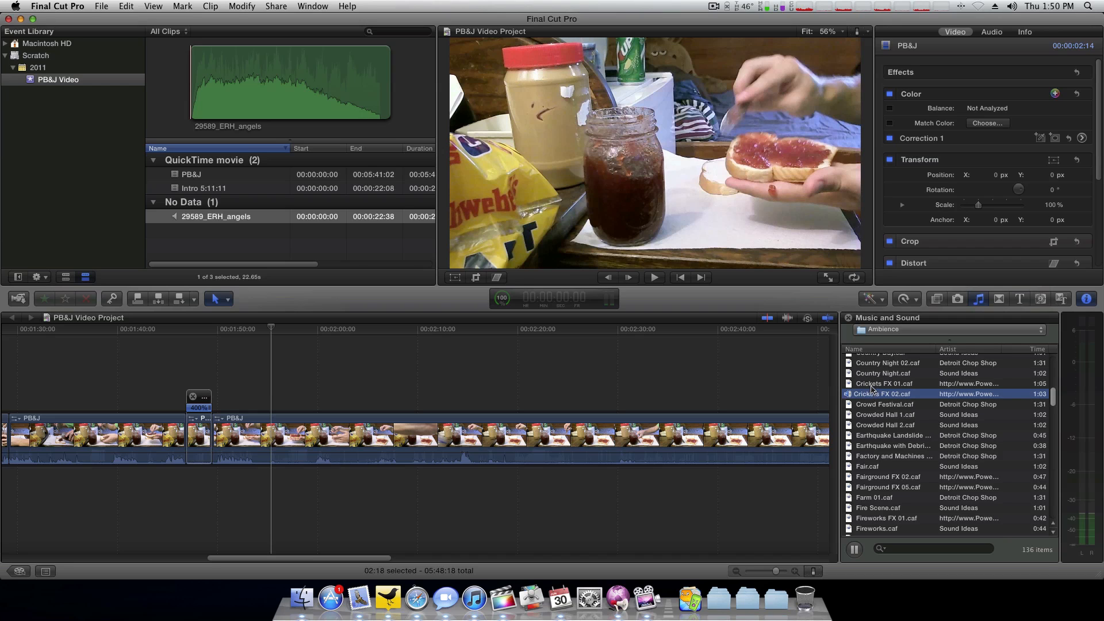
pyautogui.doubleClick(872, 385)
# Step: Add Crickets FX 02 beneath the 400% jelly-spreading segment, trim it to the segment's length, and play the section back
pyautogui.click(867, 394)
pyautogui.moveTo(867, 394); pyautogui.dragTo(191, 490)
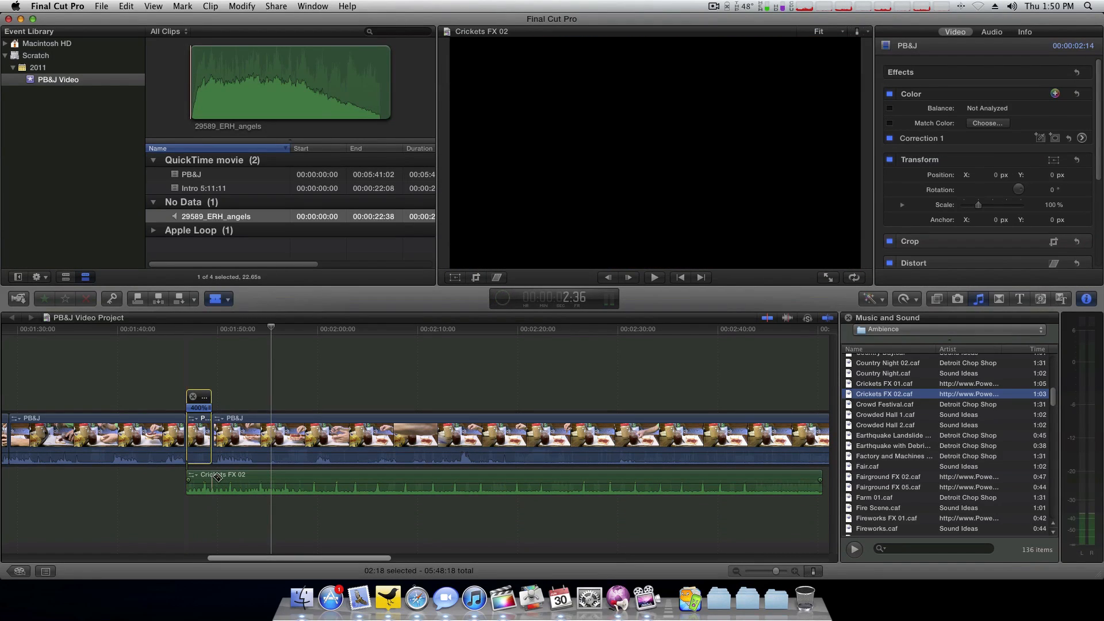
pyautogui.click(213, 476)
pyautogui.press('a')
pyautogui.click(232, 481)
pyautogui.press('Delete')
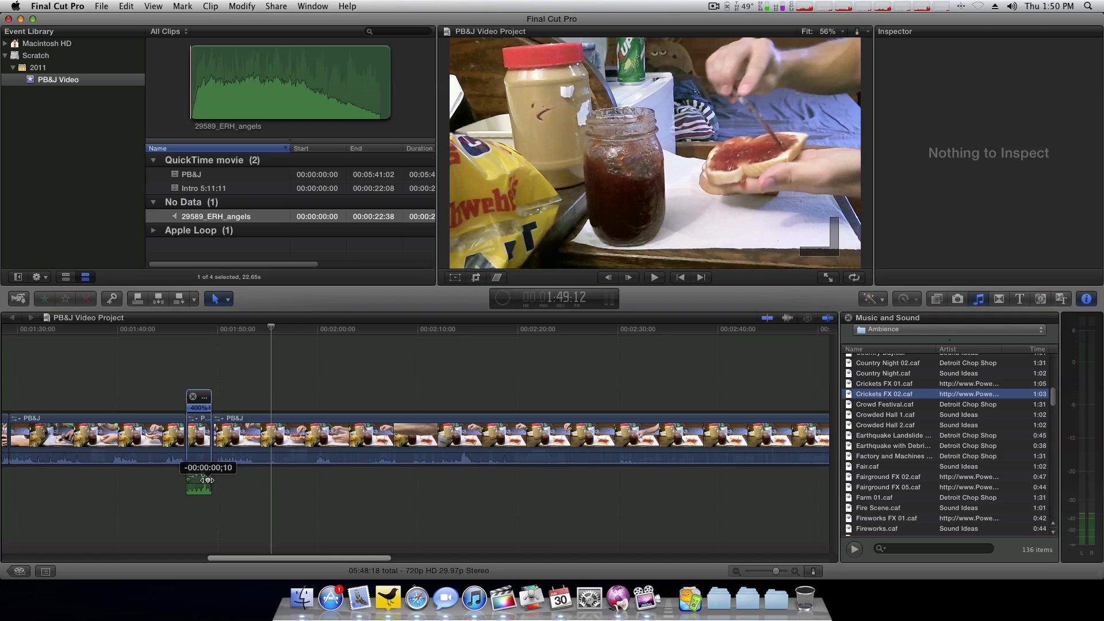
pyautogui.press('space')
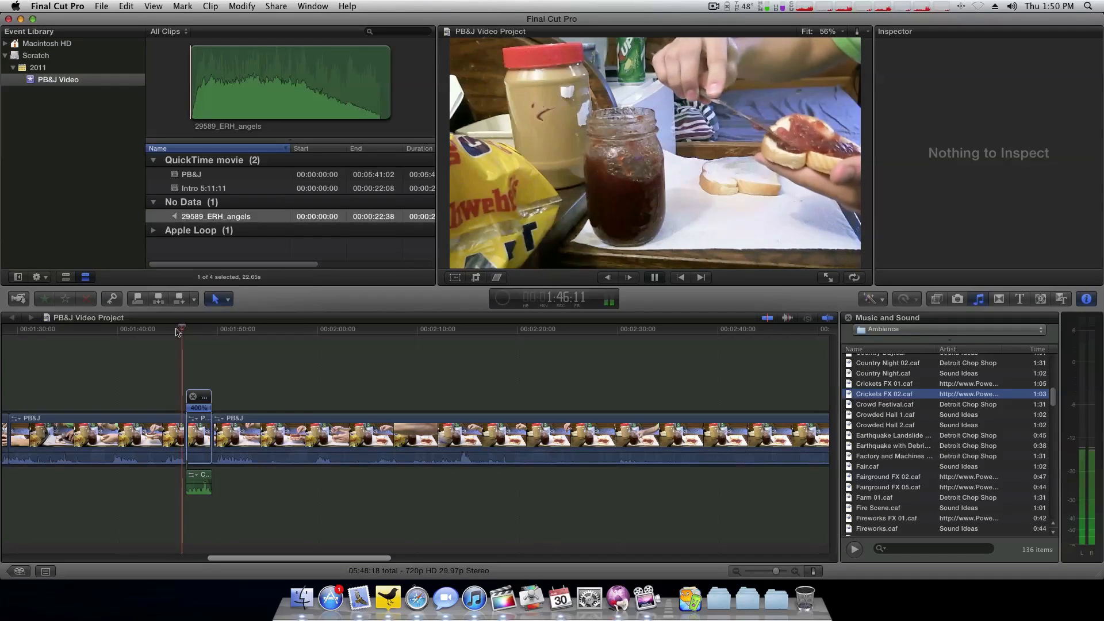
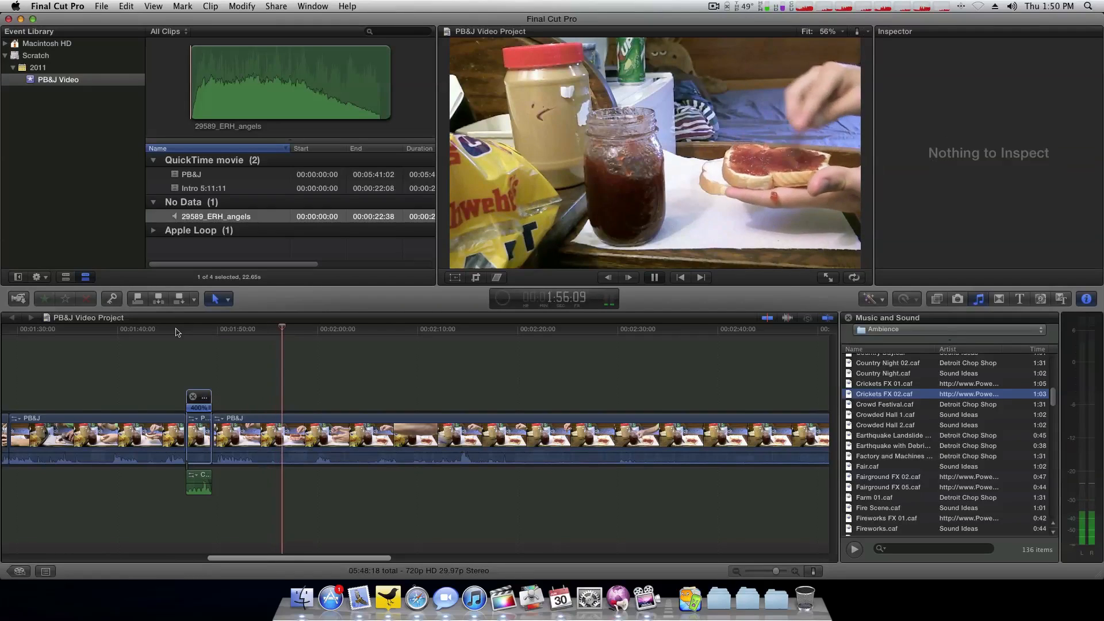
pyautogui.press('space')
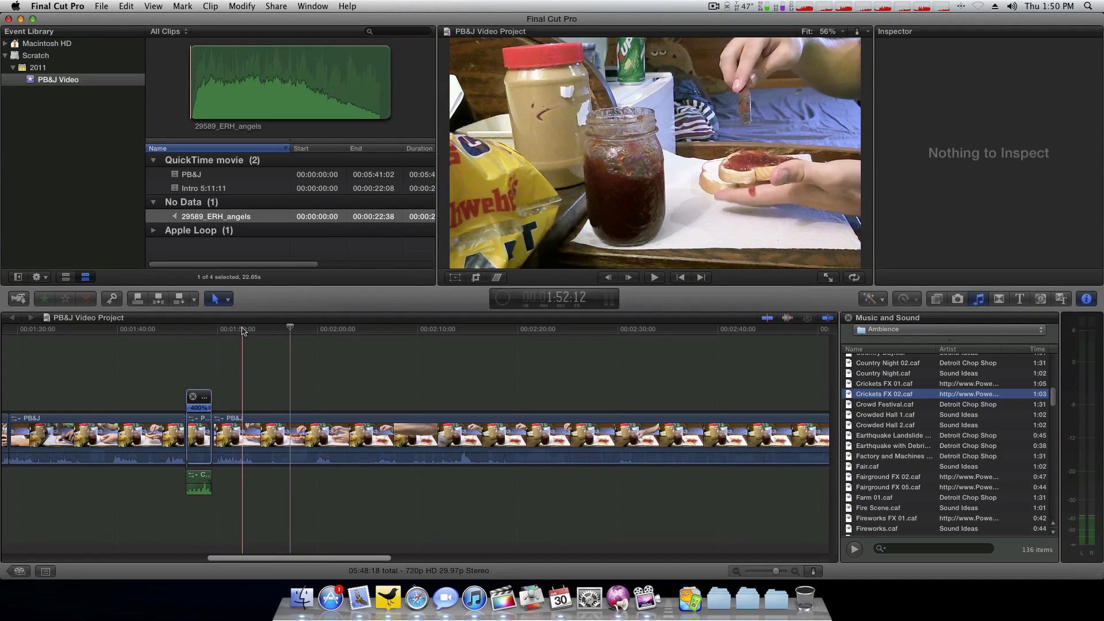
# Step: Blade the PB&J clip after the 400% segment at 1:53:21 and about 5 seconds further on
pyautogui.click(255, 331)
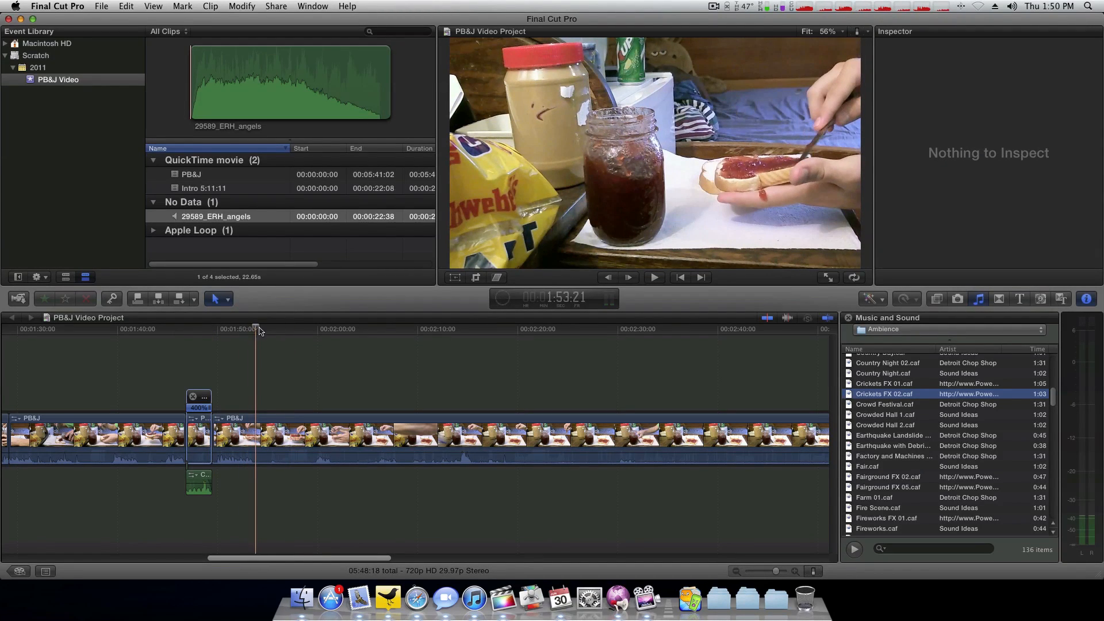
pyautogui.press('b')
pyautogui.click(255, 431)
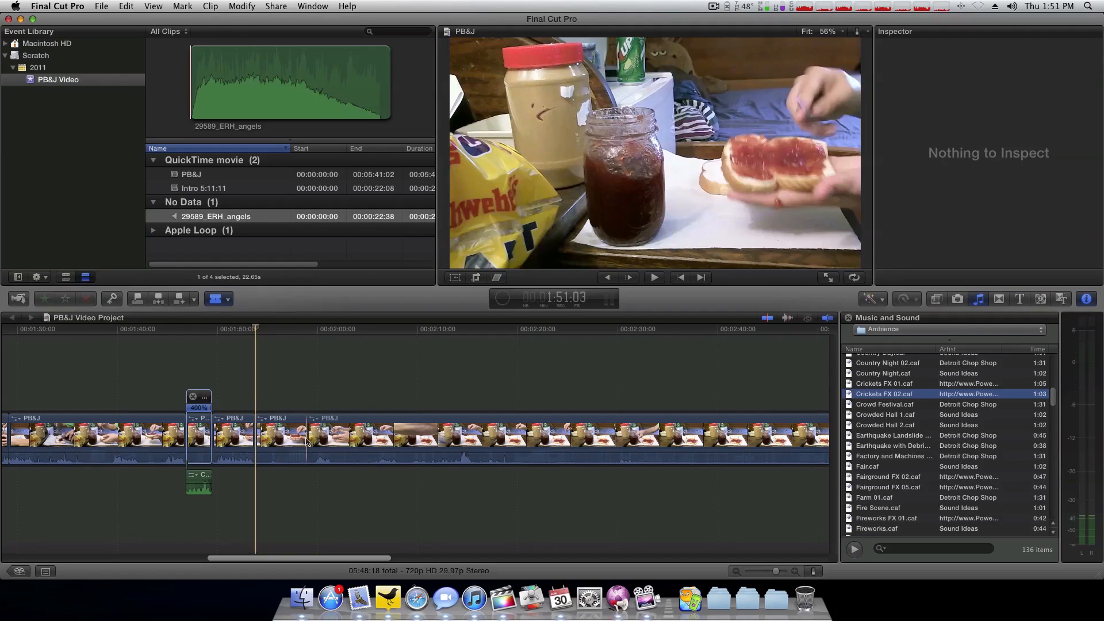
# Step: Speed up the newly cut segment of about 5 seconds to 200%
pyautogui.press('a')
pyautogui.click(287, 437)
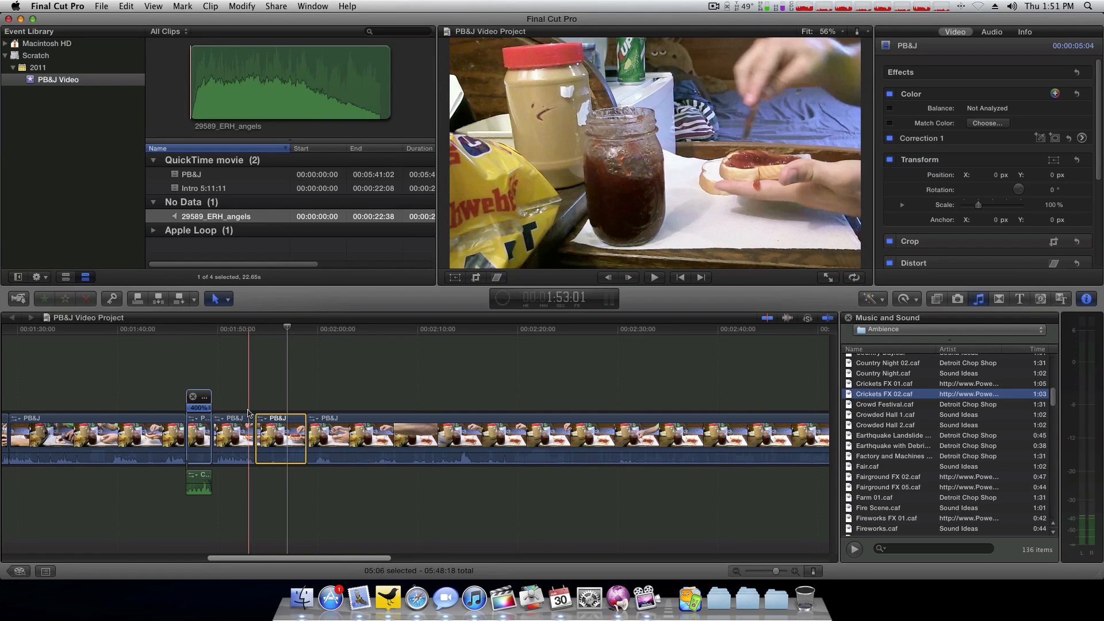
pyautogui.click(905, 298)
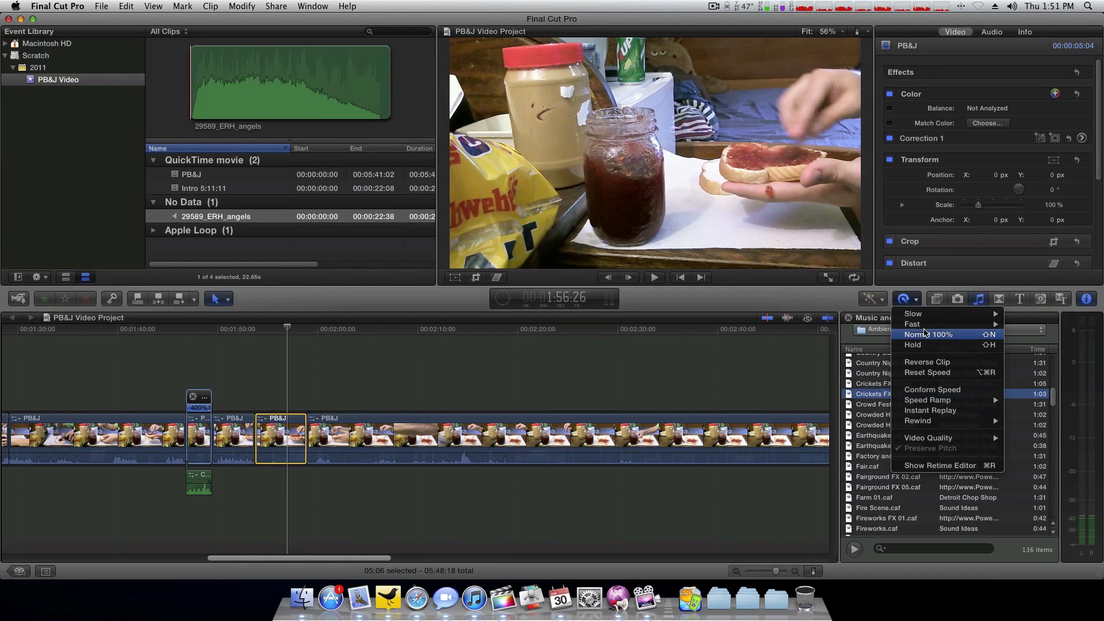
pyautogui.moveTo(927, 328)
pyautogui.moveTo(989, 314)
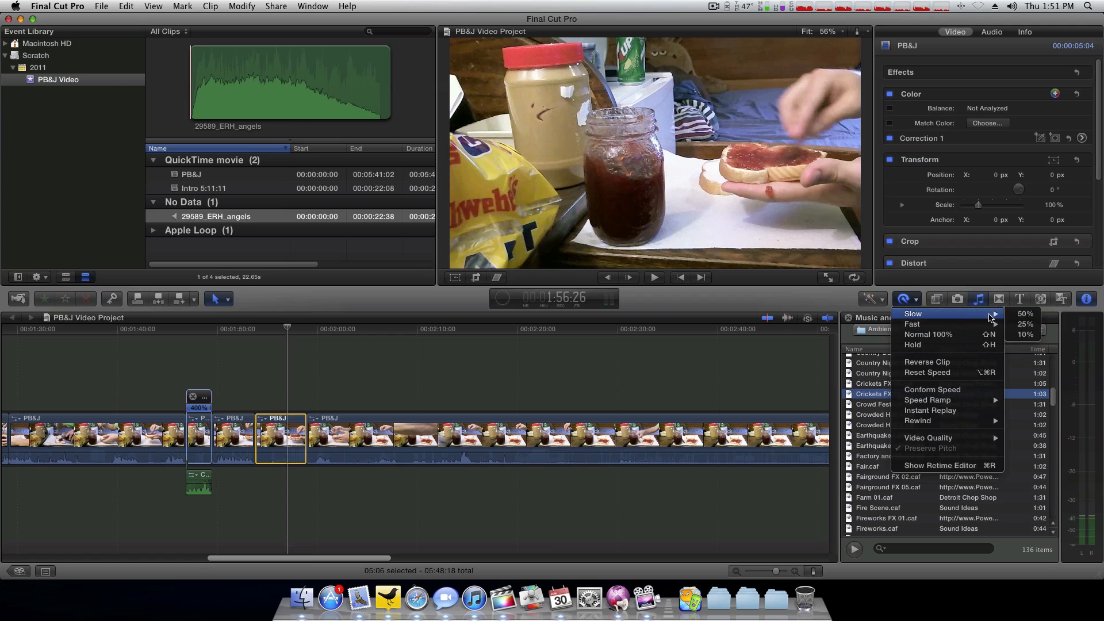
pyautogui.click(1022, 324)
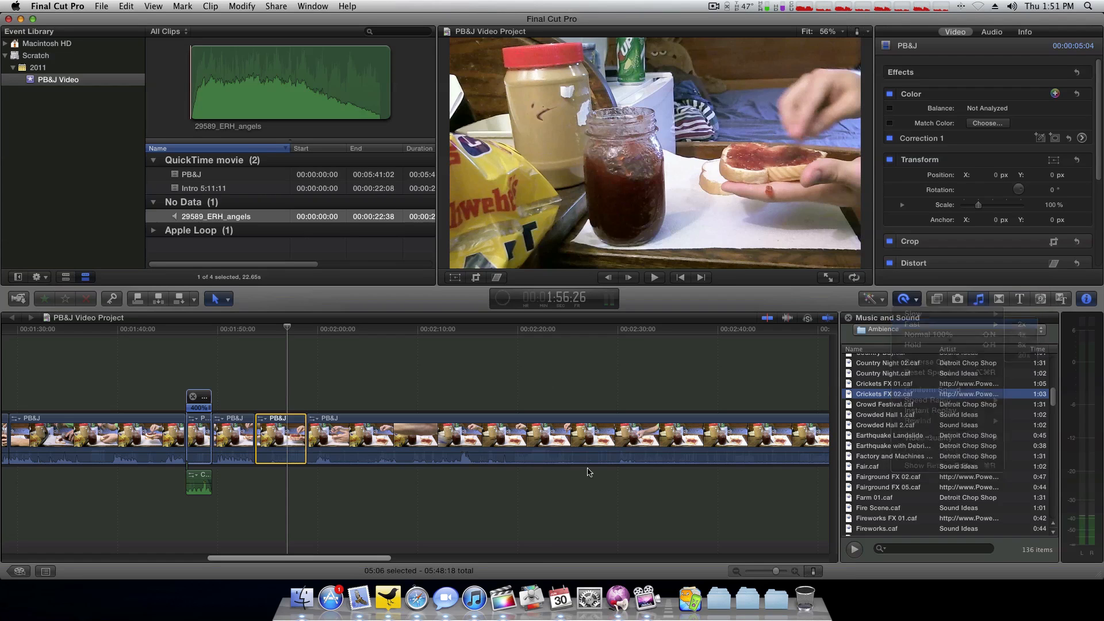
# Step: Copy the trimmed Crickets FX 02 clip beneath the 200% segment and fit it to that segment's length
pyautogui.click(204, 480)
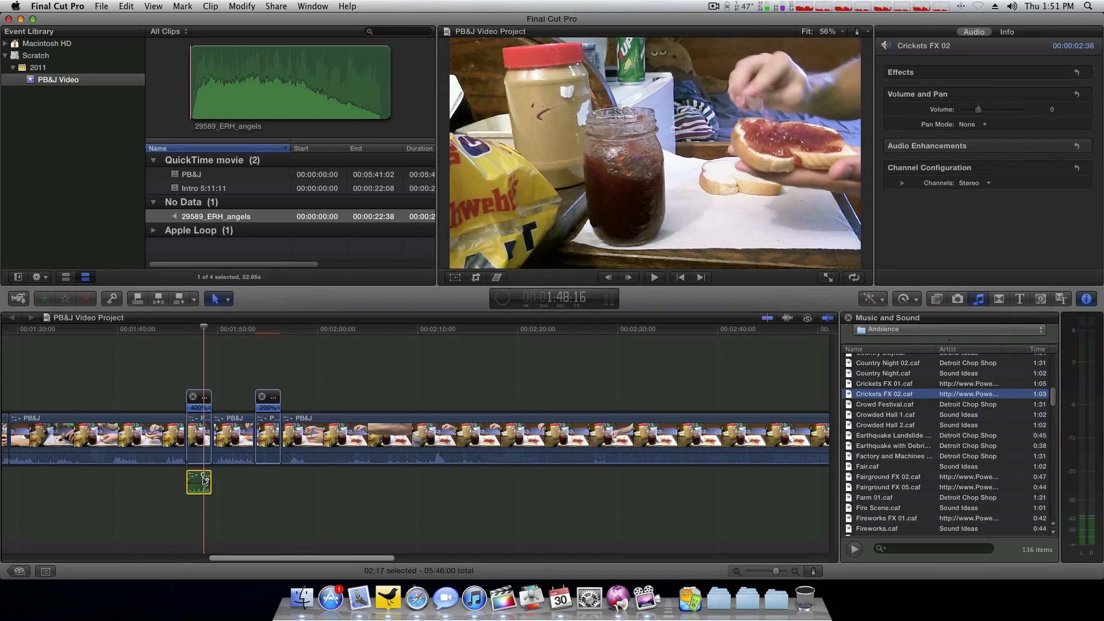
pyautogui.press('super+c')
pyautogui.press('super+v')
pyautogui.moveTo(247, 475); pyautogui.dragTo(282, 480)
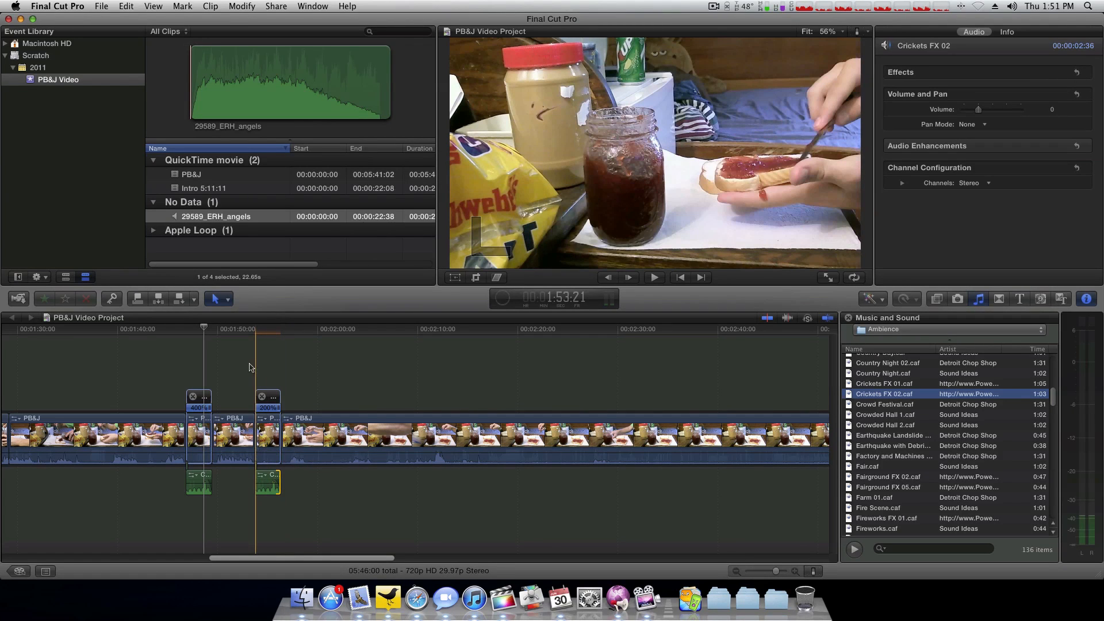
# Step: Play back the jelly-spreading footage following the sped-up 200% clip to find where the unwanted section begins
pyautogui.press('space')
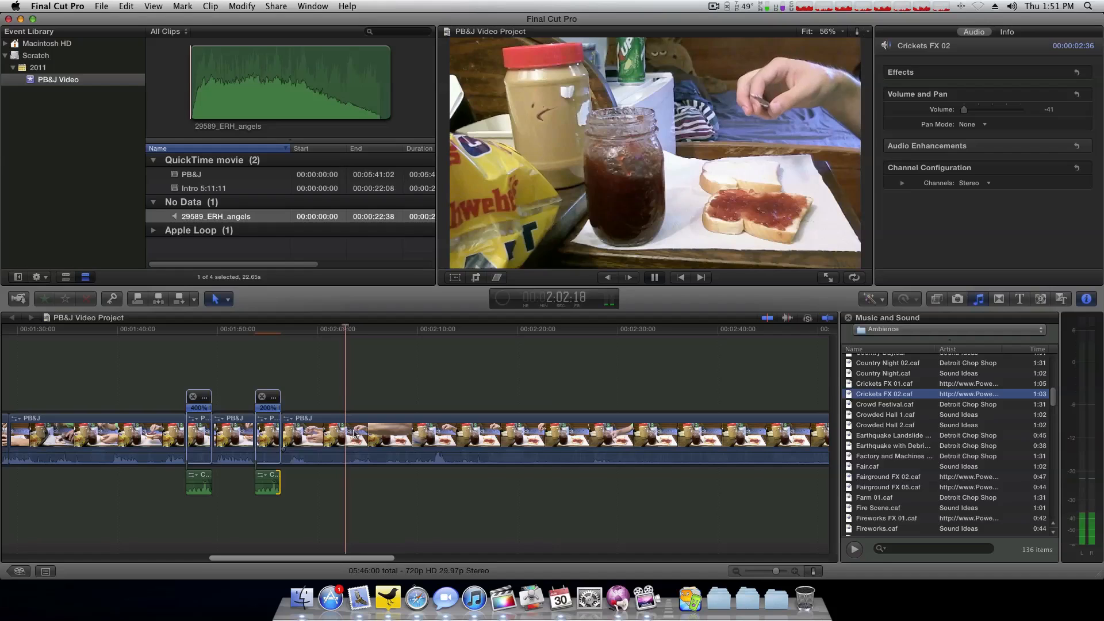
pyautogui.hscroll(3, 352, 434)
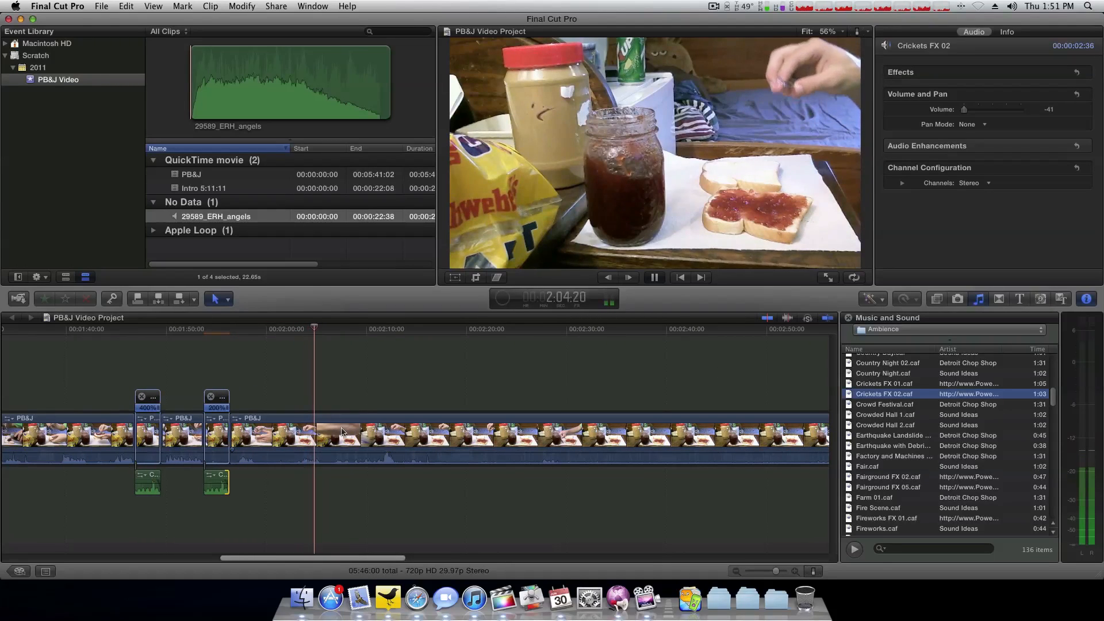
pyautogui.press('space')
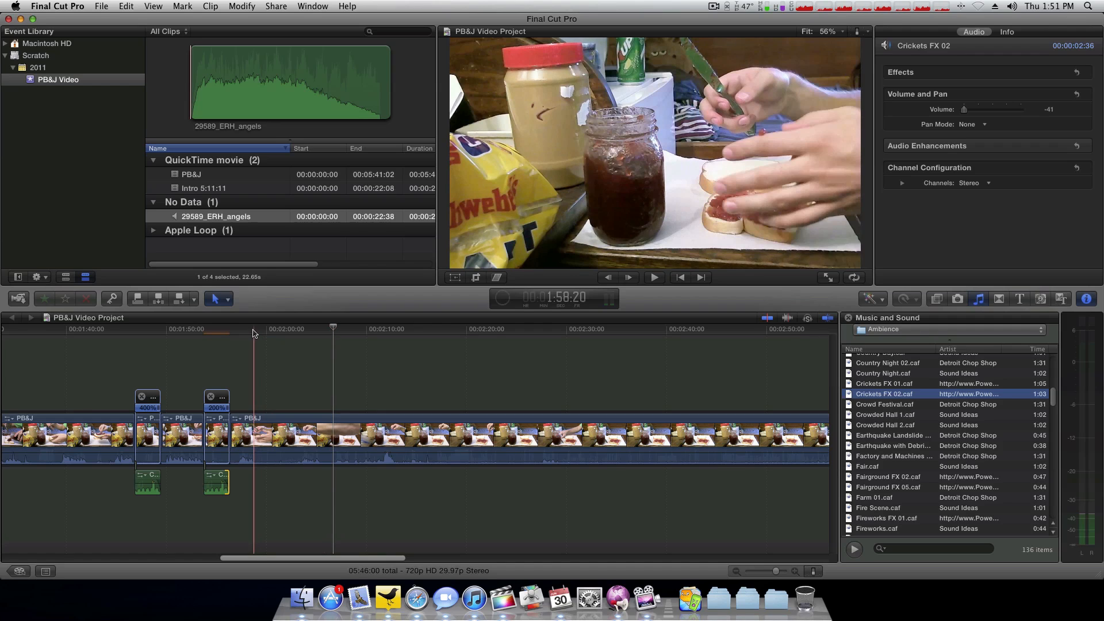
pyautogui.hscroll(10, 256, 338)
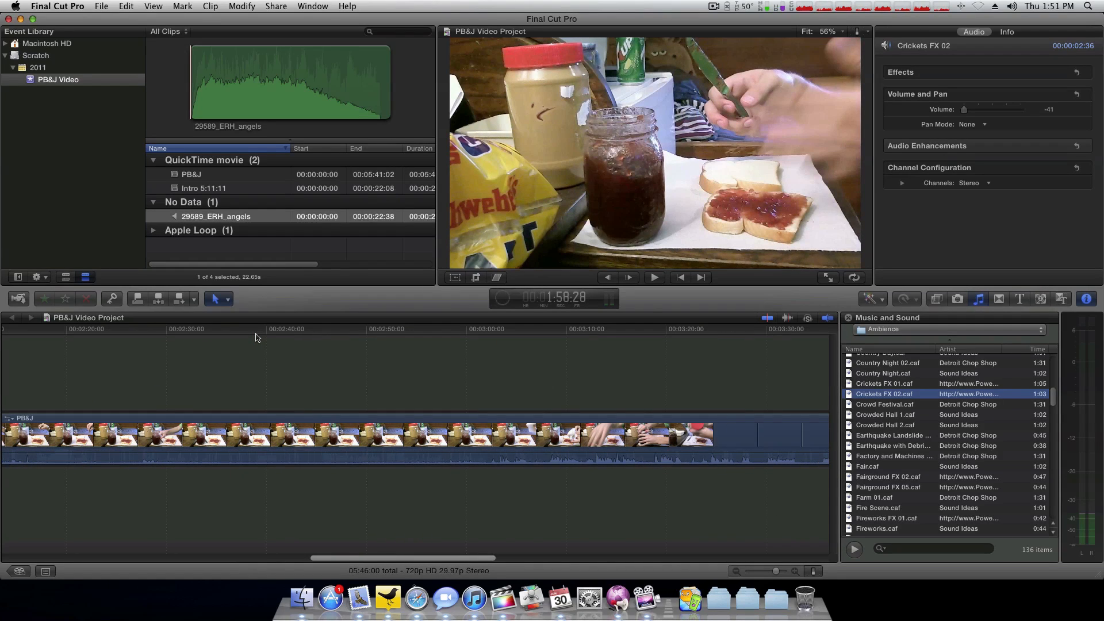
pyautogui.press('super+minus')
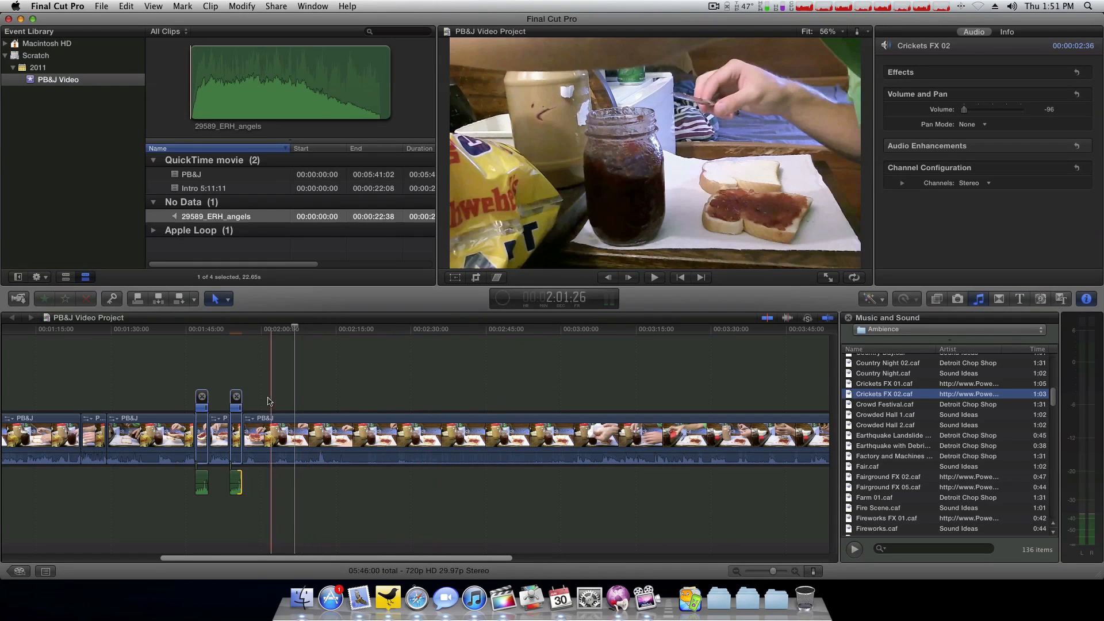
pyautogui.click(241, 329)
pyautogui.press('space')
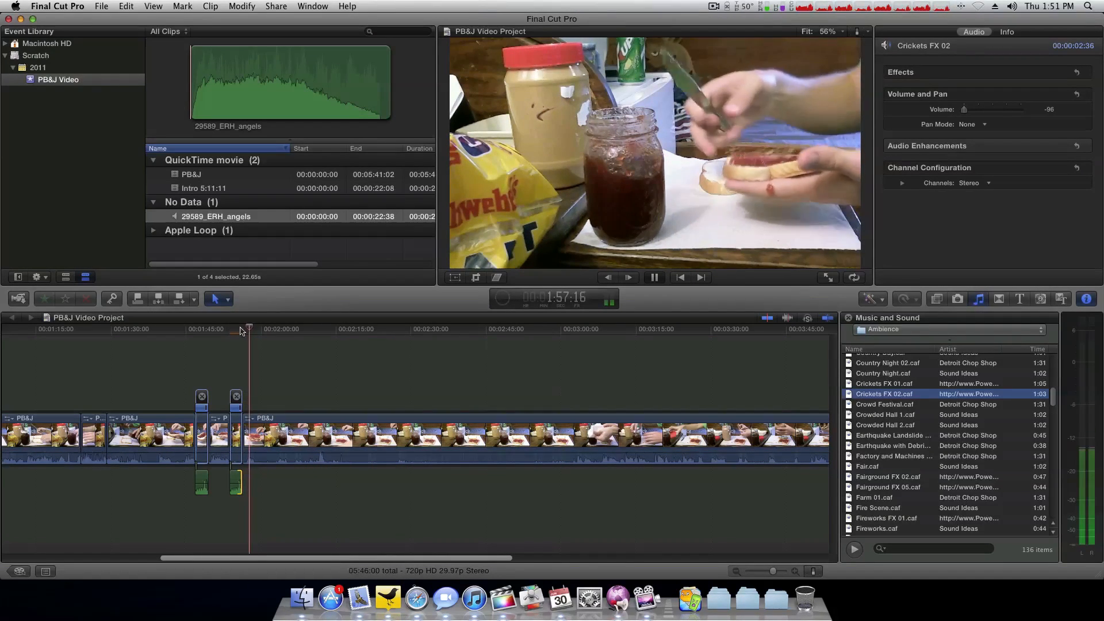
pyautogui.press('space')
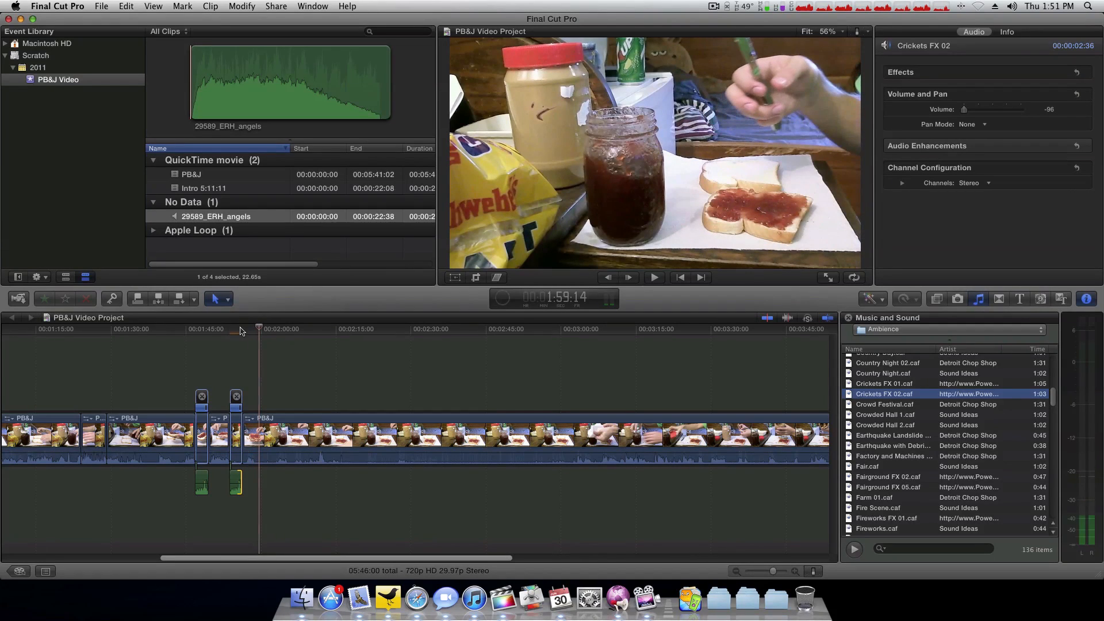
# Step: Cut the main PB&J clip at 1:59:14 and about a minute further on, and delete the section between the cuts
pyautogui.click(263, 429)
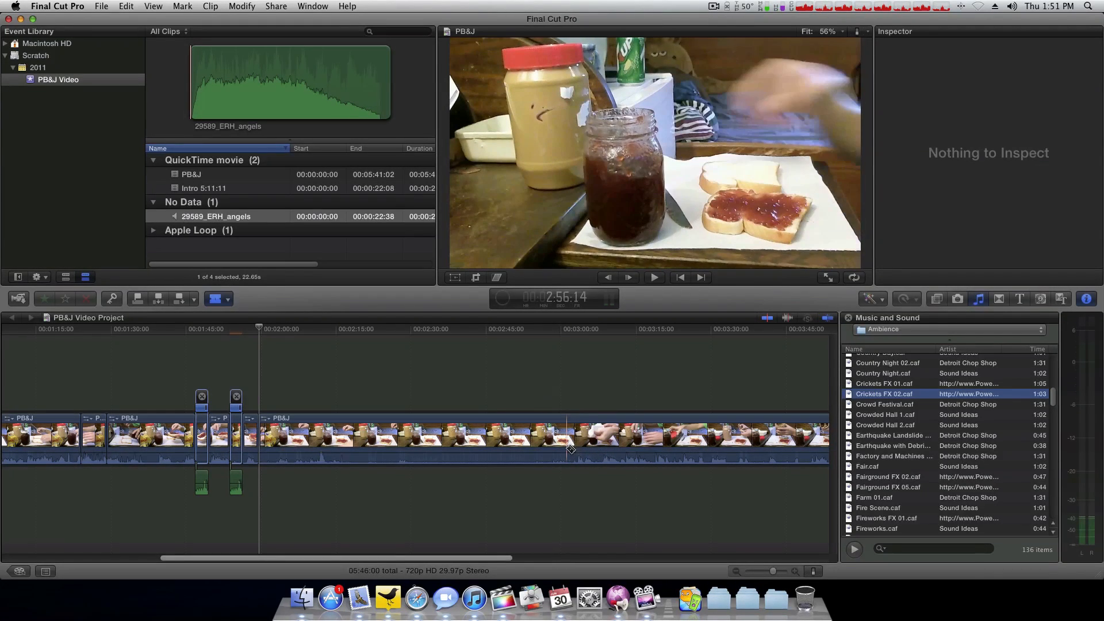
pyautogui.click(566, 445)
pyautogui.press('a')
pyautogui.click(547, 451)
pyautogui.press('Delete')
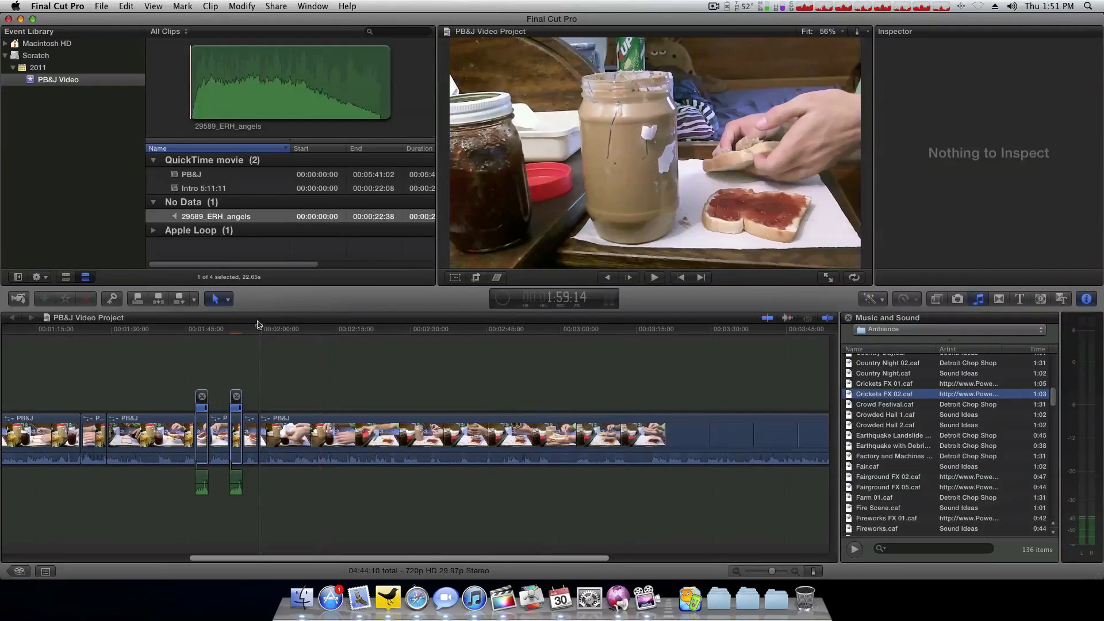
# Step: Play across the new edit, cut the main clip at 2:01:02, and delete the short piece just before that cut
pyautogui.click(242, 329)
pyautogui.press('space')
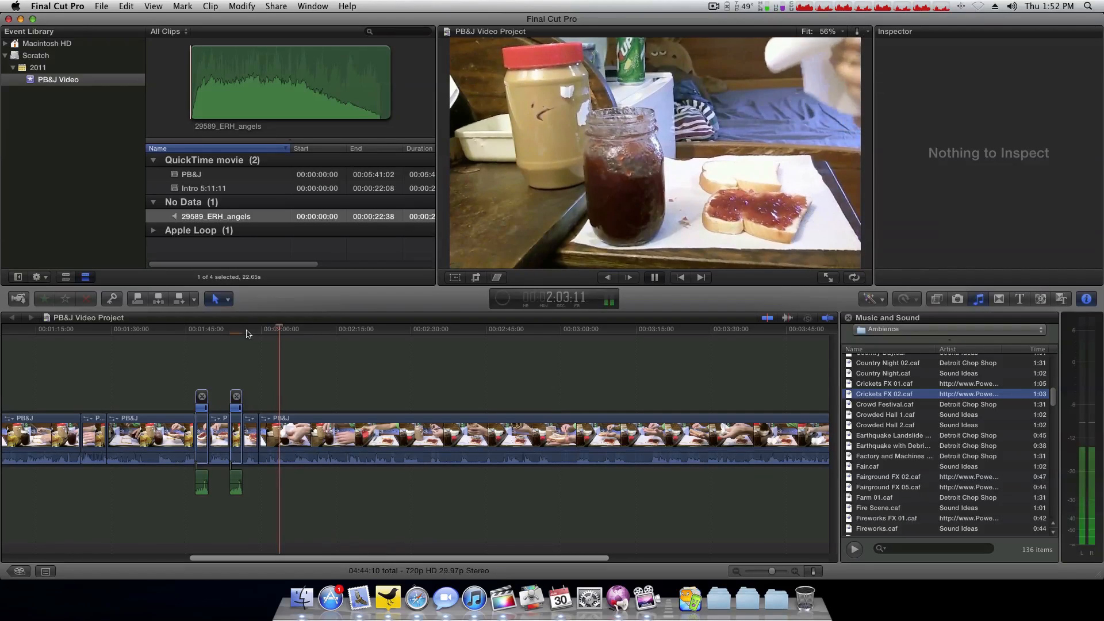
pyautogui.press('space')
pyautogui.click(267, 332)
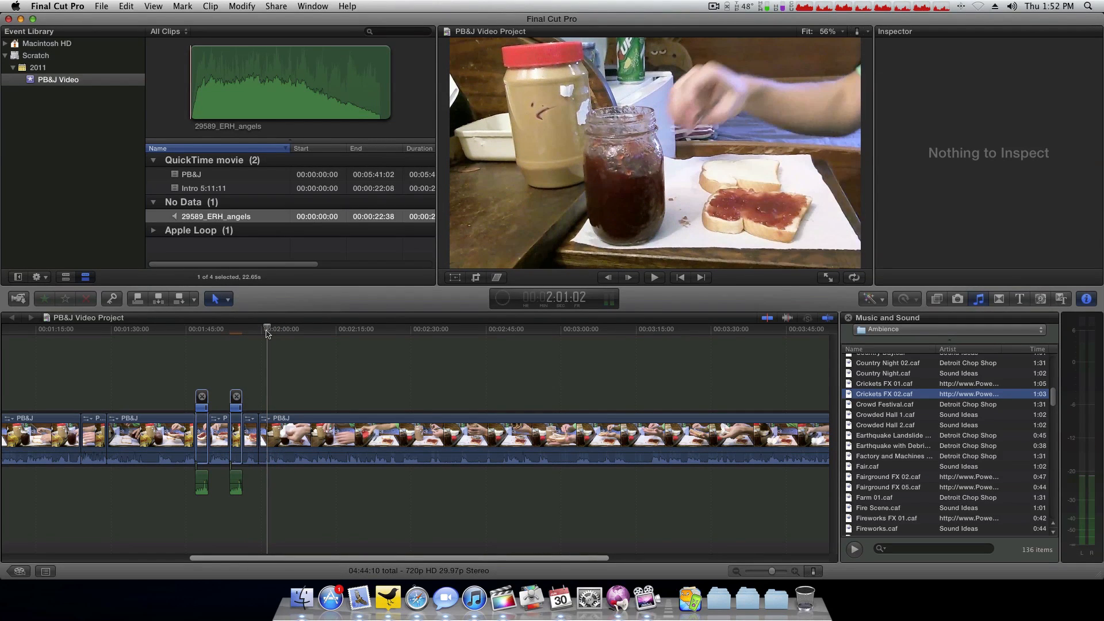
pyautogui.press('b')
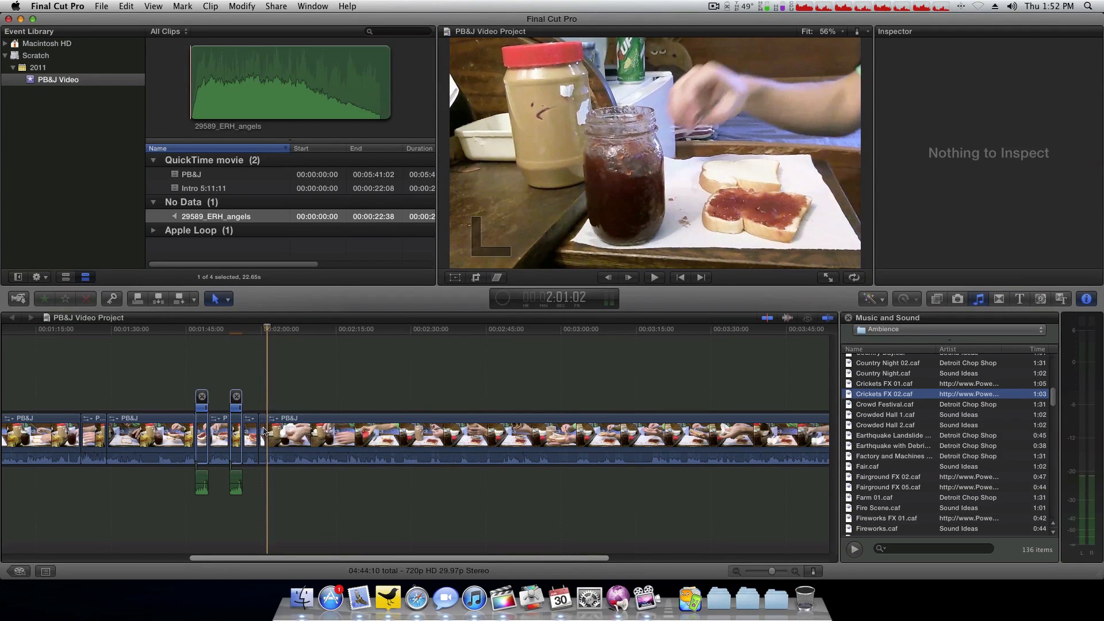
pyautogui.click(264, 431)
pyautogui.press('Delete')
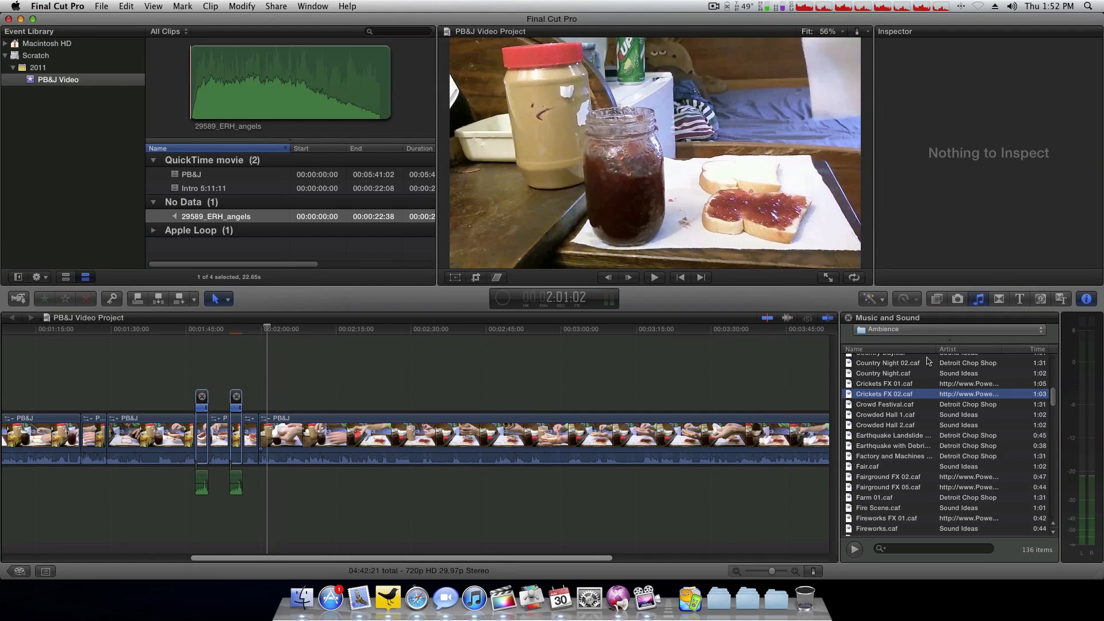
# Step: Add a Cross Dissolve transition at the edit near 1:59 and play it back
pyautogui.click(1021, 299)
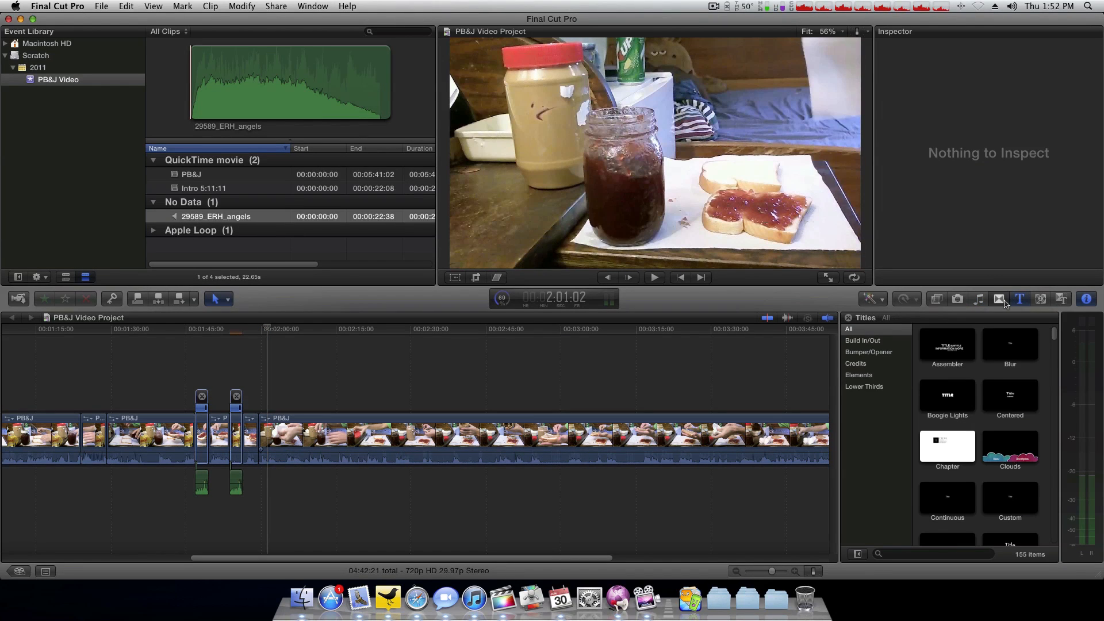
pyautogui.press('ctrl+super+5')
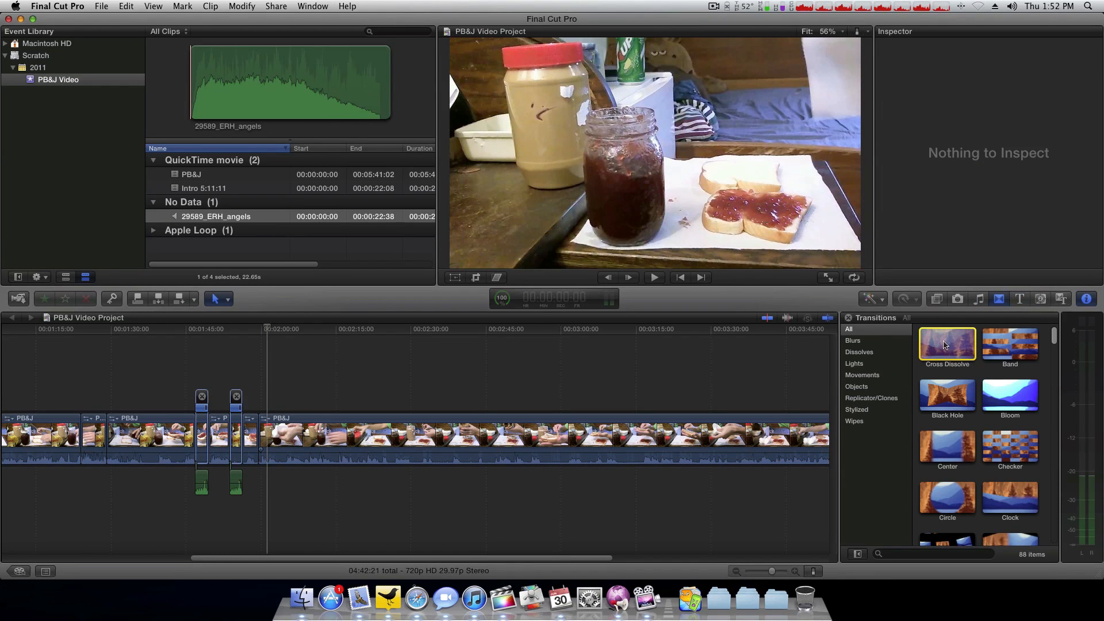
pyautogui.moveTo(943, 345); pyautogui.dragTo(256, 439)
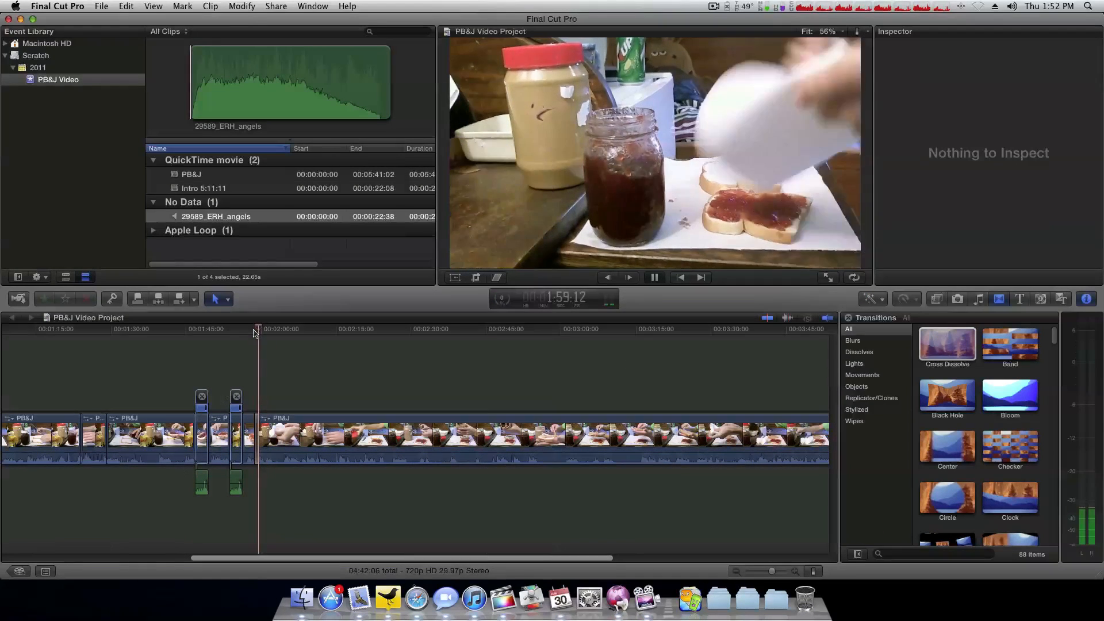
pyautogui.press('space')
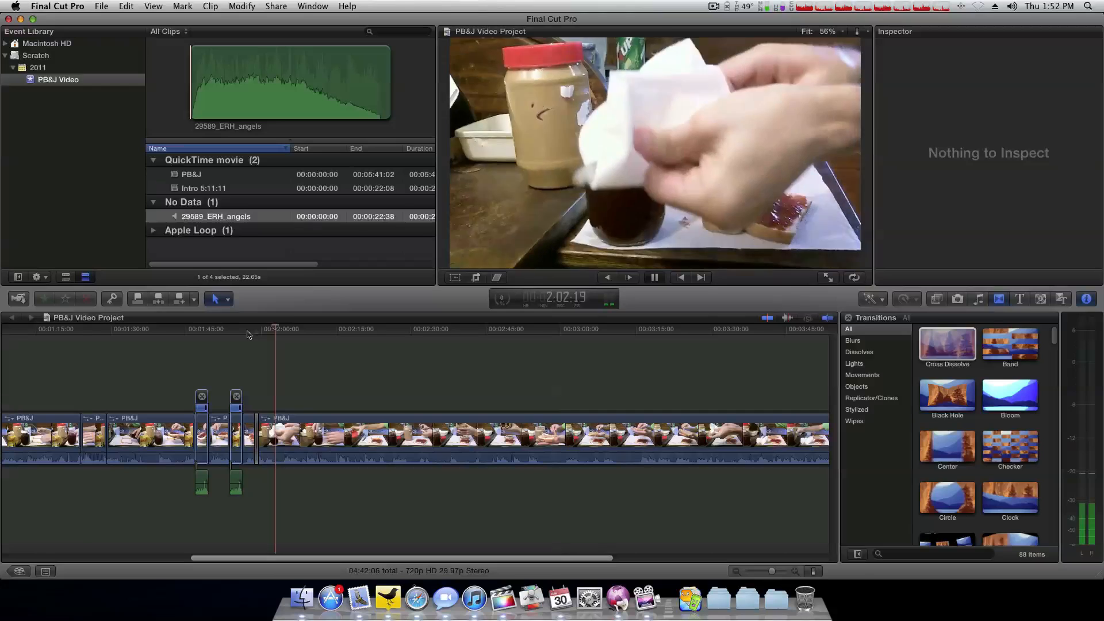
pyautogui.press('space')
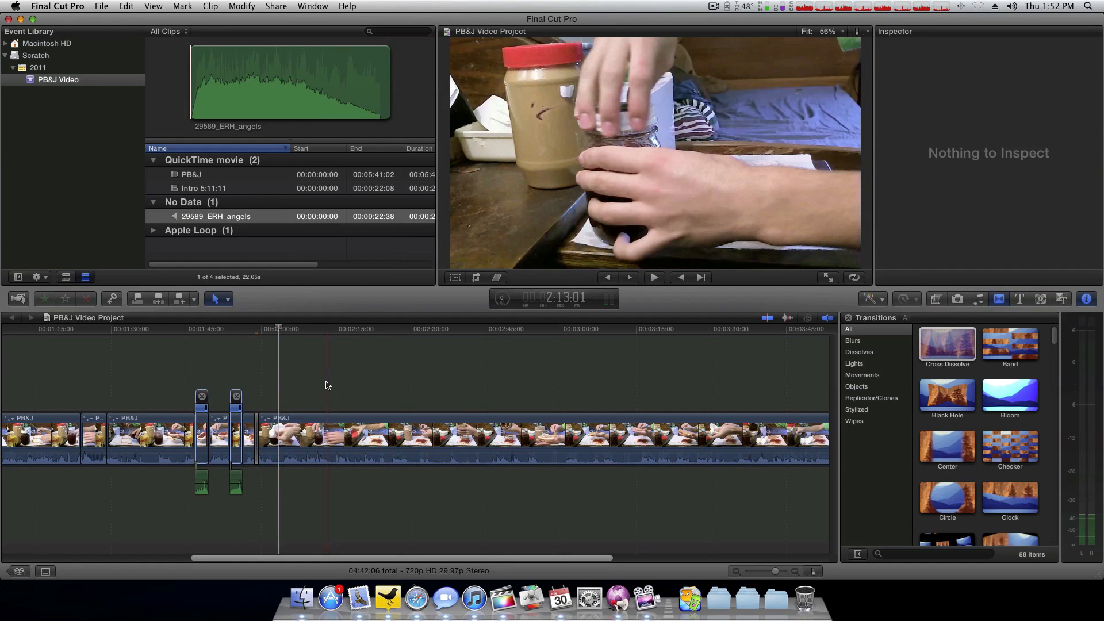
# Step: Play the footage from 2:03:11 through the opening of the peanut butter jar
pyautogui.press('super+equal')
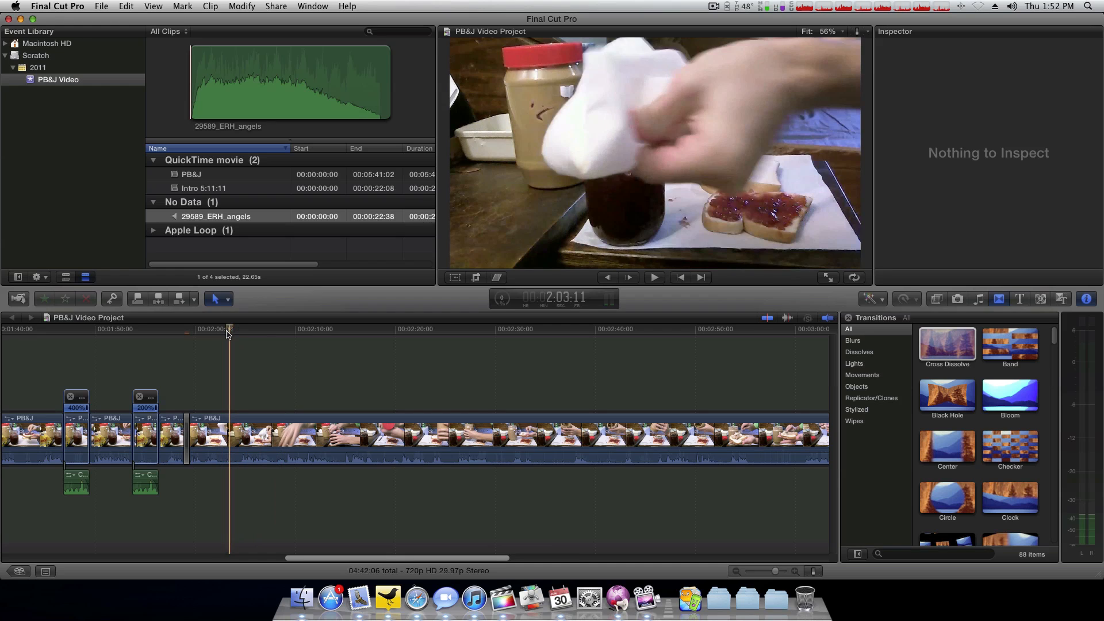
pyautogui.press('space')
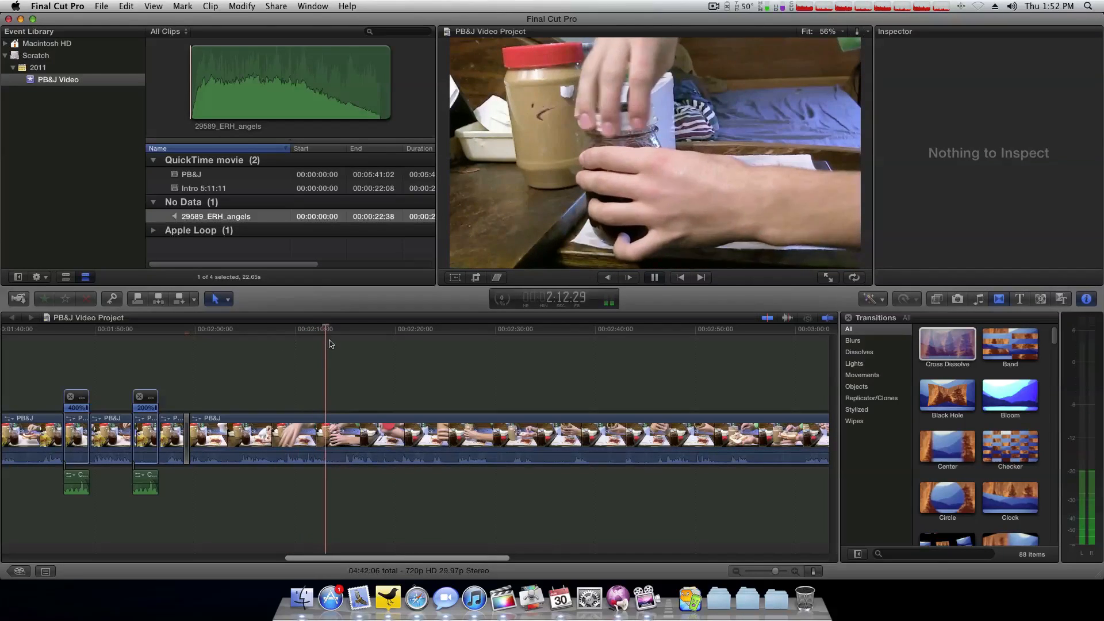
pyautogui.hscroll(10, 330, 344)
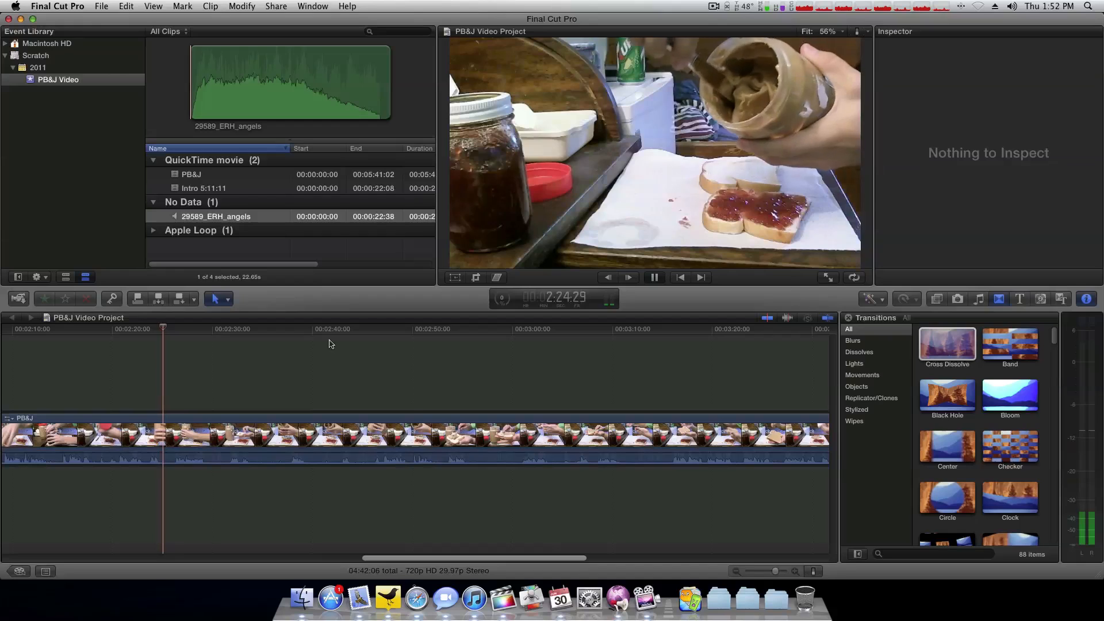
pyautogui.press('space')
pyautogui.hscroll(-5, 218, 368)
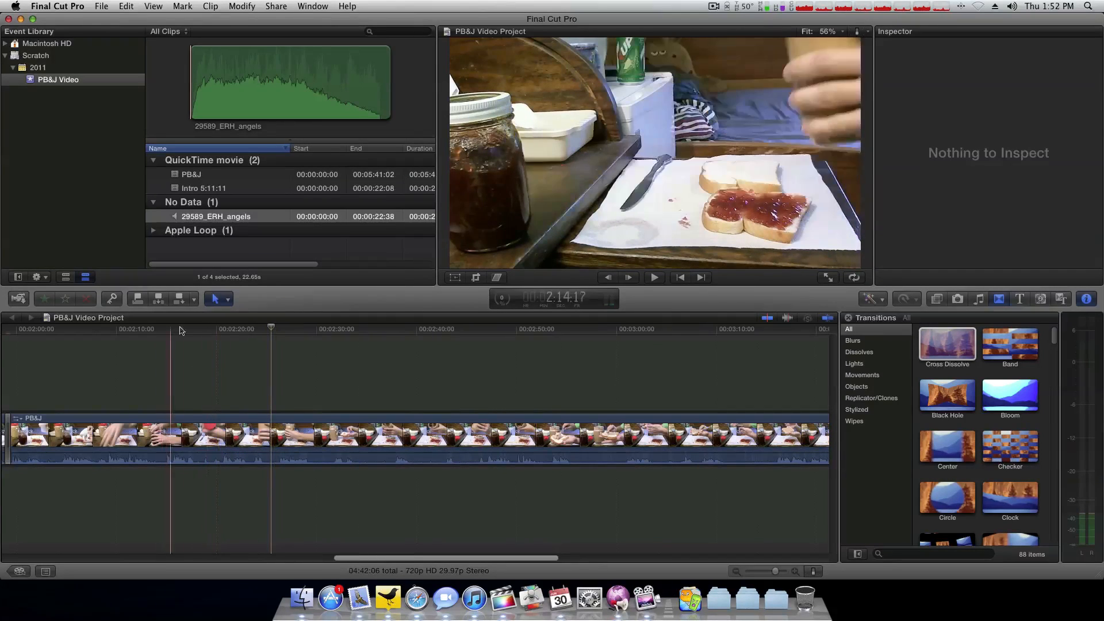
# Step: Replay the jar-handling moment and park the playhead at 2:18:28, where the red jar lid faces the camera
pyautogui.click(204, 329)
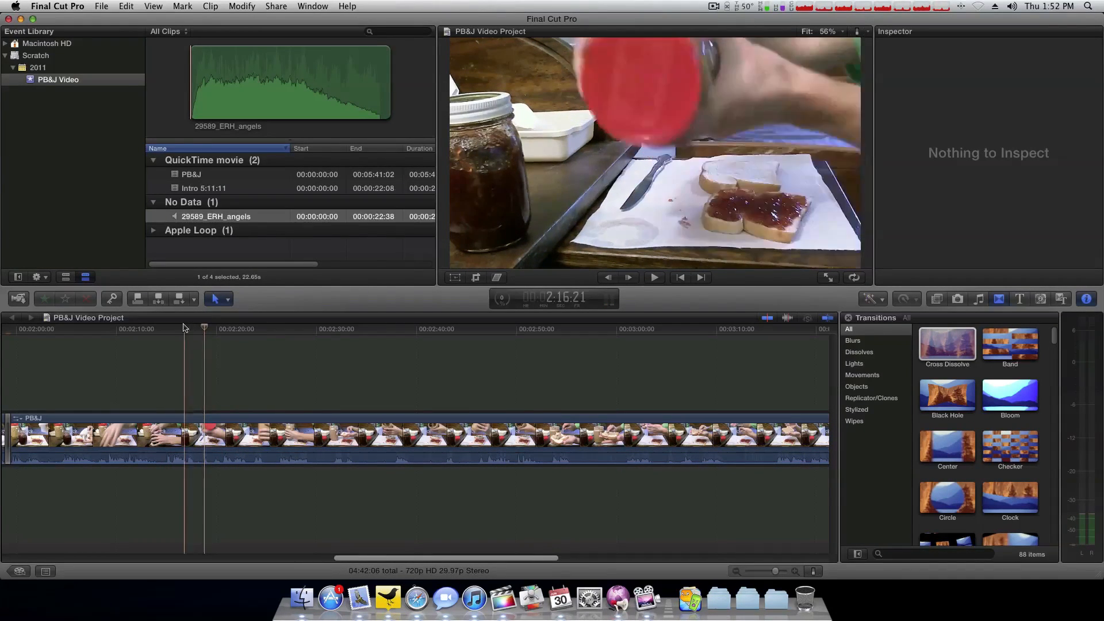
pyautogui.press('space')
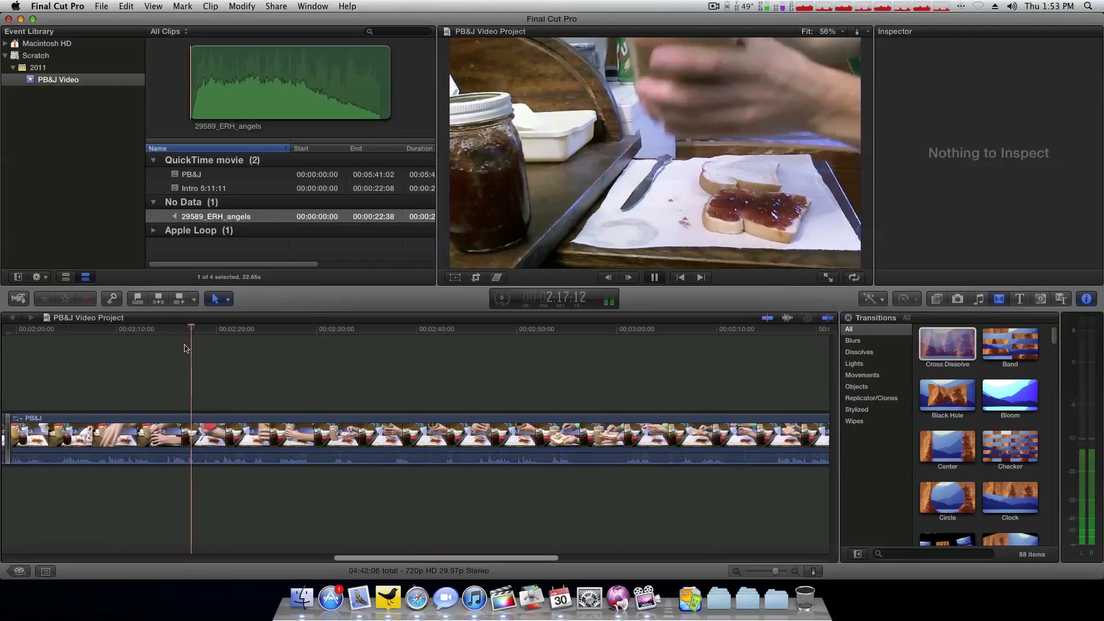
pyautogui.press('space')
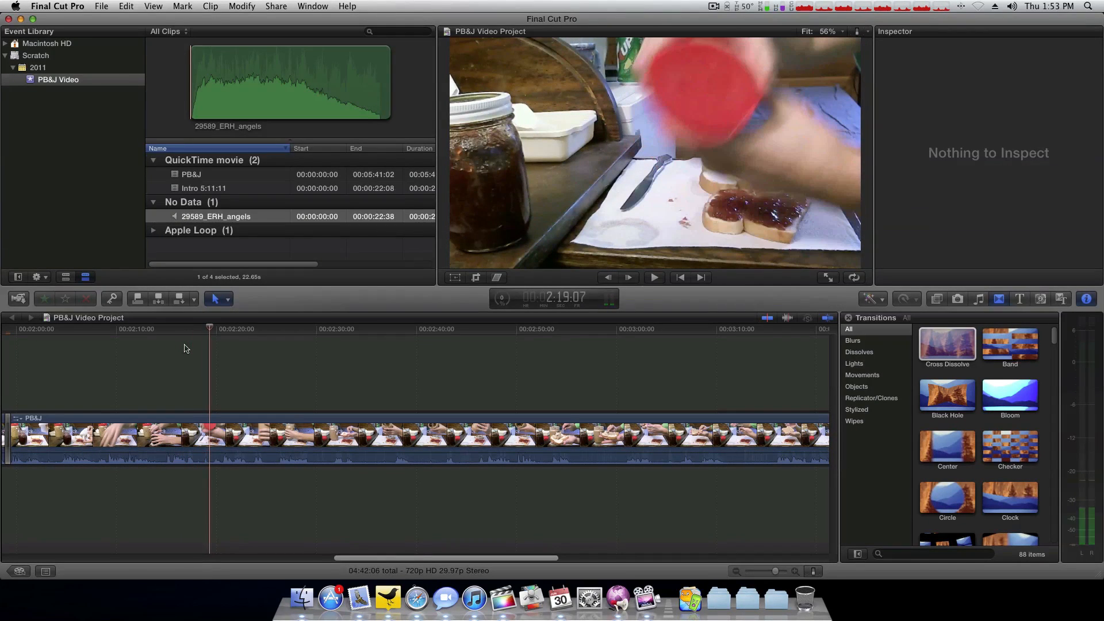
pyautogui.press('Left')
pyautogui.press('Left')
pyautogui.press('Left')
pyautogui.press('Left')
pyautogui.press('Left')
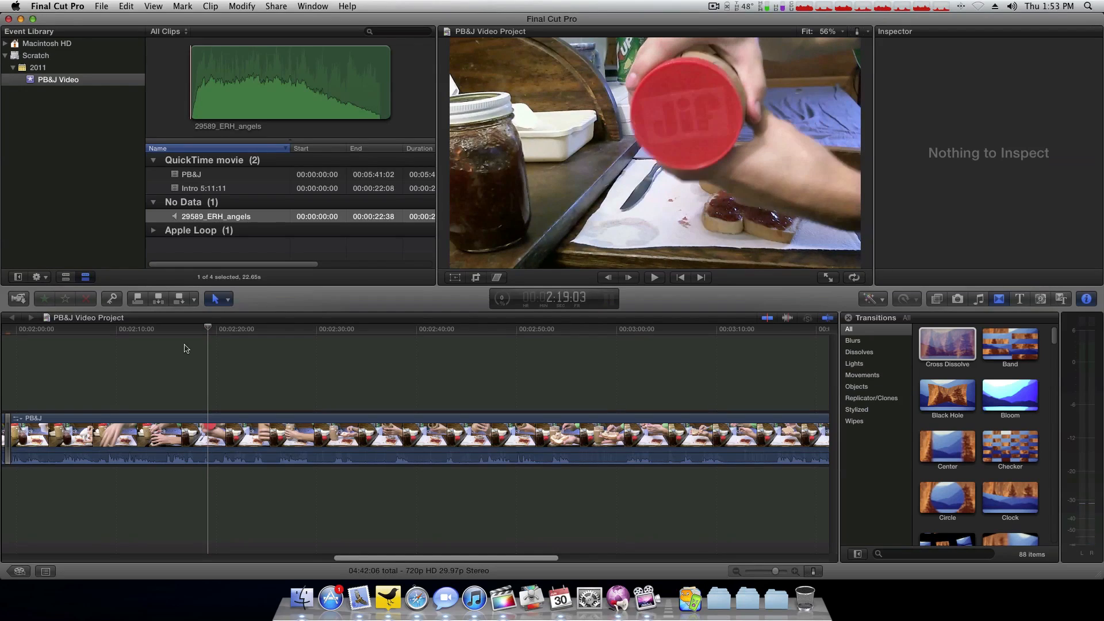
pyautogui.press('Left')
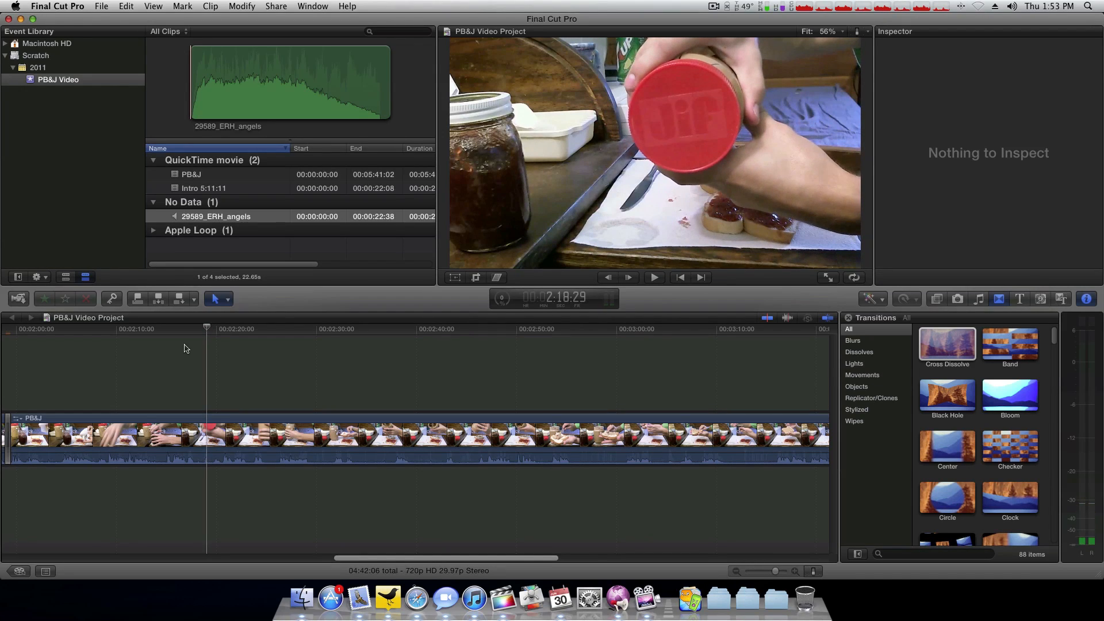
# Step: Look for a freeze-frame command and search the application's help for "freeze"
pyautogui.click(190, 5)
pyautogui.moveTo(159, 4)
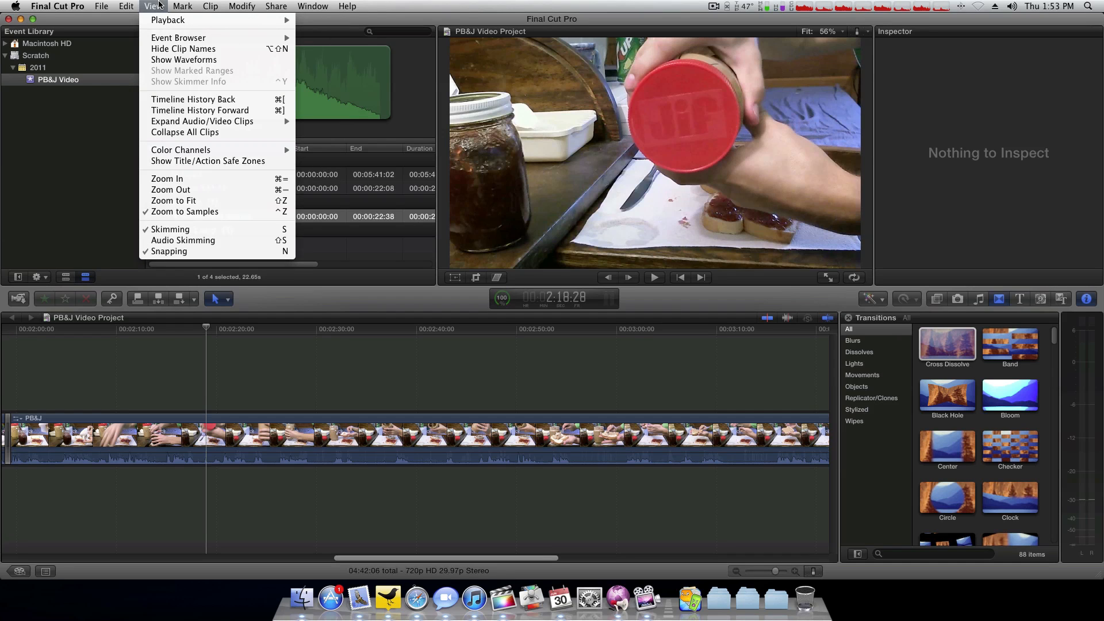
pyautogui.moveTo(122, 5)
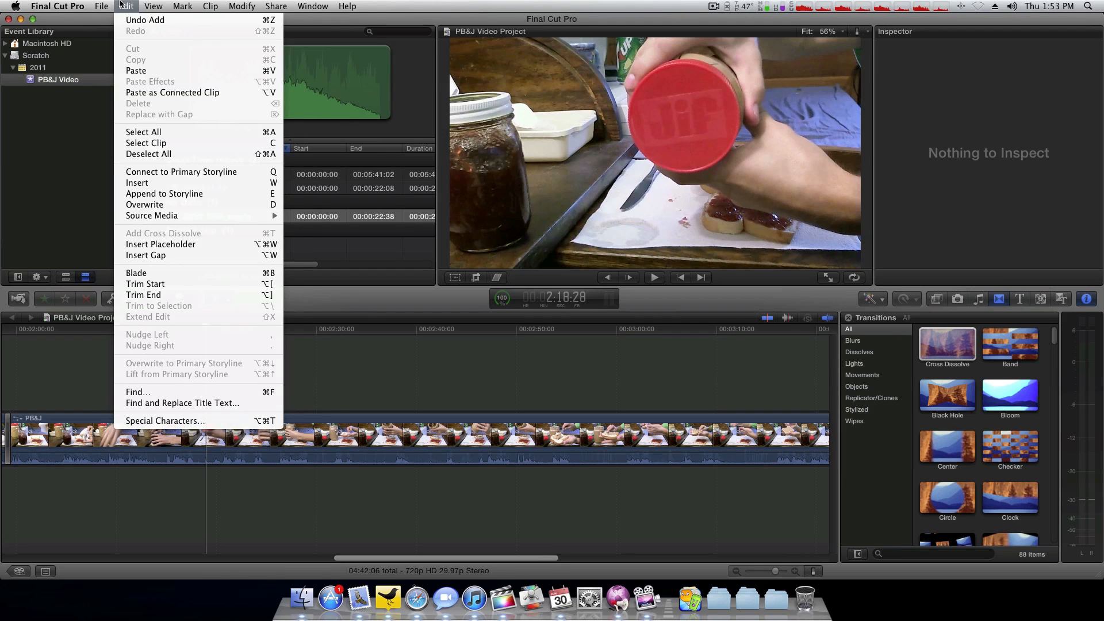
pyautogui.moveTo(291, 4)
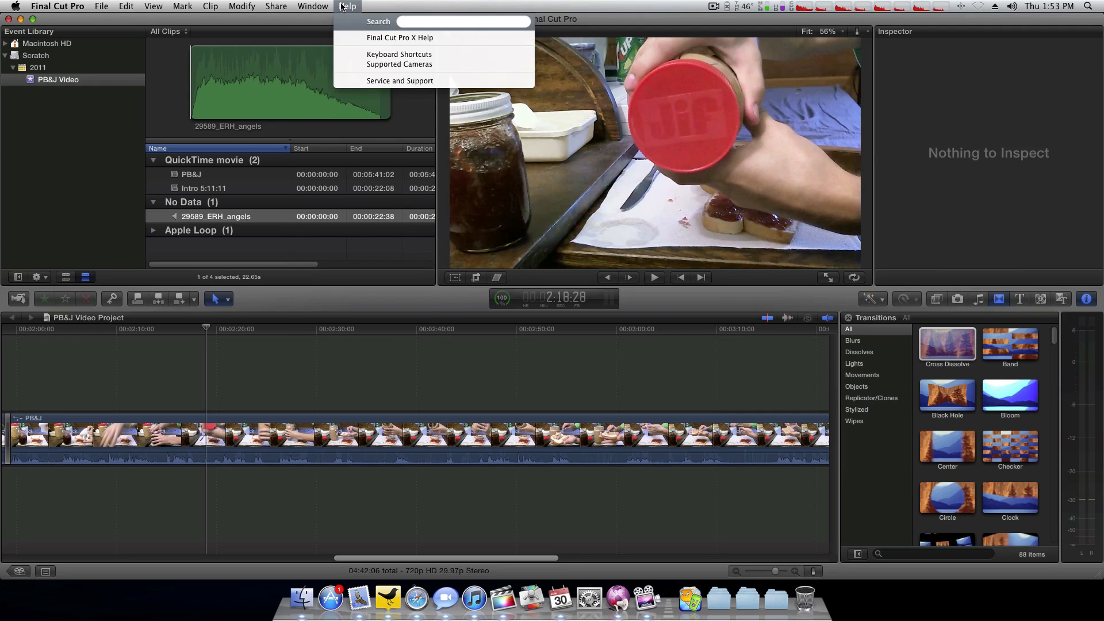
pyautogui.write('freeze')
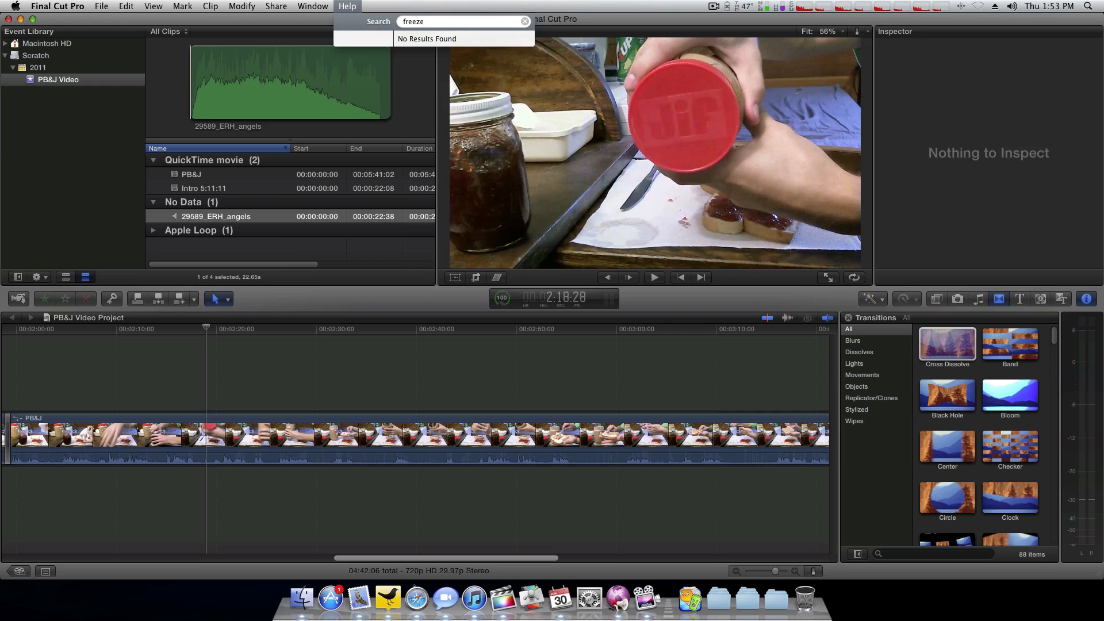
pyautogui.press('BackSpace')
# Step: Bring the Safari window into the current desktop space, reposition it fully in view, and open a new tab
pyautogui.press('super+space')
pyautogui.press('F8')
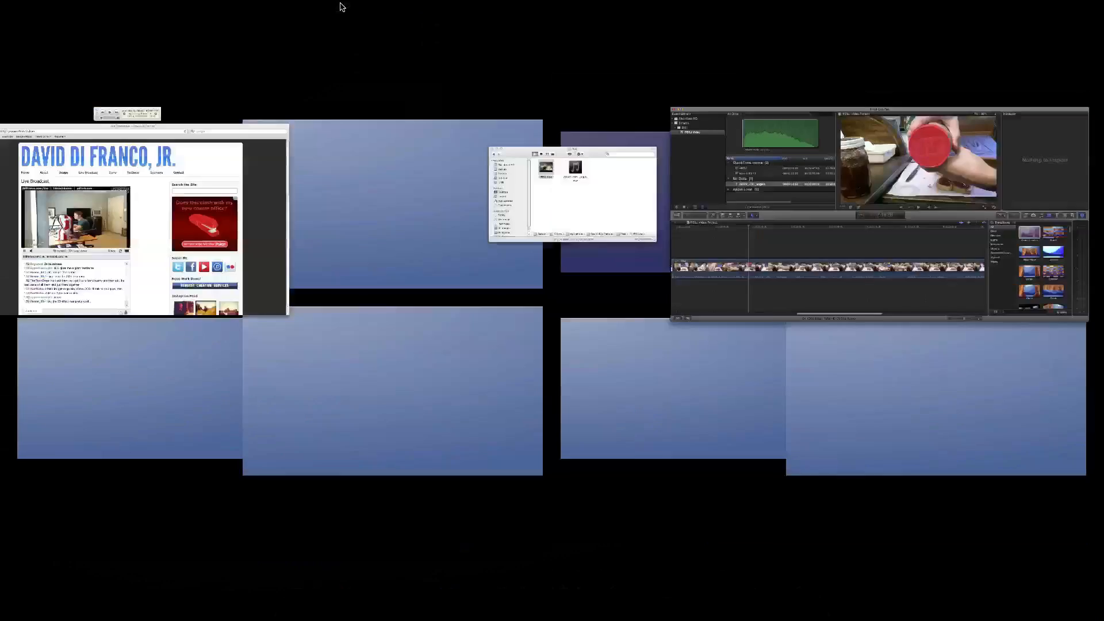
pyautogui.moveTo(452, 194); pyautogui.dragTo(906, 209)
pyautogui.click(906, 210)
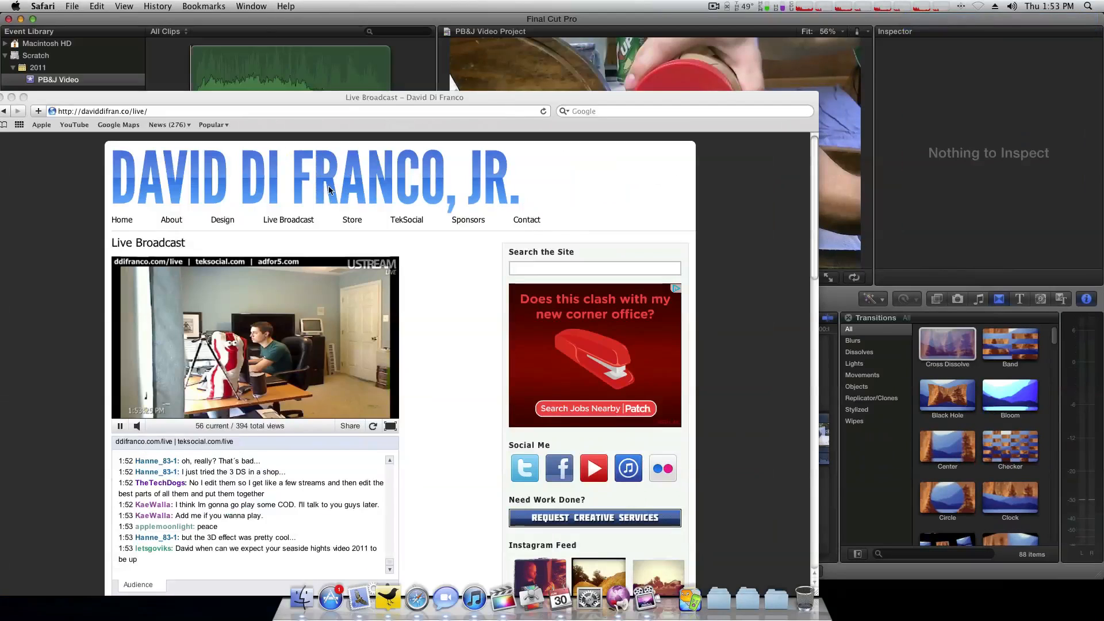
pyautogui.moveTo(359, 103); pyautogui.dragTo(485, 69)
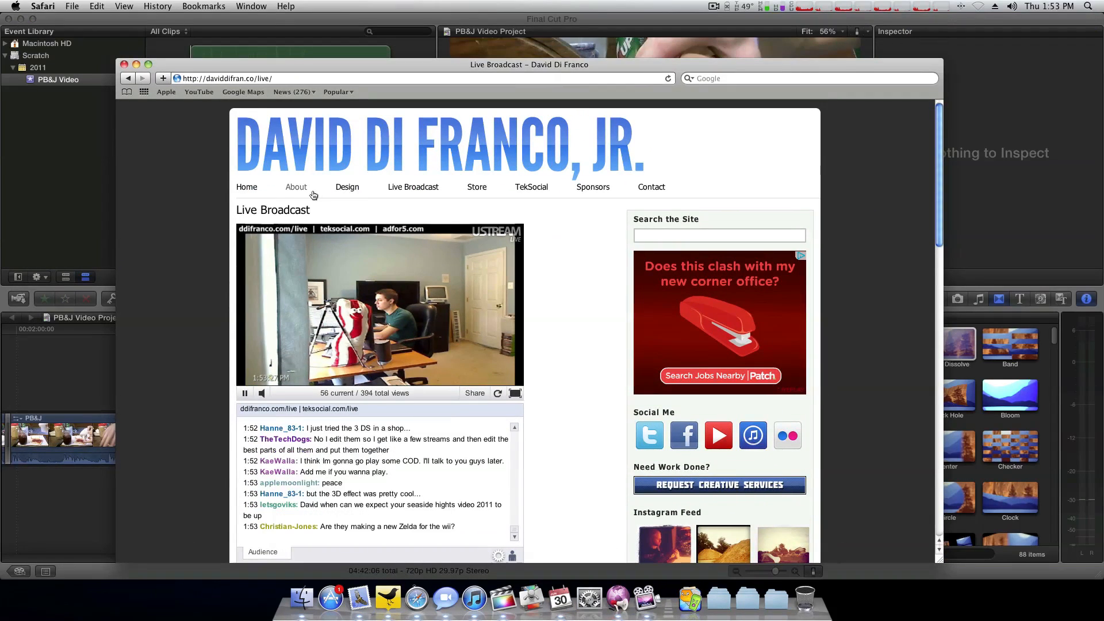
pyautogui.press('super+t')
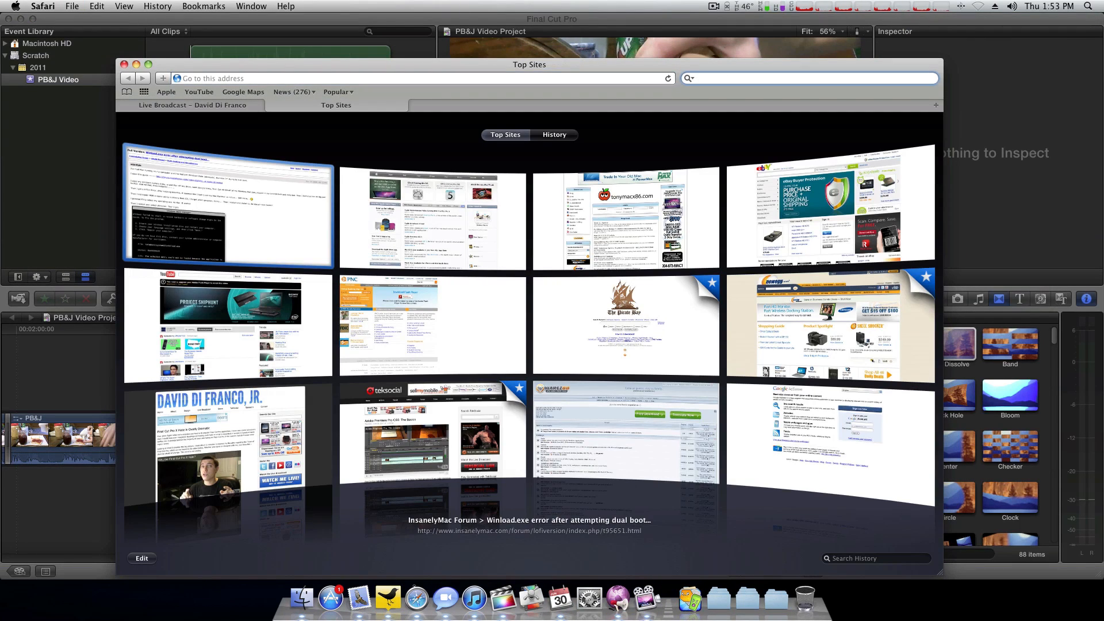
# Step: Search Google for "FCPX freeze frame" and refine the query to "Final Cut Pro X freeze frame"
pyautogui.write('FCPX freeze')
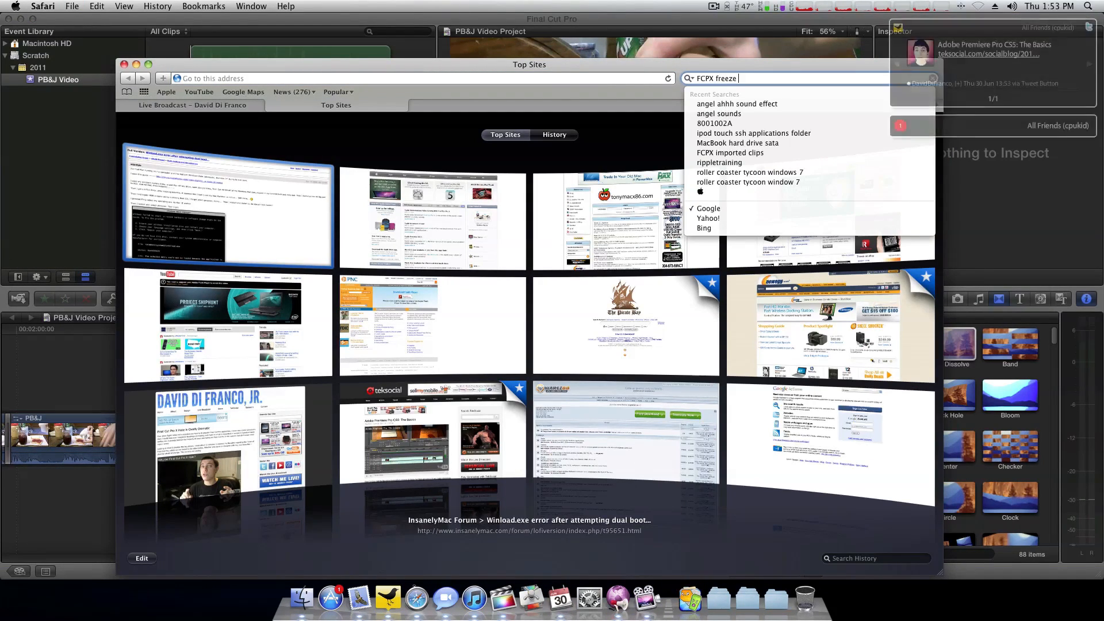
pyautogui.write(' frame')
pyautogui.press('Return')
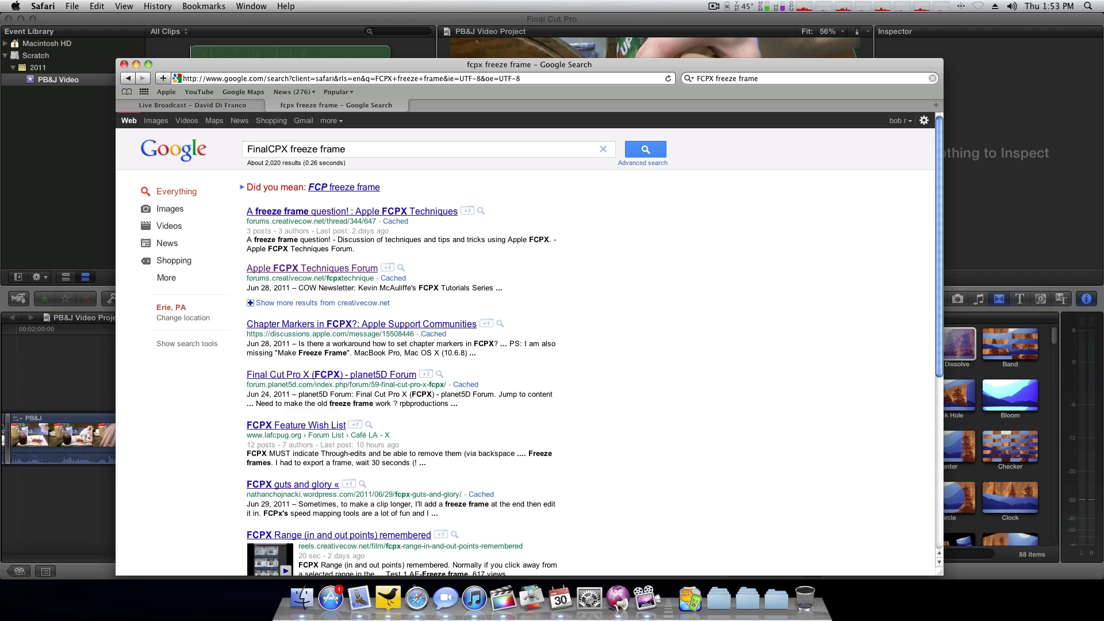
pyautogui.click(268, 149)
pyautogui.write('Cut Pro')
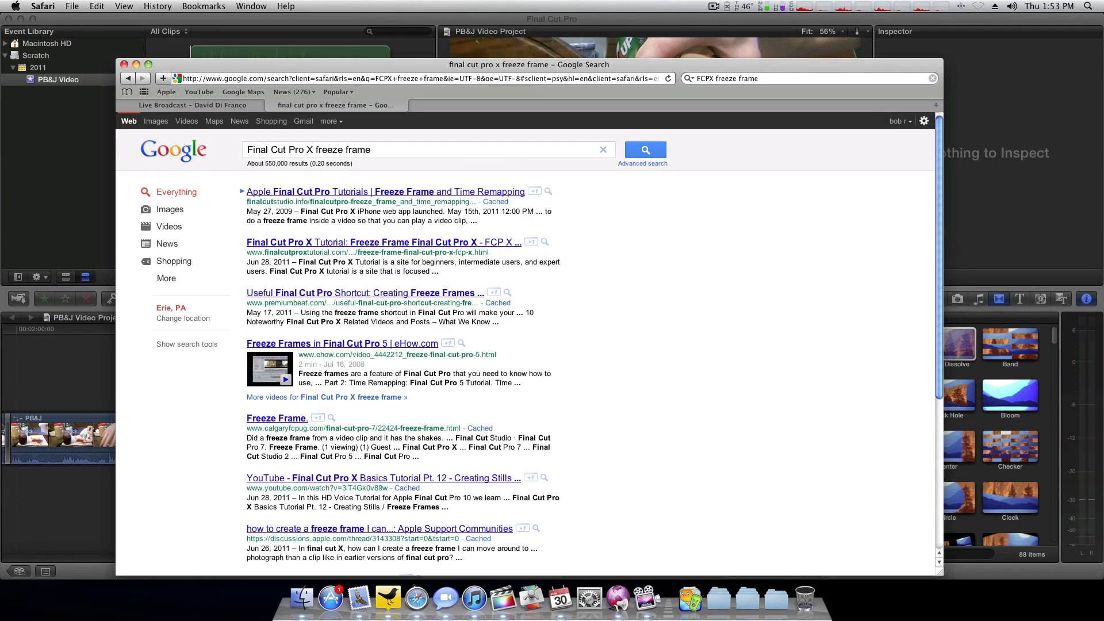
pyautogui.click(137, 79)
pyautogui.click(145, 79)
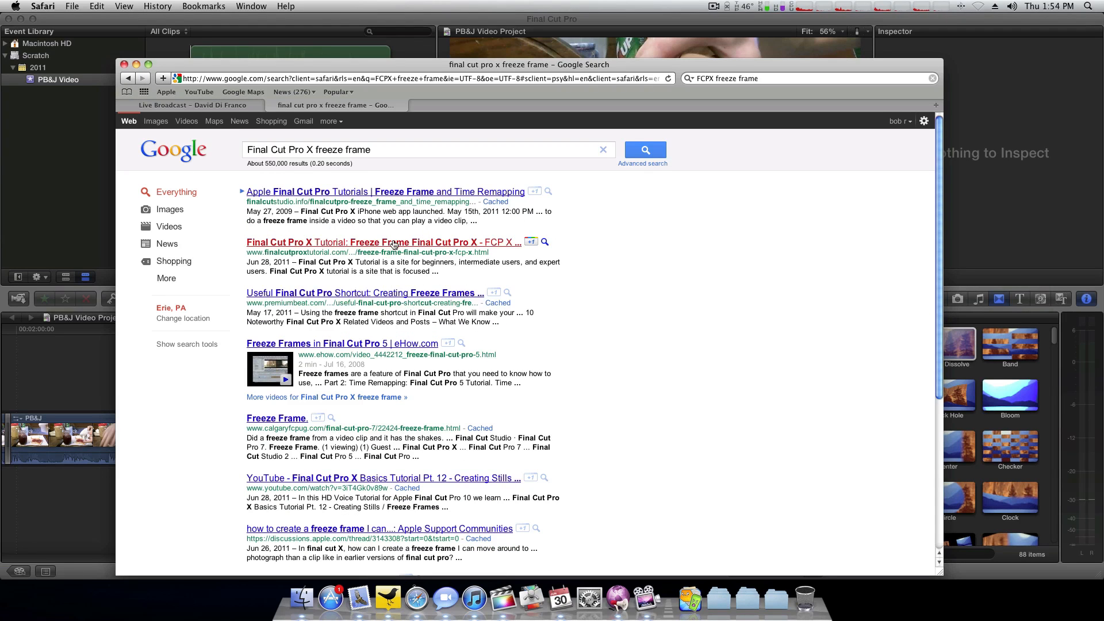
# Step: Open the "Freeze Frame Final Cut Pro X - FCP X" tutorial from the search results and load its embedded video
pyautogui.click(368, 242)
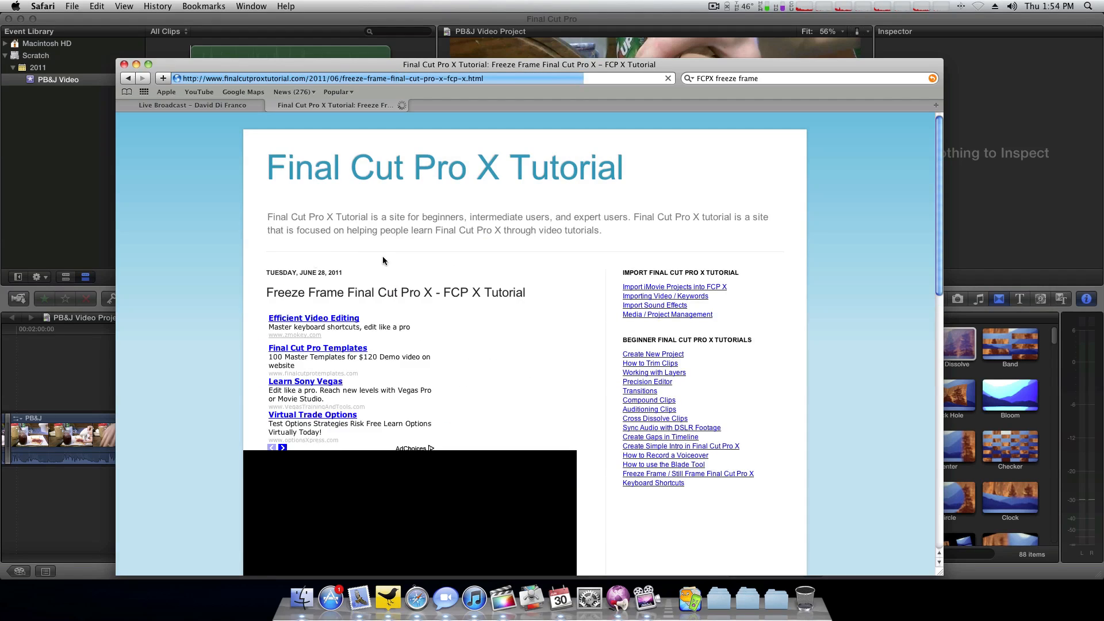
pyautogui.scroll(-5, 240, 259)
pyautogui.scroll(-5, 240, 263)
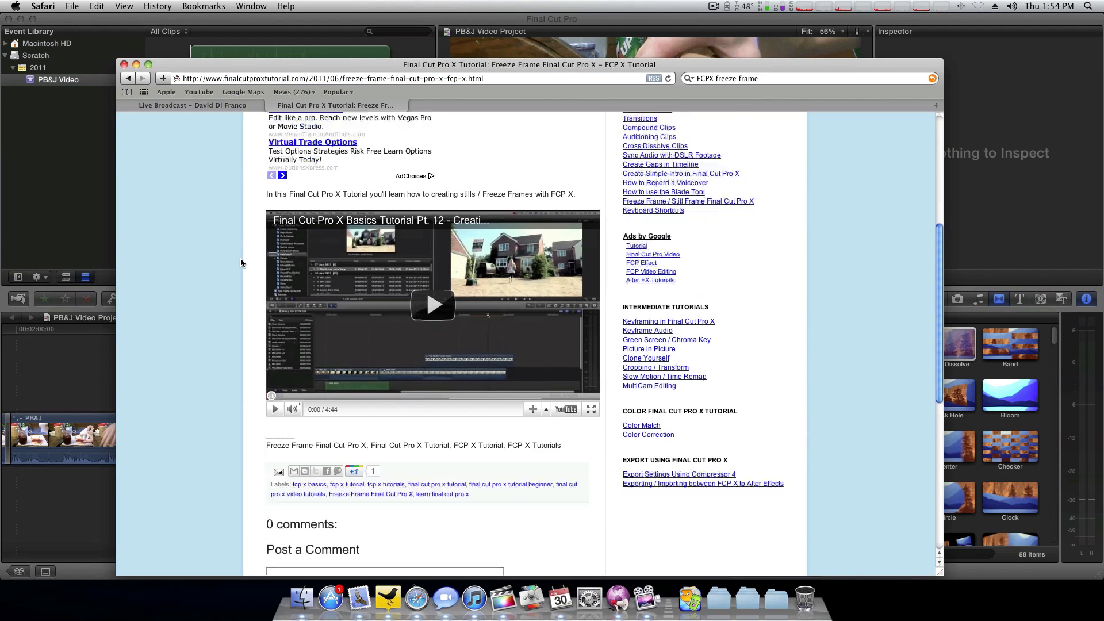
pyautogui.scroll(3, 241, 262)
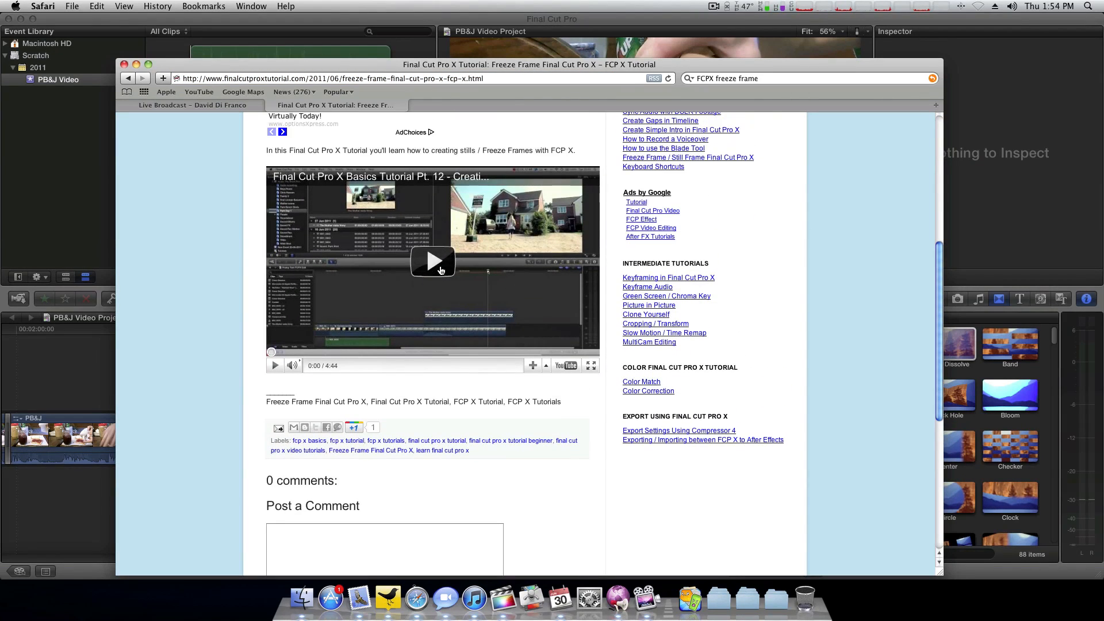
pyautogui.click(426, 246)
pyautogui.scroll(2, 210, 274)
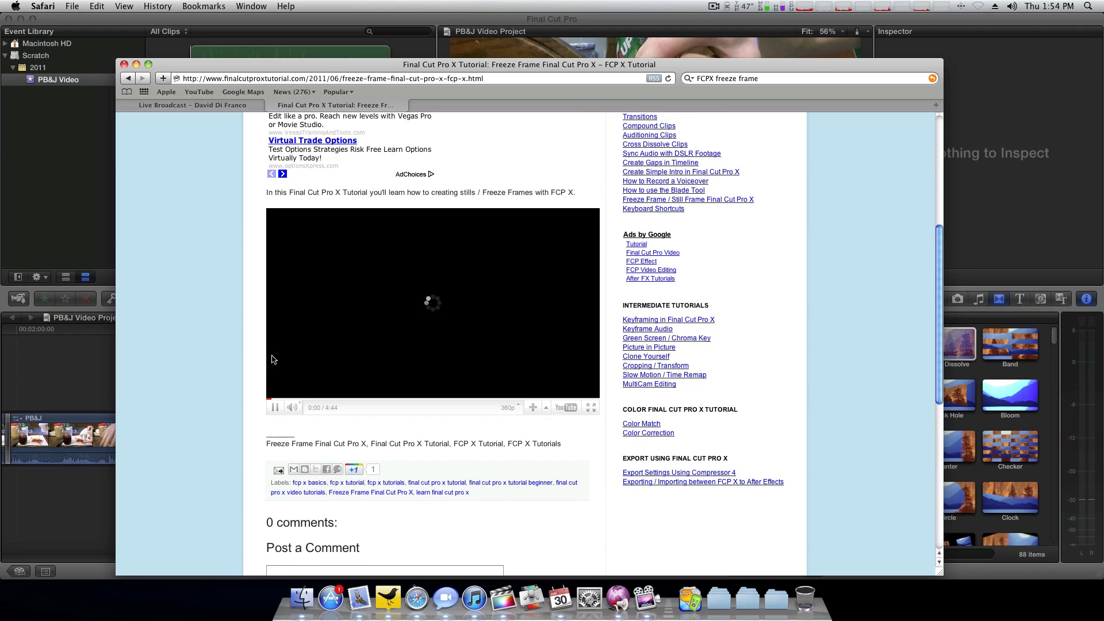
pyautogui.scroll(1, 224, 377)
pyautogui.scroll(4, 225, 380)
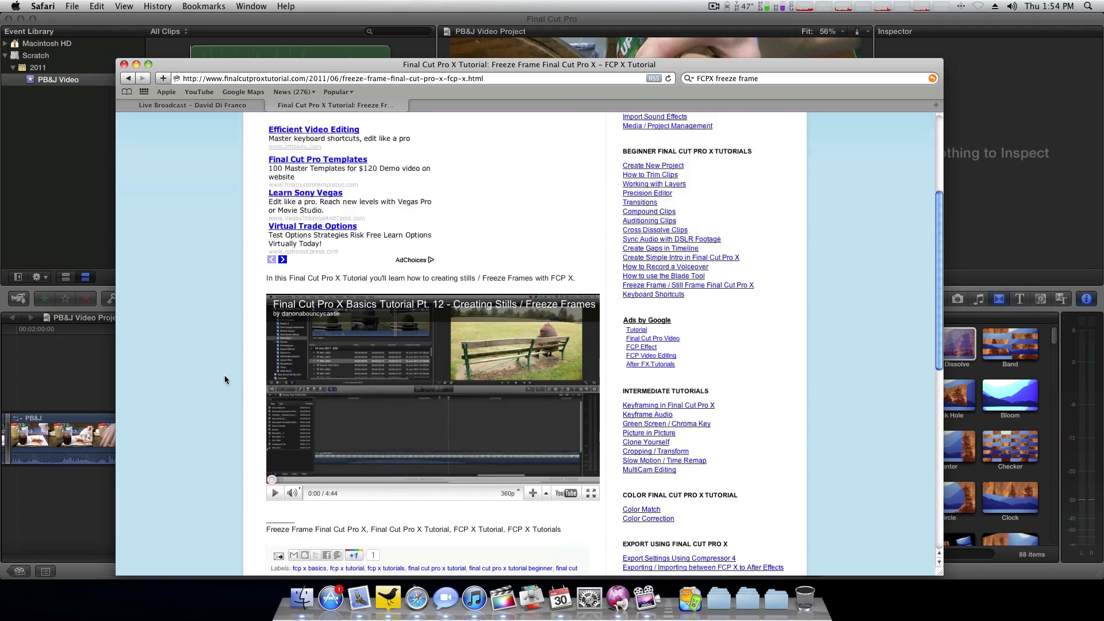
pyautogui.scroll(-4, 224, 379)
pyautogui.scroll(-1, 419, 327)
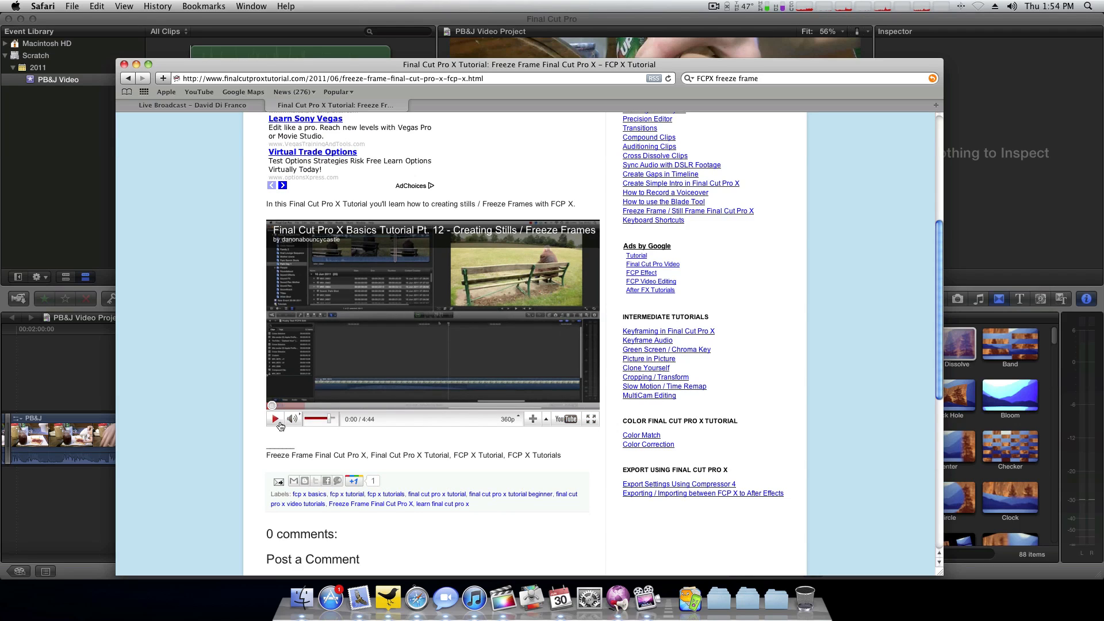
# Step: Skim the tutorial video up to the frame export demonstration and pause it at 0:46
pyautogui.click(275, 419)
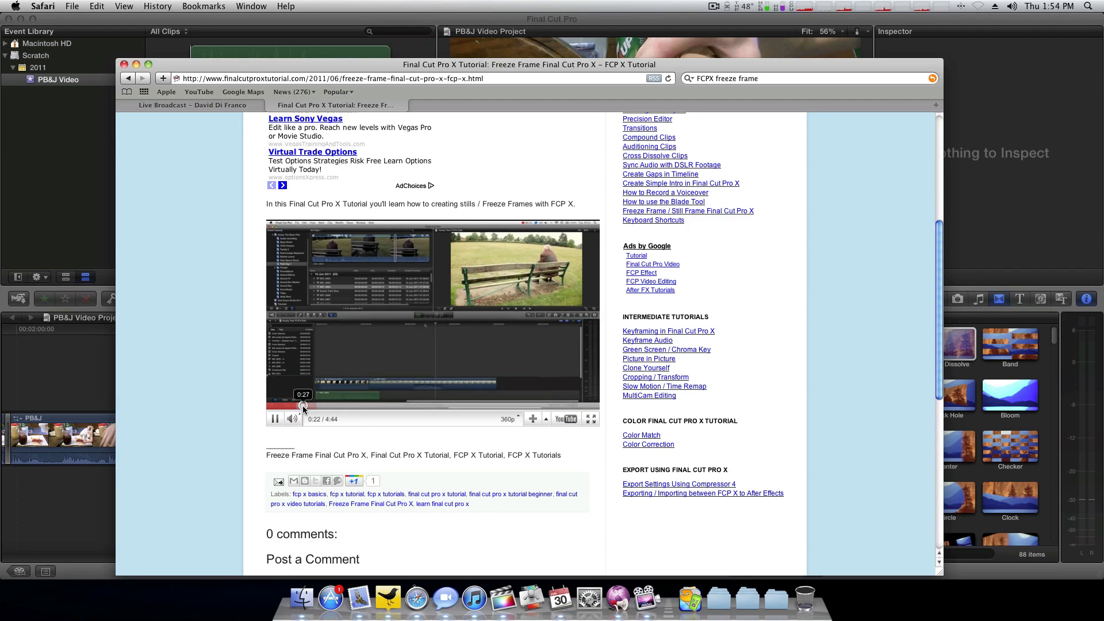
pyautogui.click(302, 406)
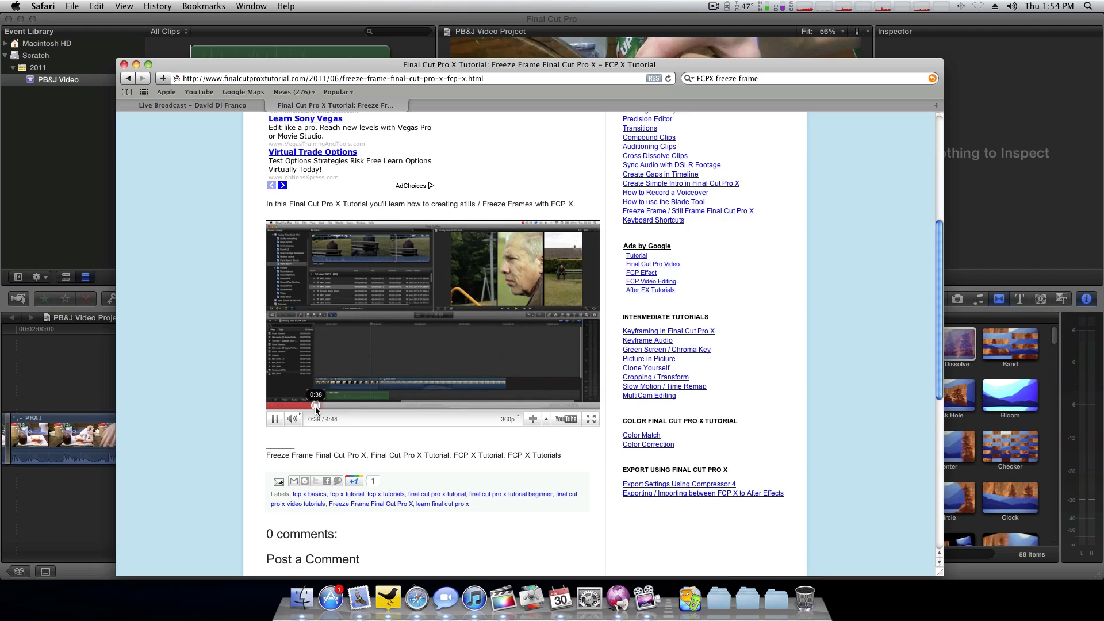
pyautogui.click(315, 406)
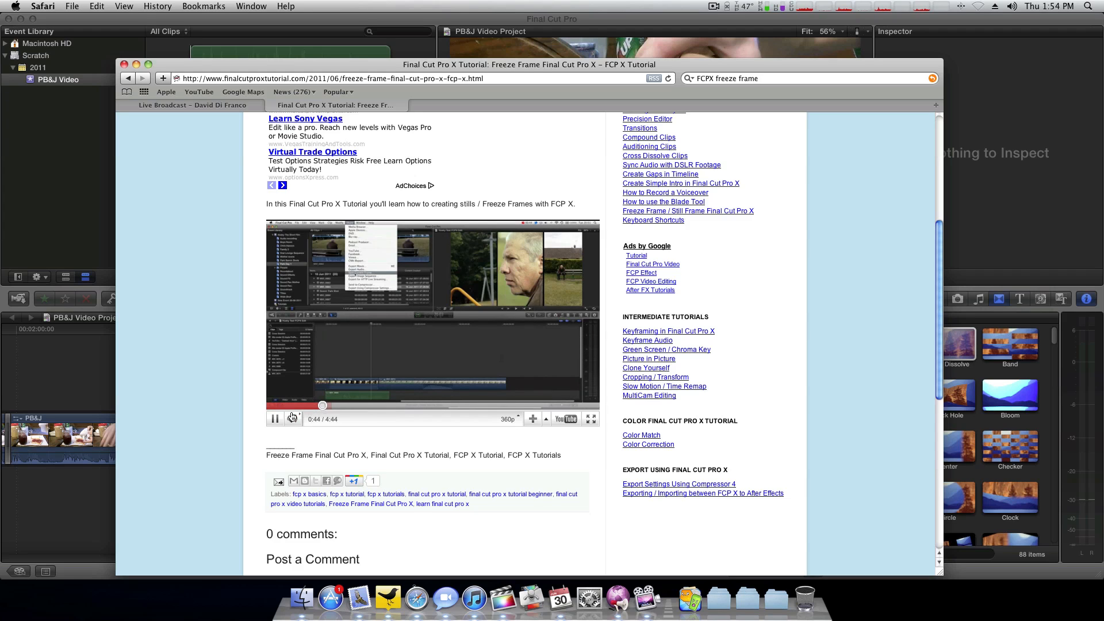
pyautogui.click(275, 419)
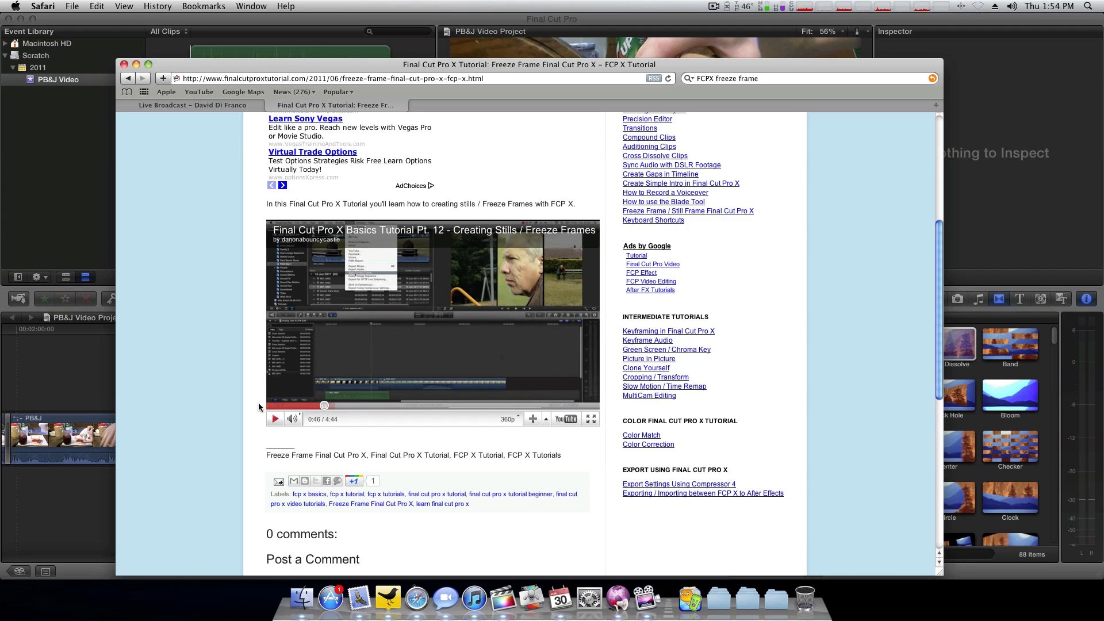
# Step: Switch to Final Cut Pro and save the current frame as a JPEG image named PB&J Video Project on the Desktop
pyautogui.press('super+Tab')
pyautogui.click(276, 6)
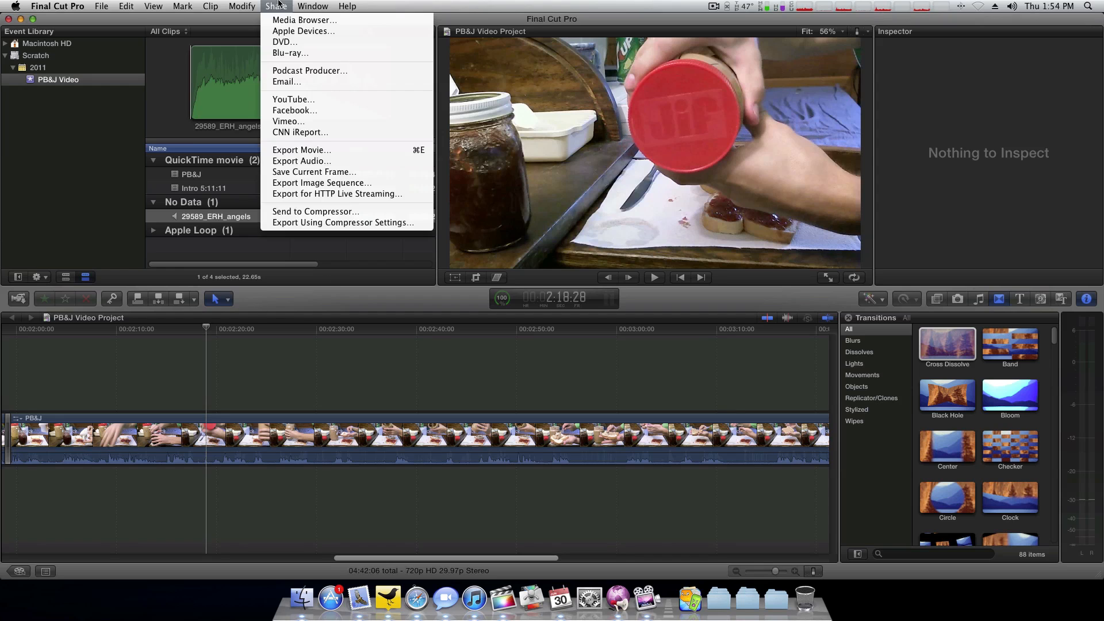
pyautogui.click(331, 171)
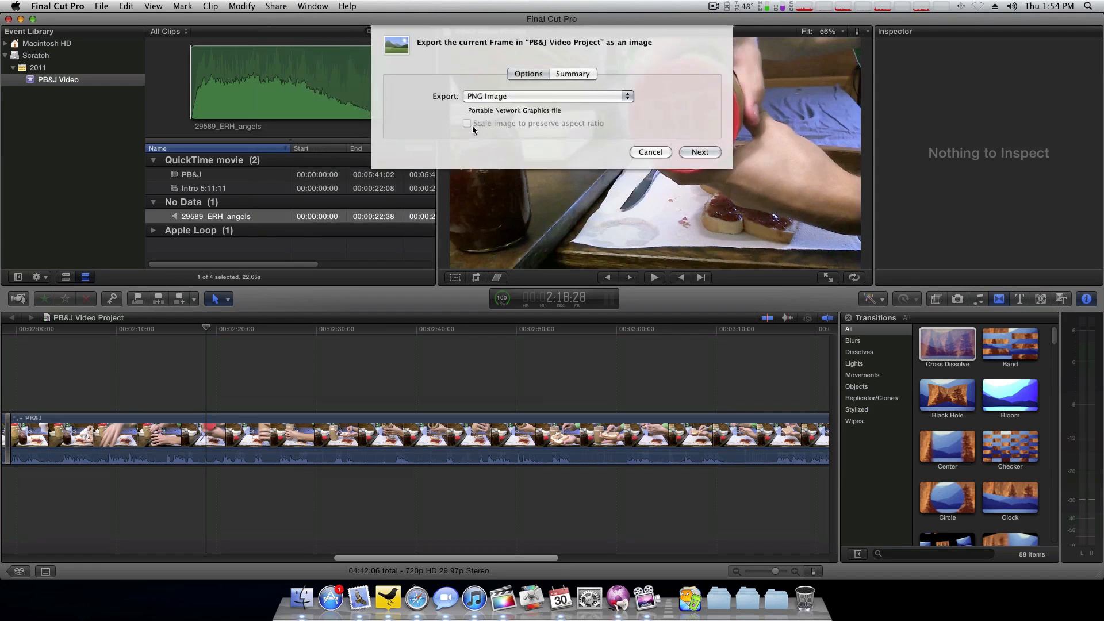
pyautogui.click(526, 96)
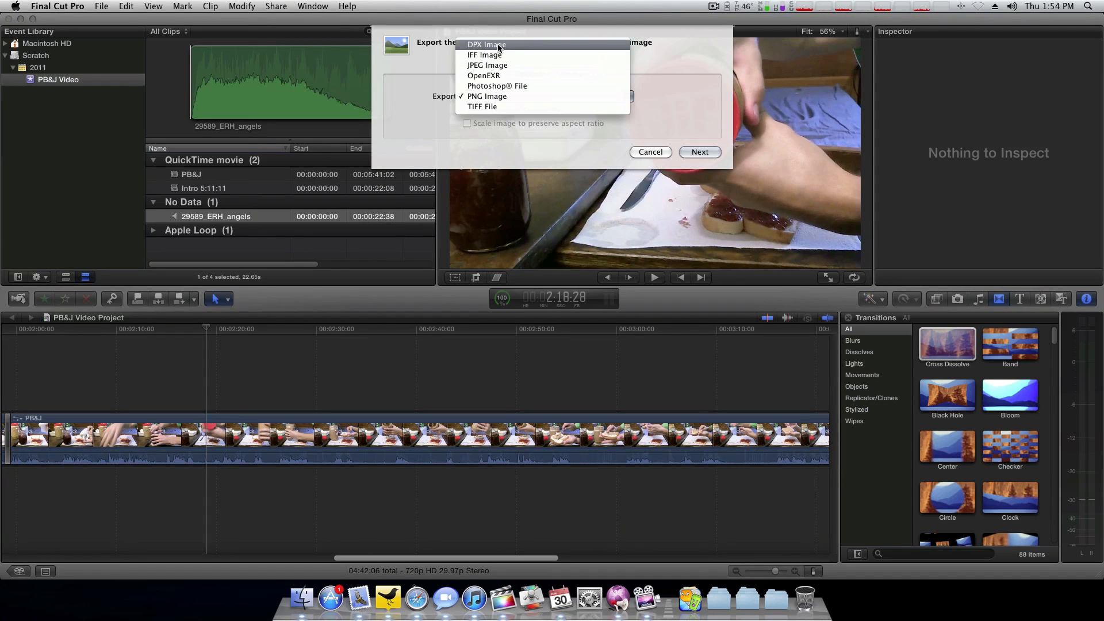
pyautogui.click(495, 65)
pyautogui.click(575, 74)
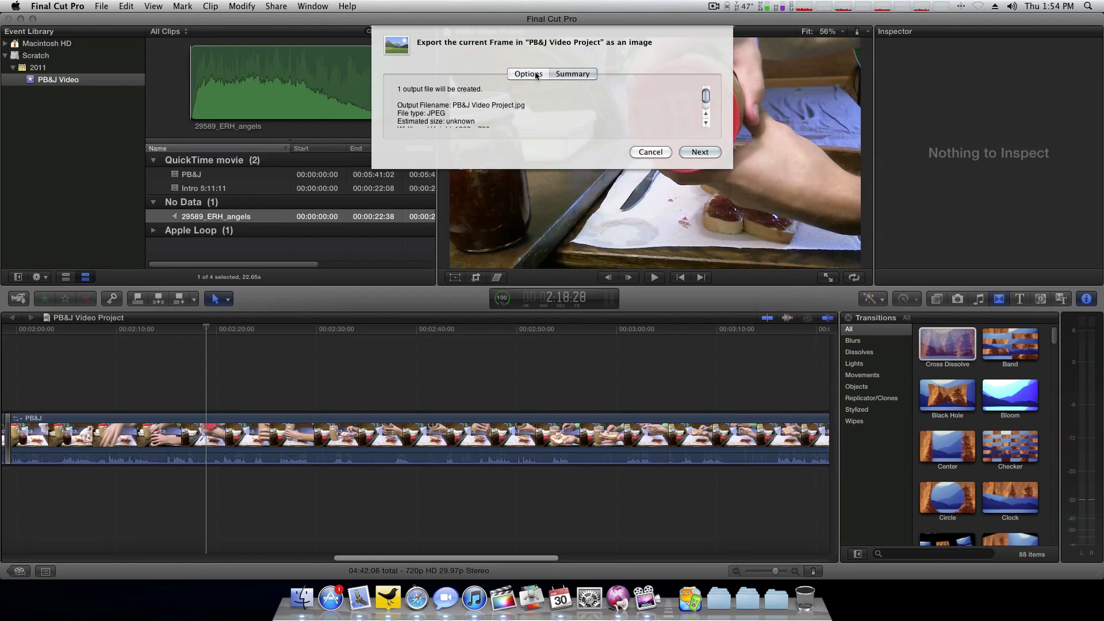
pyautogui.click(534, 76)
pyautogui.click(700, 151)
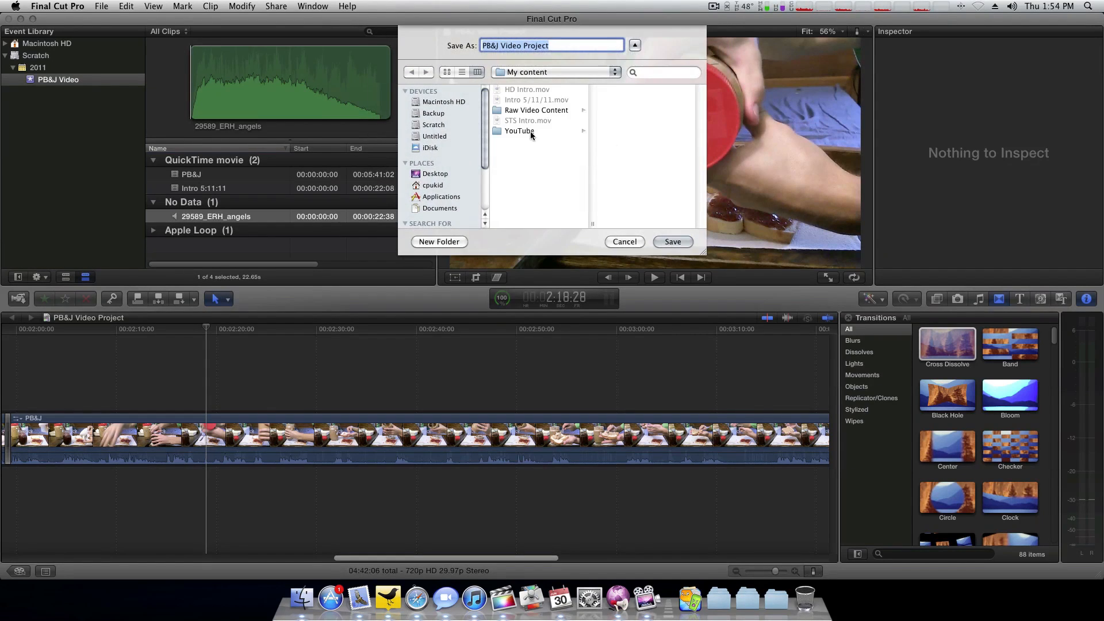
pyautogui.click(436, 174)
pyautogui.click(665, 242)
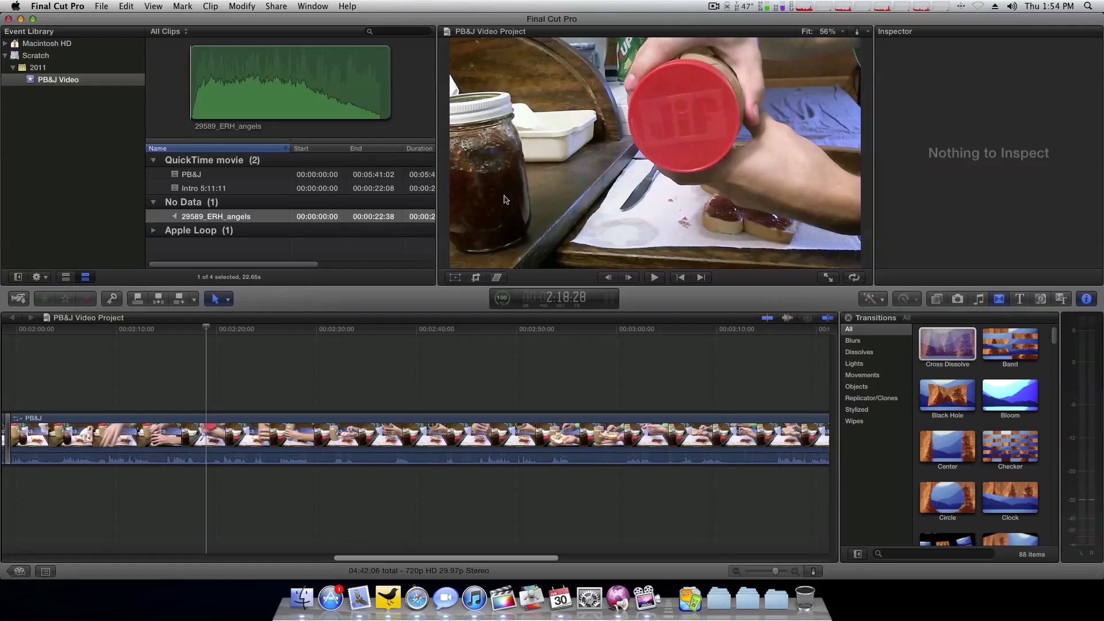
# Step: Preview the exported PB&J Video Project.jpg on the desktop and import it into the PB&J Video event
pyautogui.press('F11')
pyautogui.click(1028, 124)
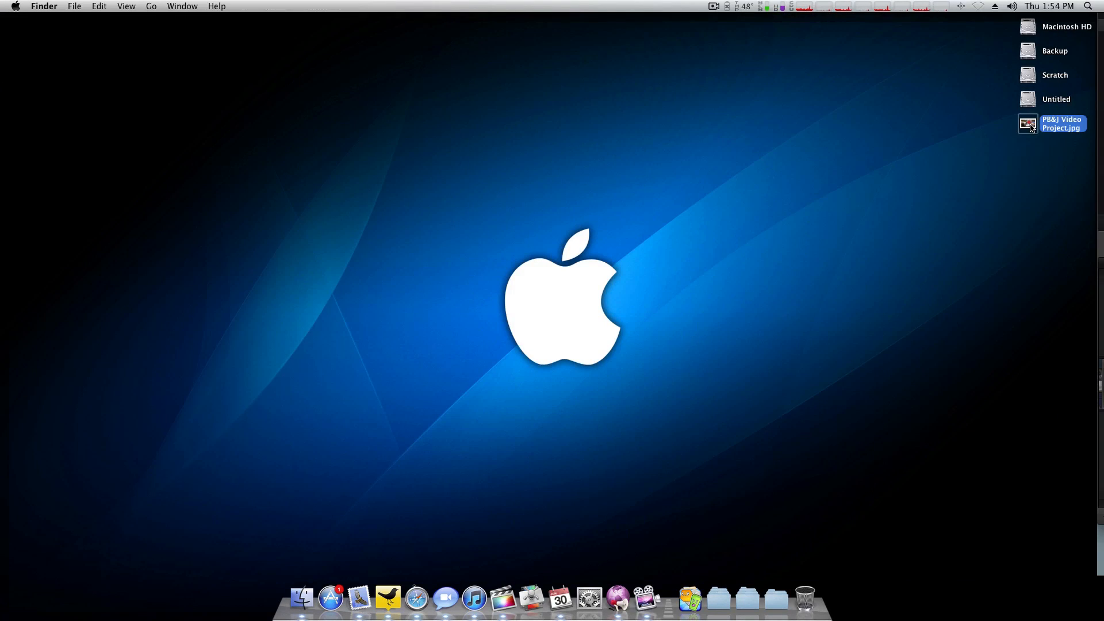
pyautogui.press('space')
pyautogui.press('space')
pyautogui.press('F11')
pyautogui.moveTo(1027, 203); pyautogui.dragTo(51, 81)
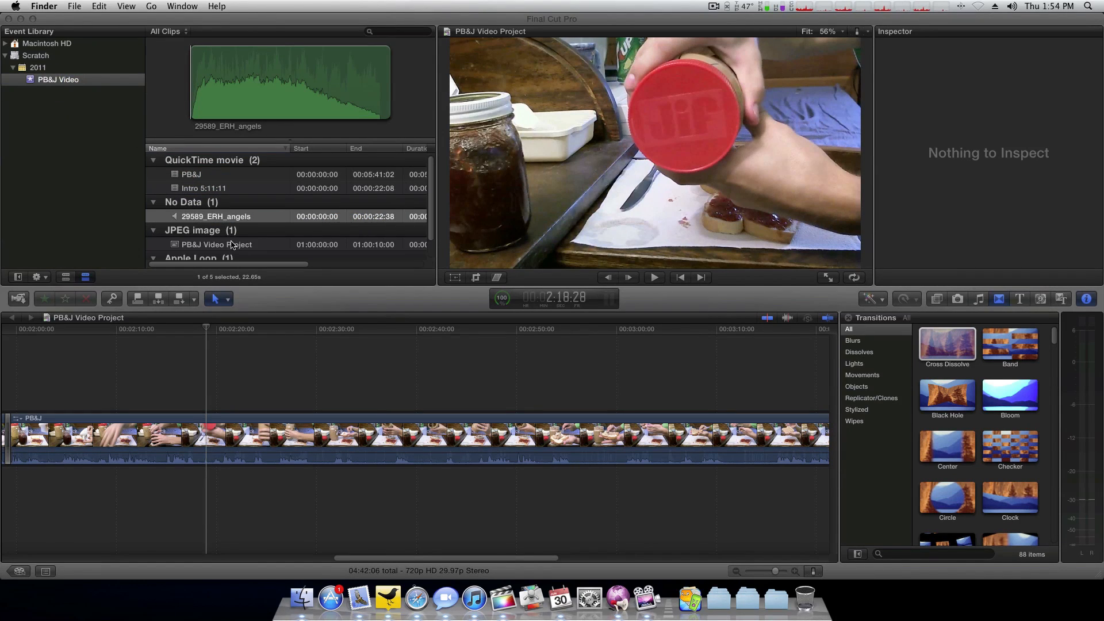
# Step: Place the imported PB&J Video Project still above the PB&J clip, starting at 2:18:28
pyautogui.click(213, 231)
pyautogui.click(214, 245)
pyautogui.scroll(-1, 230, 240)
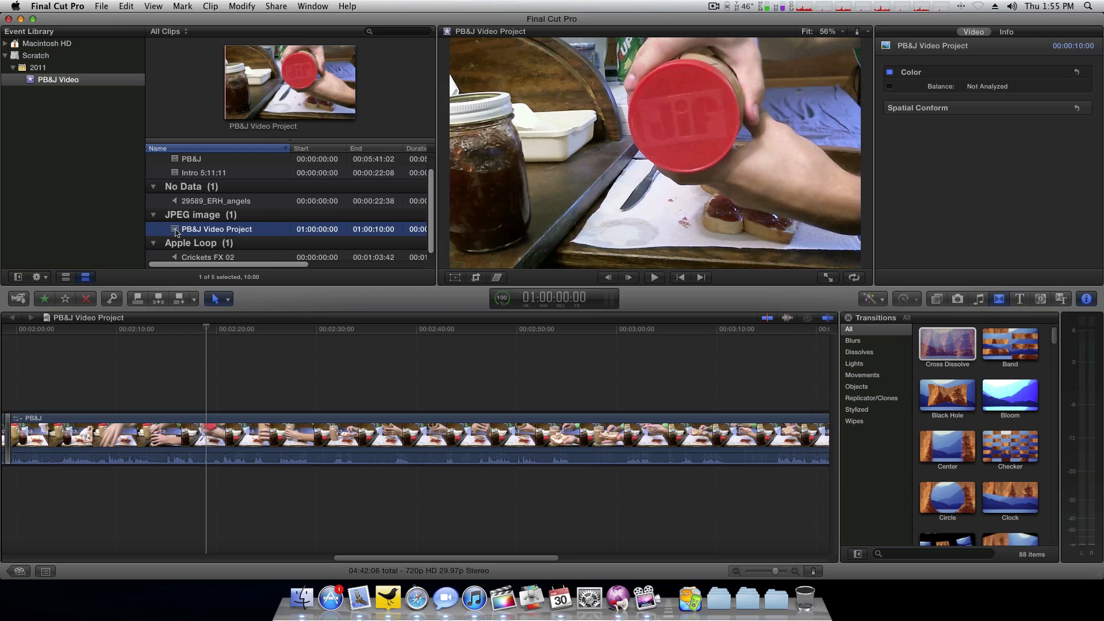
pyautogui.moveTo(207, 372); pyautogui.dragTo(207, 383)
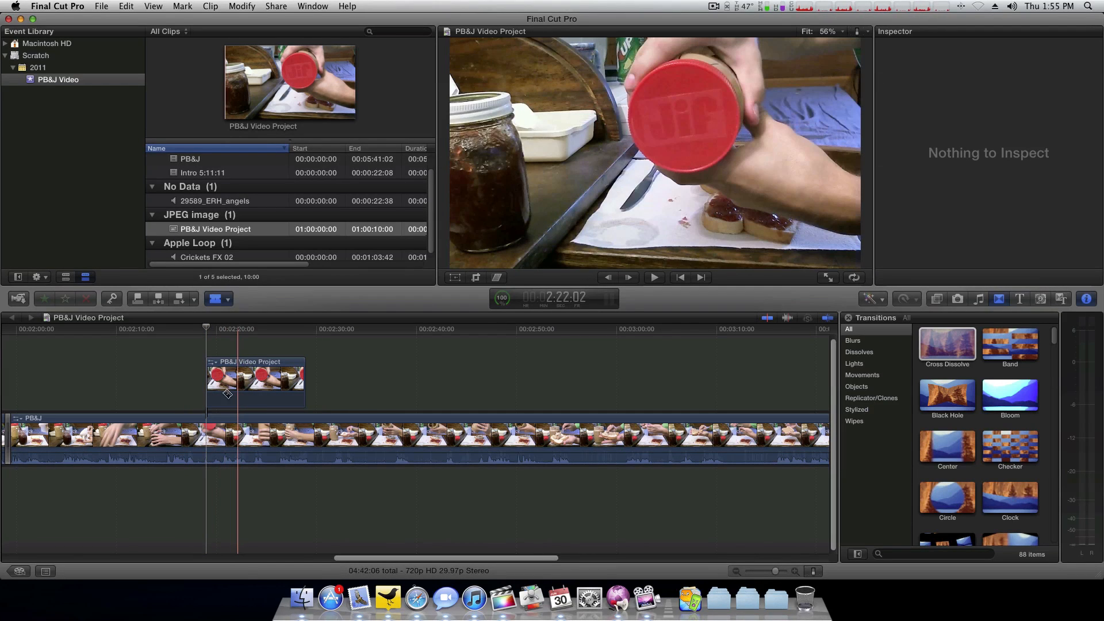
# Step: Split the PB&J clip at 2:18:28 with the Blade and return to the Select tool
pyautogui.click(208, 431)
pyautogui.press('a')
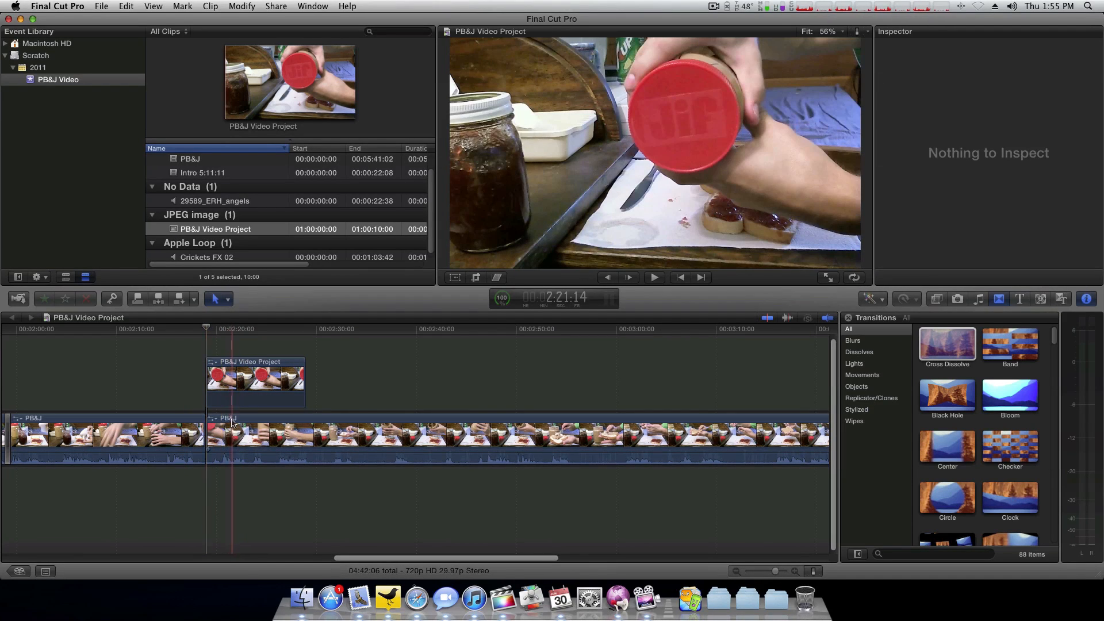
# Step: Try to shift the second PB&J segment later in the timeline, and delete the still connected above it
pyautogui.moveTo(231, 423)
pyautogui.mouseDown()
pyautogui.moveTo(292, 423)
pyautogui.moveTo(243, 424)
pyautogui.mouseUp()
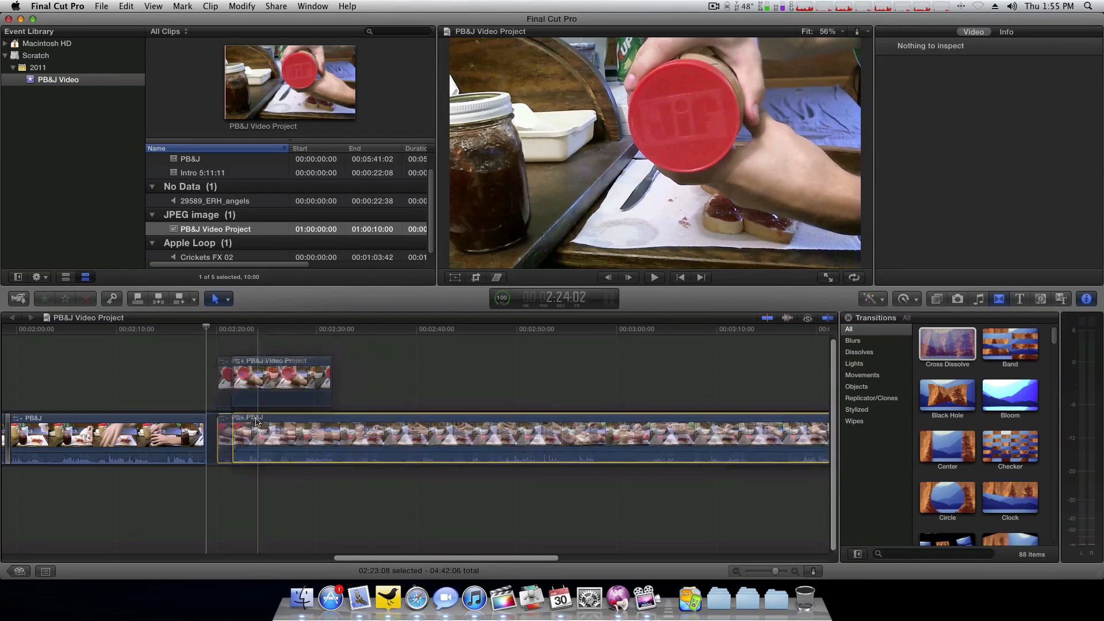
pyautogui.click(250, 367)
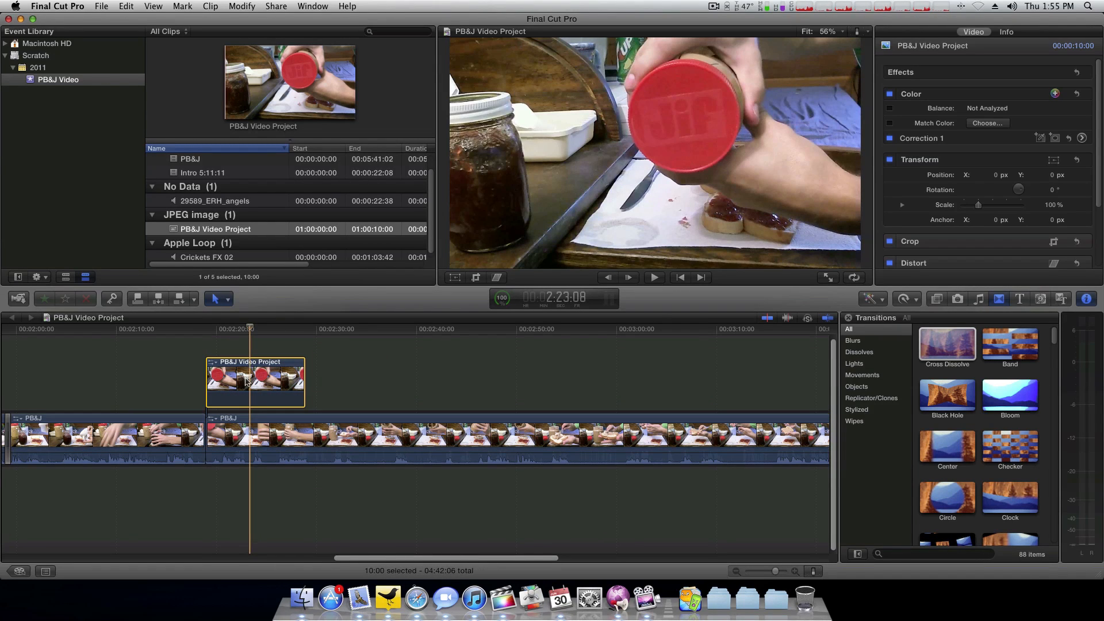
pyautogui.press('Delete')
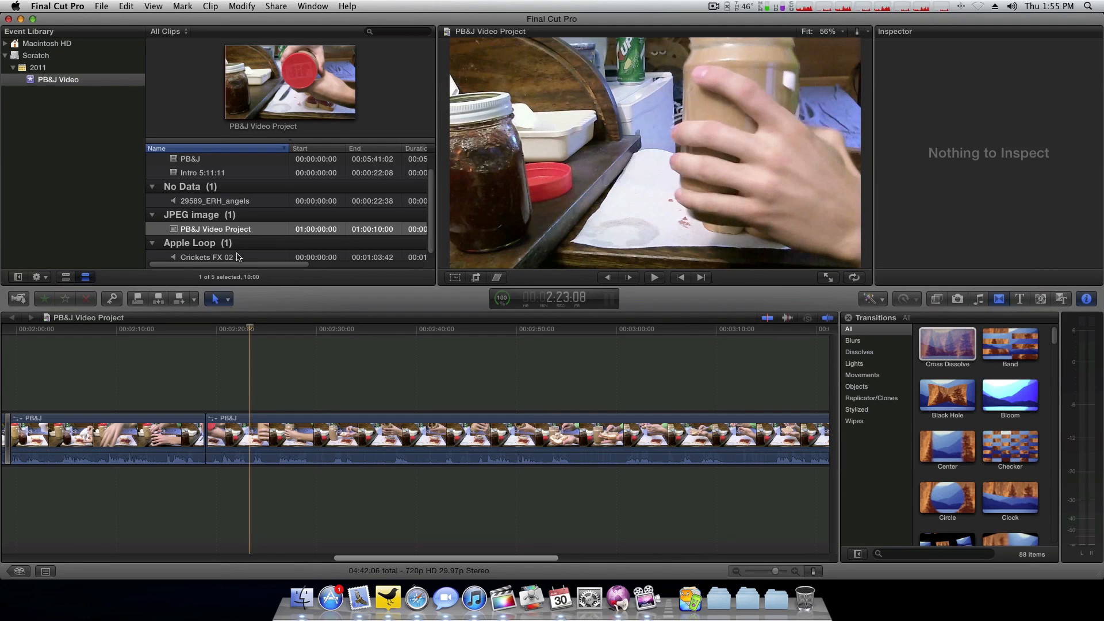
# Step: Connect the PB&J Video Project still above the cut at 2:18:28 and play the timeline from just before it
pyautogui.moveTo(183, 232); pyautogui.dragTo(210, 376)
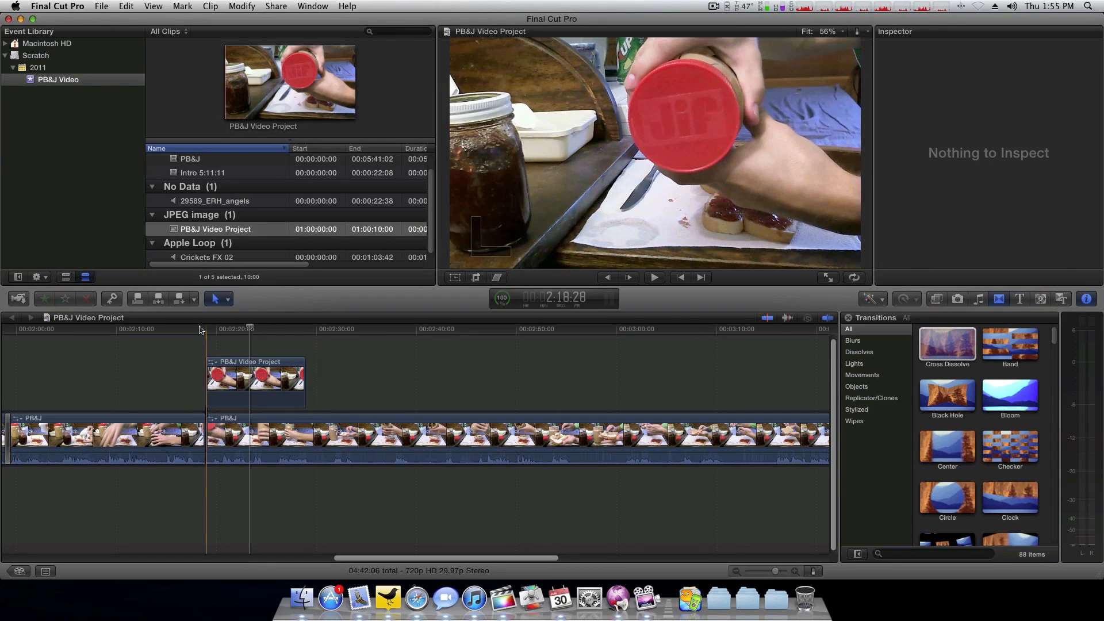
pyautogui.click(200, 332)
pyautogui.press('space')
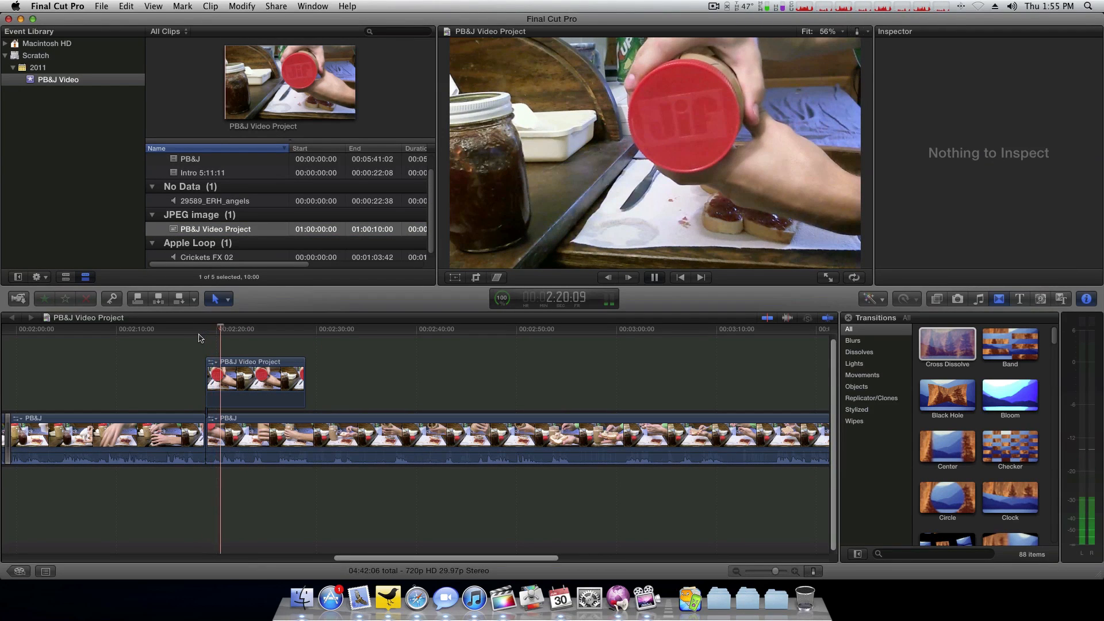
# Step: Insert the connected still into the main storyline between the two PB&J segments and play it back through its end
pyautogui.click(224, 420)
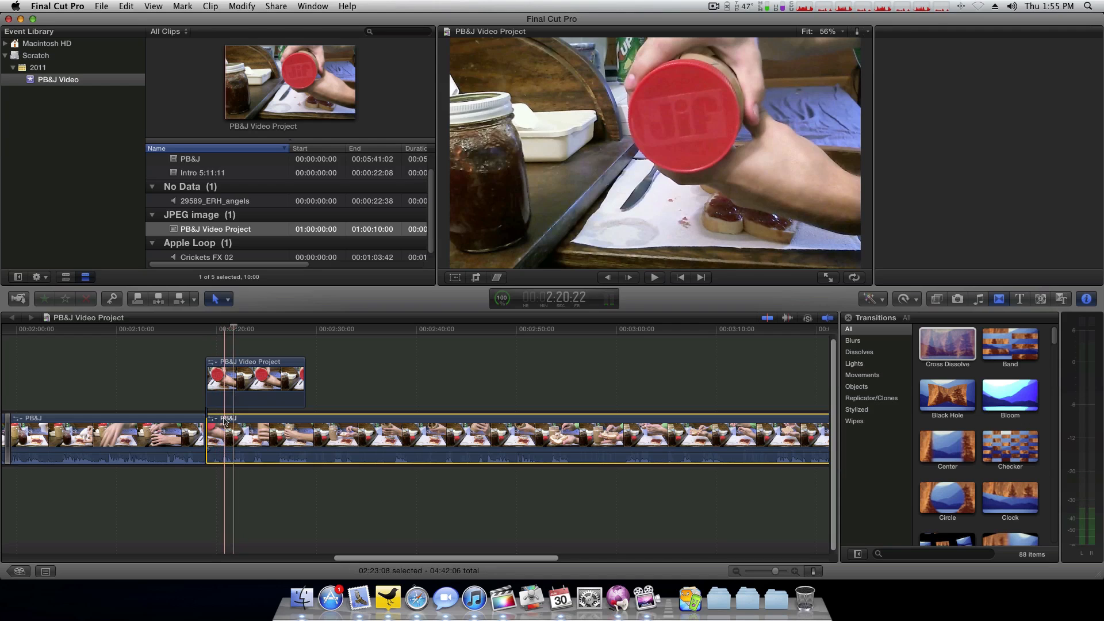
pyautogui.click(222, 403)
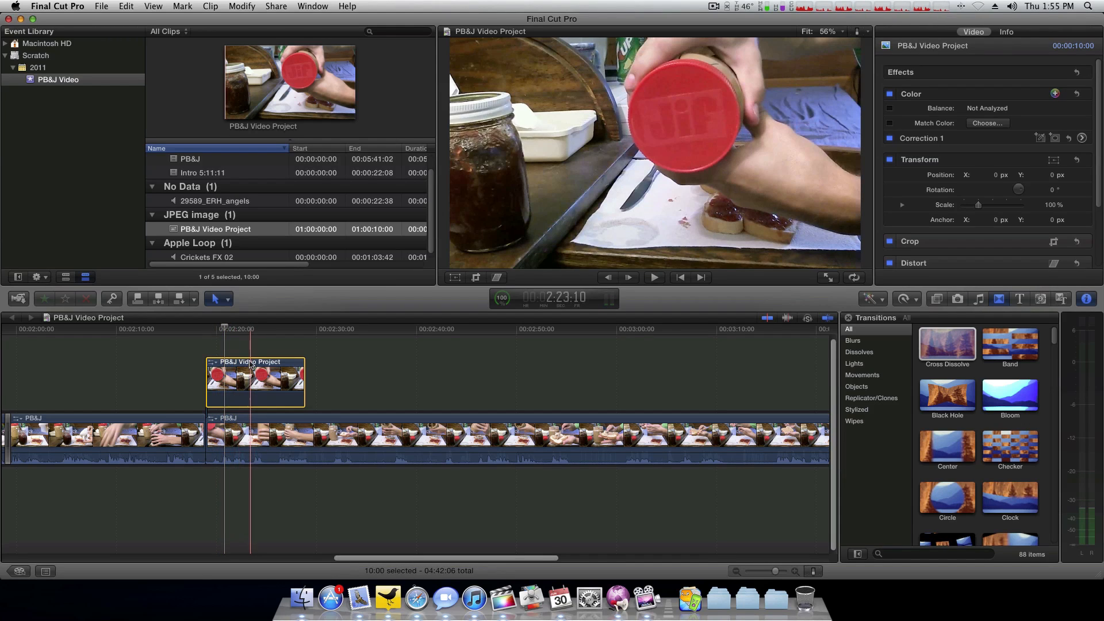
pyautogui.moveTo(251, 364); pyautogui.dragTo(214, 429)
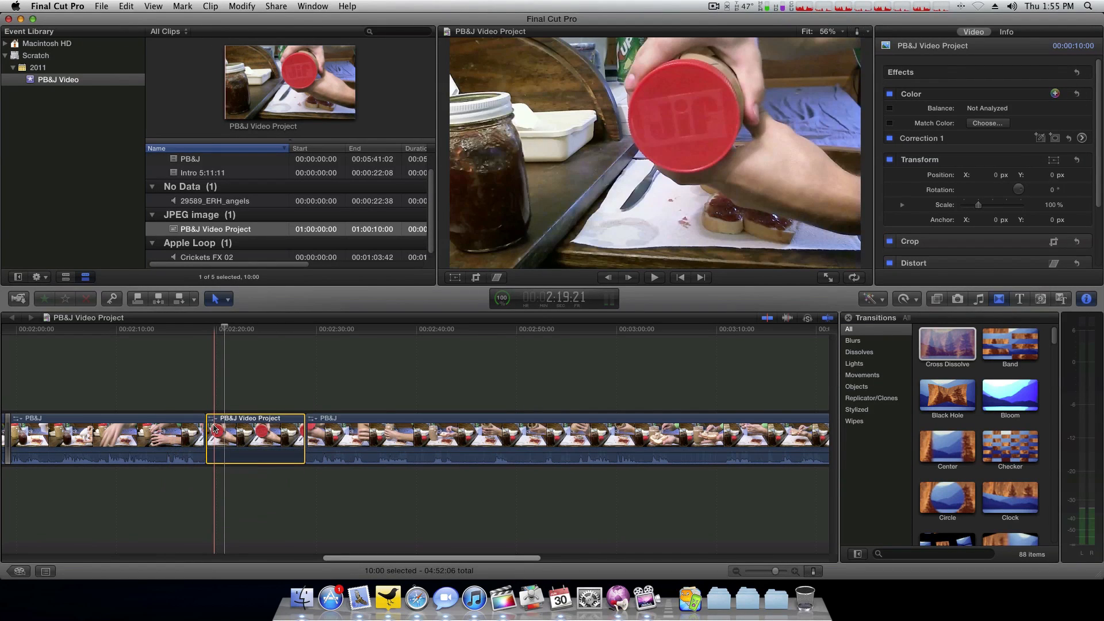
pyautogui.press('space')
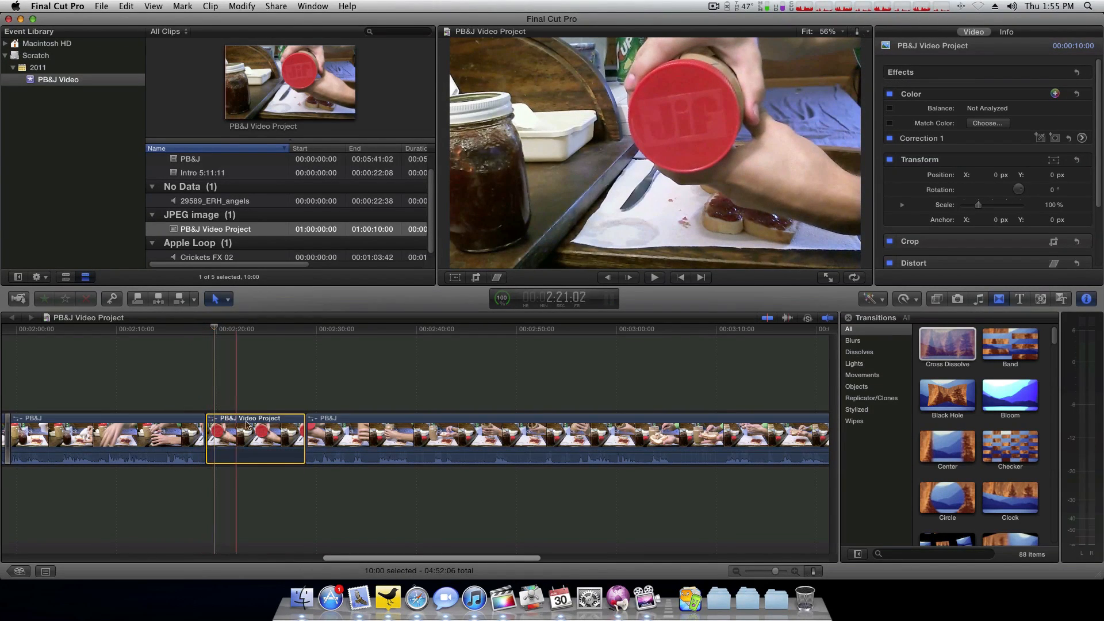
pyautogui.click(306, 402)
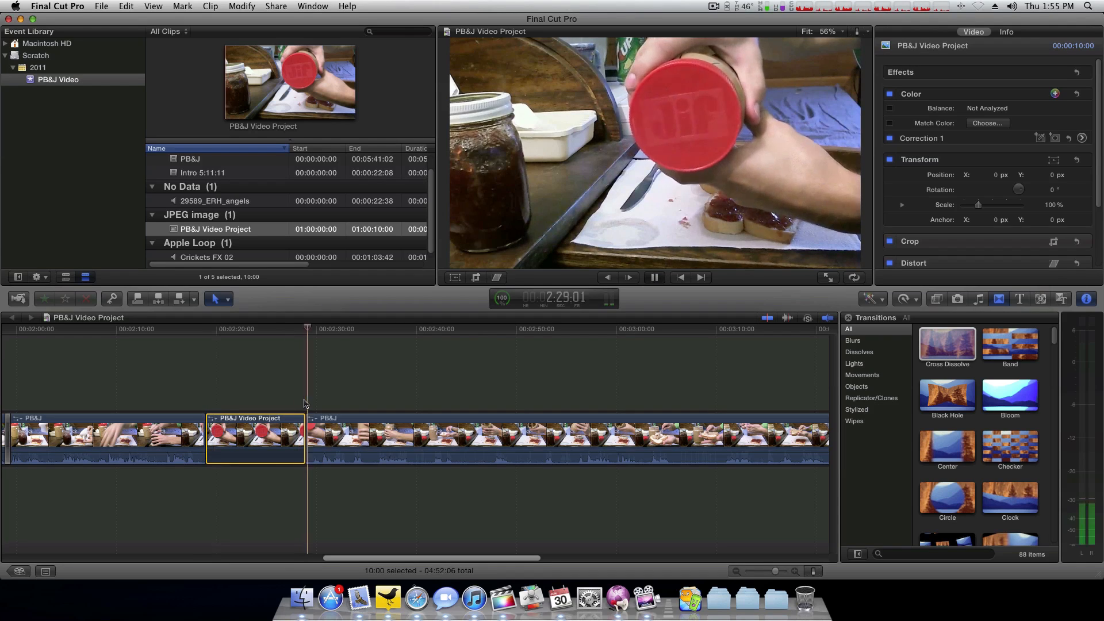
# Step: Undo the placement of the PB&J Video Project still and the split of the PB&J clip at 2:18:28
pyautogui.click(284, 423)
pyautogui.press('BackSpace')
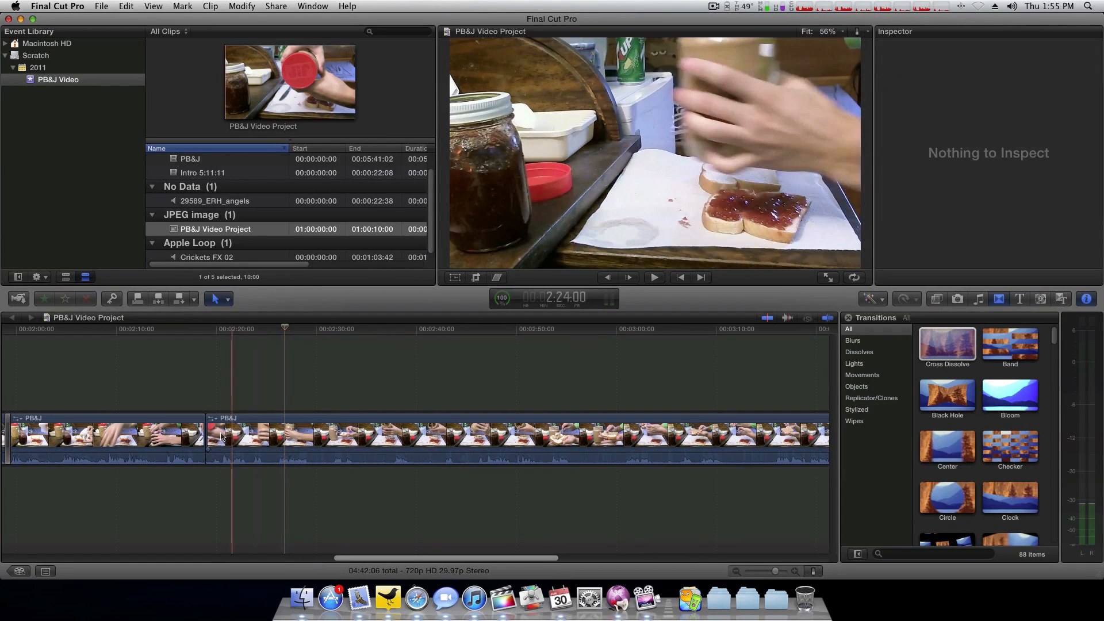
pyautogui.press('super+z')
pyautogui.press('super+z')
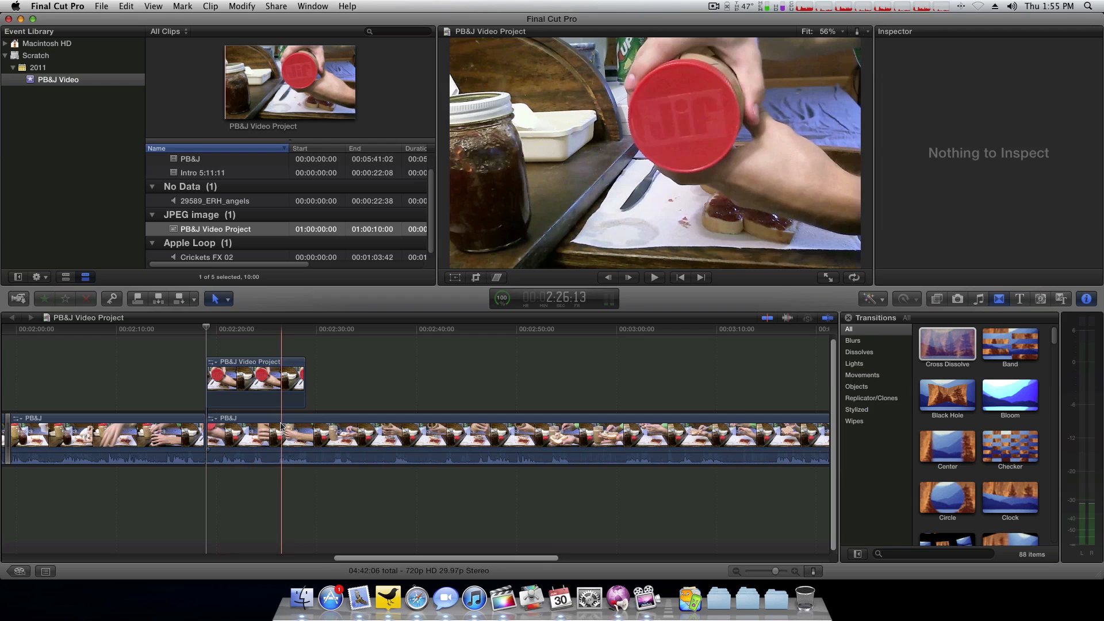
pyautogui.press('super+z')
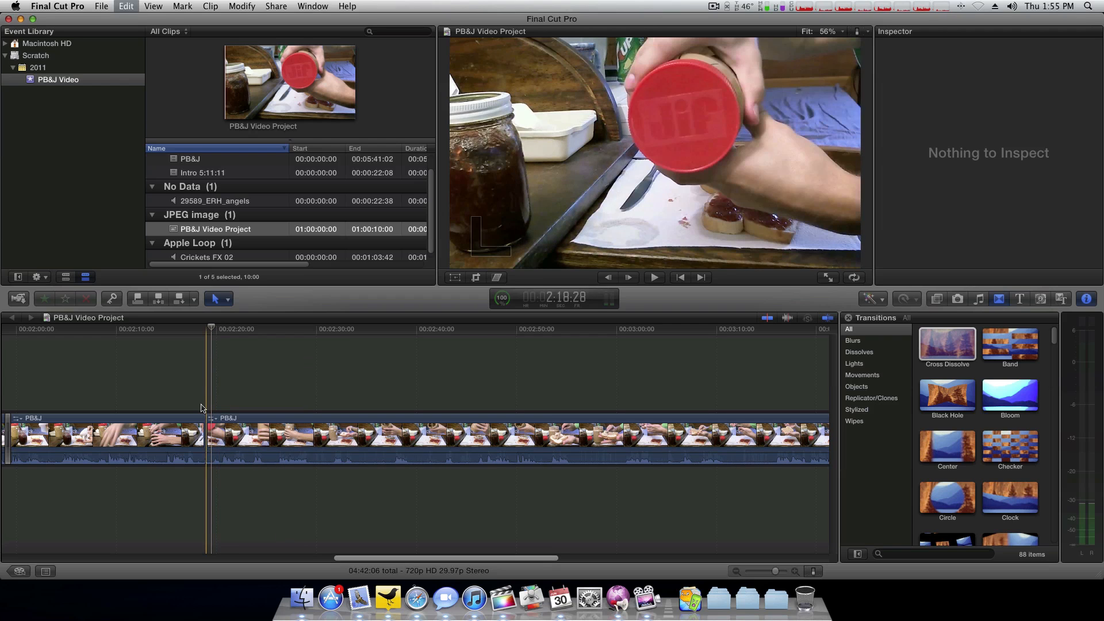
pyautogui.press('super+shift+z')
pyautogui.hscroll(-5, 208, 402)
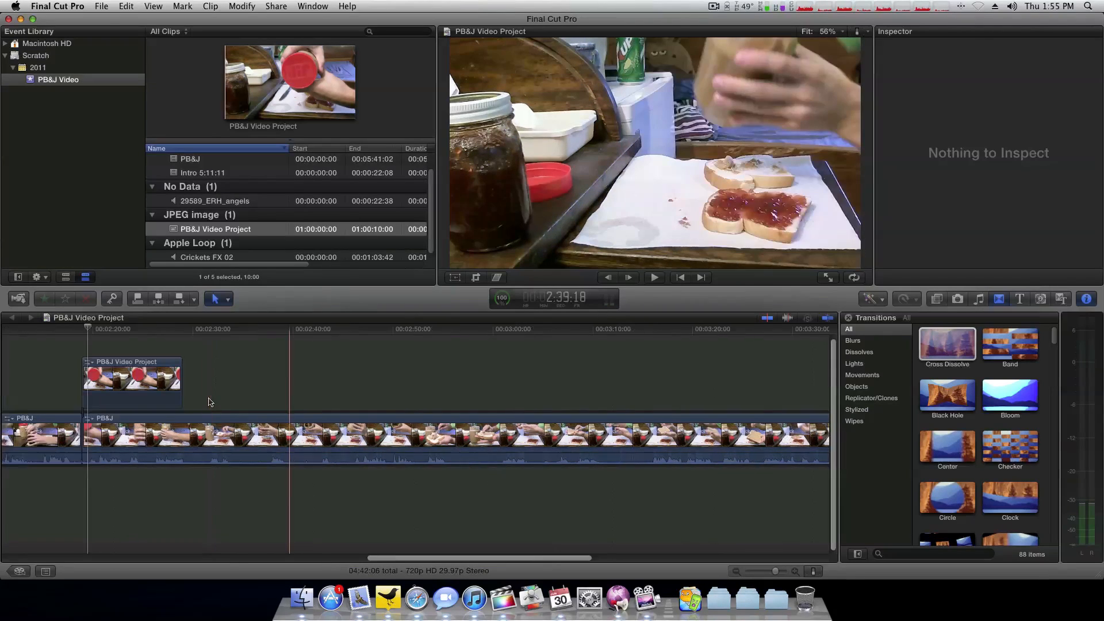
pyautogui.press('super+z')
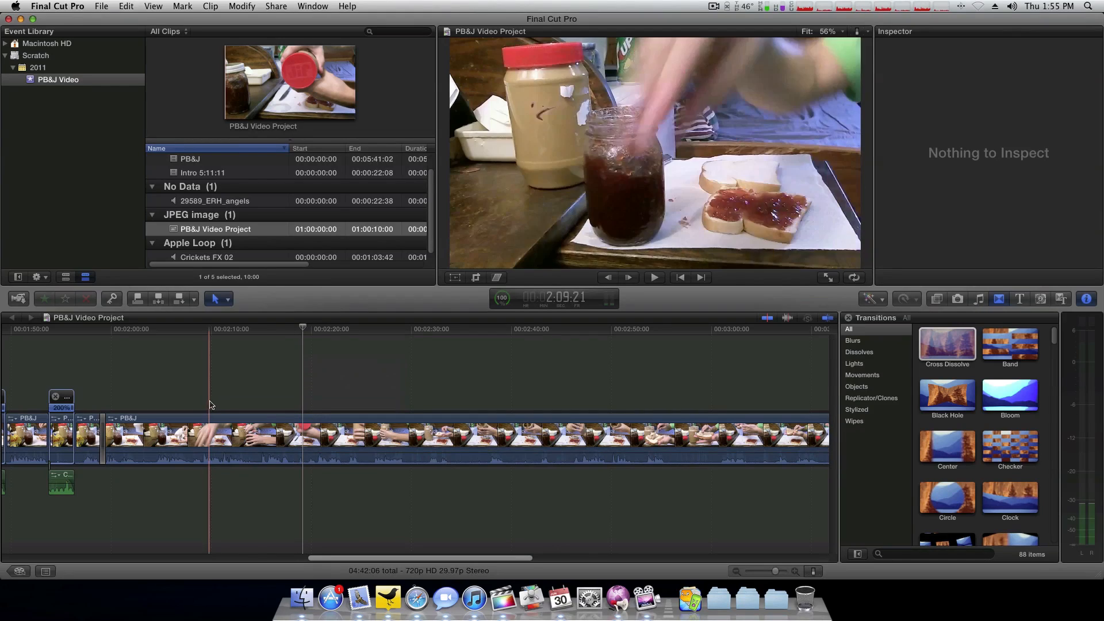
# Step: Find the clear jar-lid frame at 2:19:04, split the PB&J clip there with the Blade, and return to the Select tool
pyautogui.press('space')
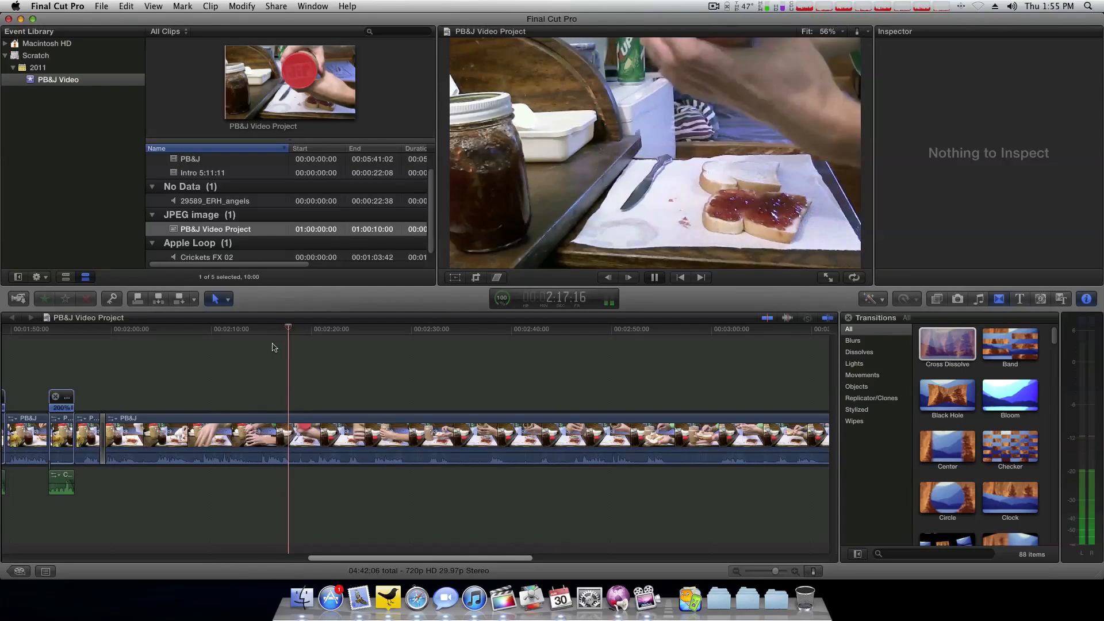
pyautogui.press('space')
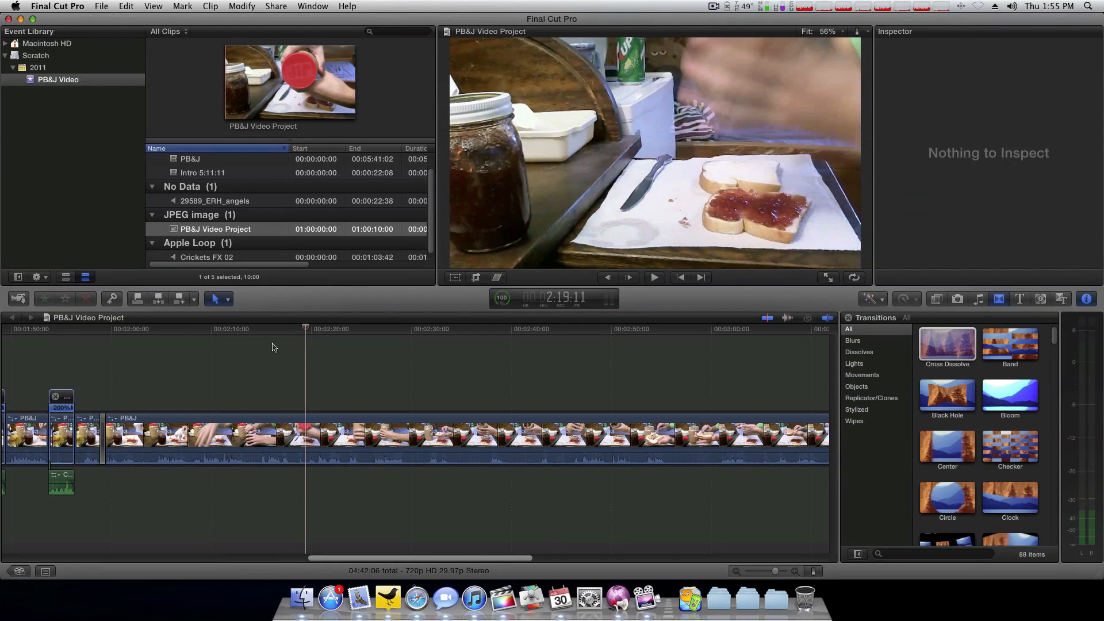
pyautogui.press('Left')
pyautogui.press('Left')
pyautogui.press('Left')
pyautogui.press('Left')
pyautogui.press('Left')
pyautogui.press('Left')
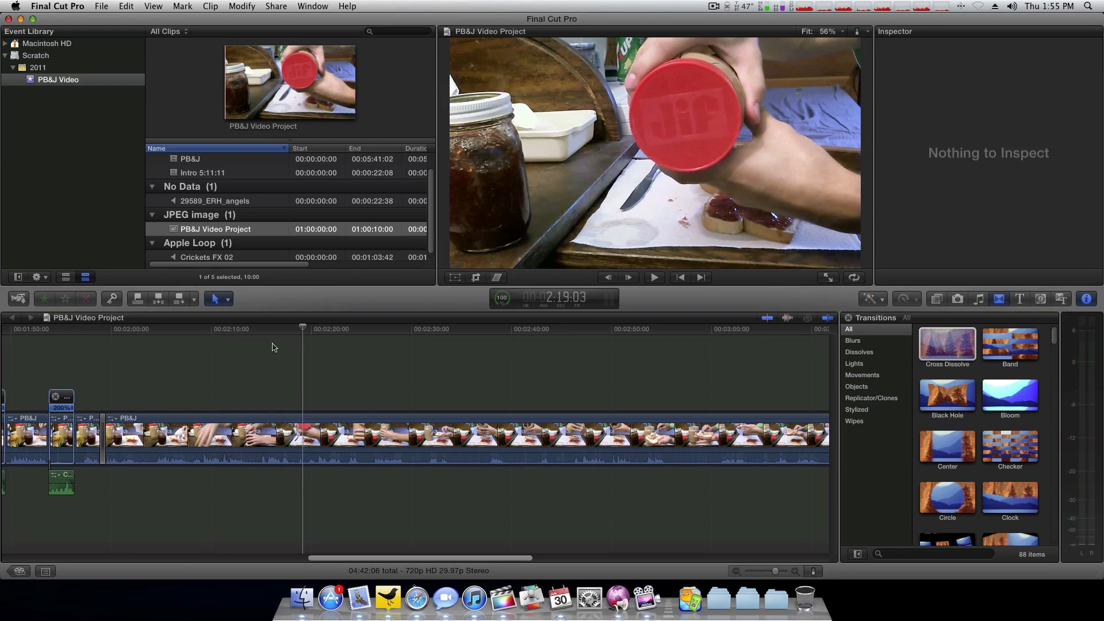
pyautogui.press('Right')
pyautogui.press('Right')
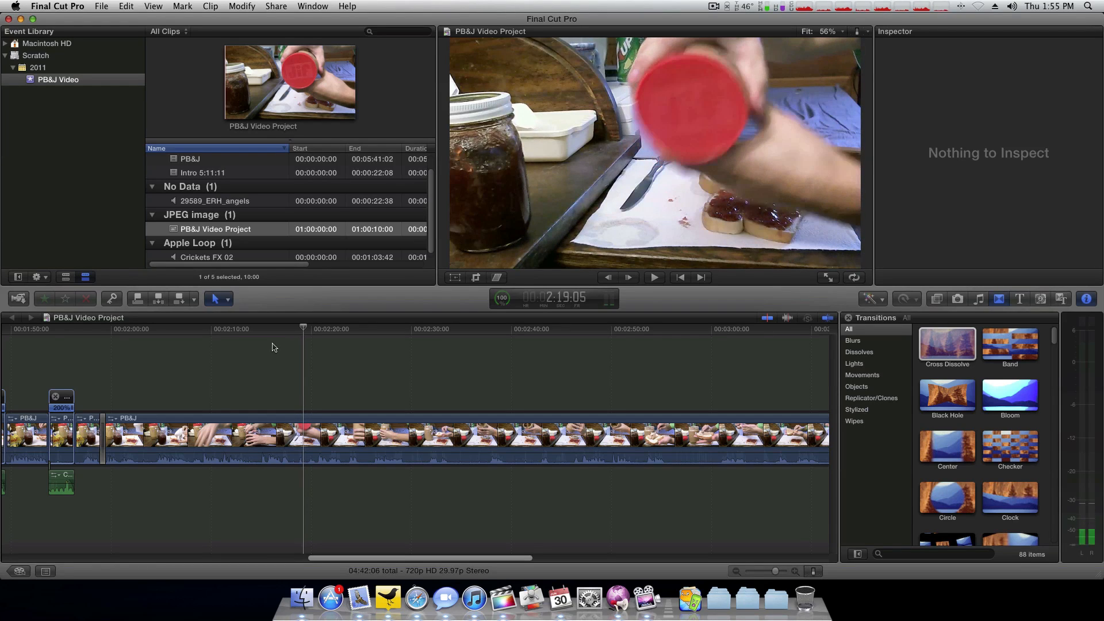
pyautogui.press('Left')
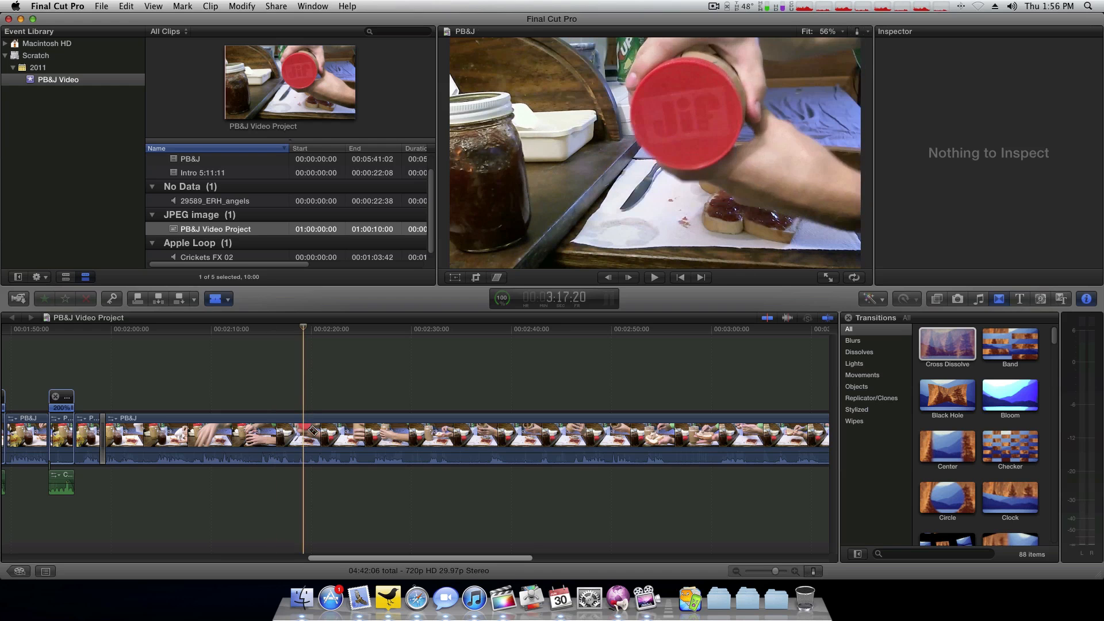
pyautogui.click(309, 431)
pyautogui.press('a')
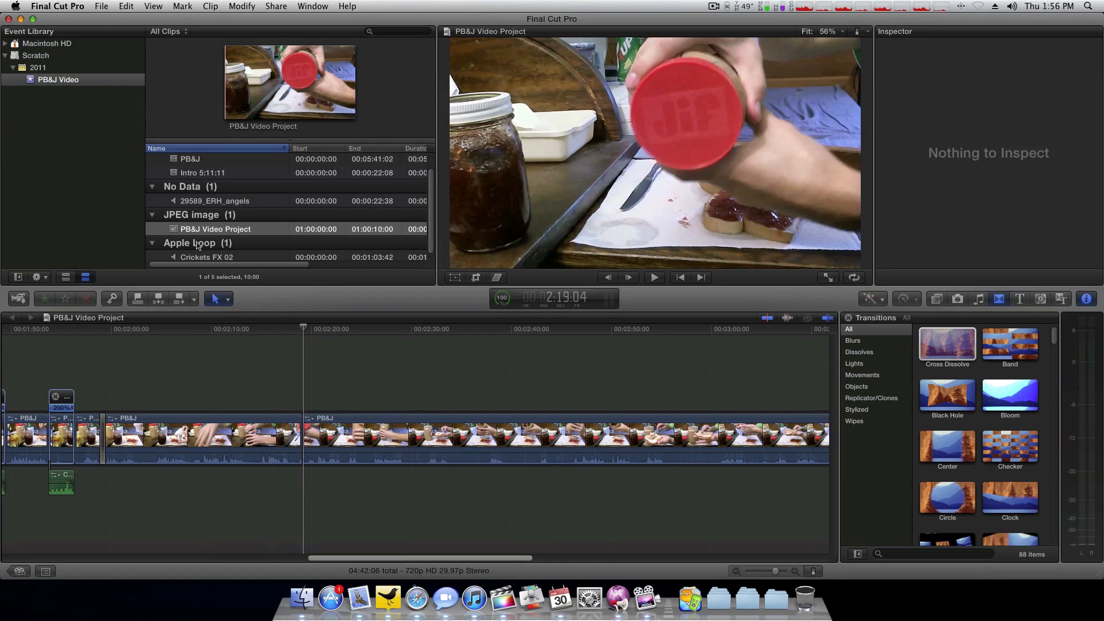
# Step: Insert the PB&J Video Project still into the main storyline at the 2:19:04 cut and play the timeline into it
pyautogui.moveTo(174, 233); pyautogui.dragTo(307, 432)
pyautogui.click(293, 331)
pyautogui.press('space')
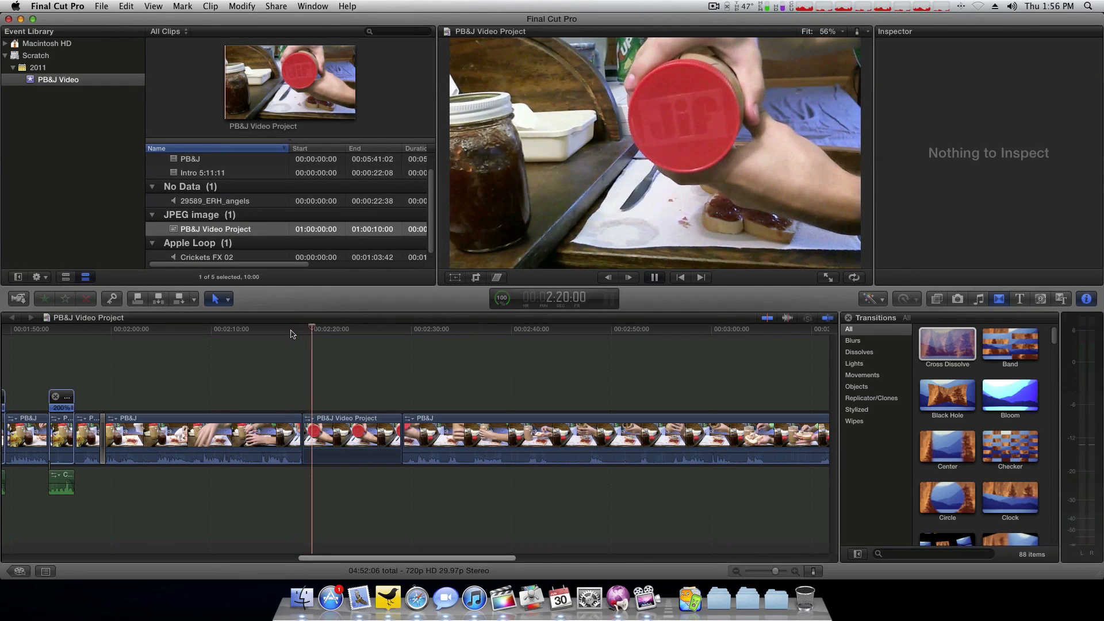
pyautogui.click(355, 422)
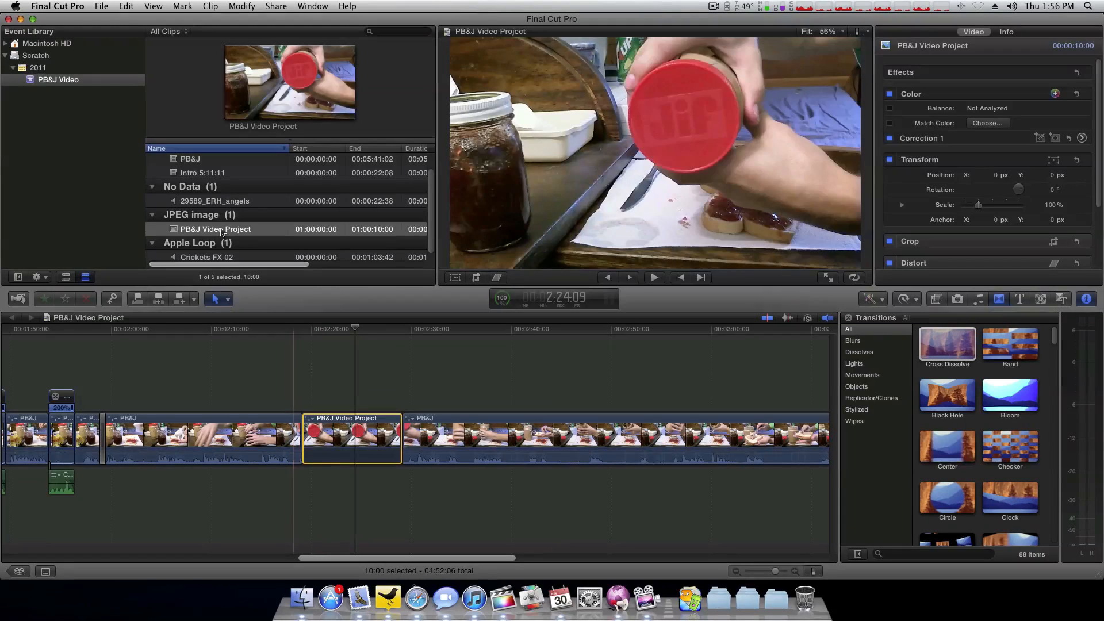
# Step: Connect the 29589_ERH_angels sound beneath the start of the still and play the freeze frame with it
pyautogui.scroll(-1, 198, 173)
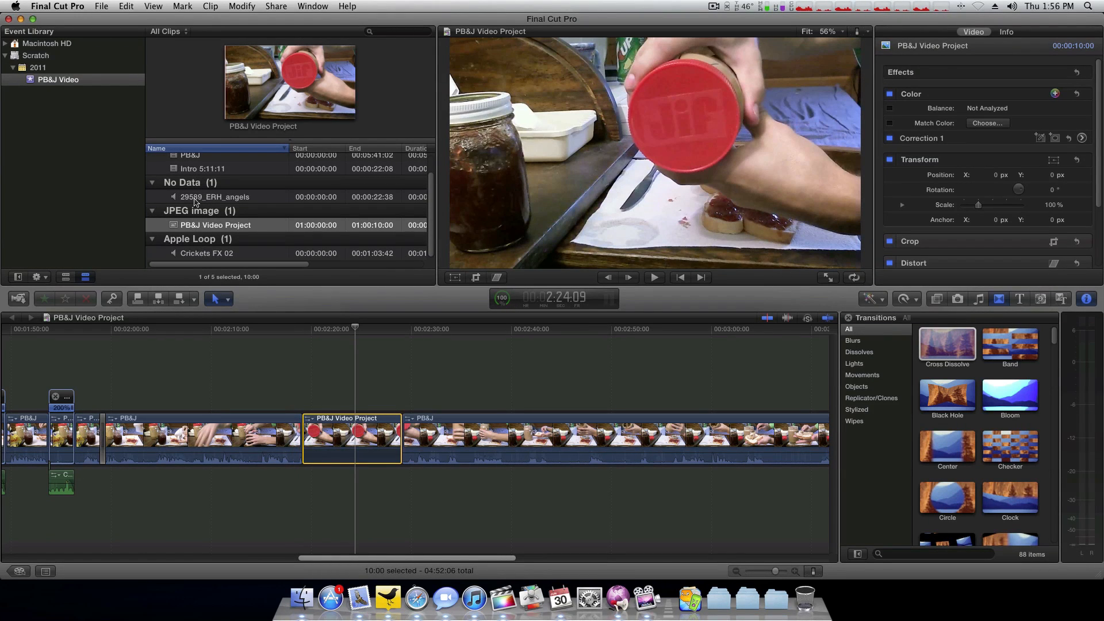
pyautogui.moveTo(196, 201); pyautogui.dragTo(306, 486)
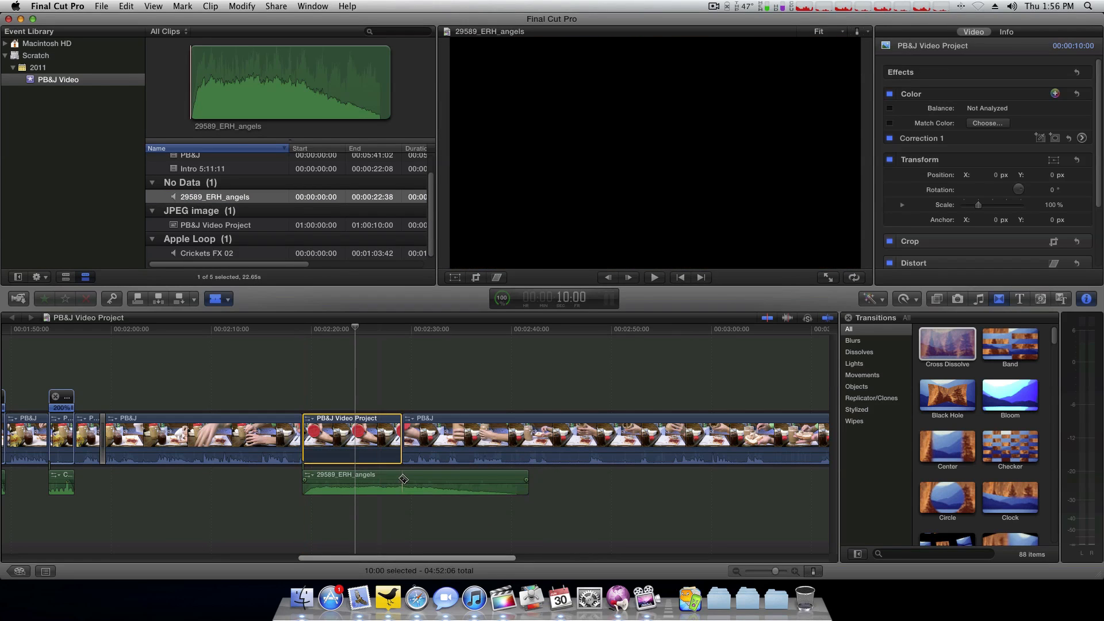
pyautogui.press('space')
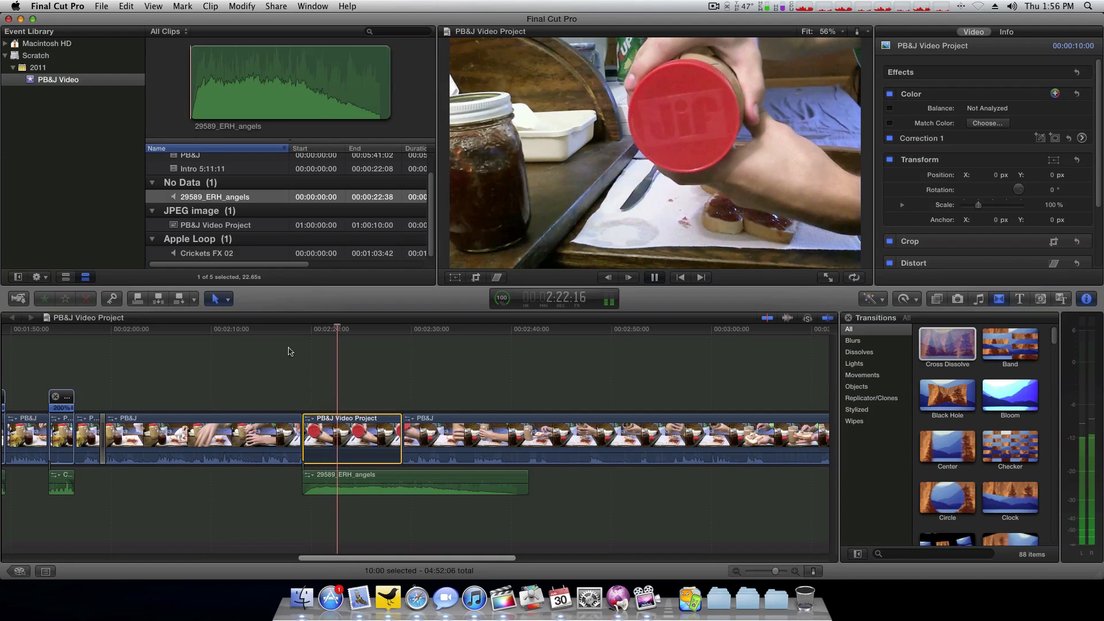
pyautogui.press('space')
# Step: Split the still at about 2:23:11 with the Blade and delete its remainder
pyautogui.click(346, 426)
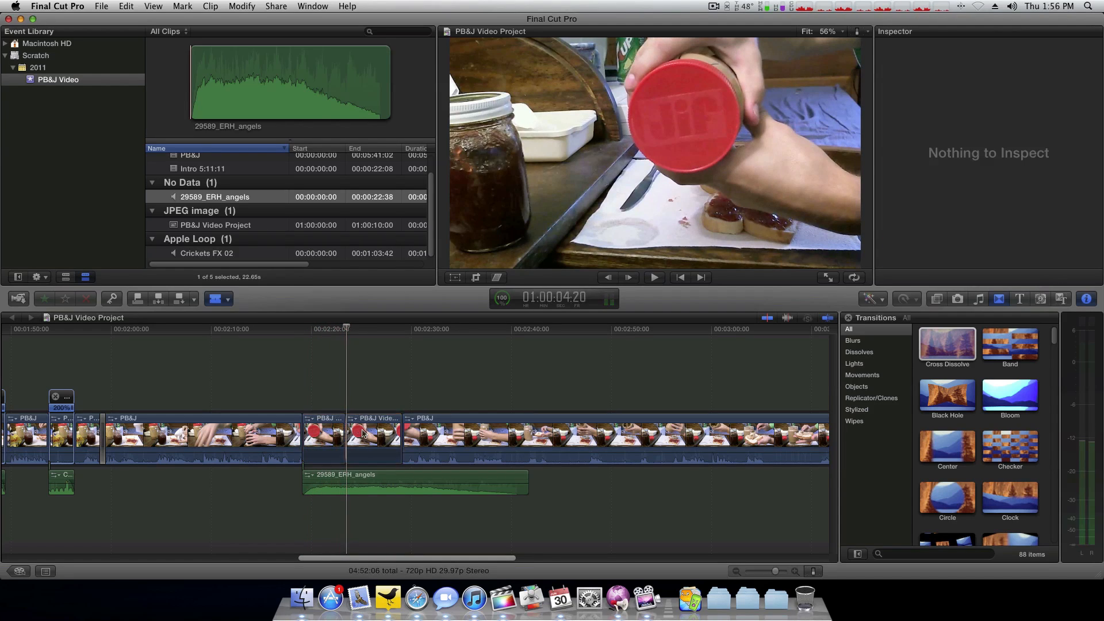
pyautogui.press('a')
pyautogui.click(363, 439)
pyautogui.press('BackSpace')
# Step: Split the angels sound at the end of the shortened still and delete the rest of the audio
pyautogui.press('b')
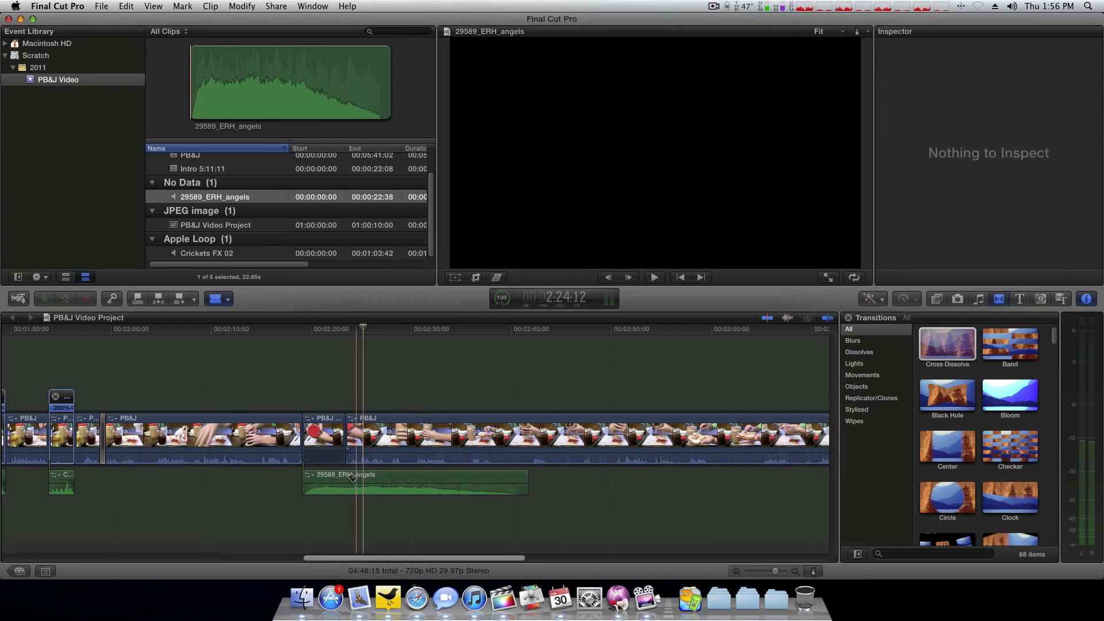
pyautogui.click(346, 481)
pyautogui.press('a')
pyautogui.click(365, 481)
pyautogui.press('BackSpace')
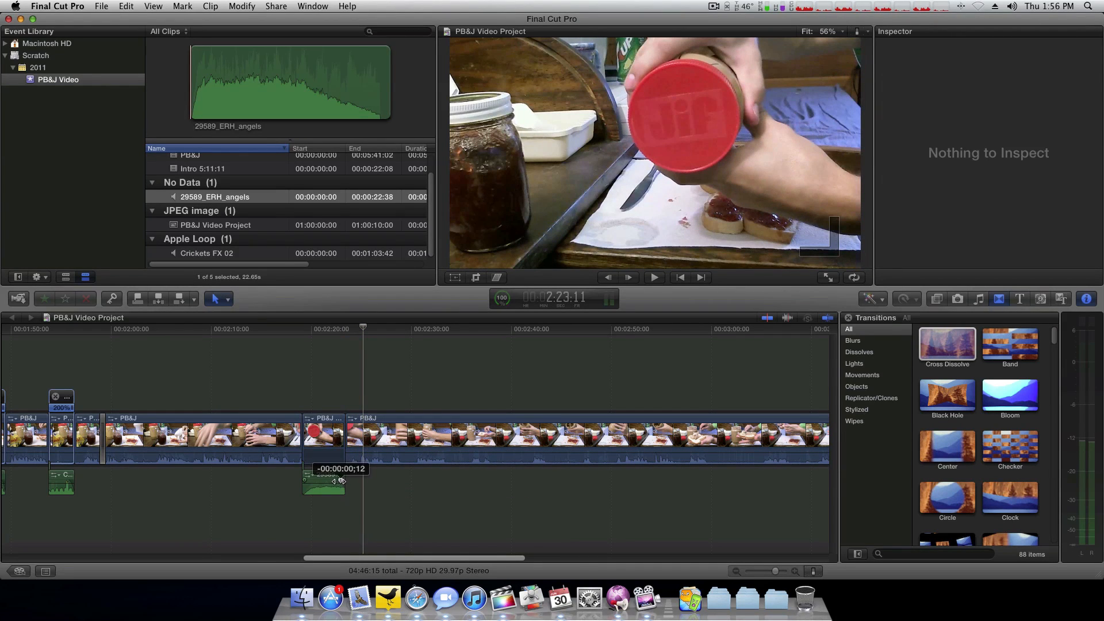
# Step: Try a Cross Dissolve between the still and the following PB&J segment, and delete it
pyautogui.moveTo(962, 345); pyautogui.dragTo(345, 436)
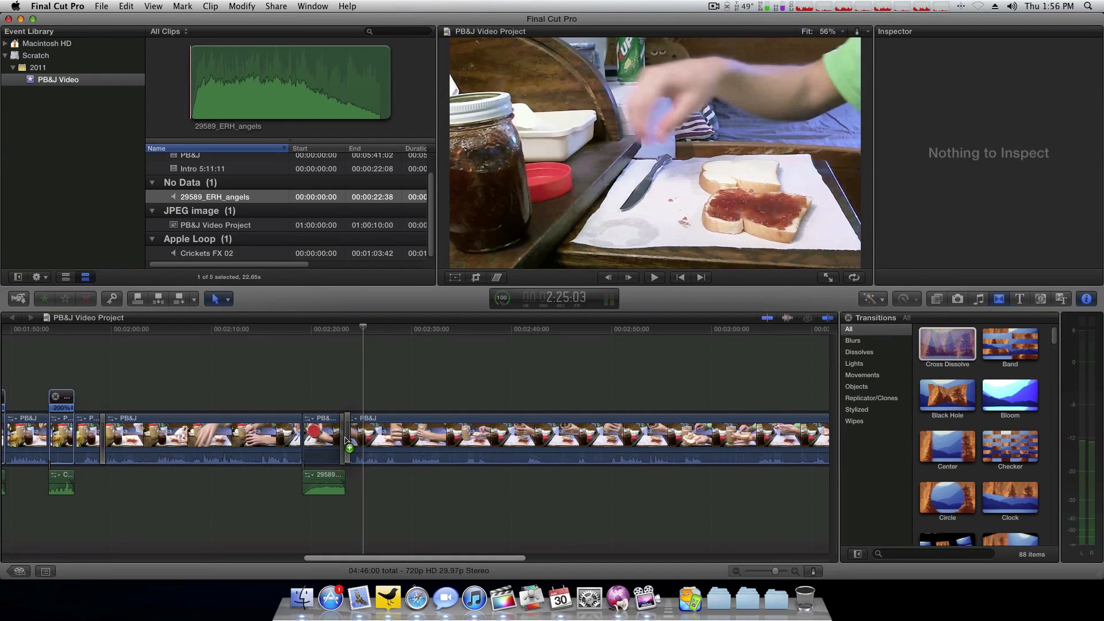
pyautogui.click(343, 441)
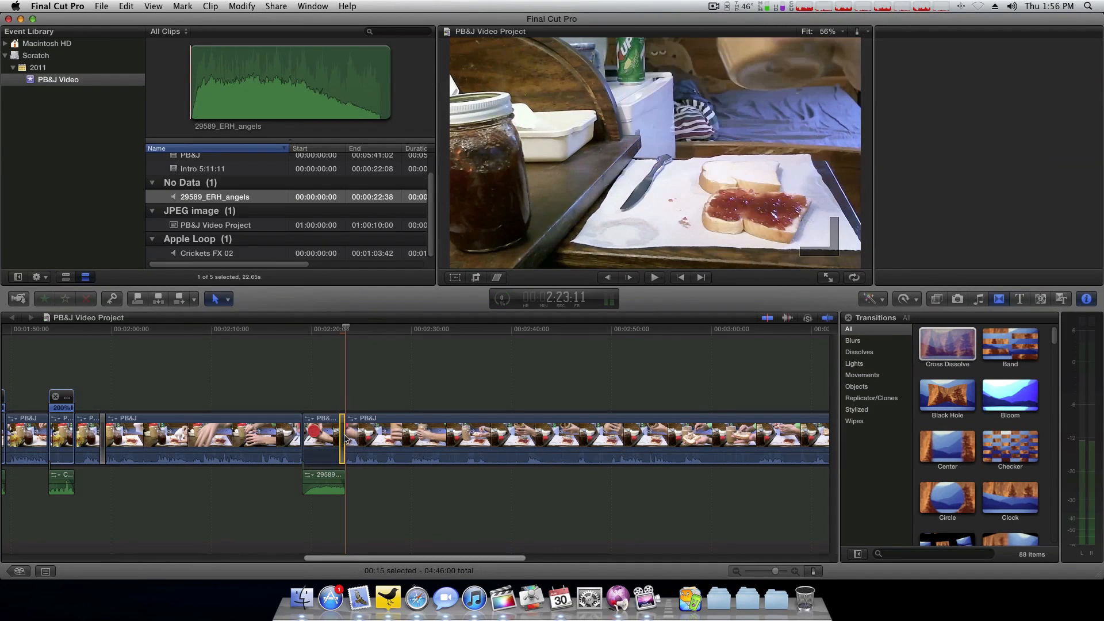
pyautogui.press('BackSpace')
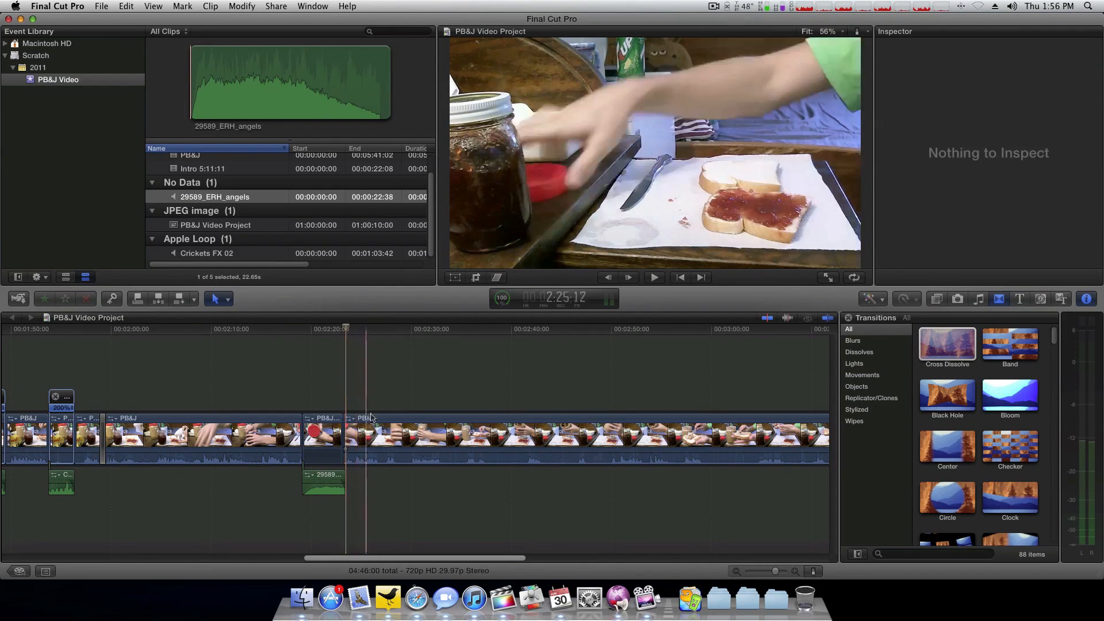
# Step: Play from just before the freeze frame and review the following peanut butter footage up to about 3:00
pyautogui.click(287, 329)
pyautogui.press('space')
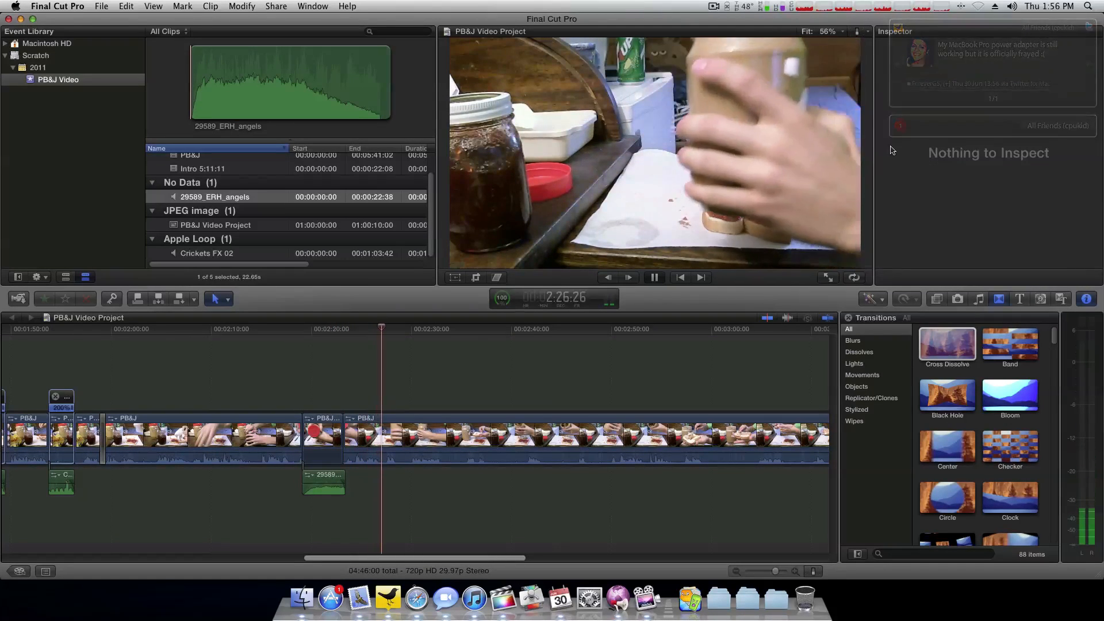
pyautogui.click(617, 363)
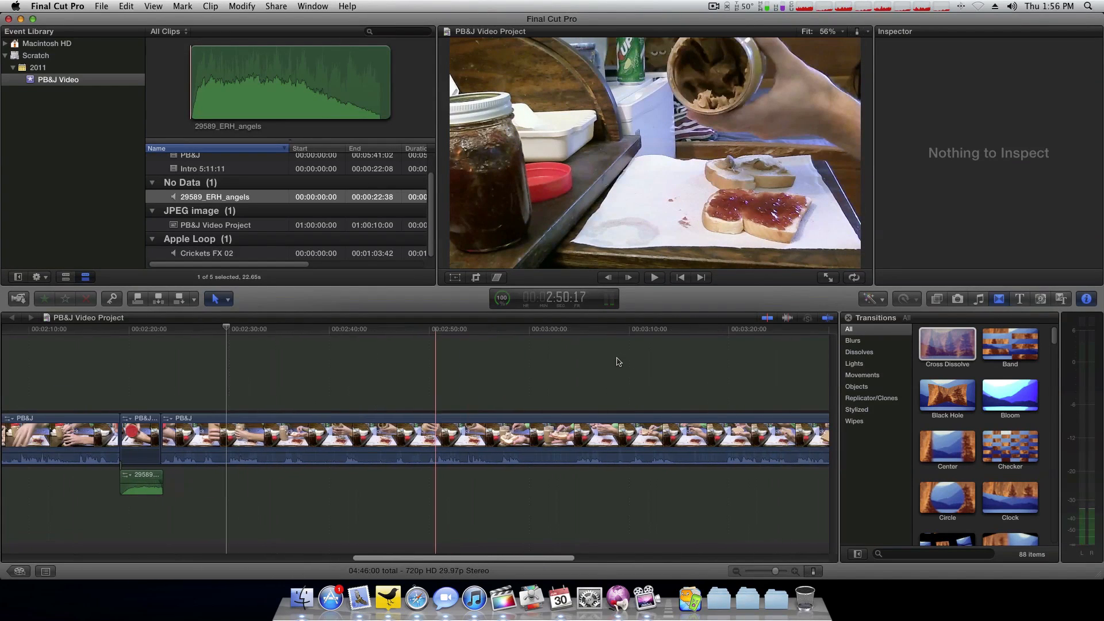
pyautogui.hscroll(2, 412, 342)
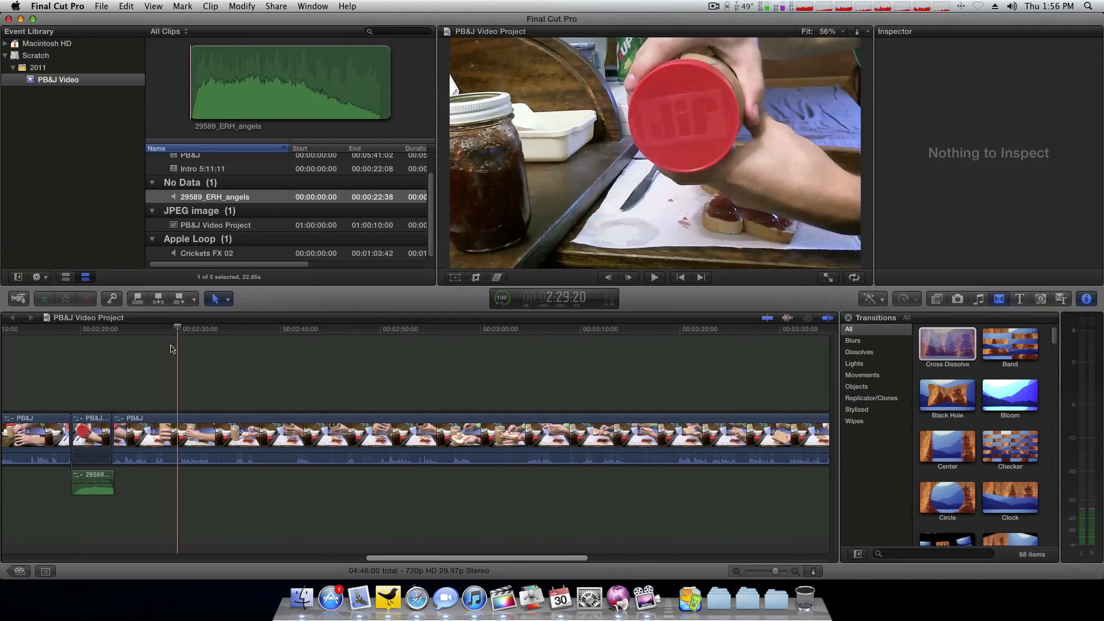
pyautogui.press('space')
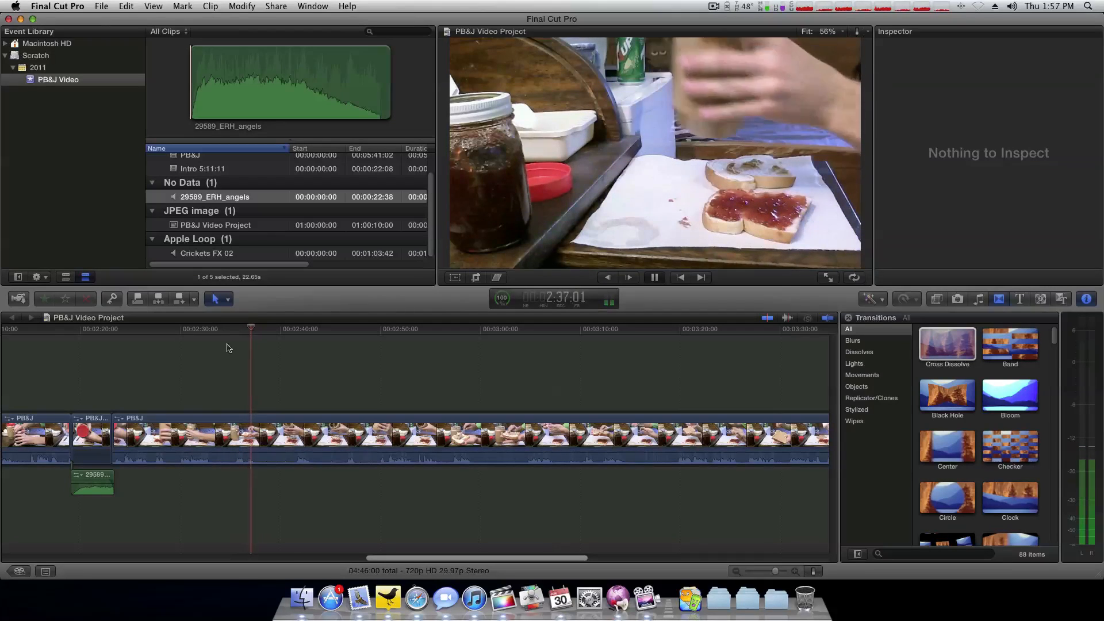
pyautogui.hscroll(2, 327, 401)
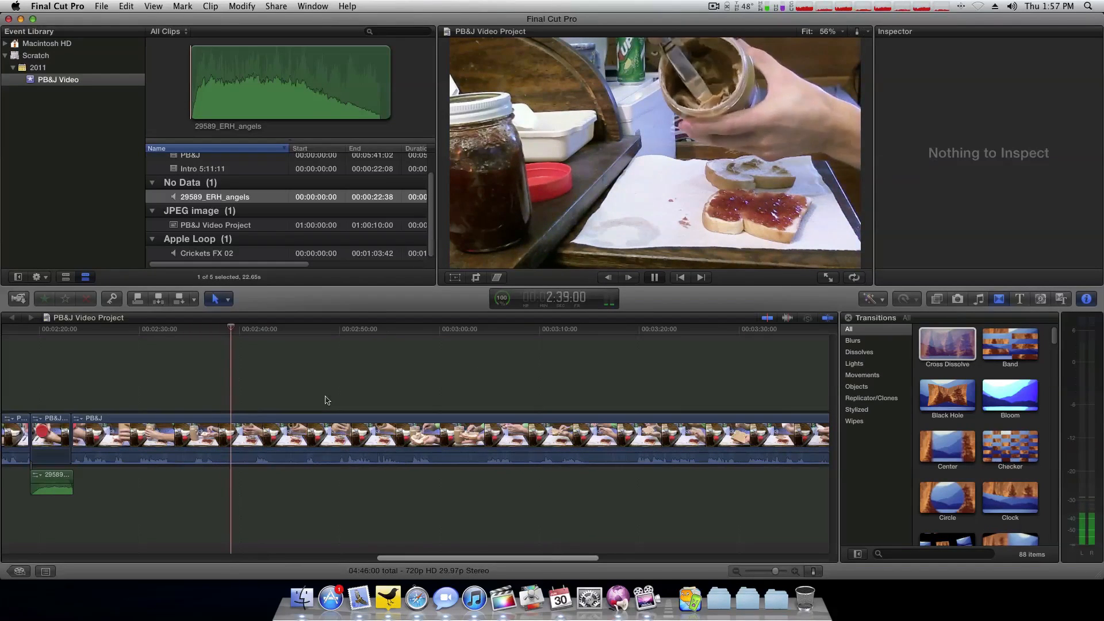
pyautogui.hscroll(1, 327, 401)
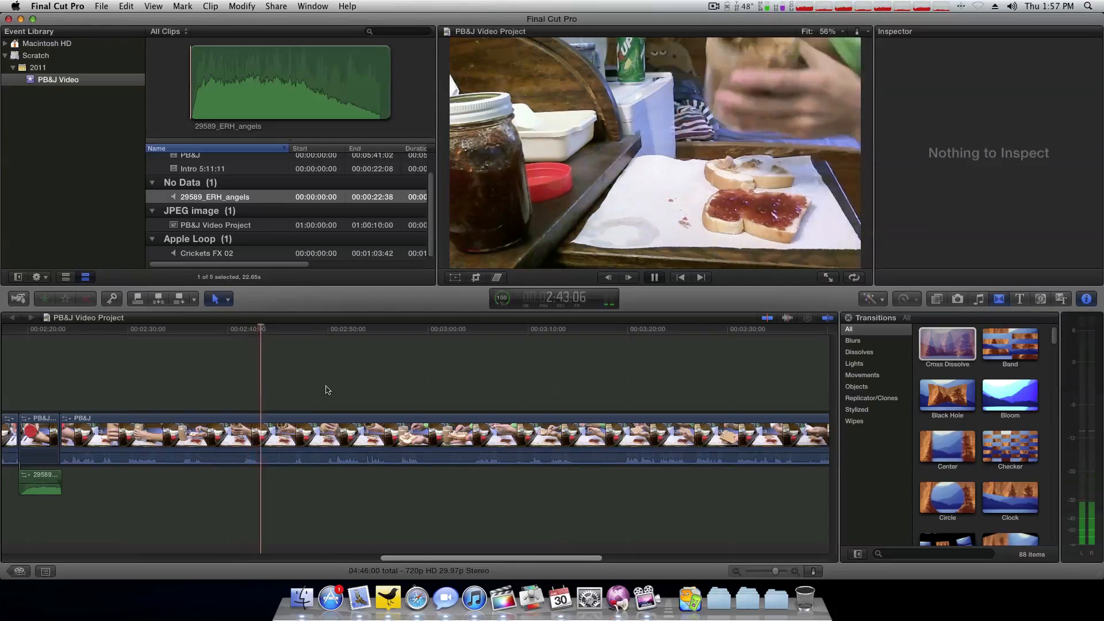
pyautogui.hscroll(6, 326, 388)
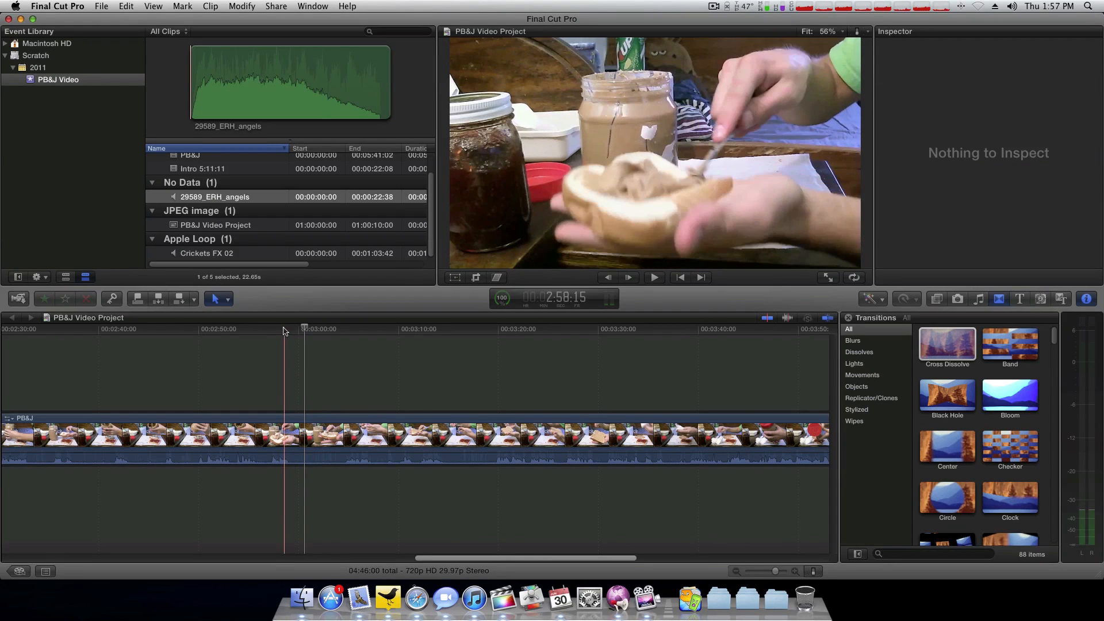
# Step: Split the PB&J clip at about 2:59, where the peanut butter is being spread, and continue playback
pyautogui.moveTo(286, 328); pyautogui.dragTo(269, 328)
pyautogui.press('space')
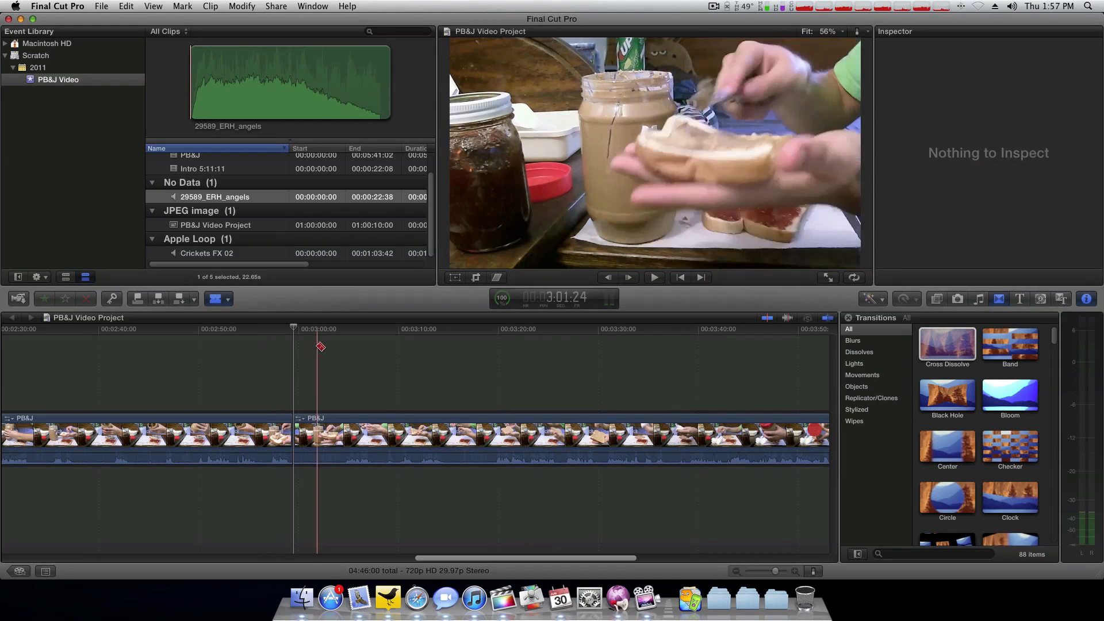
pyautogui.press('space')
# Step: Try a second split of the PB&J clip at about 3:04, undo it, and return to the Select tool
pyautogui.click(344, 428)
pyautogui.press('space')
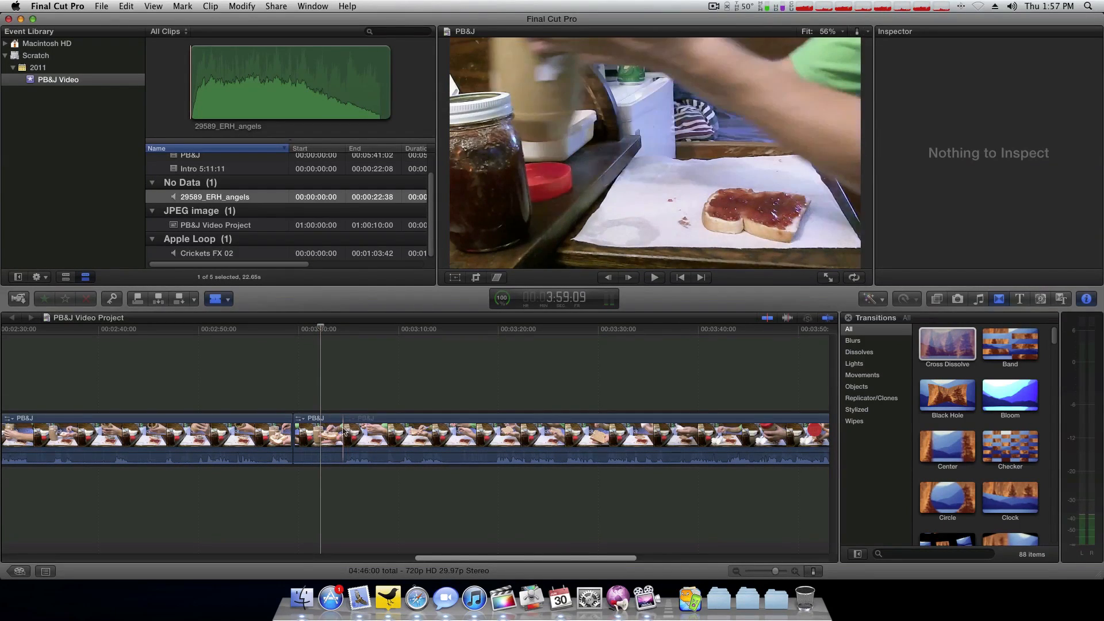
pyautogui.press('space')
pyautogui.press('super+z')
pyautogui.press('a')
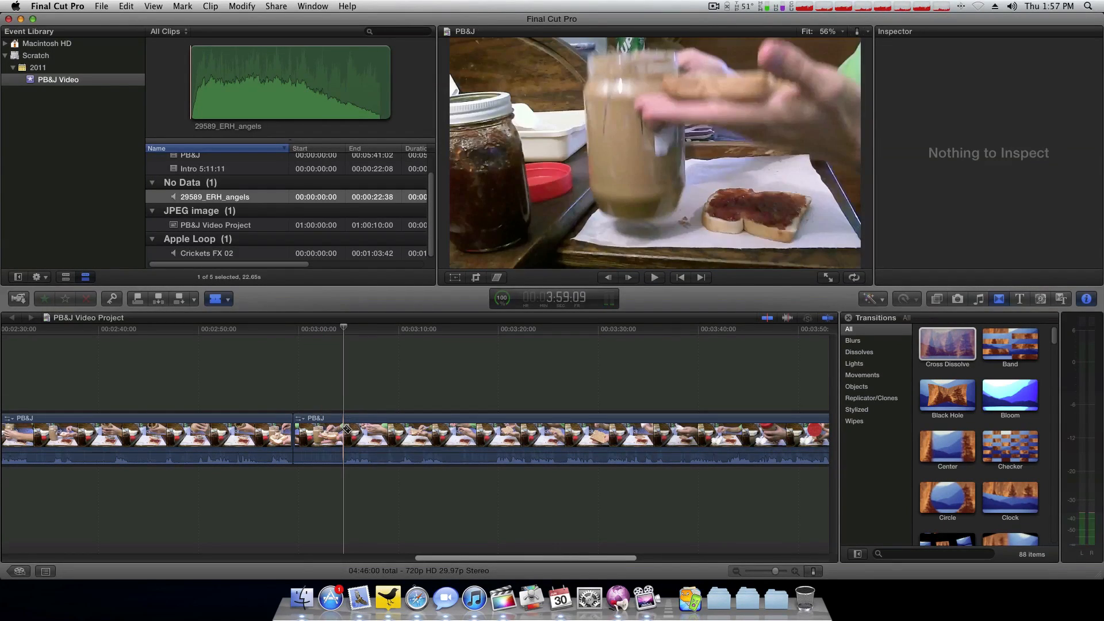
# Step: Play the PB&J clip on from the second peanut butter section and try to split it at about 3:19
pyautogui.press('space')
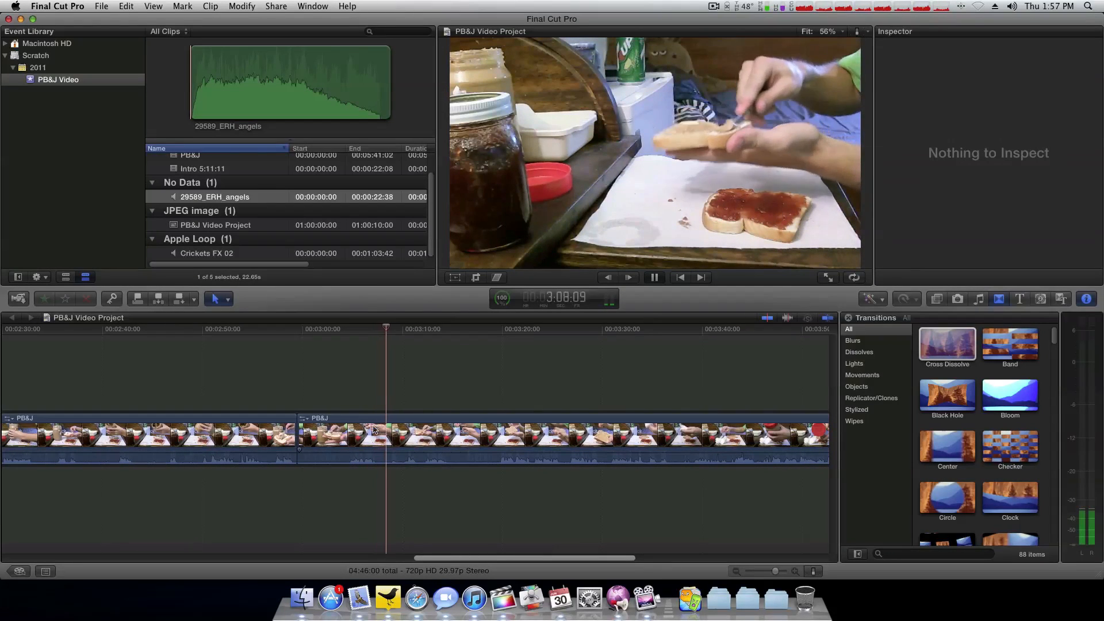
pyautogui.click(492, 330)
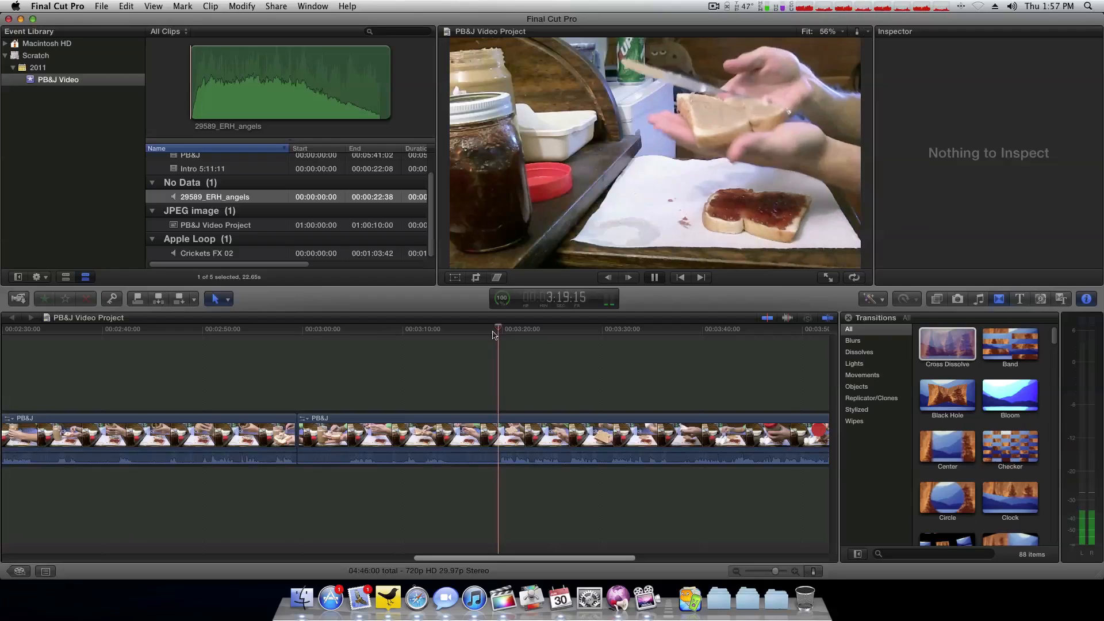
pyautogui.click(495, 330)
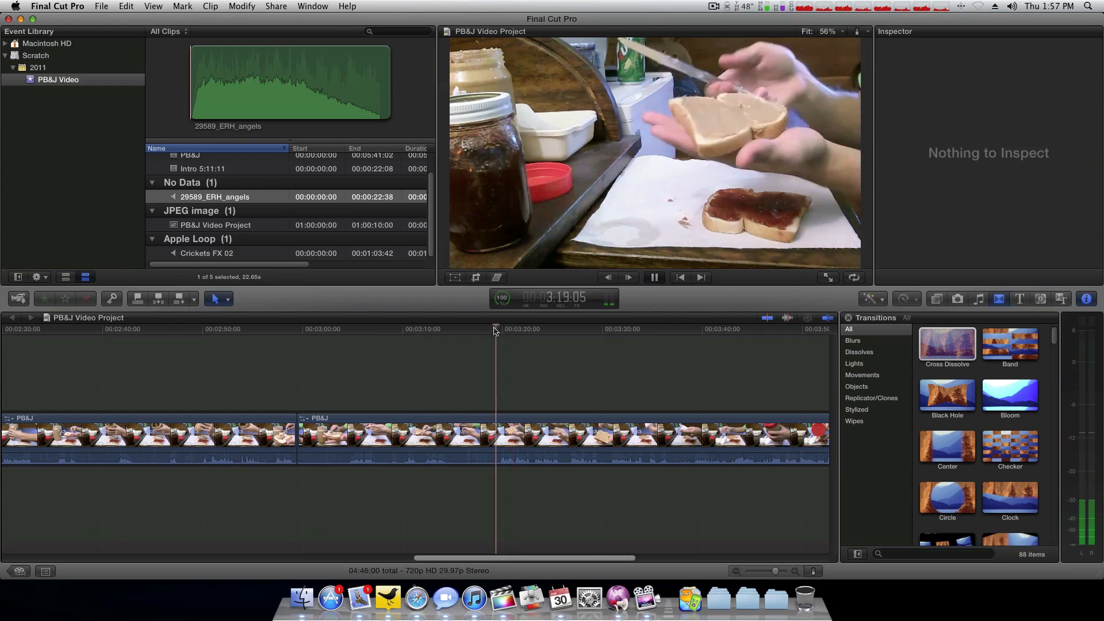
pyautogui.press('space')
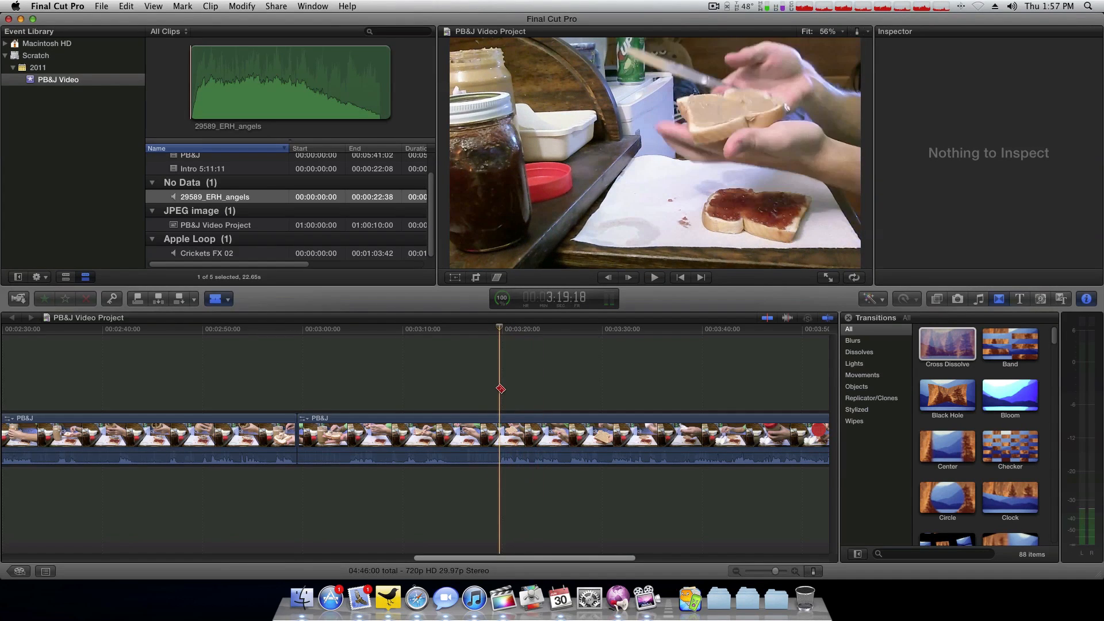
pyautogui.click(454, 424)
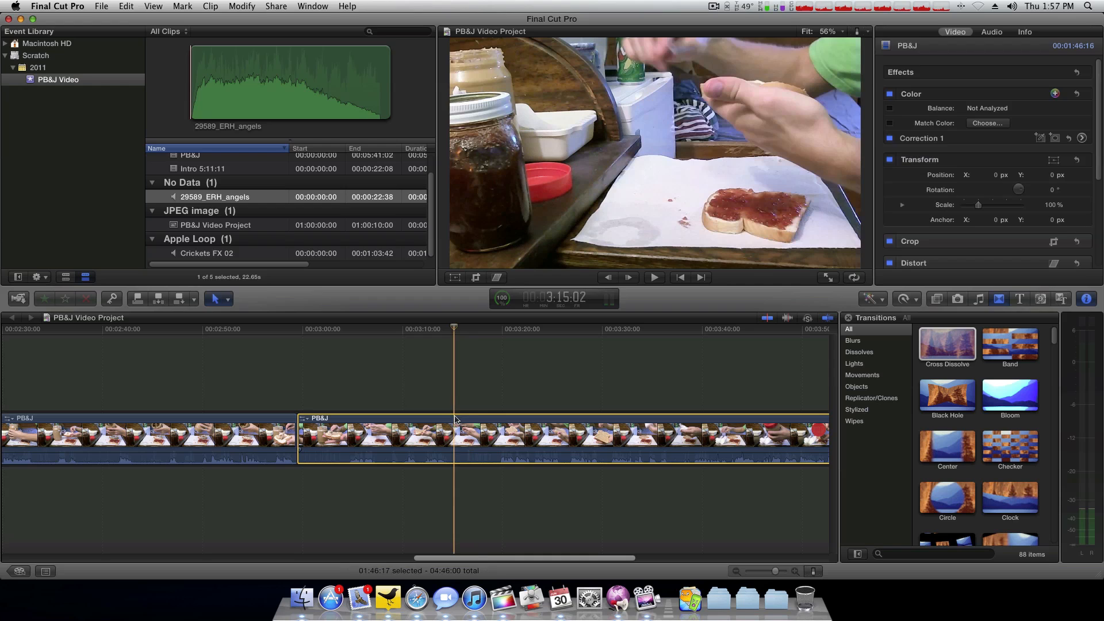
pyautogui.click(488, 435)
pyautogui.press('b')
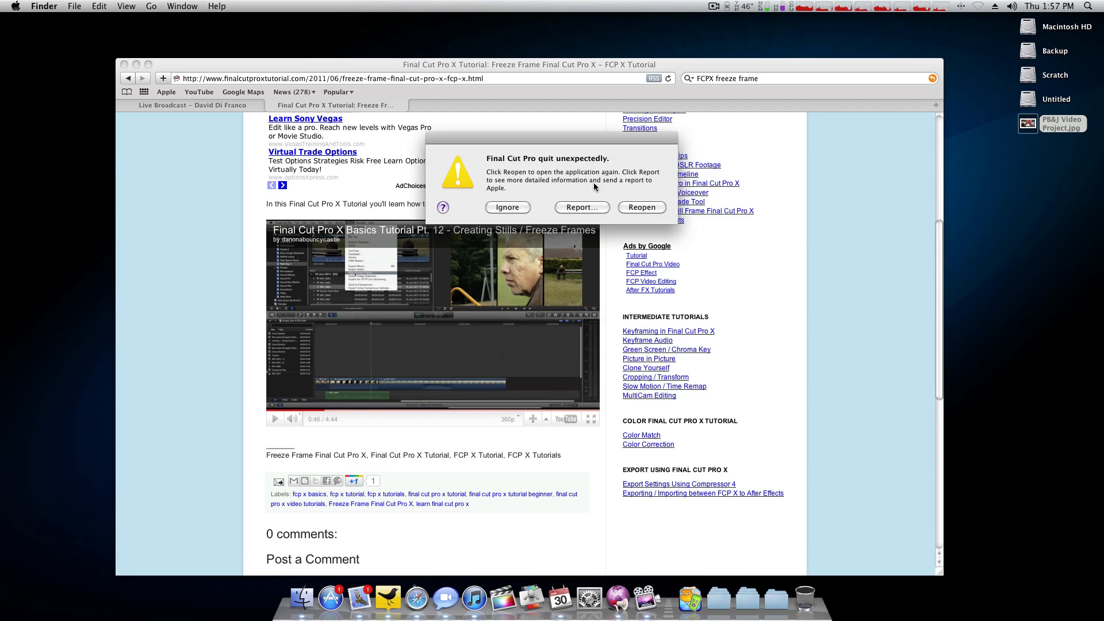
# Step: Minimize the Safari window, reopen Final Cut Pro, and open the PB&J Video Project timeline
pyautogui.doubleClick(568, 67)
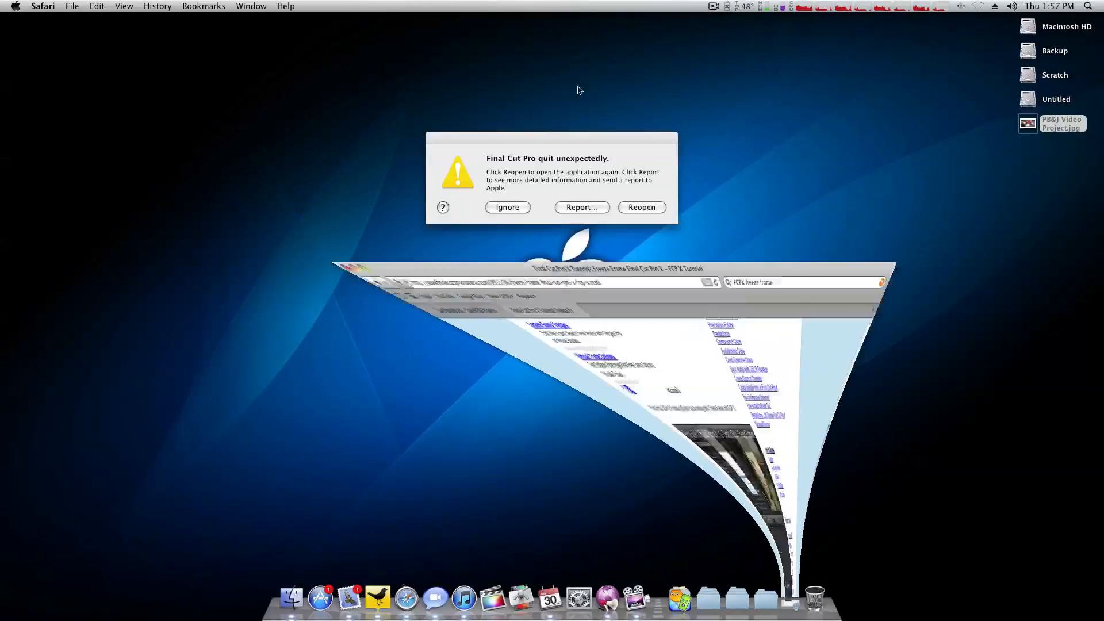
pyautogui.click(656, 208)
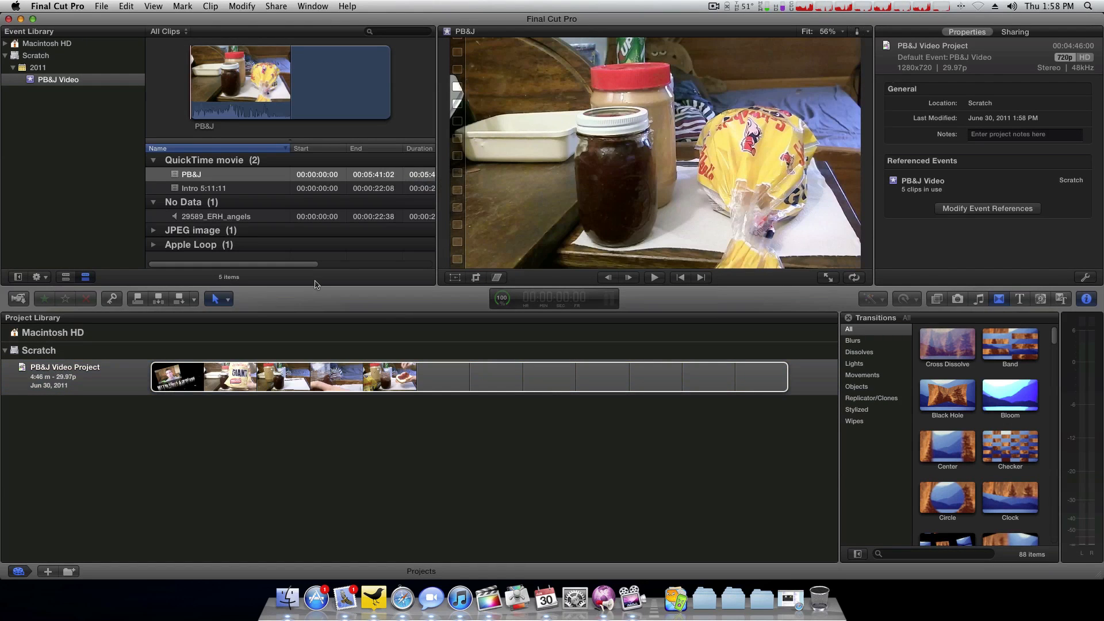
pyautogui.doubleClick(113, 384)
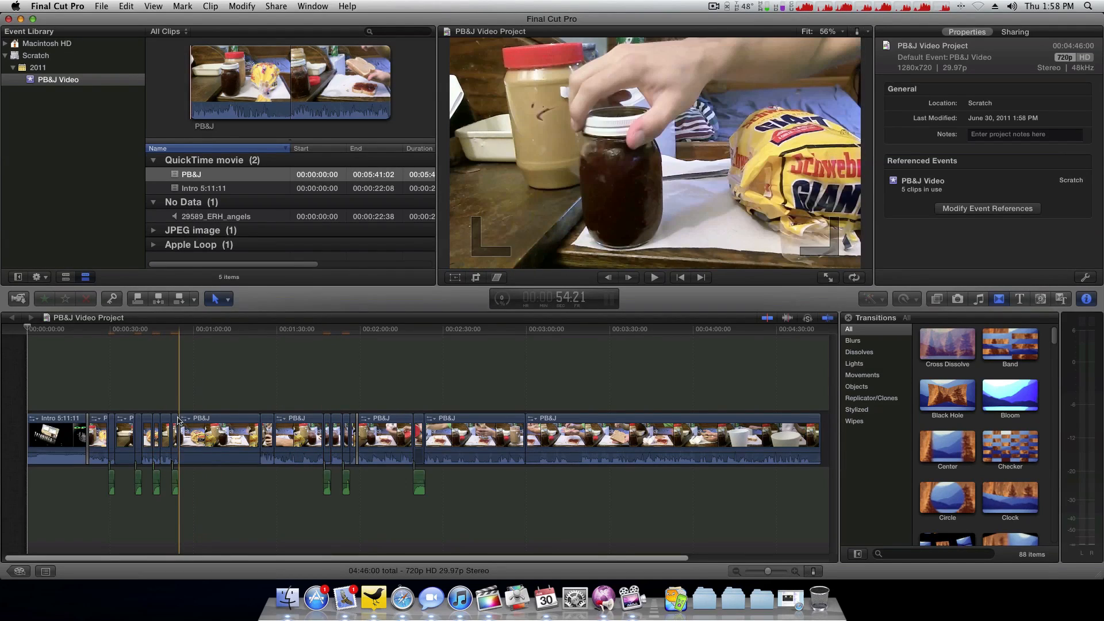
# Step: Check the earlier edits in the reopened timeline, playing from about 1:28 toward the first crickets segment
pyautogui.press('super+equal')
pyautogui.press('super+equal')
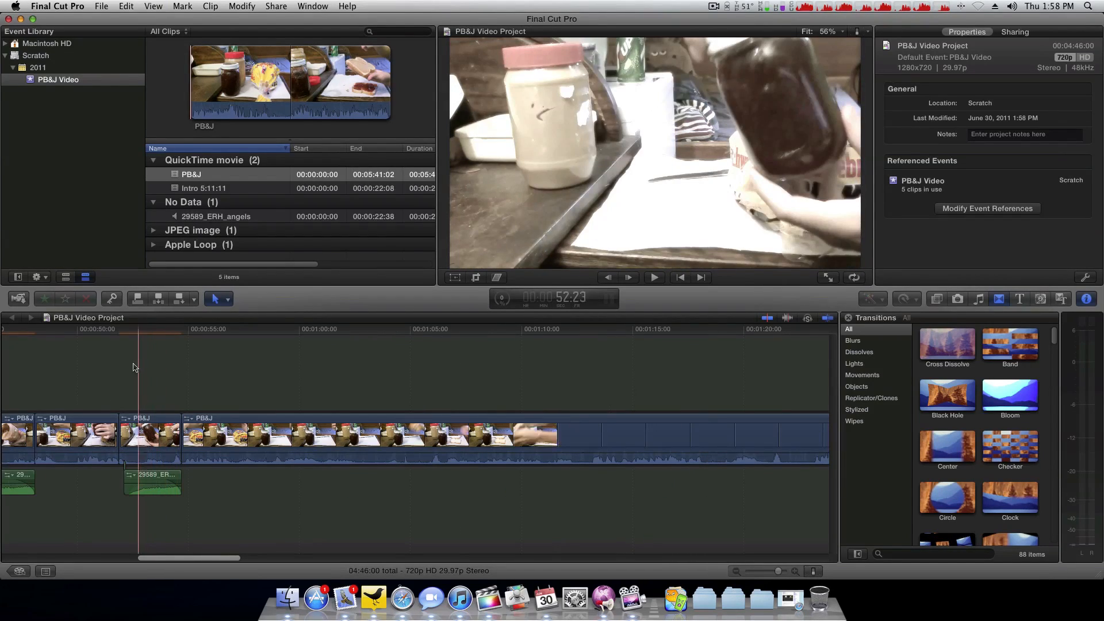
pyautogui.hscroll(10, 296, 363)
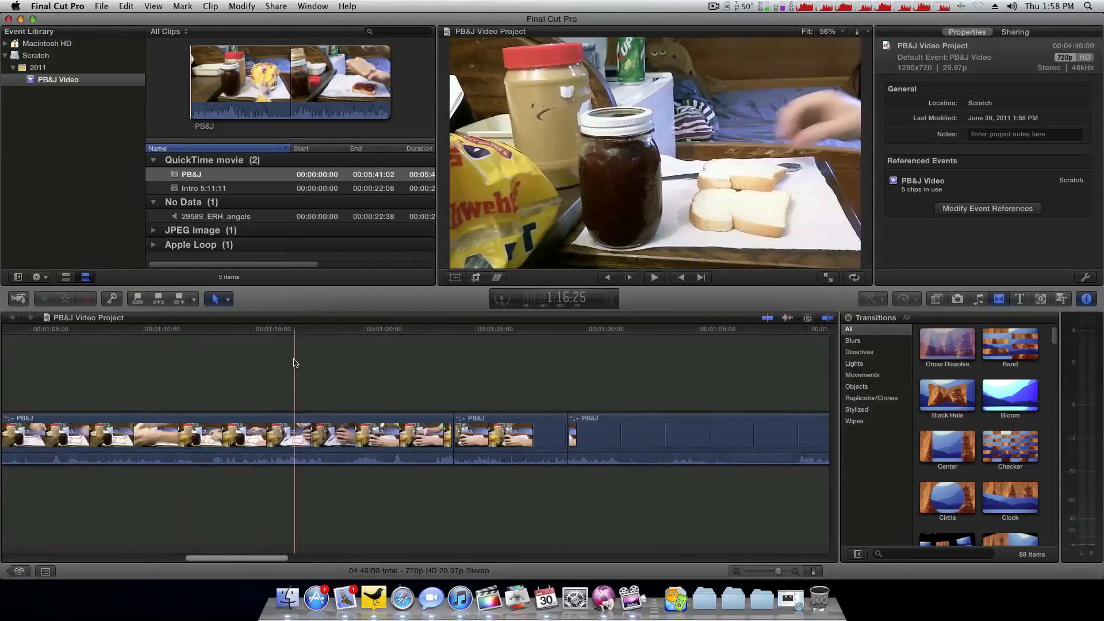
pyautogui.hscroll(6, 298, 360)
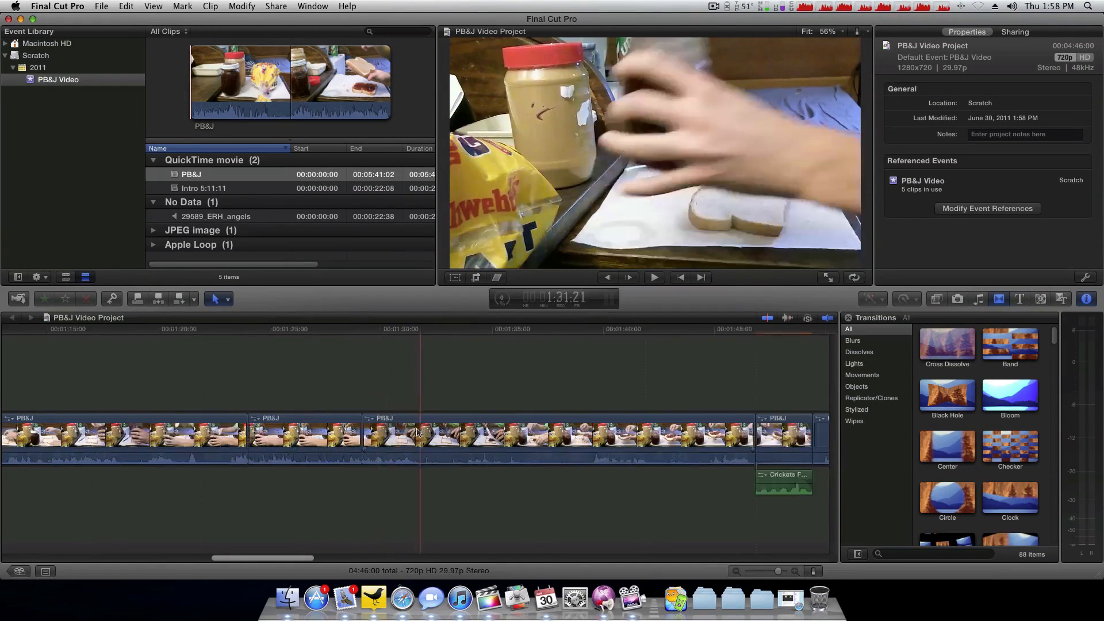
pyautogui.hscroll(-6, 357, 414)
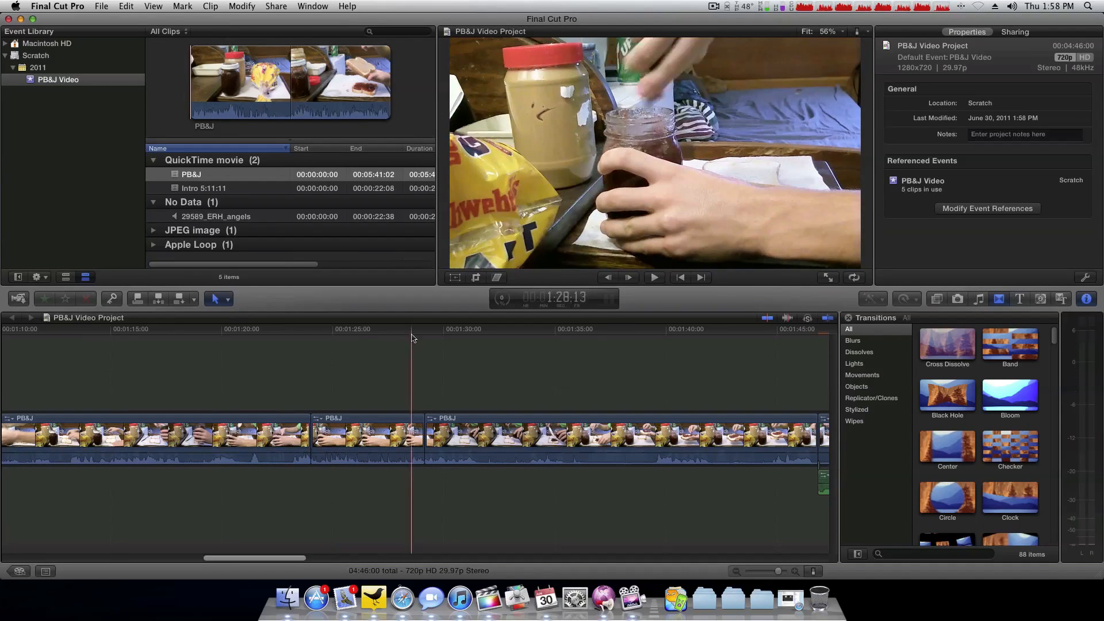
pyautogui.click(377, 420)
pyautogui.press('space')
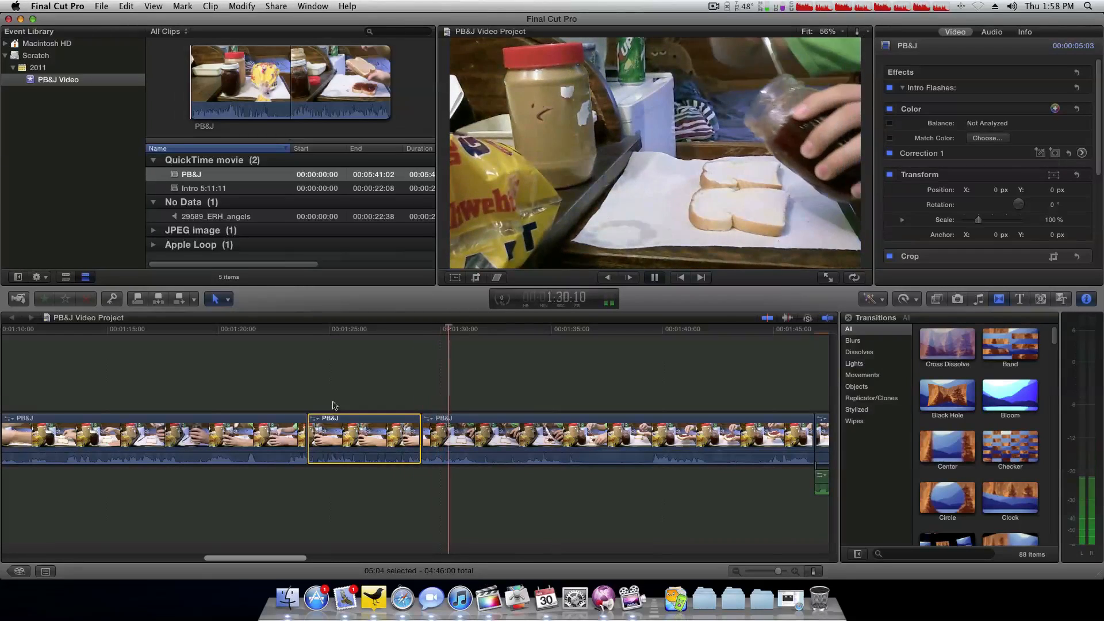
pyautogui.hscroll(10, 484, 402)
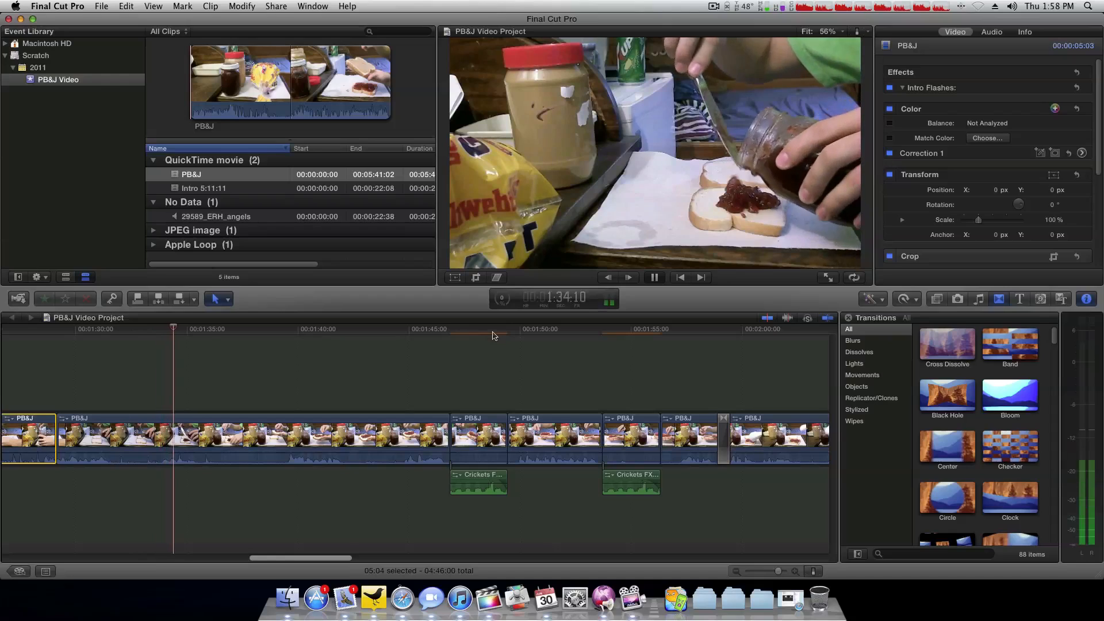
pyautogui.hscroll(5, 493, 336)
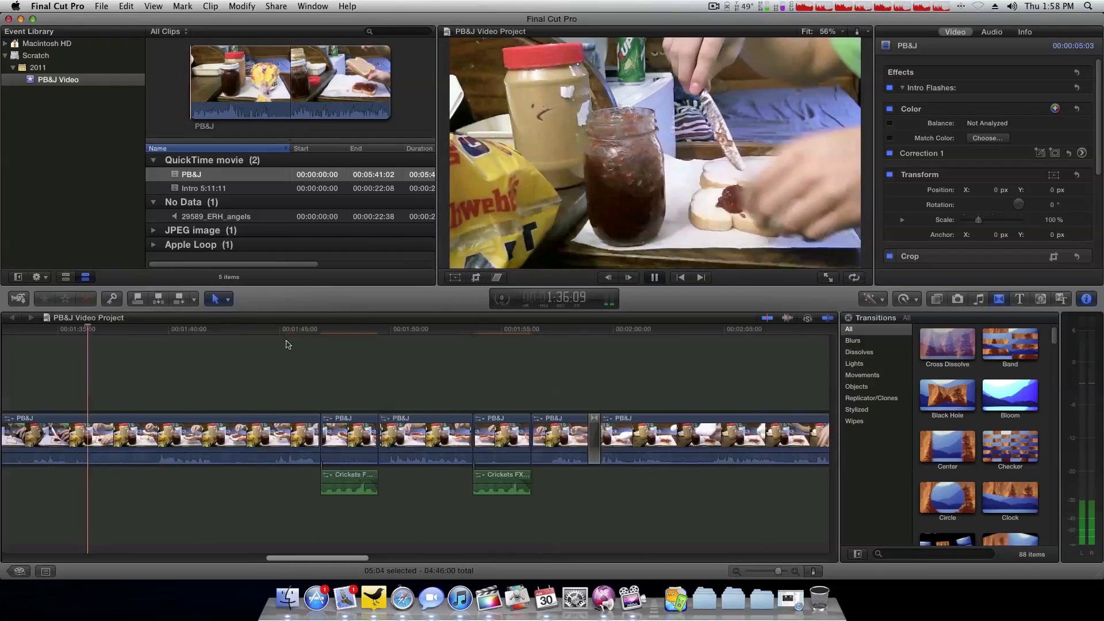
pyautogui.hscroll(-1, 287, 344)
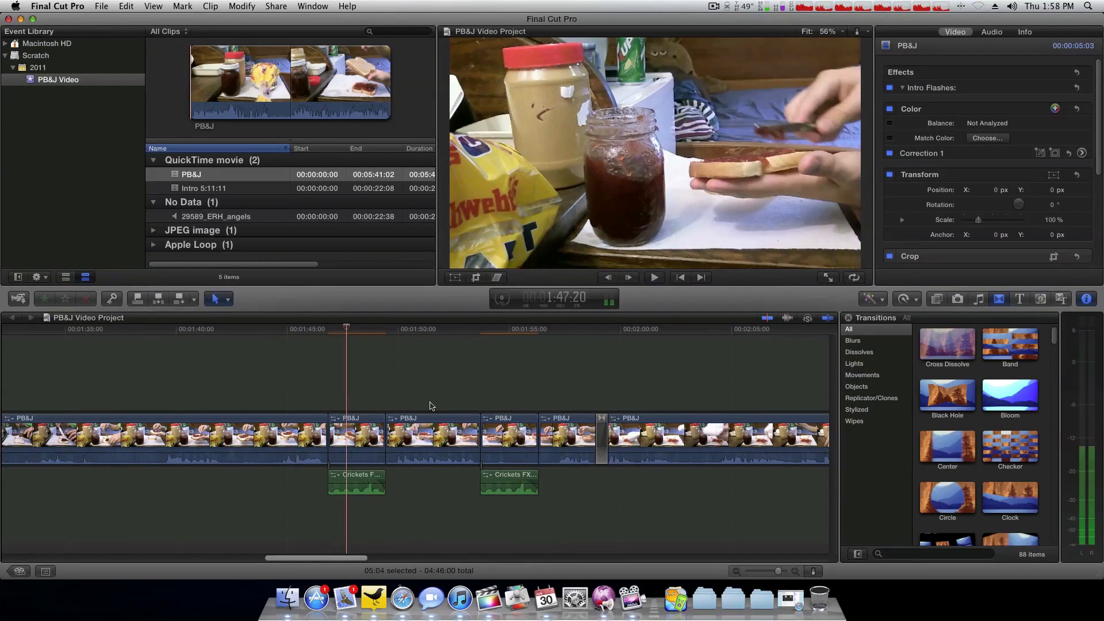
# Step: Check the jar-lid freeze frame with its angels sound and play across the PB&J cut at about 2:59
pyautogui.hscroll(10, 431, 406)
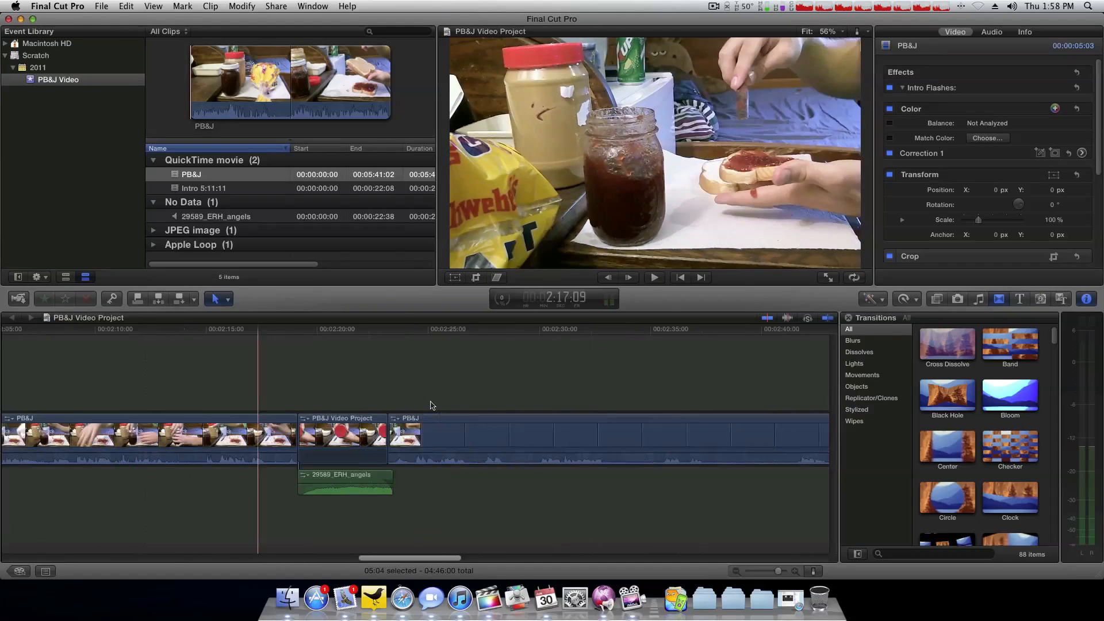
pyautogui.hscroll(10, 432, 406)
pyautogui.click(81, 405)
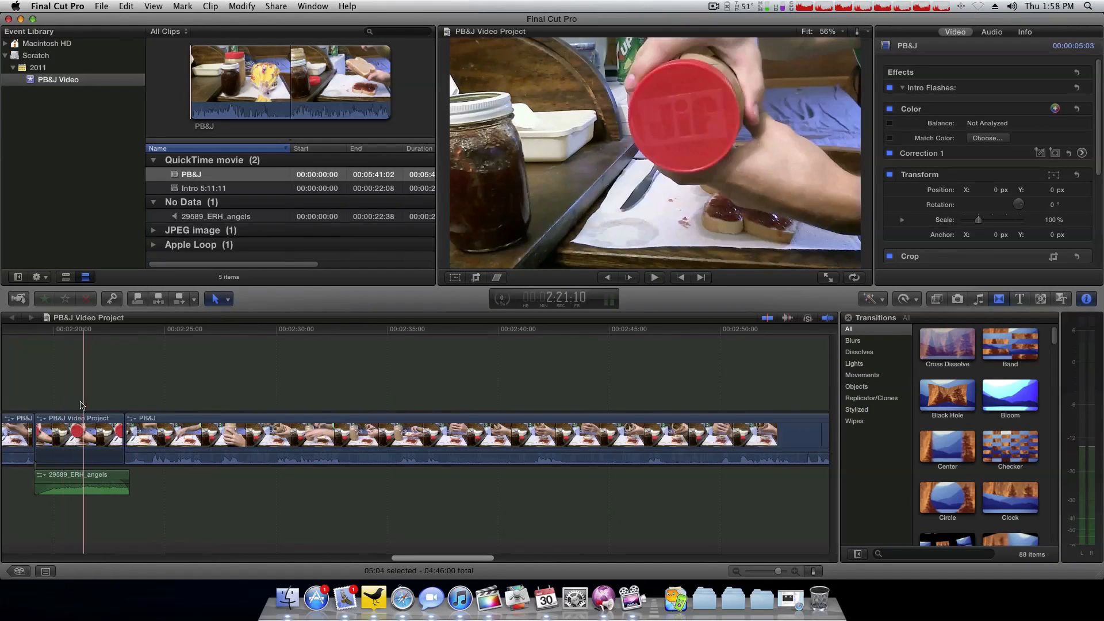
pyautogui.click(326, 403)
pyautogui.press('super+minus')
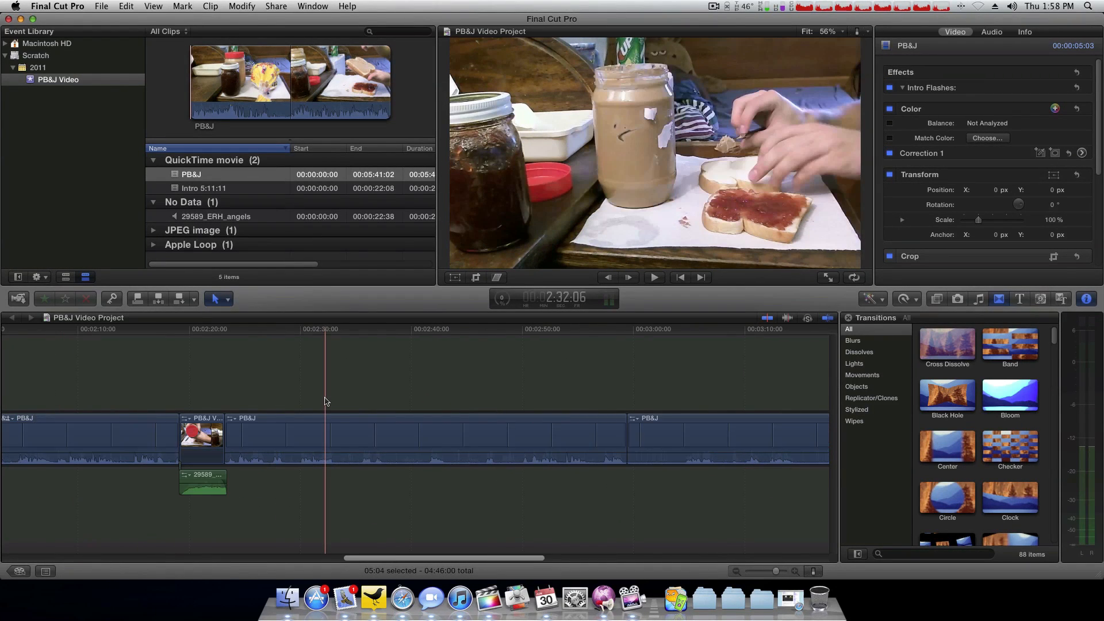
pyautogui.hscroll(5, 327, 396)
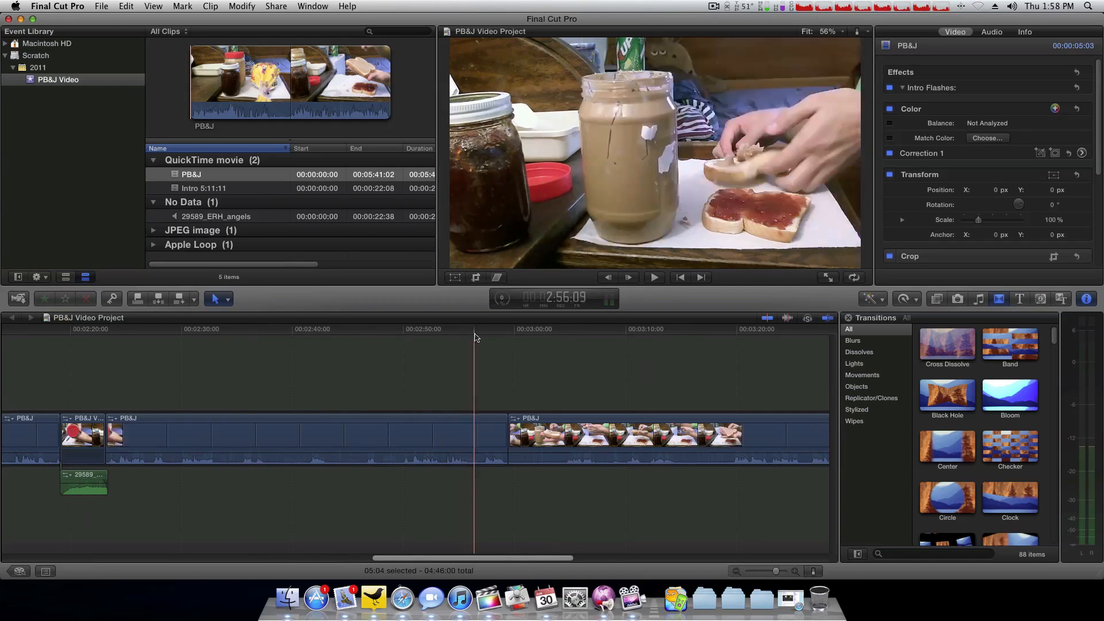
pyautogui.click(318, 434)
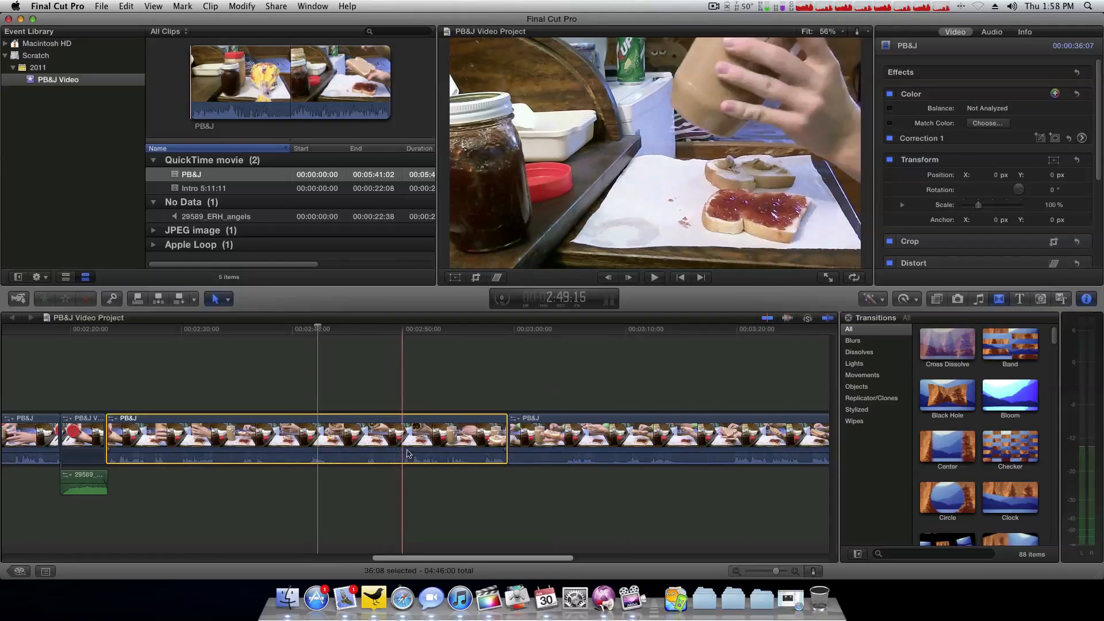
pyautogui.hscroll(5, 423, 453)
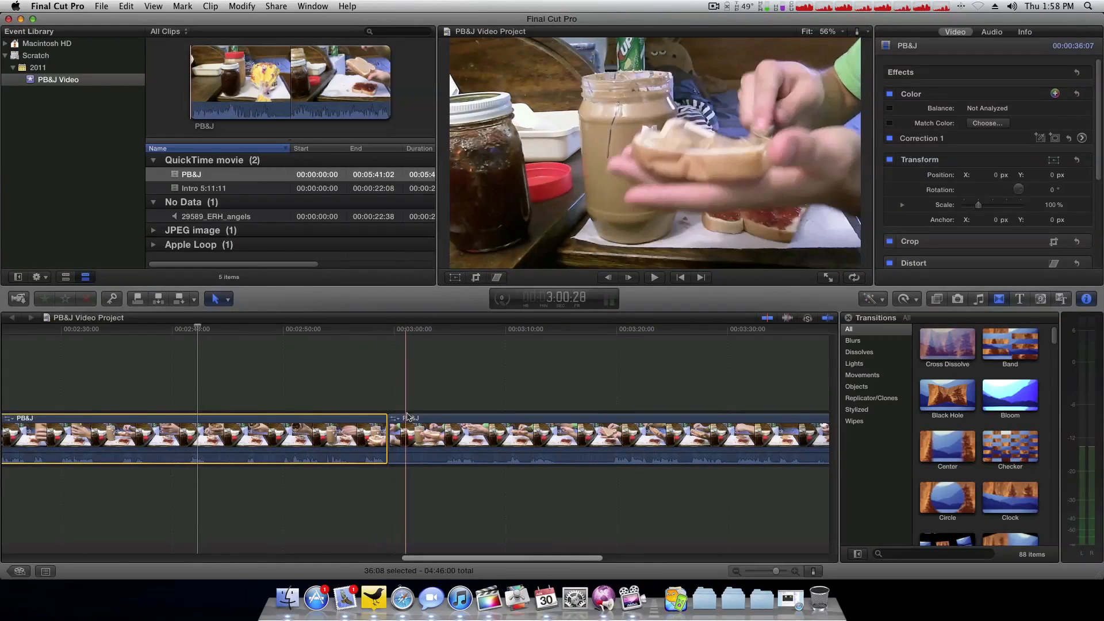
pyautogui.press('space')
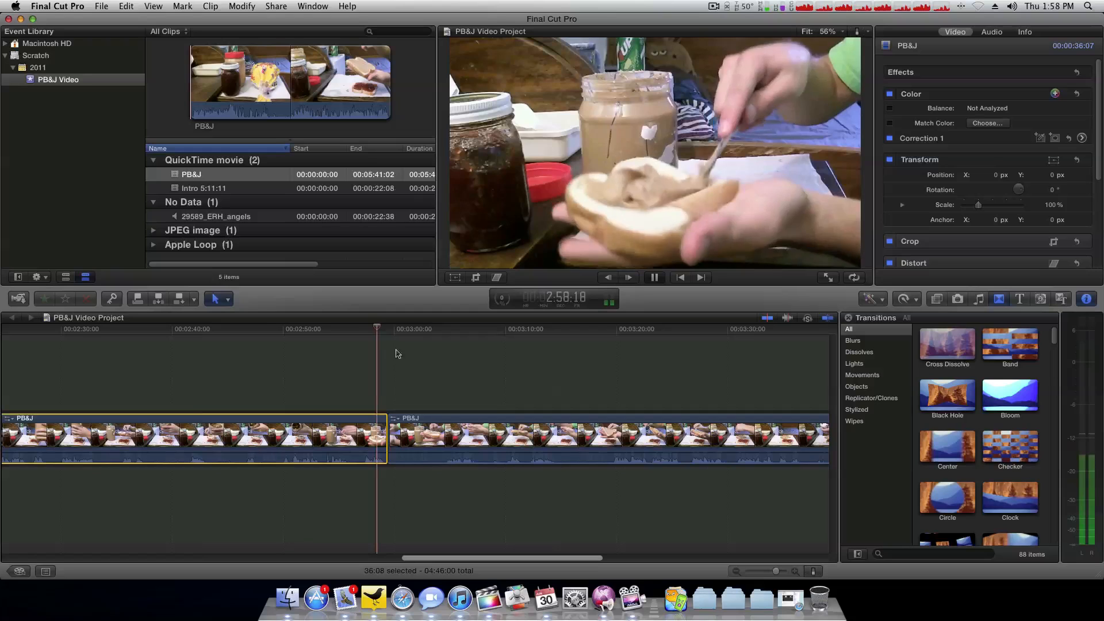
pyautogui.hscroll(7, 407, 355)
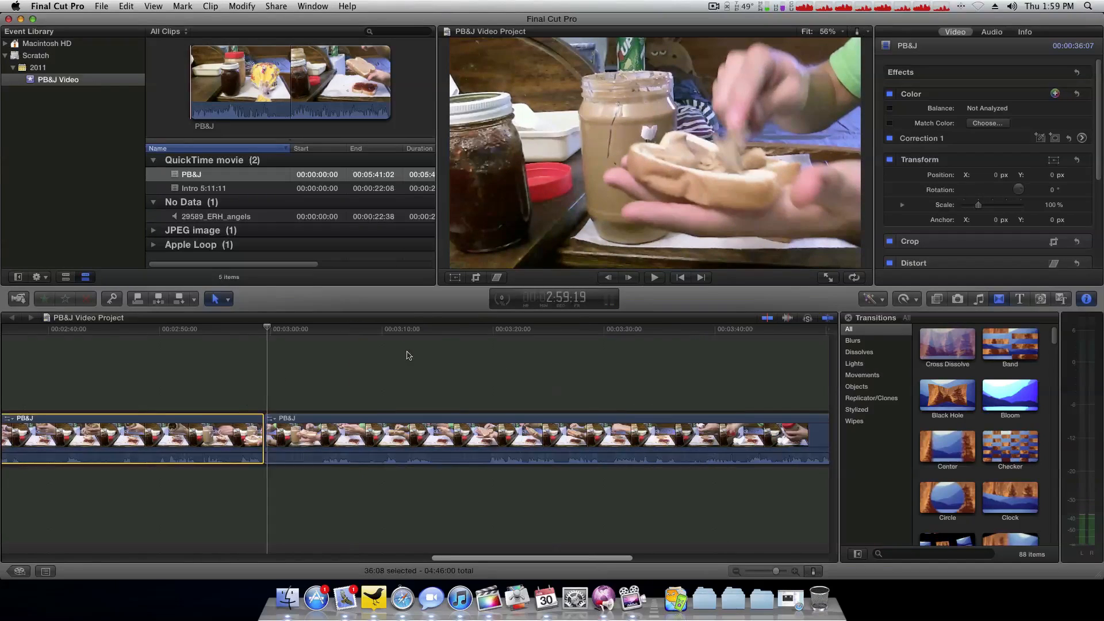
# Step: Split the final PB&J clip at about 3:19, where the peanut butter is already spread on the bread
pyautogui.click(429, 420)
pyautogui.hscroll(12, 430, 420)
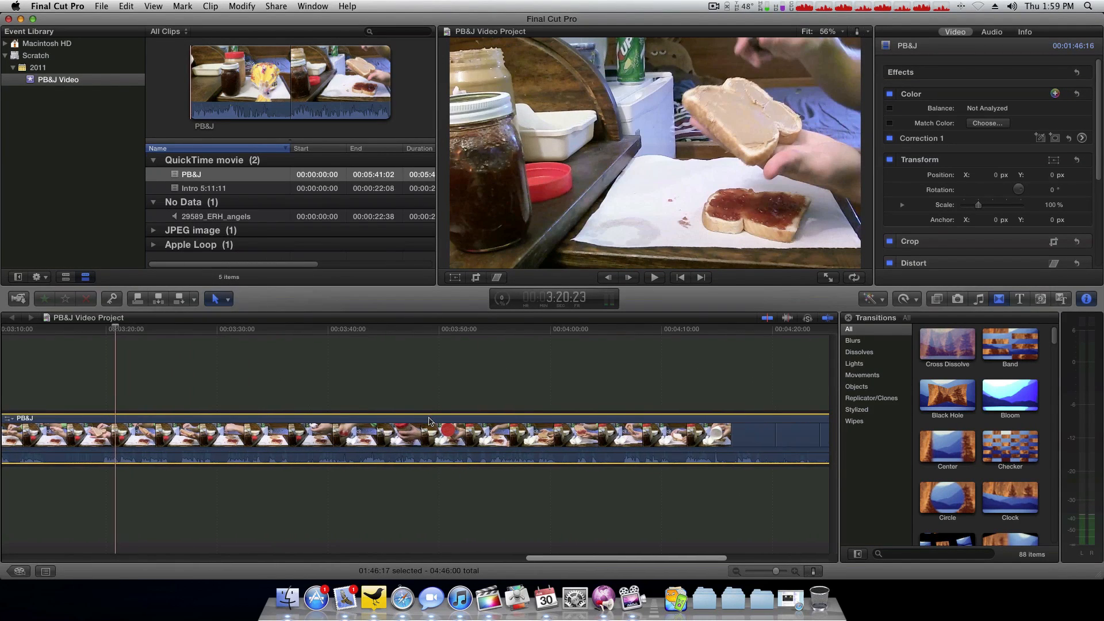
pyautogui.hscroll(-2, 403, 429)
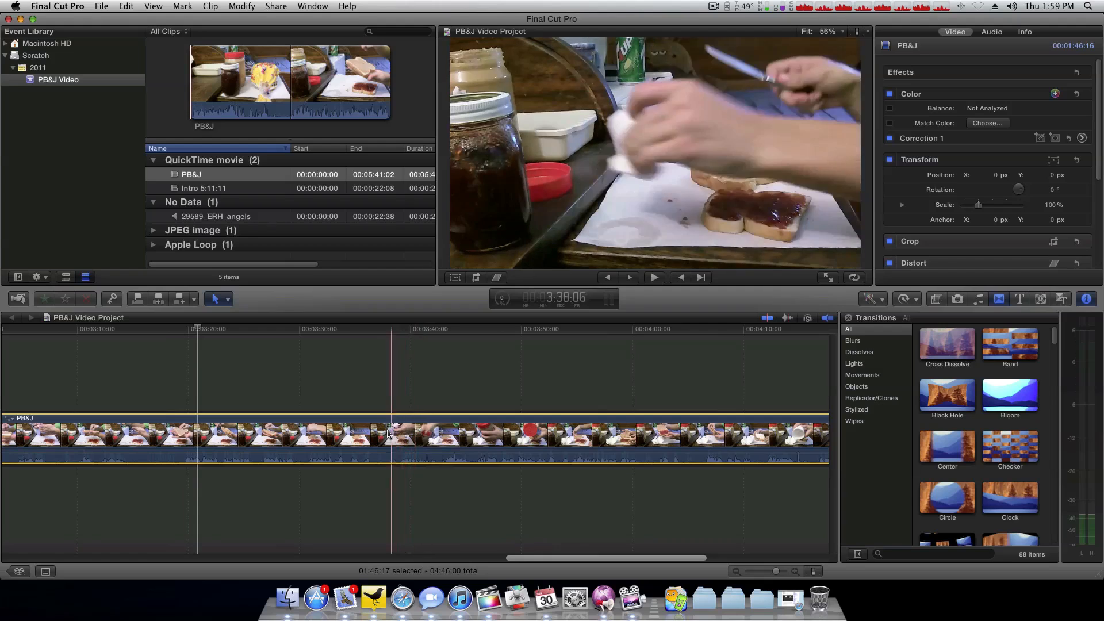
pyautogui.hscroll(-9, 374, 435)
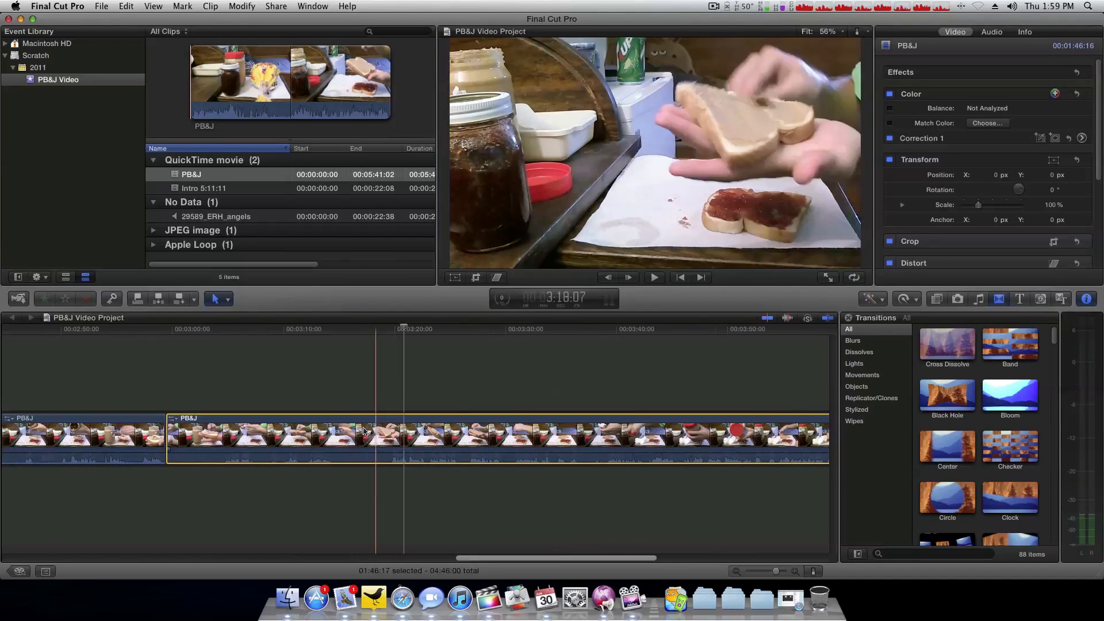
pyautogui.click(392, 435)
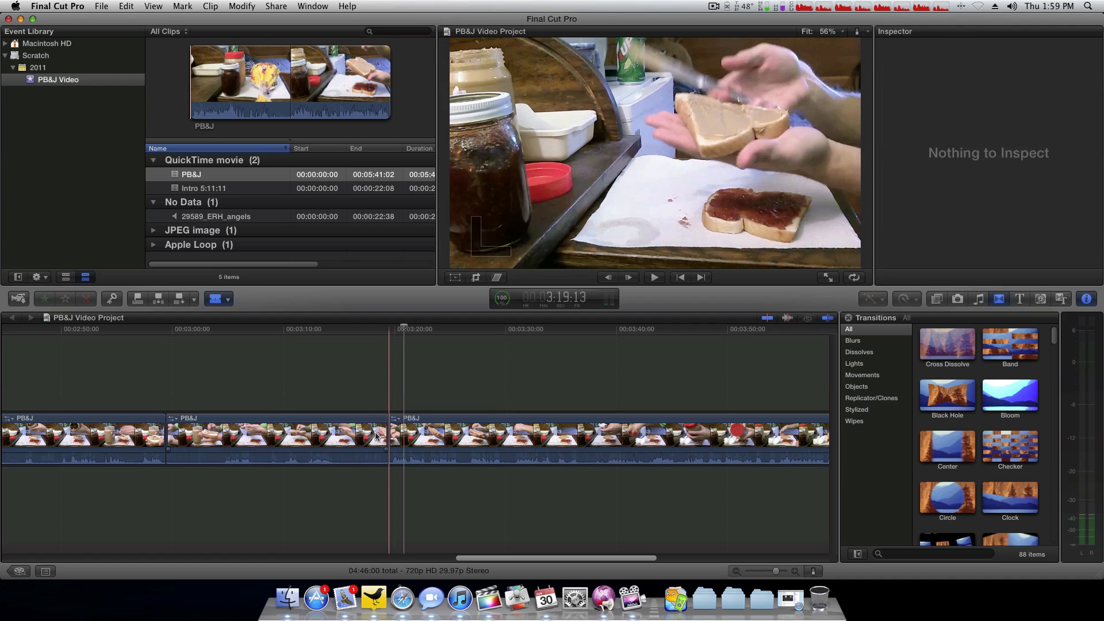
# Step: Speed up the spreading segment between the cuts at about 2:59 and 3:19 to Fast 400% and play it back
pyautogui.click(377, 435)
pyautogui.click(914, 300)
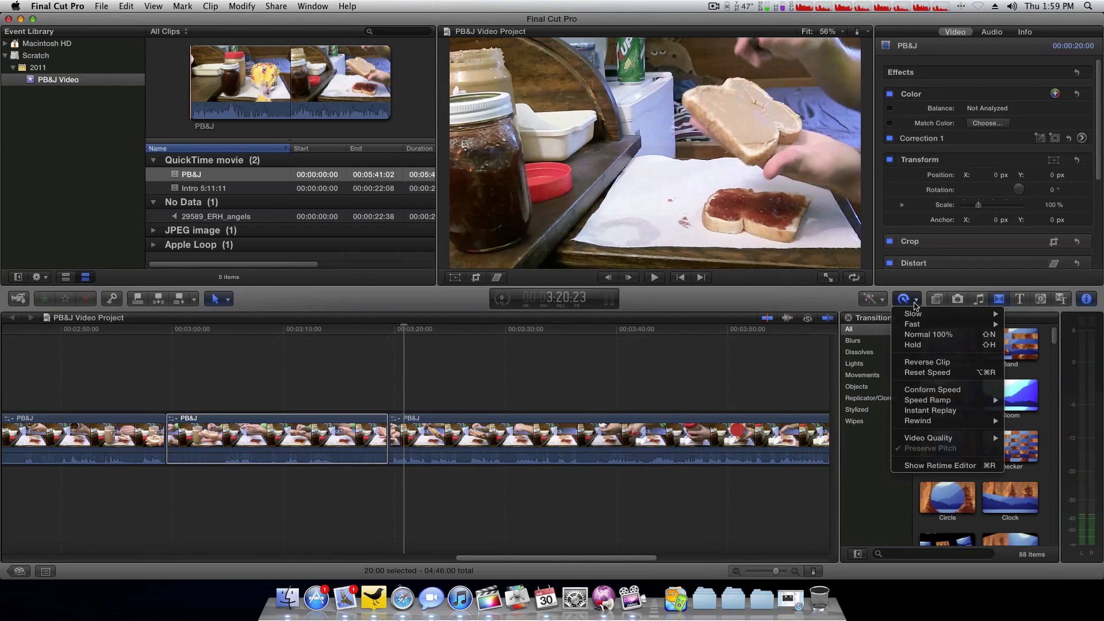
pyautogui.moveTo(952, 329)
pyautogui.click(1022, 335)
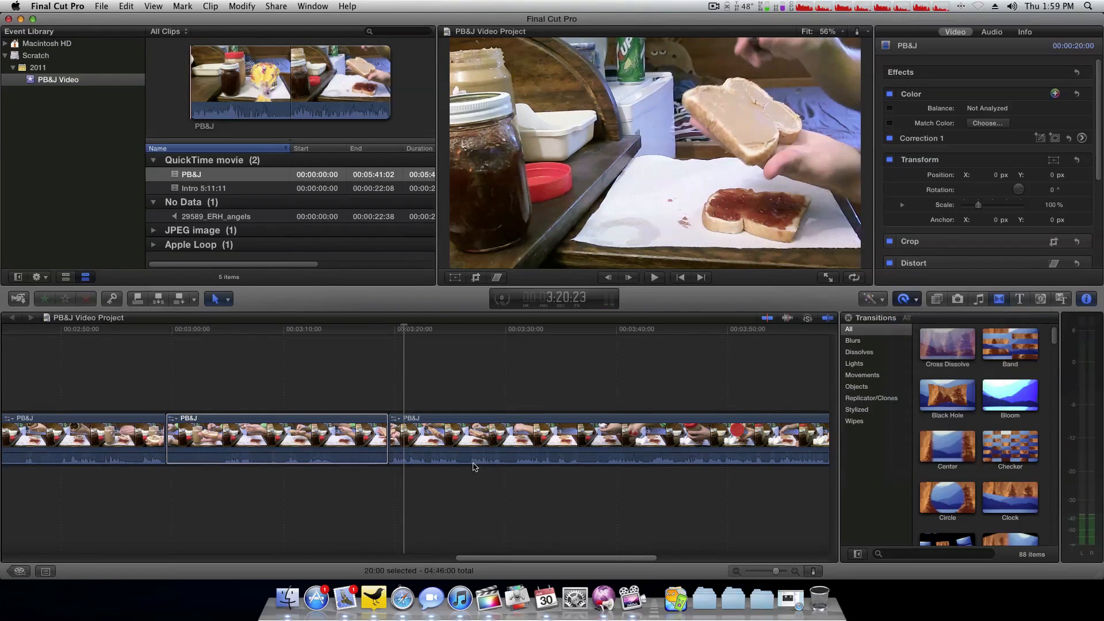
pyautogui.click(153, 329)
pyautogui.press('space')
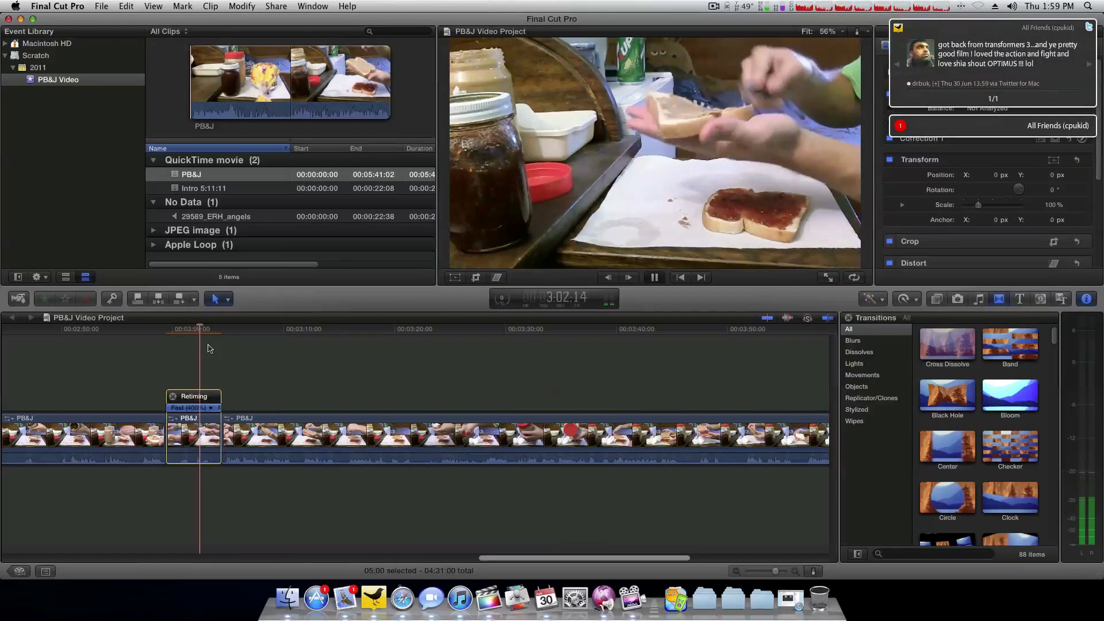
pyautogui.press('space')
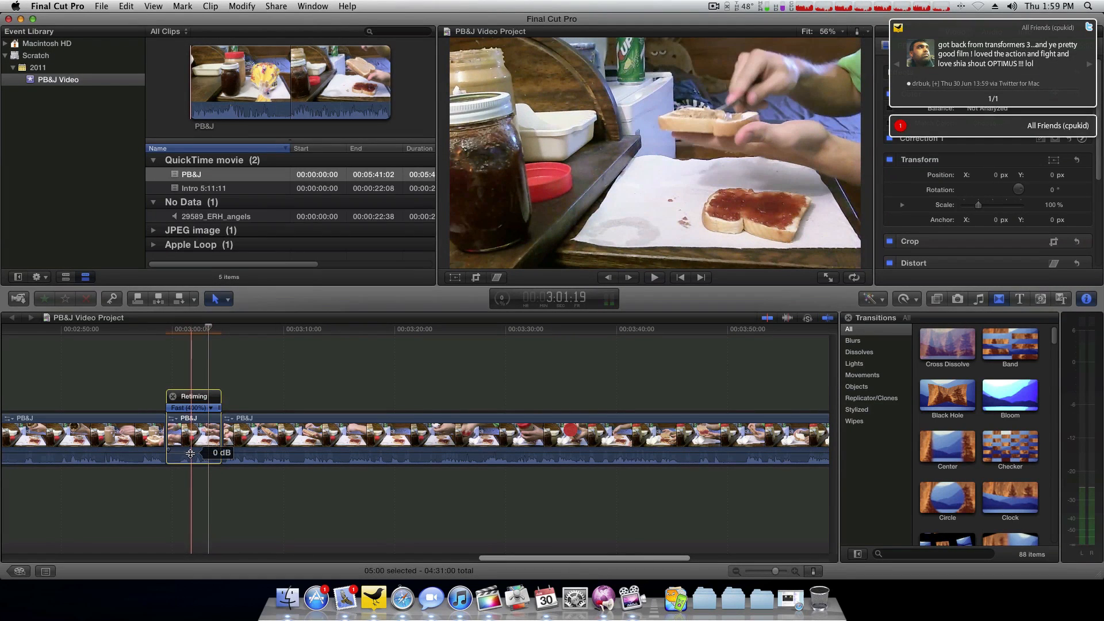
# Step: Attach the Crickets FX 02 sound beneath the start of the sped-up PB&J segment at about 2:59
pyautogui.click(183, 243)
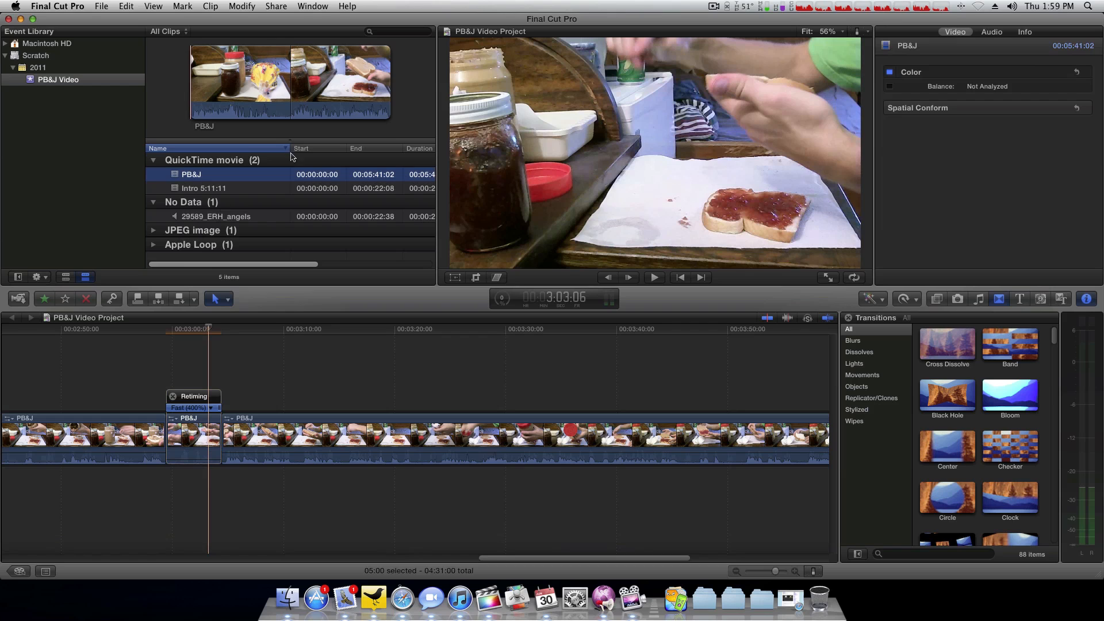
pyautogui.scroll(-1, 172, 238)
pyautogui.moveTo(197, 256); pyautogui.dragTo(167, 483)
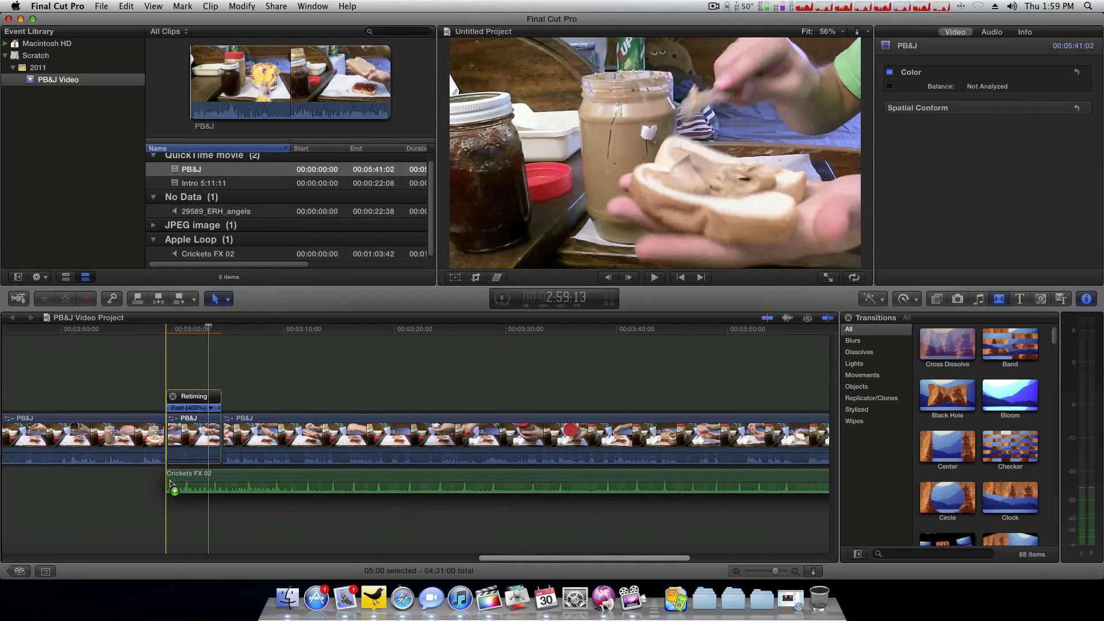
# Step: Cut the Crickets FX 02 sound at the end of the sped-up segment, delete the excess, and play the segment back
pyautogui.click(222, 483)
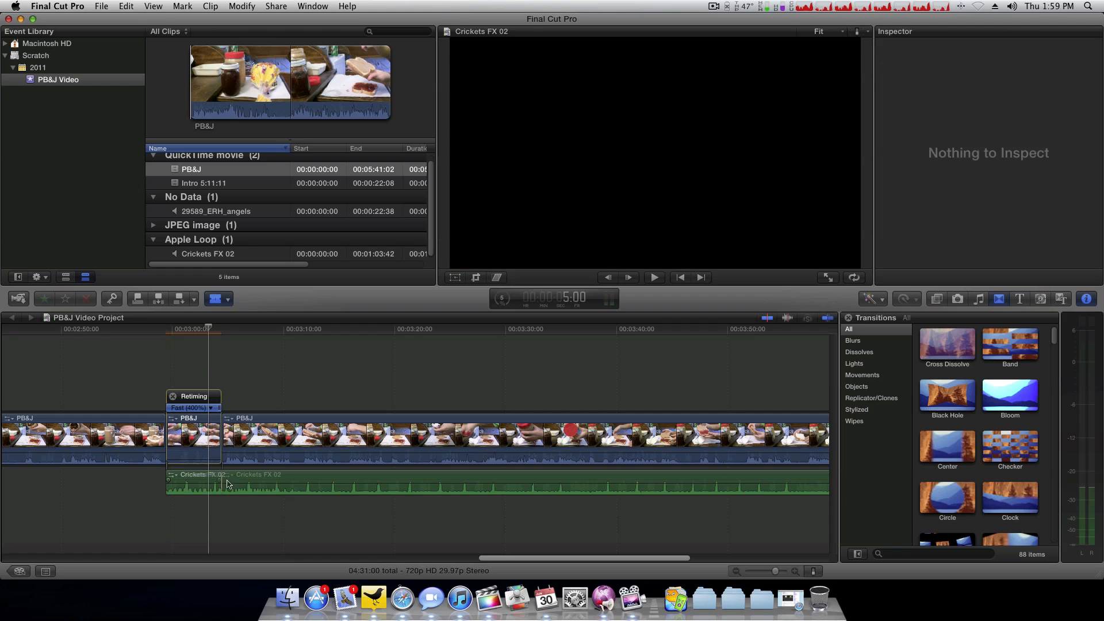
pyautogui.press('a')
pyautogui.click(236, 483)
pyautogui.press('Delete')
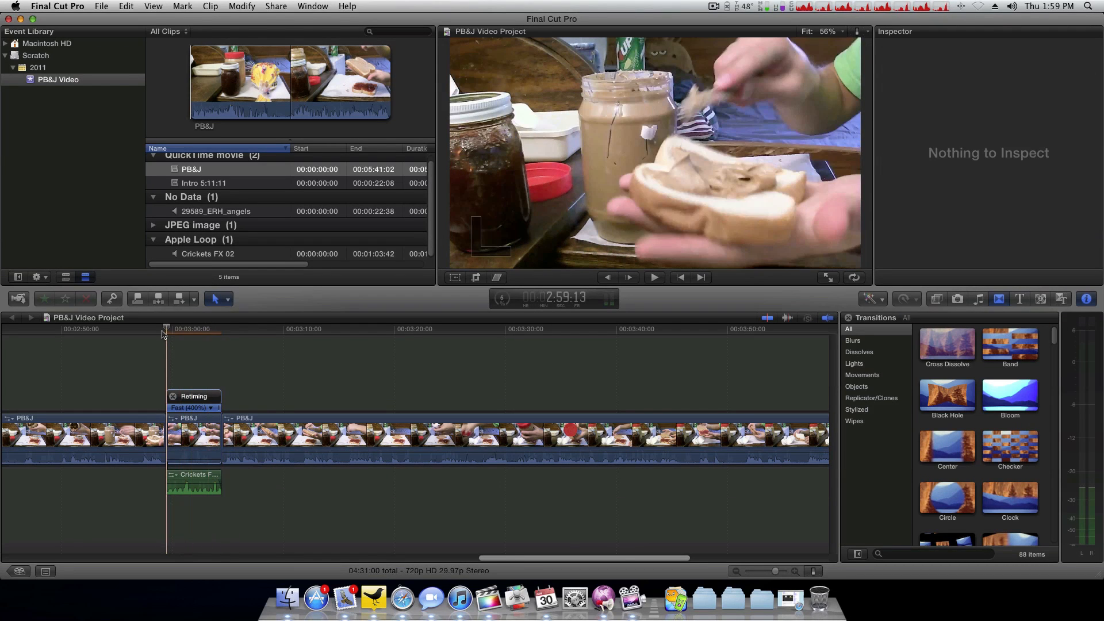
pyautogui.press('space')
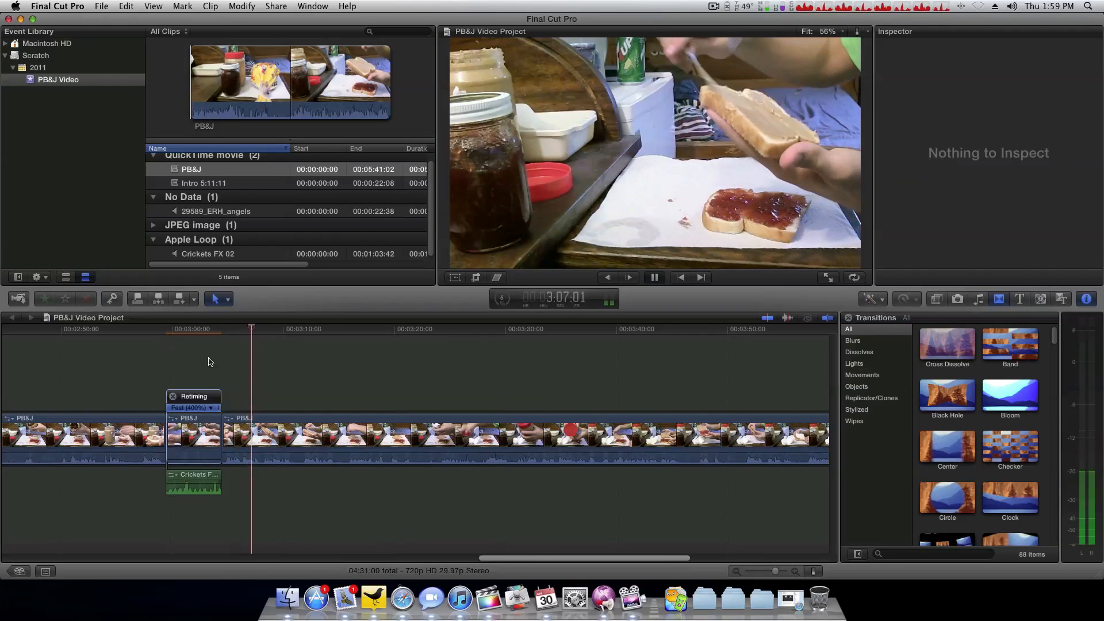
# Step: Find the moment after both bread slices are laid down and mark the PB&J clip at about 3:18:06
pyautogui.hscroll(5, 208, 361)
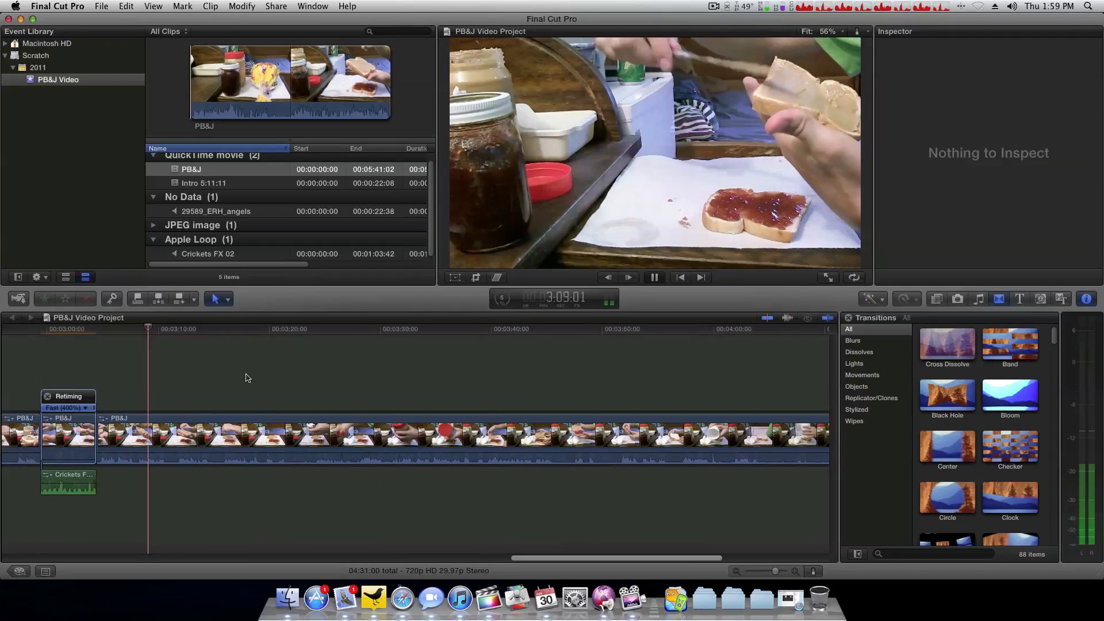
pyautogui.hscroll(4, 247, 377)
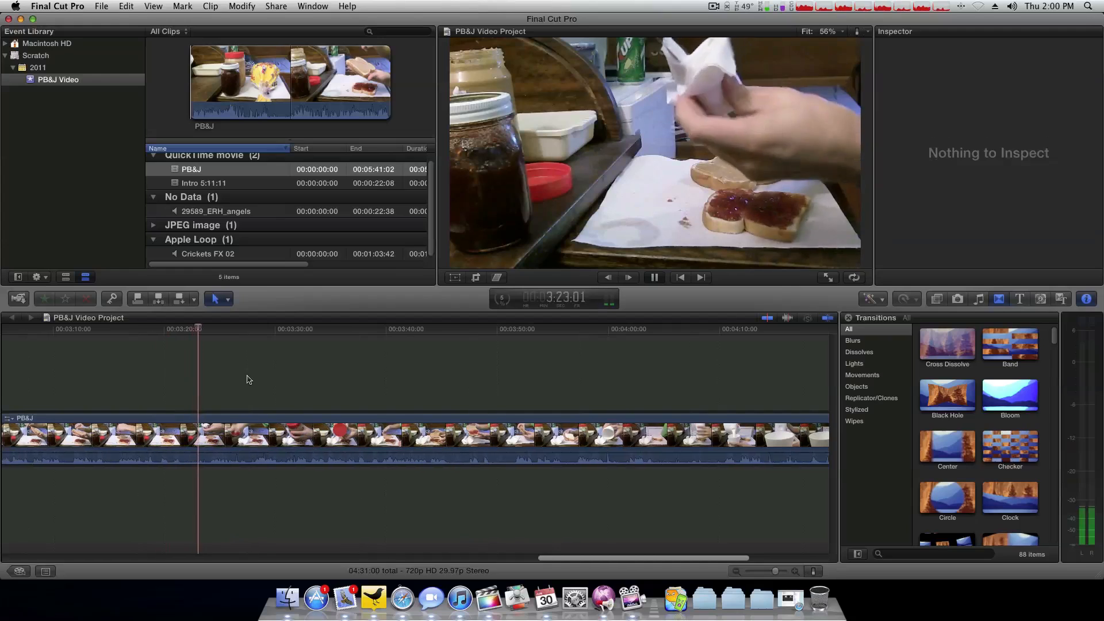
pyautogui.press('space')
pyautogui.click(170, 330)
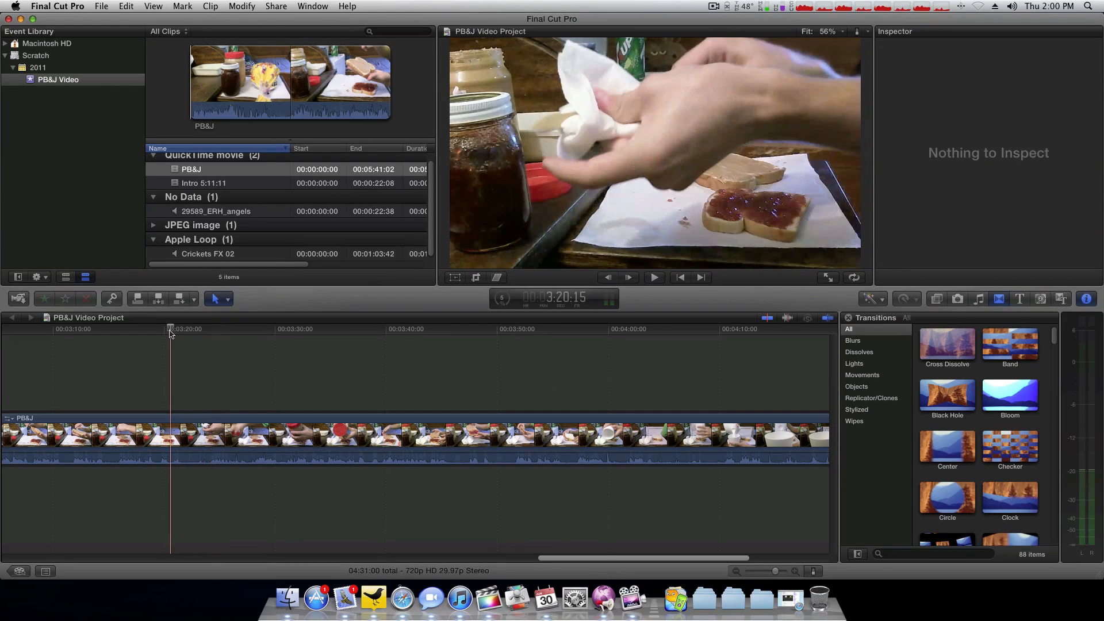
pyautogui.click(133, 330)
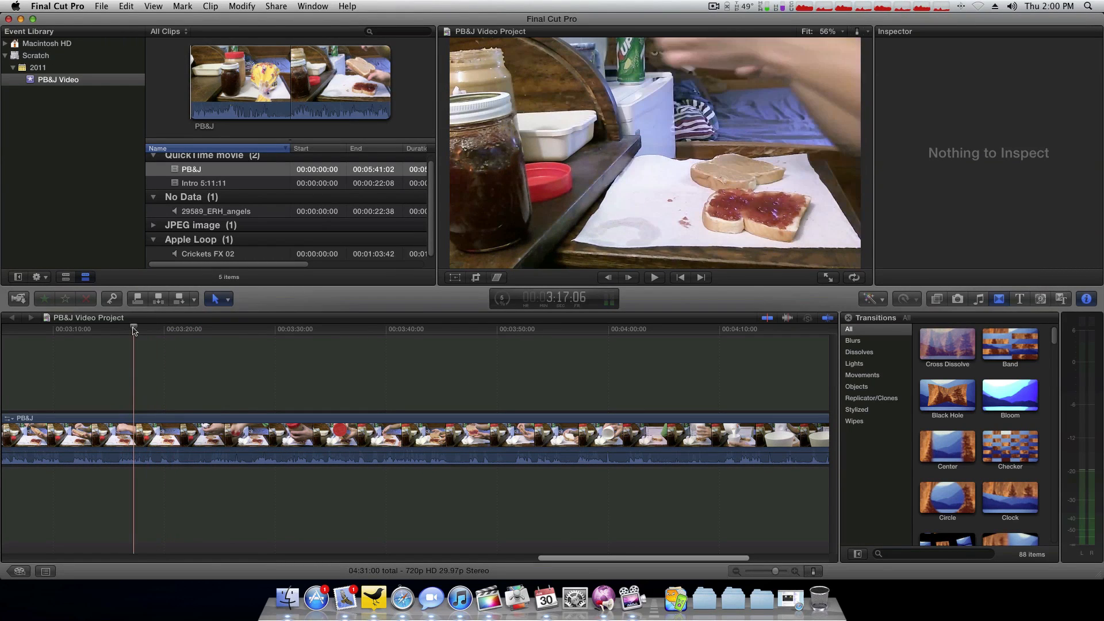
pyautogui.press('space')
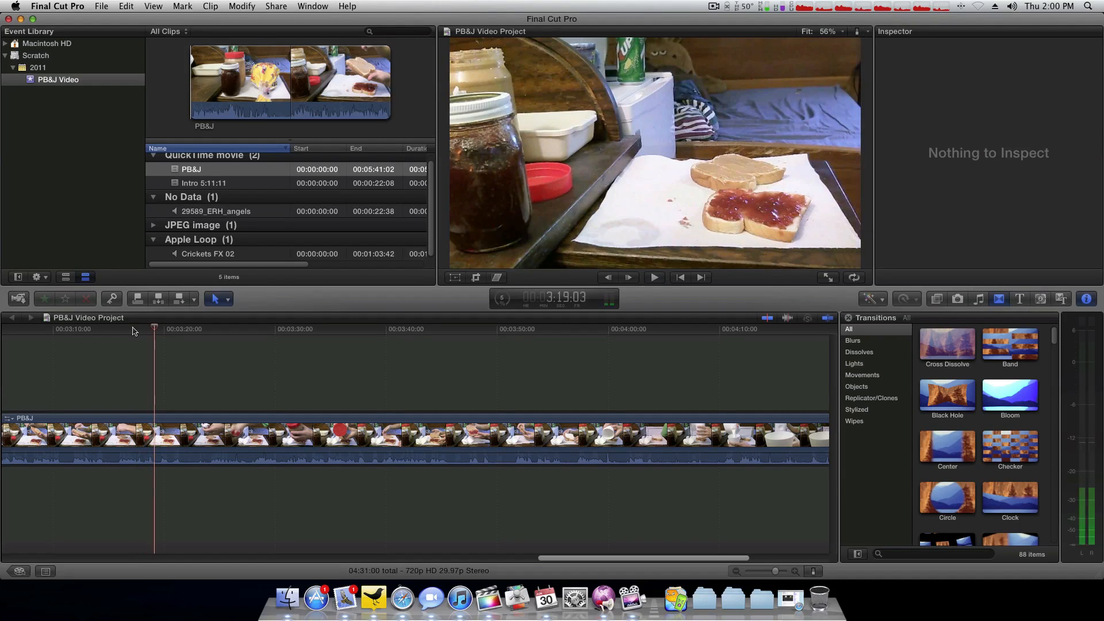
pyautogui.click(133, 330)
pyautogui.press('space')
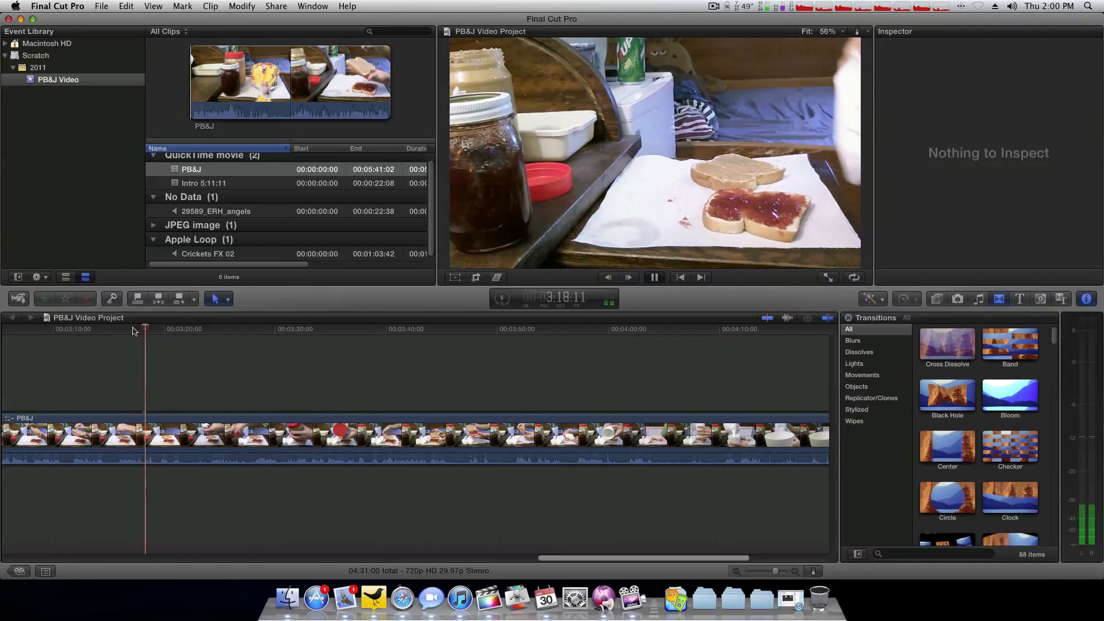
pyautogui.press('space')
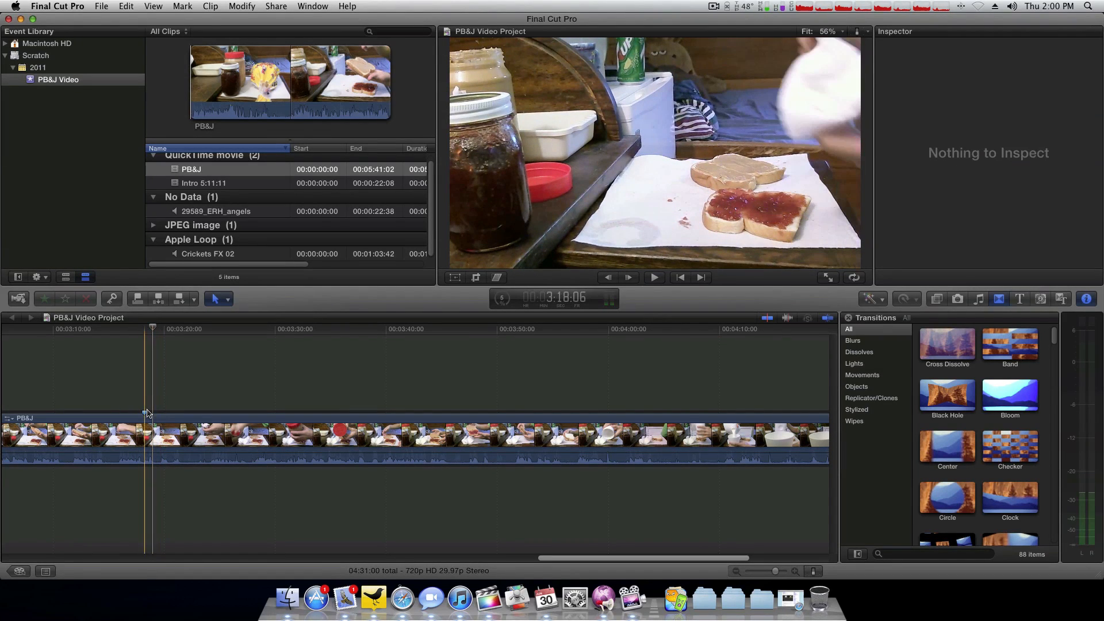
pyautogui.press('super+equal')
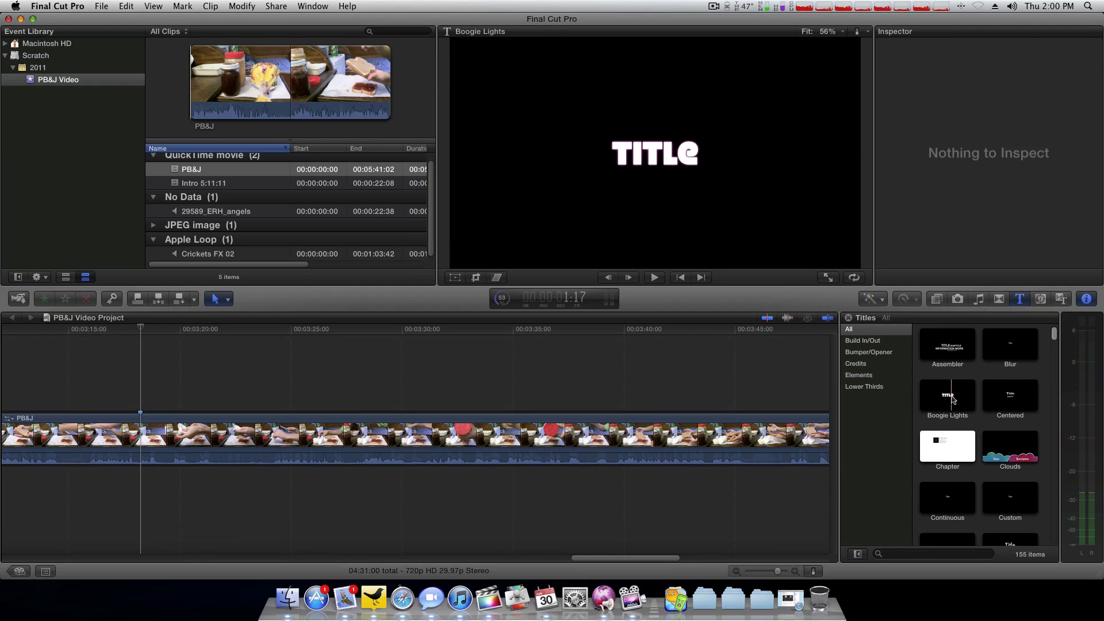
# Step: Attach a Boogie Lights title above the PB&J clip at the 3:18:06 marker and play it back
pyautogui.scroll(-5, 952, 404)
pyautogui.scroll(4, 954, 401)
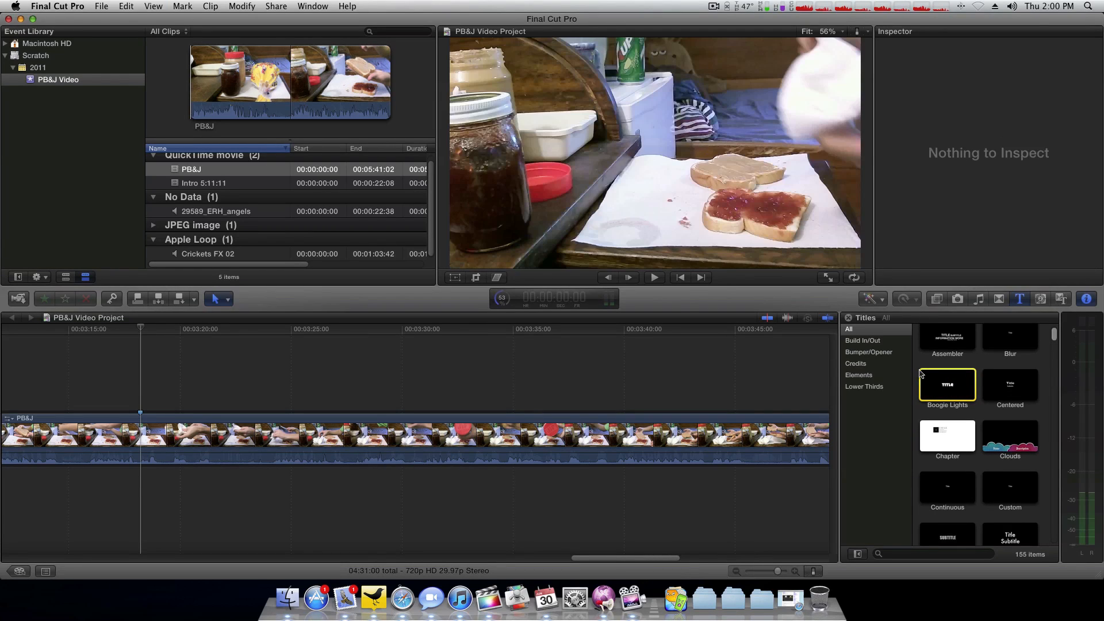
pyautogui.moveTo(944, 387); pyautogui.dragTo(141, 349)
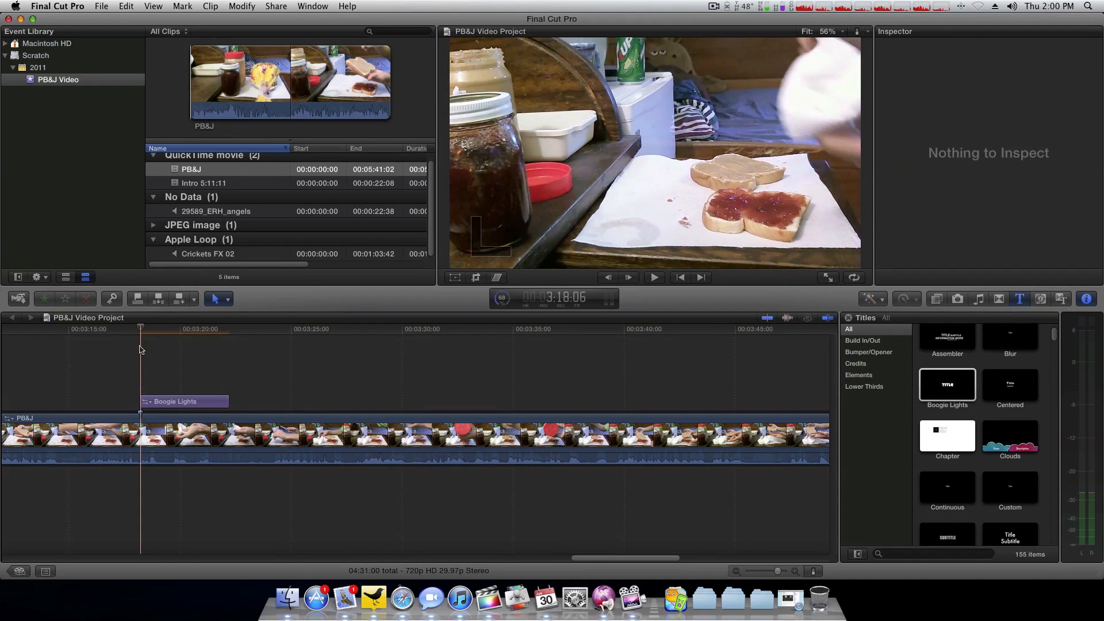
pyautogui.press('space')
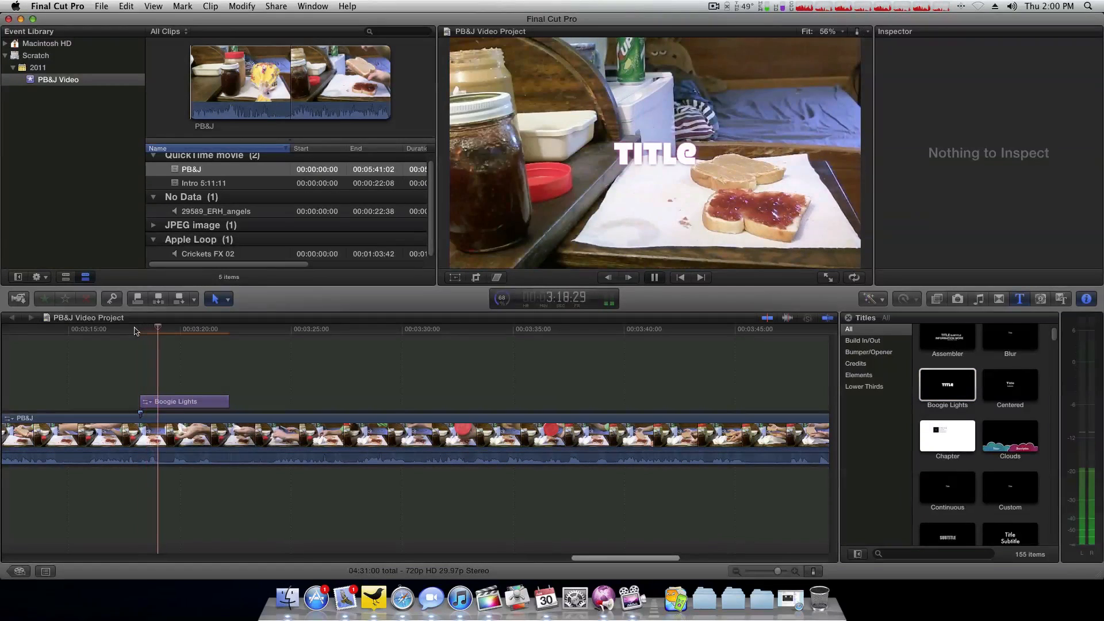
pyautogui.press('space')
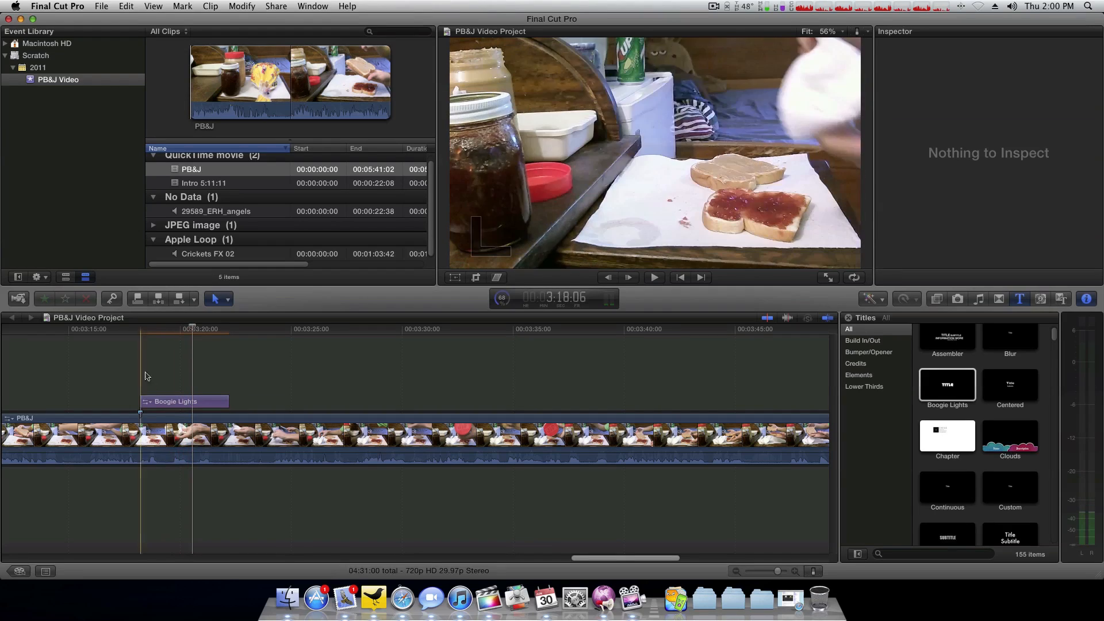
# Step: Transform the Boogie Lights title by moving it up to the top centre of the picture
pyautogui.click(170, 404)
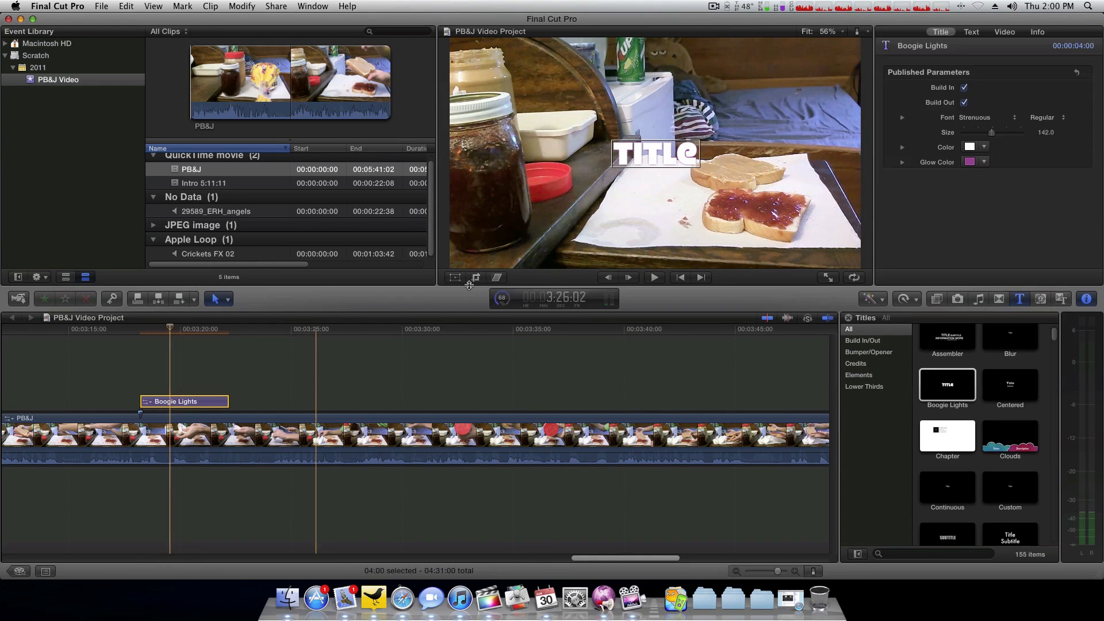
pyautogui.click(455, 277)
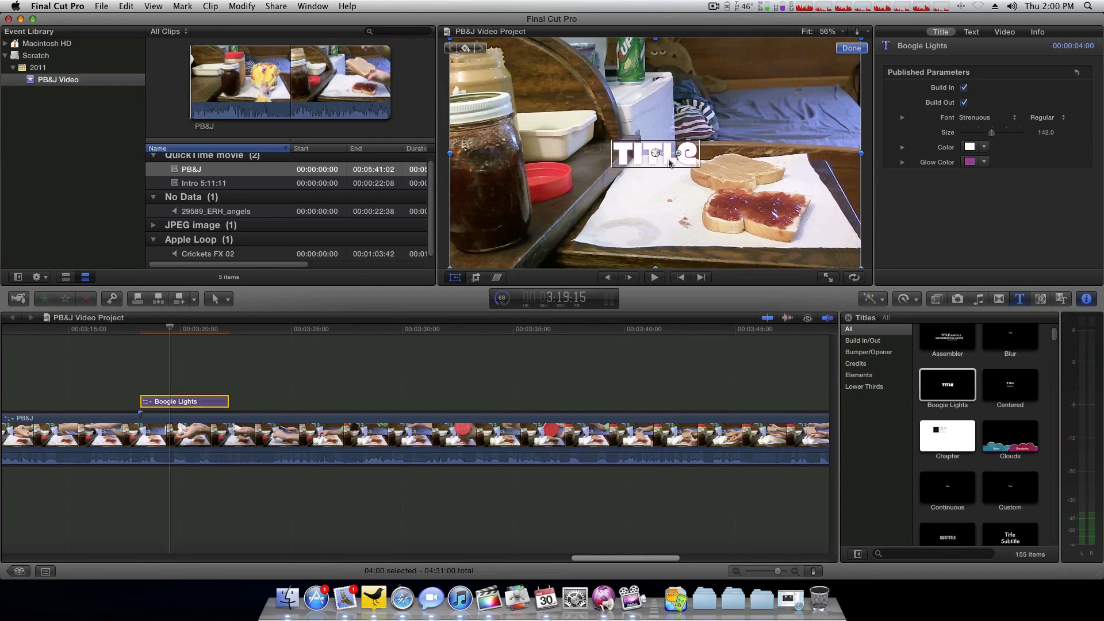
pyautogui.moveTo(668, 163); pyautogui.dragTo(670, 73)
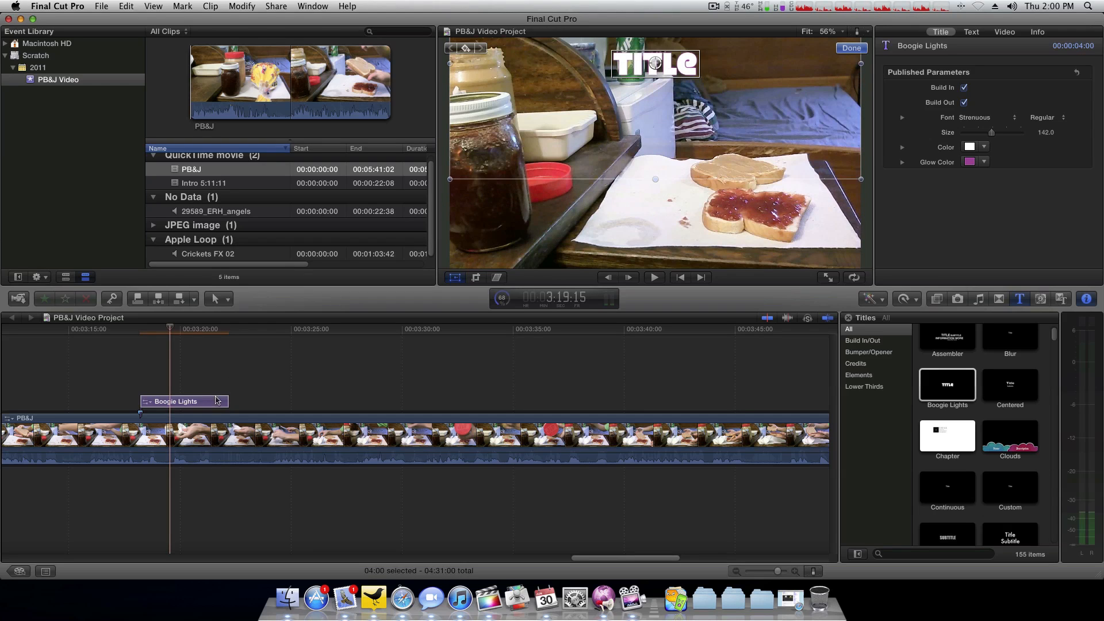
# Step: Change the title's text to "Spread" and play it back from just before its start
pyautogui.click(216, 401)
pyautogui.click(971, 32)
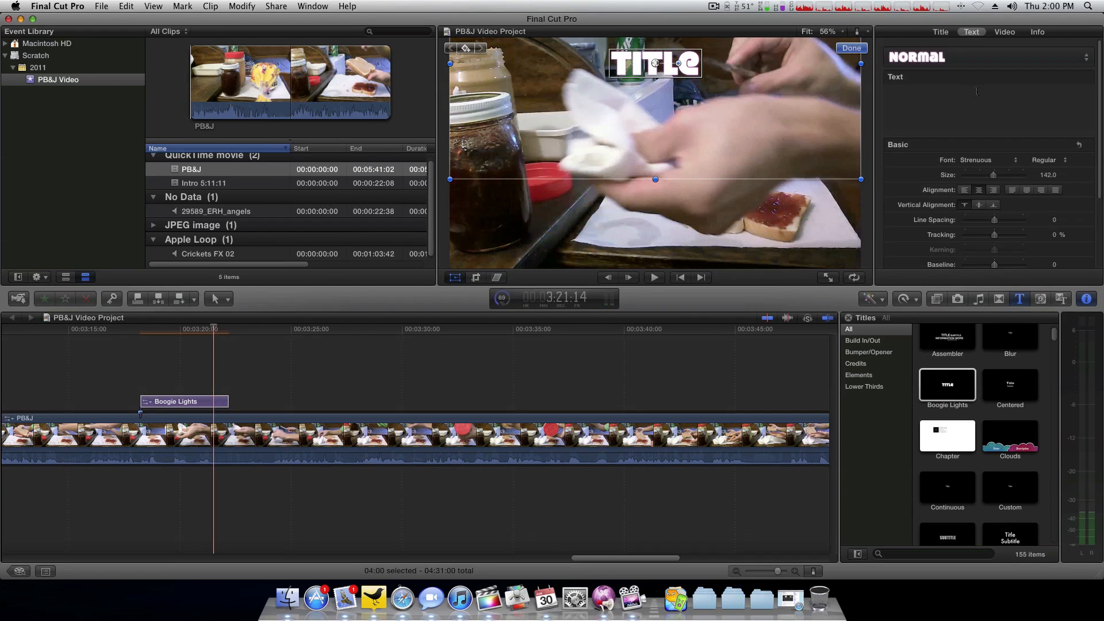
pyautogui.click(137, 332)
pyautogui.press('space')
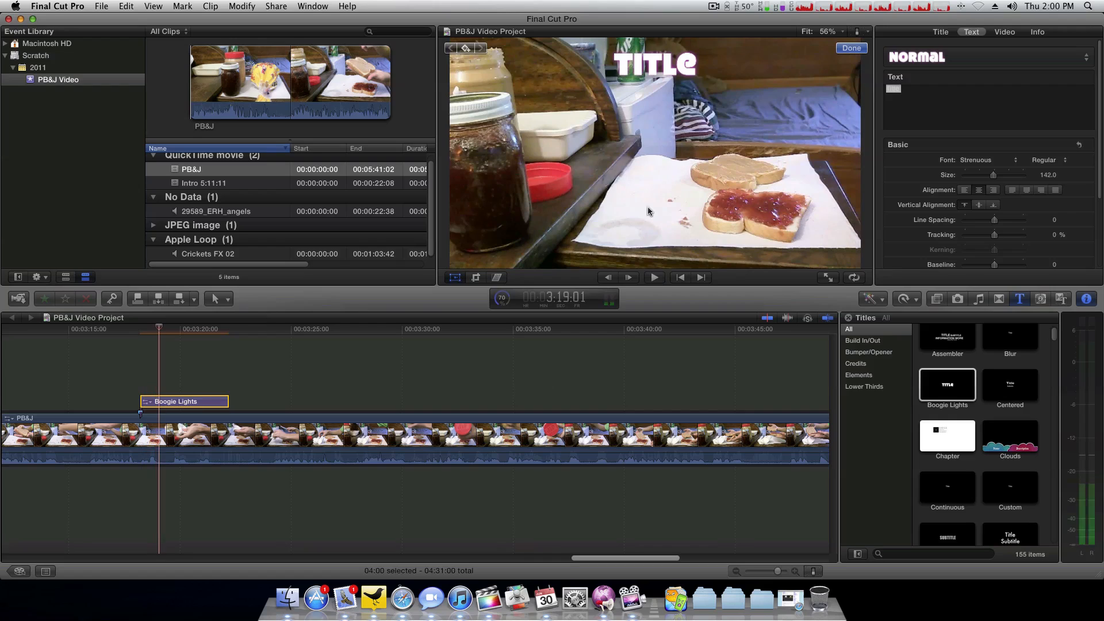
pyautogui.click(935, 102)
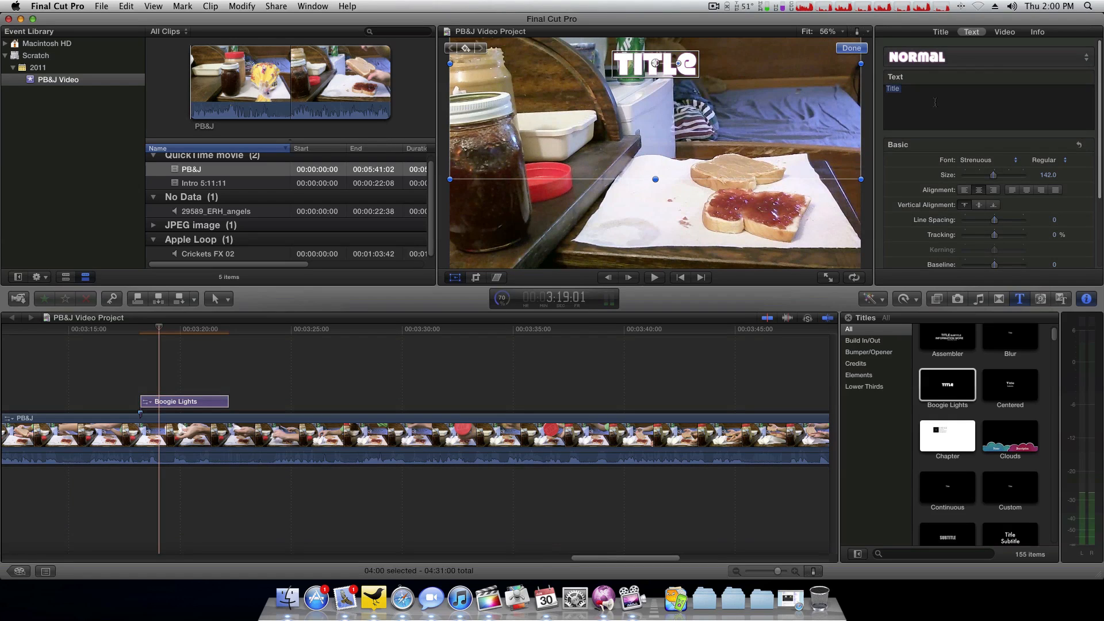
pyautogui.write('Spread')
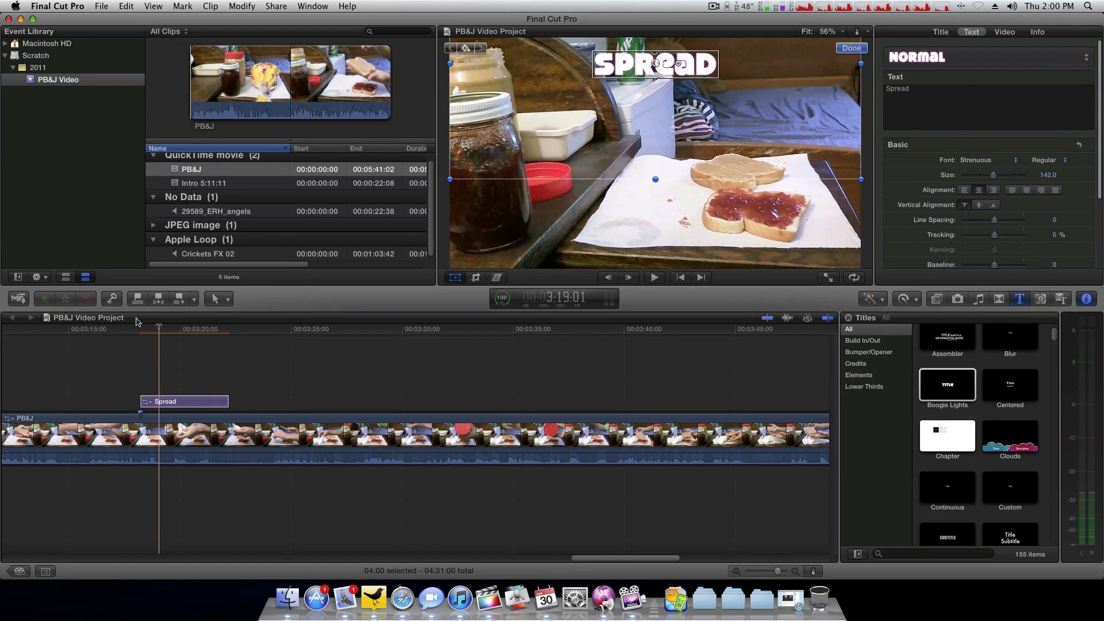
pyautogui.click(122, 334)
pyautogui.press('space')
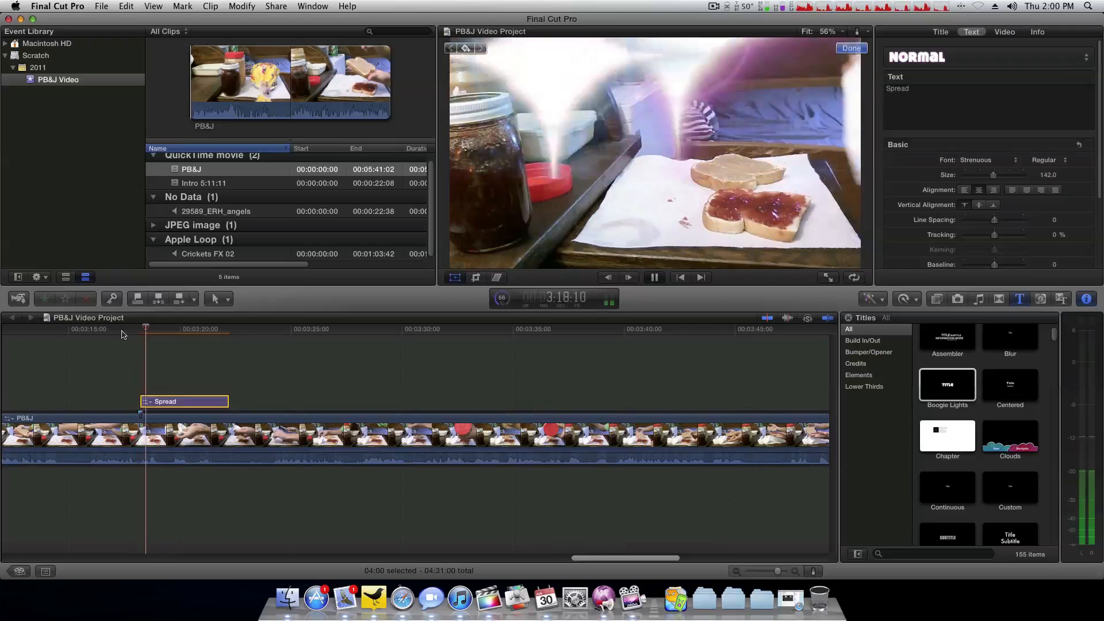
pyautogui.press('space')
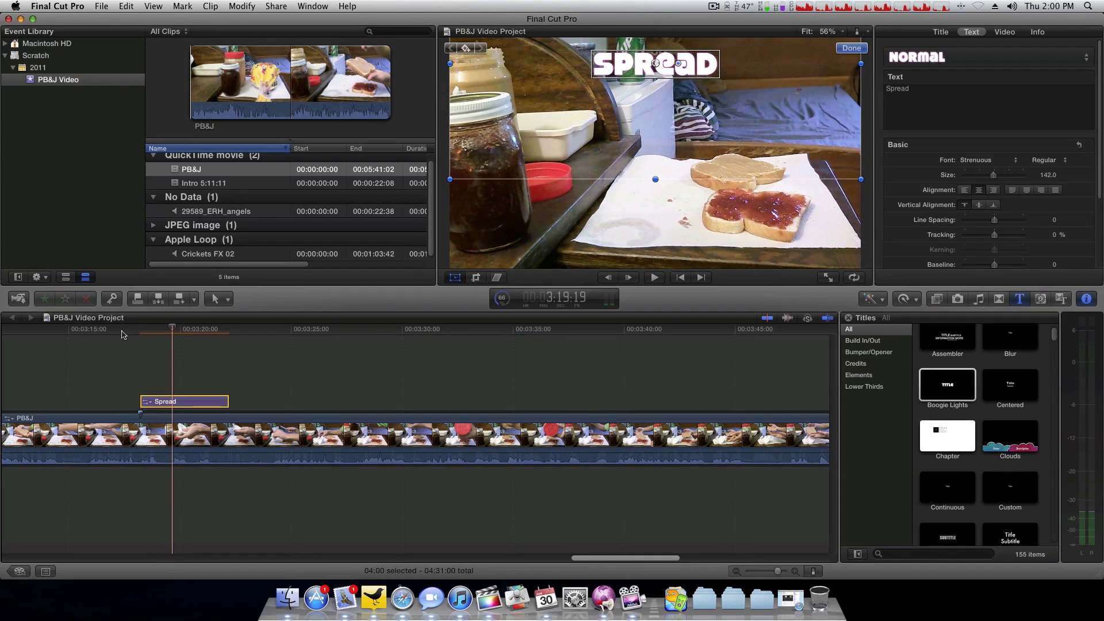
# Step: Attach a second Boogie Lights title above the Spread title, starting at about 3:19:19, and play both titles
pyautogui.moveTo(521, 429); pyautogui.dragTo(177, 369)
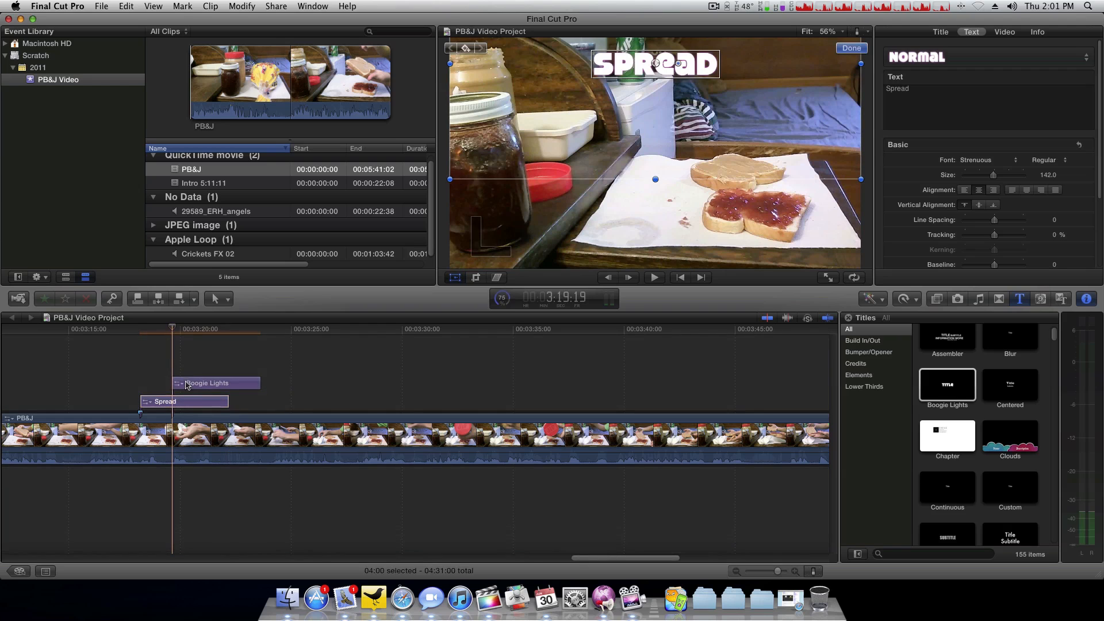
pyautogui.click(186, 362)
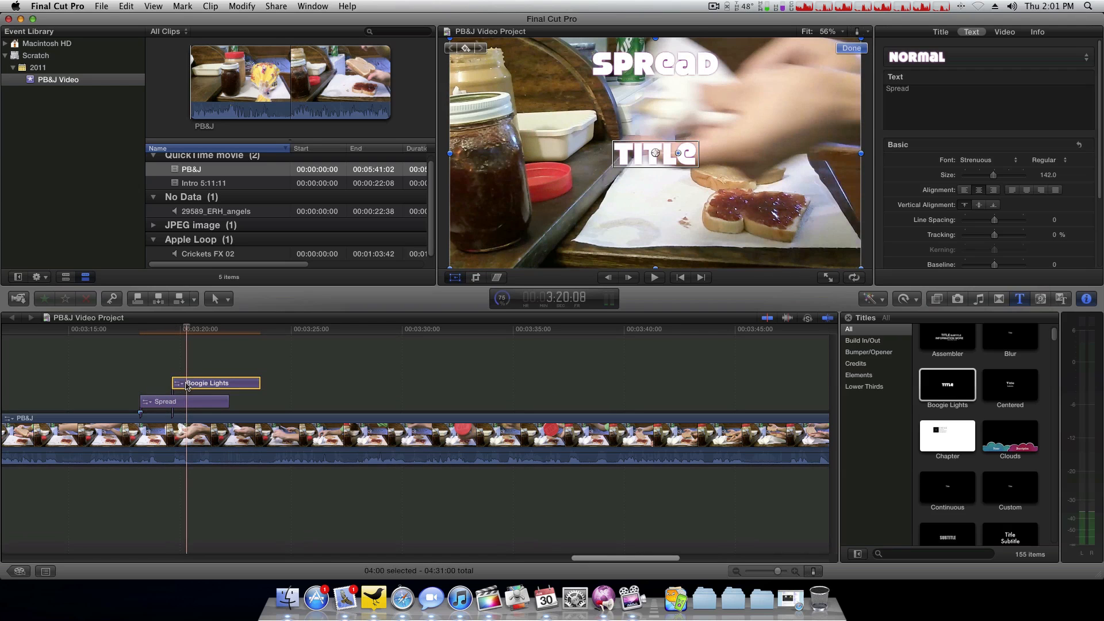
pyautogui.click(160, 330)
pyautogui.press('space')
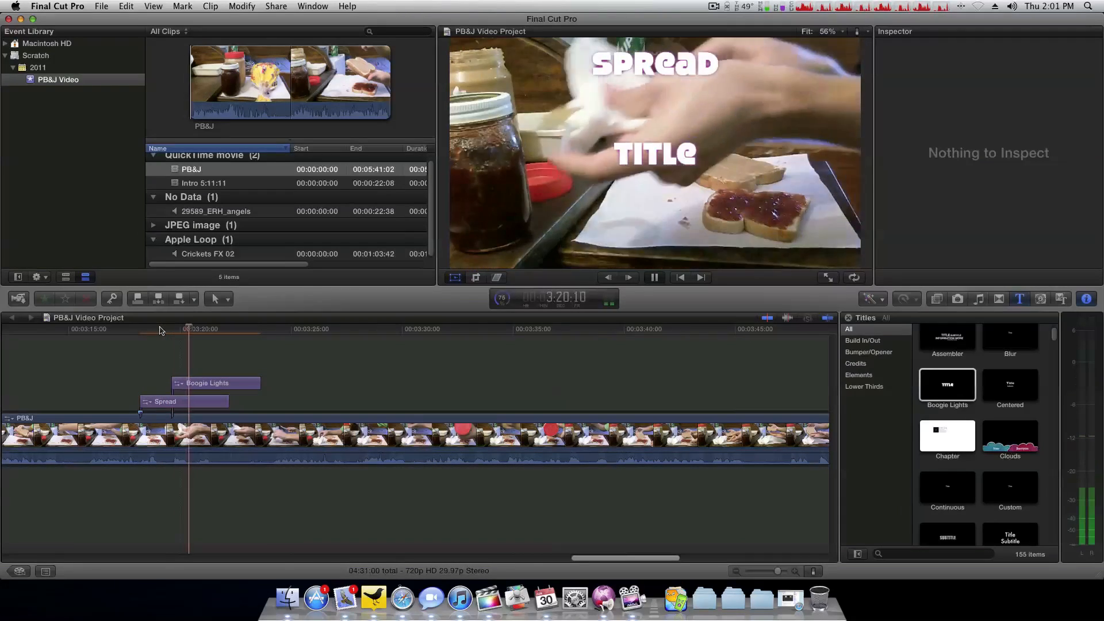
pyautogui.press('space')
pyautogui.doubleClick(207, 384)
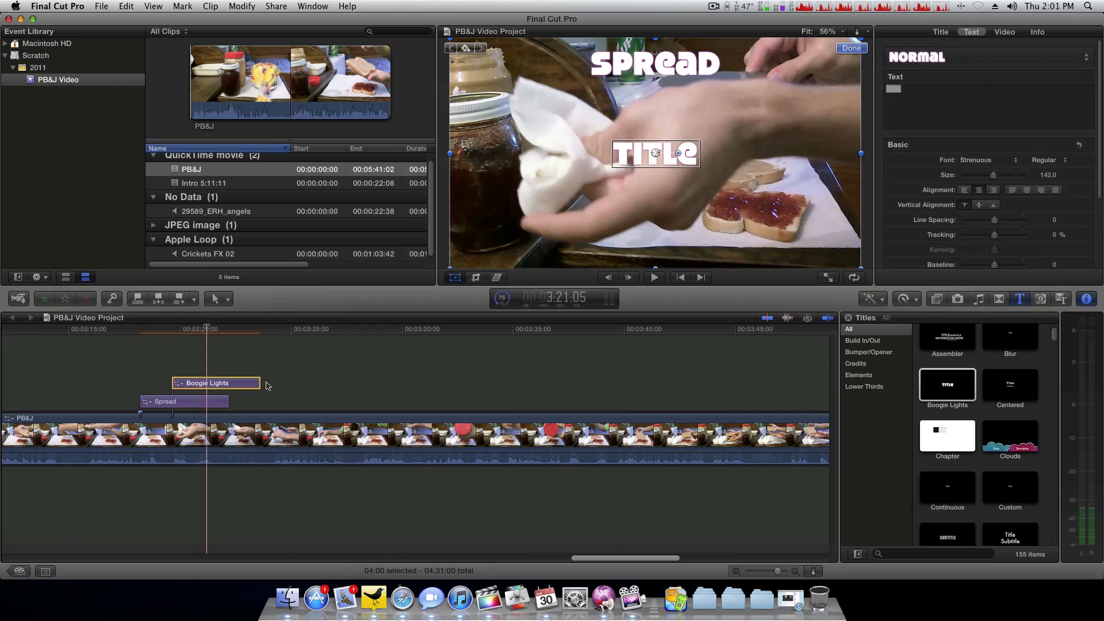
pyautogui.click(852, 230)
pyautogui.press('h')
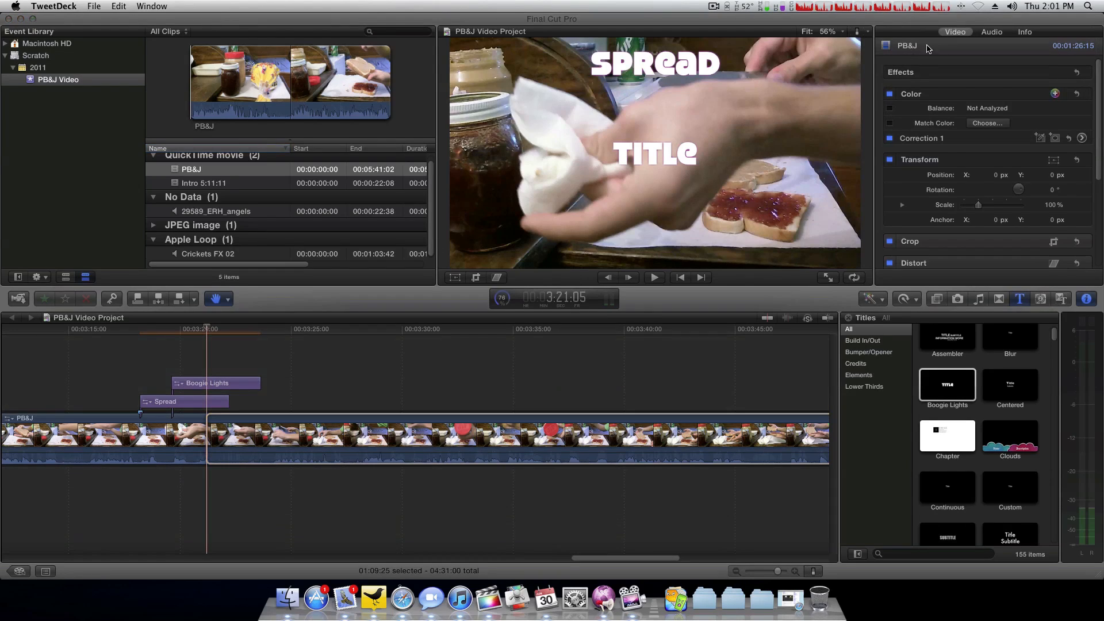
pyautogui.moveTo(222, 362); pyautogui.dragTo(221, 363)
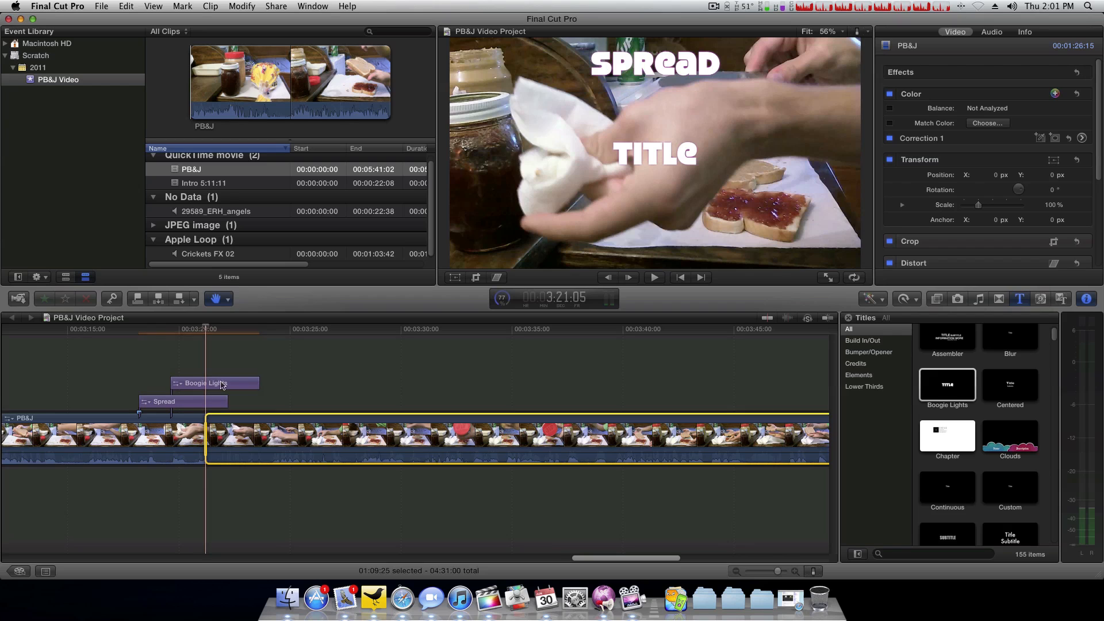
pyautogui.hscroll(-4, 221, 385)
pyautogui.moveTo(403, 406); pyautogui.dragTo(401, 405)
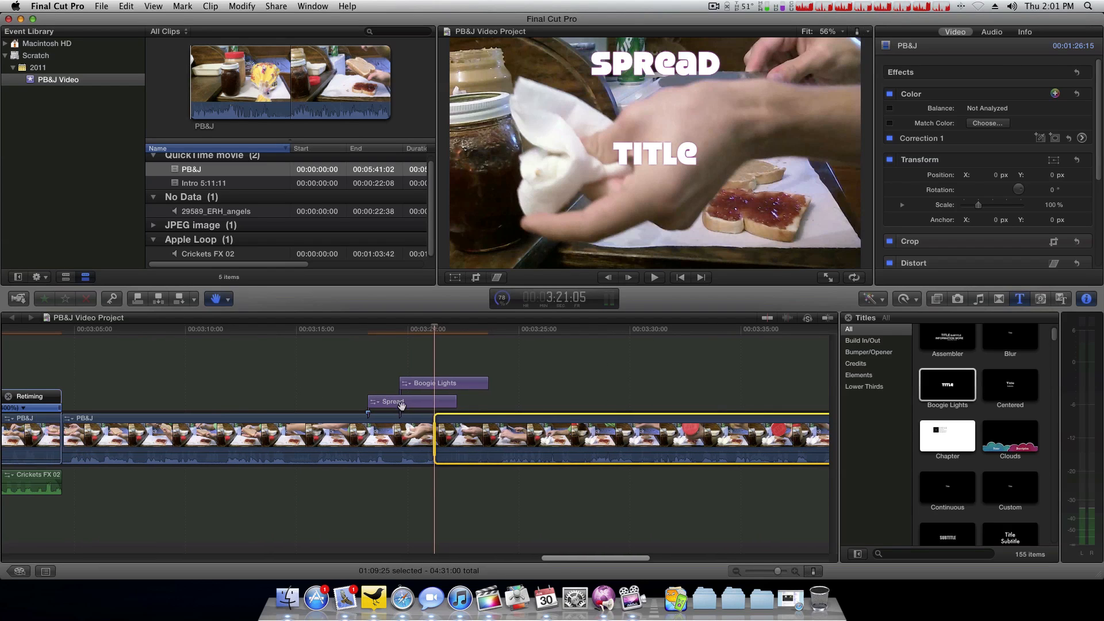
# Step: Dismiss the tweet notification and change the second Boogie Lights title's text to "Finish"
pyautogui.click(432, 387)
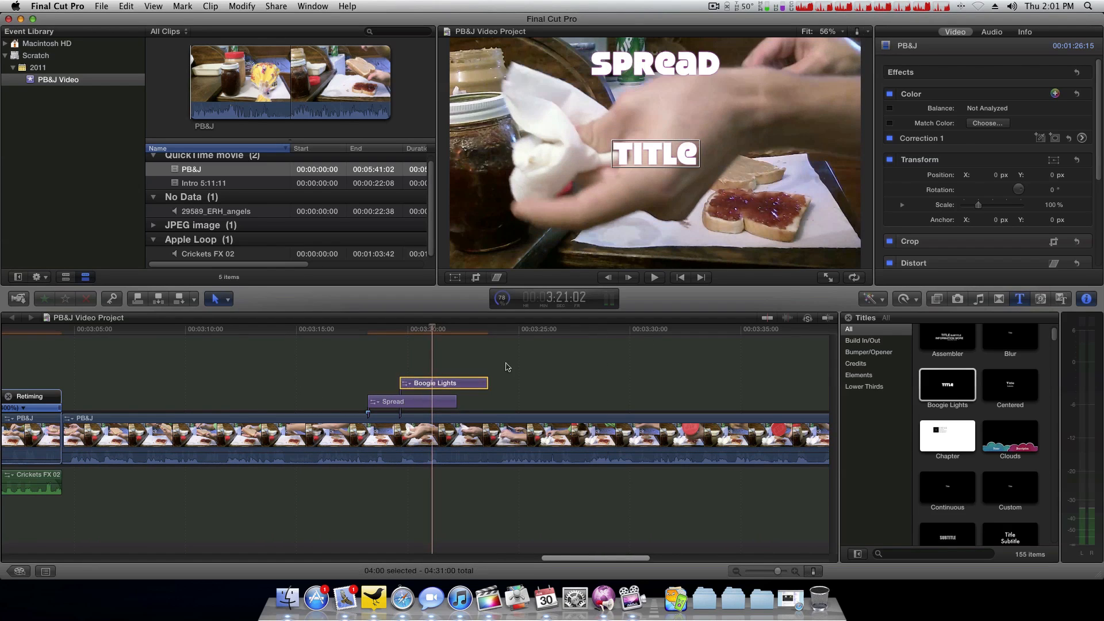
pyautogui.hscroll(3, 509, 367)
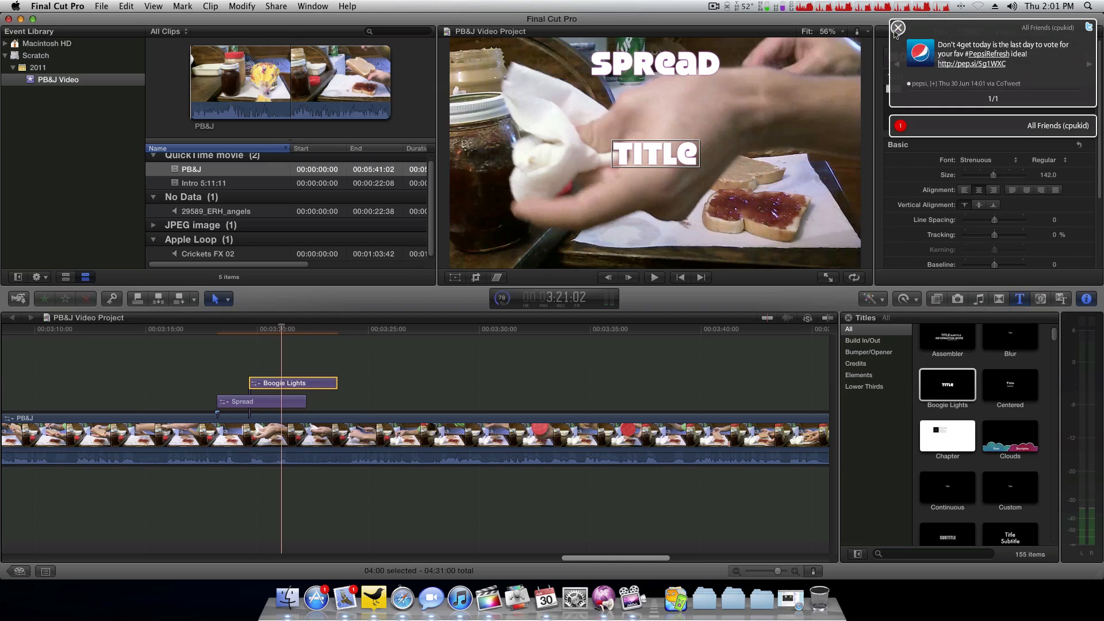
pyautogui.click(896, 30)
pyautogui.click(928, 92)
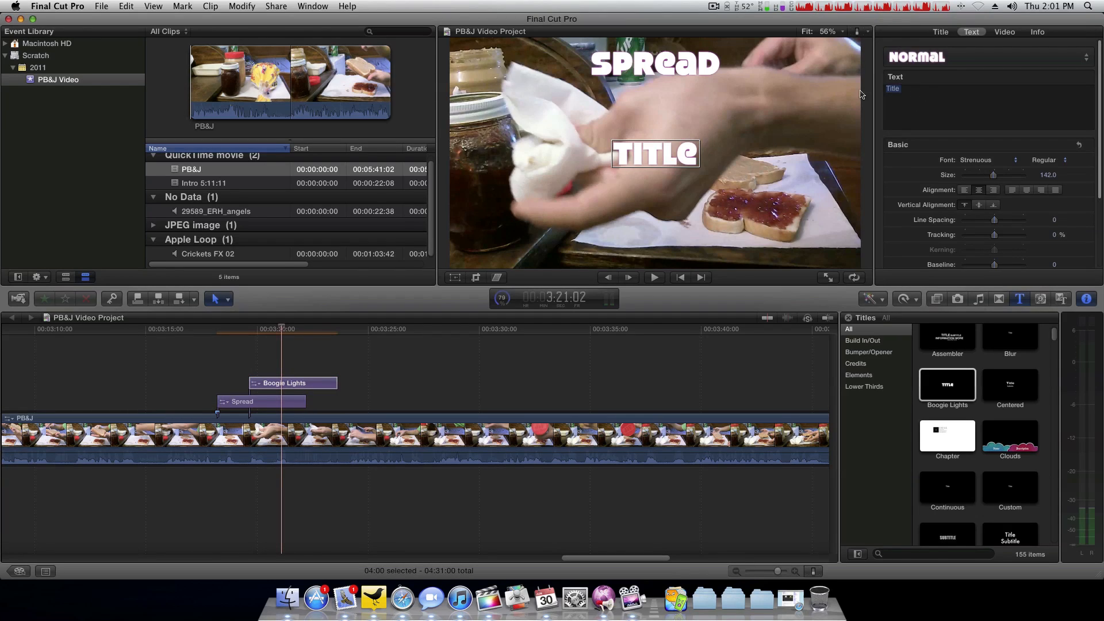
pyautogui.write('Finish')
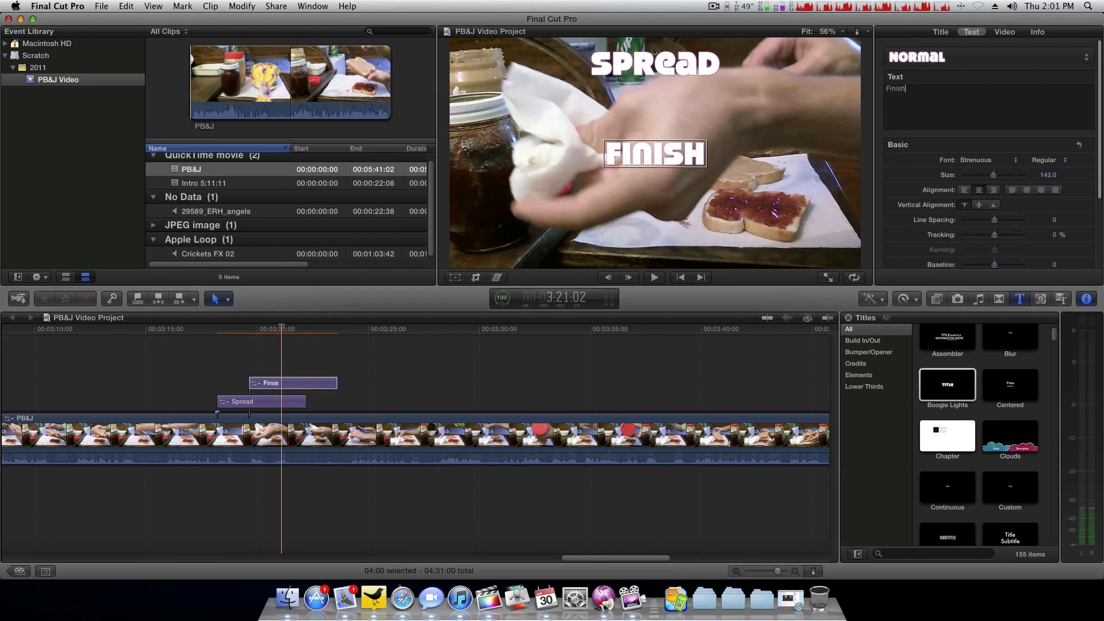
# Step: Transform the Finish title by moving it up to just beneath the Spread title in the picture, and play both titles
pyautogui.click(454, 278)
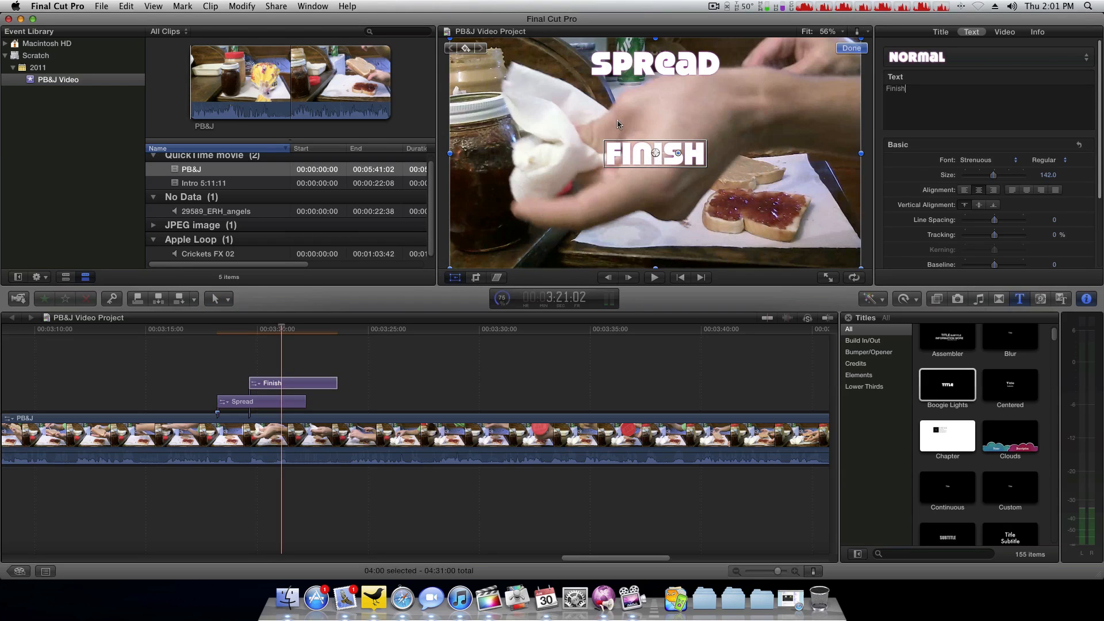
pyautogui.moveTo(616, 121); pyautogui.dragTo(617, 88)
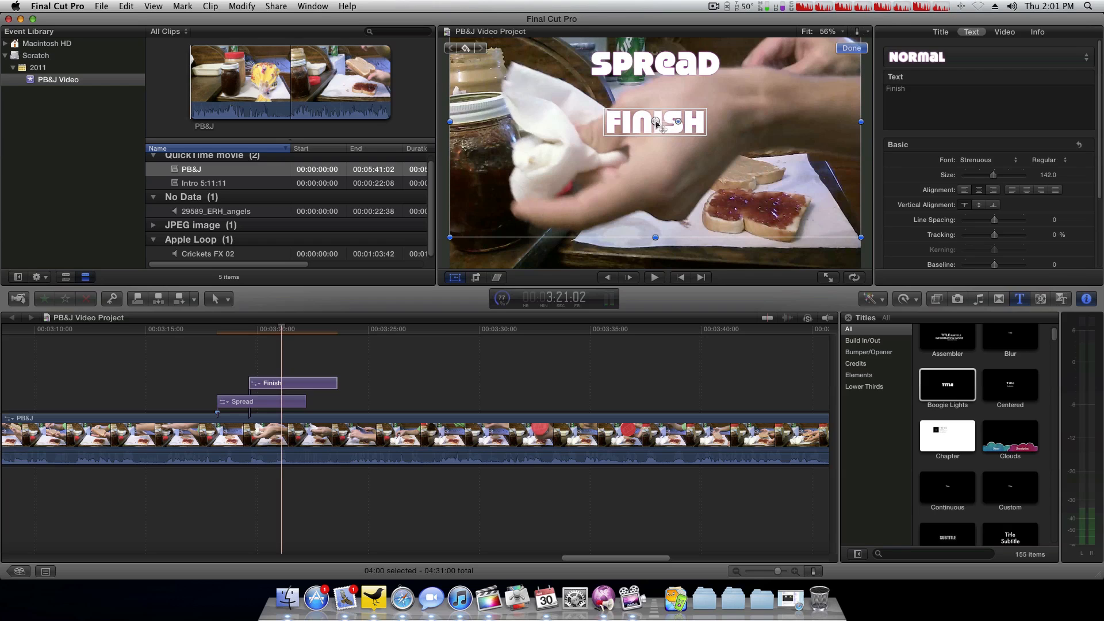
pyautogui.moveTo(657, 123); pyautogui.dragTo(657, 119)
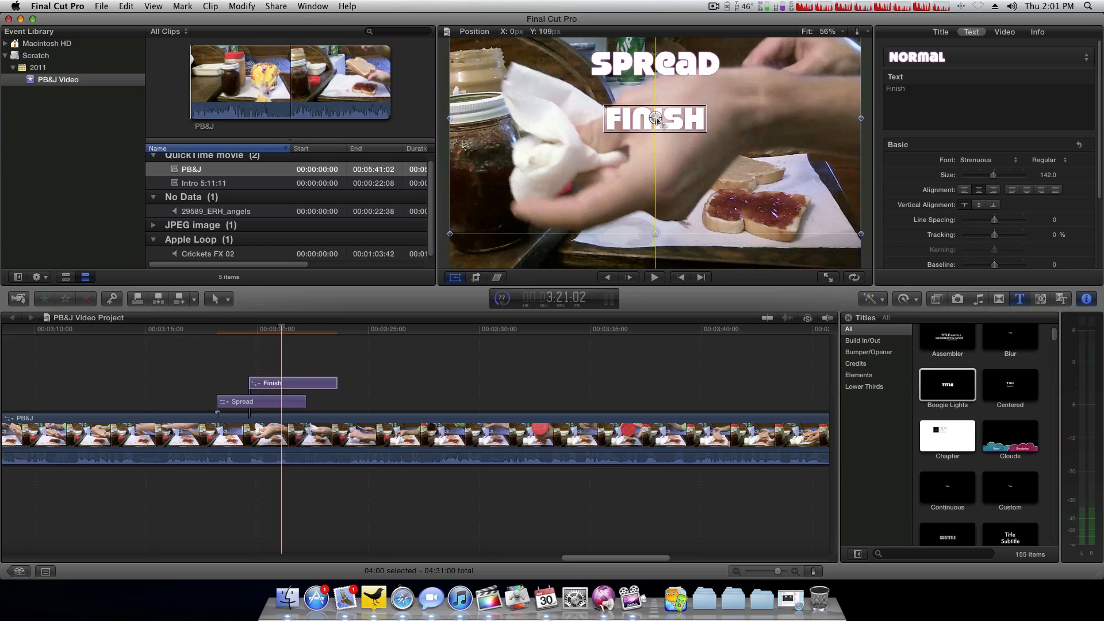
pyautogui.moveTo(657, 119); pyautogui.dragTo(657, 126)
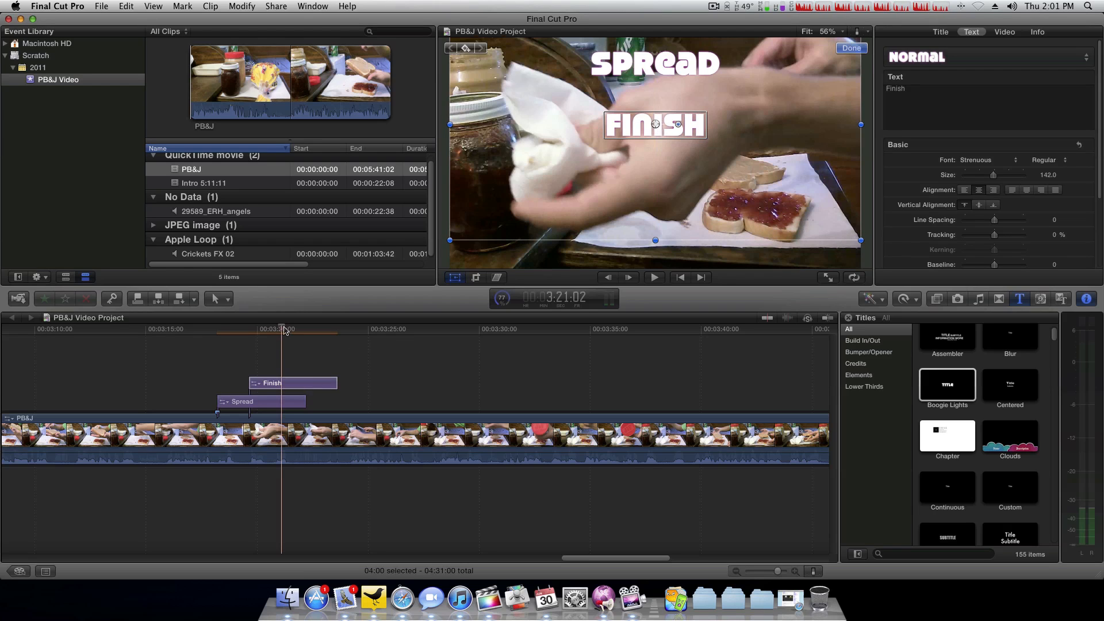
pyautogui.press('space')
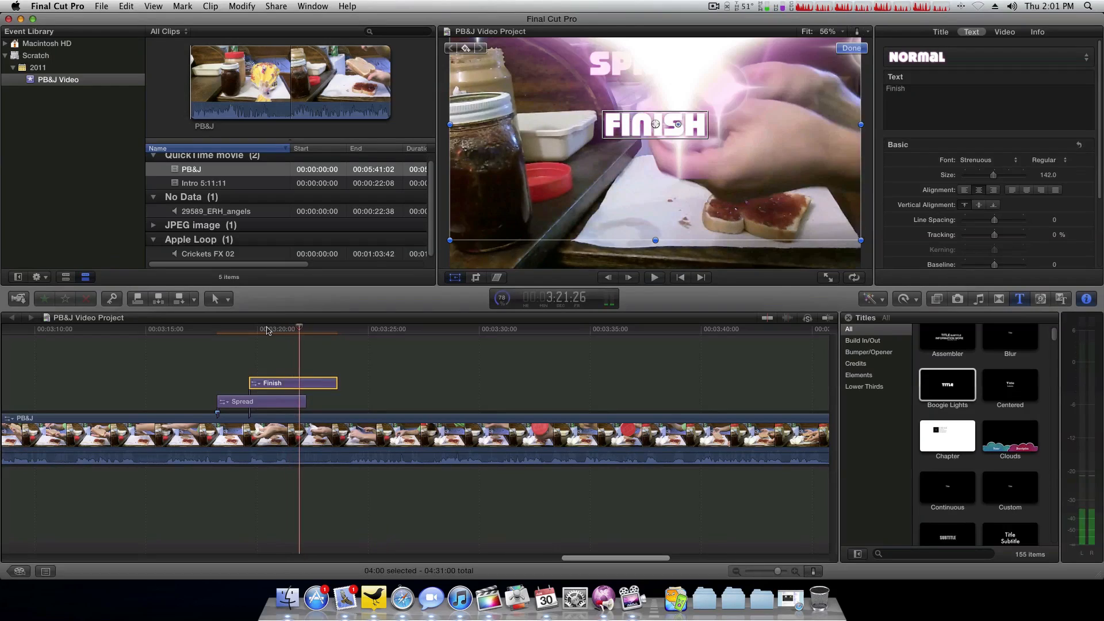
pyautogui.click(266, 330)
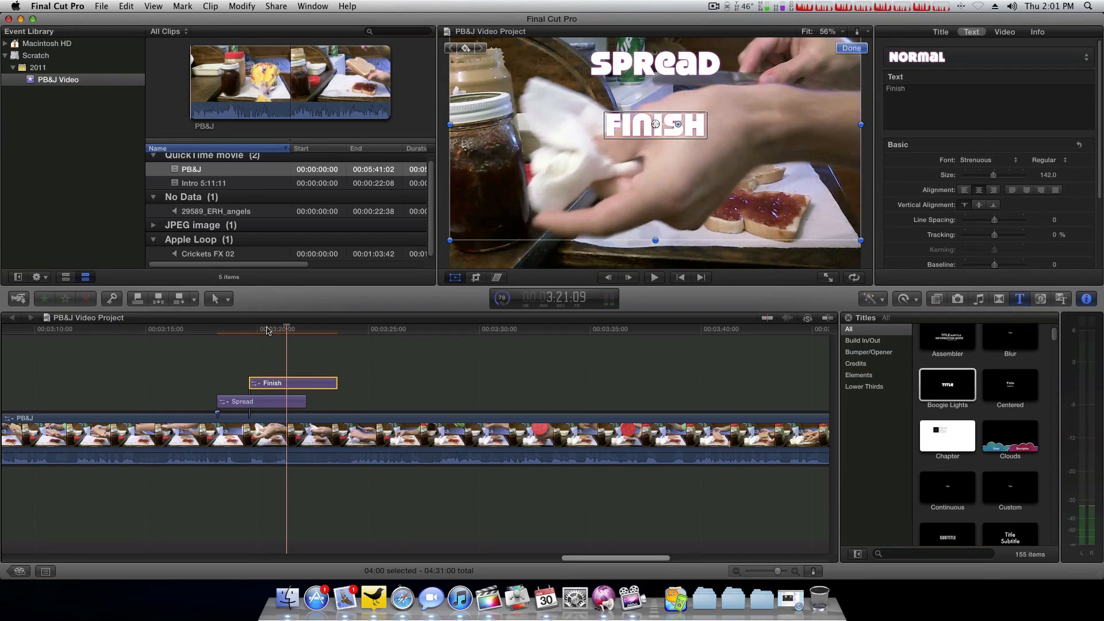
# Step: Attach a third Boogie Lights title above the Finish title, starting at about 3:21:09, and change its text to "Wipe"
pyautogui.moveTo(937, 390); pyautogui.dragTo(292, 366)
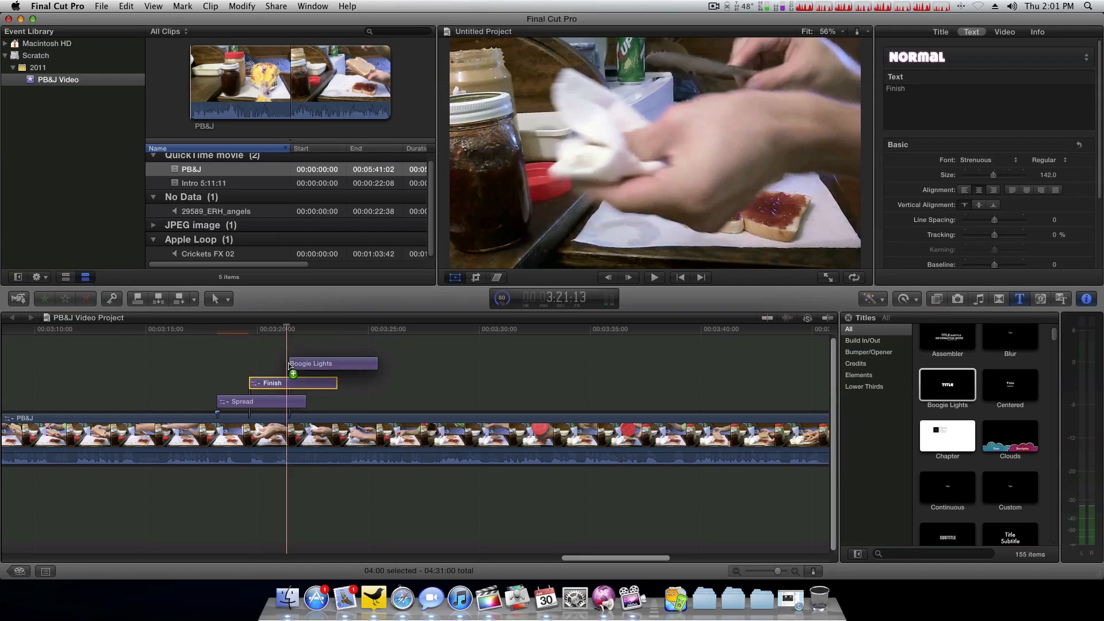
pyautogui.hscroll(2, 287, 367)
pyautogui.click(278, 367)
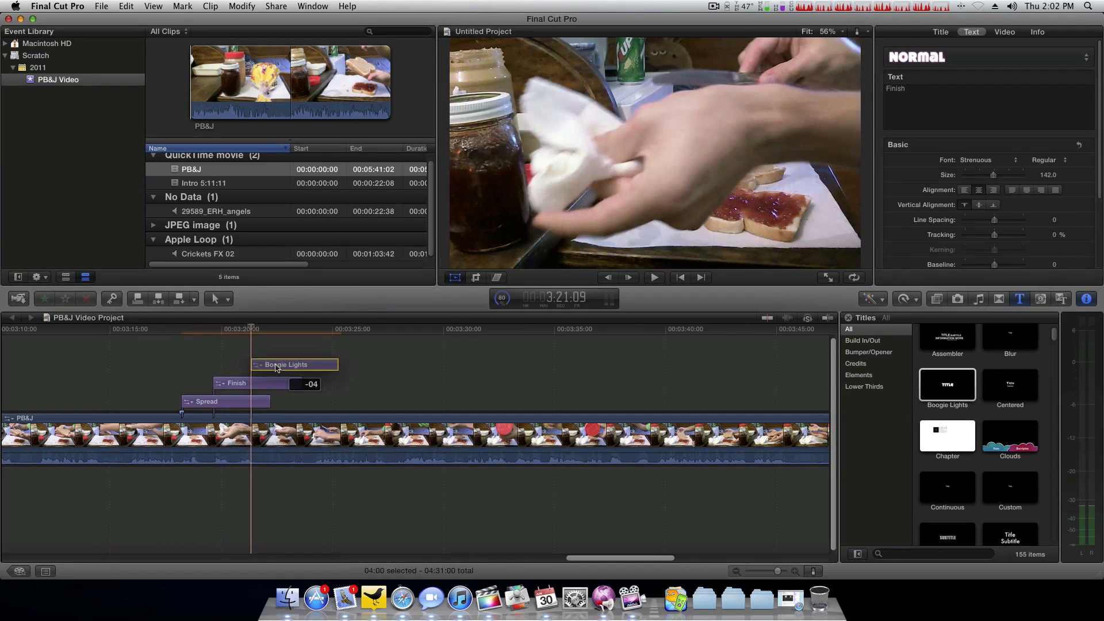
pyautogui.click(958, 96)
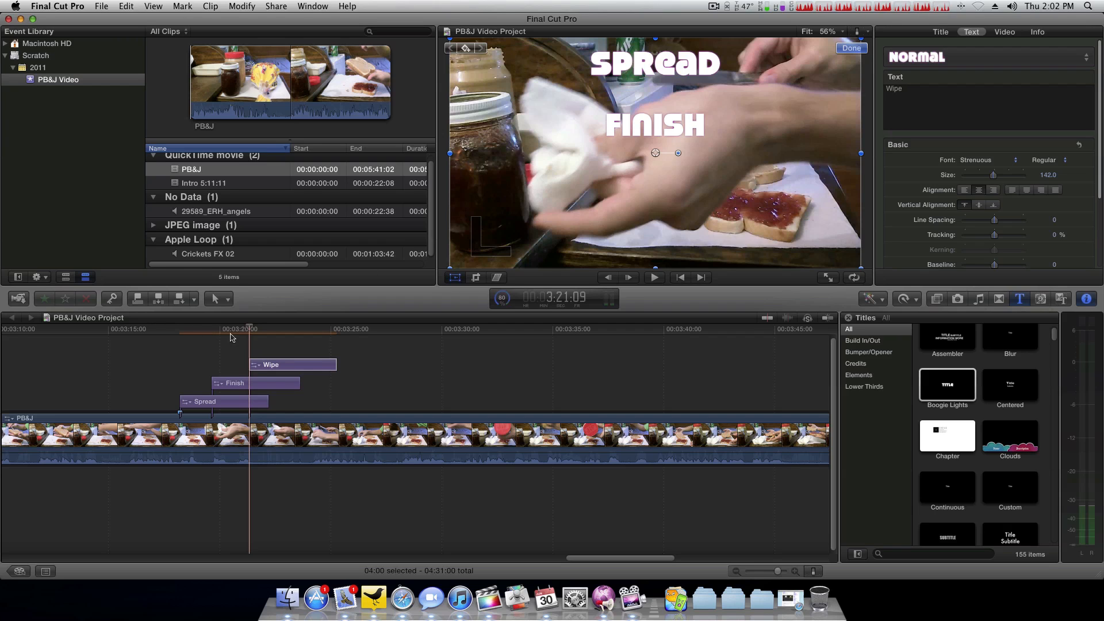
# Step: Play the three titles from just before Spread and move the Wipe title down below Finish in the picture
pyautogui.click(171, 331)
pyautogui.press('space')
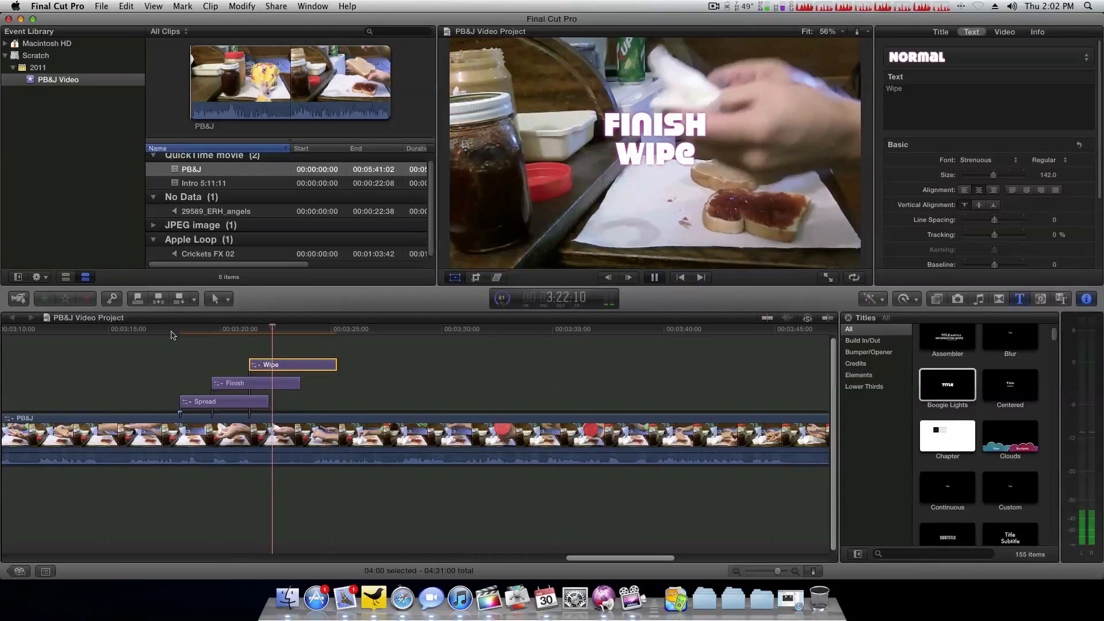
pyautogui.press('space')
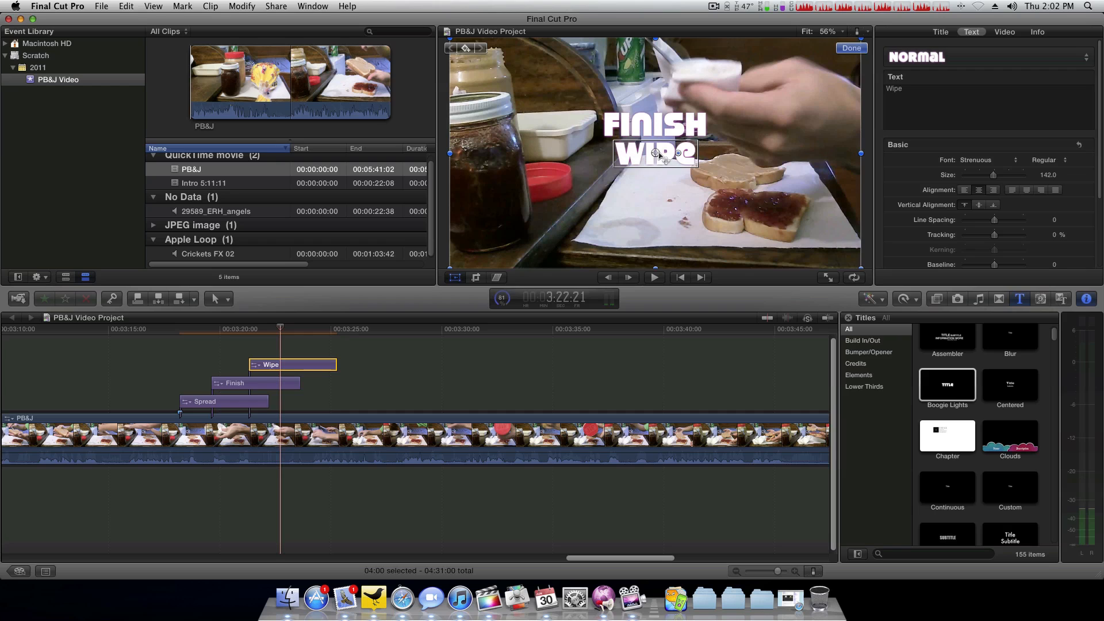
pyautogui.moveTo(659, 155); pyautogui.dragTo(657, 194)
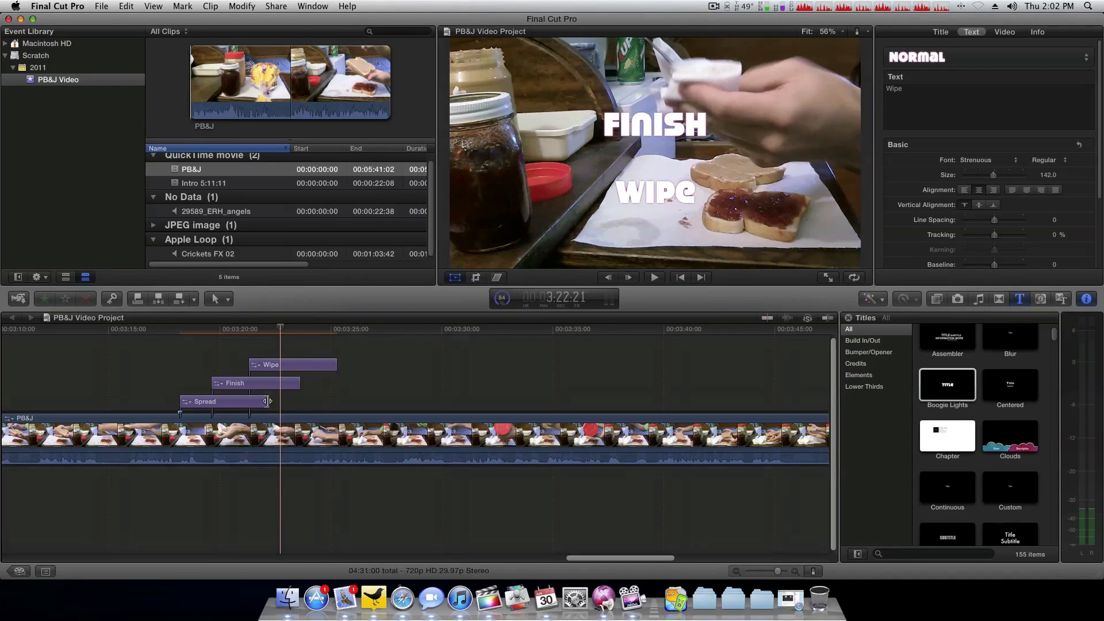
# Step: Extend the Spread and Finish titles to end together with the Wipe title, and play them back
pyautogui.moveTo(268, 401); pyautogui.dragTo(323, 402)
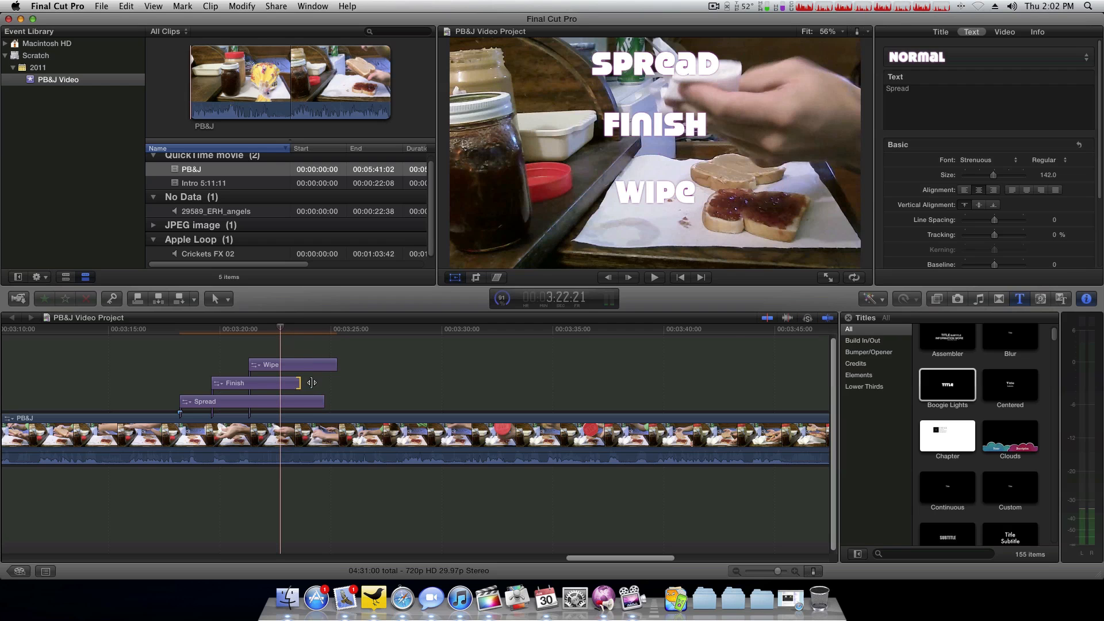
pyautogui.moveTo(311, 382); pyautogui.dragTo(337, 402)
pyautogui.click(186, 330)
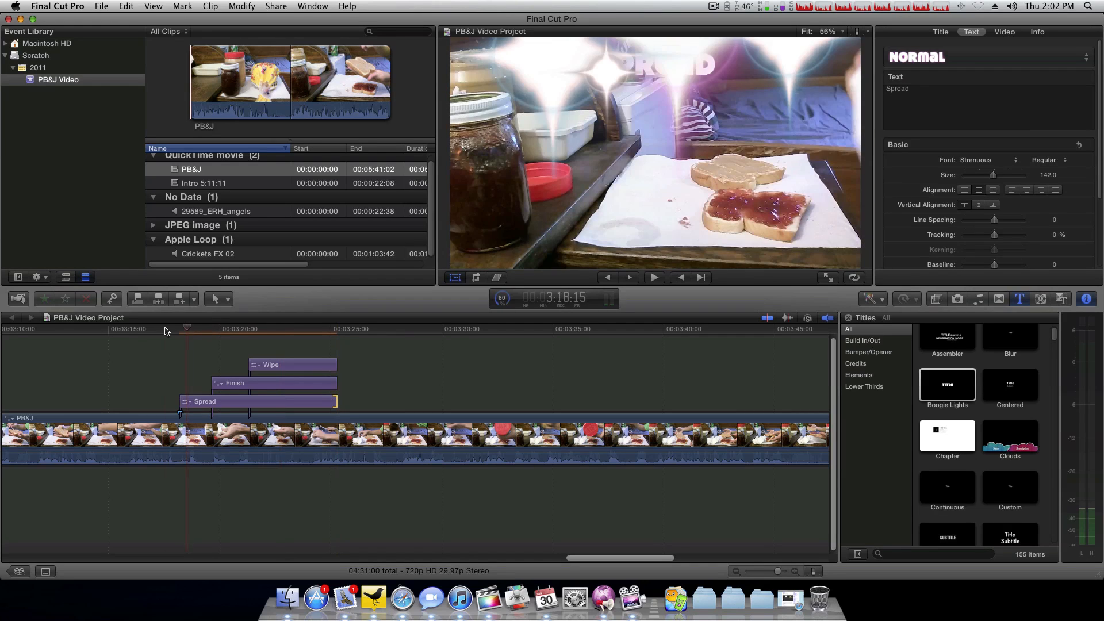
pyautogui.press('space')
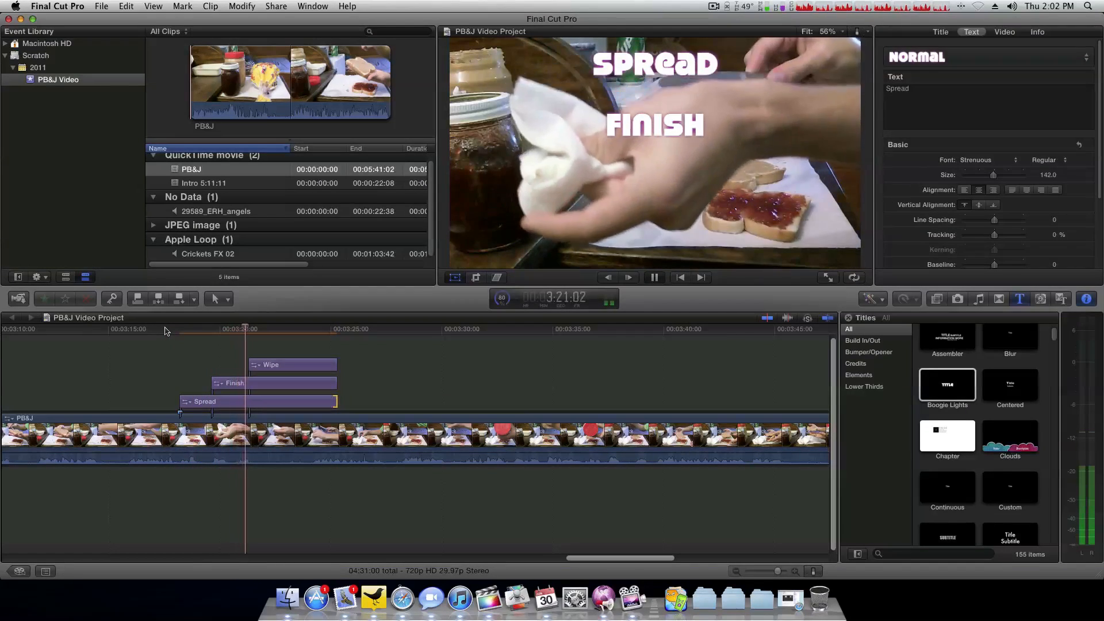
# Step: Shift the Wipe title slightly earlier in the timeline and play the titles through to 3:23:18
pyautogui.click(270, 366)
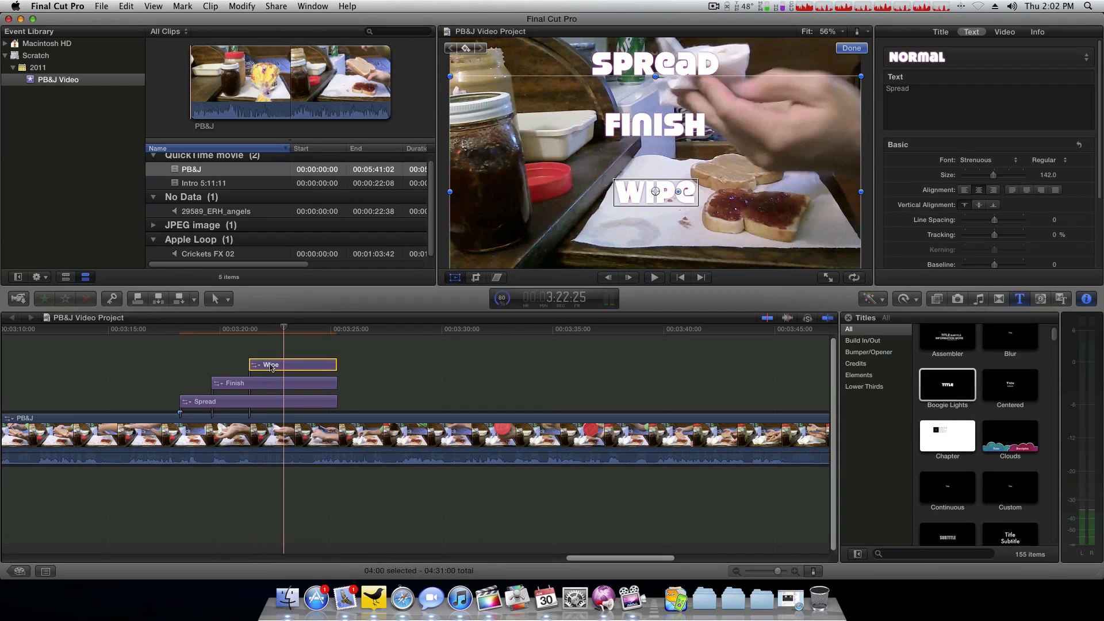
pyautogui.moveTo(271, 366); pyautogui.dragTo(263, 366)
pyautogui.click(198, 332)
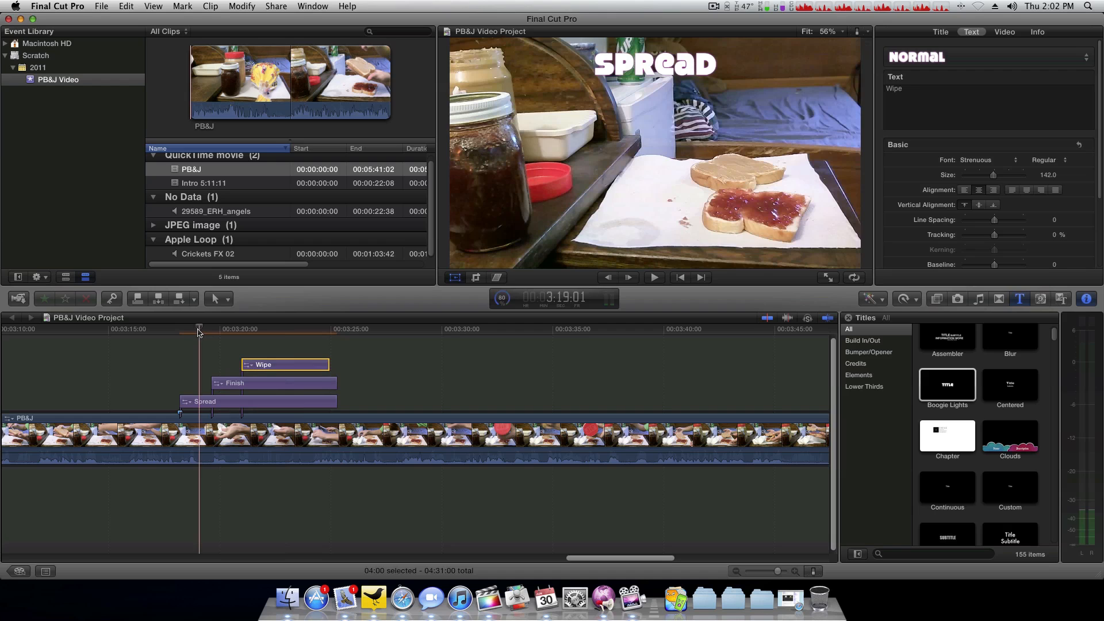
pyautogui.press('space')
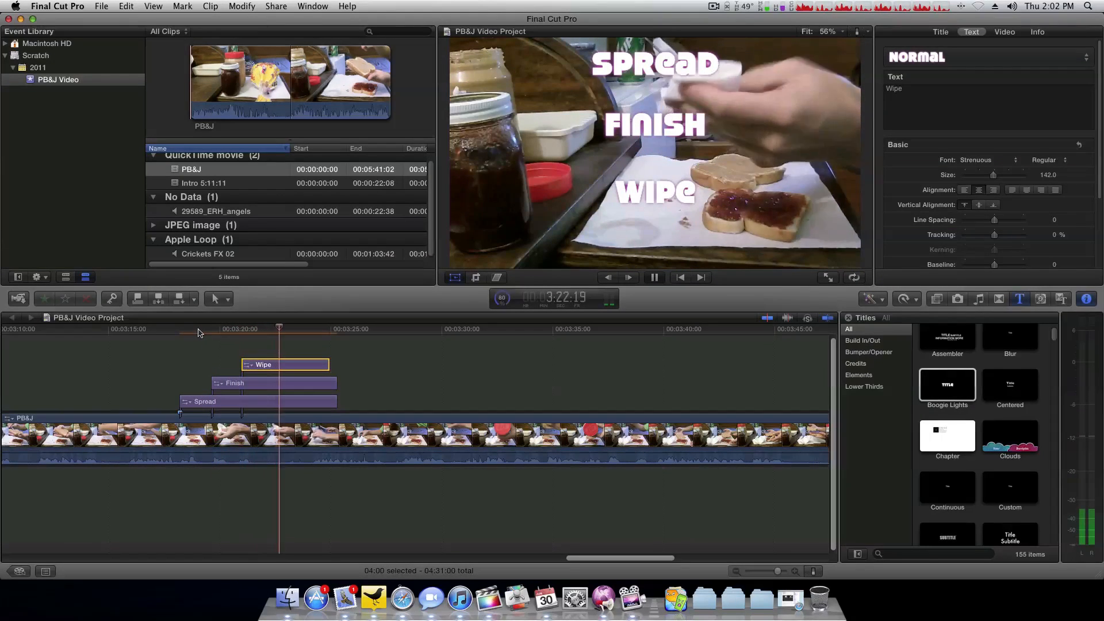
pyautogui.press('space')
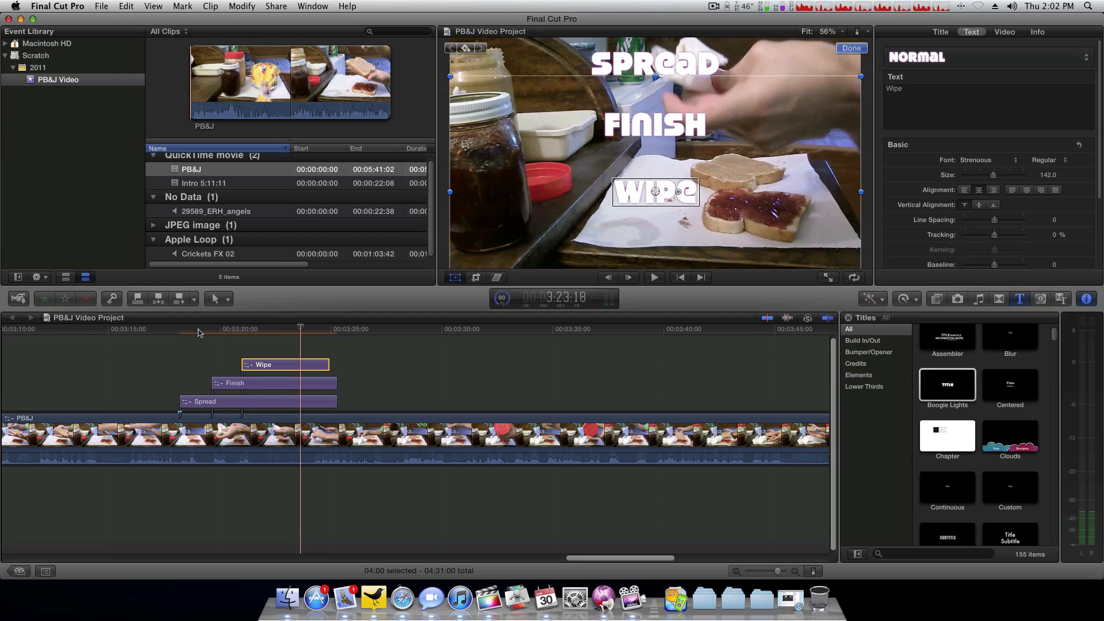
# Step: Cut the Wipe, Finish and Spread titles at 3:23:18 and delete the pieces after the cut
pyautogui.press('b')
pyautogui.click(299, 364)
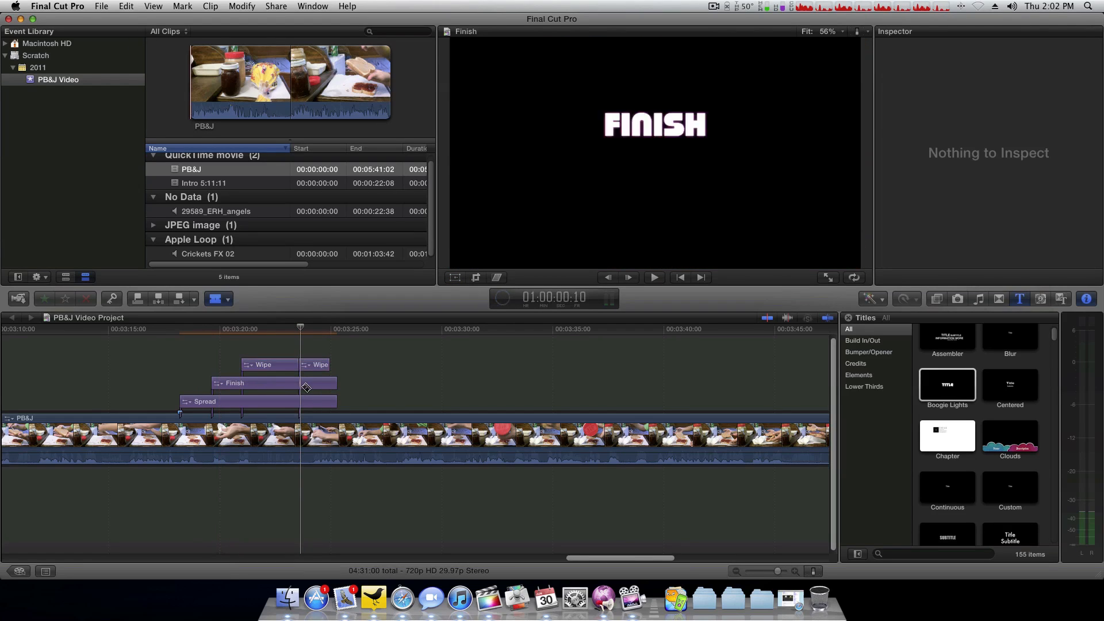
pyautogui.click(301, 402)
pyautogui.press('a')
pyautogui.moveTo(363, 405); pyautogui.dragTo(311, 361)
pyautogui.press('Delete')
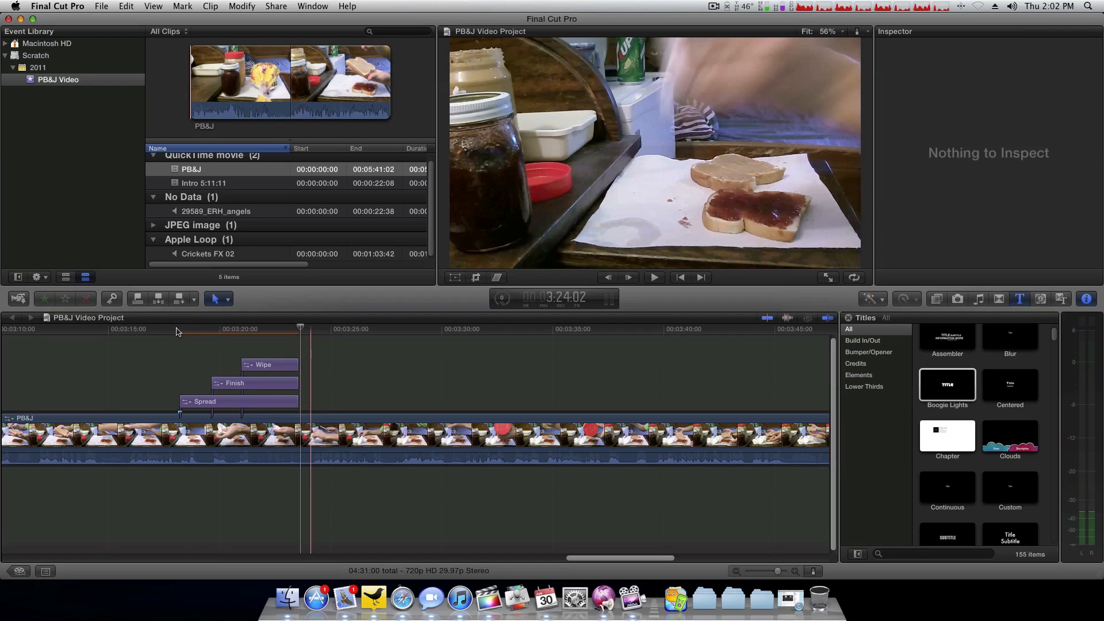
# Step: Play the video from the start of the titles to 3:43:28 and split the PB&J clip there
pyautogui.click(176, 331)
pyautogui.press('space')
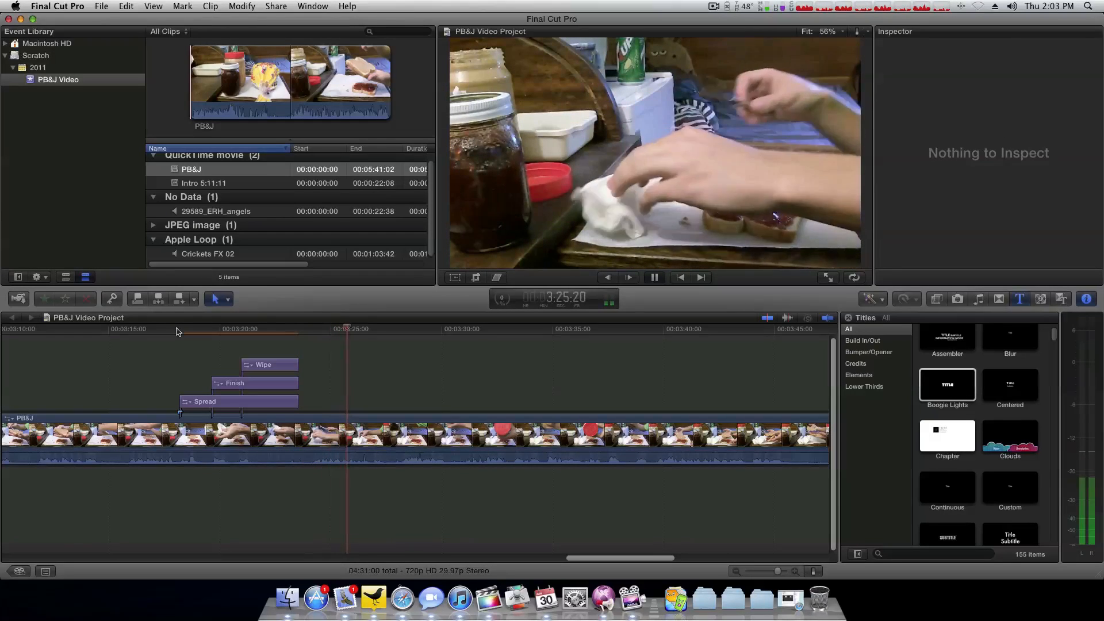
pyautogui.hscroll(5, 329, 369)
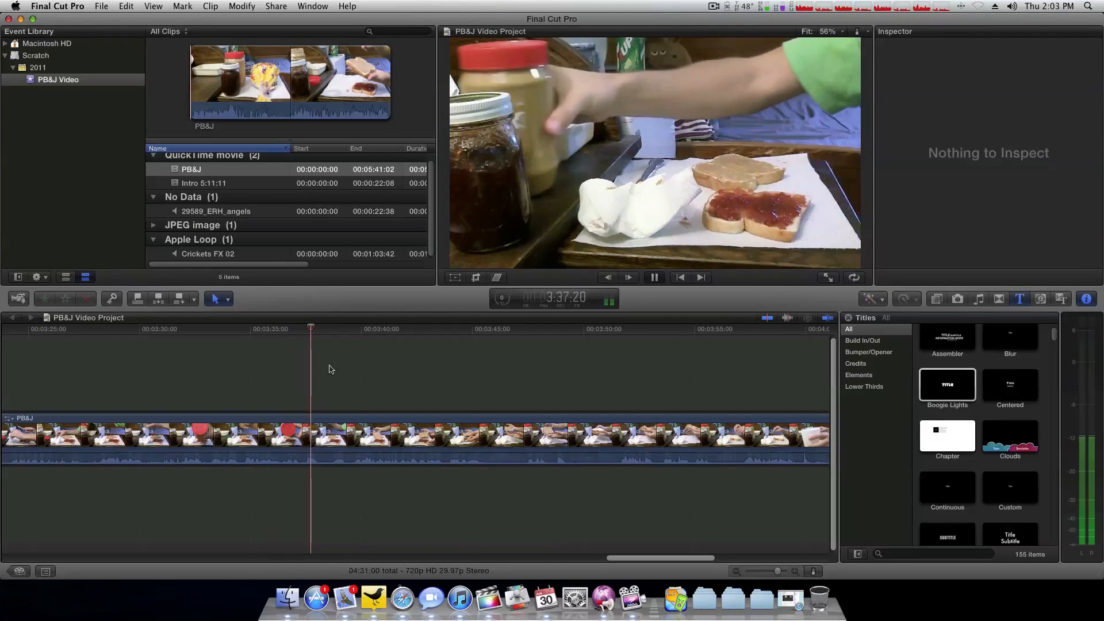
pyautogui.hscroll(10, 329, 369)
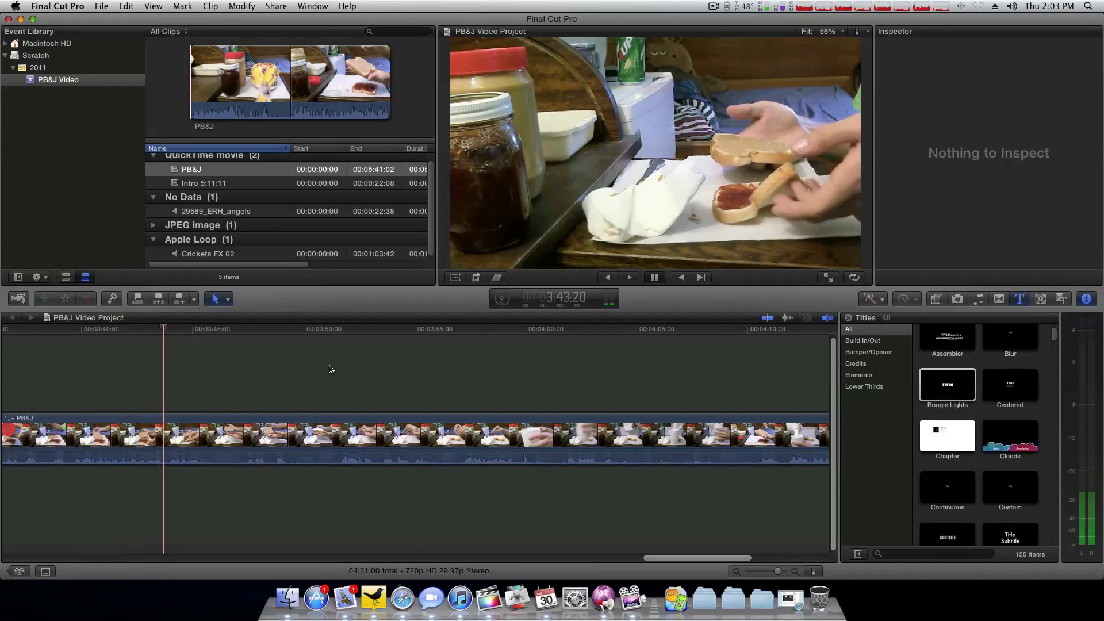
pyautogui.press('space')
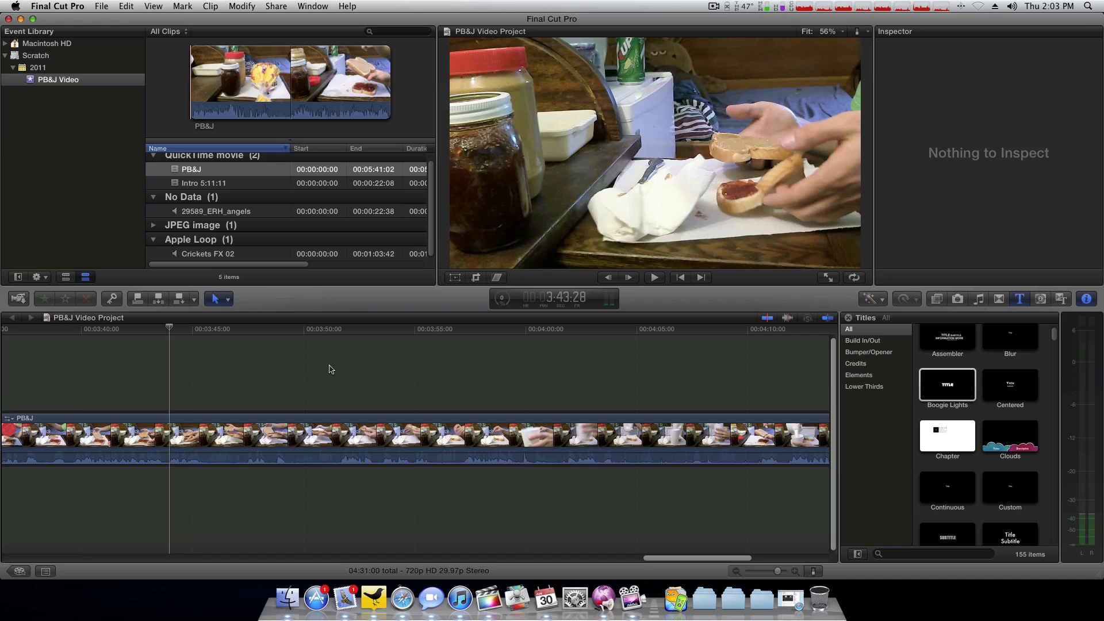
pyautogui.click(170, 427)
pyautogui.press('a')
# Step: Examine the Impacts & Crashes sound effects in the Final Cut Pro sound library for a suitable sound
pyautogui.scroll(-5, 1008, 411)
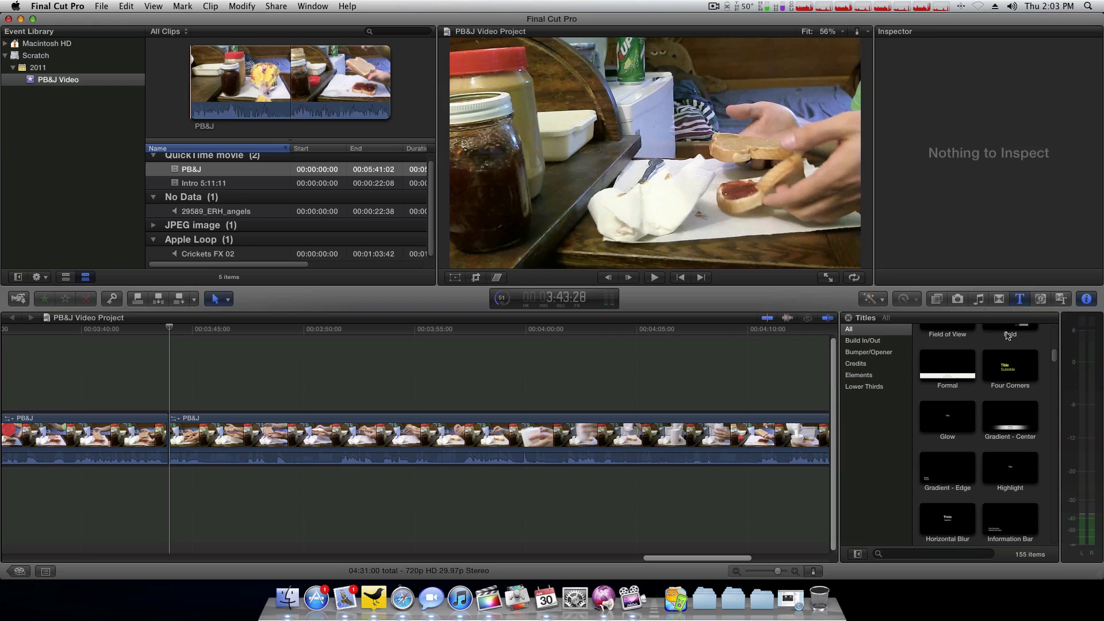
pyautogui.click(978, 299)
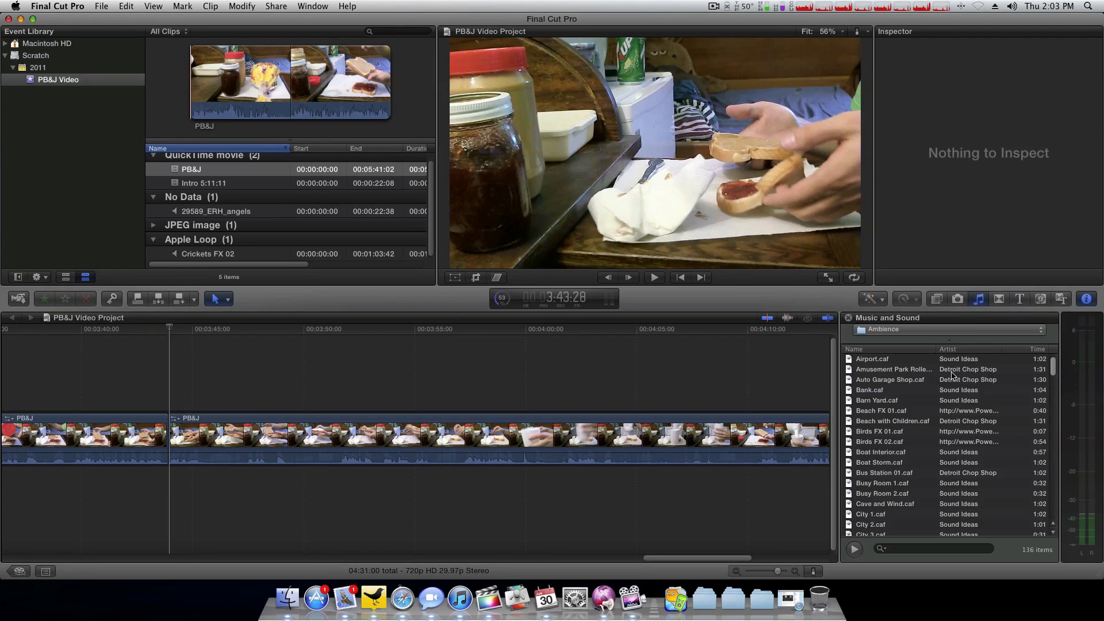
pyautogui.click(916, 331)
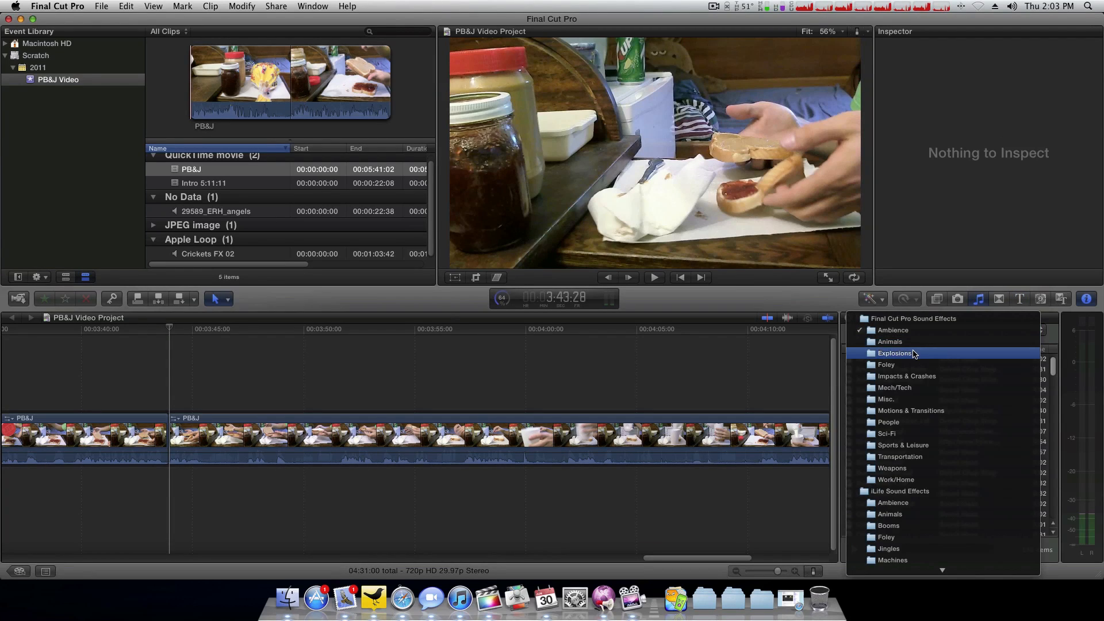
pyautogui.click(921, 377)
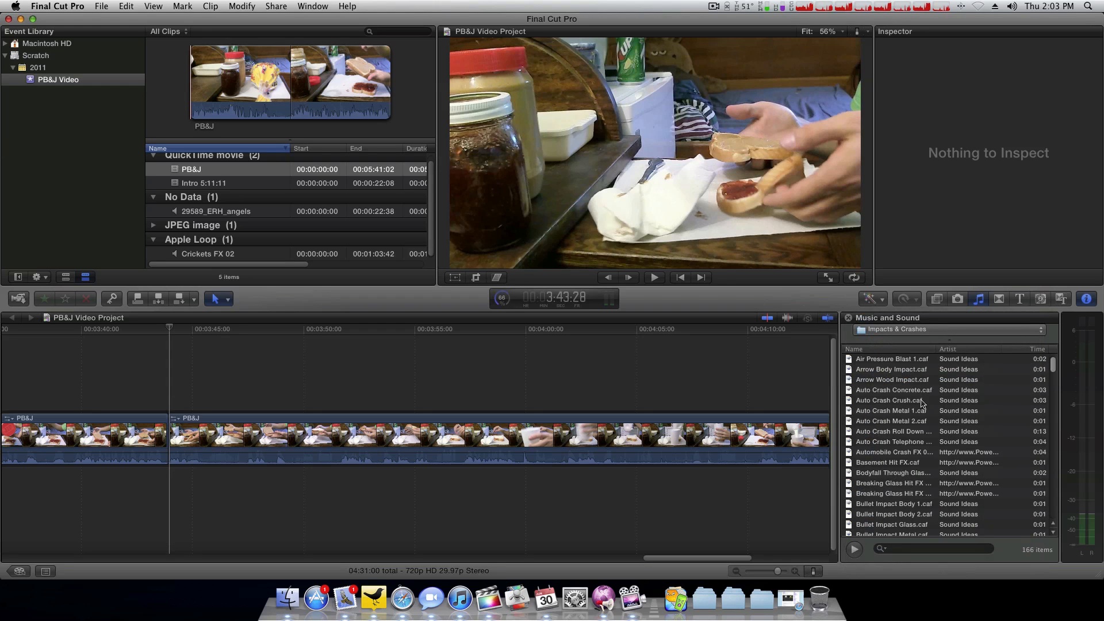
pyautogui.scroll(-5, 867, 499)
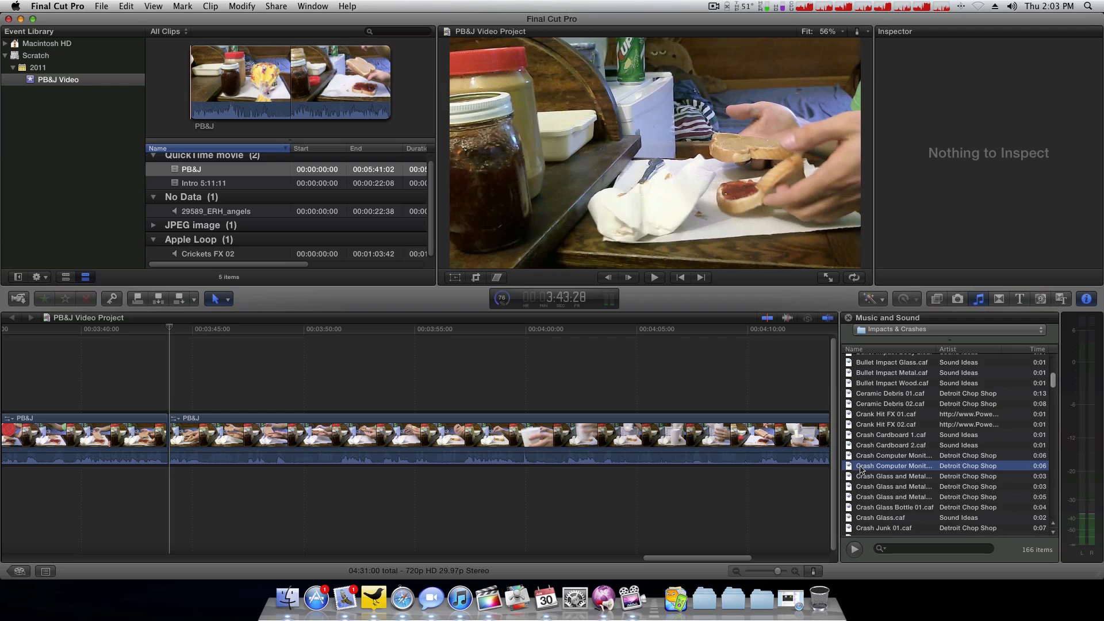
pyautogui.scroll(-8, 860, 470)
pyautogui.scroll(-10, 860, 470)
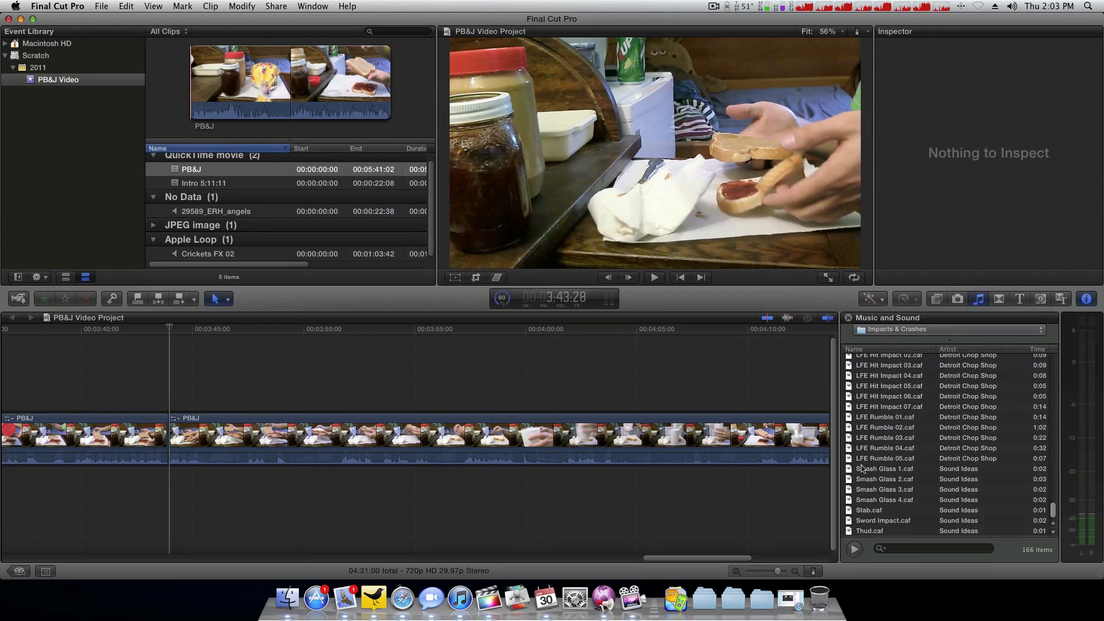
pyautogui.scroll(20, 865, 437)
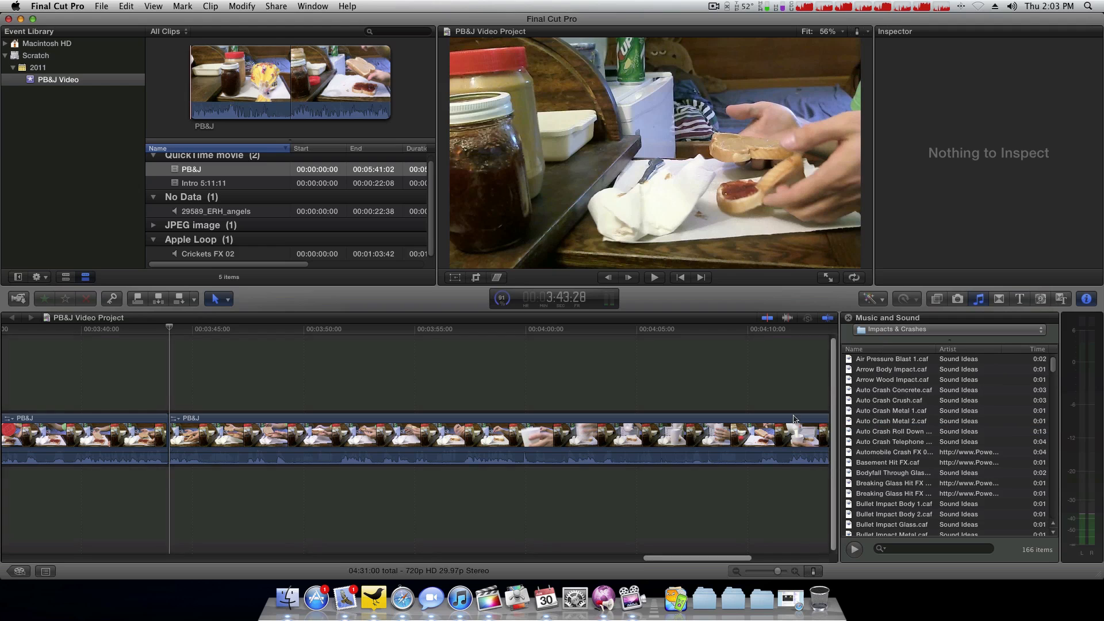
# Step: Launch GarageBand from the empty desktop space and switch back to Final Cut Pro
pyautogui.hotkey('ctrl', 'Down')
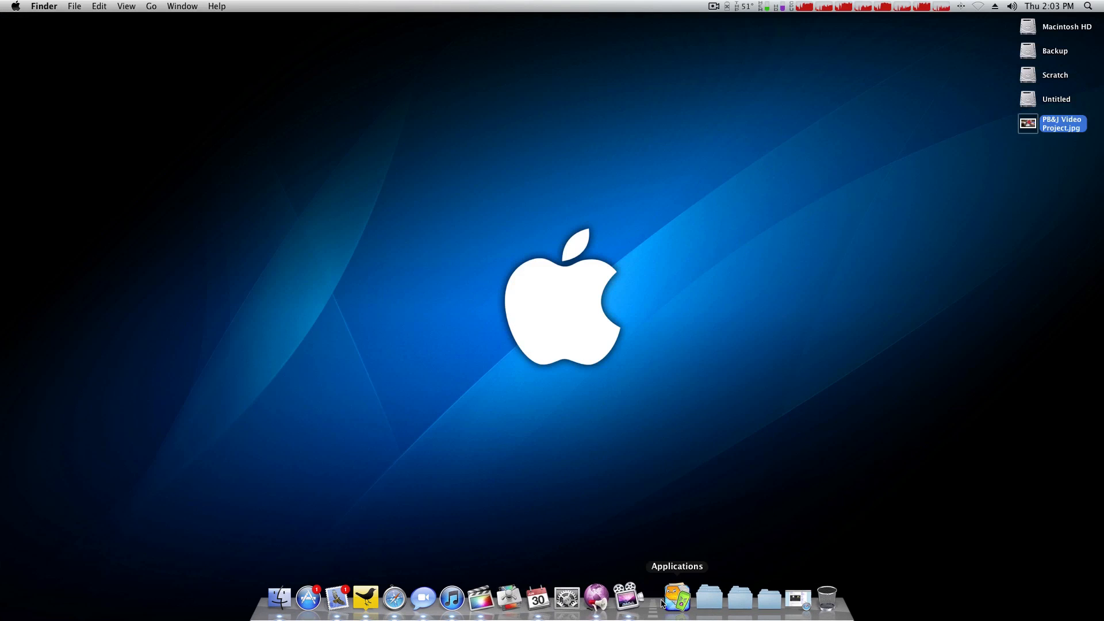
pyautogui.press('super+space')
pyautogui.write('garage')
pyautogui.press('Return')
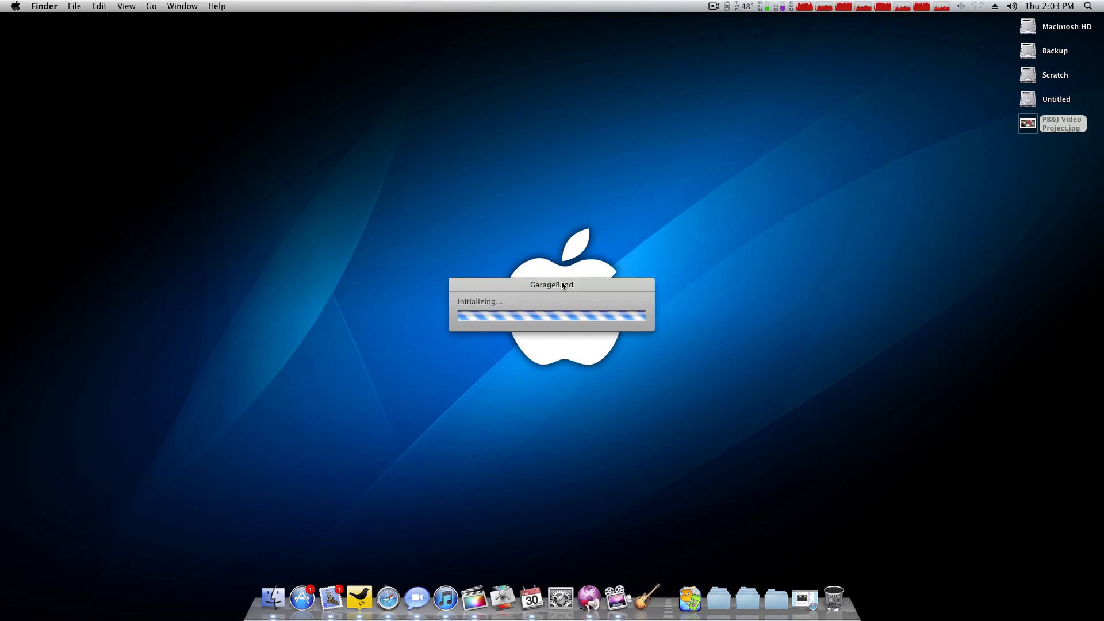
pyautogui.hotkey('ctrl', 'Up')
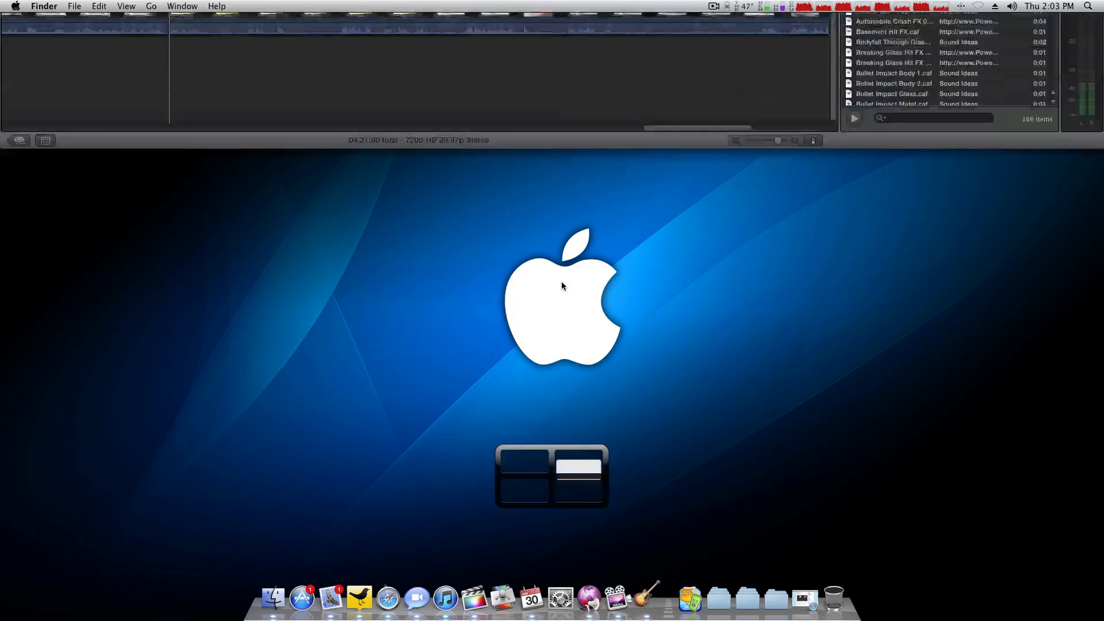
# Step: Move the GarageBand window into the empty desktop space below the Final Cut Pro space and switch to it
pyautogui.hotkey('ctrl', 'Down')
pyautogui.press('F8')
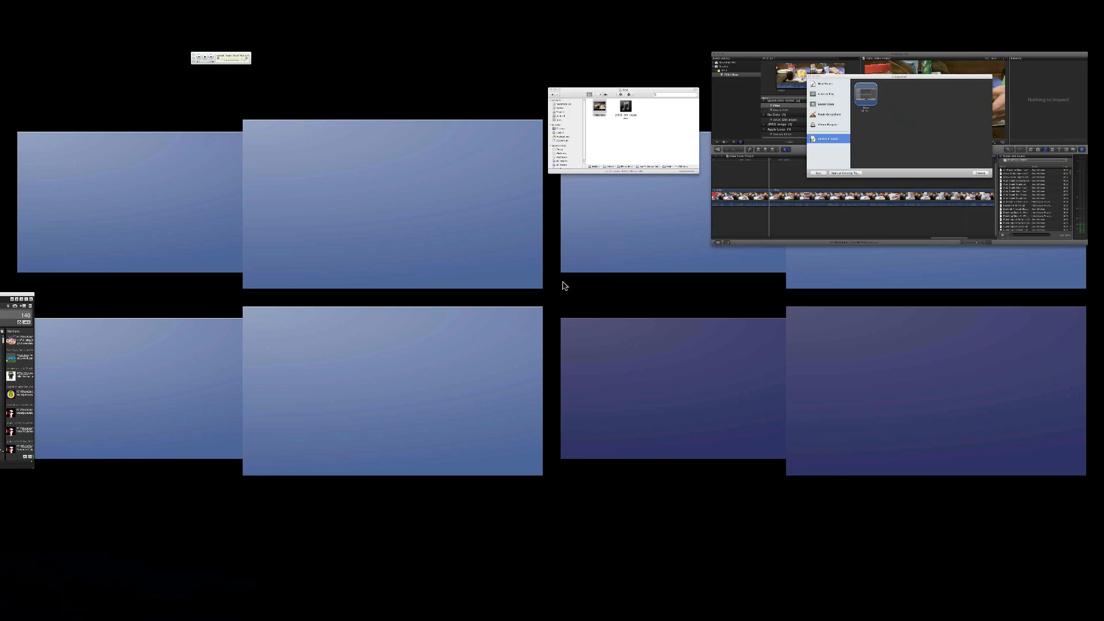
pyautogui.moveTo(893, 180); pyautogui.dragTo(904, 356)
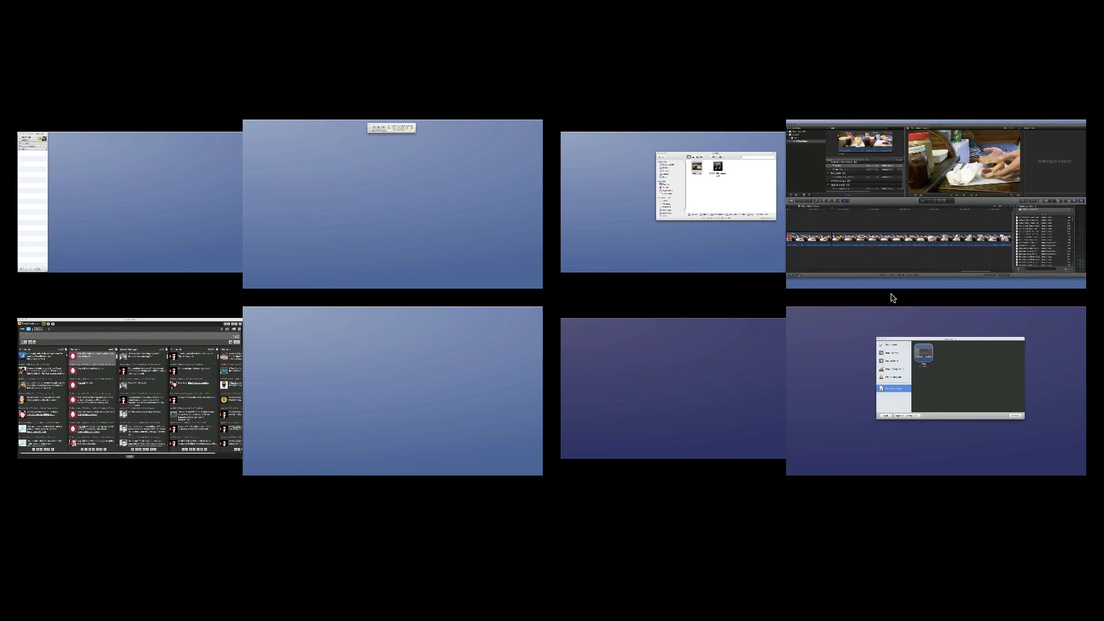
pyautogui.click(871, 269)
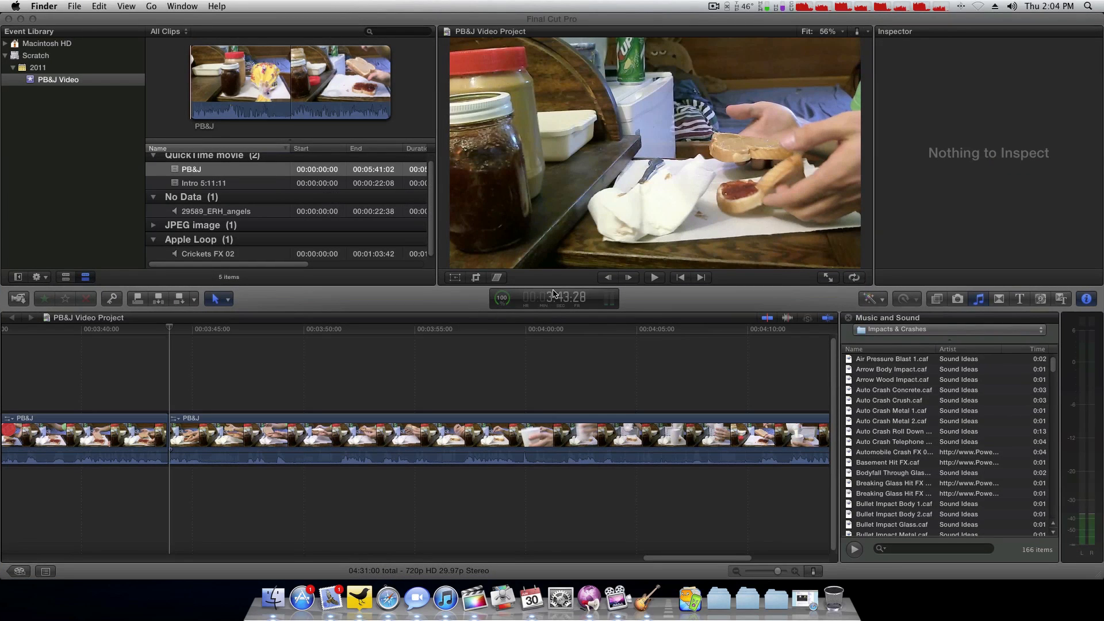
pyautogui.click(808, 5)
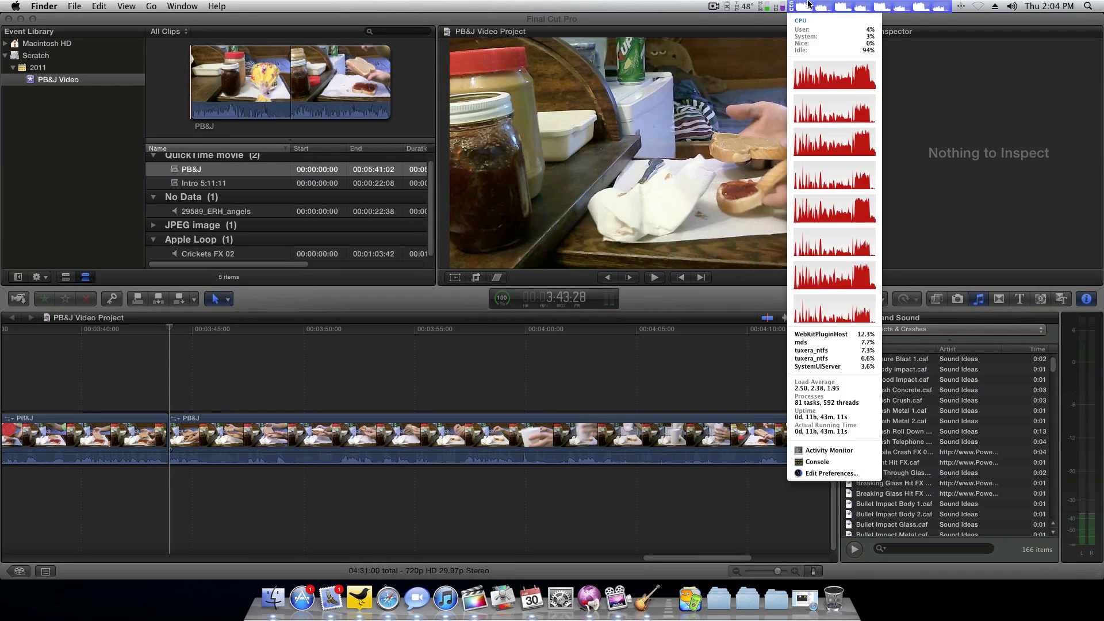
pyautogui.click(664, 246)
pyautogui.hotkey('ctrl', 'Down')
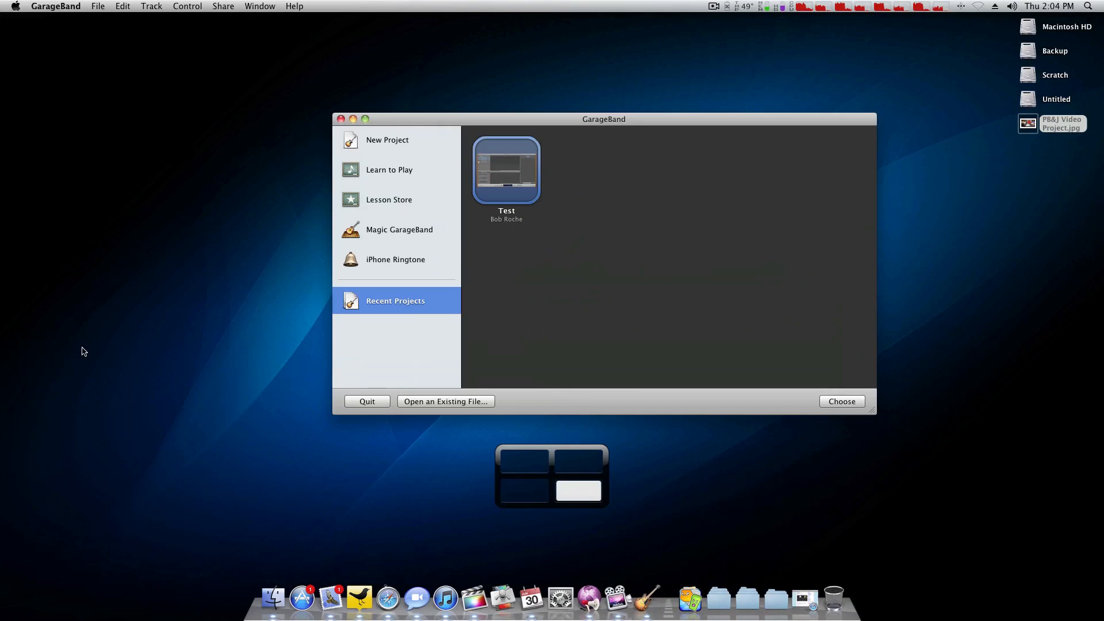
# Step: Create a new GarageBand project named Suspense from the Loops template and enlarge its window to fill the screen
pyautogui.click(283, 151)
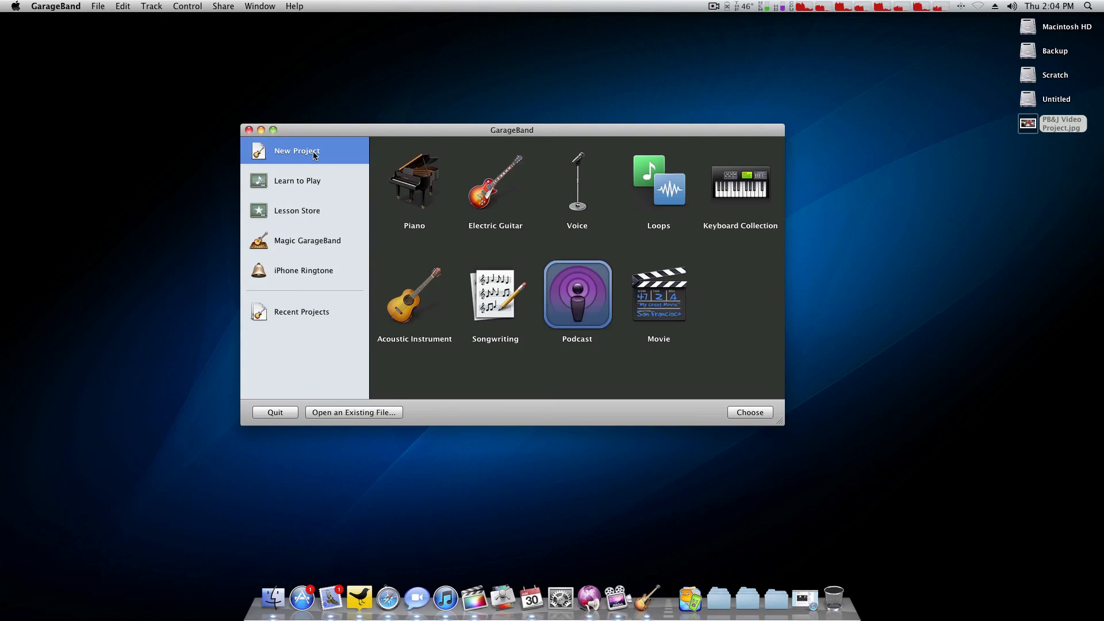
pyautogui.doubleClick(661, 176)
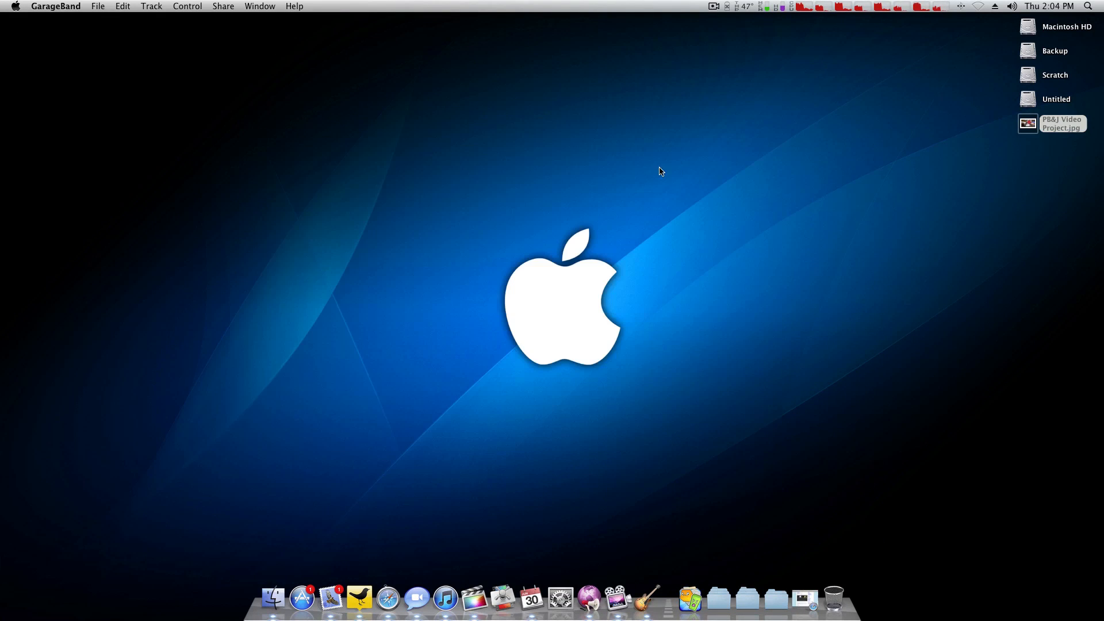
pyautogui.write('Suspens')
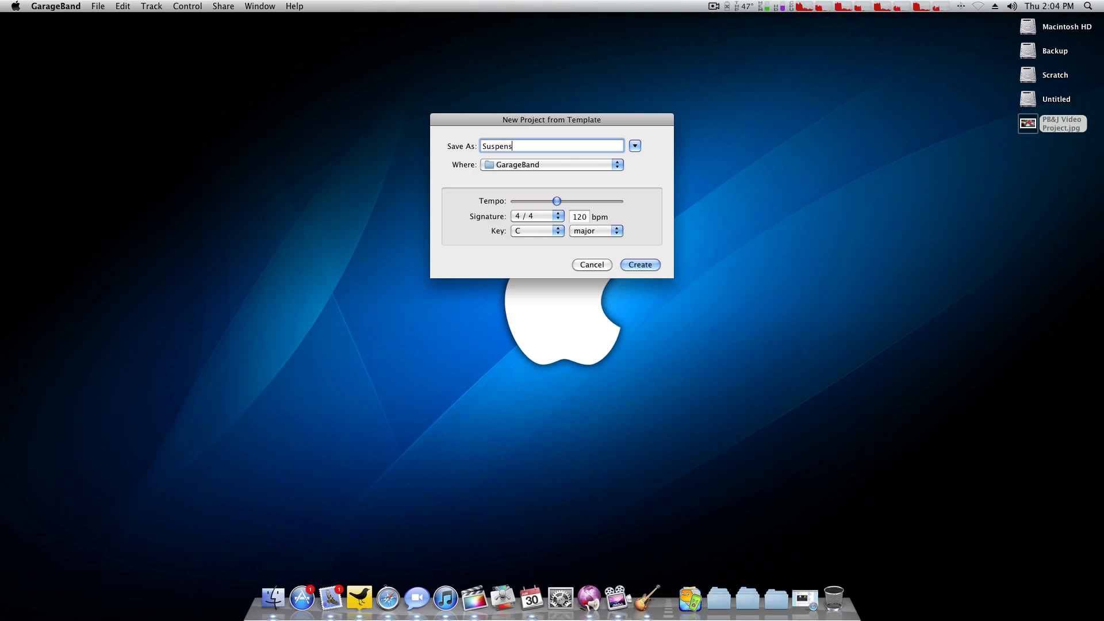
pyautogui.write('e')
pyautogui.press('Return')
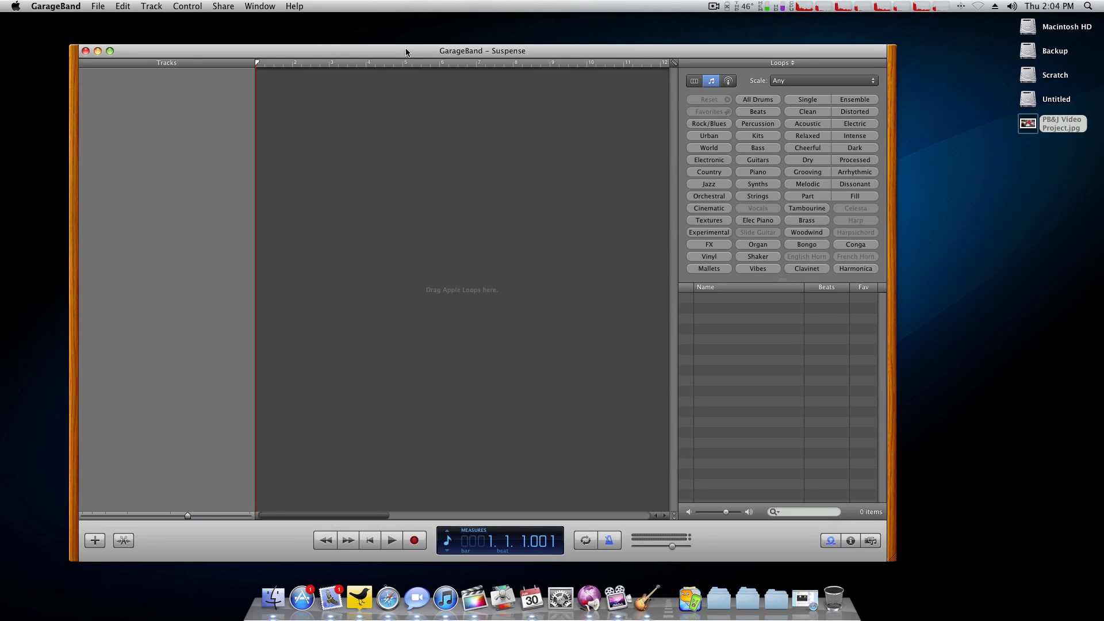
pyautogui.moveTo(406, 52); pyautogui.dragTo(425, 52)
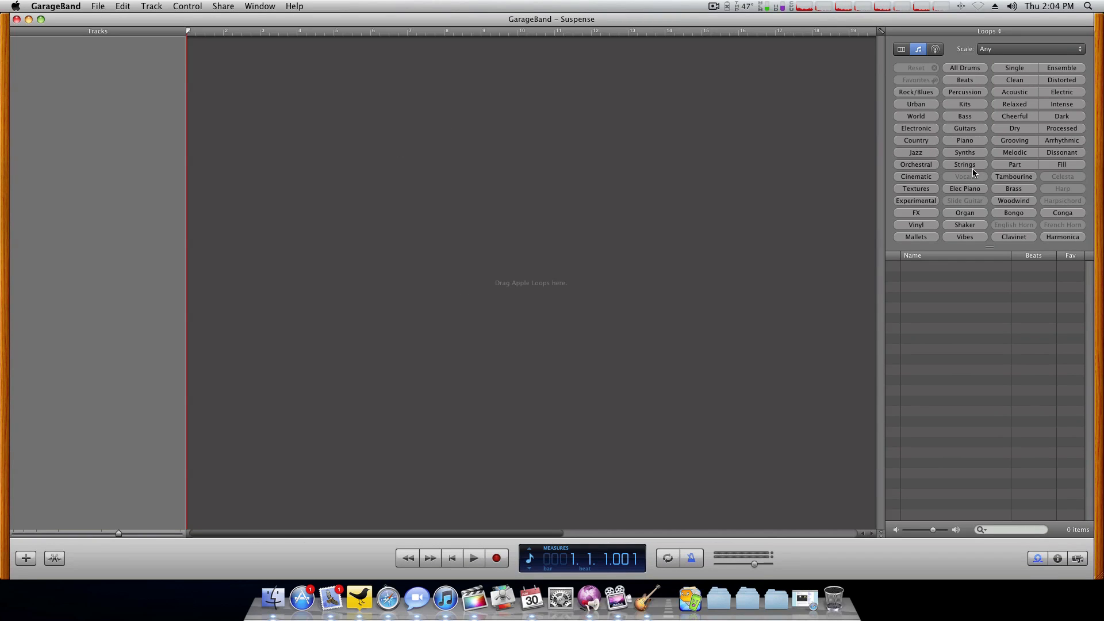
# Step: Examine the Synths loops for a suspenseful sound, preview Synth Array 02, and reset the loop filter
pyautogui.click(964, 153)
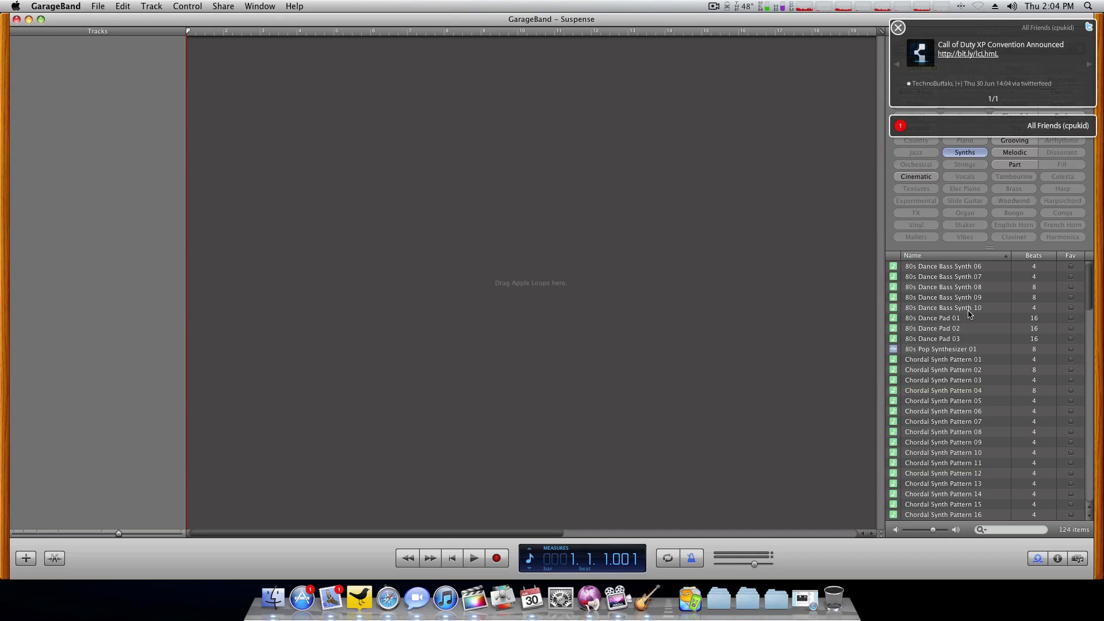
pyautogui.click(941, 97)
pyautogui.scroll(-10, 927, 402)
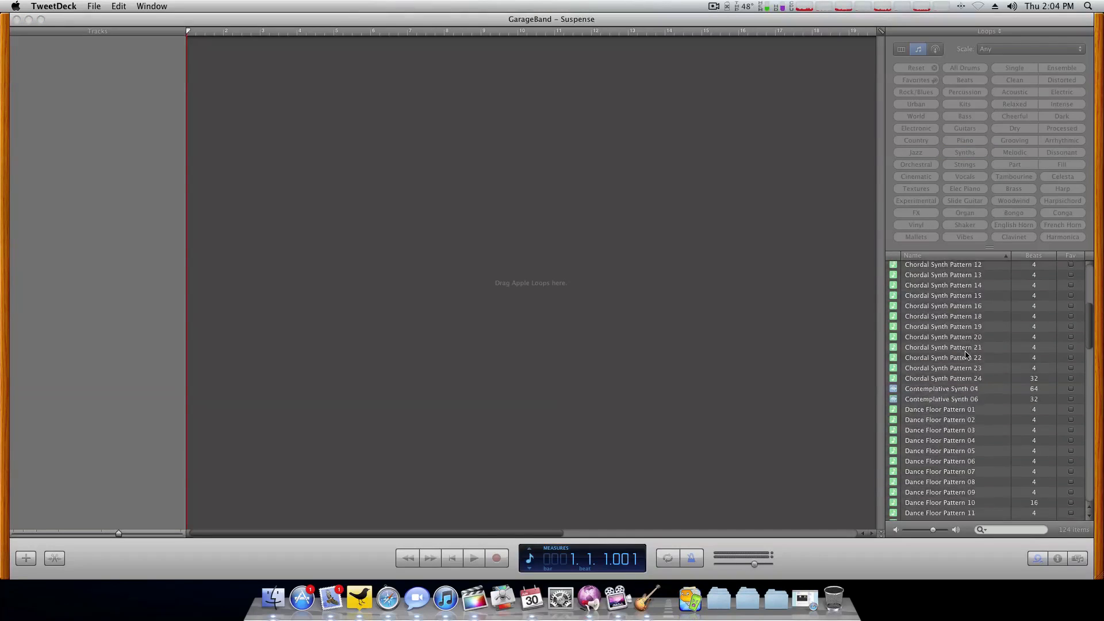
pyautogui.scroll(-15, 927, 403)
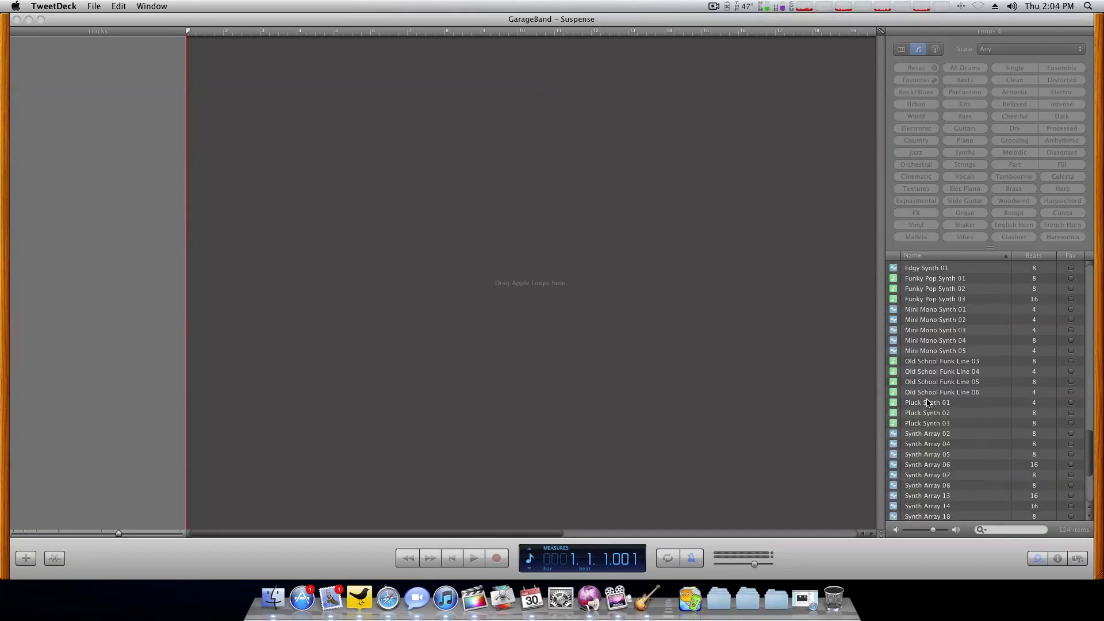
pyautogui.click(924, 418)
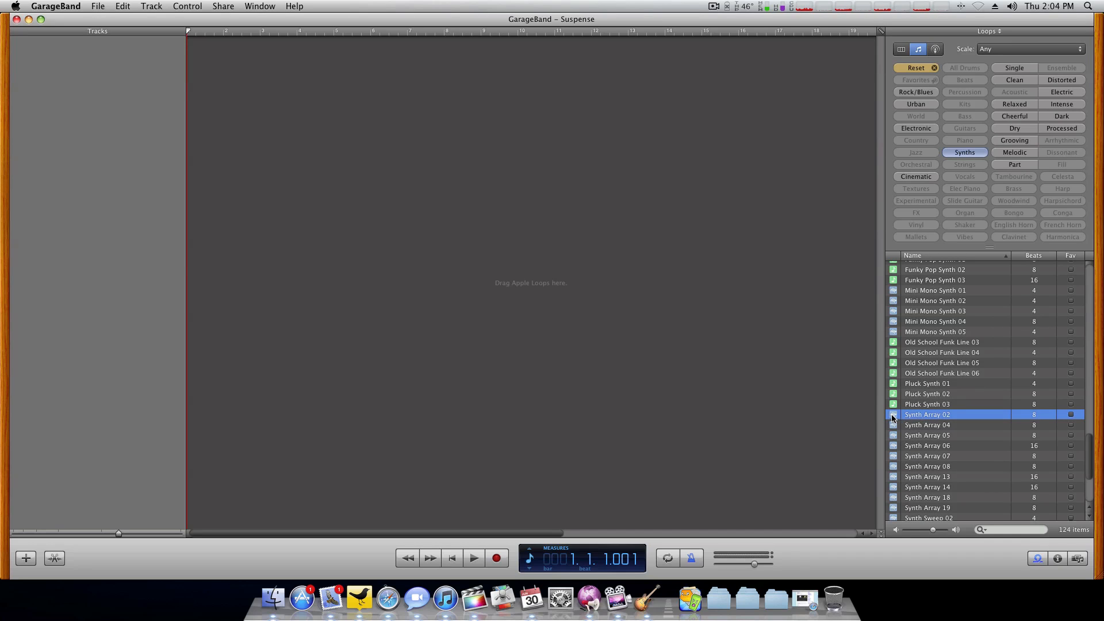
pyautogui.scroll(-5, 894, 417)
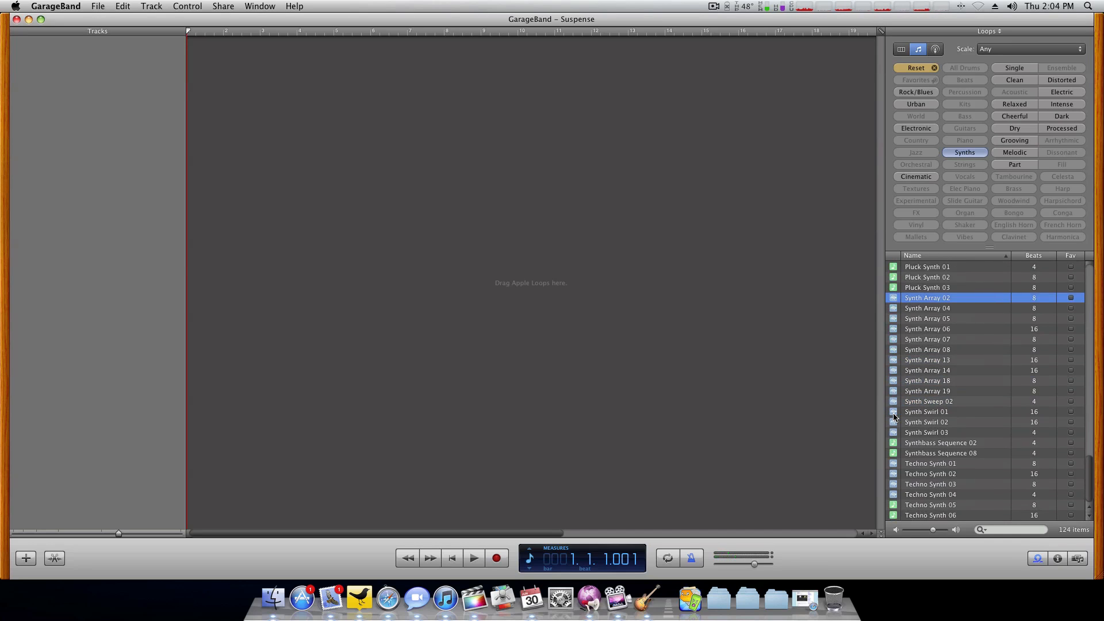
pyautogui.scroll(10, 894, 347)
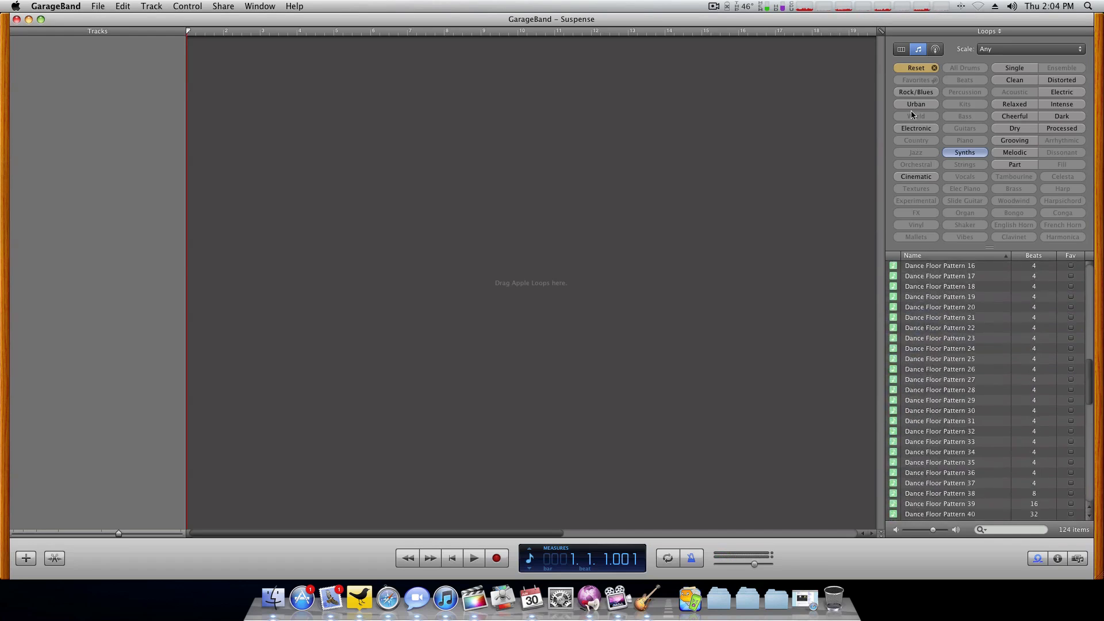
pyautogui.click(911, 68)
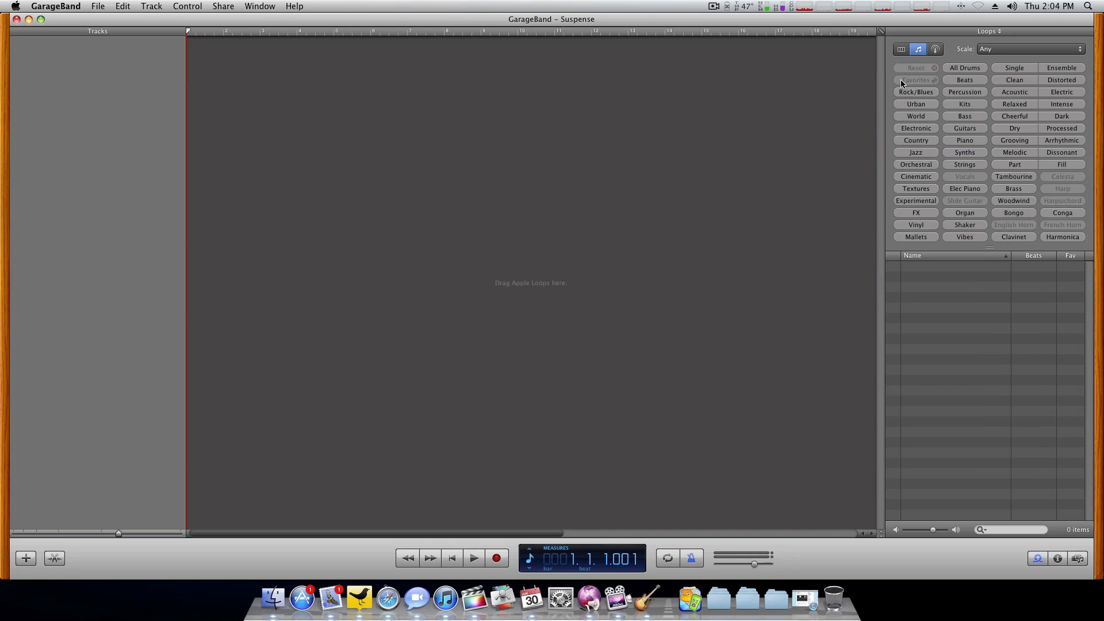
# Step: Filter the loops by Intense and preview candidates such as Chaise Lounge Medium, Effected Drum Kit 10 and Harbor
pyautogui.click(1058, 106)
pyautogui.scroll(-5, 920, 345)
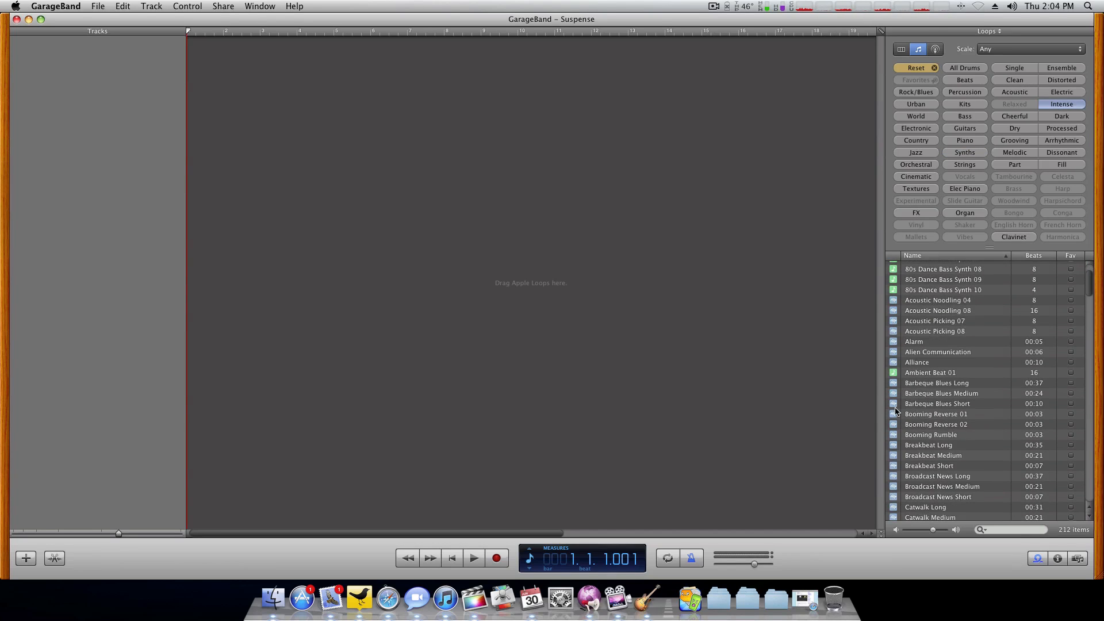
pyautogui.scroll(-2, 895, 402)
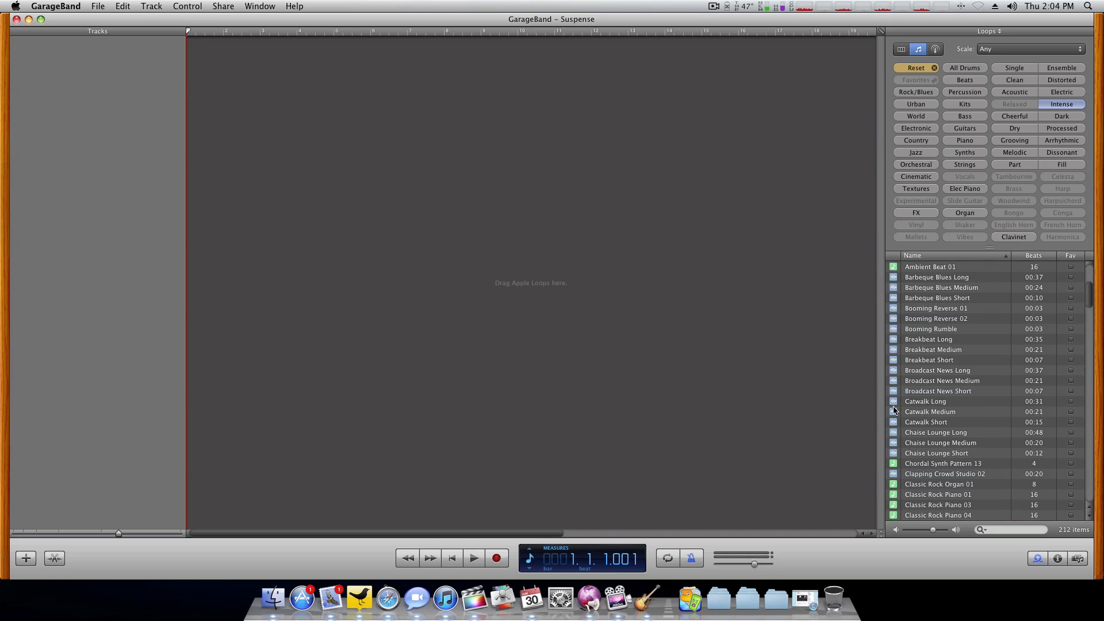
pyautogui.click(894, 405)
pyautogui.scroll(-3, 895, 407)
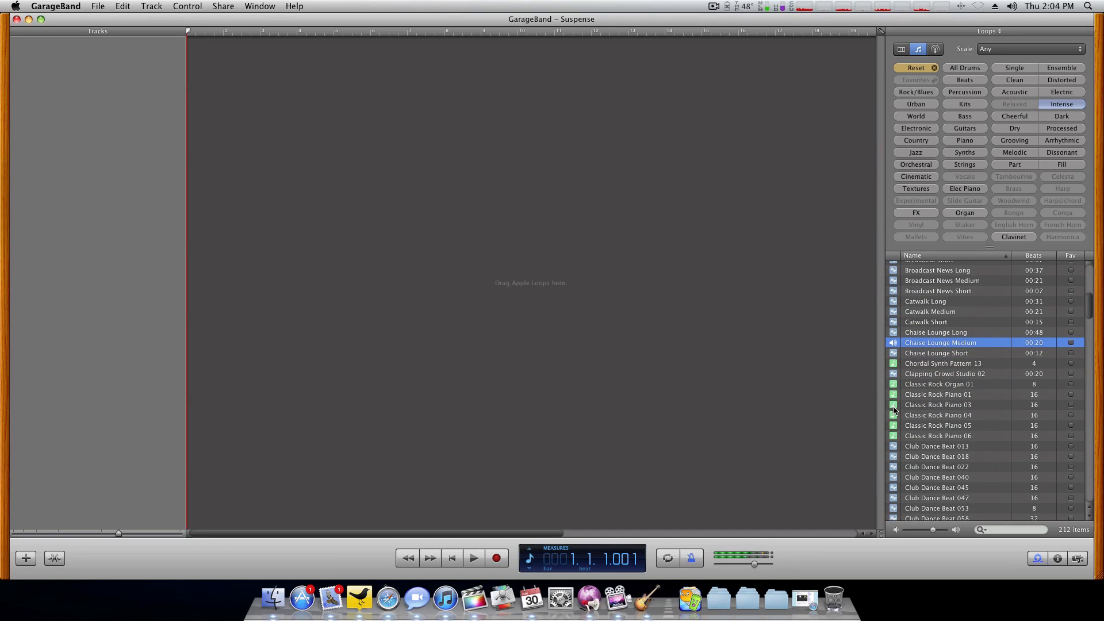
pyautogui.click(895, 405)
pyautogui.scroll(-3, 894, 409)
pyautogui.scroll(-3, 895, 409)
pyautogui.click(895, 405)
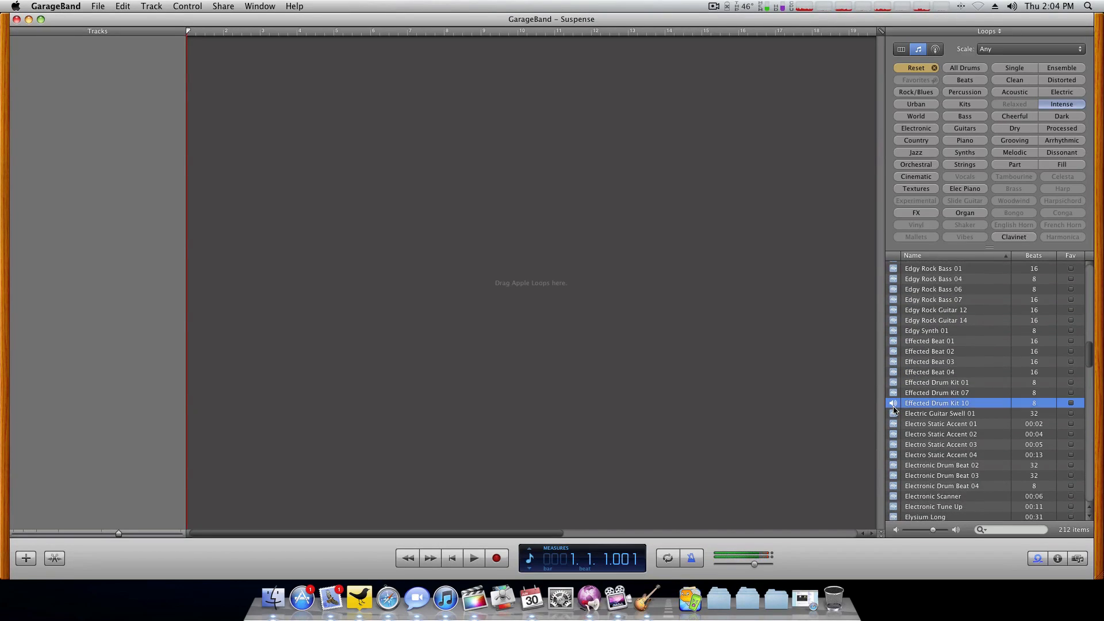
pyautogui.scroll(-4, 895, 409)
pyautogui.scroll(-1, 894, 409)
pyautogui.click(895, 408)
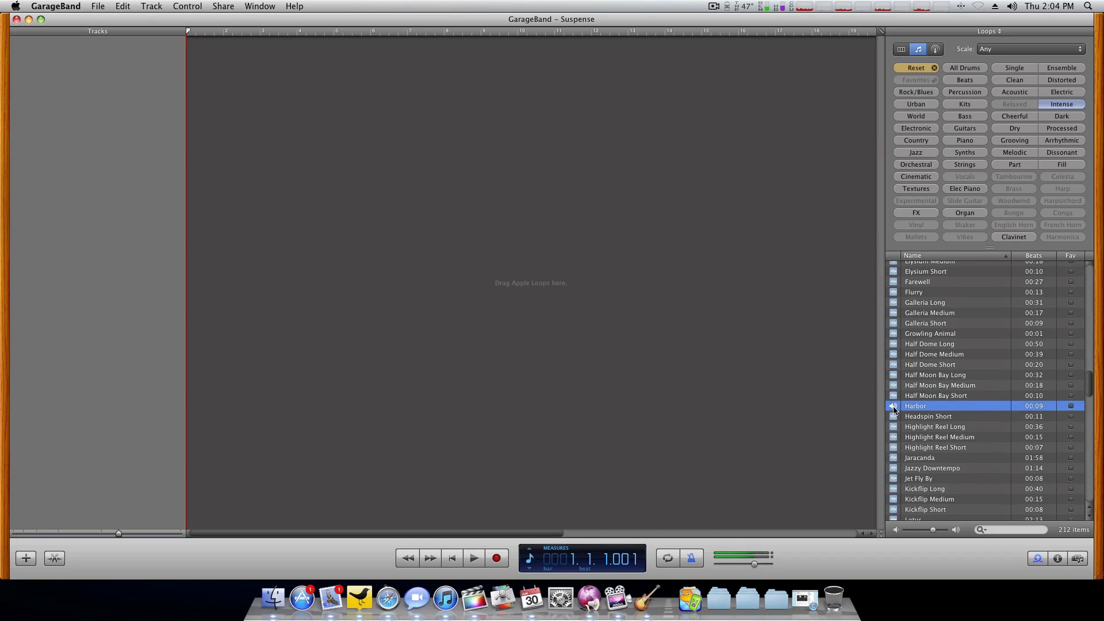
# Step: Find the Suspense Accents loops in the Intense list and preview numbers 03, 06, 05 and 04
pyautogui.scroll(-20, 894, 409)
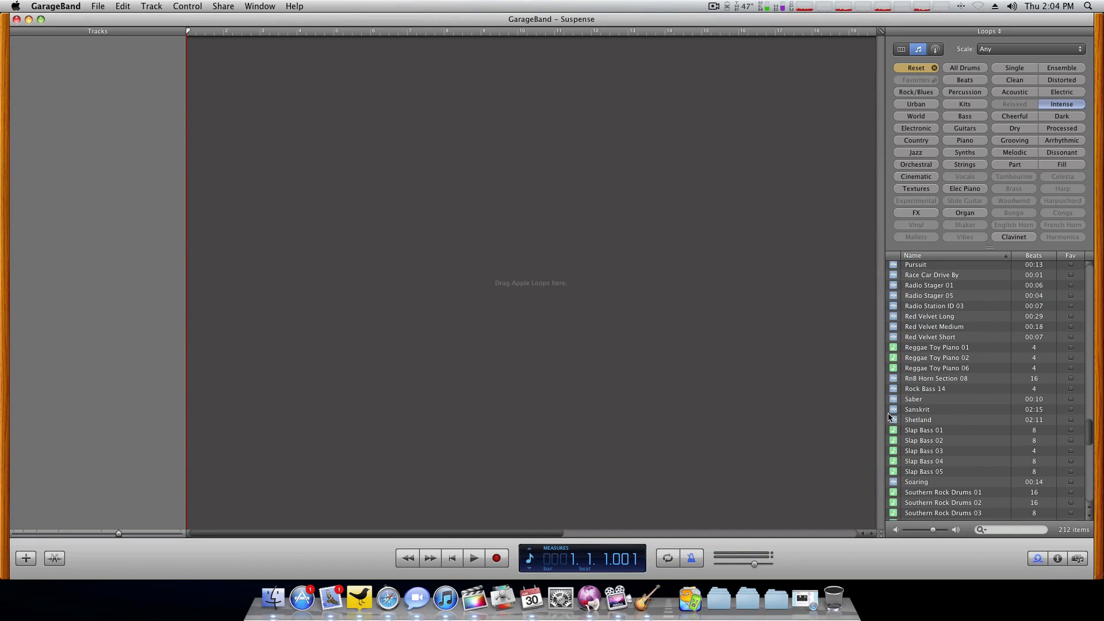
pyautogui.scroll(-6, 889, 415)
pyautogui.click(893, 426)
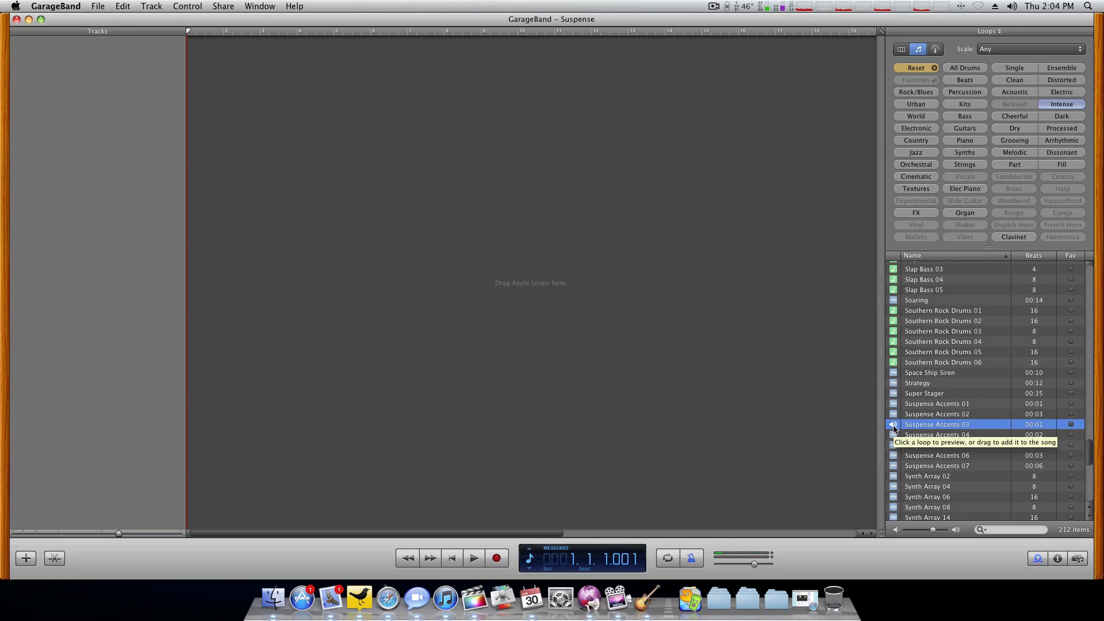
pyautogui.click(894, 456)
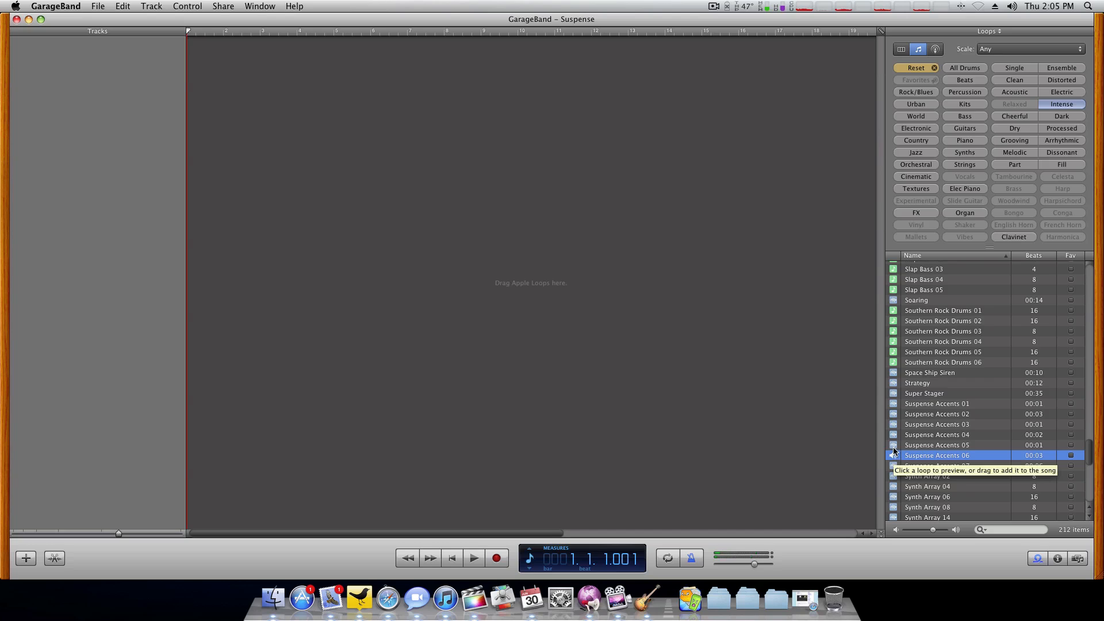
pyautogui.click(893, 449)
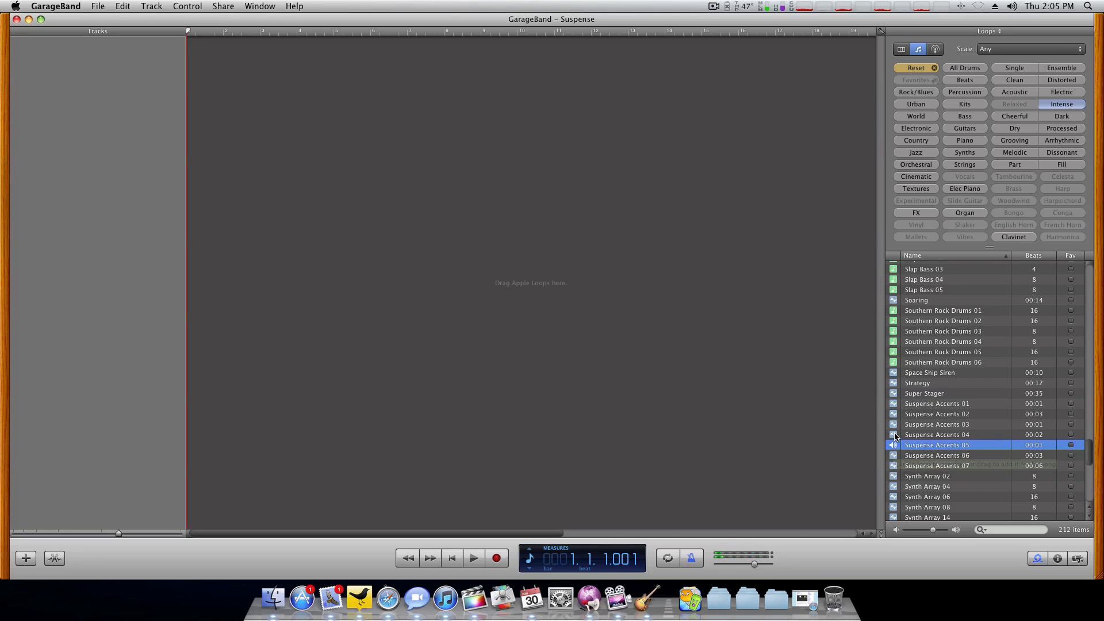
pyautogui.click(895, 435)
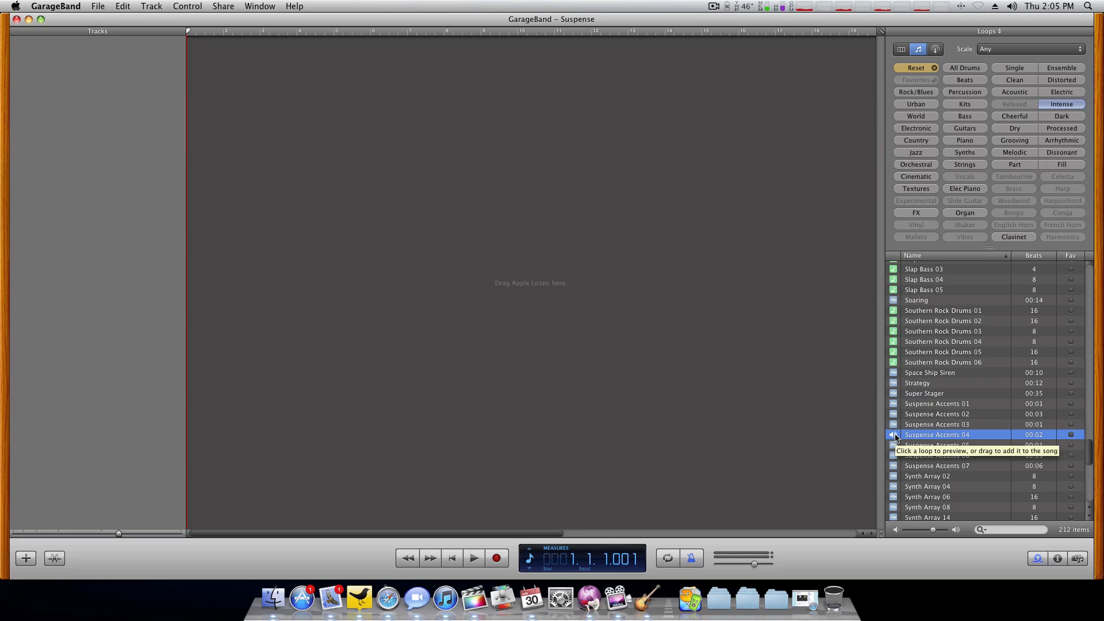
# Step: Add Suspense Accents 04 at the start of the song and paste three copies directly after it from measure 2
pyautogui.moveTo(894, 435); pyautogui.dragTo(209, 53)
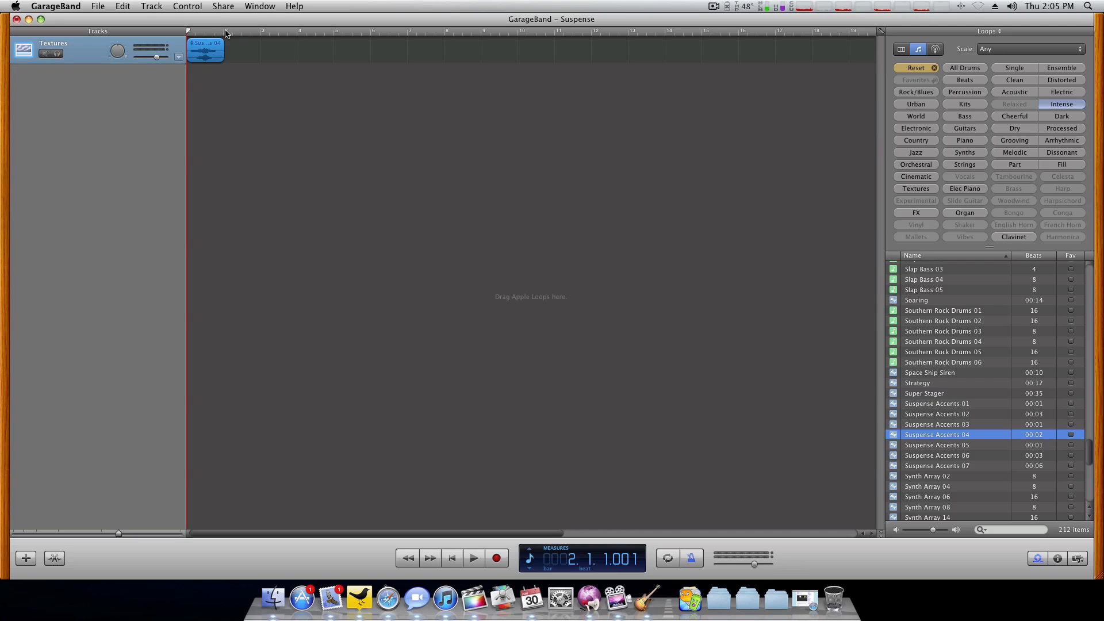
pyautogui.click(225, 32)
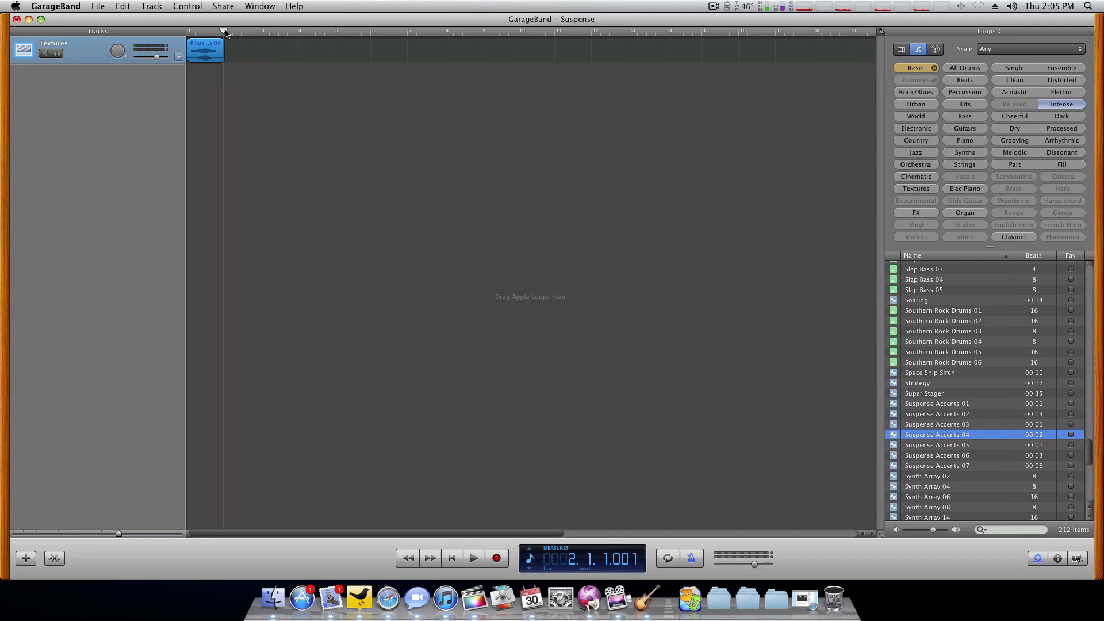
pyautogui.press('super+v')
pyautogui.press('super+v')
pyautogui.press('super+v')
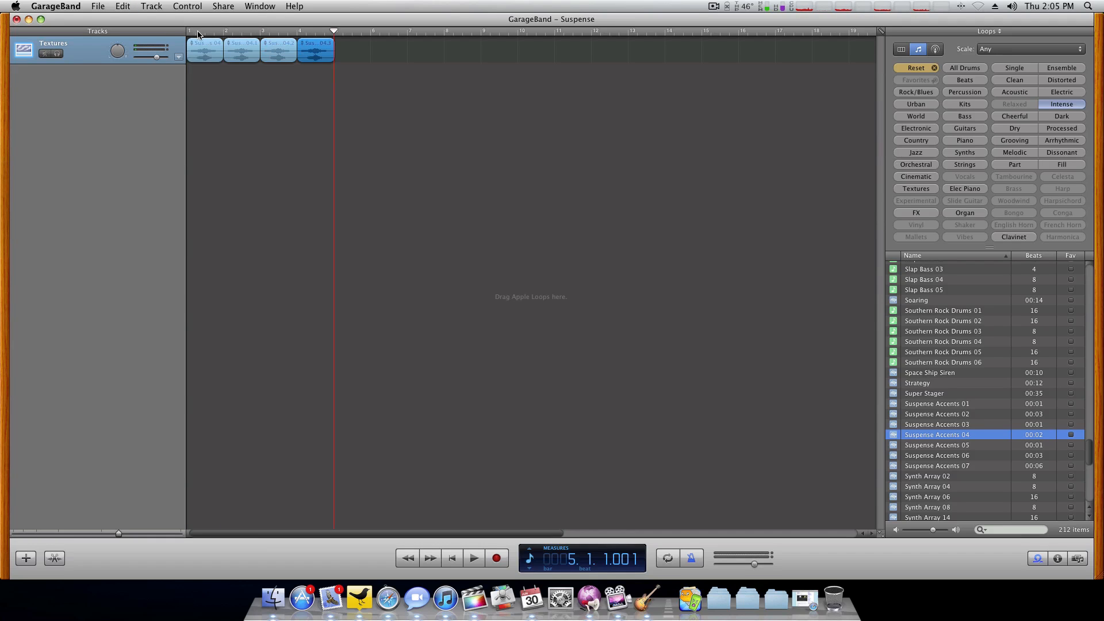
# Step: Play the repeated Suspense Accents 04 loops from the beginning and turn off the metronome
pyautogui.press('Return')
pyautogui.press('space')
pyautogui.press('space')
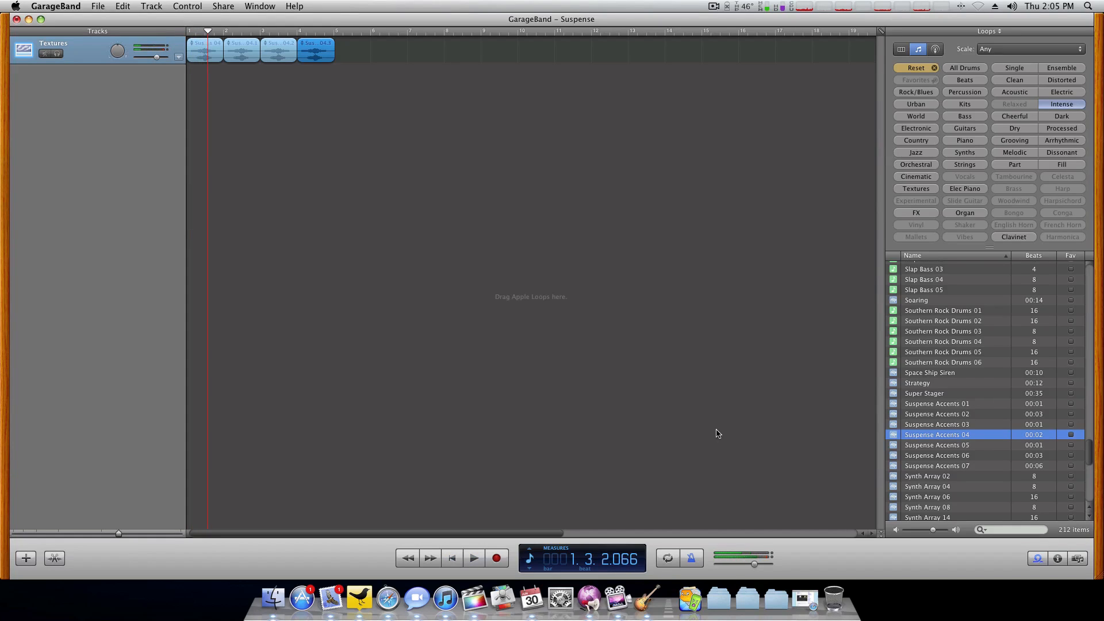
pyautogui.click(692, 564)
pyautogui.press('space')
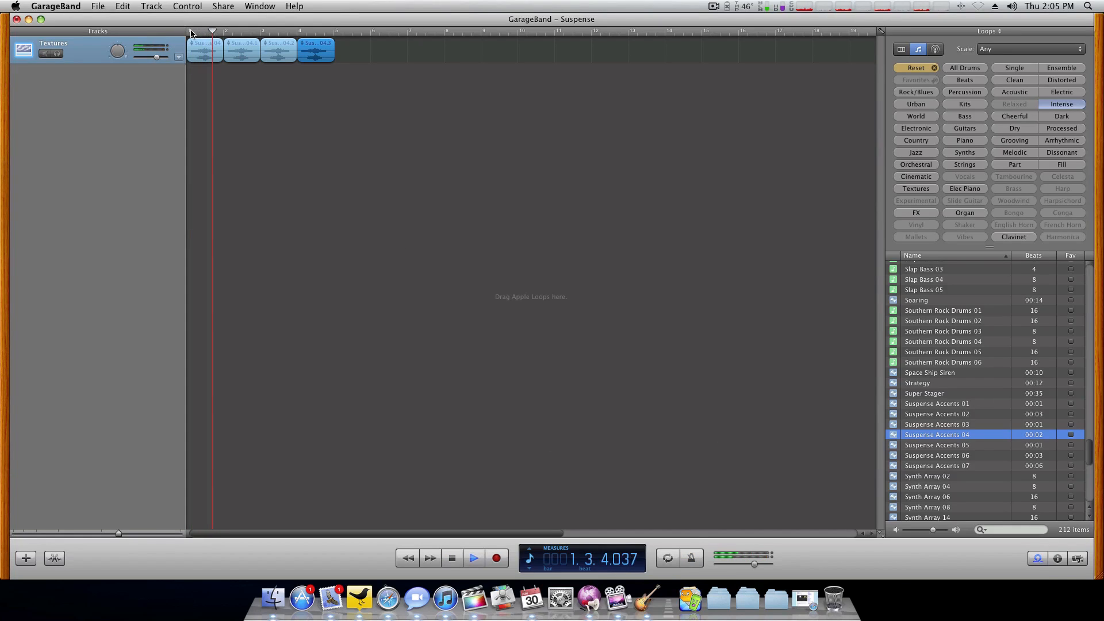
pyautogui.press('Return')
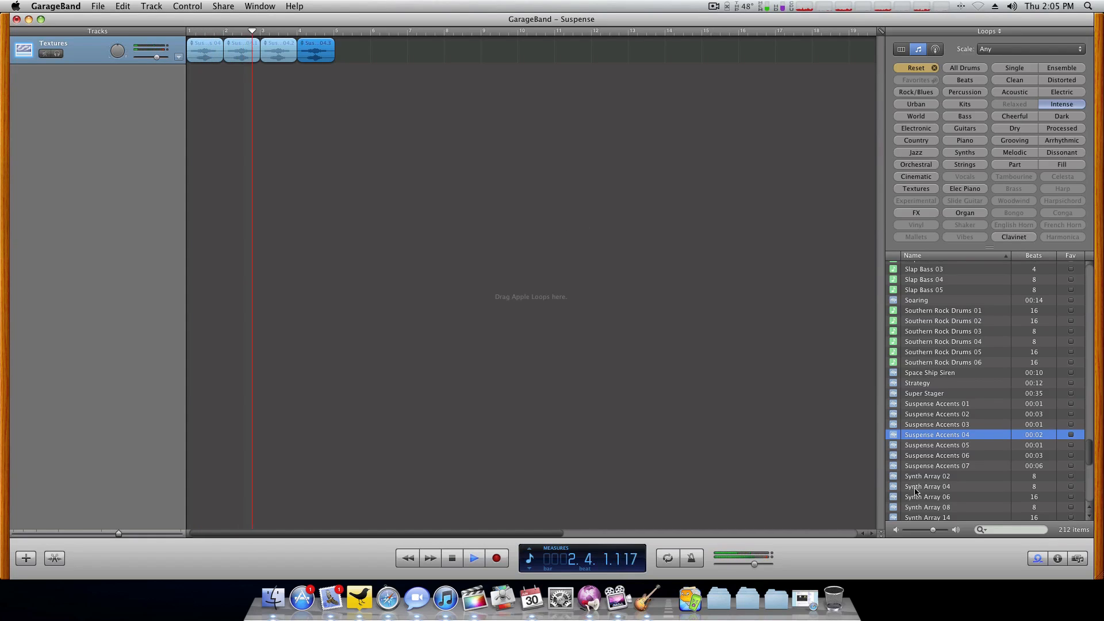
pyautogui.press('space')
# Step: Preview the Suspense Accents 06, 05 and 01 loops for another sound
pyautogui.click(920, 456)
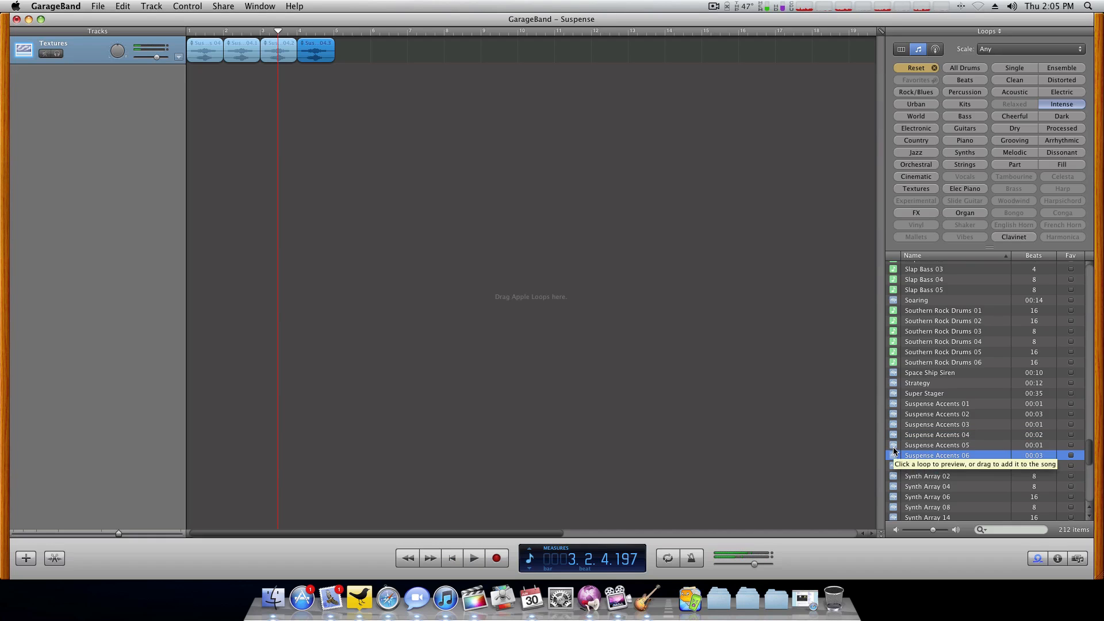
pyautogui.click(893, 445)
pyautogui.click(893, 404)
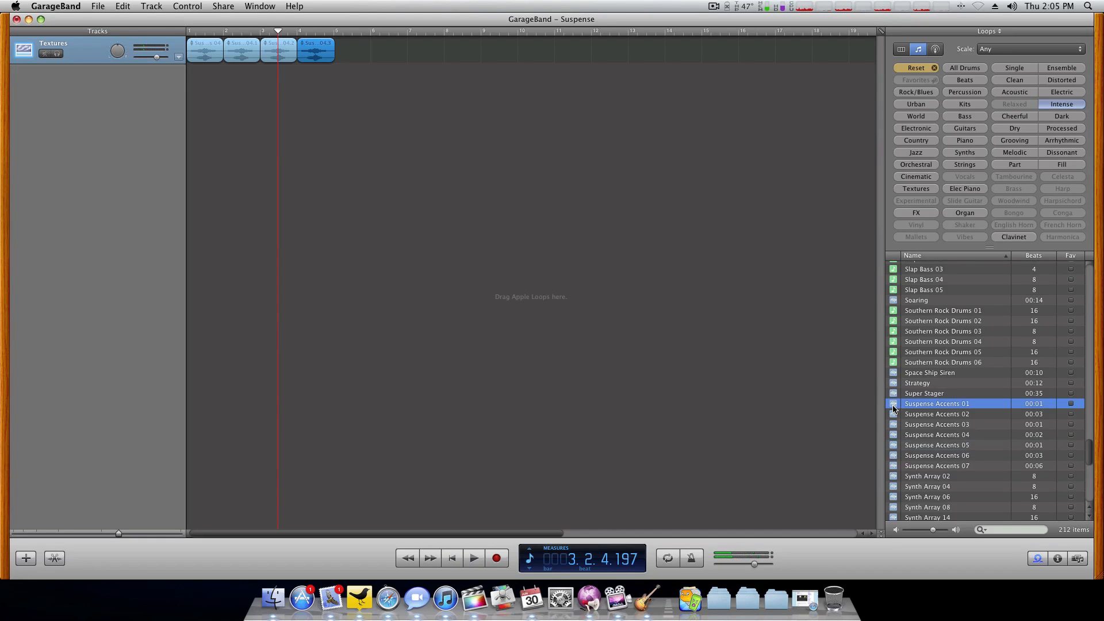
# Step: Add Suspense Accents 01 on a new track at measures 5 and 6 and play the transition from measure 4 beat 3
pyautogui.moveTo(893, 406); pyautogui.dragTo(326, 88)
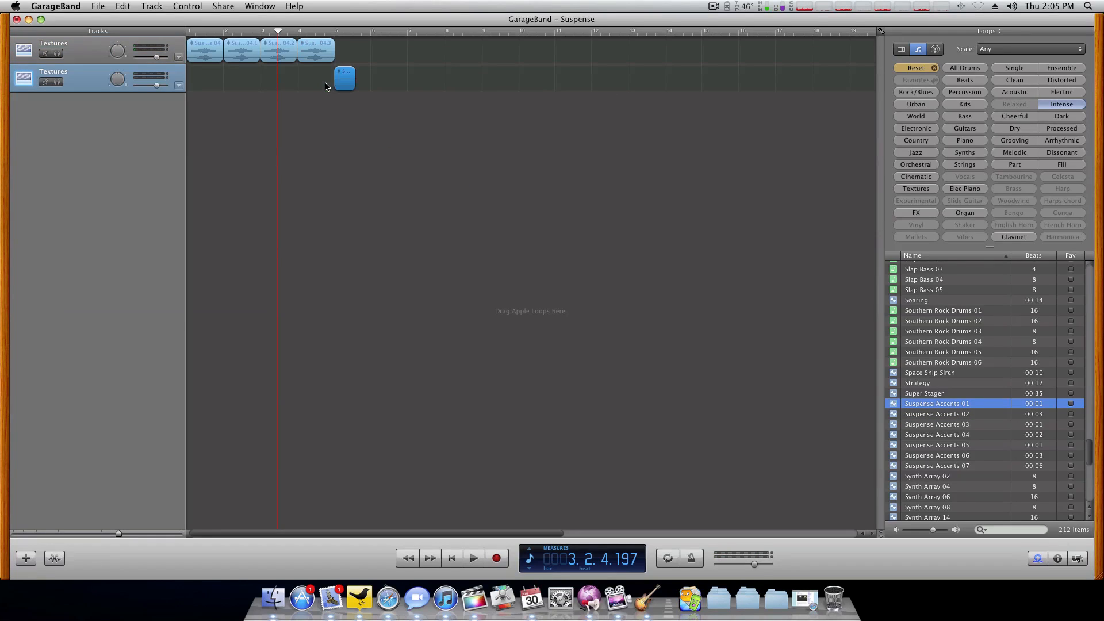
pyautogui.press('space')
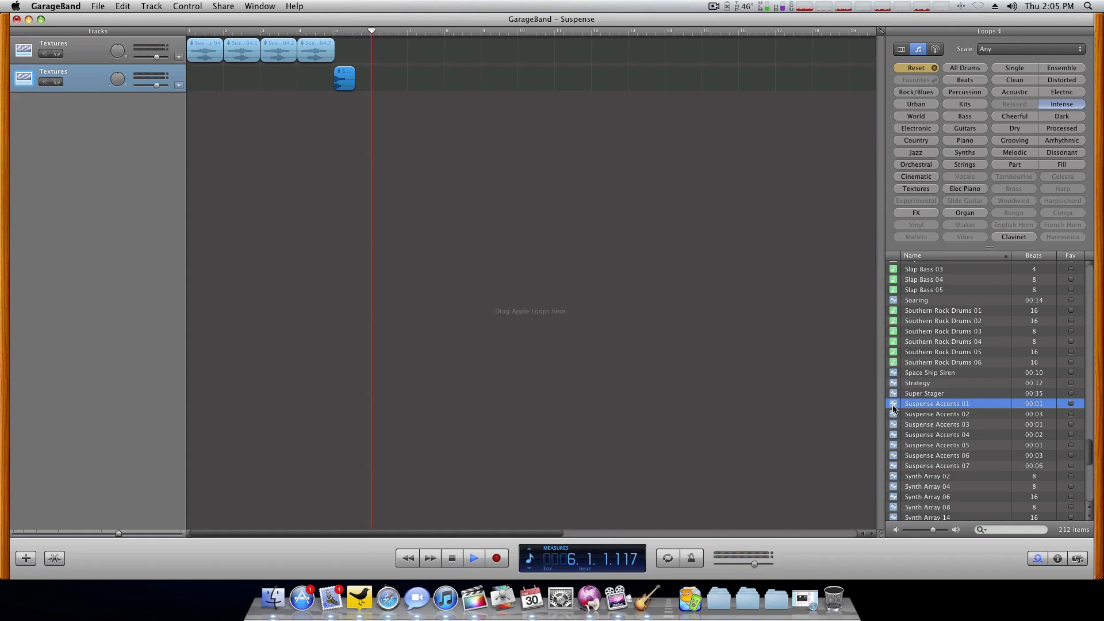
pyautogui.moveTo(898, 406); pyautogui.dragTo(360, 87)
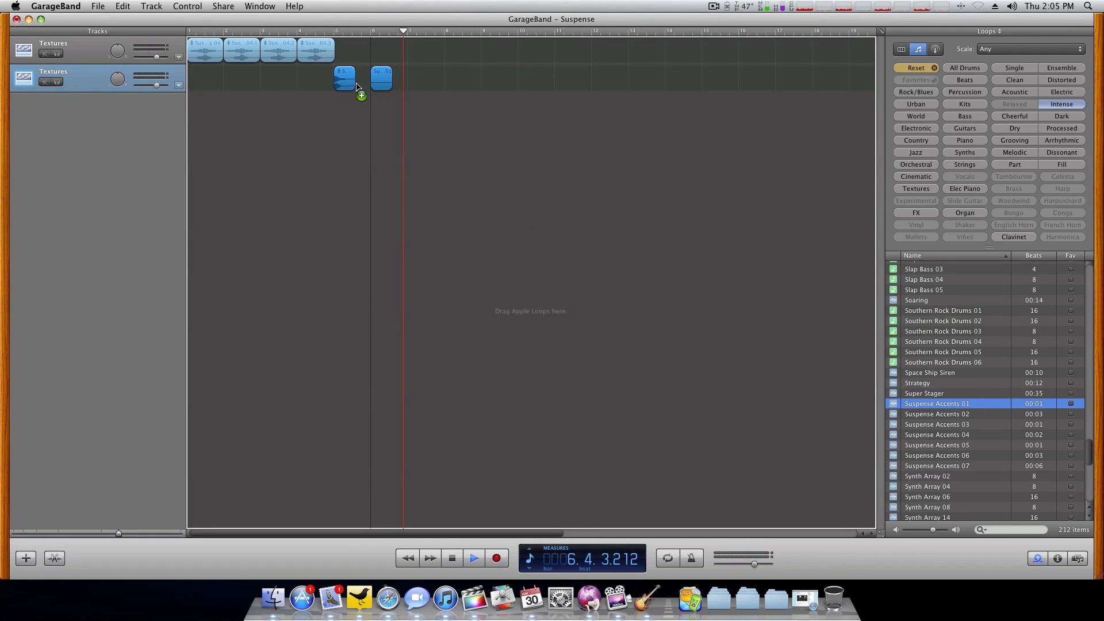
pyautogui.click(333, 36)
pyautogui.press('space')
pyautogui.click(316, 34)
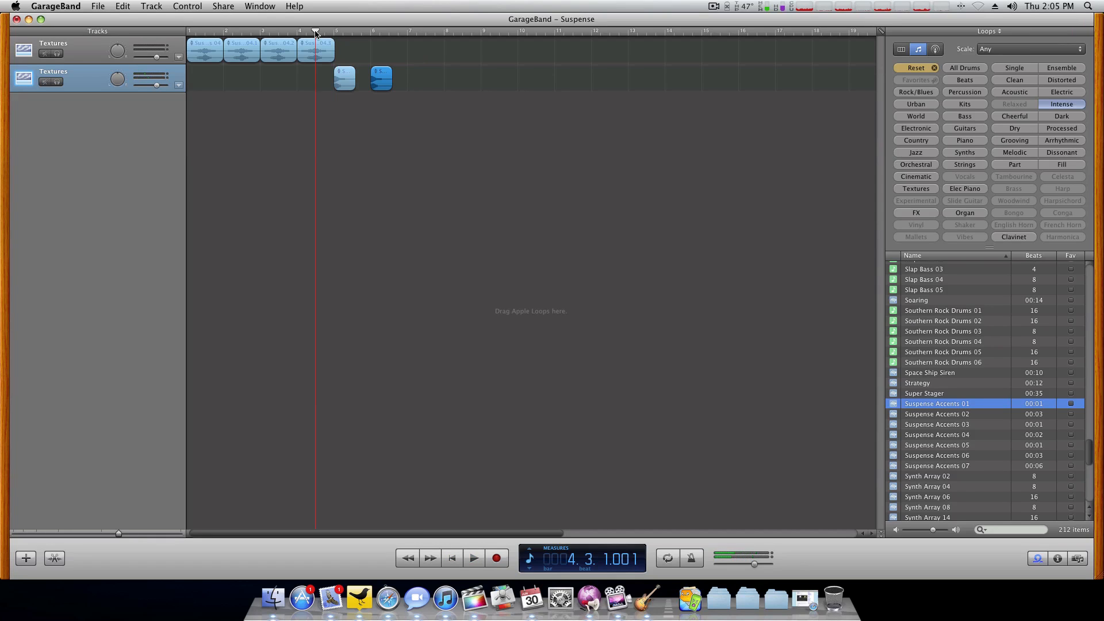
pyautogui.press('space')
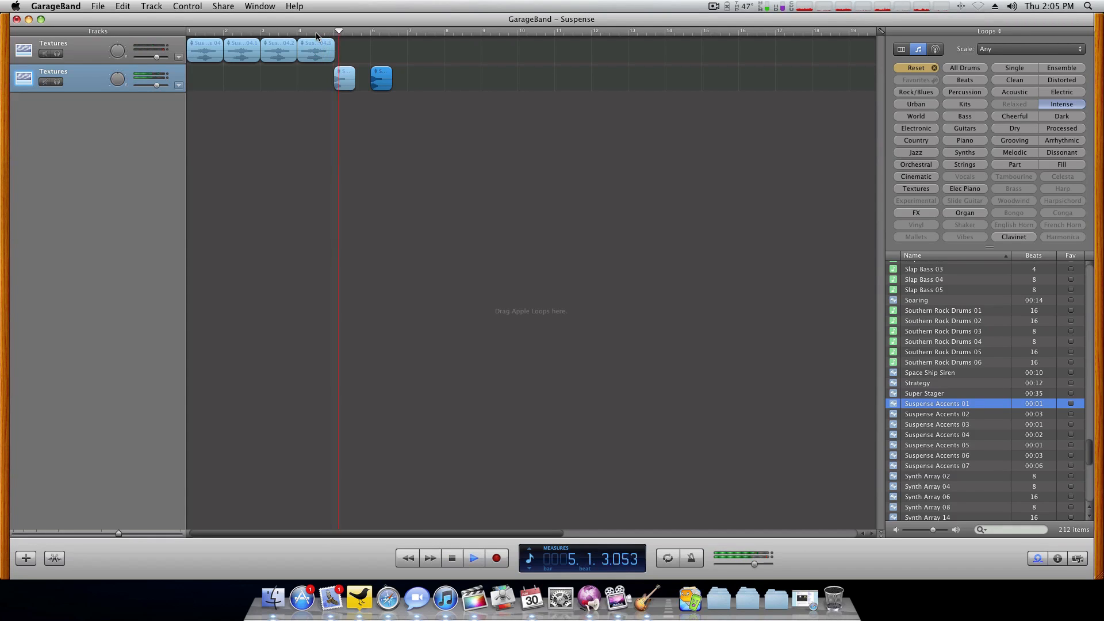
pyautogui.press('space')
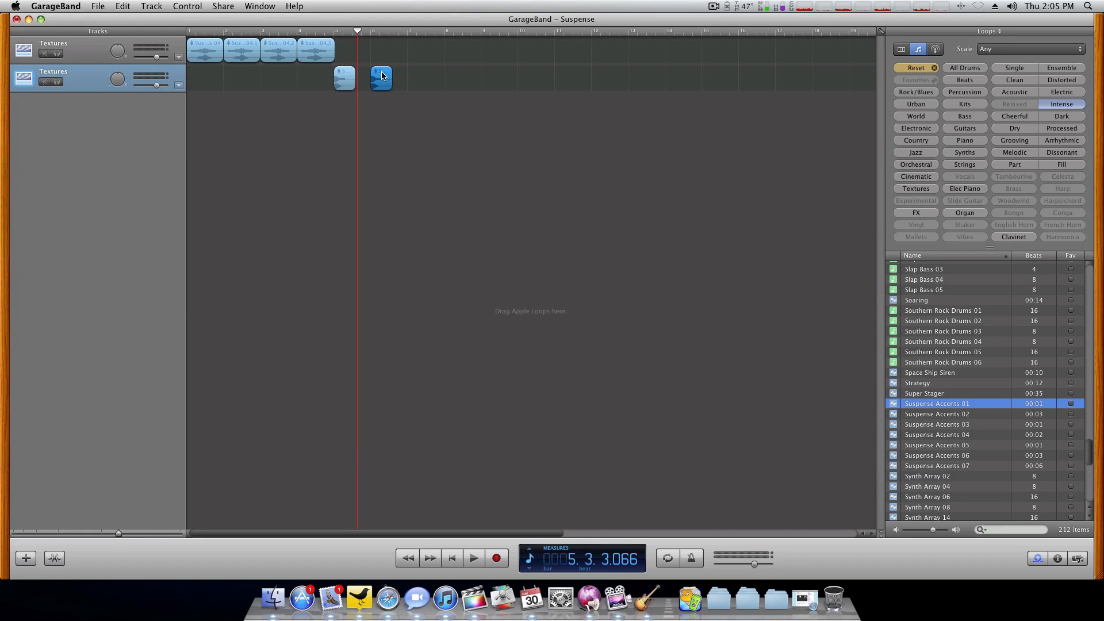
# Step: Move the second Suspense Accents 01 region back to measure 5 beat 3 and play the passage
pyautogui.moveTo(382, 75); pyautogui.dragTo(359, 72)
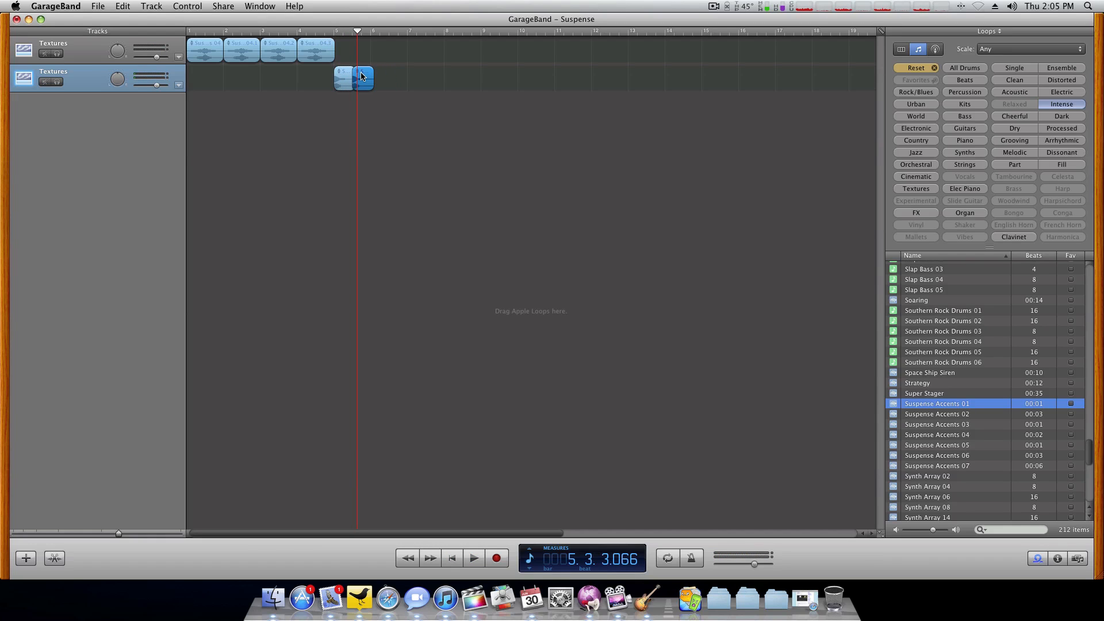
pyautogui.click(341, 33)
pyautogui.press('space')
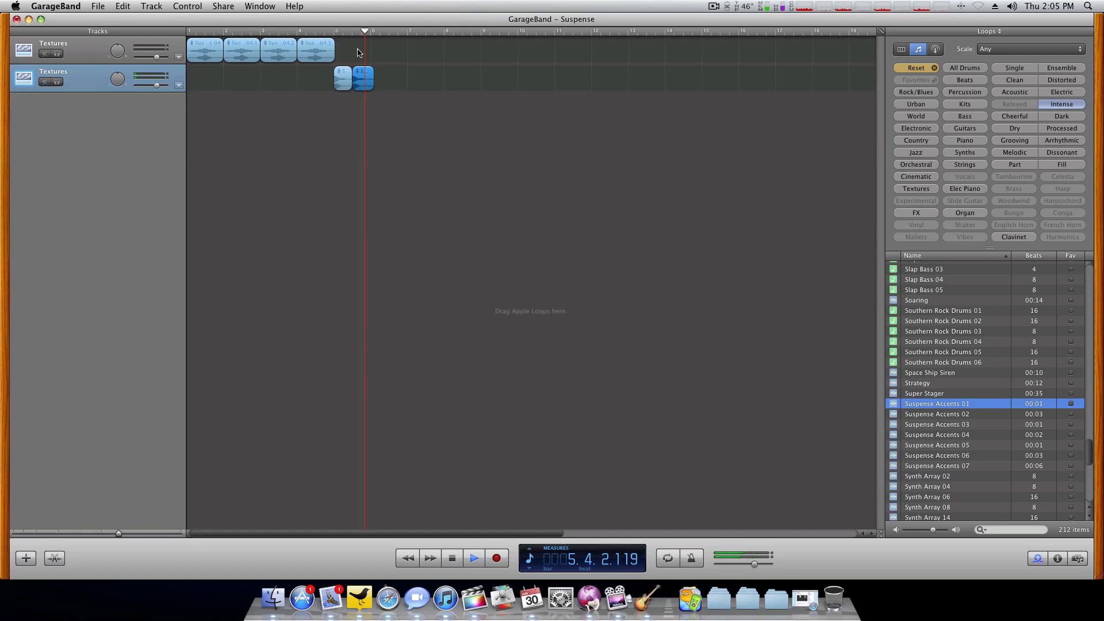
pyautogui.press('space')
# Step: Try a third Suspense Accents 01 loop at measure 6 and listen to the sequence
pyautogui.moveTo(893, 403); pyautogui.dragTo(379, 77)
pyautogui.click(309, 33)
pyautogui.press('space')
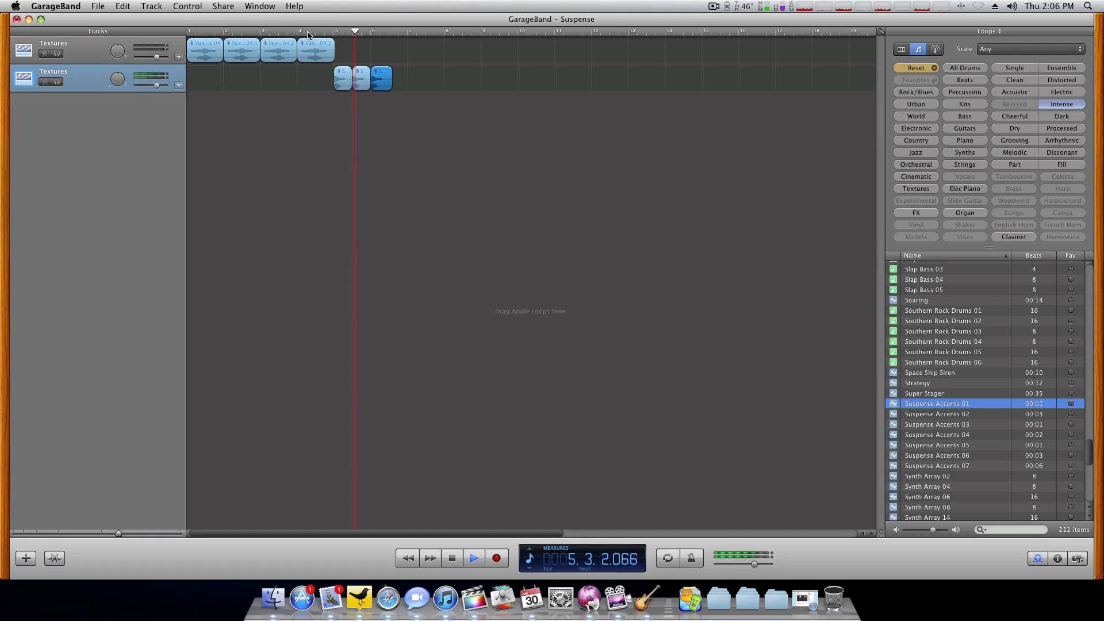
pyautogui.press('space')
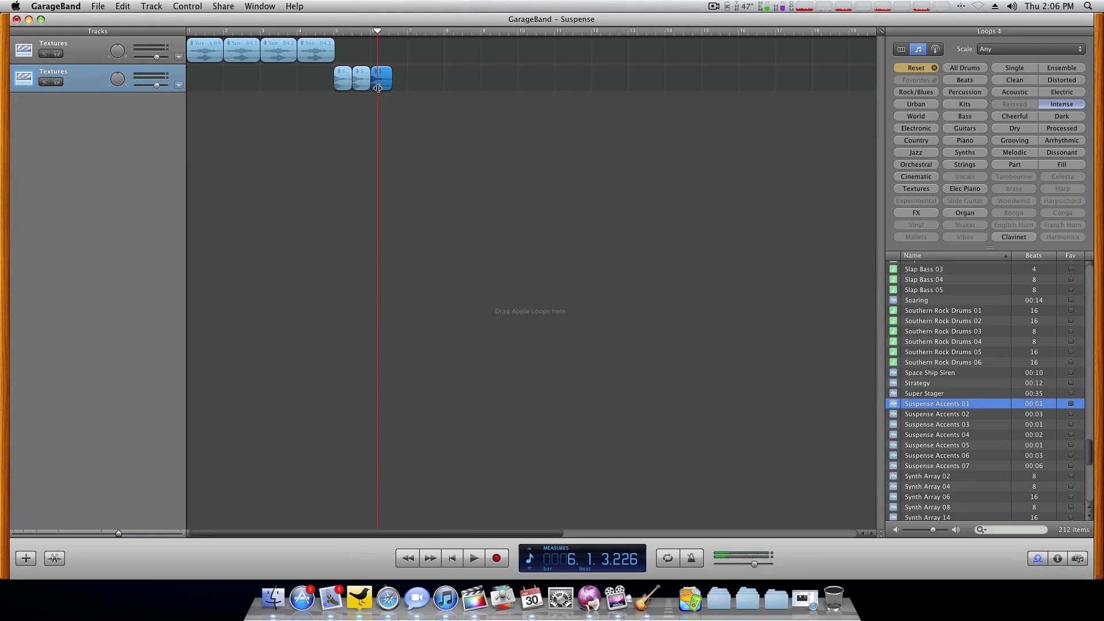
pyautogui.moveTo(380, 88); pyautogui.dragTo(926, 407)
# Step: Preview Suspense Accents 06 and add it on a new third track at measure 5
pyautogui.click(915, 457)
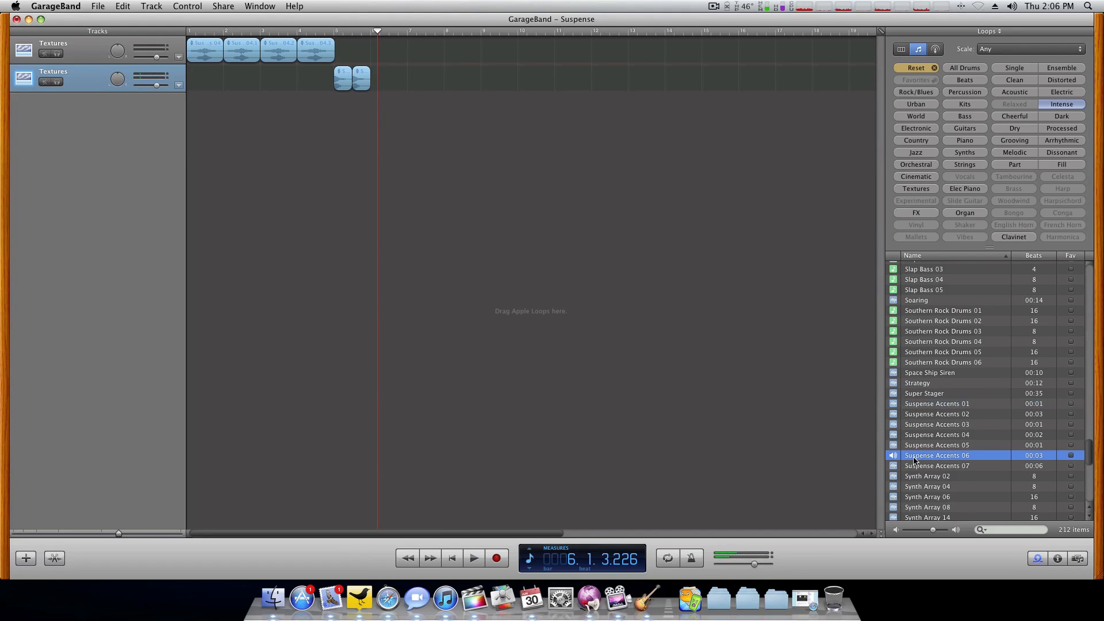
pyautogui.press('space')
pyautogui.moveTo(895, 457); pyautogui.dragTo(353, 98)
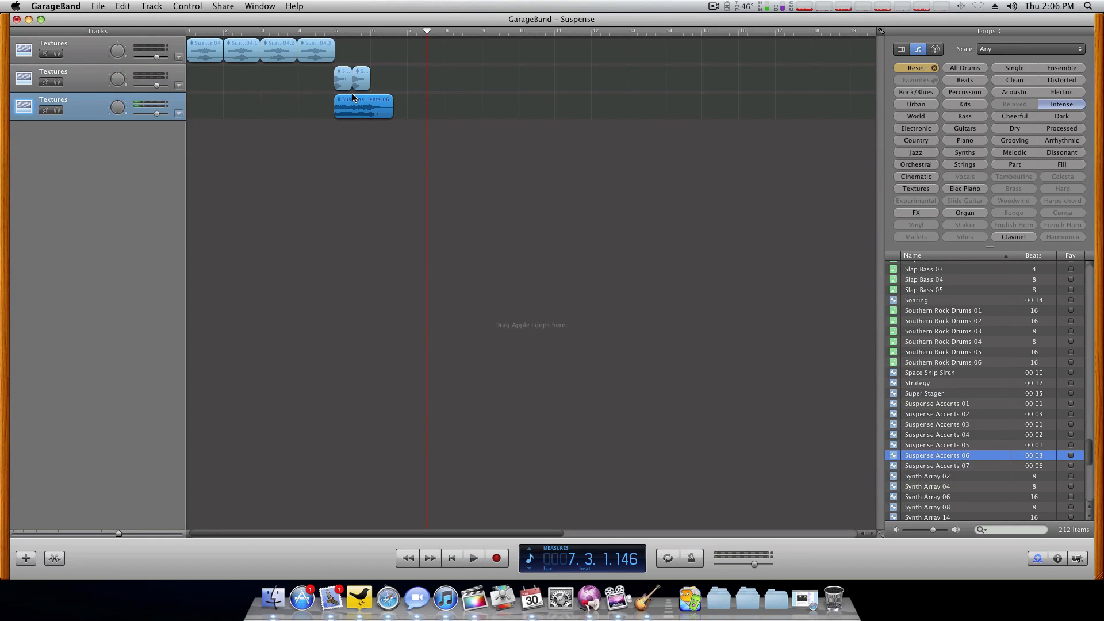
# Step: Shape the third track's volume curve with a dip at measure 5 rising back to 0 dB, and copy the Suspense Accents 06 region
pyautogui.click(178, 114)
pyautogui.click(334, 130)
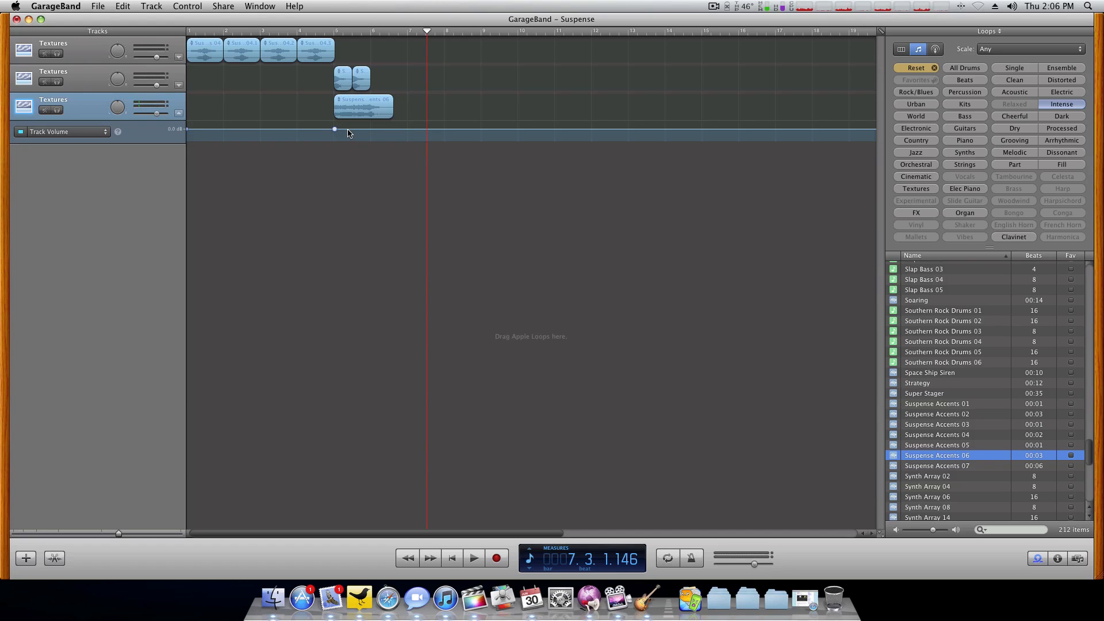
pyautogui.moveTo(335, 130); pyautogui.dragTo(335, 136)
pyautogui.click(341, 113)
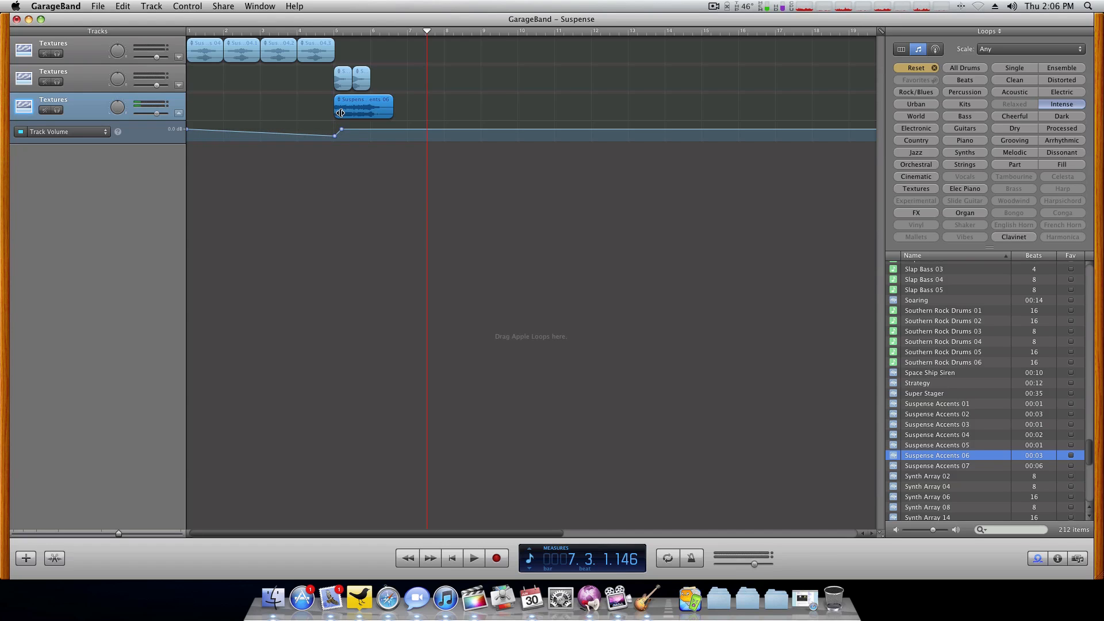
# Step: Try to paste a copy of Suspense Accents 06 at measure 4
pyautogui.click(302, 36)
pyautogui.press('super+v')
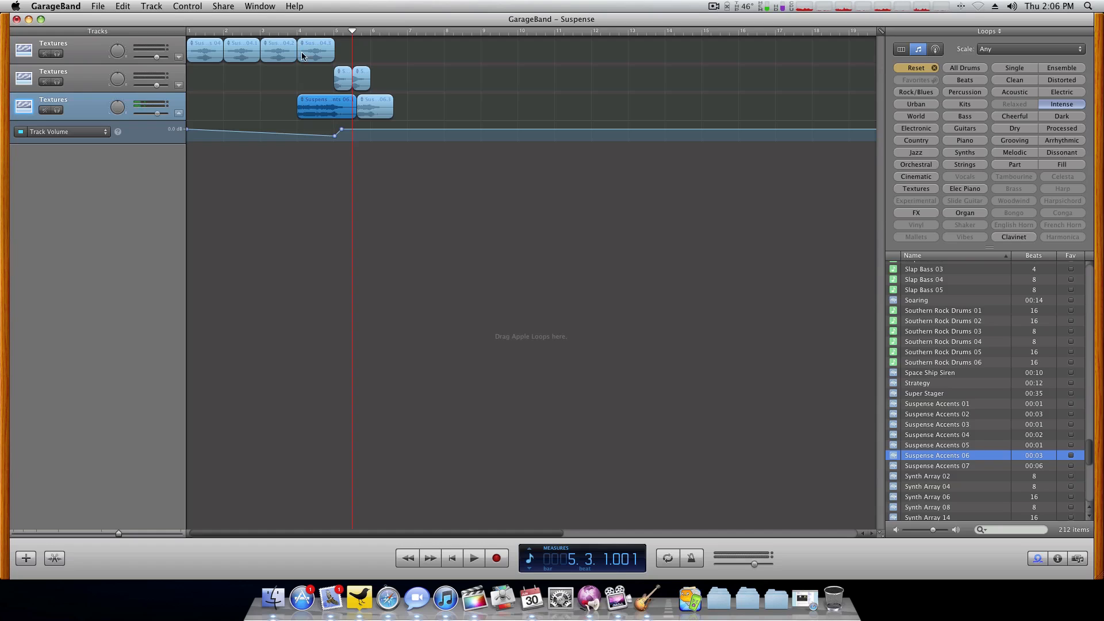
pyautogui.press('super+z')
# Step: Paste a copy of Suspense Accents 06 at measure 3 and shift it to start at measure 3 beat 3
pyautogui.click(262, 32)
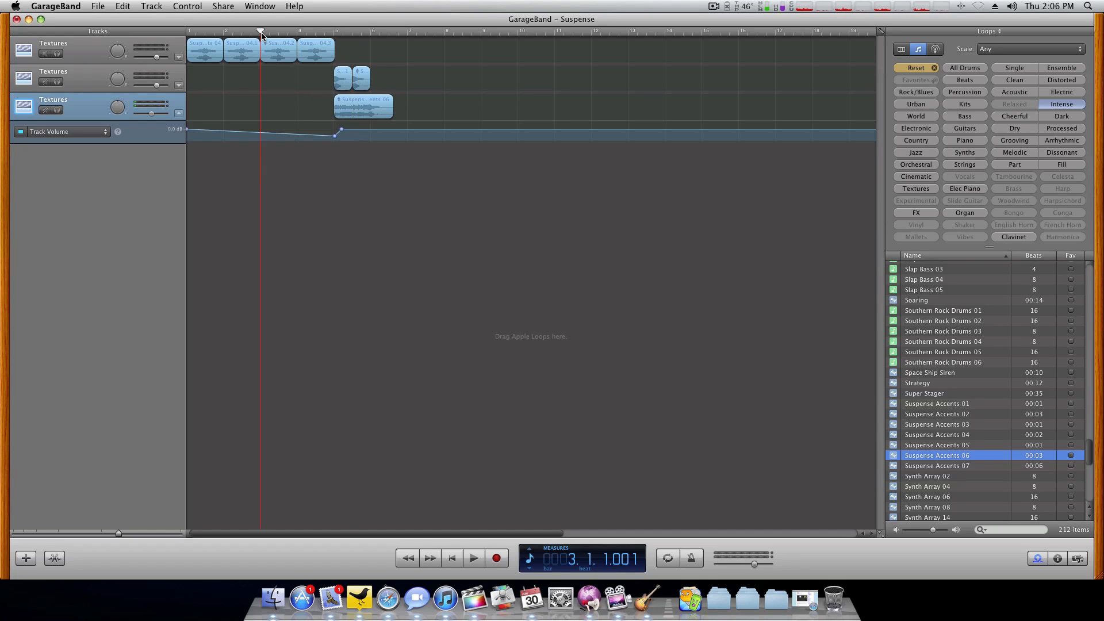
pyautogui.press('super+v')
pyautogui.moveTo(287, 109); pyautogui.dragTo(300, 105)
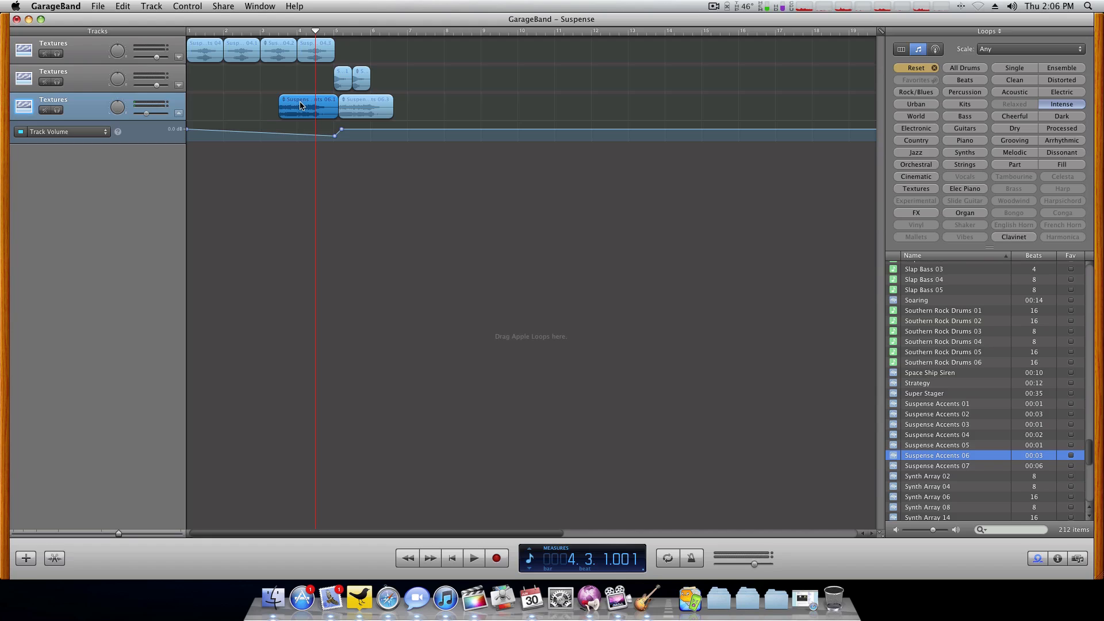
# Step: Lower the third track's volume at the pasted loop's start, make it rise gradually toward measure 5, and play from measure 3 beat 2
pyautogui.click(277, 132)
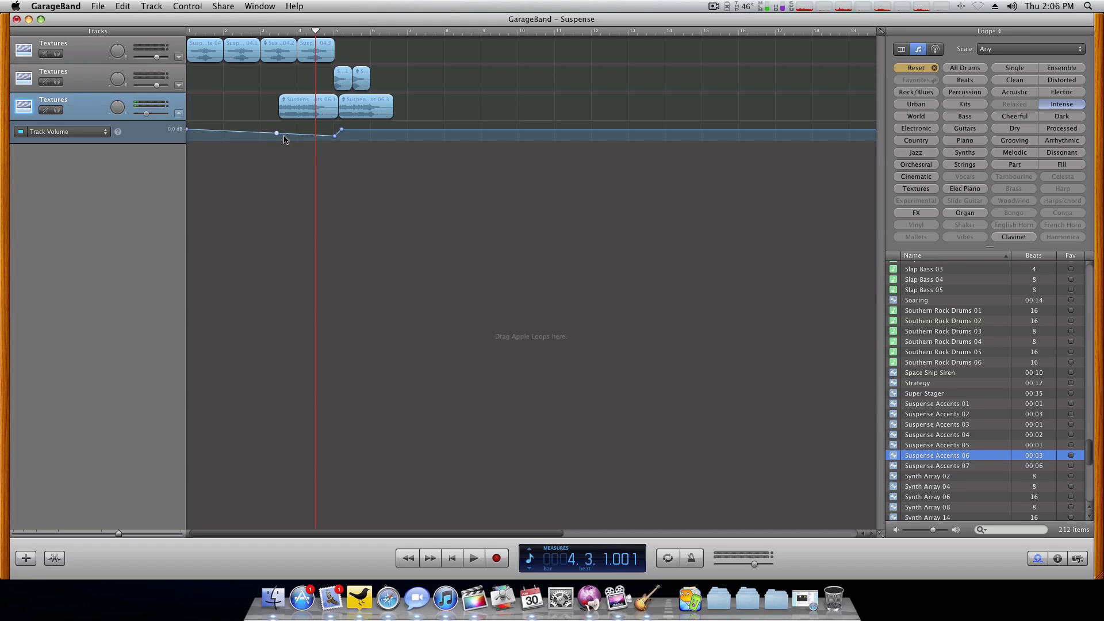
pyautogui.moveTo(278, 133); pyautogui.dragTo(313, 136)
pyautogui.click(271, 32)
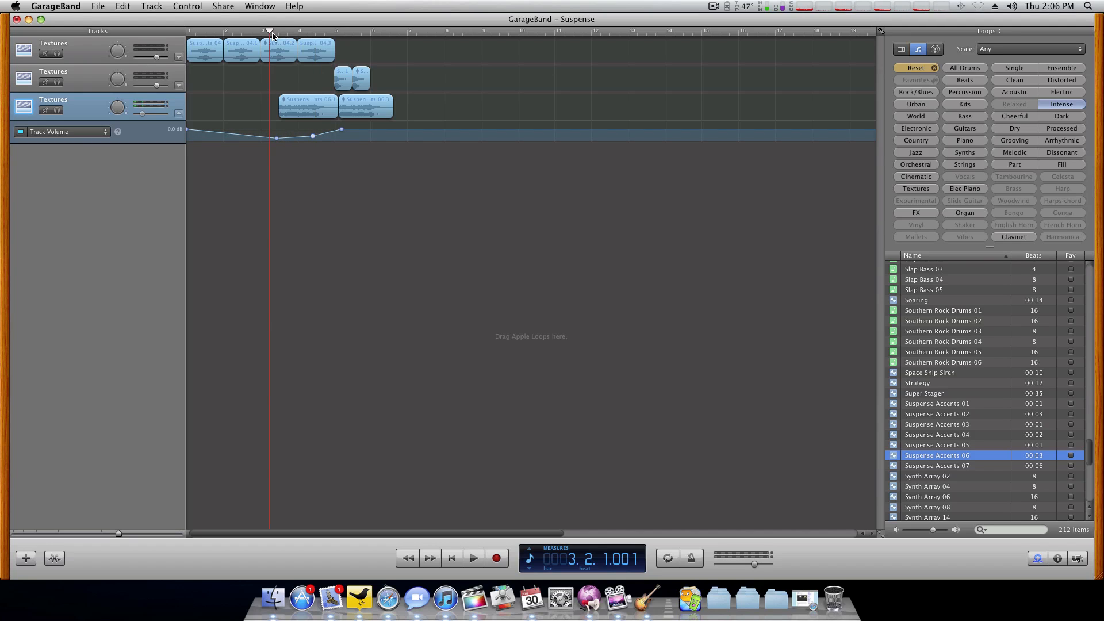
pyautogui.press('space')
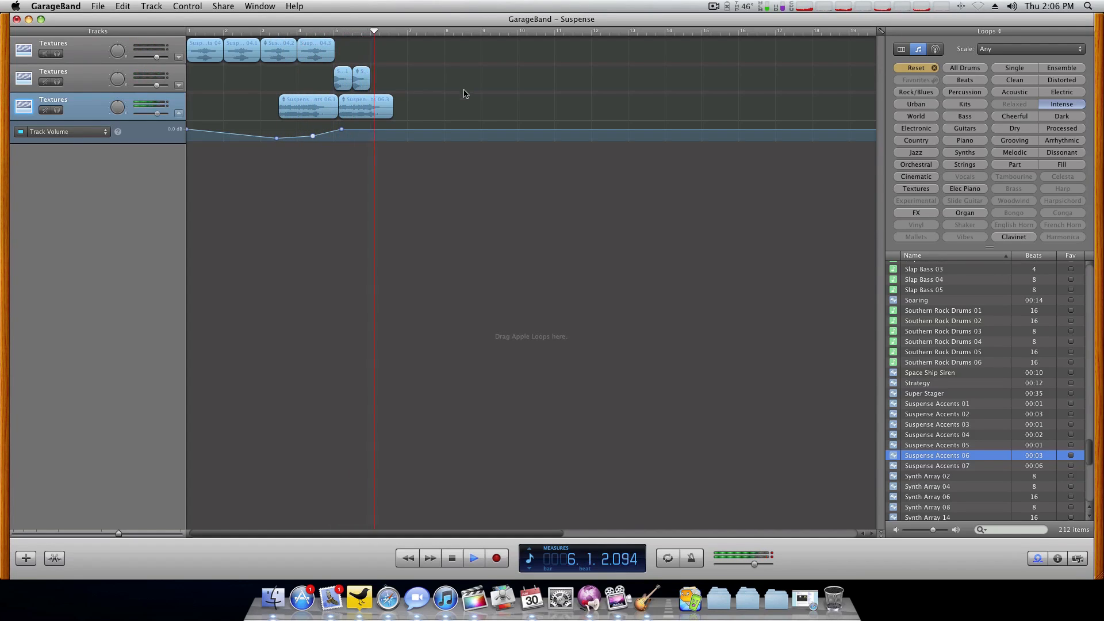
pyautogui.press('space')
# Step: Delete the second Suspense Accents 01 region on the middle track and play from measure 4
pyautogui.click(360, 80)
pyautogui.press('Delete')
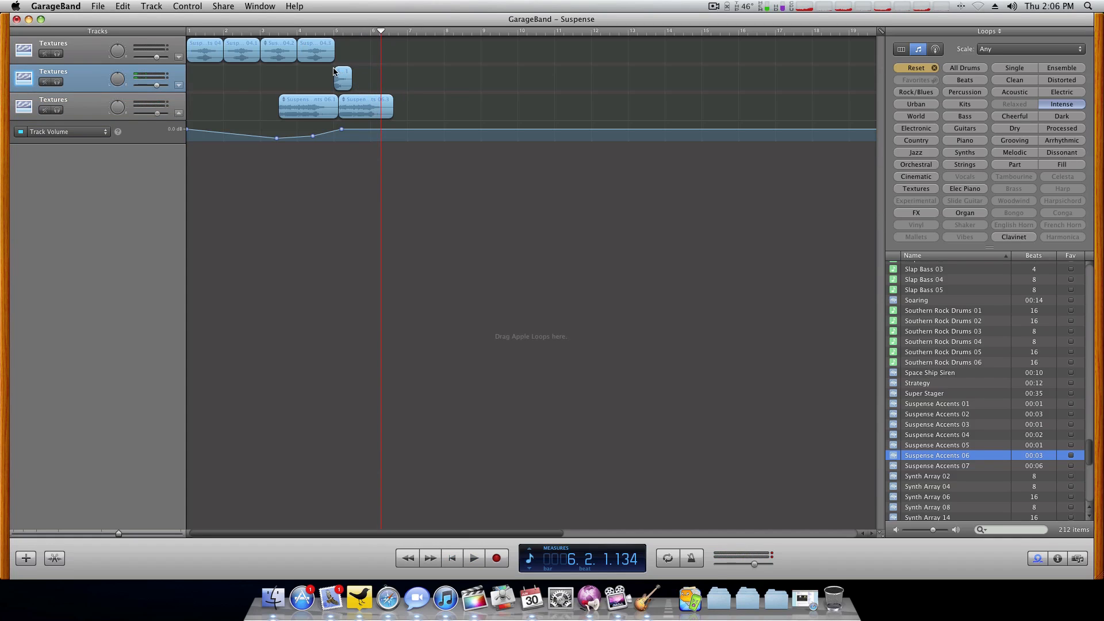
pyautogui.click(309, 30)
pyautogui.press('space')
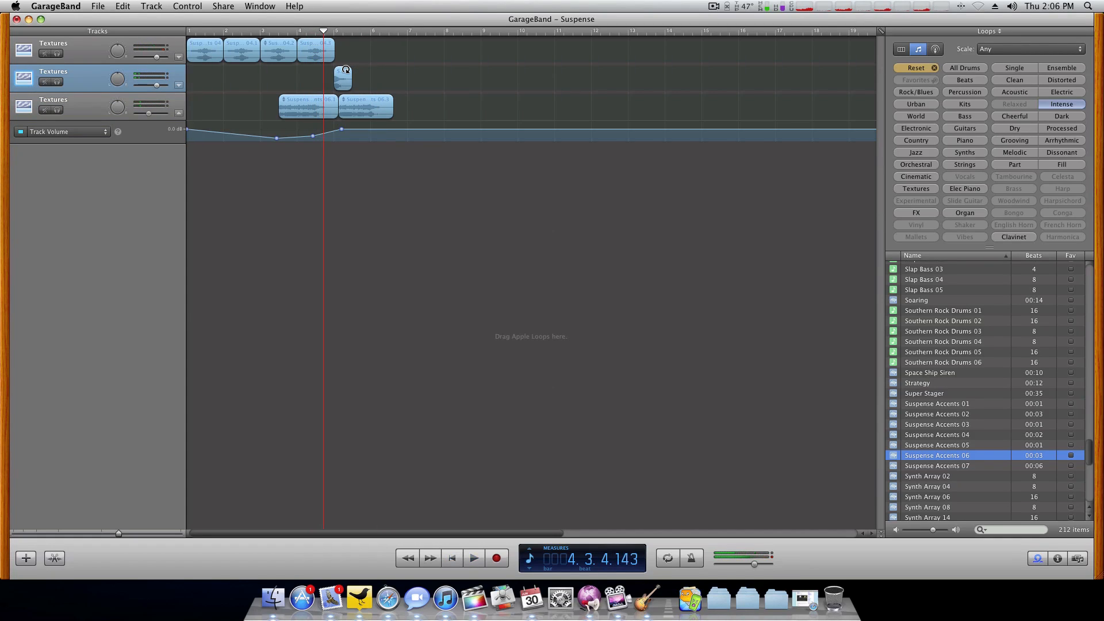
# Step: Move the remaining Suspense Accents 01 region slightly earlier, to just before measure 5, and play from measure 4
pyautogui.moveTo(342, 74); pyautogui.dragTo(334, 81)
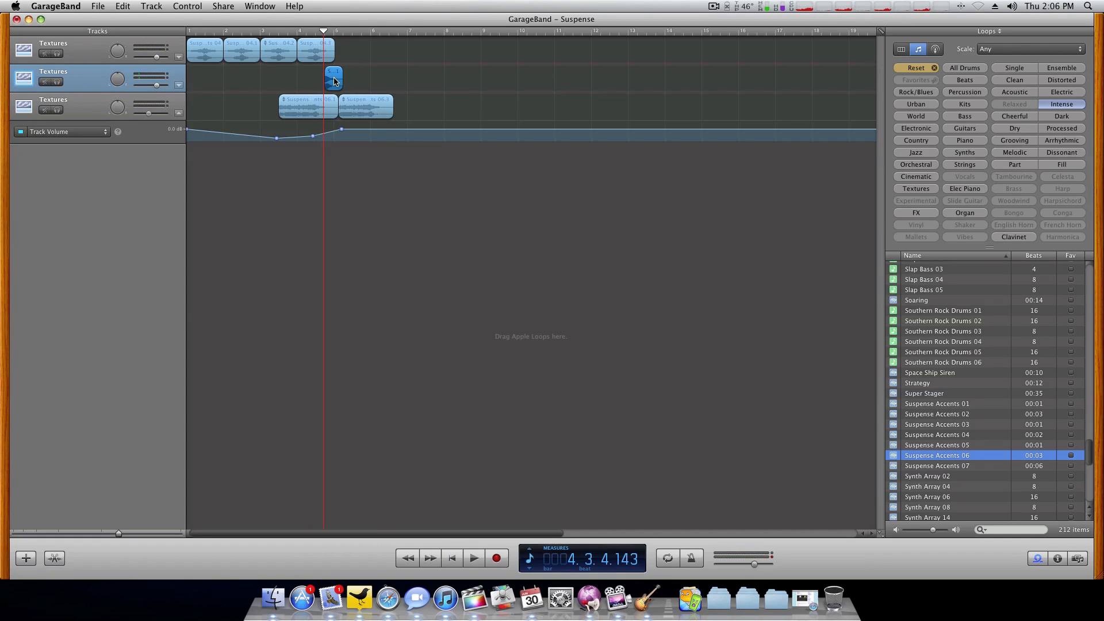
pyautogui.press('space')
pyautogui.click(299, 31)
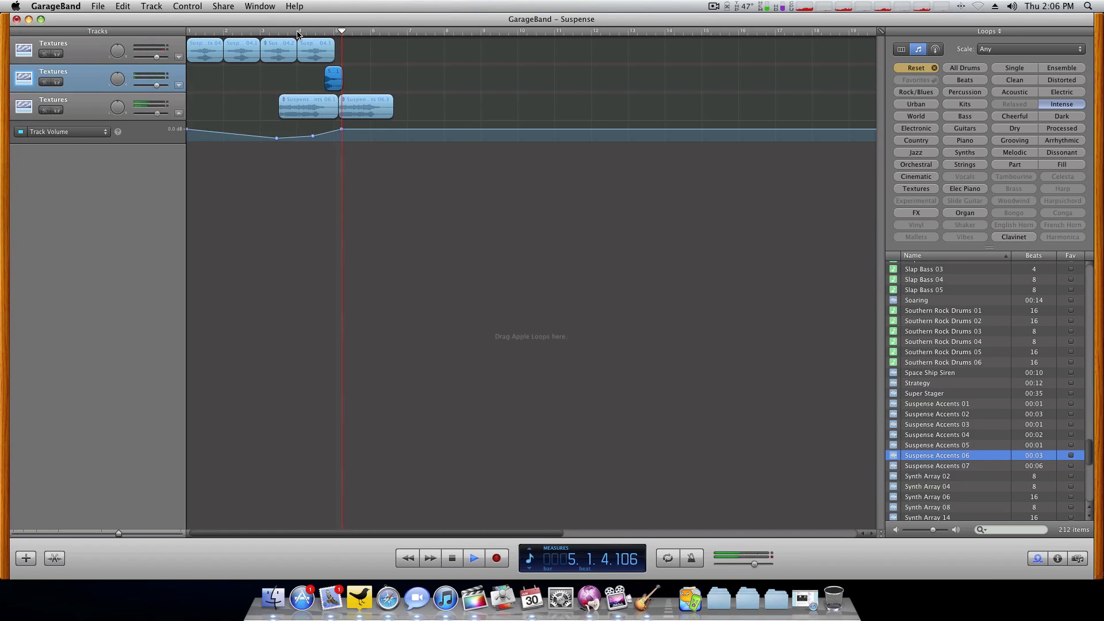
pyautogui.press('space')
# Step: Preview Suspense Accents 07, add it to the middle track at measure 6, and play the song from measure 4
pyautogui.click(924, 467)
pyautogui.scroll(-1, 892, 467)
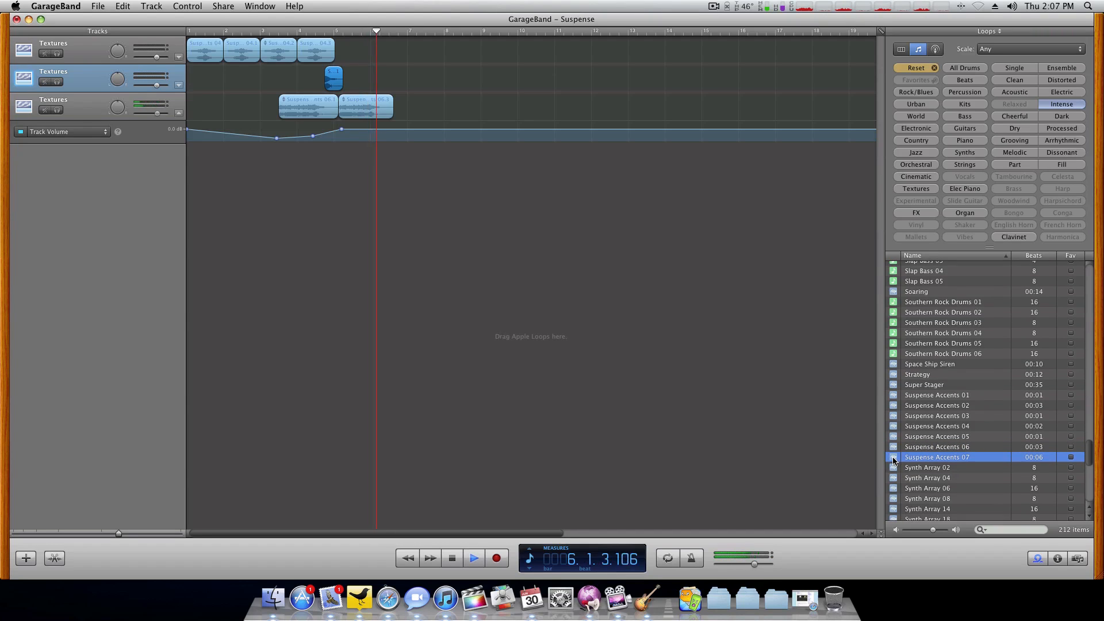
pyautogui.moveTo(894, 460); pyautogui.dragTo(331, 36)
pyautogui.click(321, 32)
pyautogui.press('space')
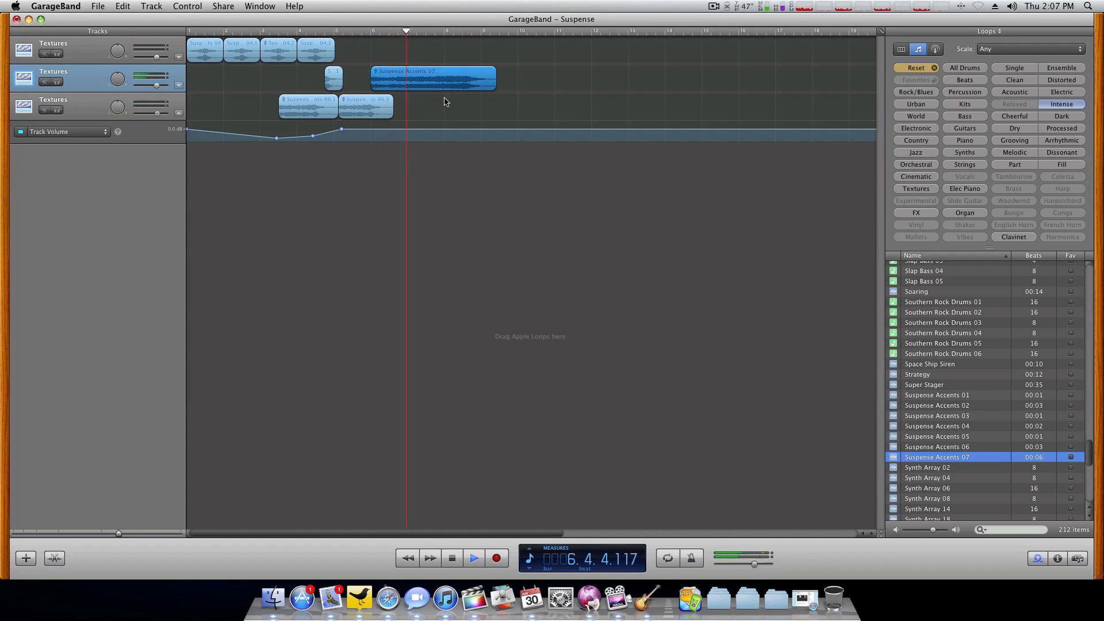
pyautogui.press('space')
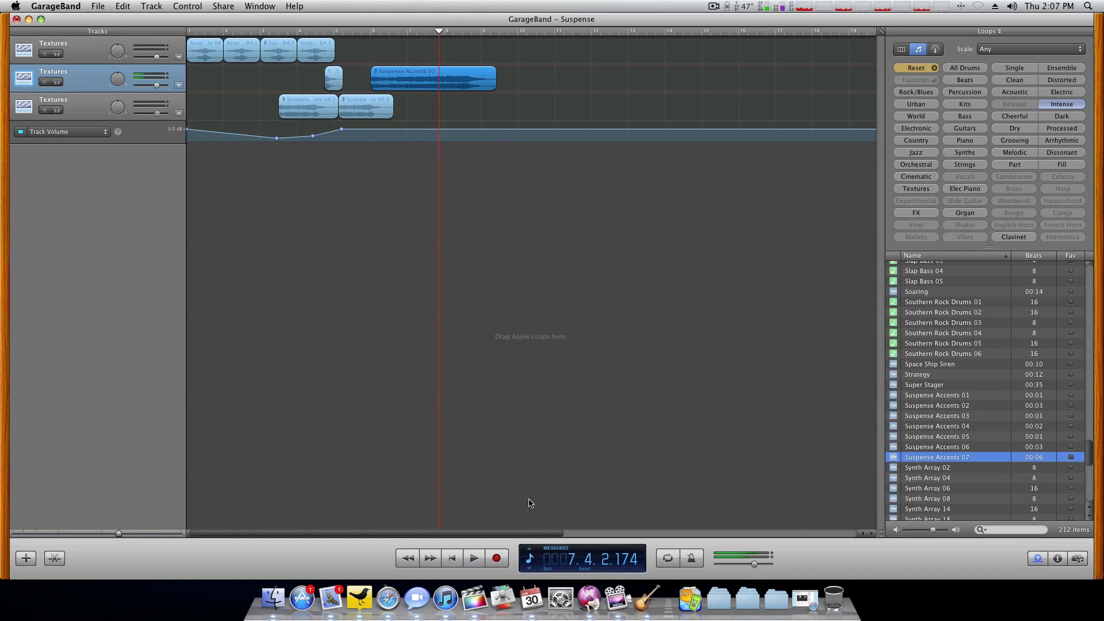
# Step: Switch the position display to time and move the playhead to the end of Suspense Accents 07 to read the song's length
pyautogui.click(531, 552)
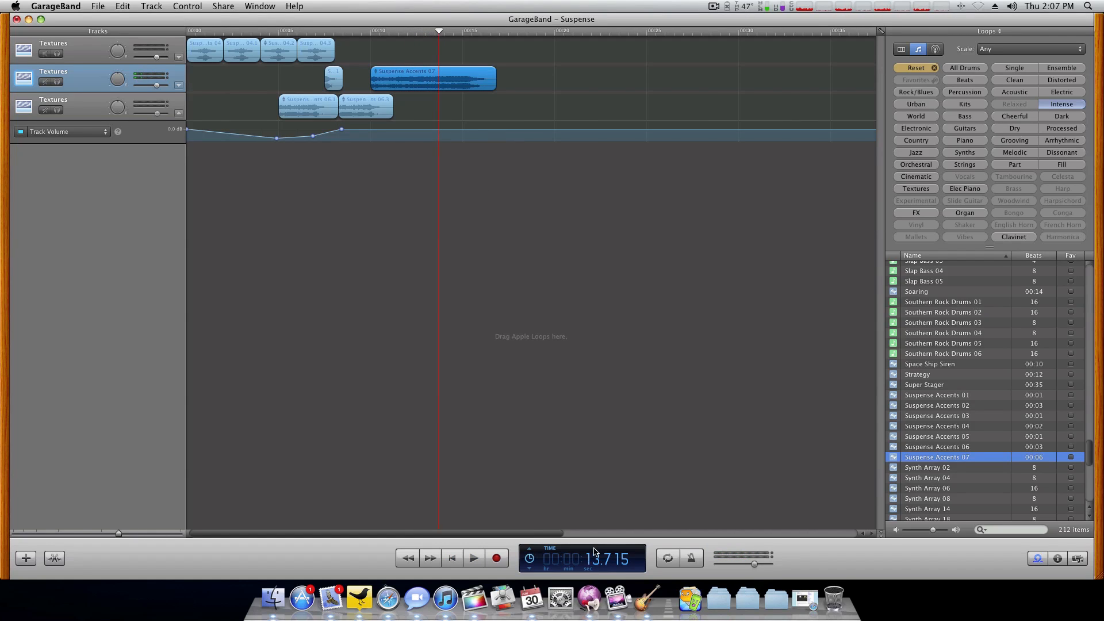
pyautogui.click(496, 34)
# Step: Switch to Final Cut Pro, play the PB&J footage from the cut near 3:43, and return the playhead to that cut
pyautogui.hotkey('ctrl', 'Up')
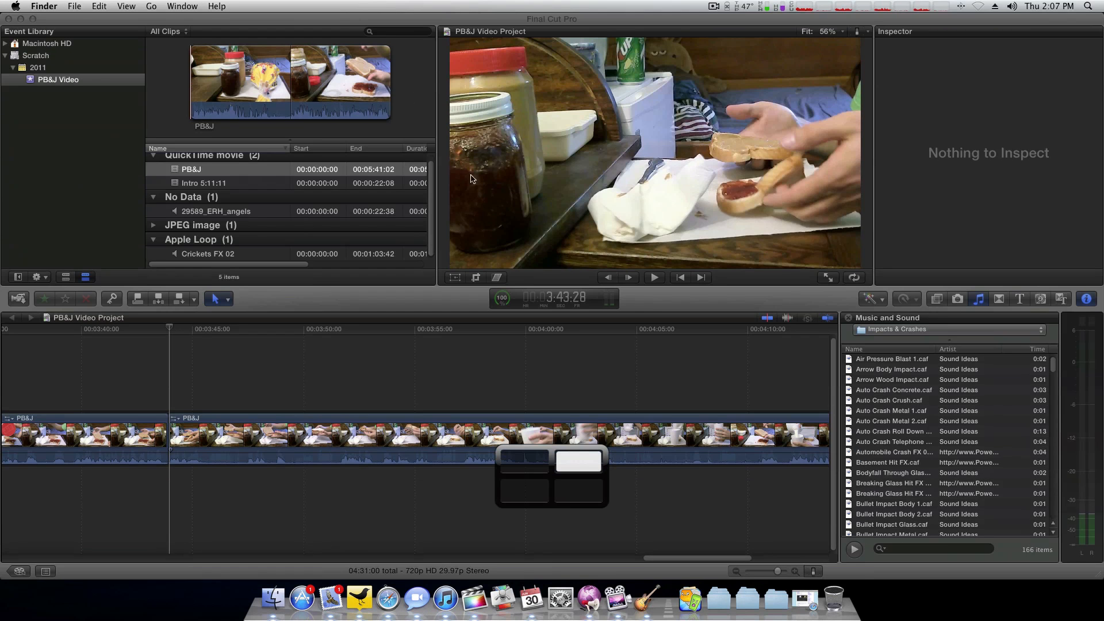
pyautogui.hscroll(-5, 165, 339)
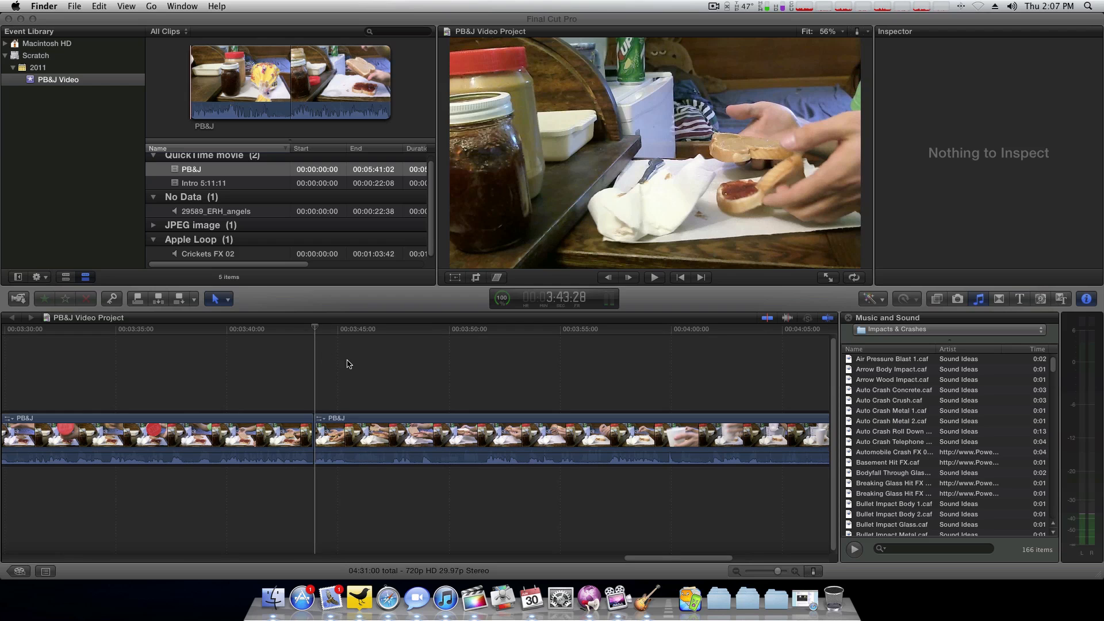
pyautogui.click(316, 329)
pyautogui.press('space')
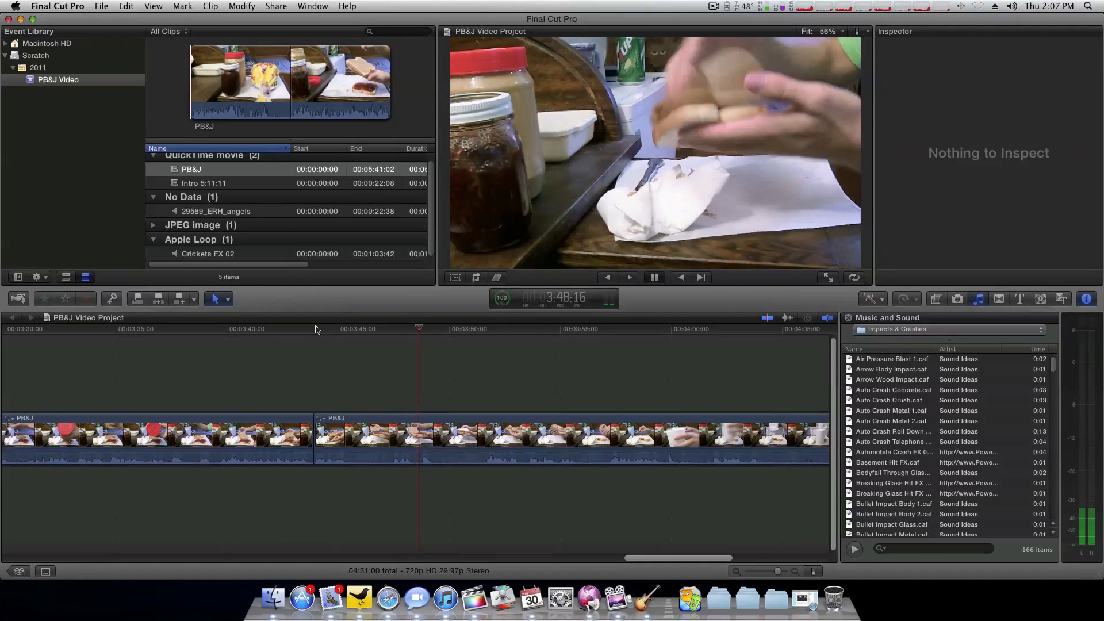
pyautogui.press('space')
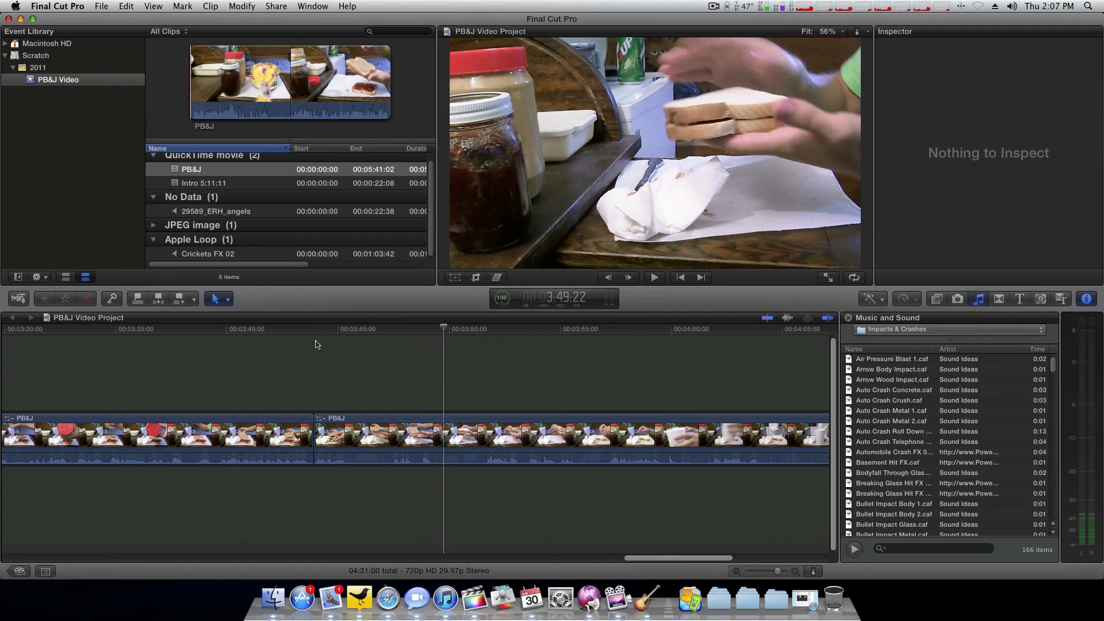
pyautogui.click(314, 330)
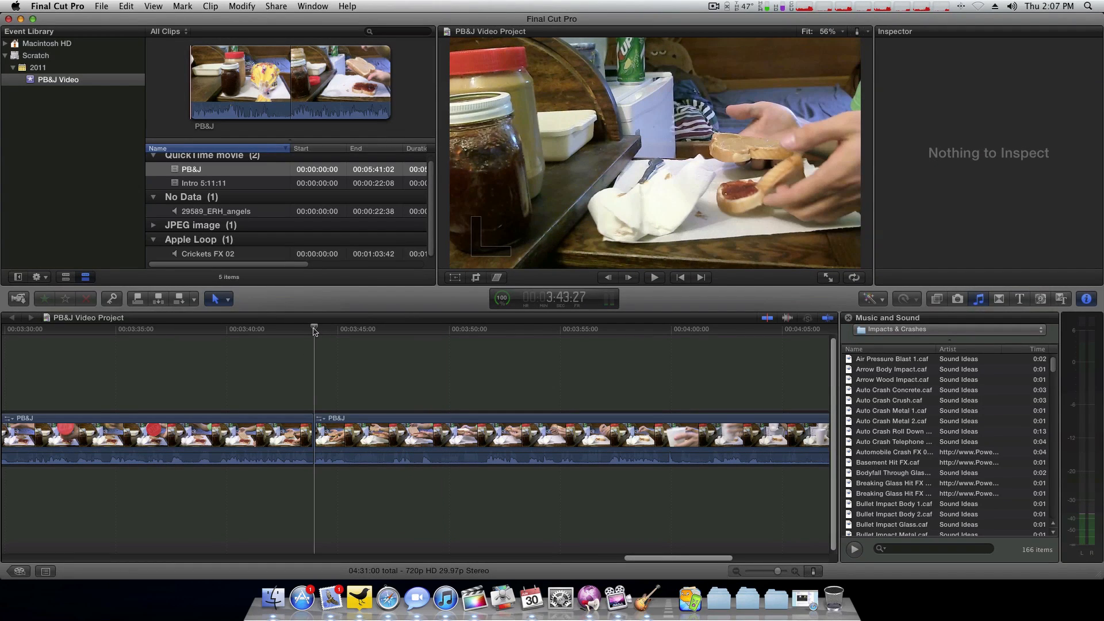
pyautogui.hscroll(-1, 313, 332)
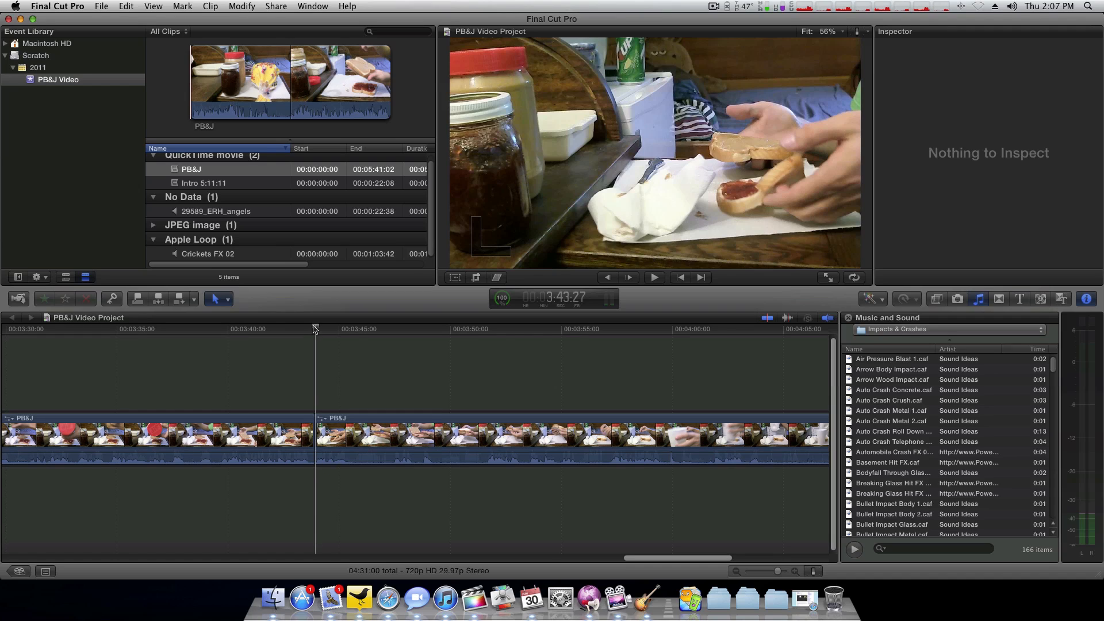
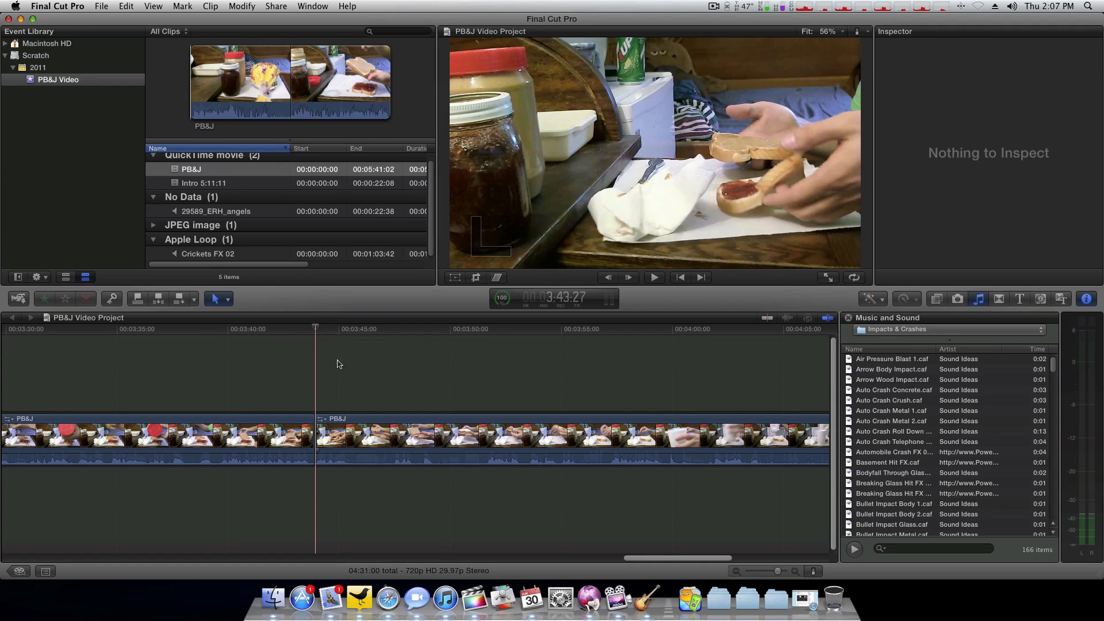
# Step: Select the second PB&J clip in the timeline and switch to the Suspense project in GarageBand
pyautogui.click(326, 329)
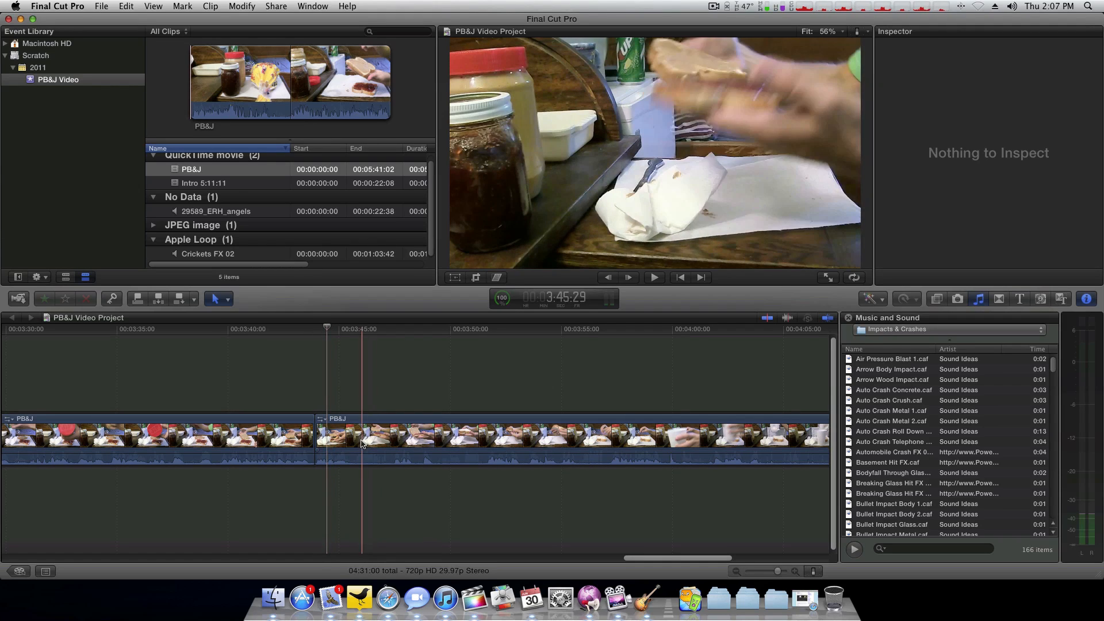
pyautogui.click(431, 438)
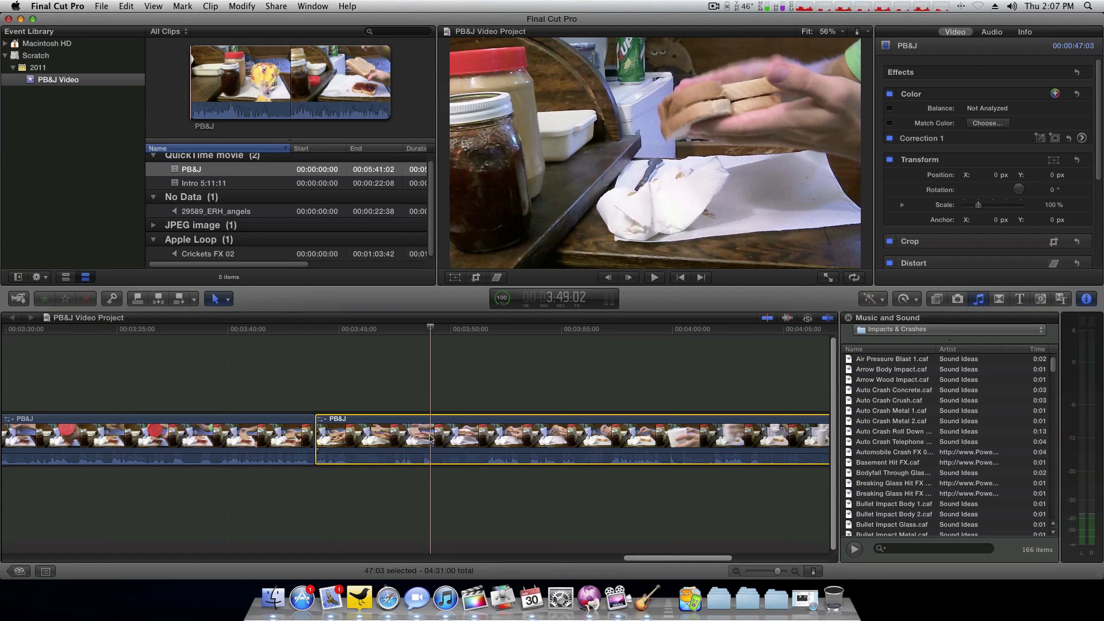
pyautogui.hotkey('ctrl', 'Right')
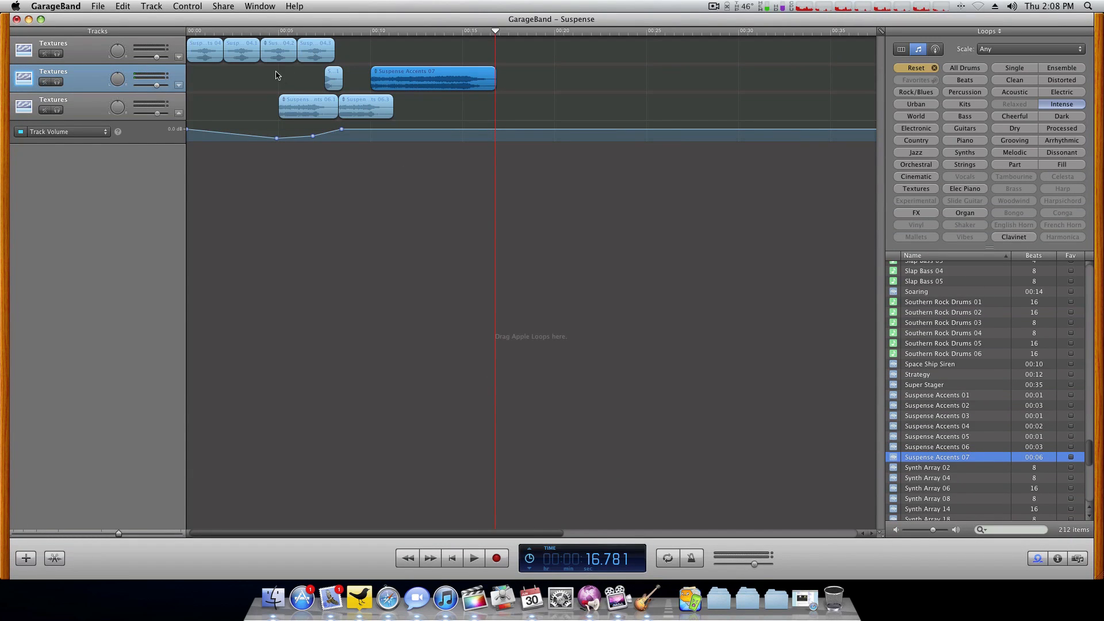
# Step: Delete the first three regions on the first track and the first on the third, and shift all remaining regions to the song's start
pyautogui.moveTo(260, 75); pyautogui.dragTo(219, 62)
pyautogui.moveTo(320, 168); pyautogui.dragTo(193, 37)
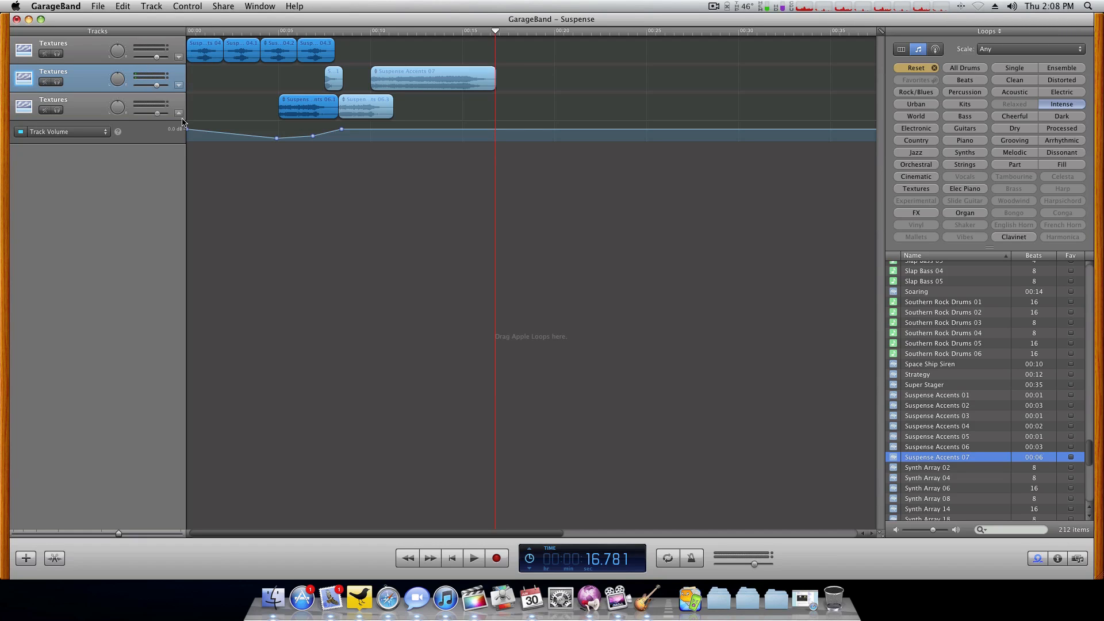
pyautogui.click(322, 58)
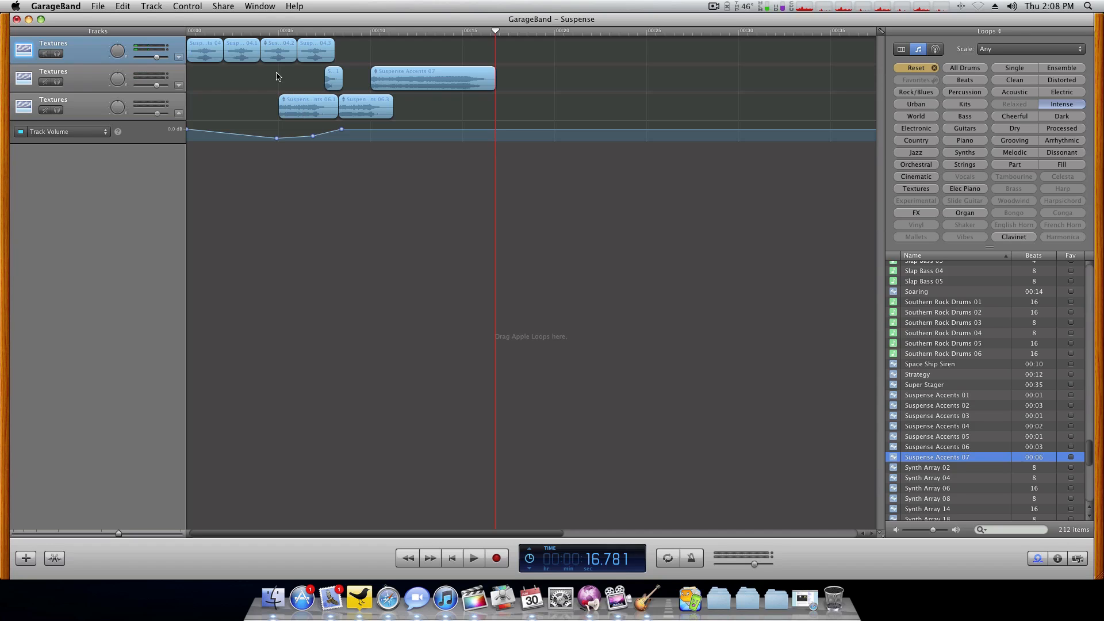
pyautogui.click(297, 113)
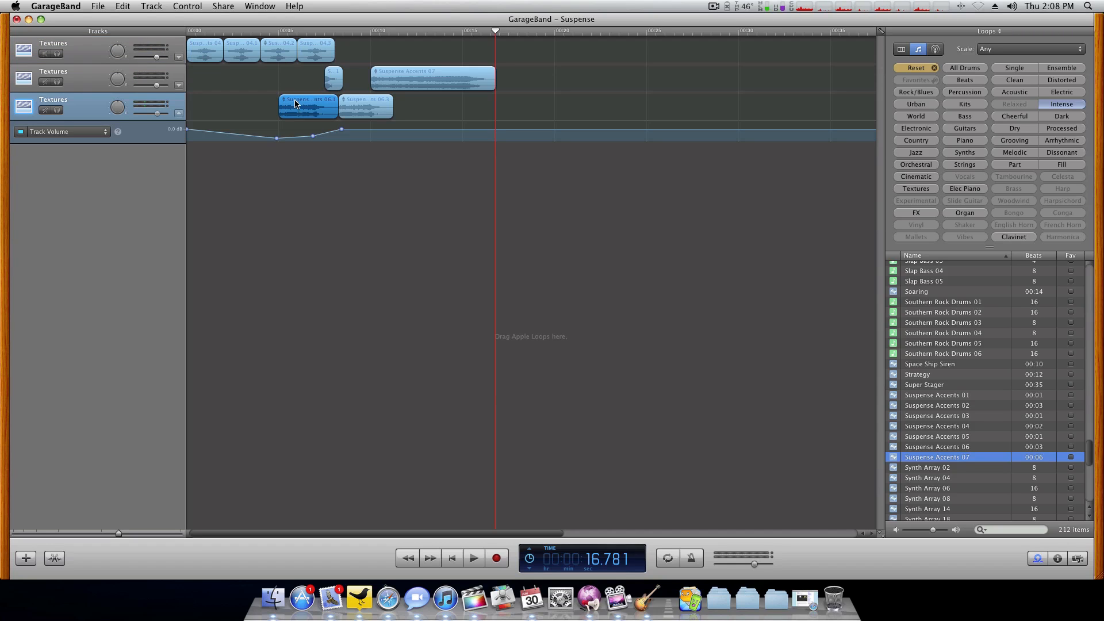
pyautogui.press('Delete')
pyautogui.moveTo(283, 79); pyautogui.dragTo(192, 39)
pyautogui.press('Delete')
pyautogui.moveTo(447, 182); pyautogui.dragTo(199, 53)
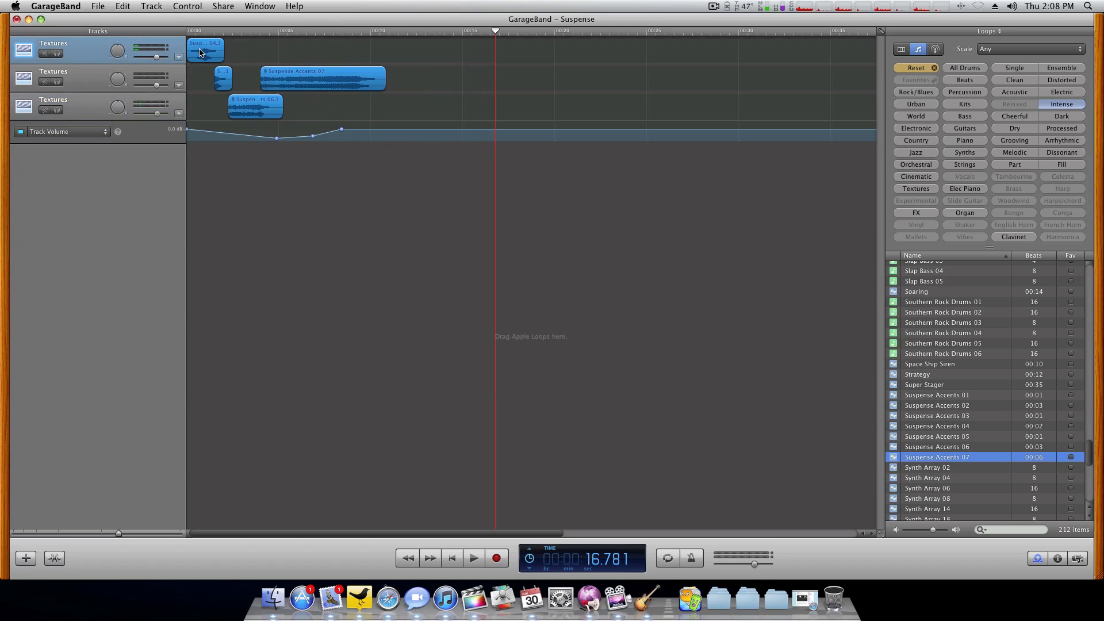
# Step: Remove the low point from the third track's volume curve and hide the track's automation
pyautogui.click(277, 140)
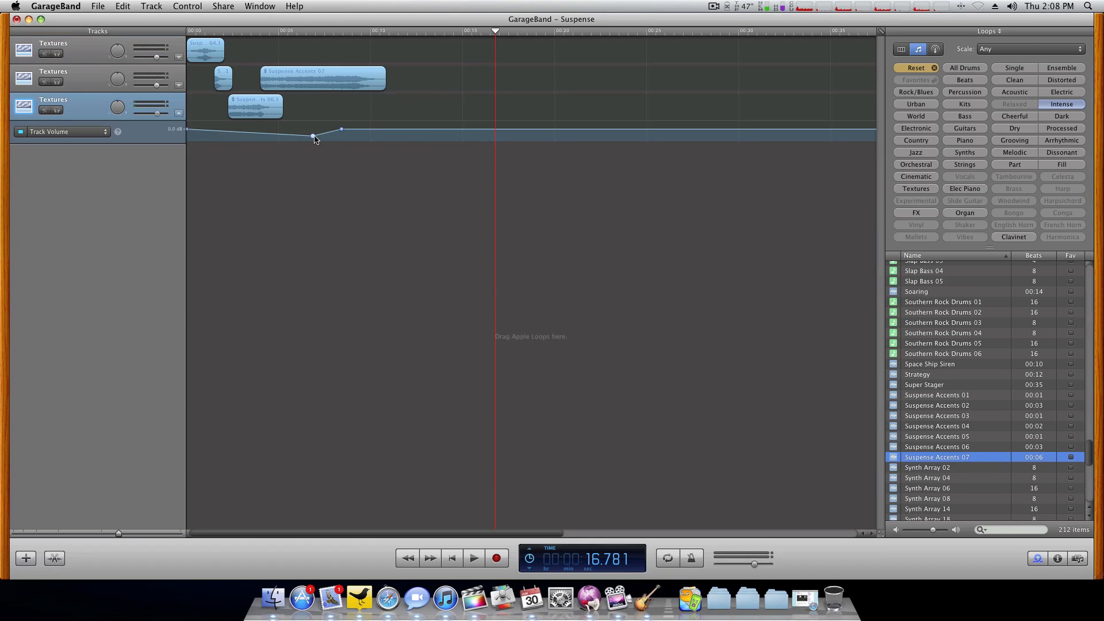
pyautogui.click(179, 114)
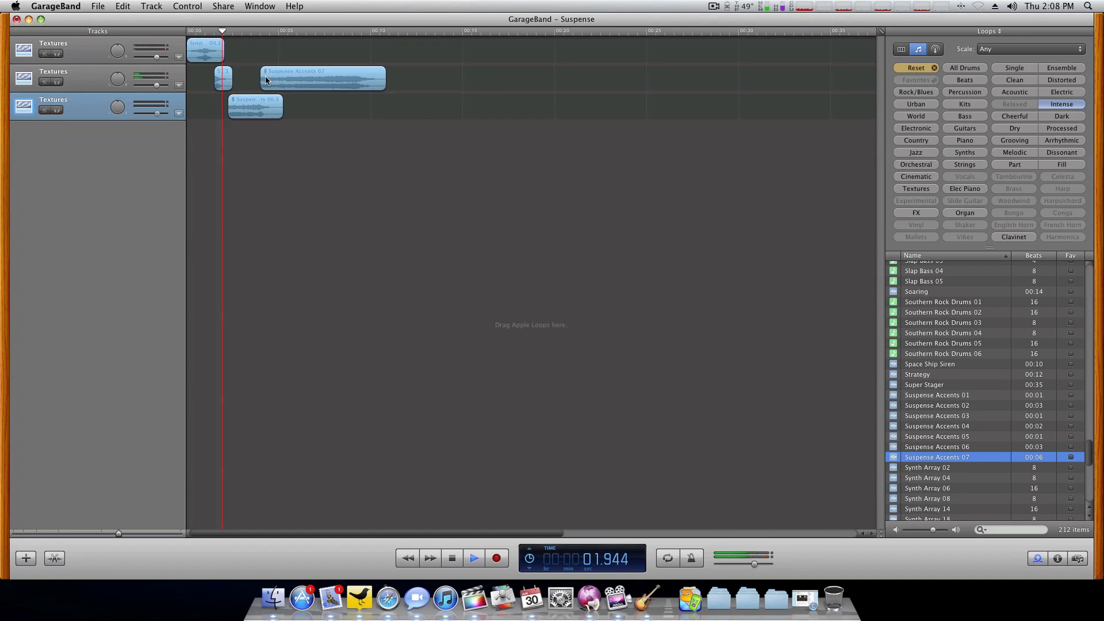
# Step: Delete the short middle-track region and shift the two following regions back to the first region's end, checking the result by playback
pyautogui.click(226, 84)
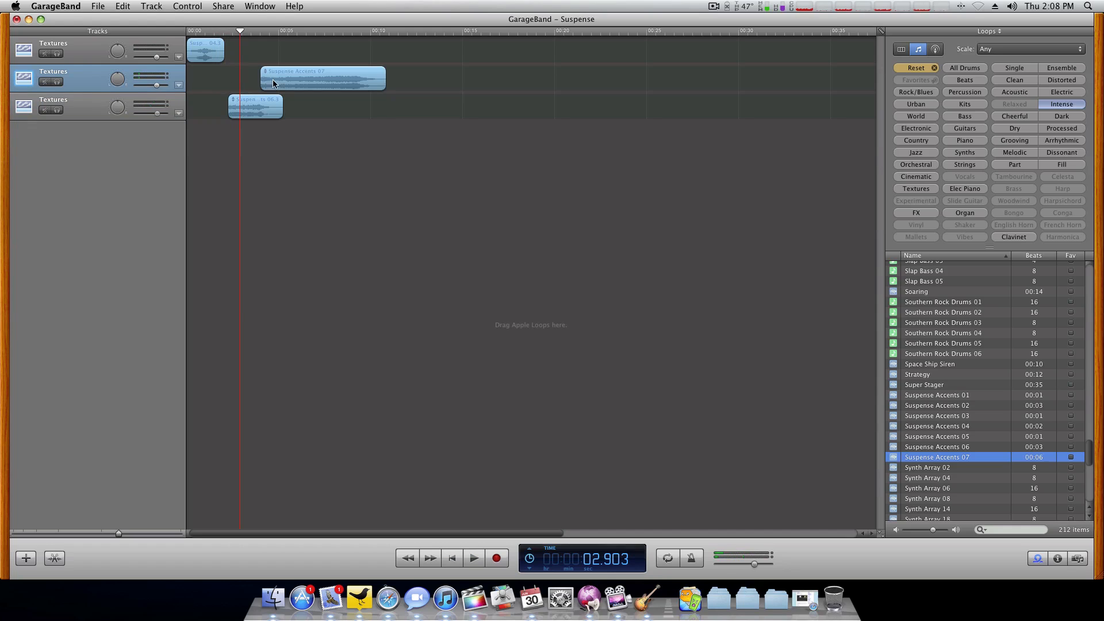
pyautogui.moveTo(273, 83); pyautogui.dragTo(234, 112)
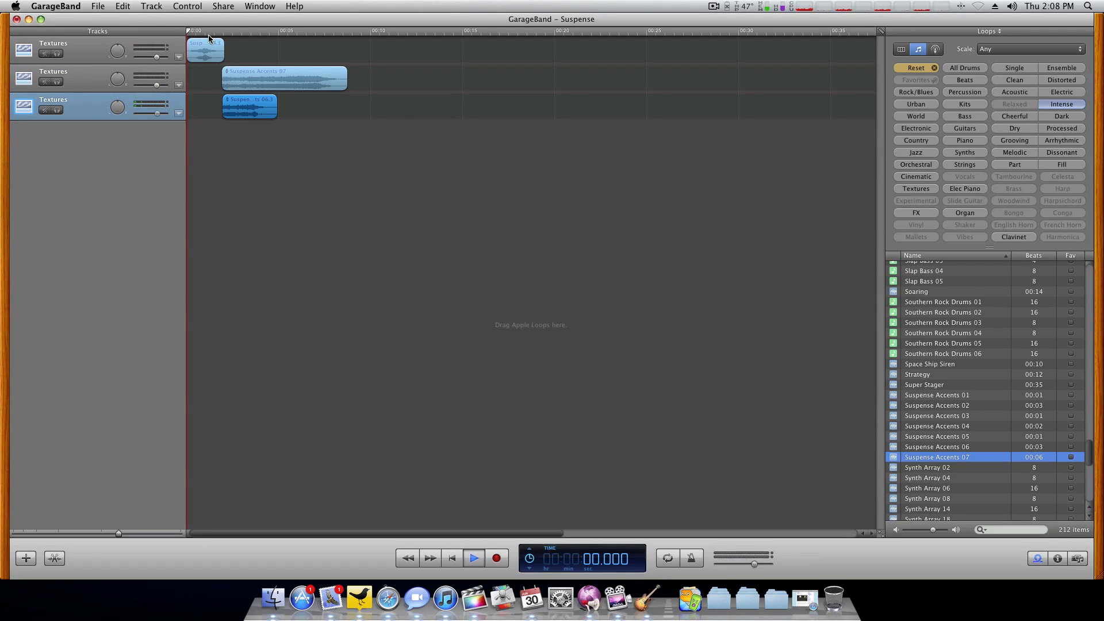
pyautogui.press('space')
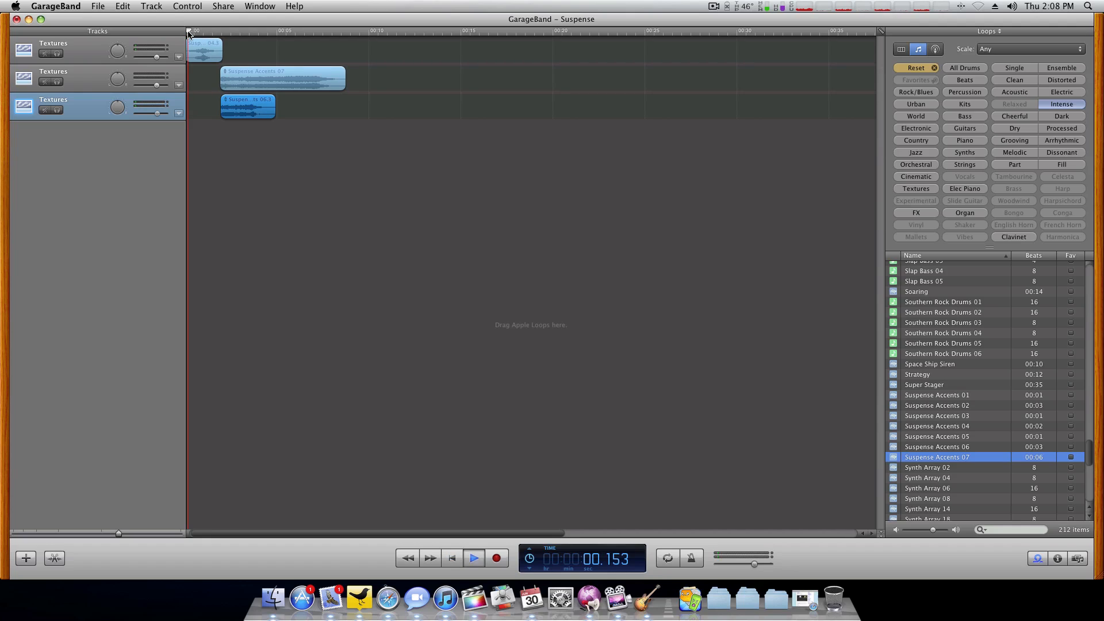
pyautogui.press('space')
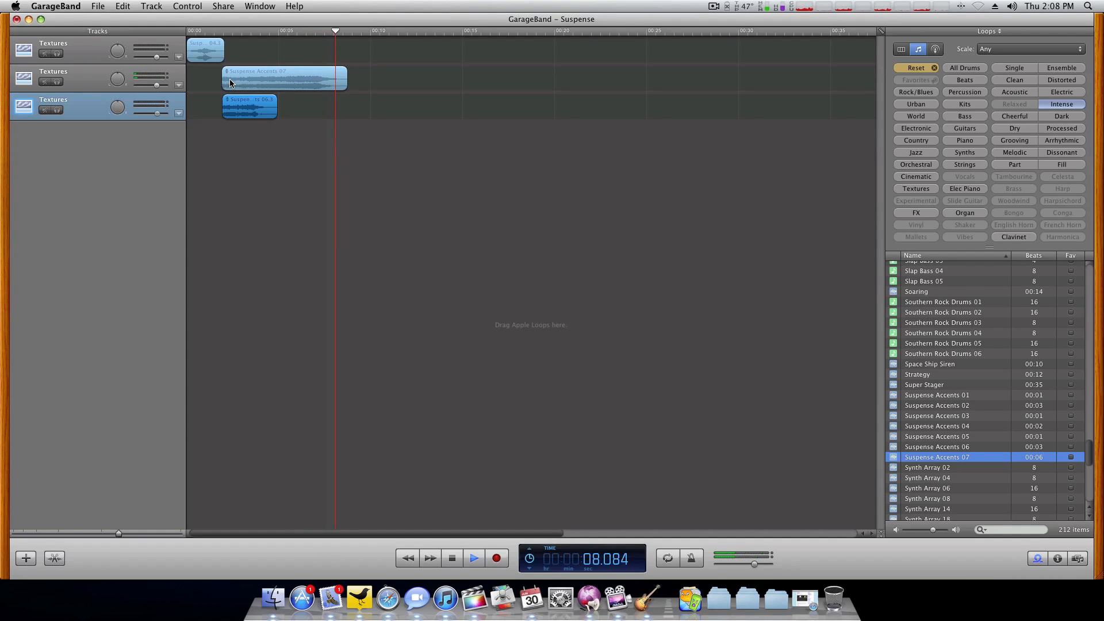
pyautogui.press('space')
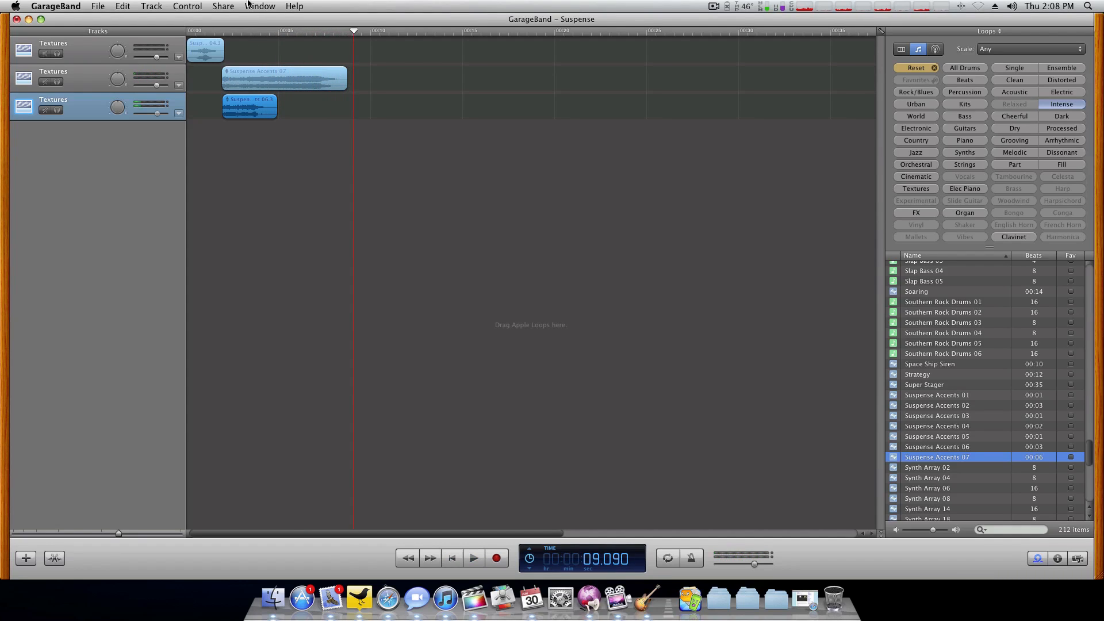
# Step: Export the song to disk, compressed with the MP3 Encoder at High Quality
pyautogui.click(223, 6)
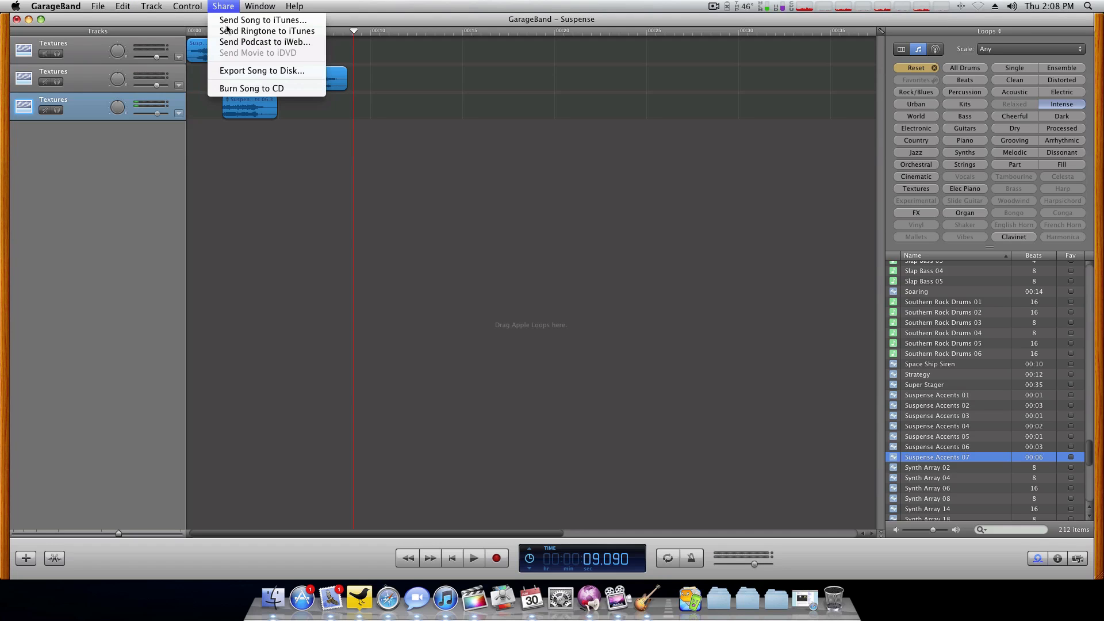
pyautogui.click(255, 73)
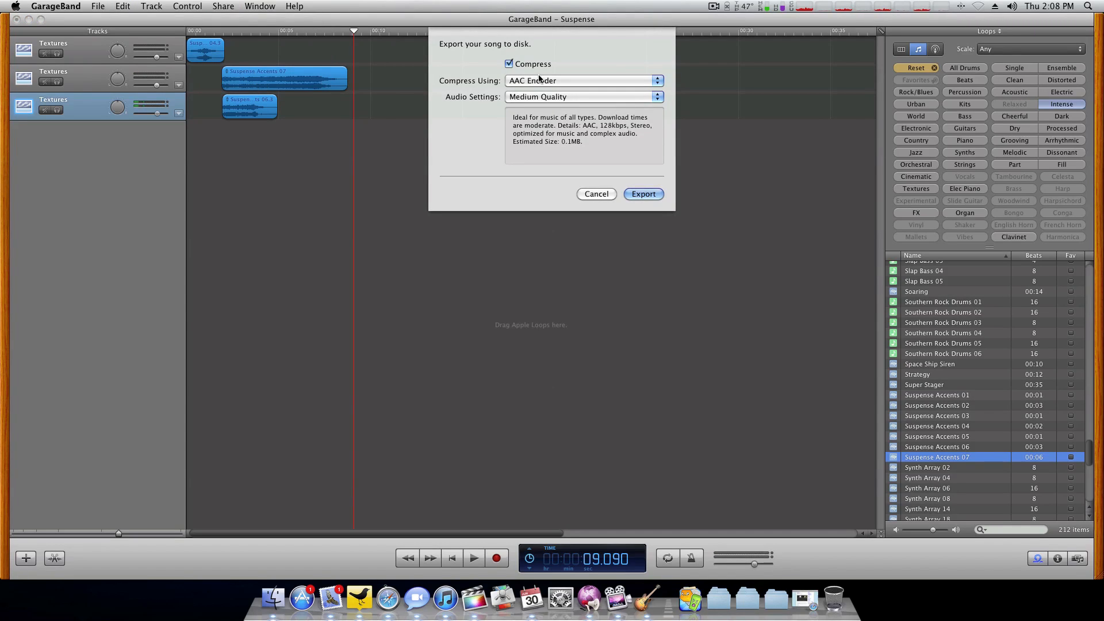
pyautogui.click(540, 84)
pyautogui.click(542, 93)
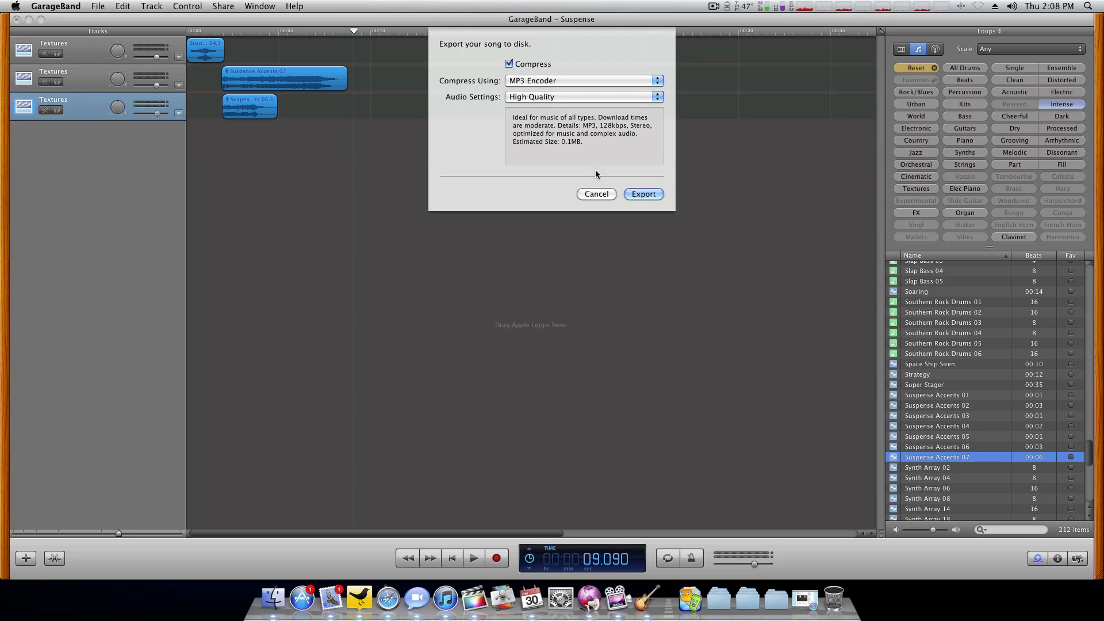
pyautogui.click(643, 194)
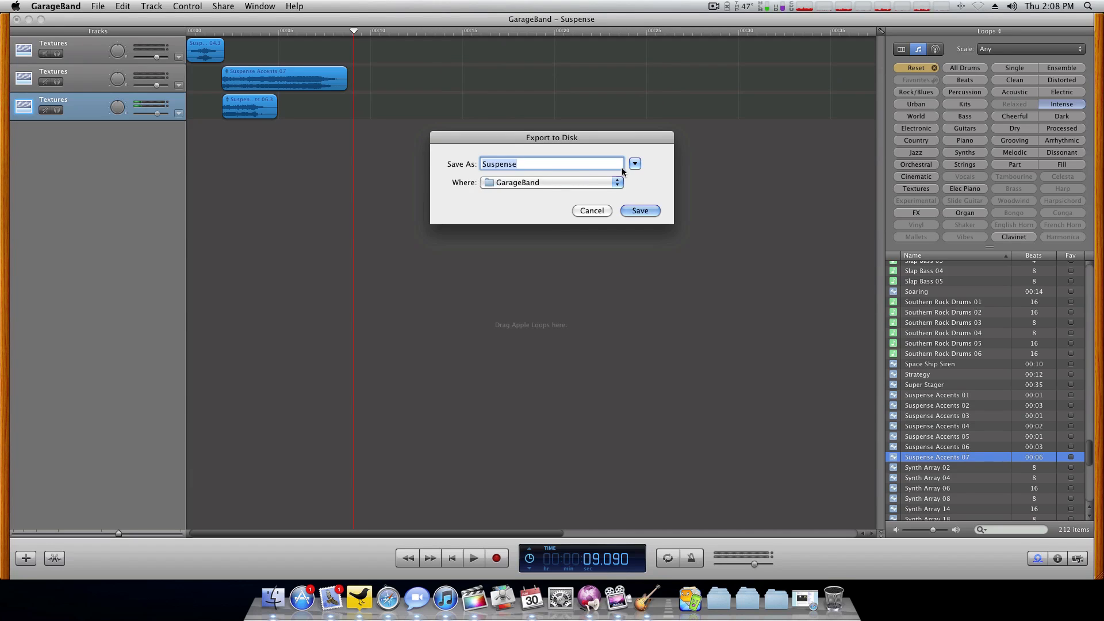
# Step: Save the export as Suspense in Backup > Videos > My content > Raw Video Content > PB&J
pyautogui.click(635, 163)
pyautogui.click(435, 232)
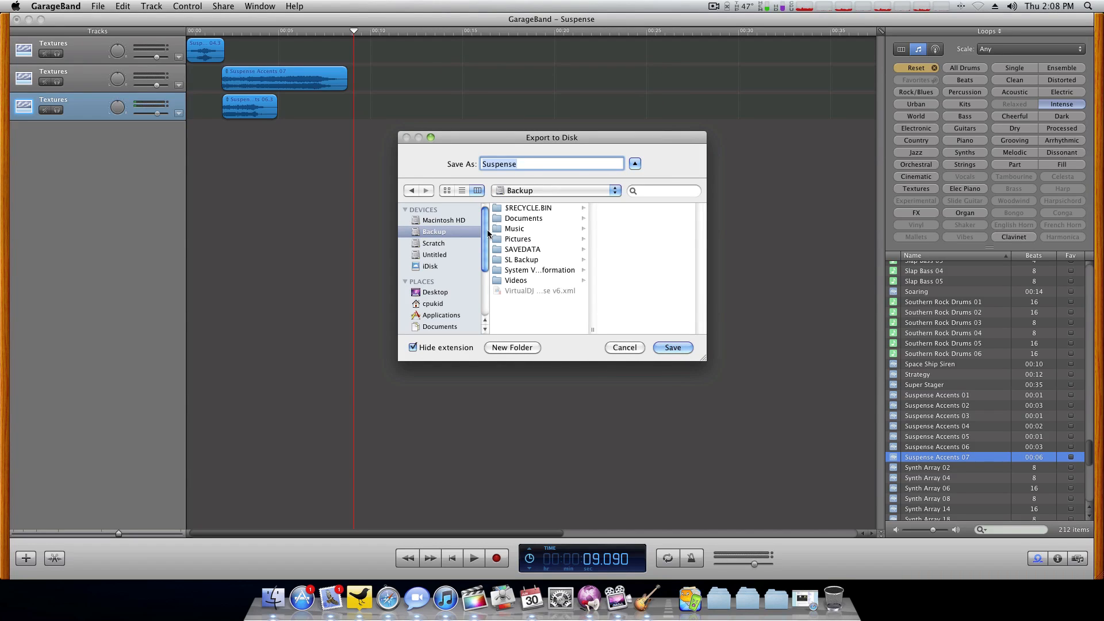
pyautogui.click(517, 282)
pyautogui.click(631, 229)
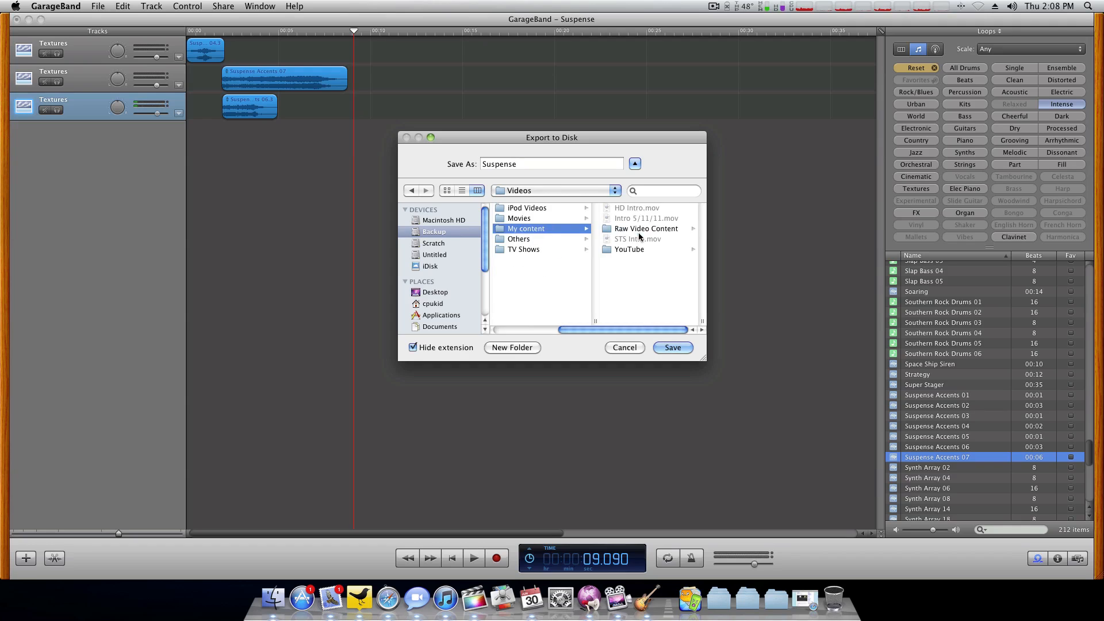
pyautogui.click(635, 229)
pyautogui.press('p')
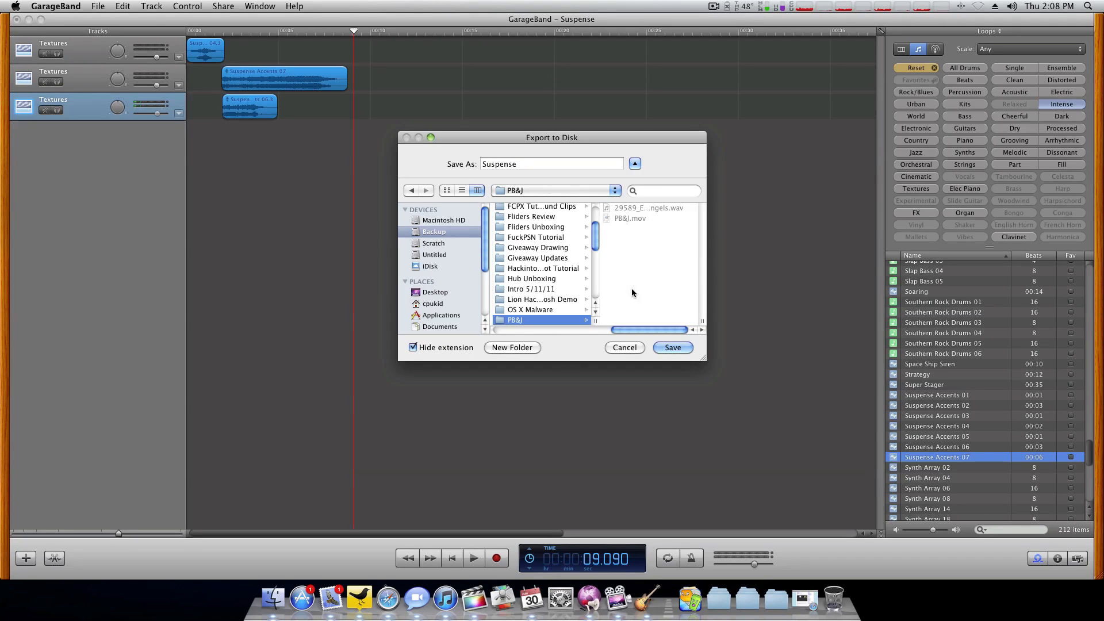
pyautogui.click(671, 347)
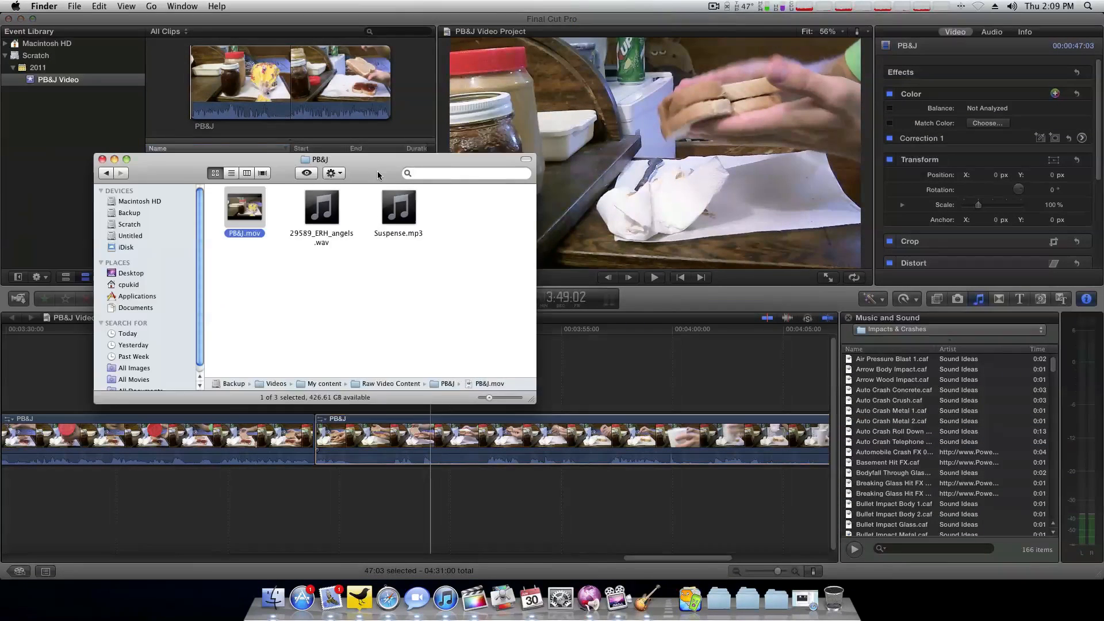
# Step: Import Suspense.mp3 from the PB&J folder in Finder into the PB&J Video event in Final Cut Pro
pyautogui.moveTo(377, 171); pyautogui.dragTo(644, 147)
pyautogui.click(433, 221)
pyautogui.moveTo(652, 185); pyautogui.dragTo(63, 81)
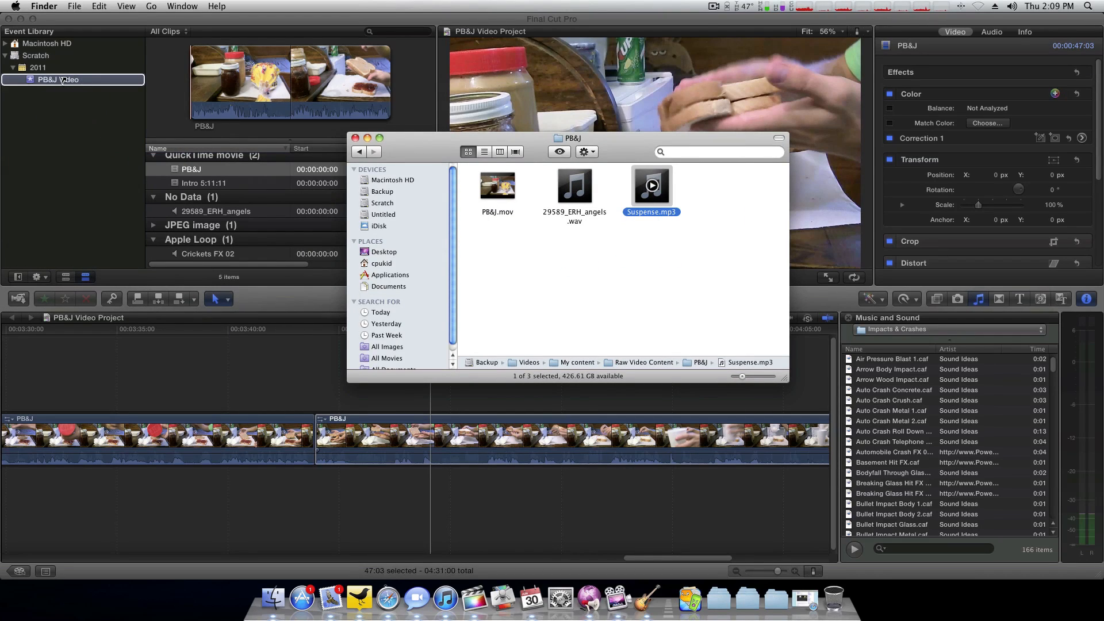
pyautogui.moveTo(411, 147); pyautogui.dragTo(0, 147)
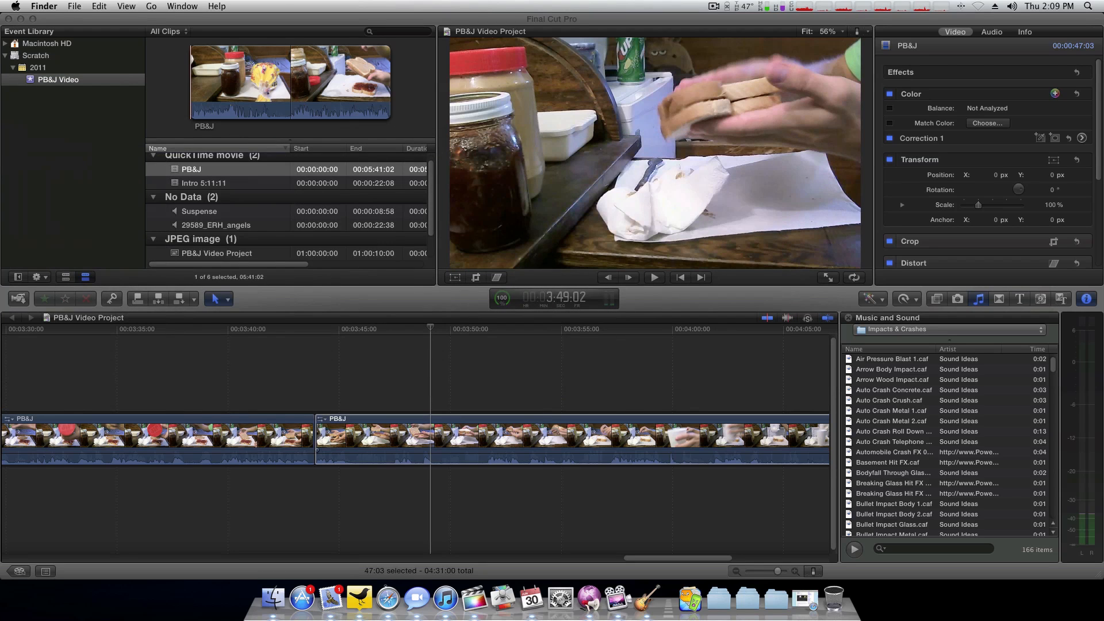
# Step: Attach the Suspense audio beneath the start of the second PB&J clip, lower its volume to about -8 dB and play it back
pyautogui.click(196, 216)
pyautogui.moveTo(179, 215); pyautogui.dragTo(321, 489)
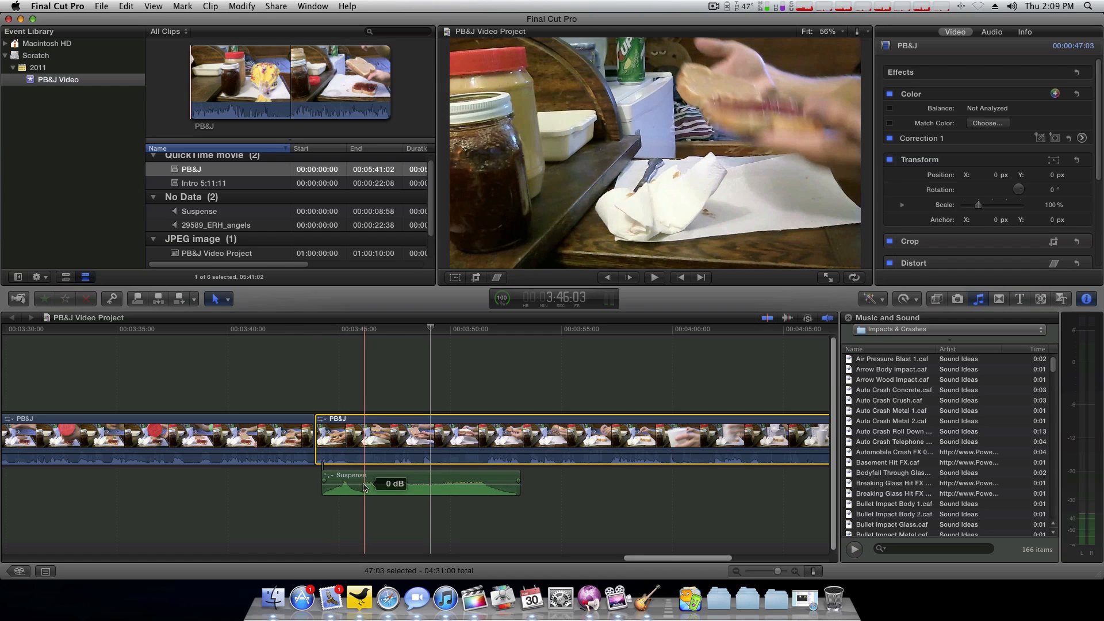
pyautogui.moveTo(361, 485); pyautogui.dragTo(362, 486)
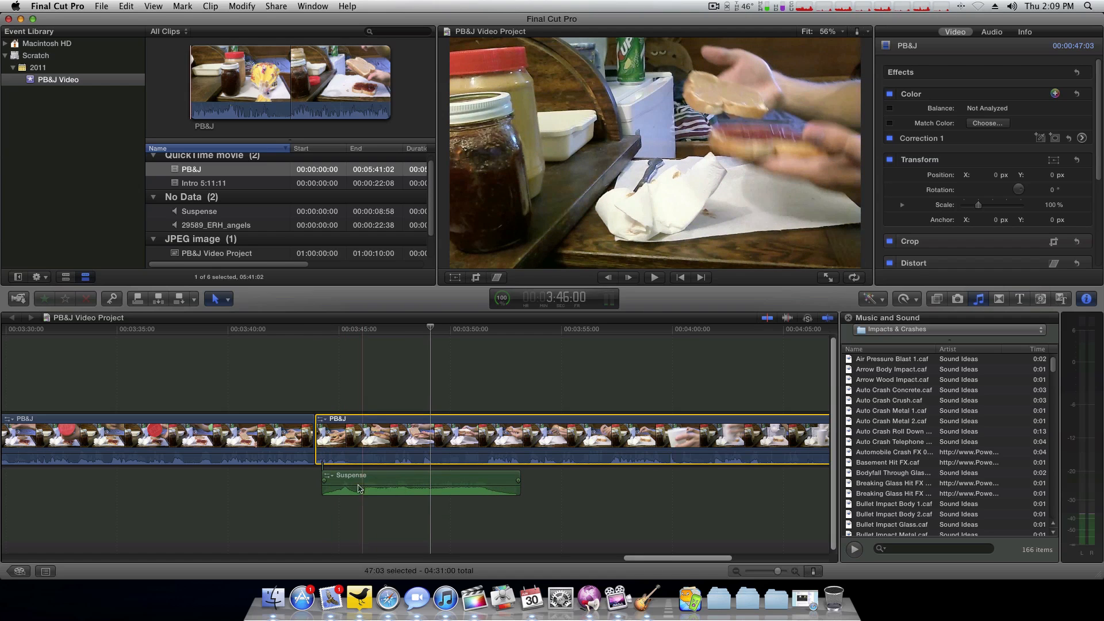
pyautogui.press('space')
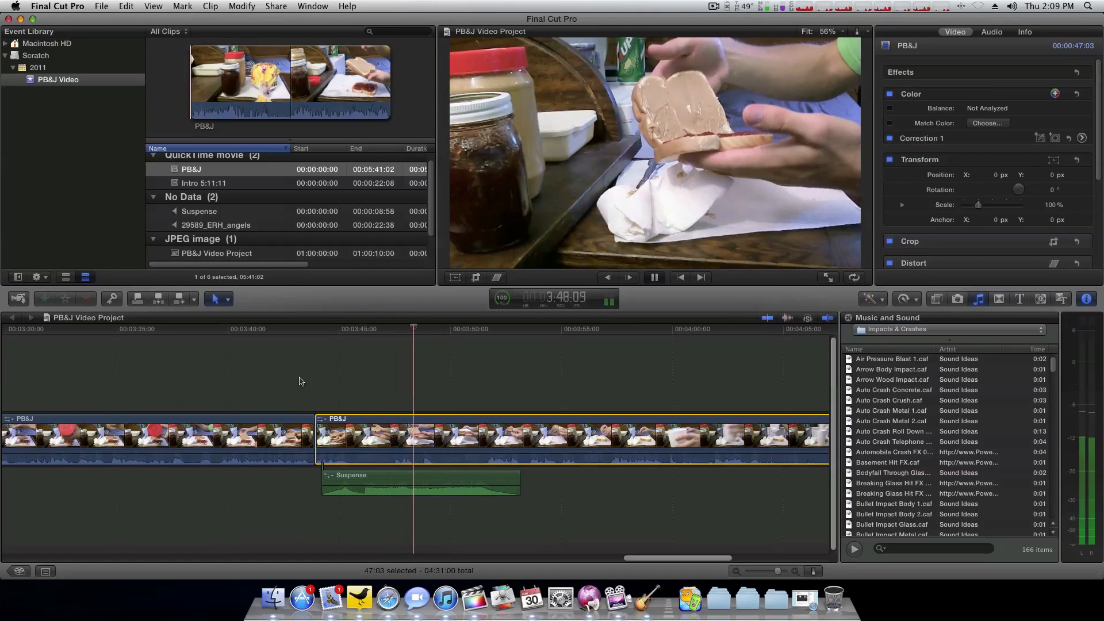
pyautogui.press('space')
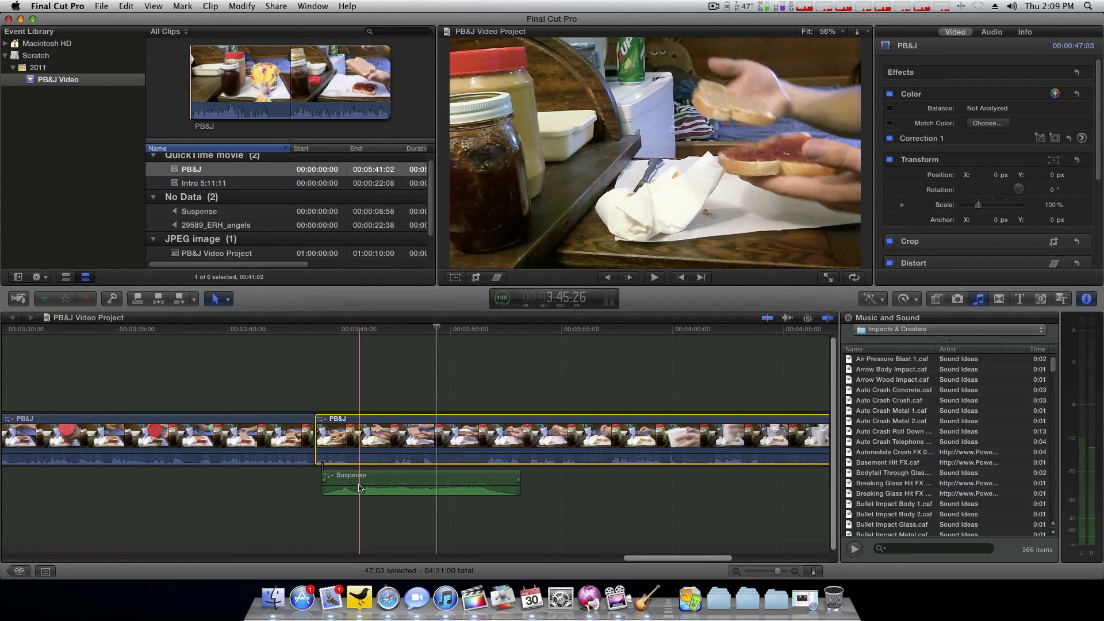
# Step: Trim off the Suspense clip's opening up to 3:45:26 and align the rest with the start of the second PB&J clip
pyautogui.click(361, 489)
pyautogui.press('a')
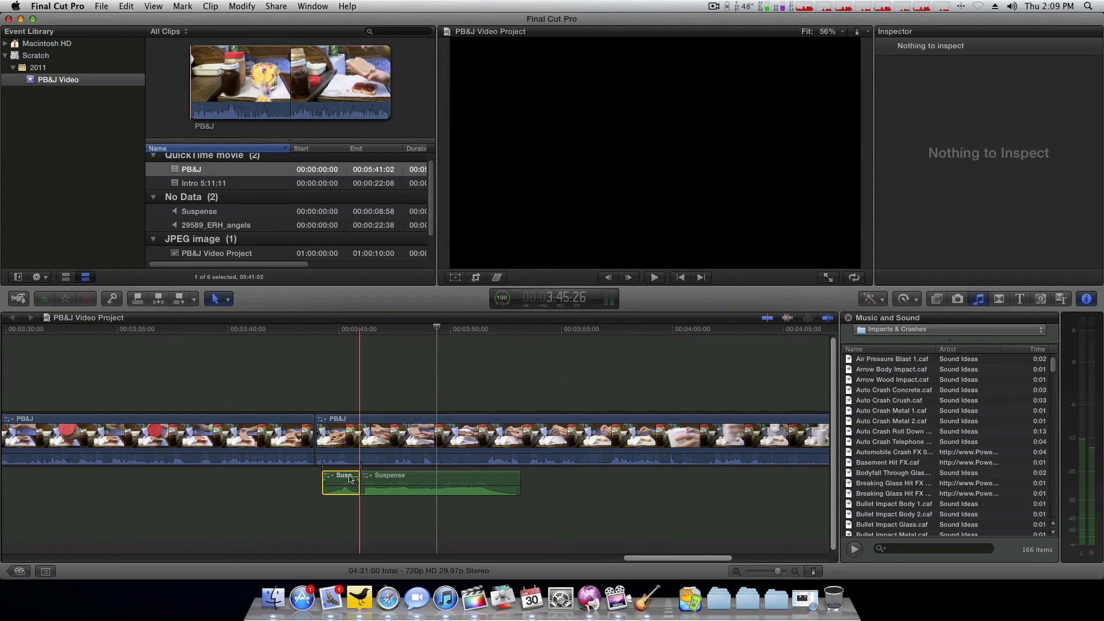
pyautogui.click(349, 478)
pyautogui.press('Delete')
pyautogui.moveTo(403, 480); pyautogui.dragTo(354, 480)
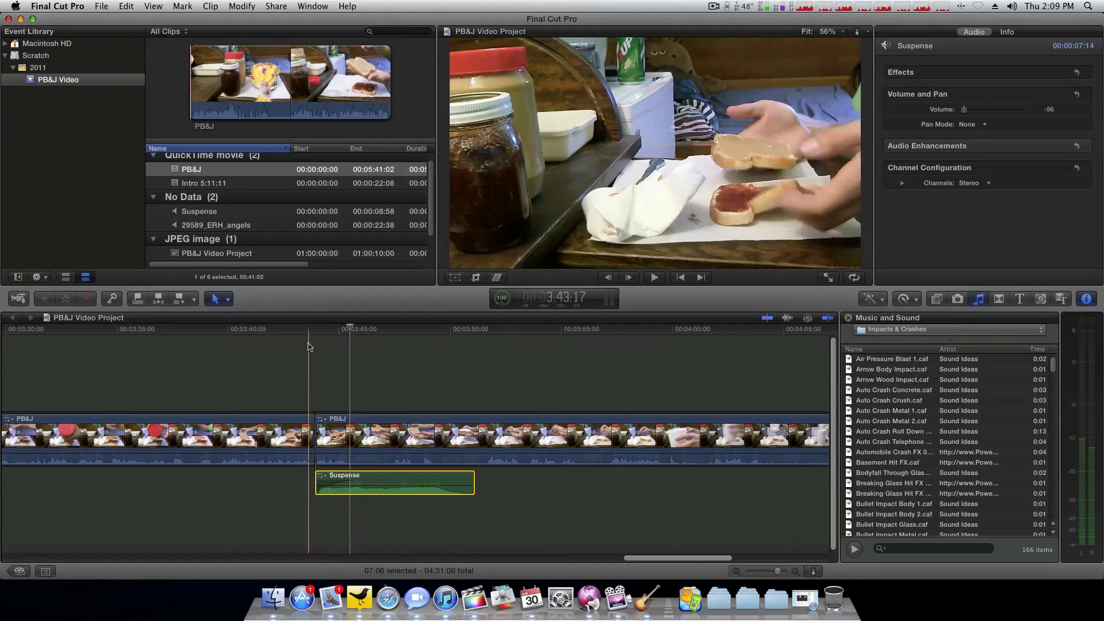
pyautogui.press('space')
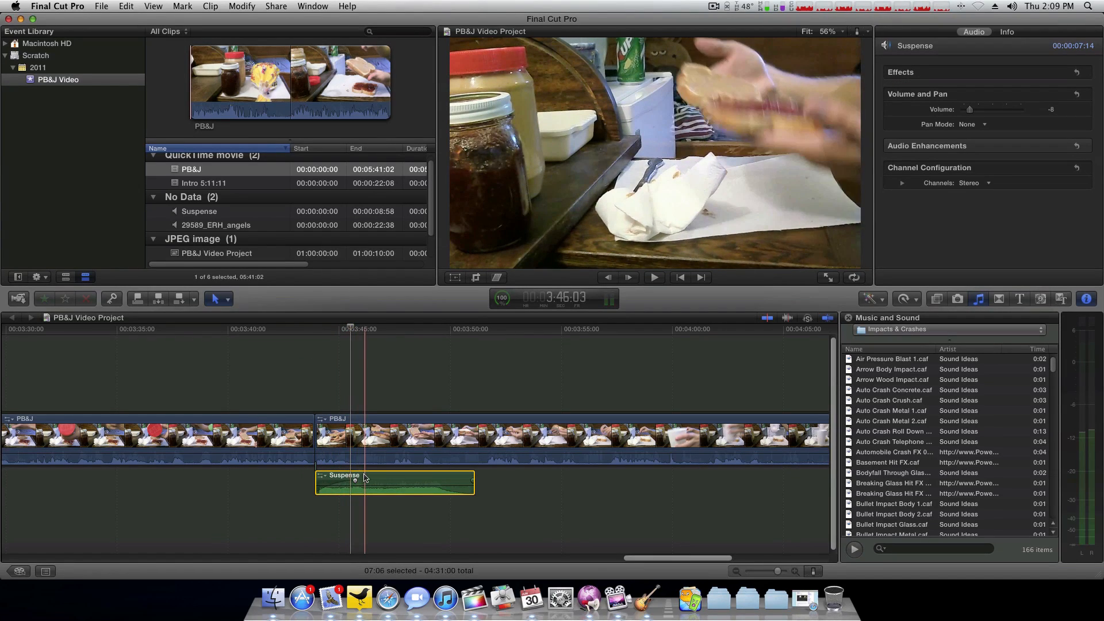
# Step: Move the Suspense clip about one second later in the timeline and play back the section
pyautogui.moveTo(364, 478); pyautogui.dragTo(387, 478)
pyautogui.click(301, 368)
pyautogui.press('space')
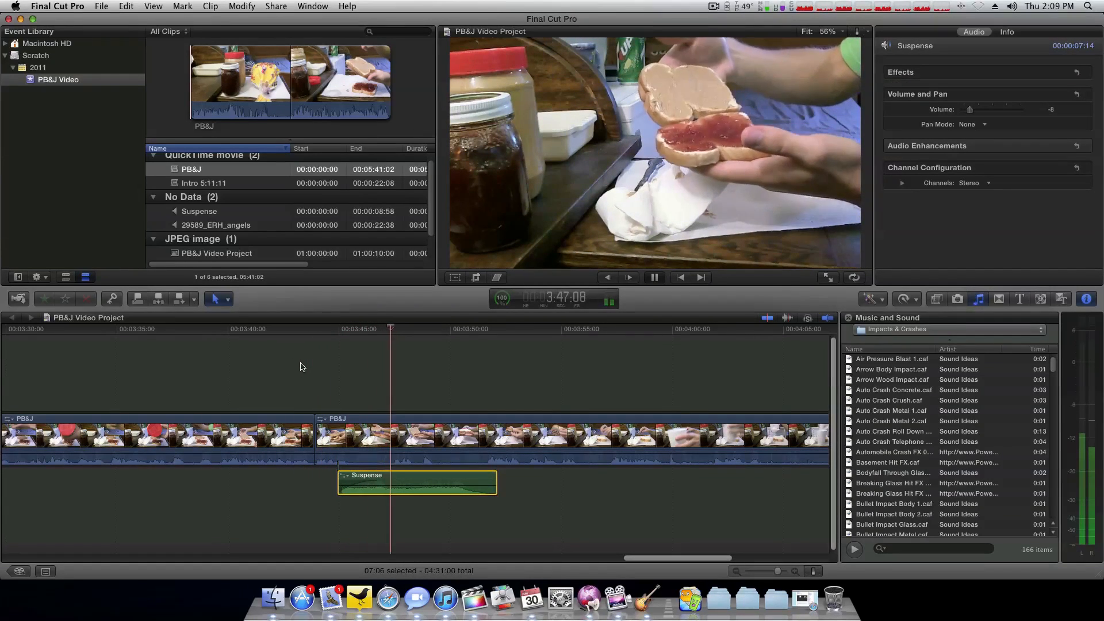
pyautogui.press('space')
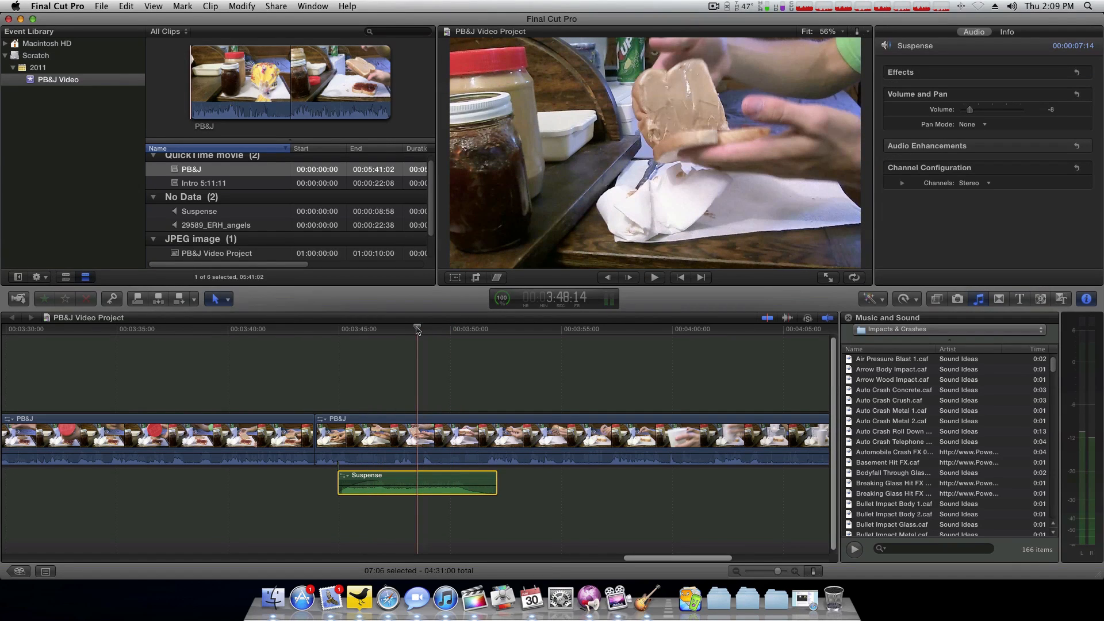
# Step: Split the Suspense clip at 3:48:18 and delete the portion after the cut
pyautogui.press('Right')
pyautogui.press('Right')
pyautogui.press('Right')
pyautogui.press('Right')
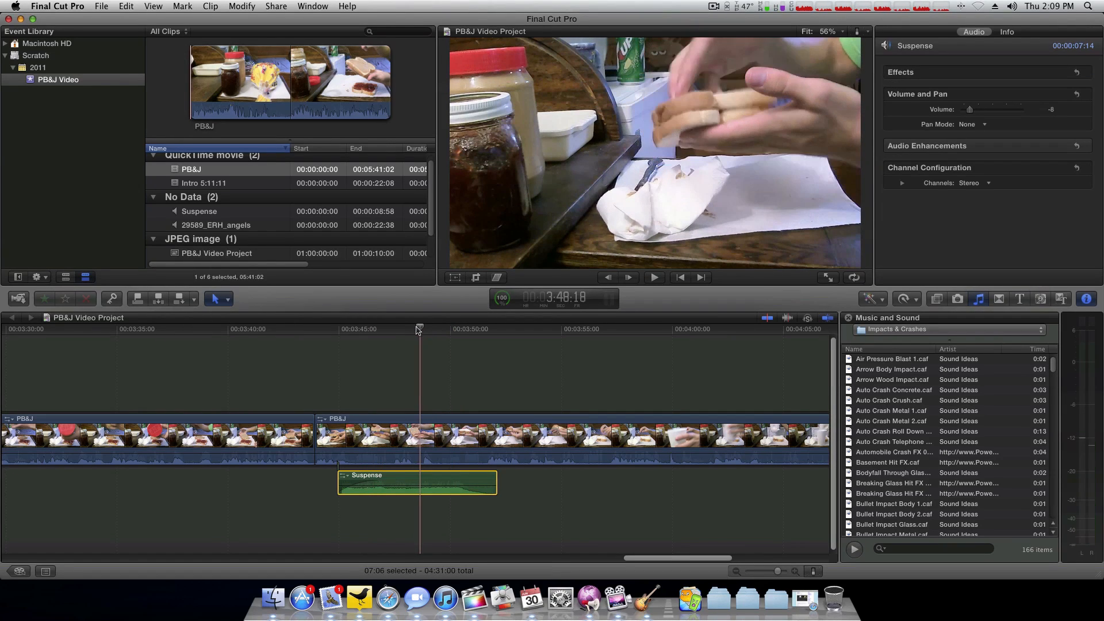
pyautogui.press('super+b')
pyautogui.click(431, 483)
pyautogui.press('Delete')
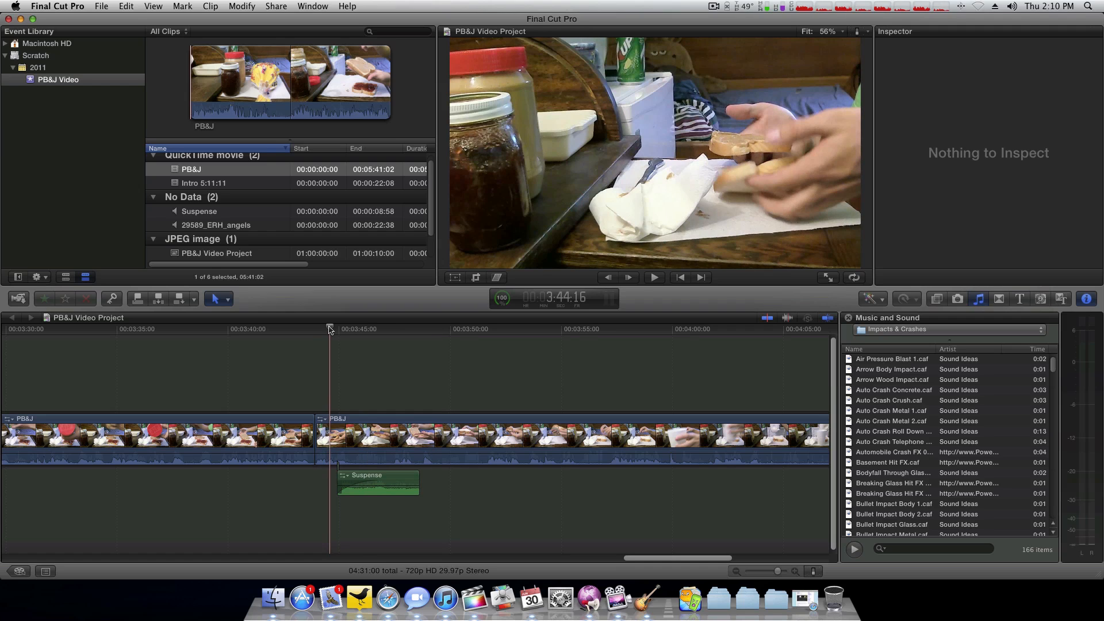
# Step: Play back the project from about 3:44:16 through the shortened Suspense clip to the milk-pouring shot
pyautogui.press('space')
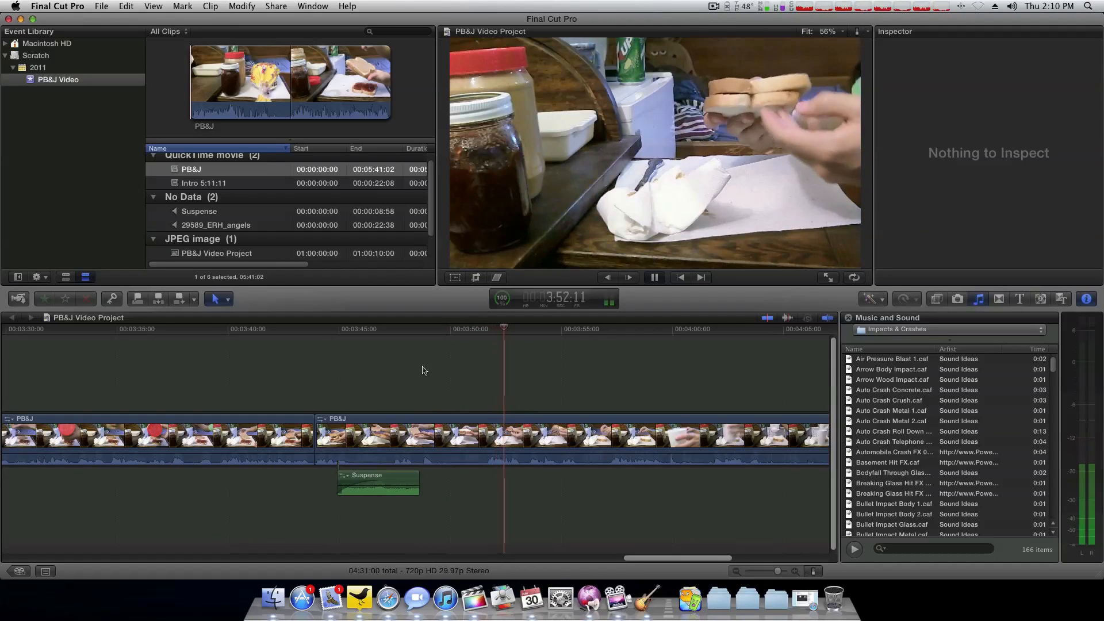
pyautogui.hscroll(10, 426, 372)
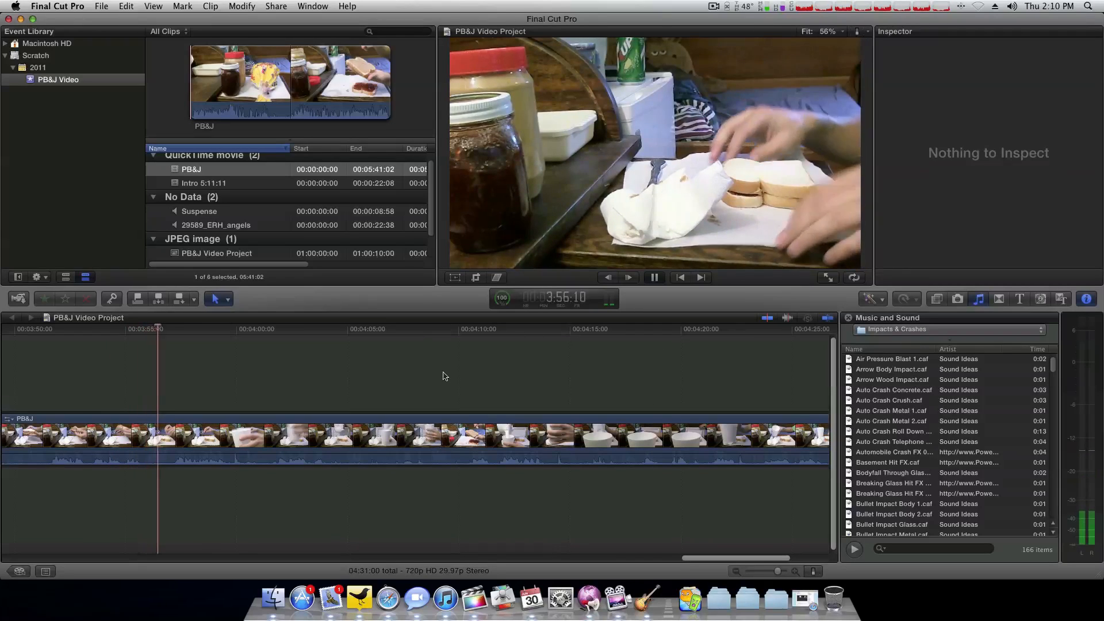
pyautogui.hscroll(5, 443, 375)
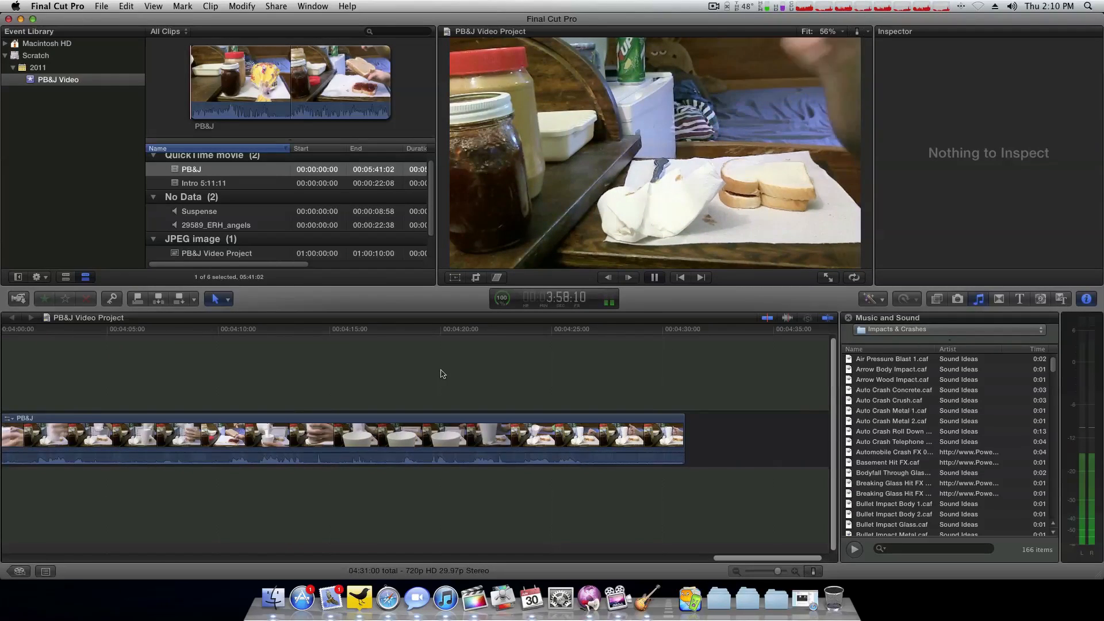
pyautogui.hscroll(-4, 443, 373)
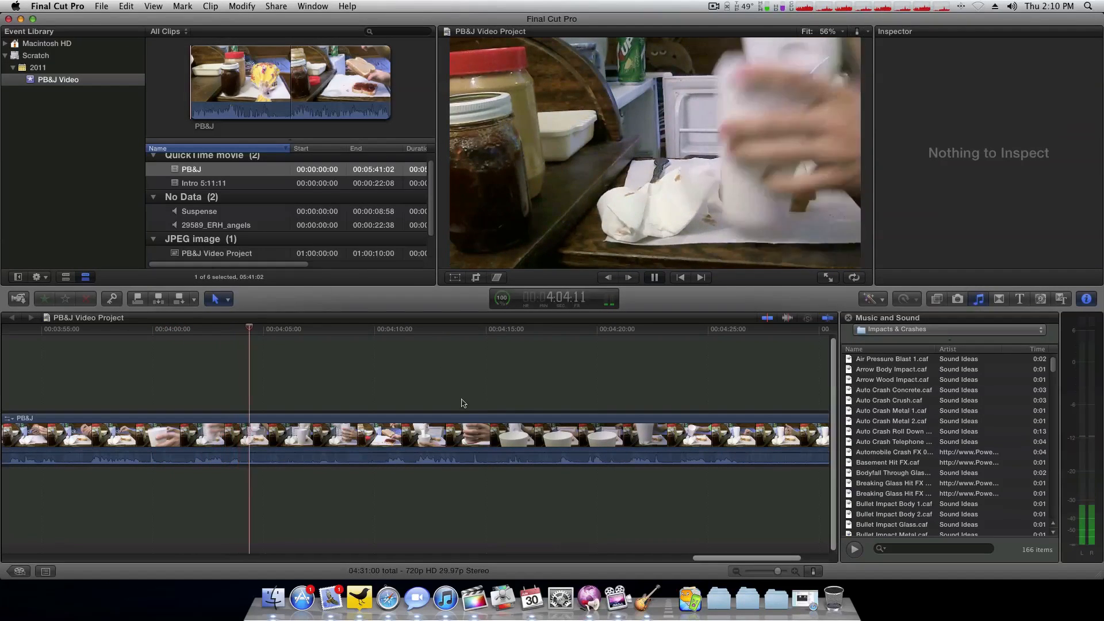
pyautogui.hscroll(3, 463, 402)
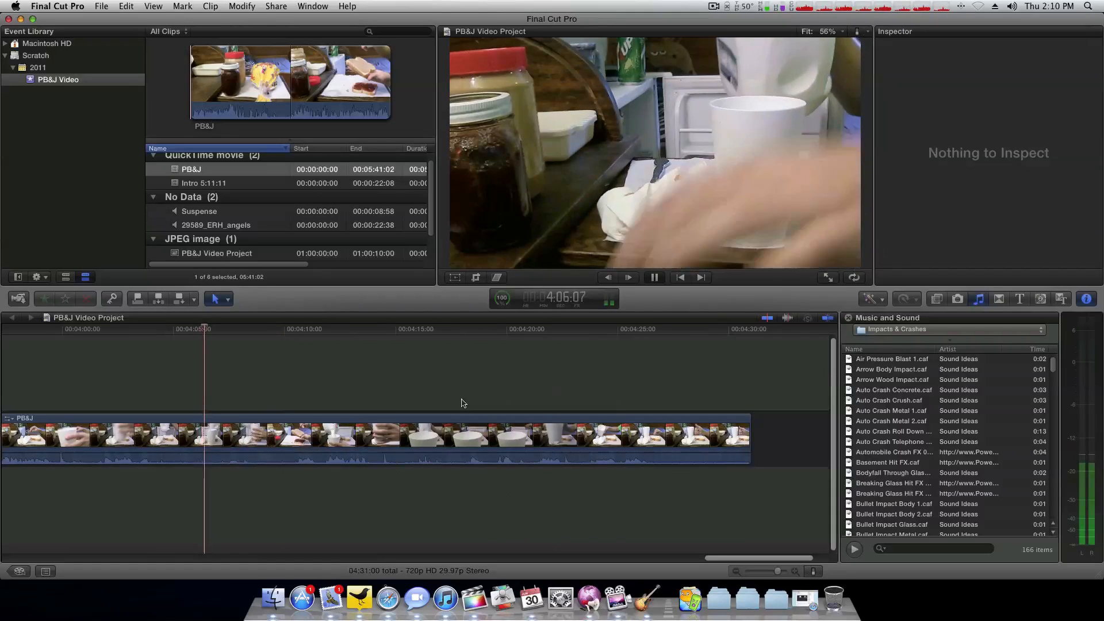
pyautogui.hscroll(3, 463, 402)
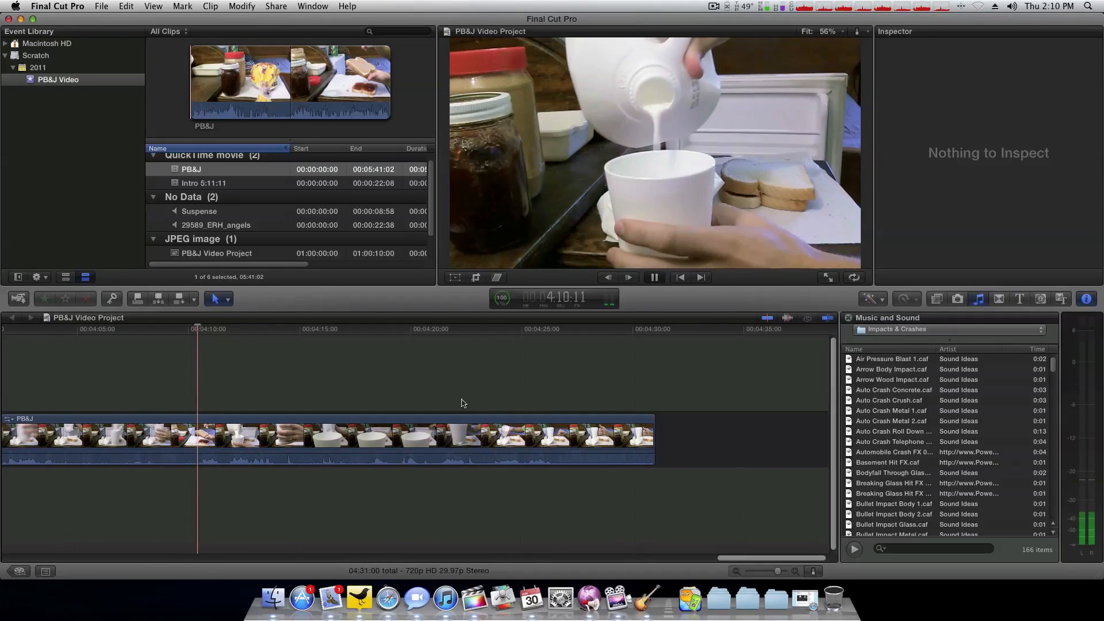
pyautogui.press('space')
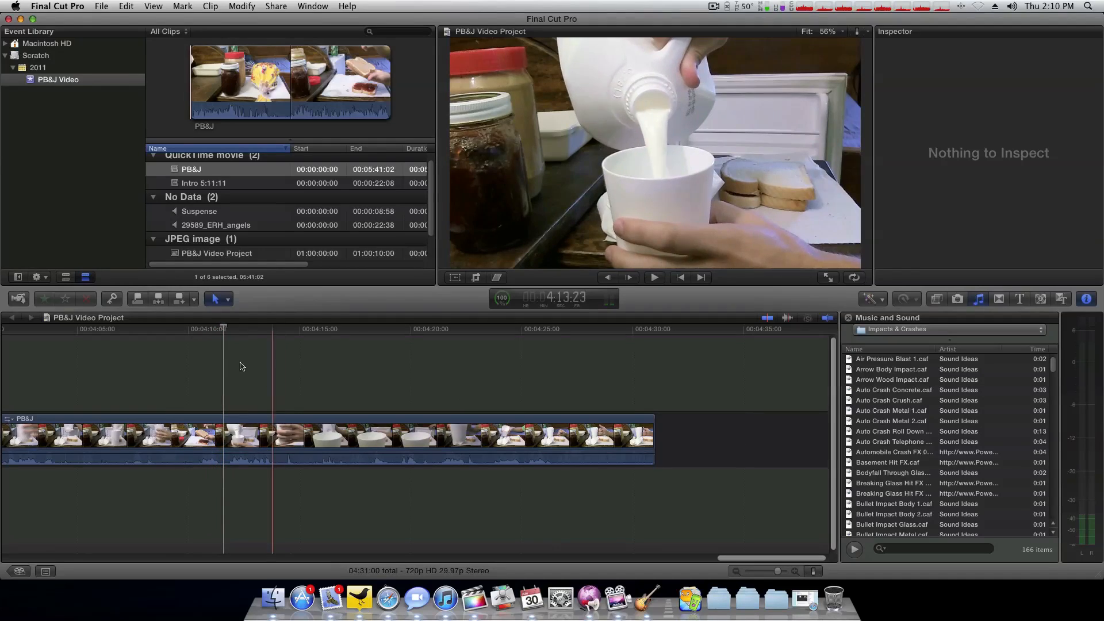
# Step: Isolate the milk-pouring section of the PB&J clip by splitting it at 4:10:06 and about 4:13:09
pyautogui.click(173, 329)
pyautogui.press('space')
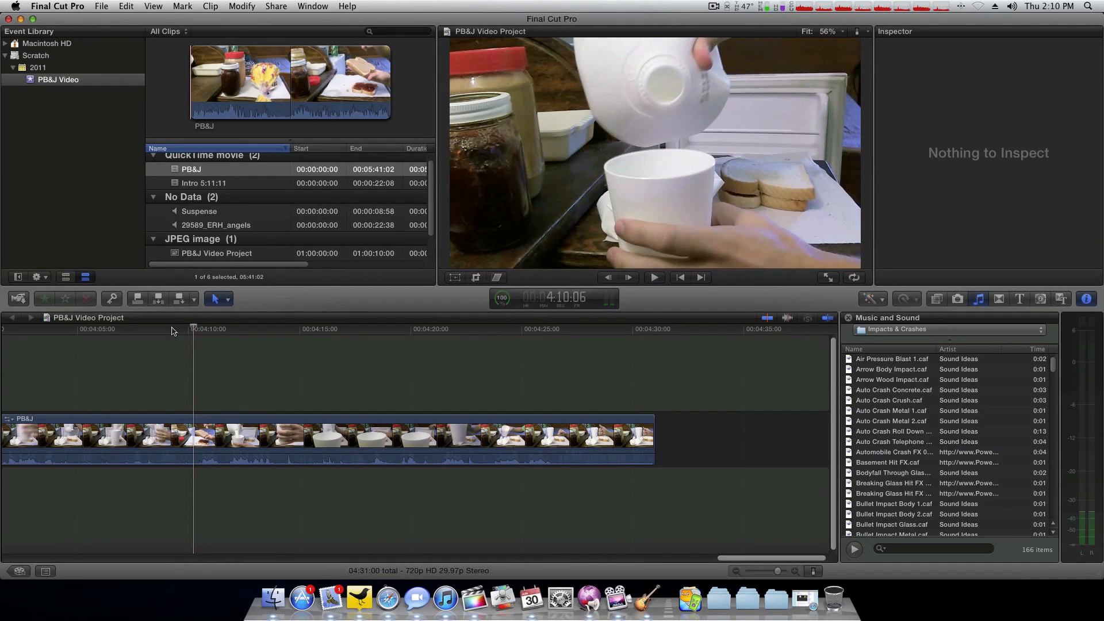
pyautogui.press('m')
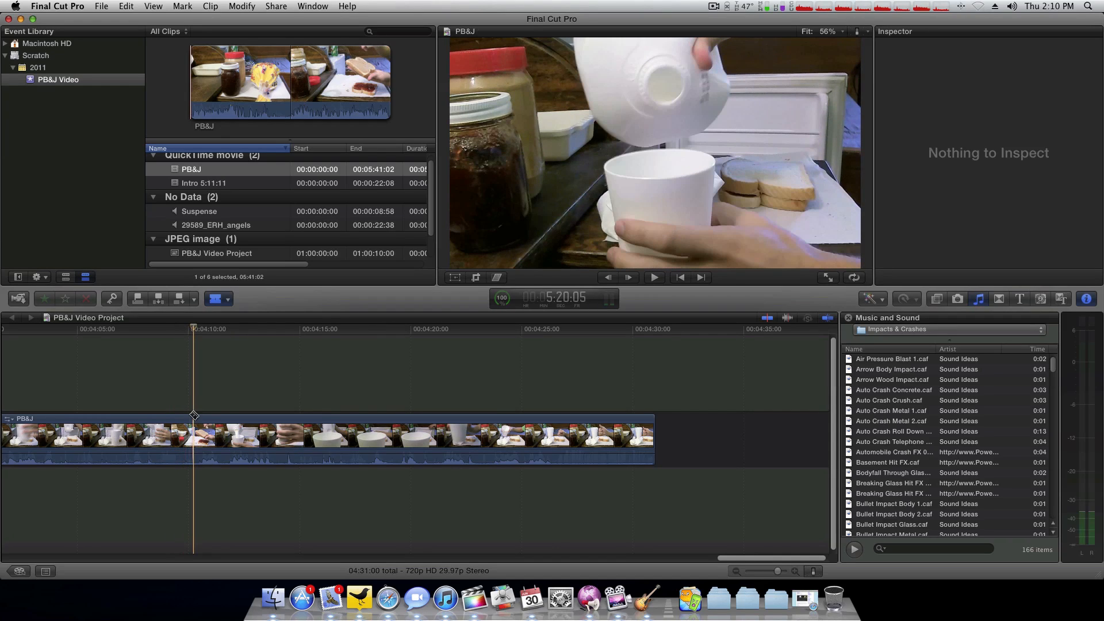
pyautogui.press('a')
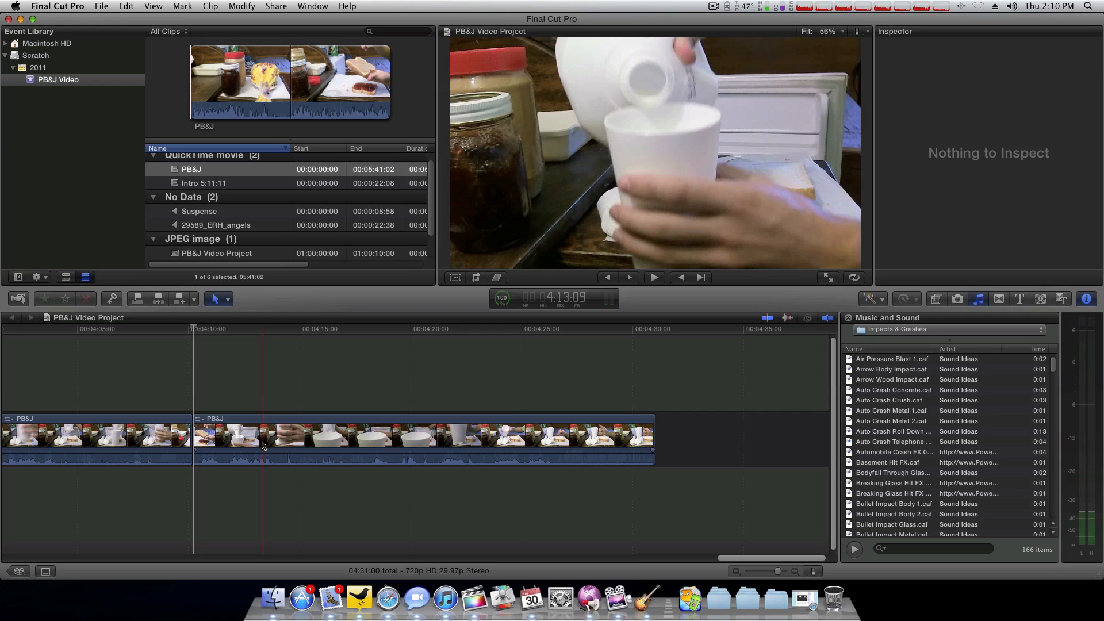
# Step: Slow the isolated milk-pouring clip to 25% speed and play back the result
pyautogui.click(240, 440)
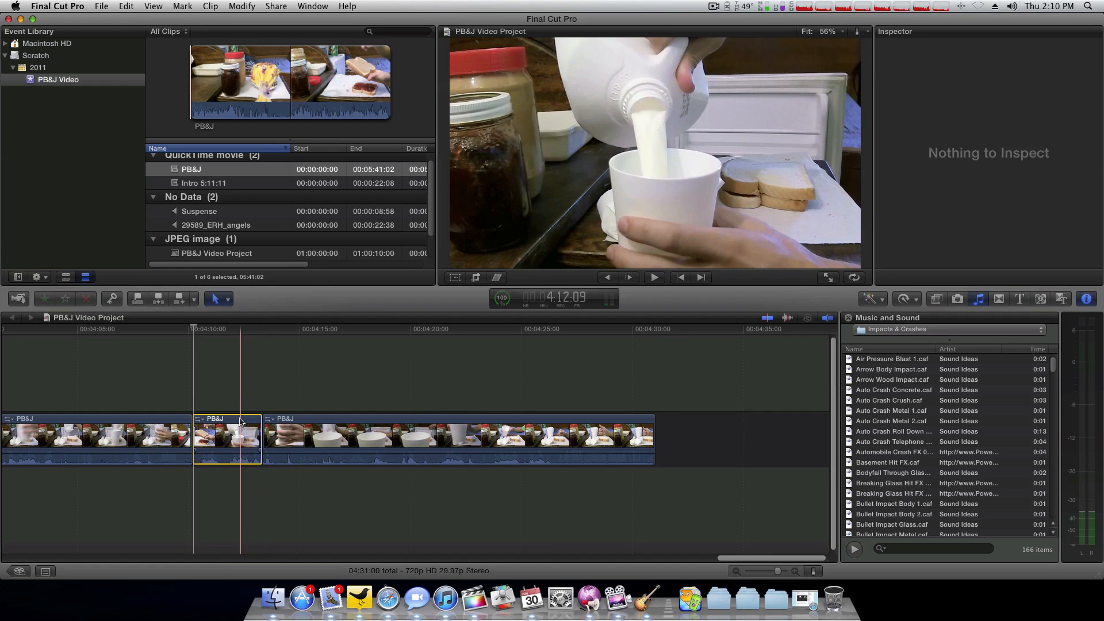
pyautogui.click(905, 298)
pyautogui.moveTo(922, 318)
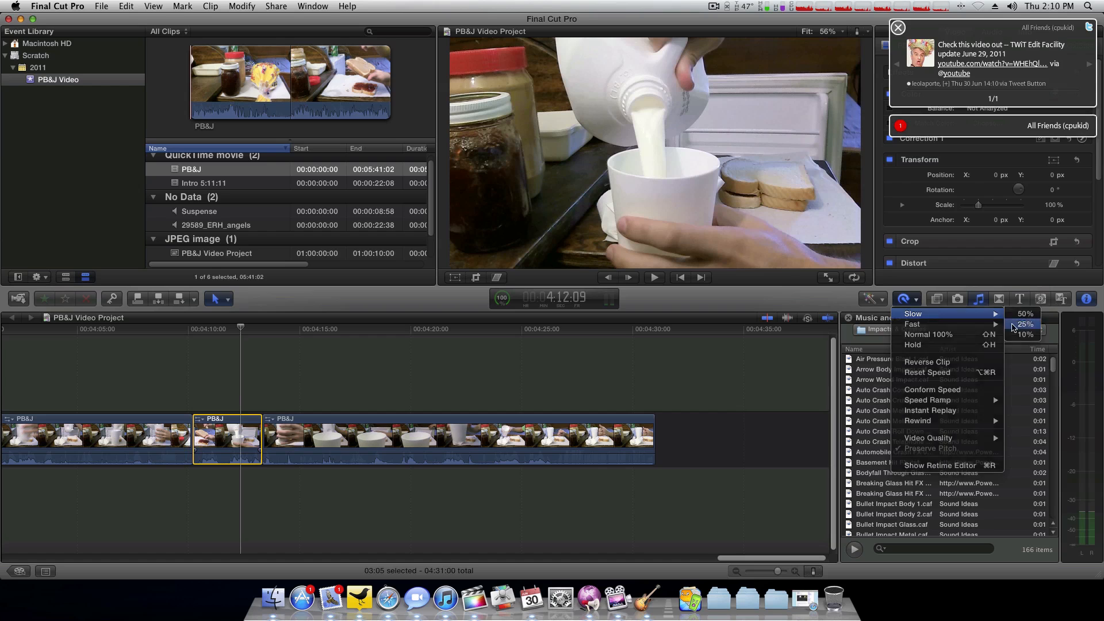
pyautogui.click(1013, 324)
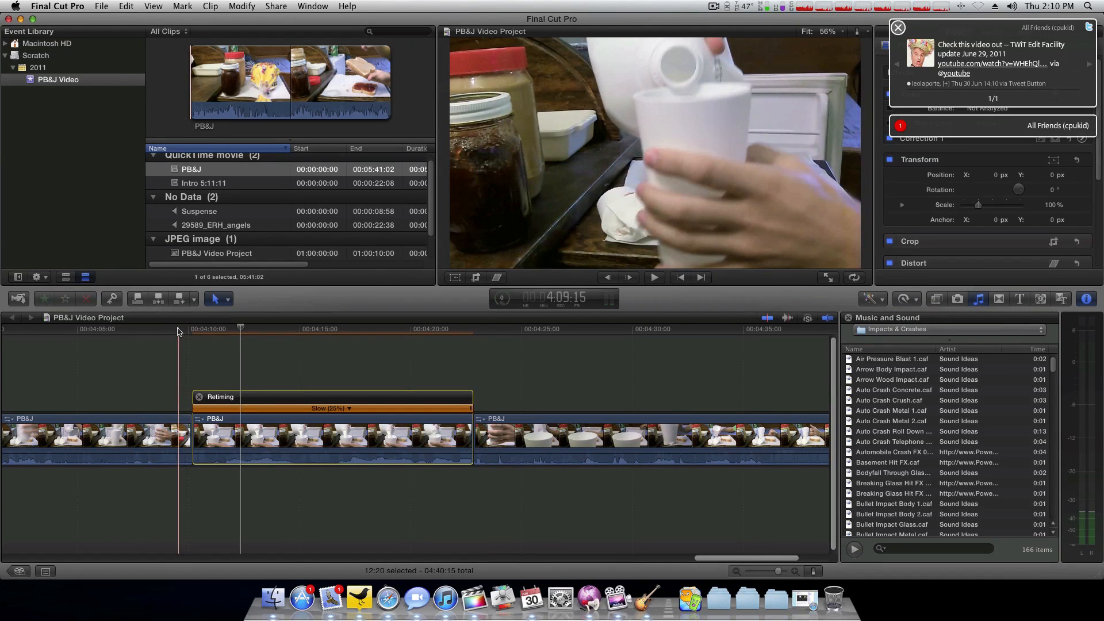
pyautogui.press('space')
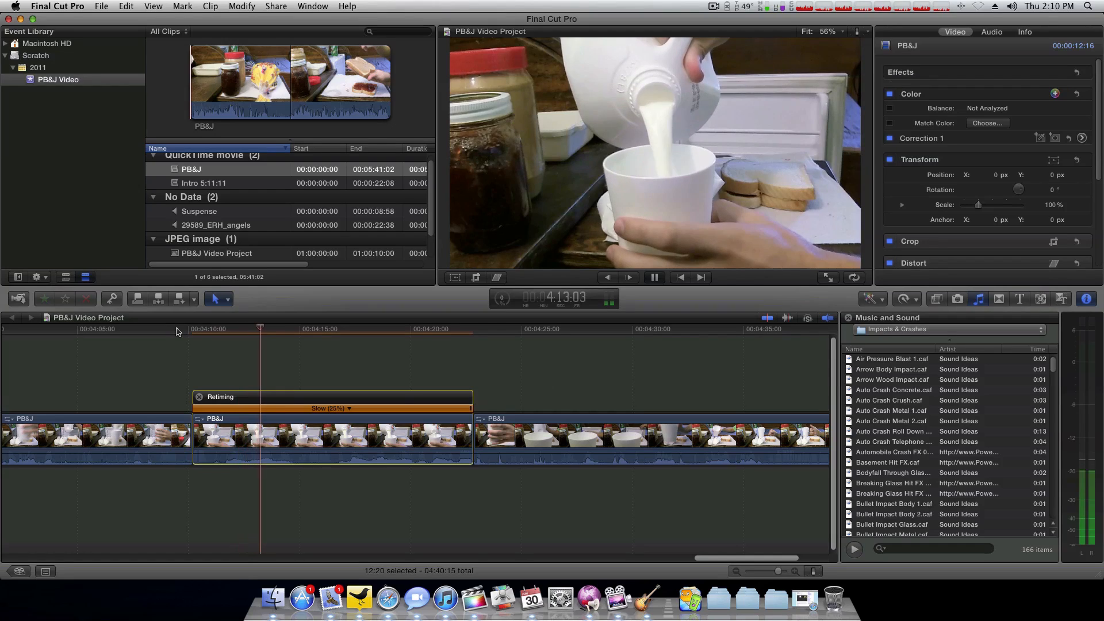
# Step: Lower the audio volume of the slowed milk-pouring clip in the timeline and play it back
pyautogui.moveTo(323, 452)
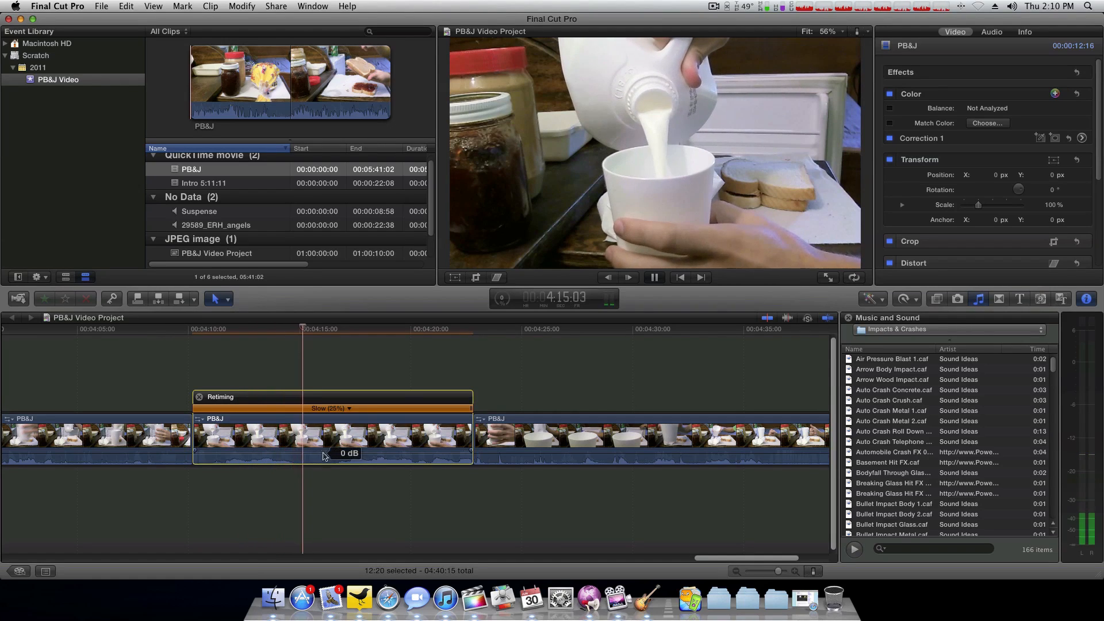
pyautogui.press('space')
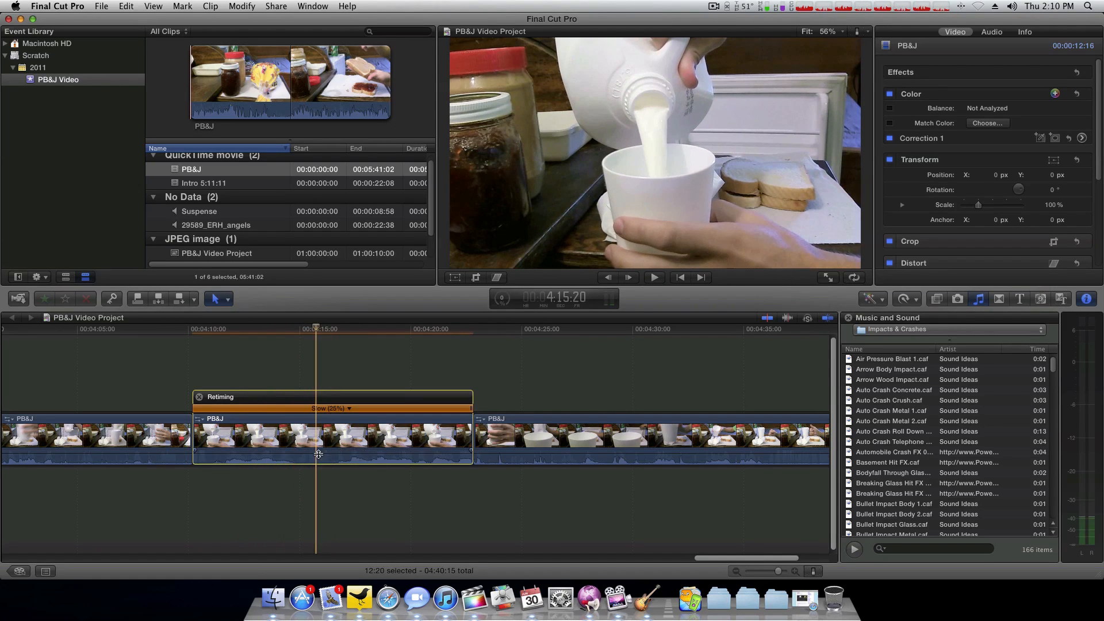
pyautogui.moveTo(319, 452); pyautogui.dragTo(313, 458)
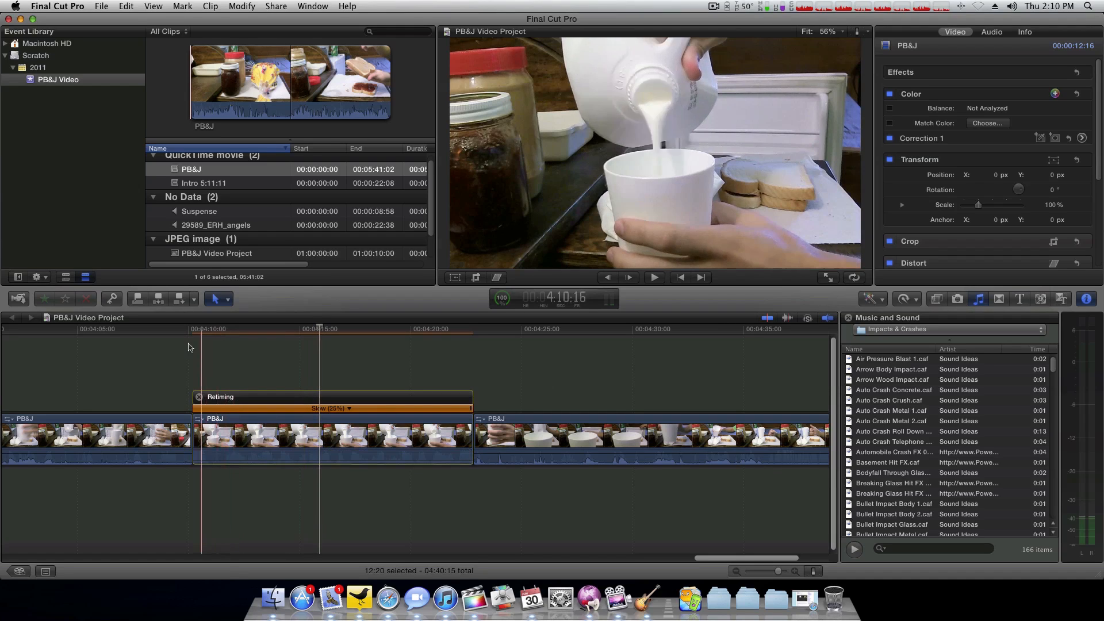
pyautogui.press('space')
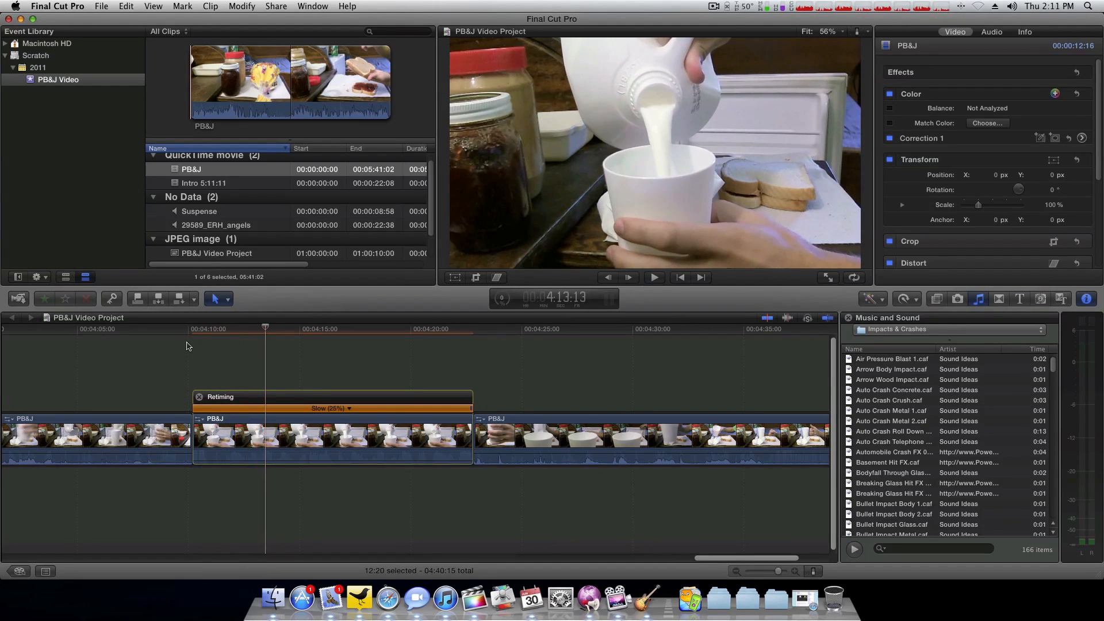
# Step: Switch to the Suspense project in GarageBand and delete all audio regions from the three Textures tracks
pyautogui.hotkey('ctrl', 'Right')
pyautogui.press('super+a')
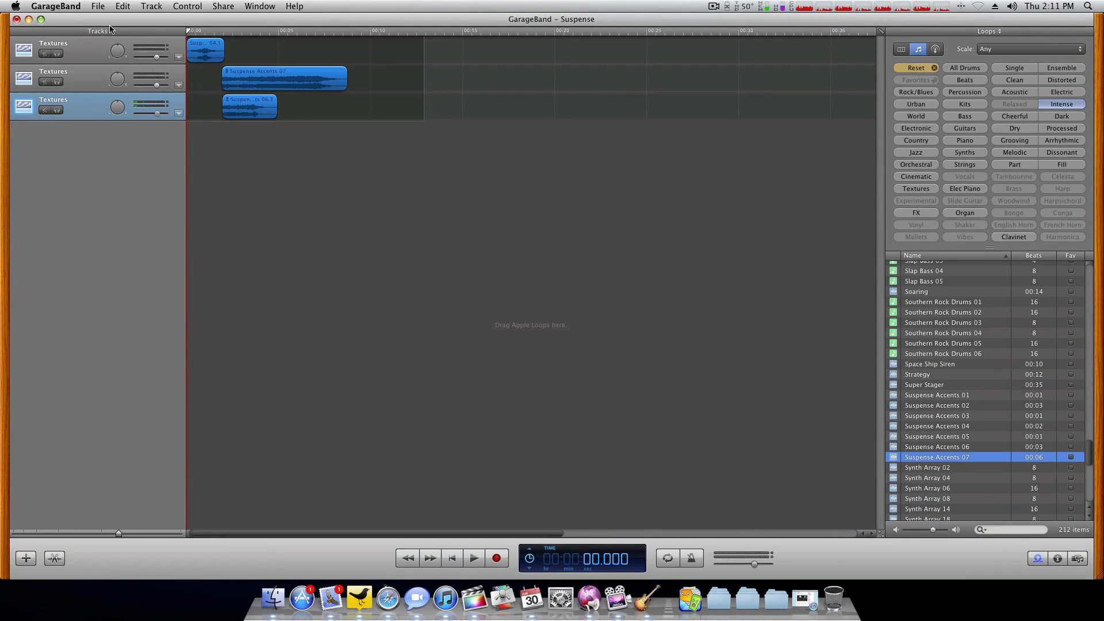
pyautogui.press('Delete')
pyautogui.click(638, 221)
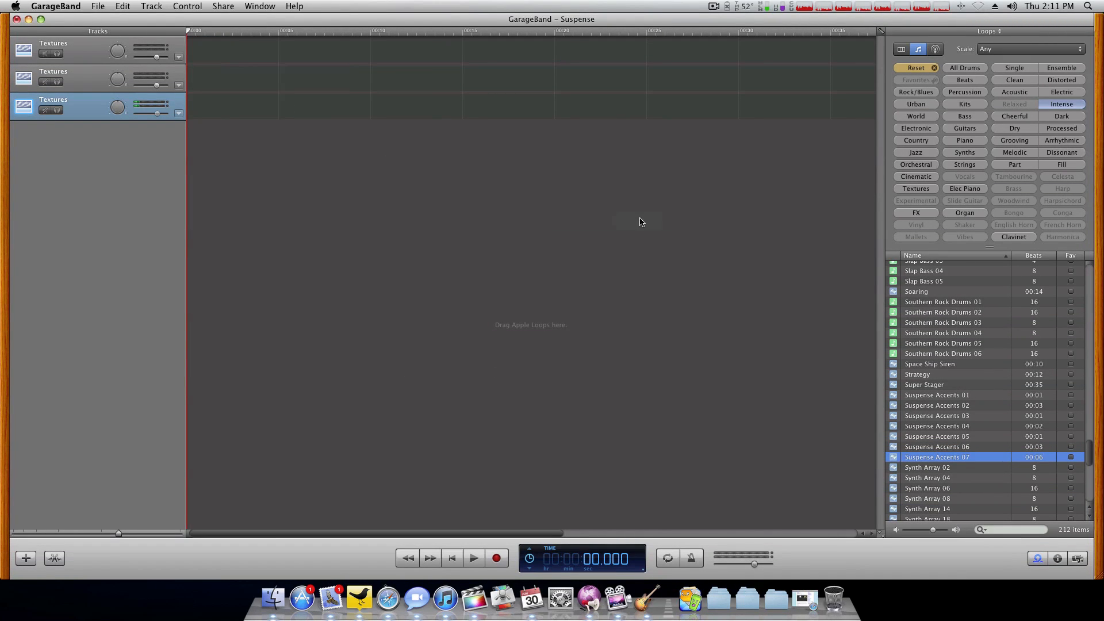
# Step: Reset the loop filters, filter by Relaxed, and audition the Blue Jazz Organ Riff 07 and Celestial Body Short loops
pyautogui.click(903, 67)
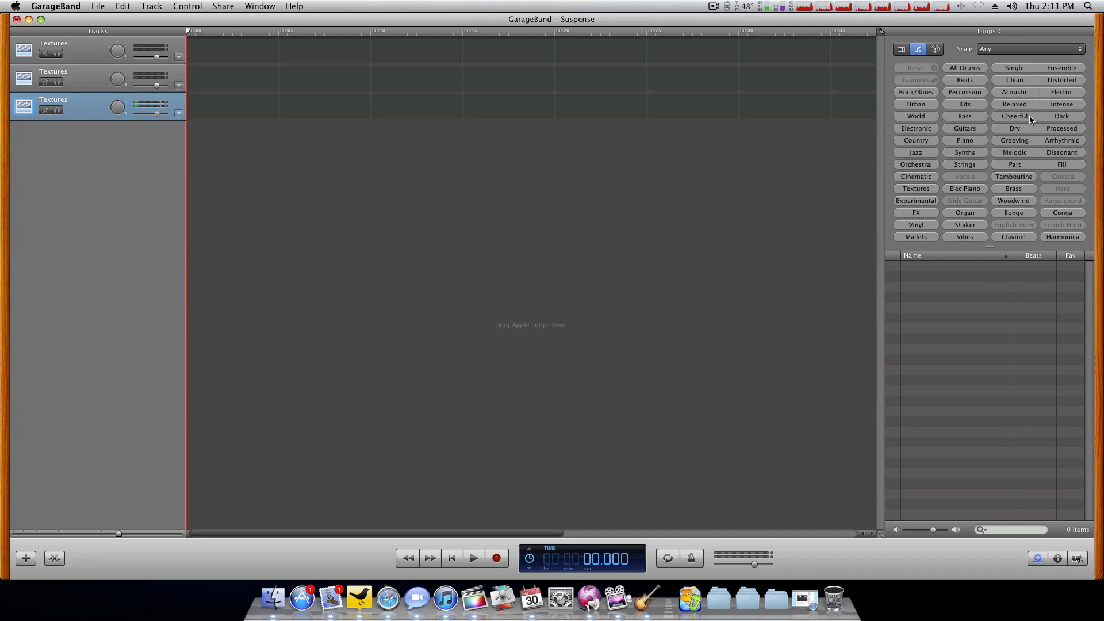
pyautogui.click(1014, 104)
pyautogui.scroll(-5, 948, 374)
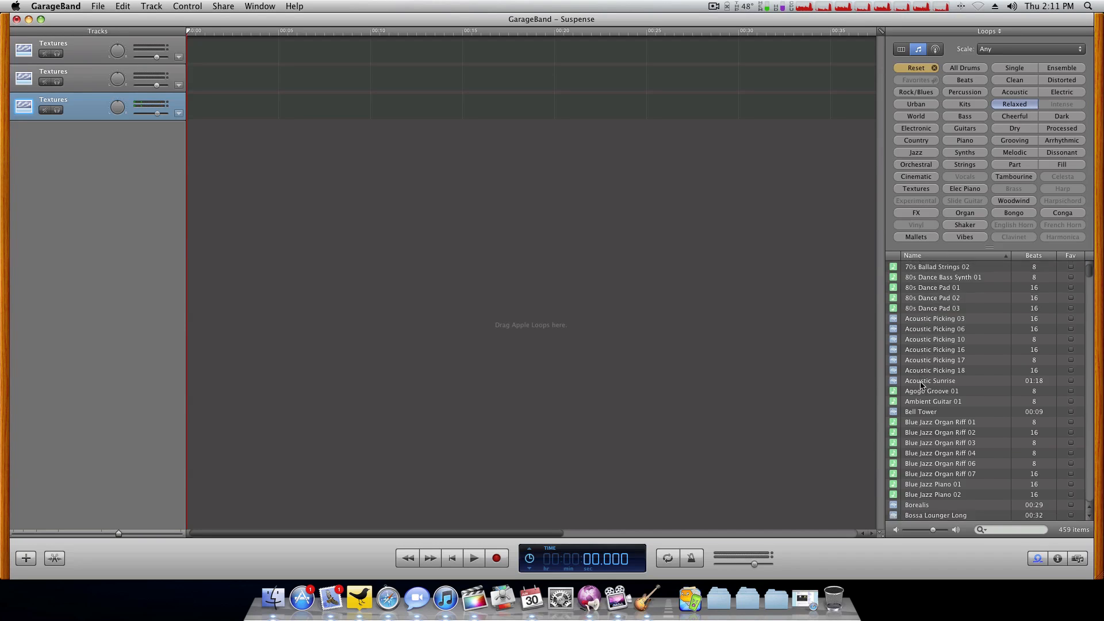
pyautogui.click(898, 337)
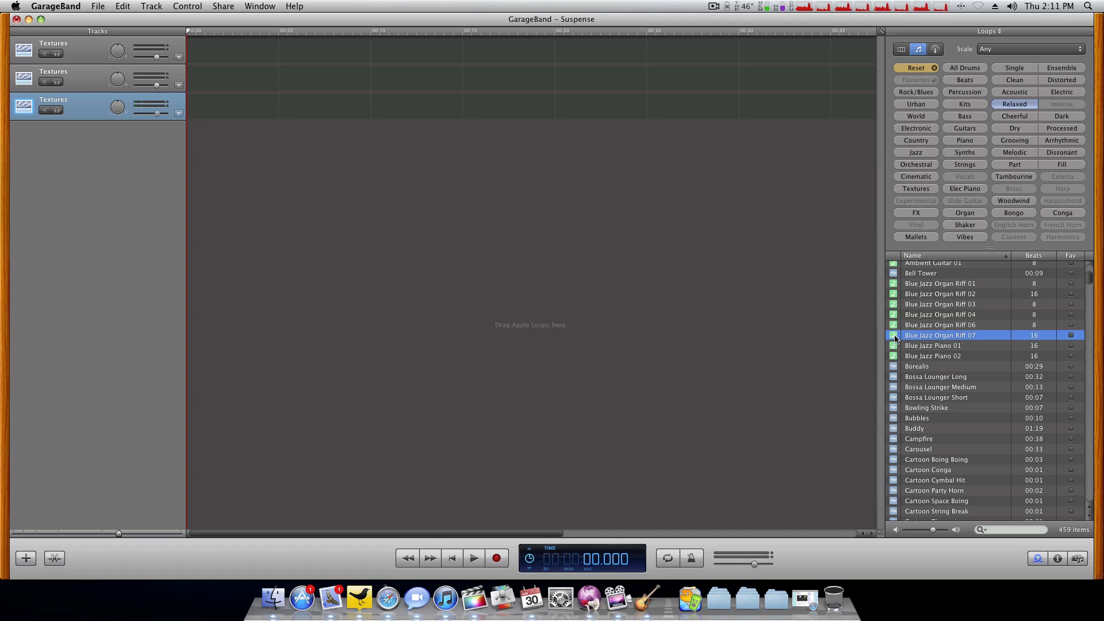
pyautogui.scroll(-8, 906, 380)
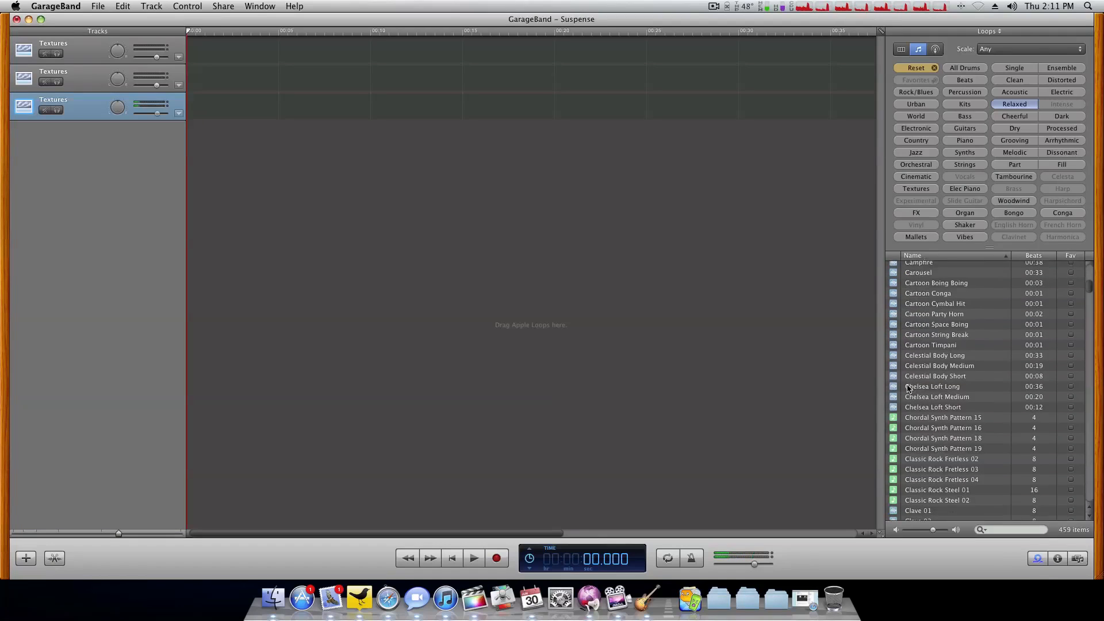
pyautogui.click(898, 356)
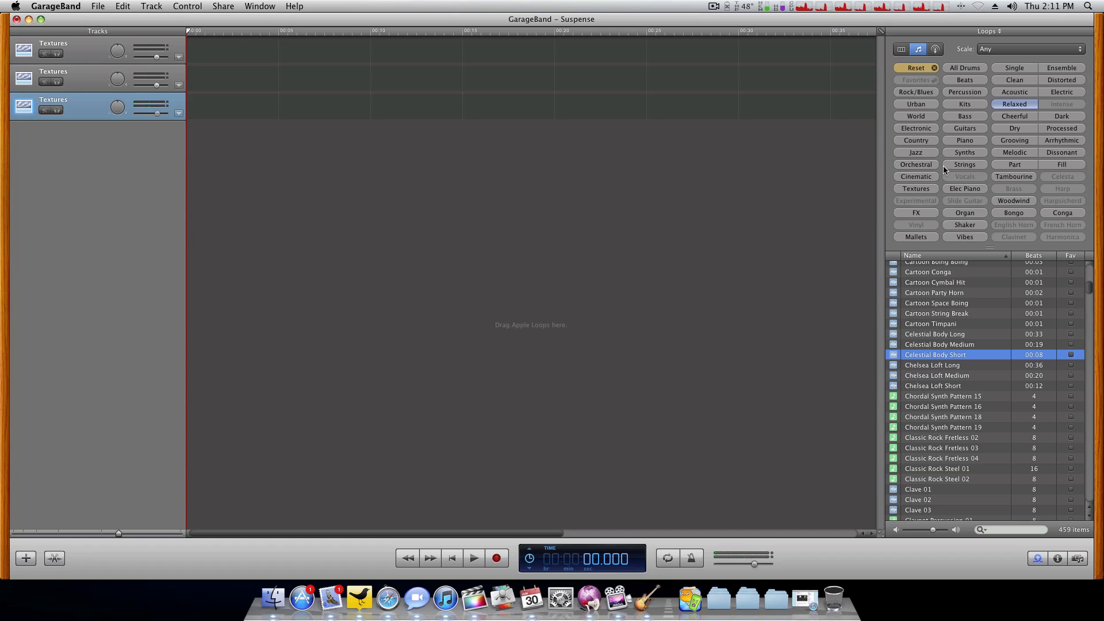
# Step: Replace the Relaxed loop filter with Melodic and look through the resulting loops
pyautogui.click(920, 69)
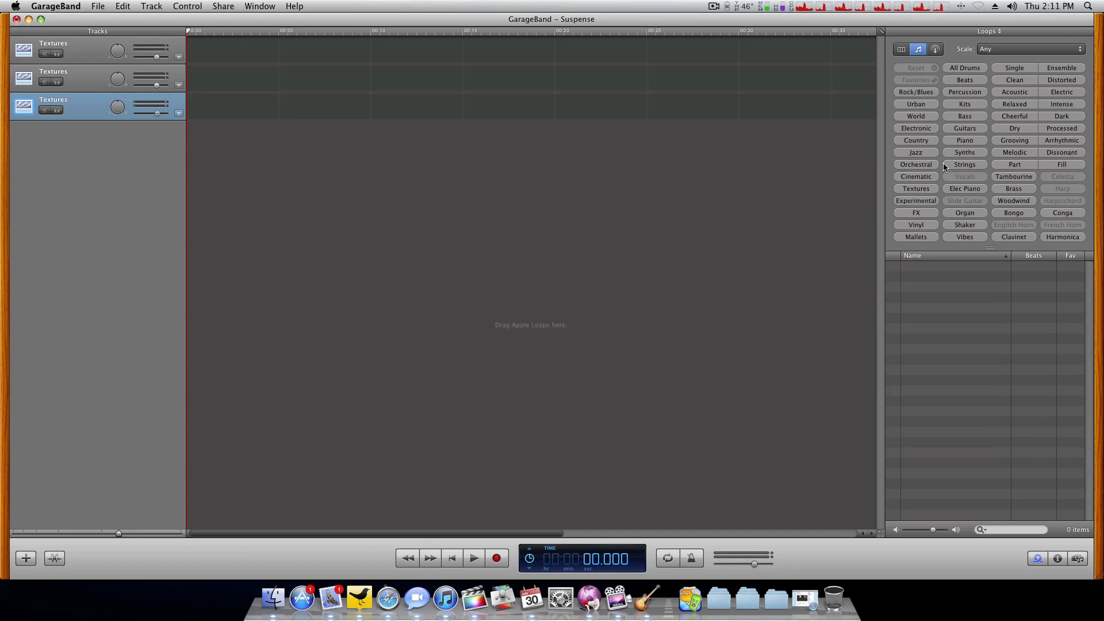
pyautogui.click(1014, 153)
pyautogui.scroll(-15, 931, 345)
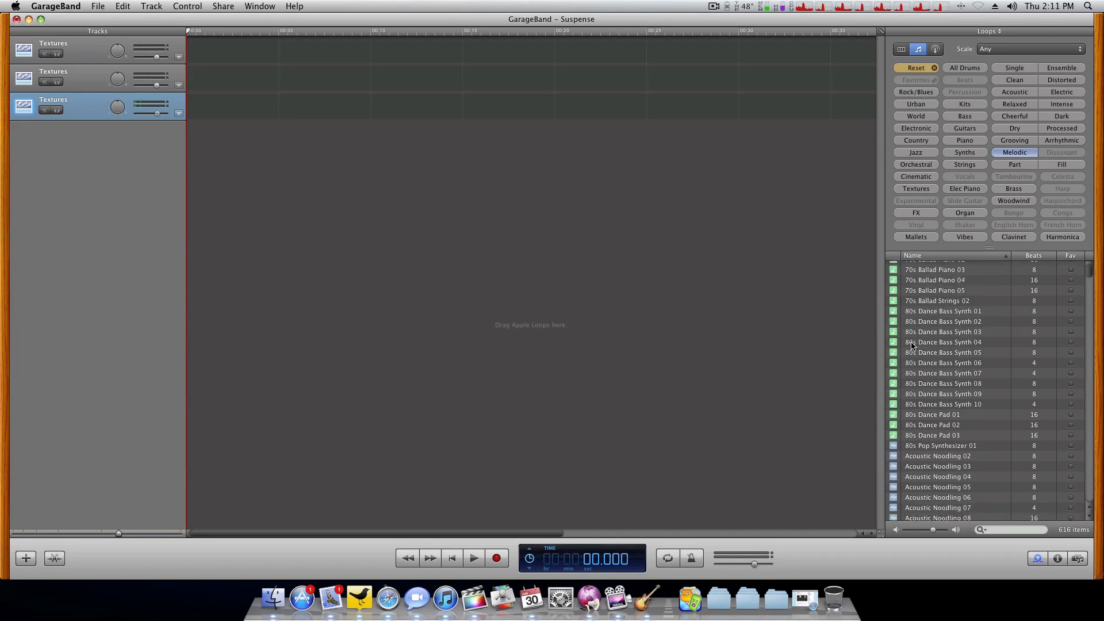
pyautogui.scroll(-20, 907, 378)
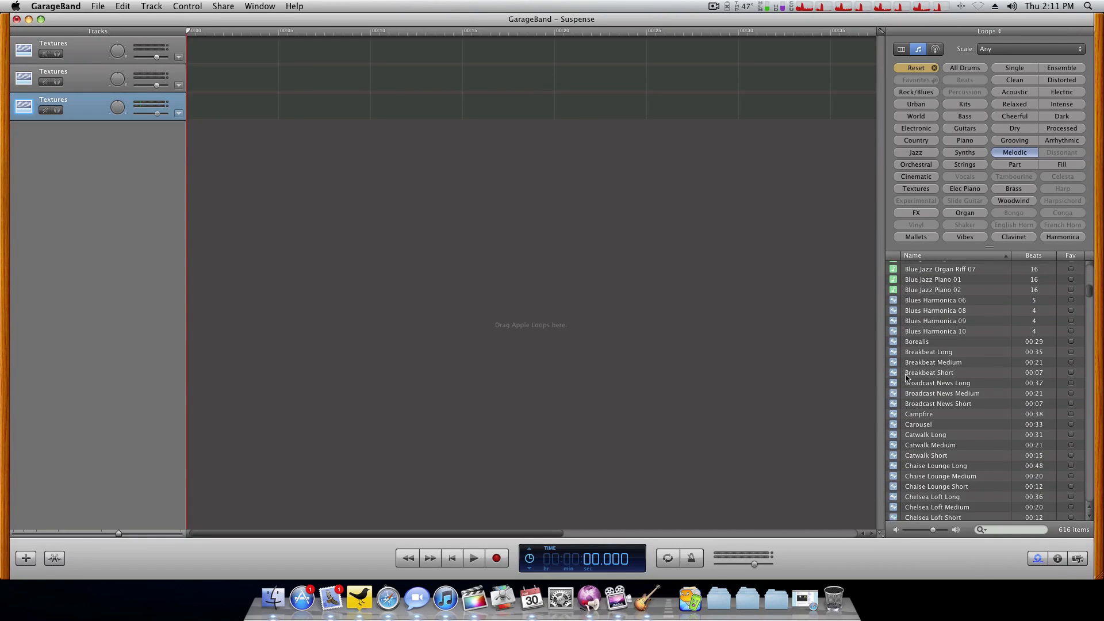
pyautogui.scroll(-2, 906, 379)
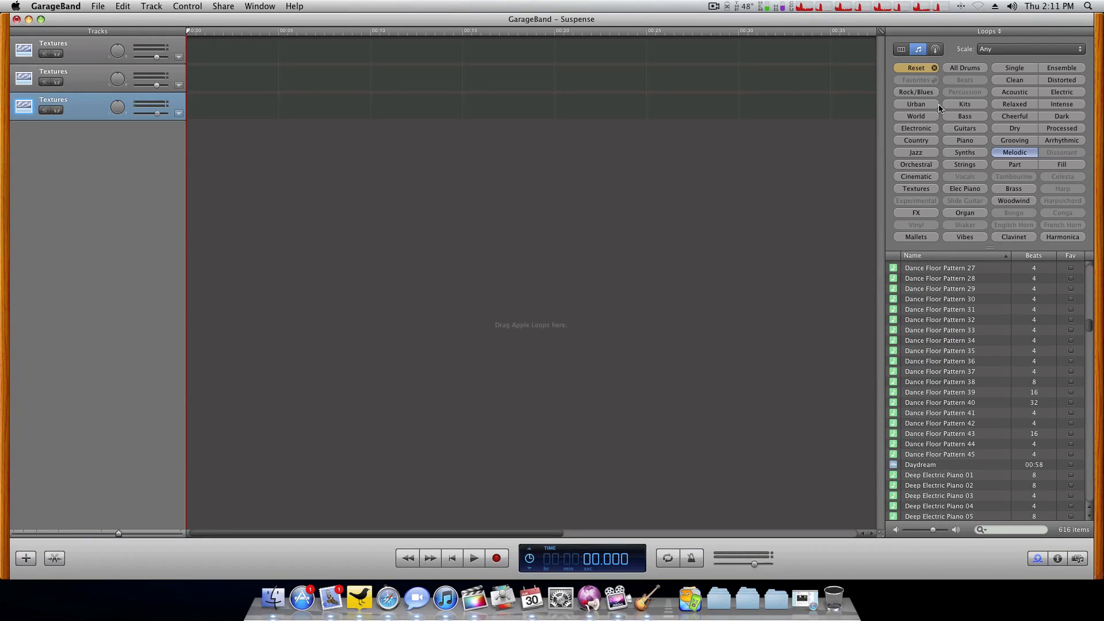
# Step: Replace the Melodic loop filter with Orchestral and audition the Saber and Soaring loops
pyautogui.click(933, 68)
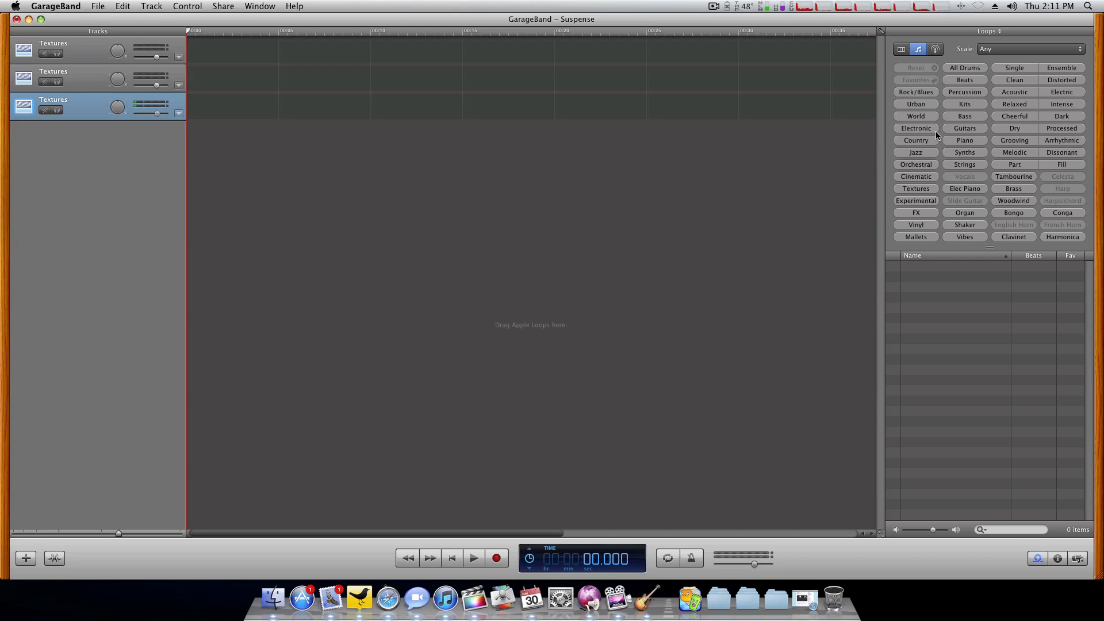
pyautogui.click(920, 165)
pyautogui.scroll(-2, 903, 408)
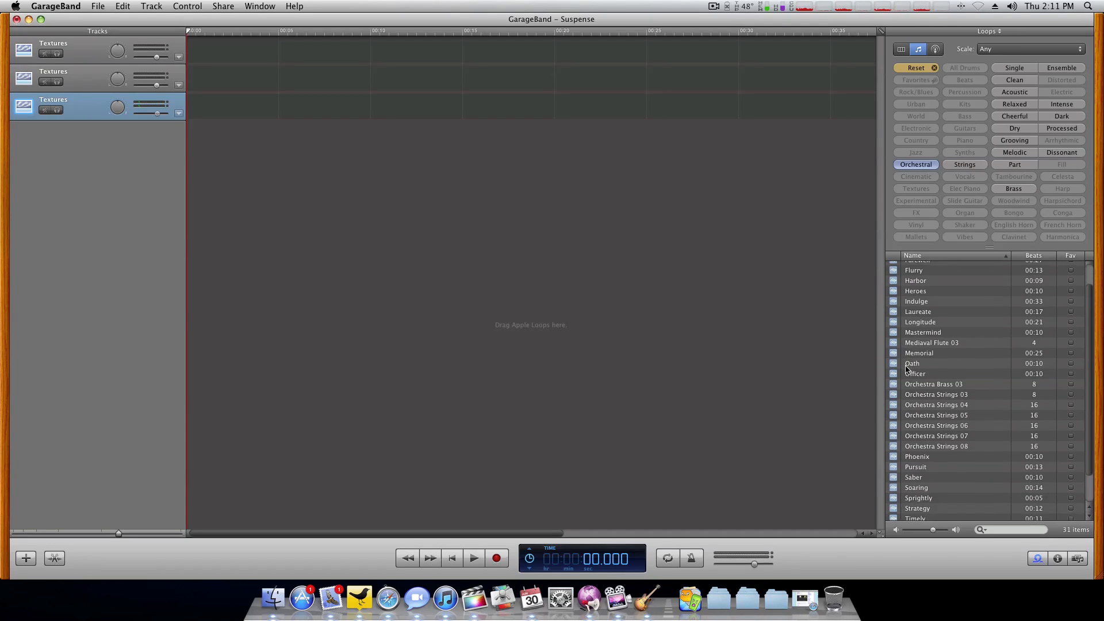
pyautogui.click(896, 479)
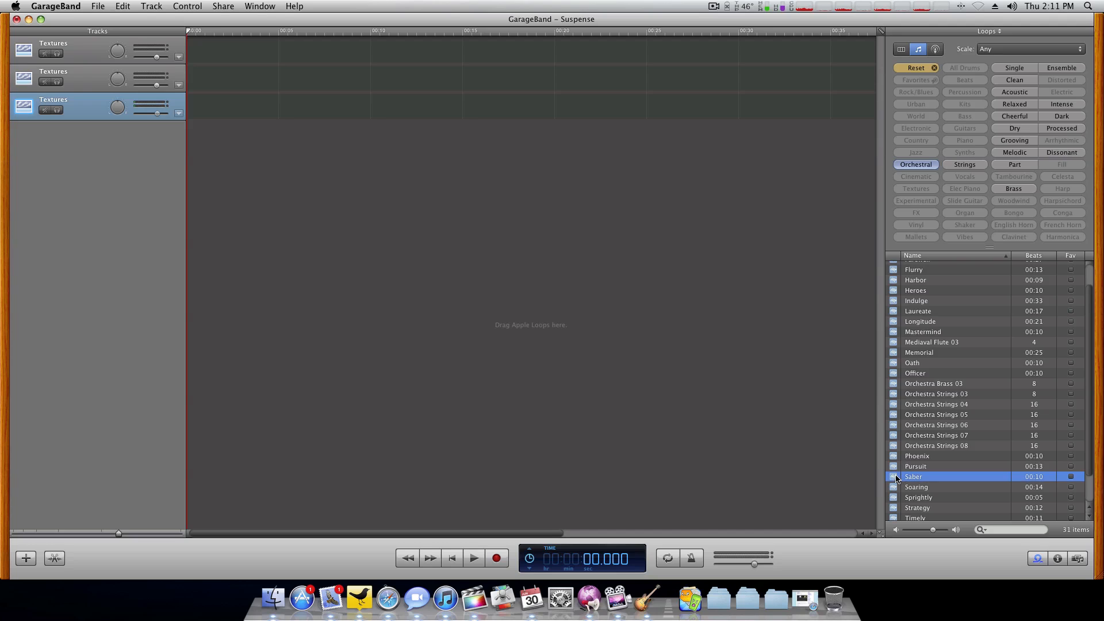
pyautogui.press('Down')
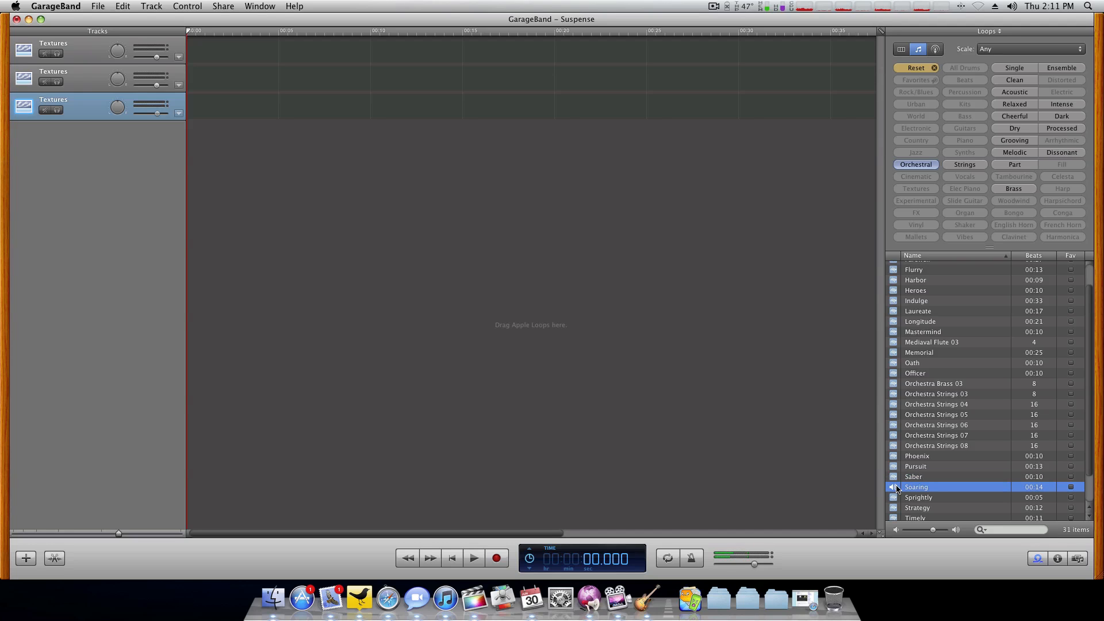
pyautogui.press('space')
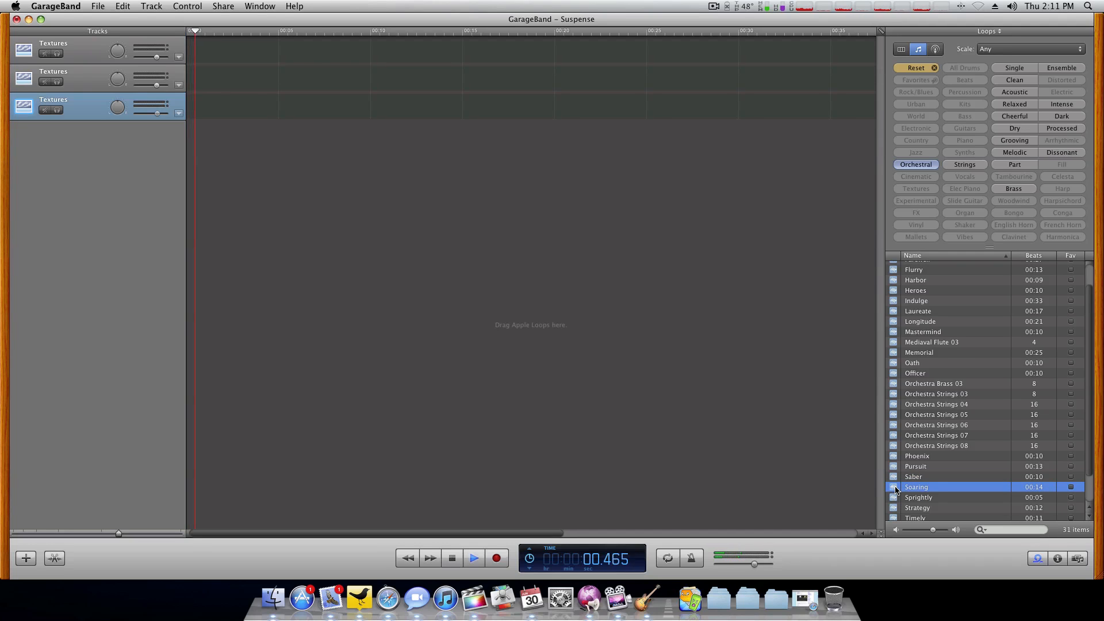
# Step: Add the Soaring loop at the start of the first Textures track and compare it with the slowed milk-pouring clip in Final Cut Pro
pyautogui.moveTo(198, 57); pyautogui.dragTo(218, 19)
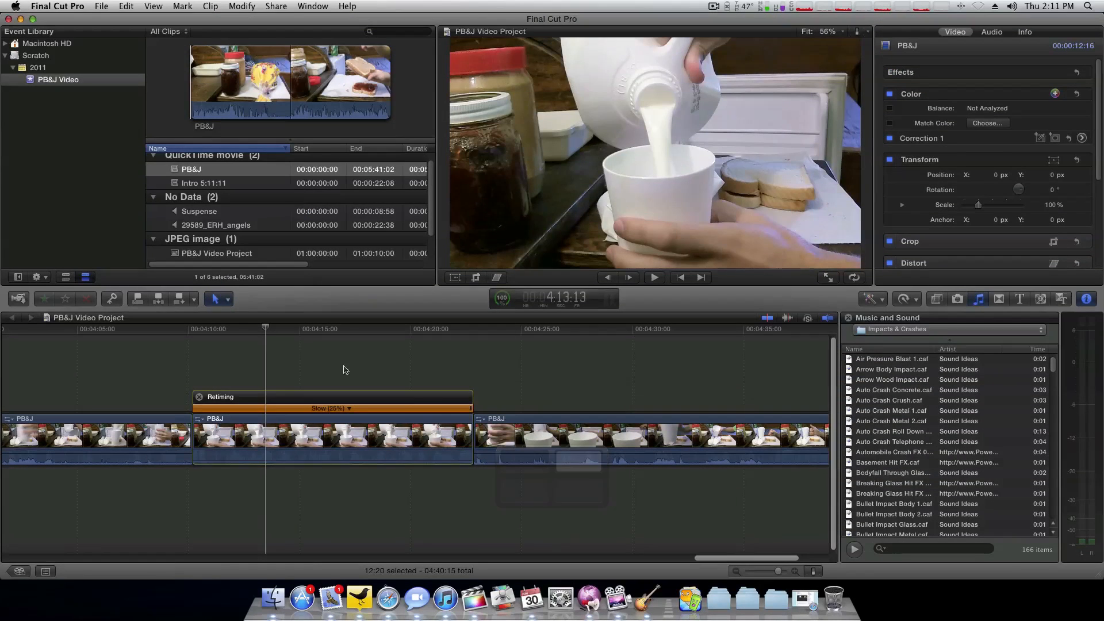
pyautogui.click(408, 449)
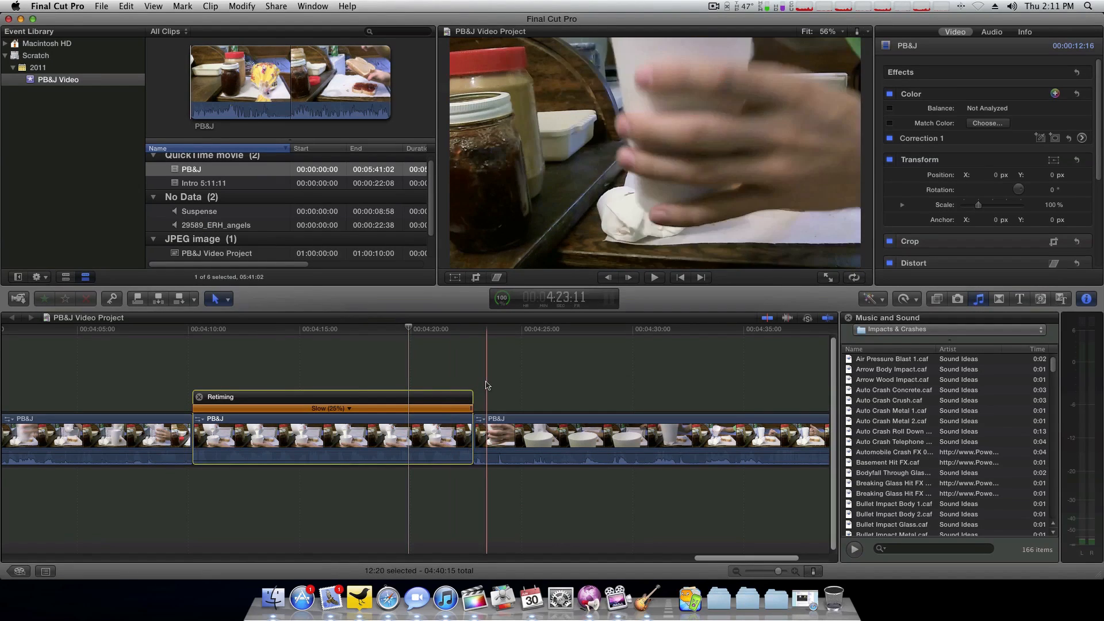
pyautogui.click(498, 500)
pyautogui.click(390, 438)
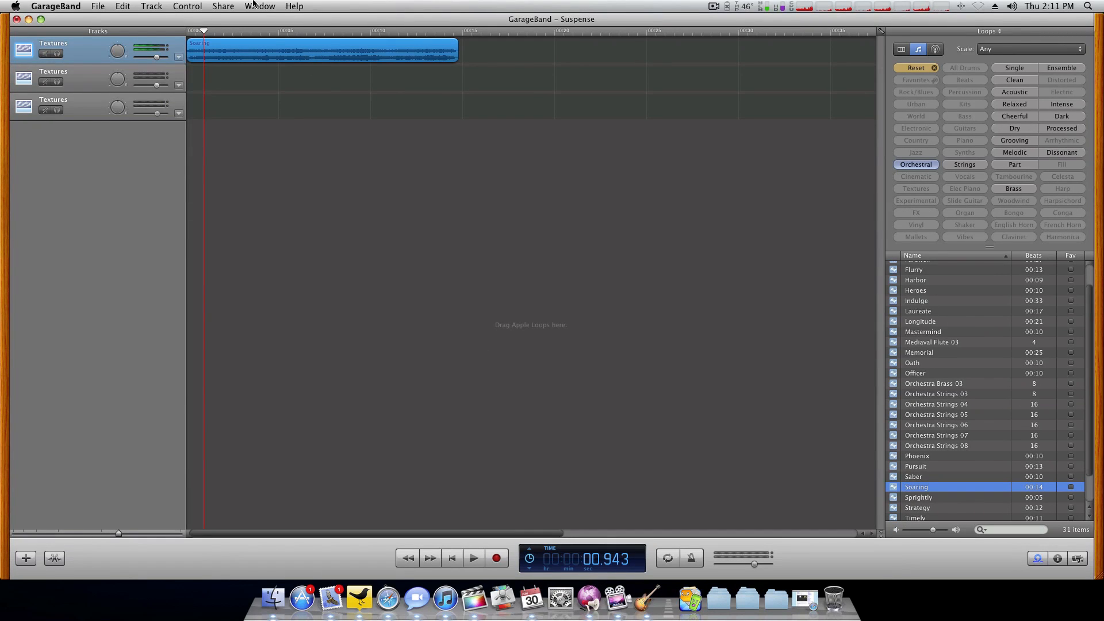
# Step: Export the GarageBand song as a high-quality MP3 named Soaring into the PB&J folder
pyautogui.click(224, 6)
pyautogui.click(262, 71)
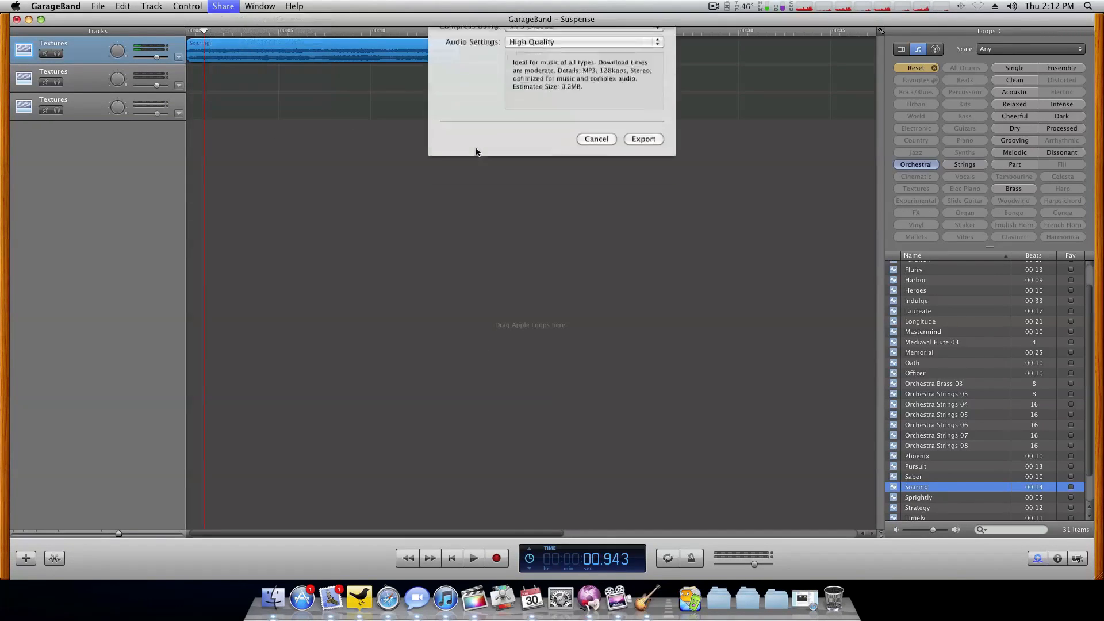
pyautogui.click(636, 195)
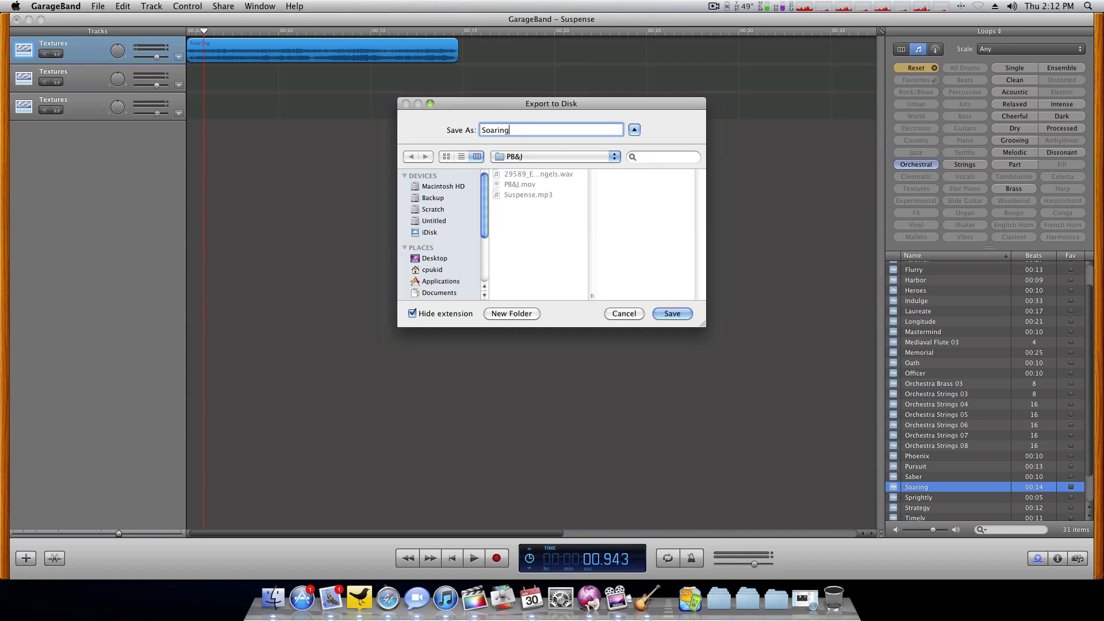
pyautogui.press('Return')
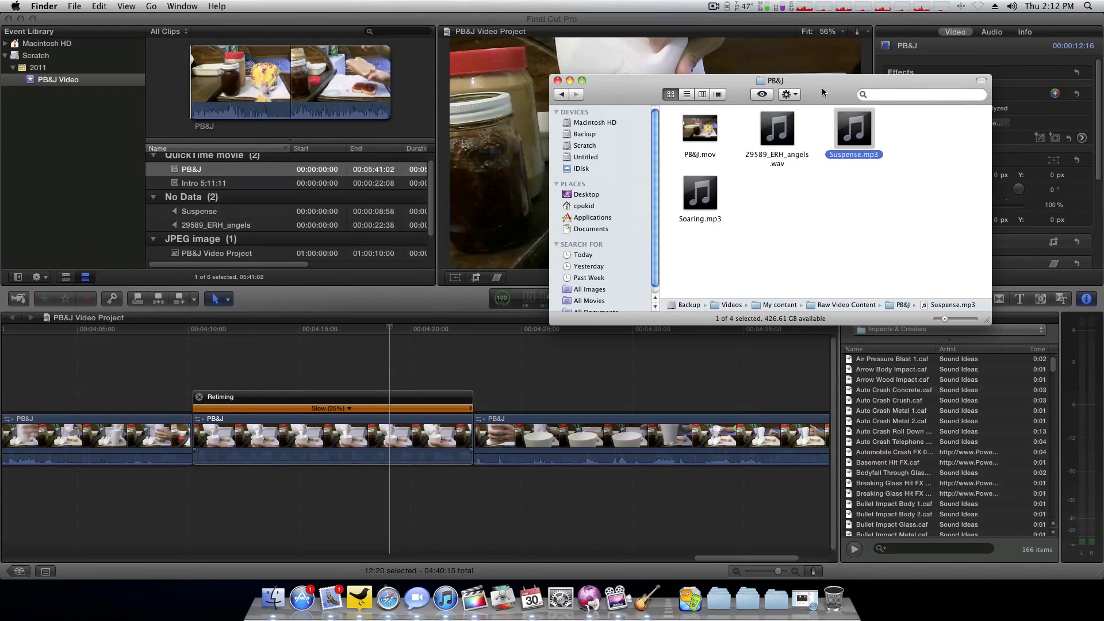
# Step: Import Soaring.mp3 from Finder into Final Cut Pro's PB&J Video event and connect it beneath the start of the slowed milk-pouring clip
pyautogui.moveTo(700, 198); pyautogui.dragTo(53, 79)
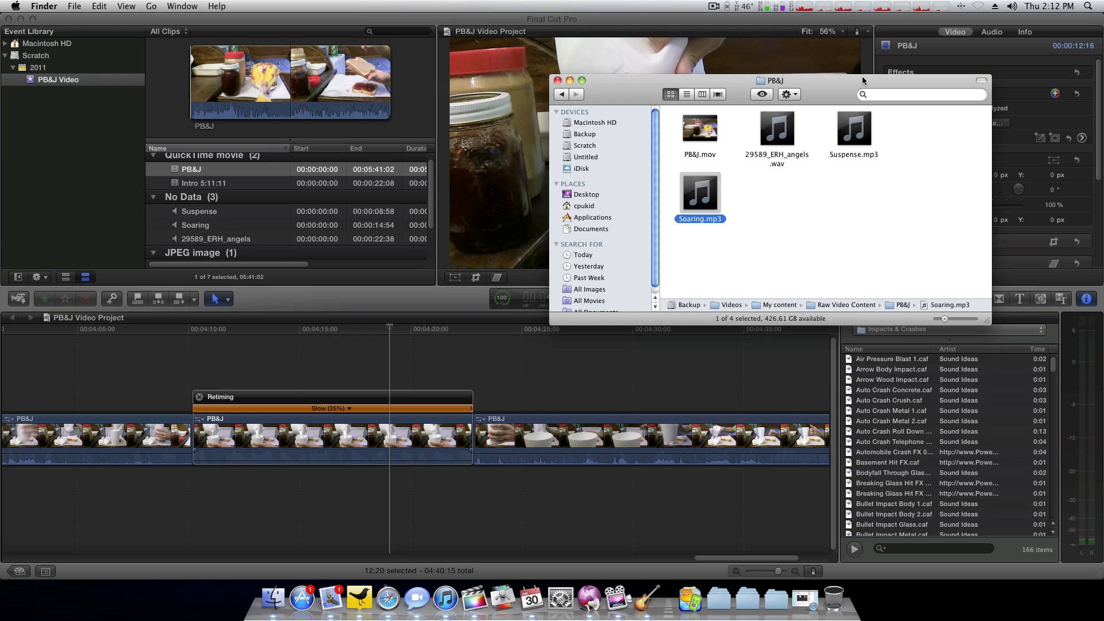
pyautogui.moveTo(892, 81); pyautogui.dragTo(0, 123)
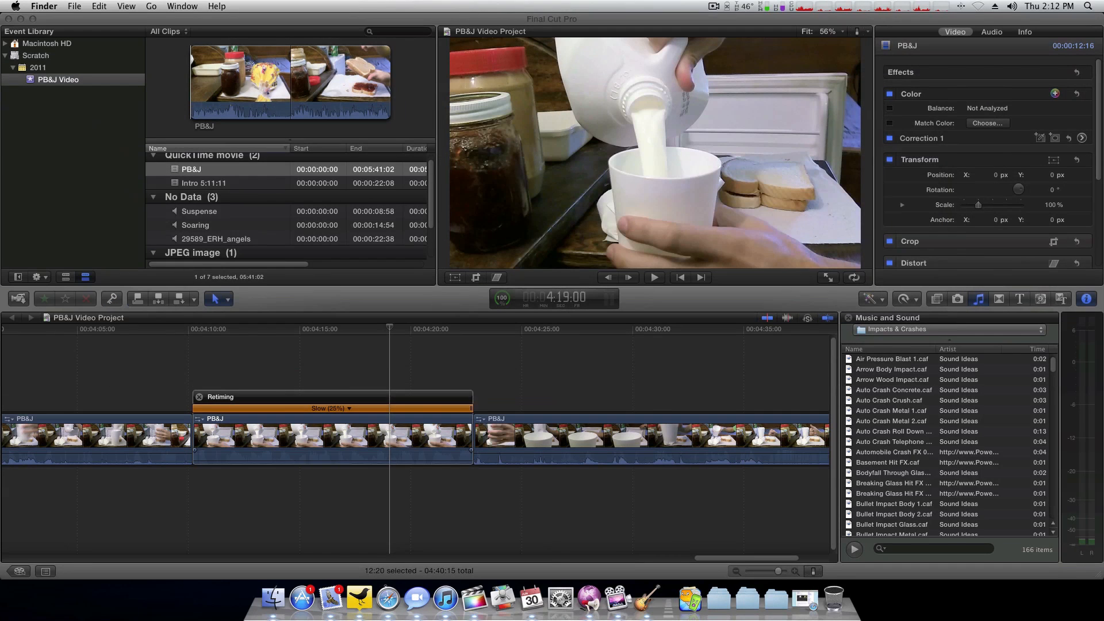
pyautogui.click(195, 225)
pyautogui.moveTo(180, 229); pyautogui.dragTo(197, 490)
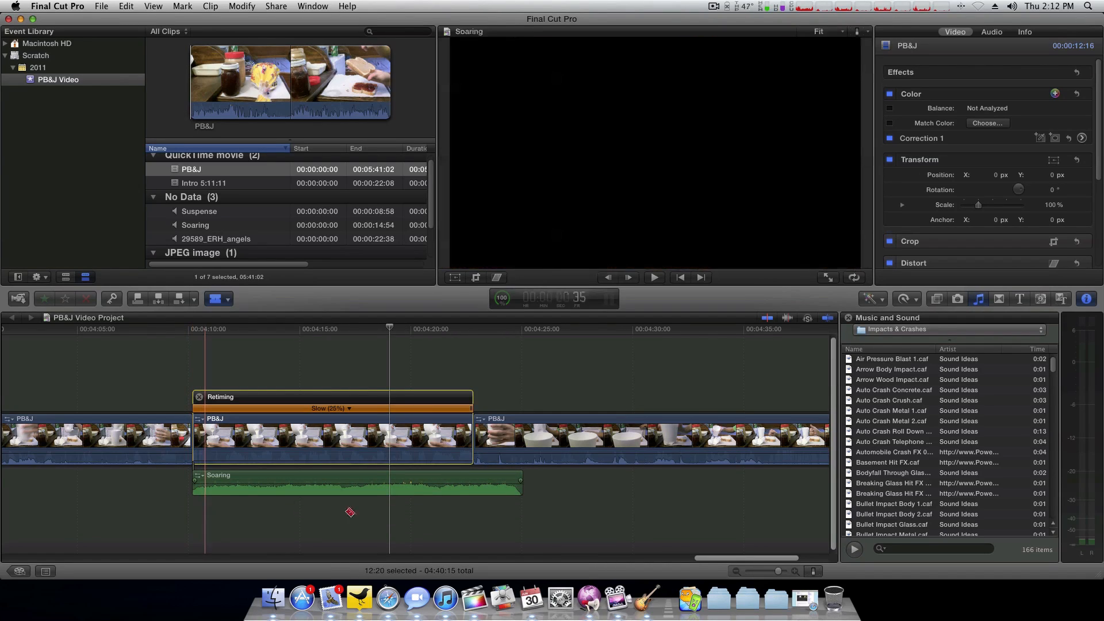
# Step: Trim the Soaring audio to end with the slowed clip, with a short fade-out, and play the section back
pyautogui.moveTo(476, 476)
pyautogui.mouseDown()
pyautogui.moveTo(476, 486)
pyautogui.moveTo(455, 481)
pyautogui.mouseUp()
pyautogui.press('space')
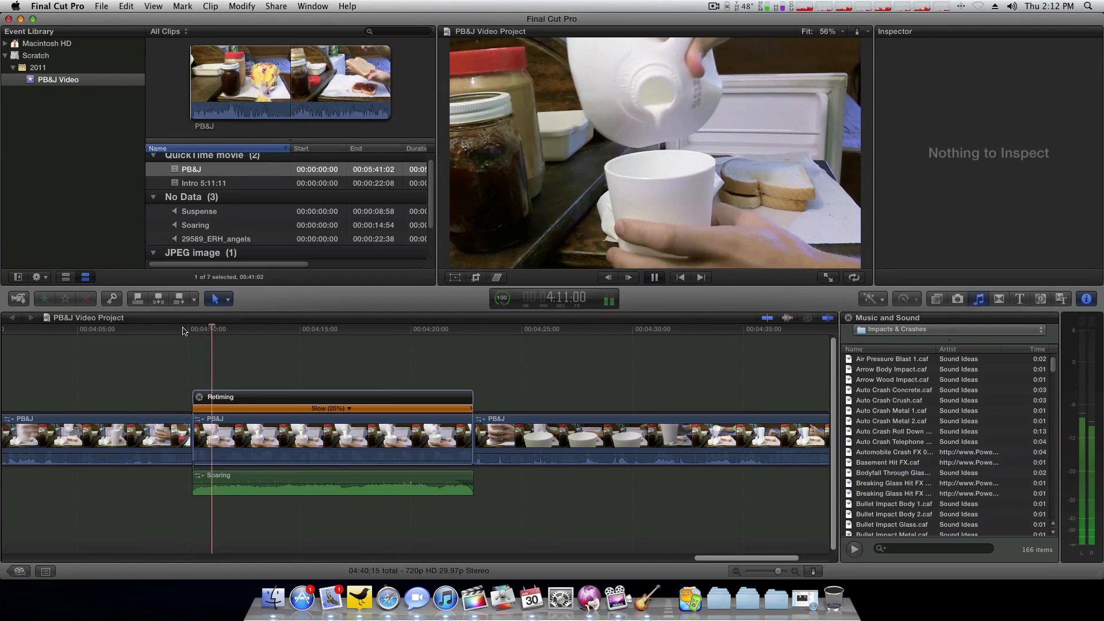
pyautogui.press('space')
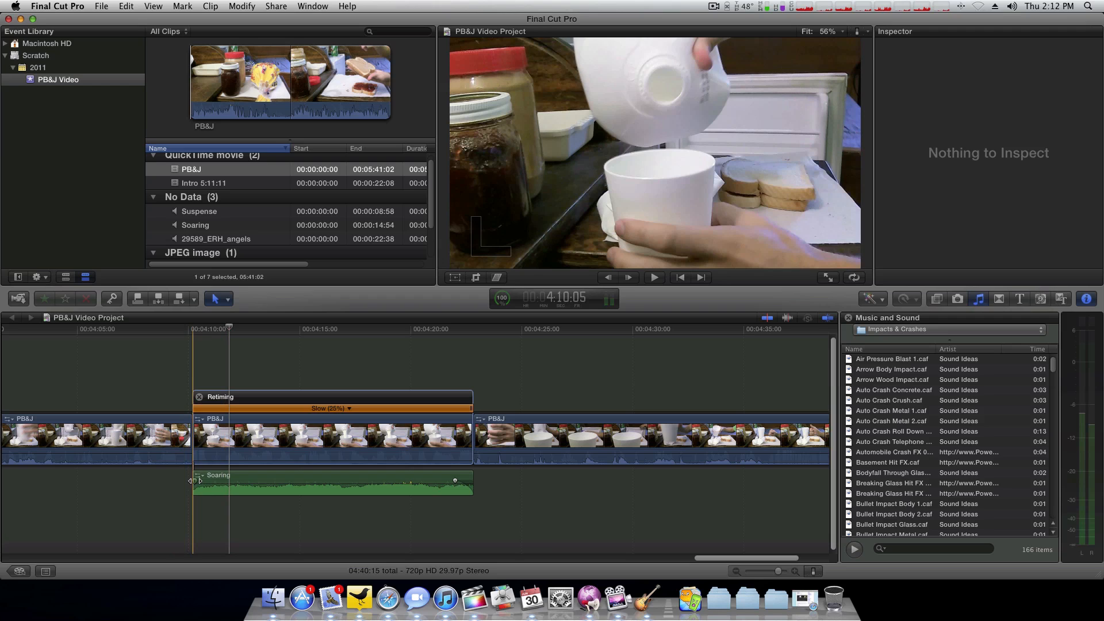
pyautogui.click(172, 329)
pyautogui.press('space')
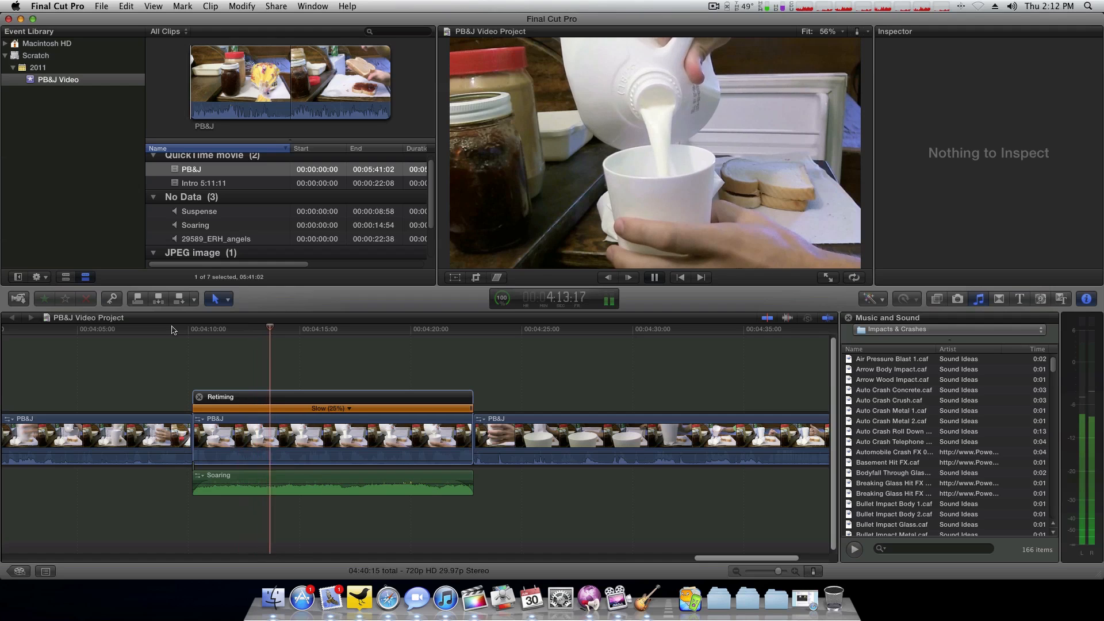
pyautogui.press('space')
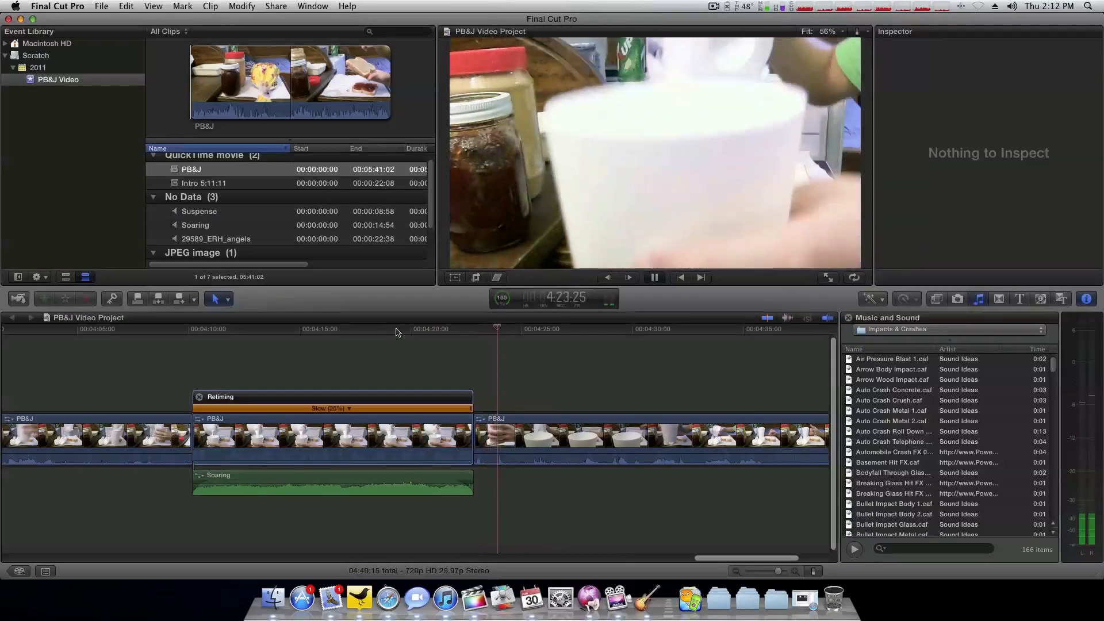
pyautogui.press('space')
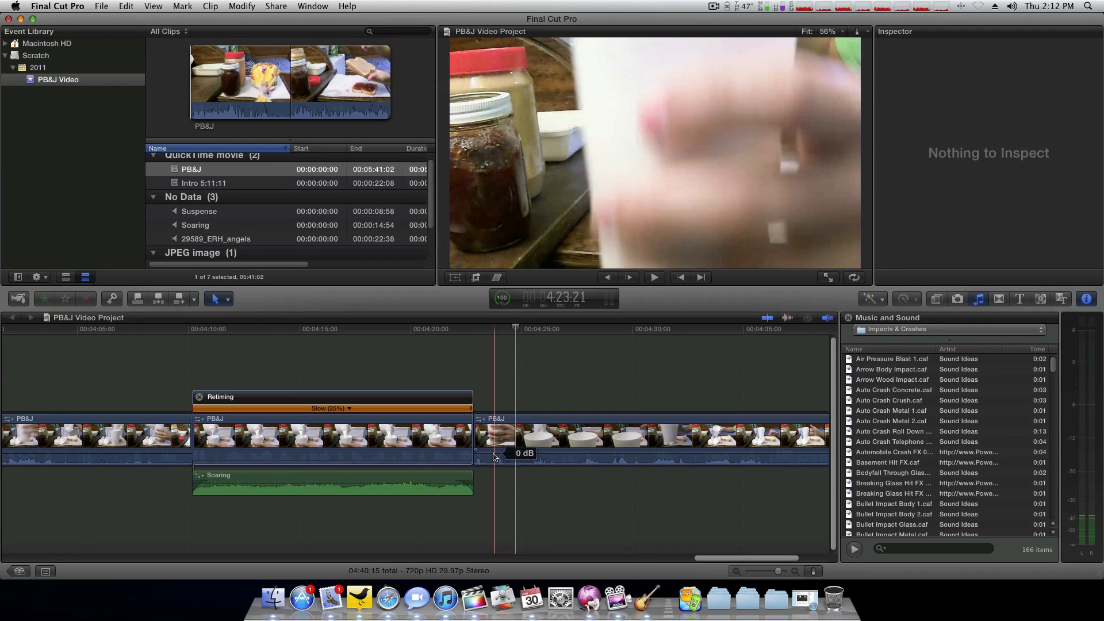
# Step: Keyframe the audio of the clip after the slow-motion shot from -96 dB at its start to 0 dB, and play it back
pyautogui.click(483, 455)
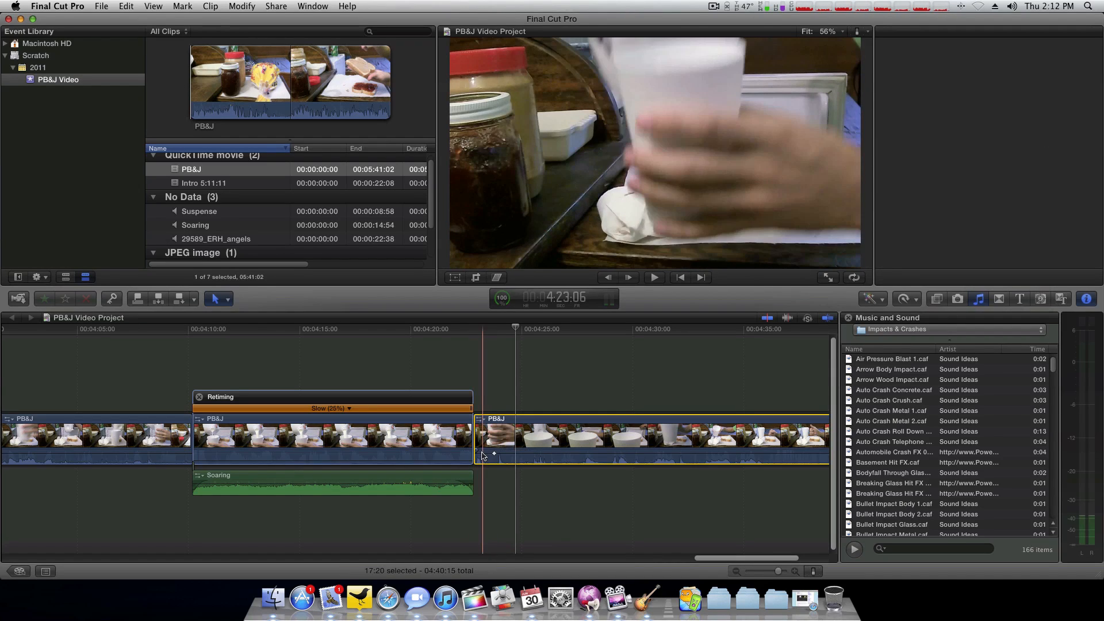
pyautogui.moveTo(483, 455); pyautogui.dragTo(474, 455)
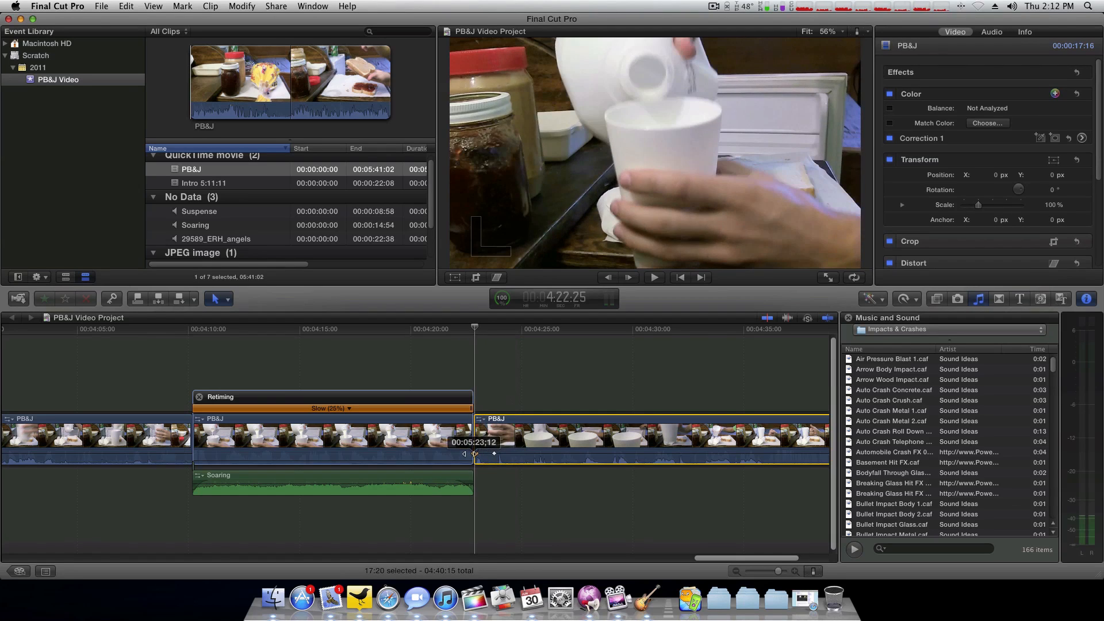
pyautogui.keyDown('alt'); pyautogui.click(494, 453); pyautogui.keyUp('alt')
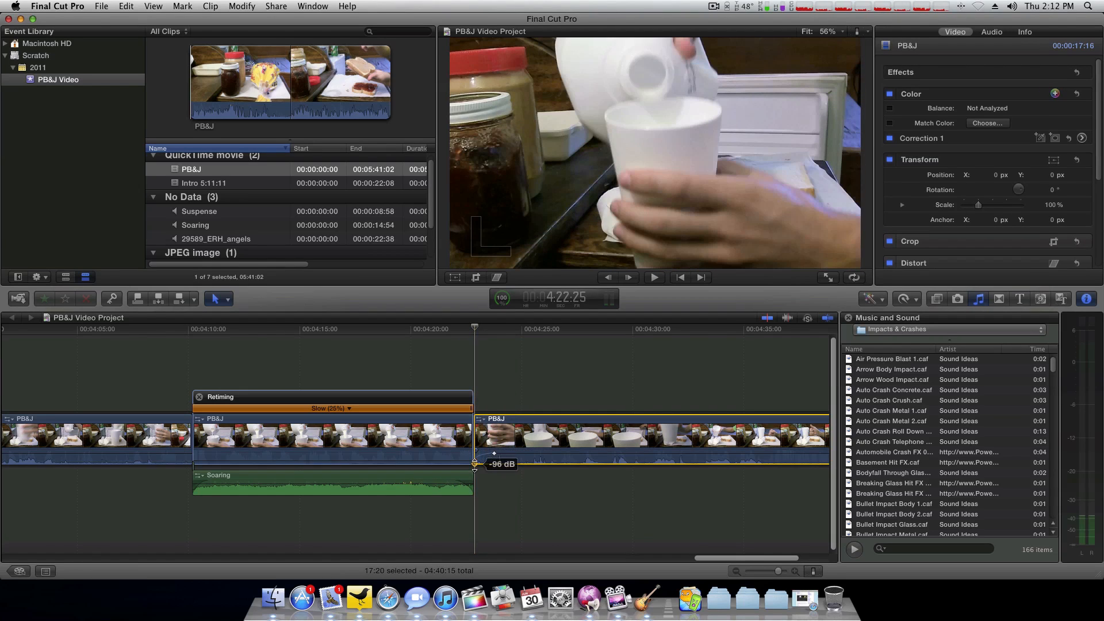
pyautogui.press('space')
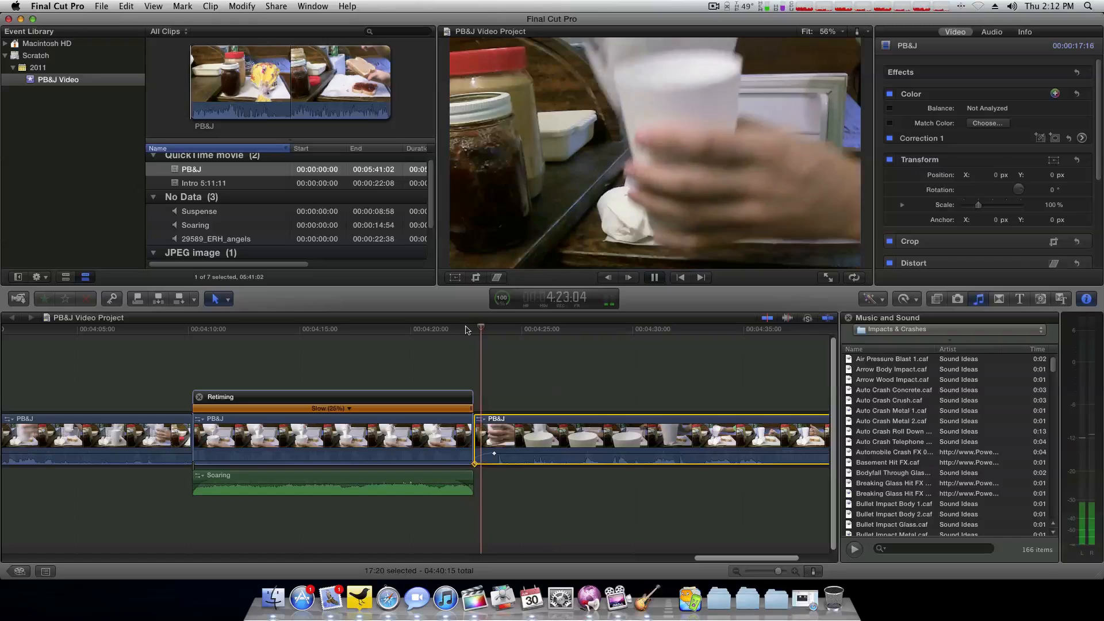
pyautogui.press('space')
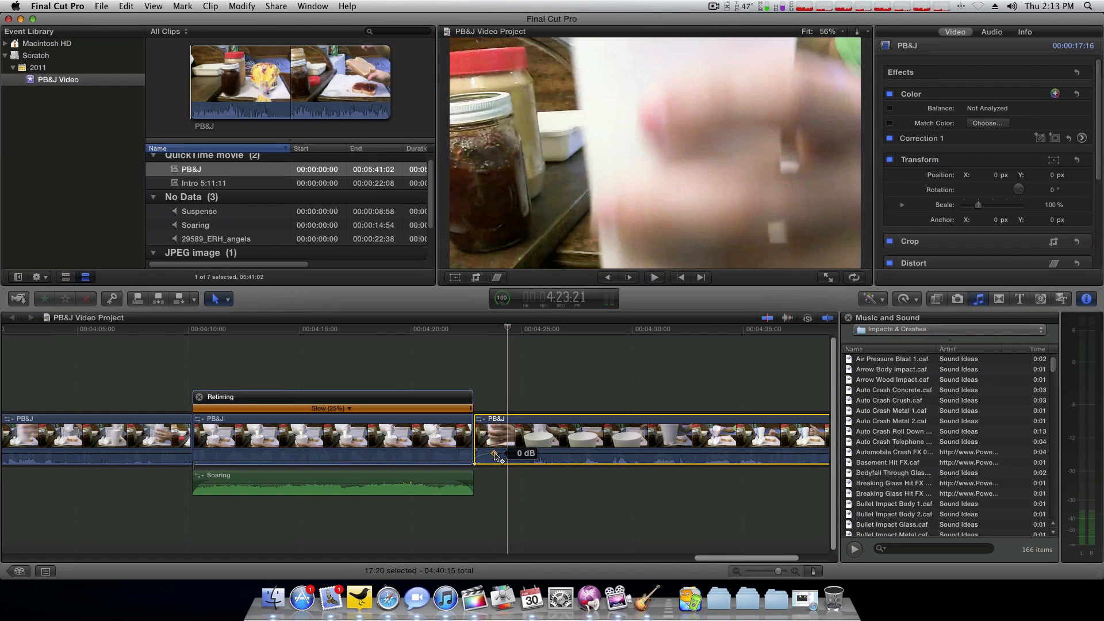
# Step: Move the fade-in's 0 dB keyframe to about 4:24:27, add another keyframe just after it, and try lowering the first one
pyautogui.moveTo(494, 454); pyautogui.dragTo(521, 453)
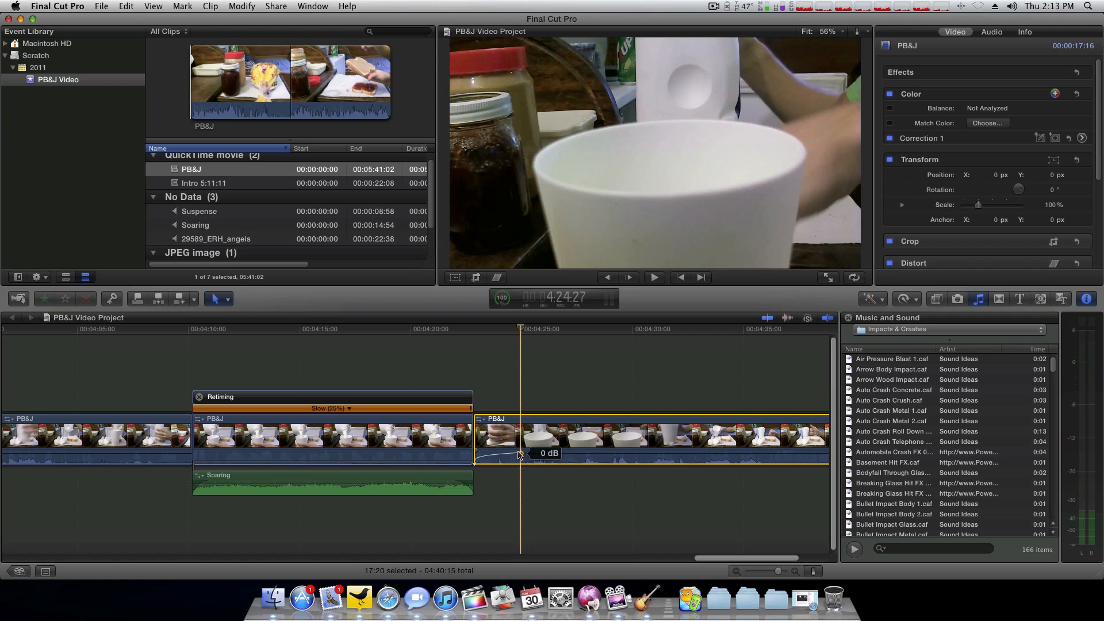
pyautogui.keyDown('alt'); pyautogui.click(526, 454); pyautogui.keyUp('alt')
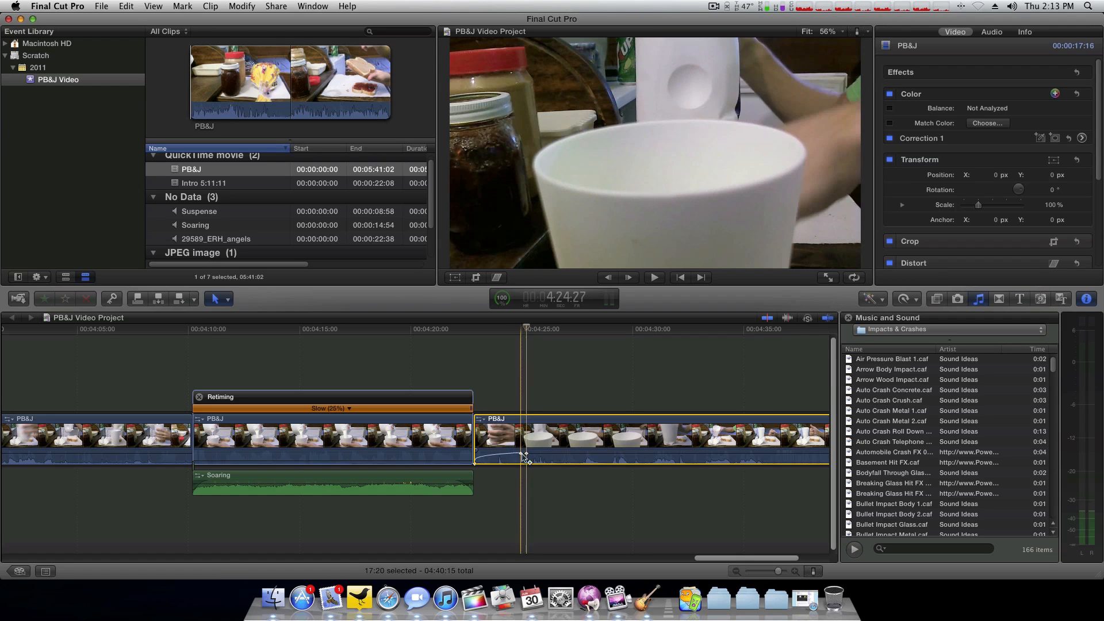
pyautogui.moveTo(521, 454); pyautogui.dragTo(521, 464)
pyautogui.press('space')
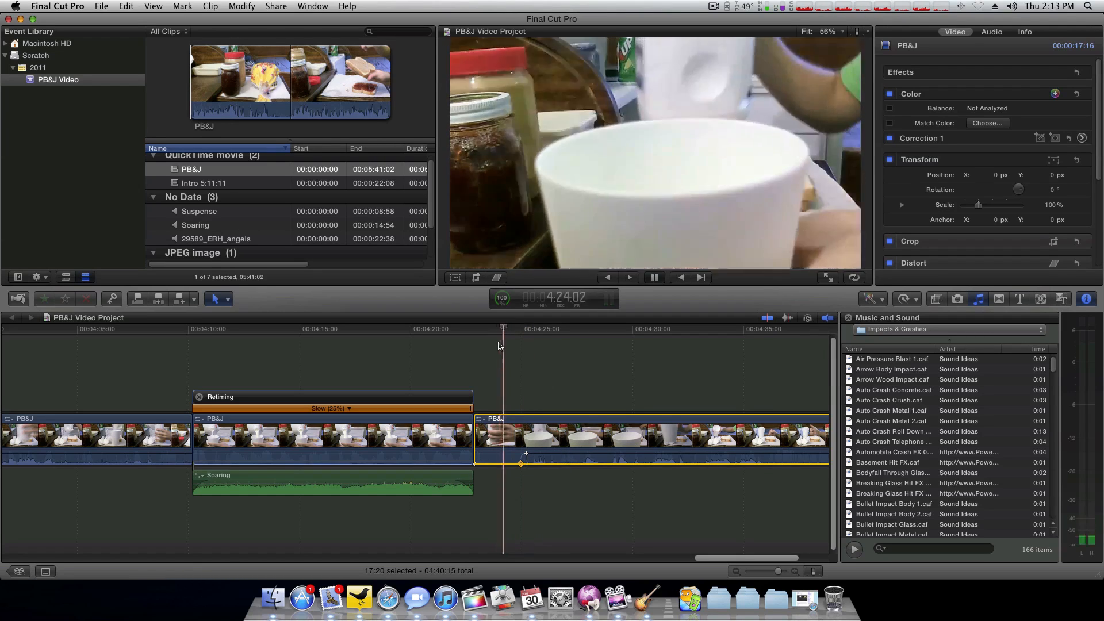
pyautogui.click(450, 333)
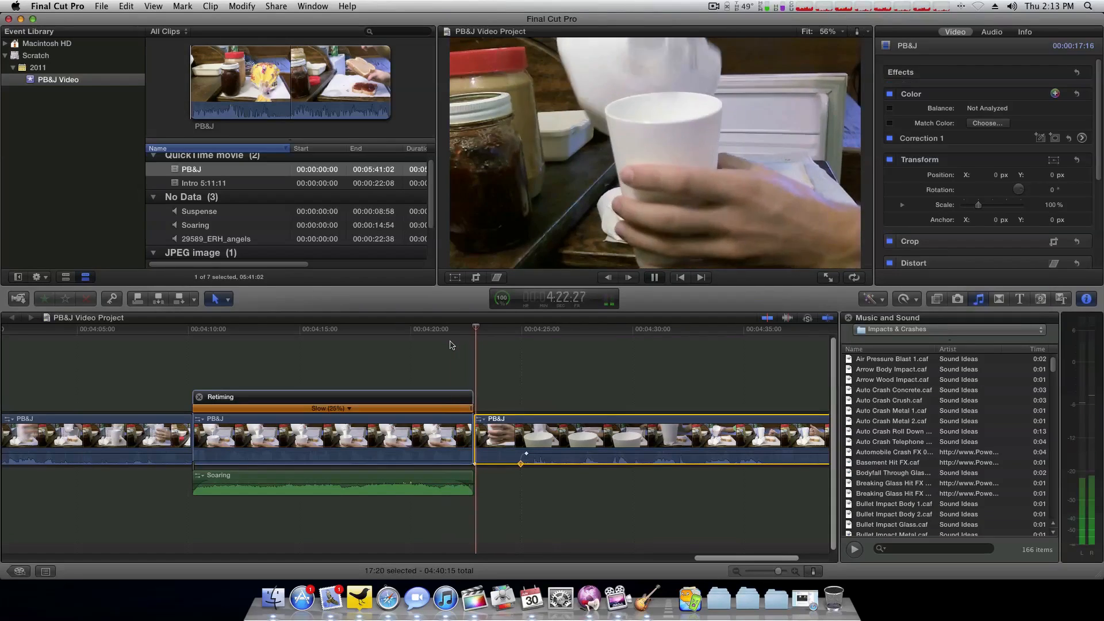
pyautogui.press('space')
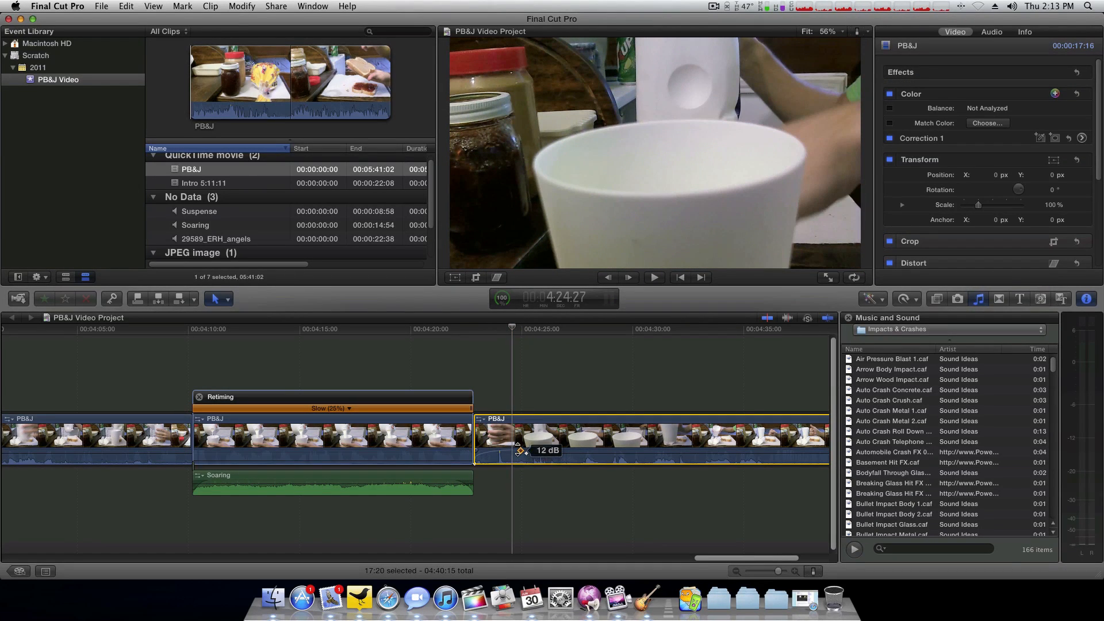
# Step: Try raising the audio keyframe at 4:24:27 to 12 dB and play the transition
pyautogui.click(493, 332)
pyautogui.press('space')
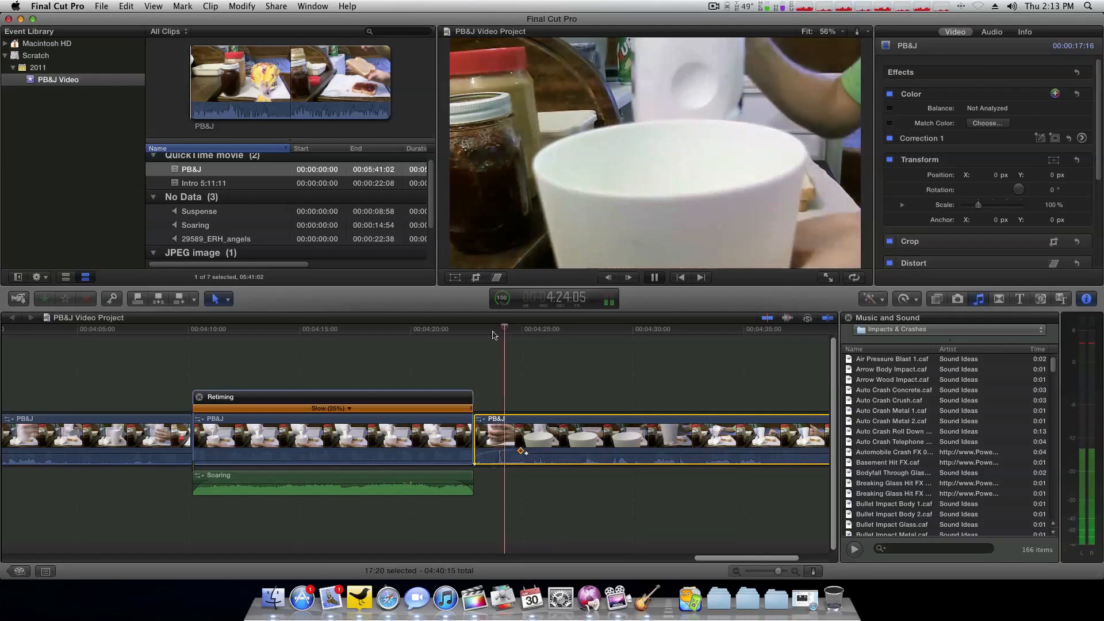
pyautogui.press('space')
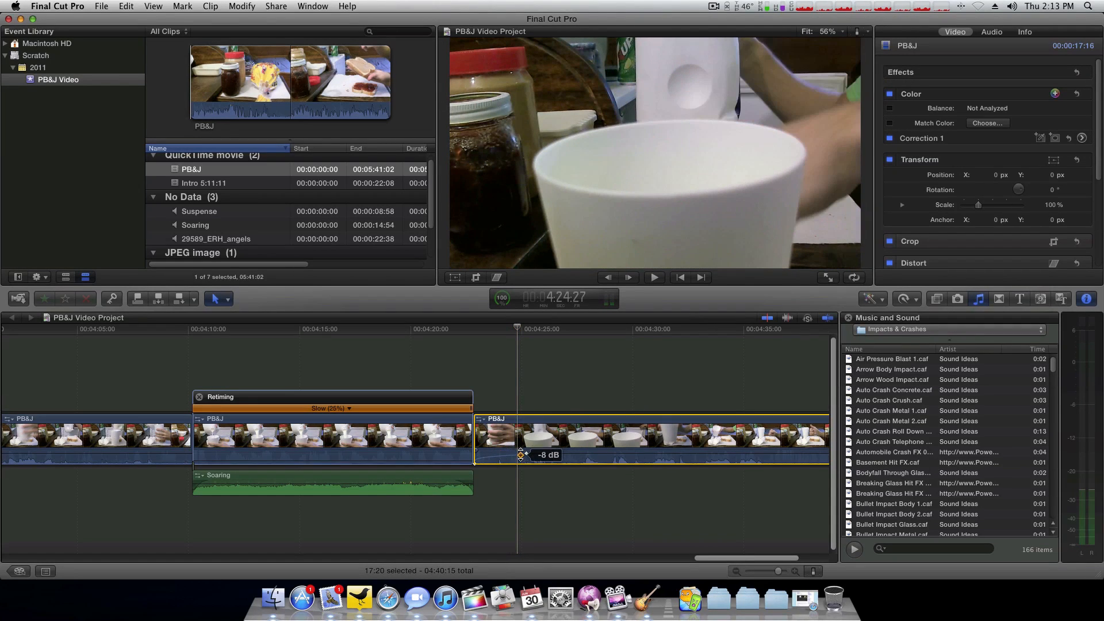
# Step: Lower the boosted keyframe at 4:24:27, add a lower-level keyframe at about 4:23:18, and play back the fade-in
pyautogui.click(459, 333)
pyautogui.press('space')
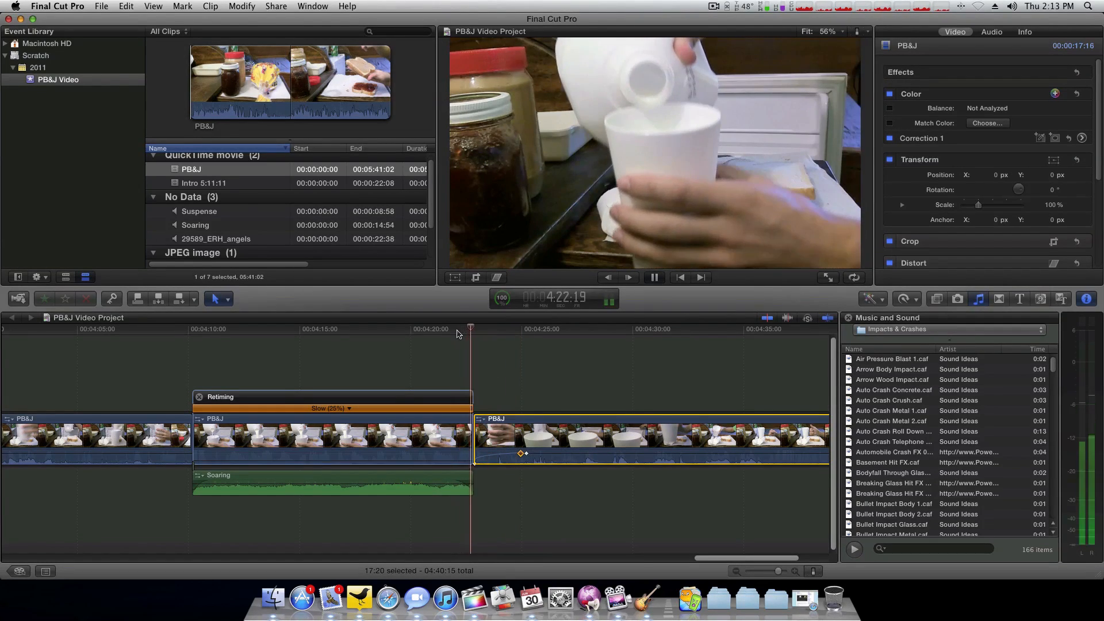
pyautogui.press('space')
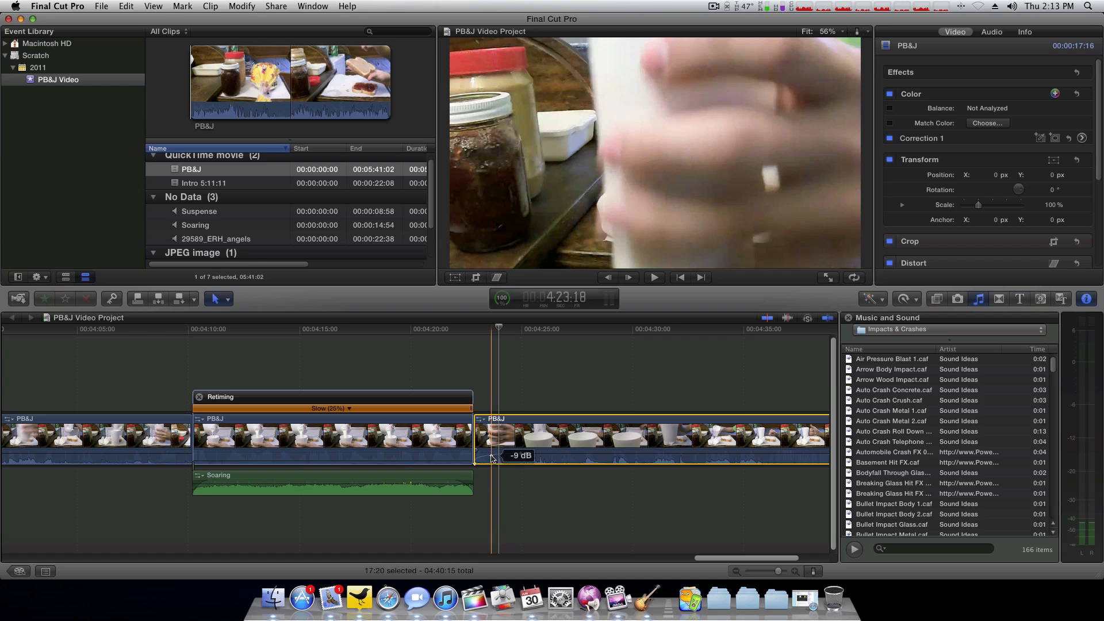
pyautogui.click(462, 332)
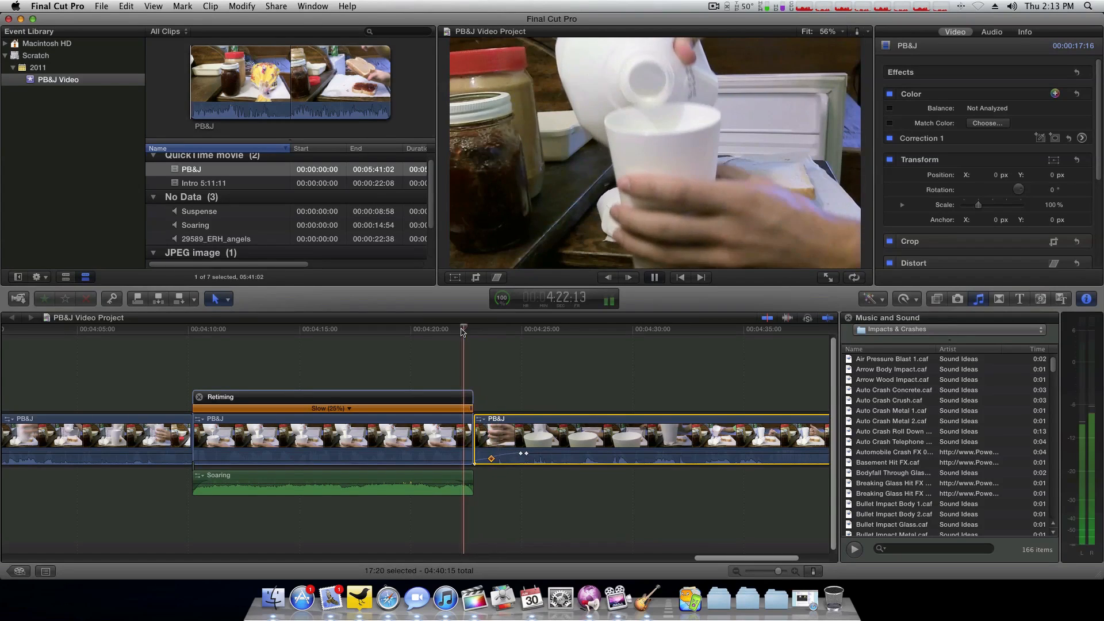
pyautogui.press('space')
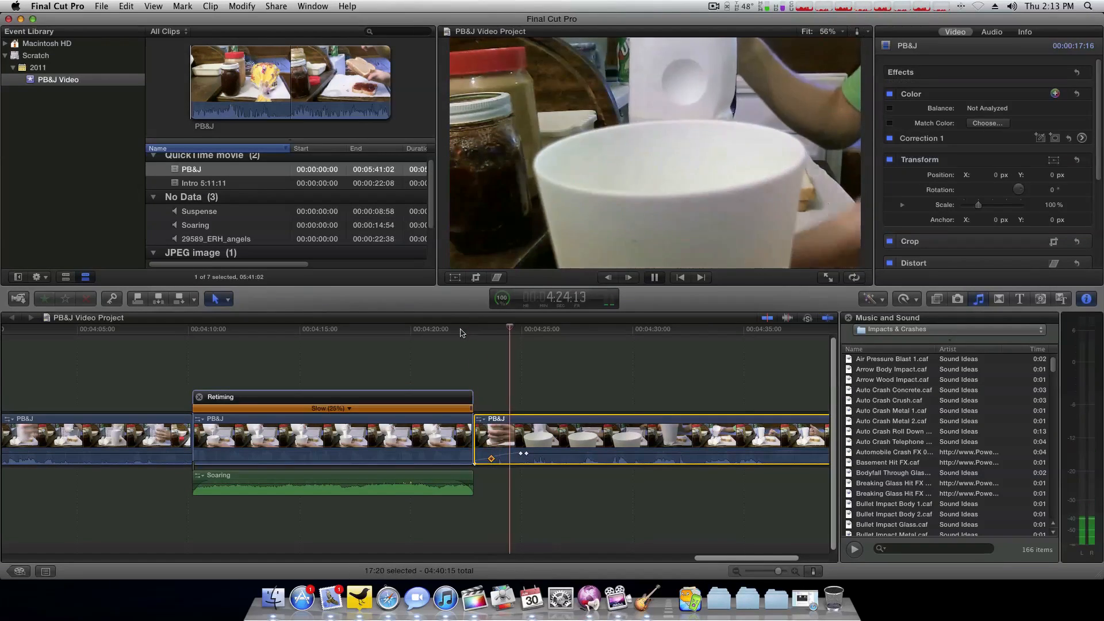
# Step: Play back the audio transition from the end of the slow-motion clip into the following clip
pyautogui.click(438, 332)
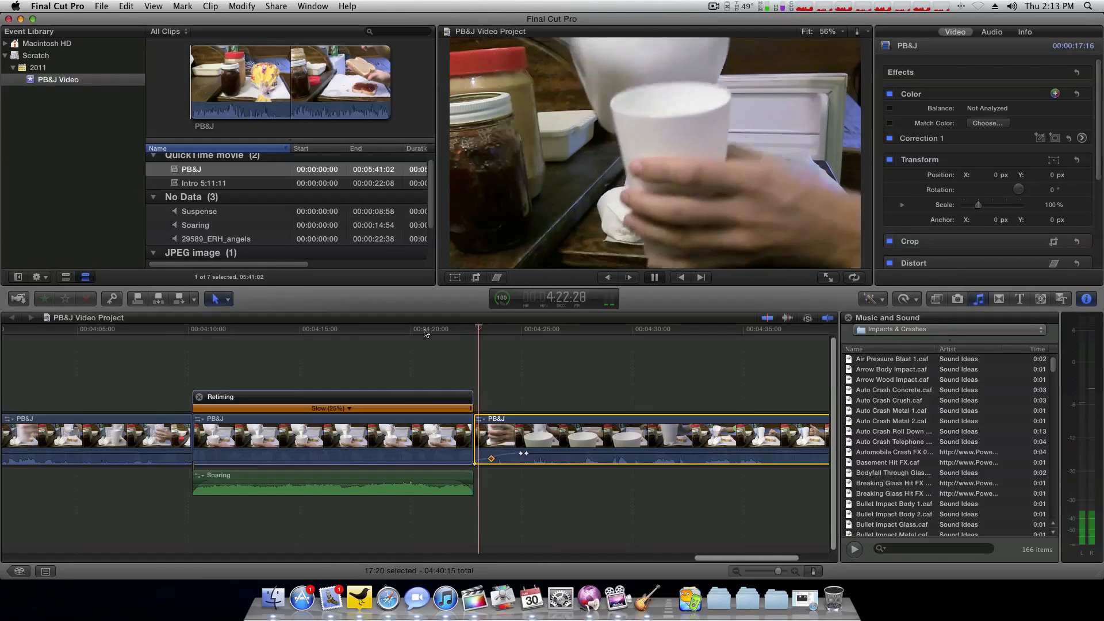
pyautogui.press('space')
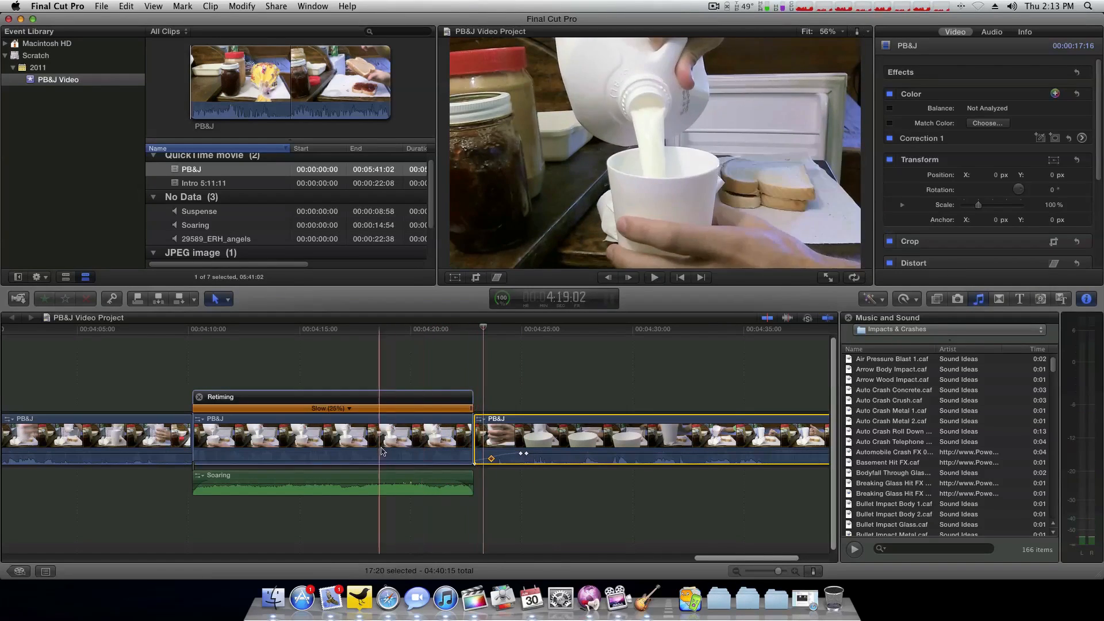
# Step: Try the Dazzle video effect on the slow-motion milk-pouring clip and play it from about 4:09:21
pyautogui.click(938, 299)
pyautogui.scroll(2, 973, 401)
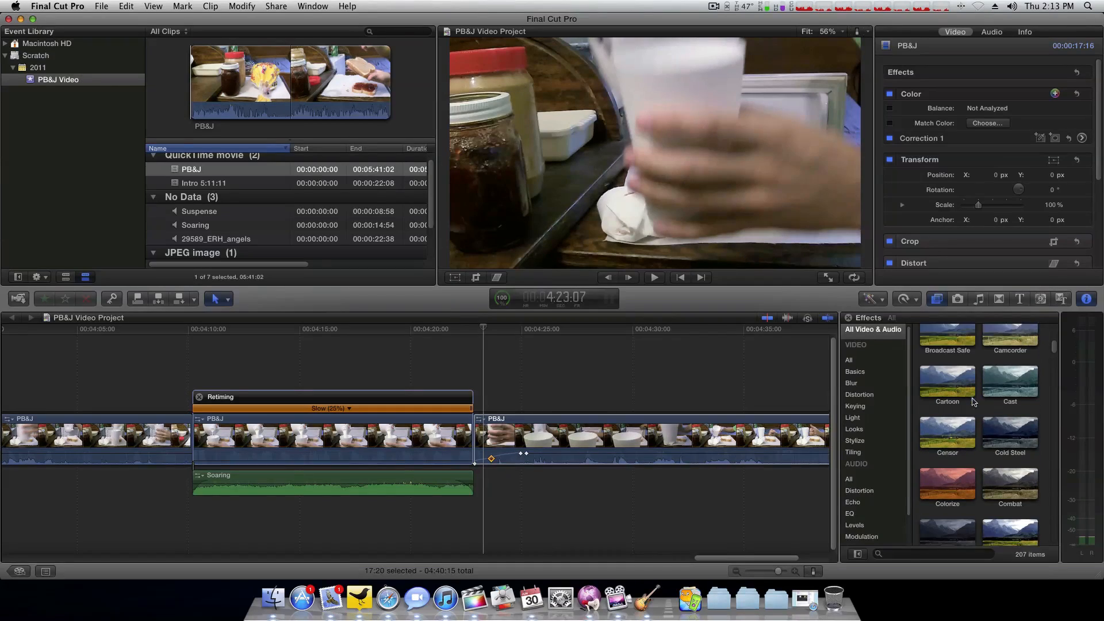
pyautogui.scroll(-2, 973, 401)
pyautogui.scroll(-10, 964, 401)
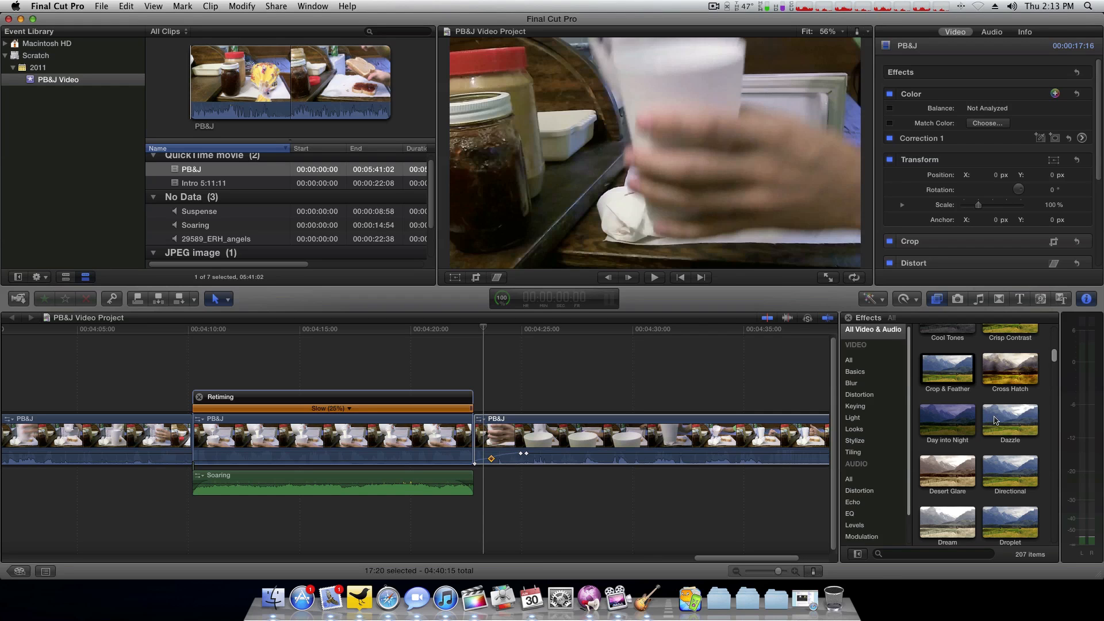
pyautogui.moveTo(996, 420); pyautogui.dragTo(368, 443)
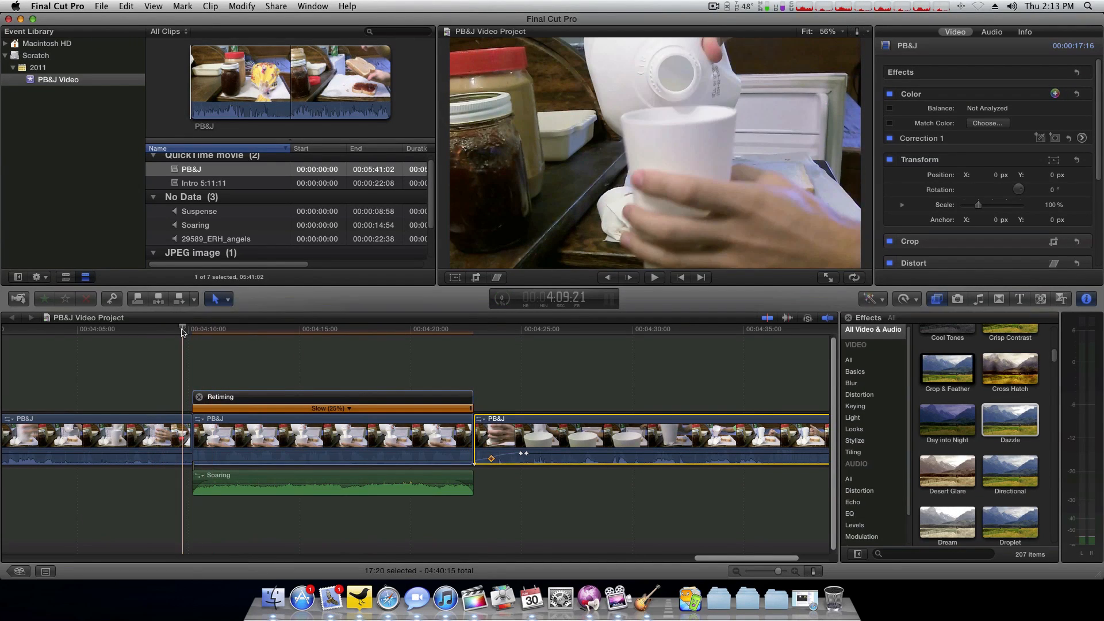
pyautogui.press('space')
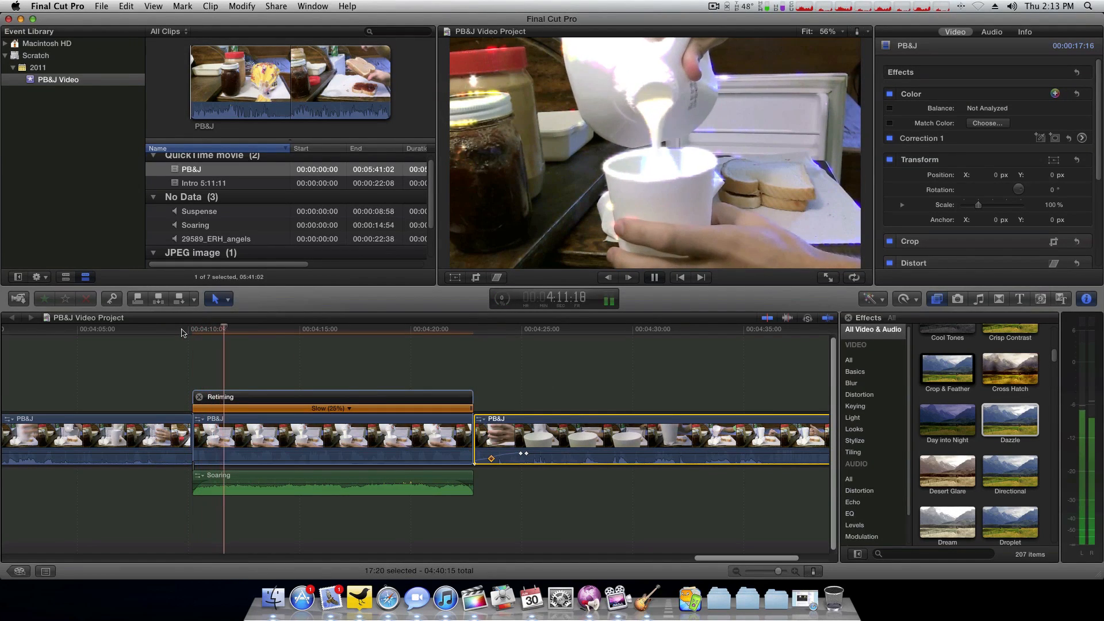
pyautogui.press('space')
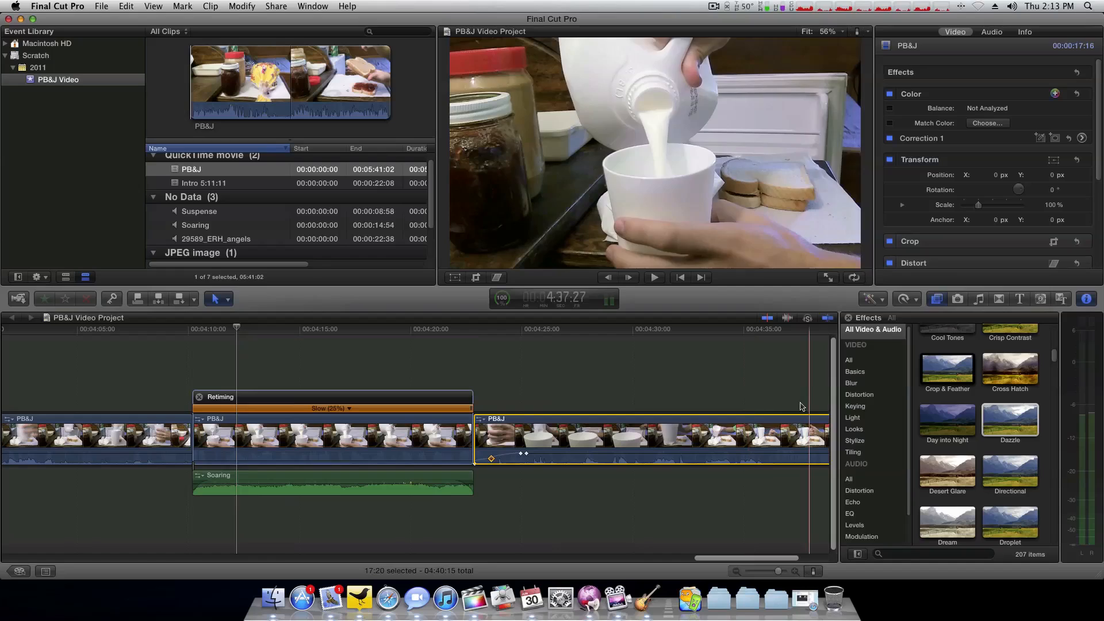
# Step: Preview effects such as Droplet and Fun House, and try the Highlights effect on the slow-motion clip
pyautogui.scroll(-5, 933, 429)
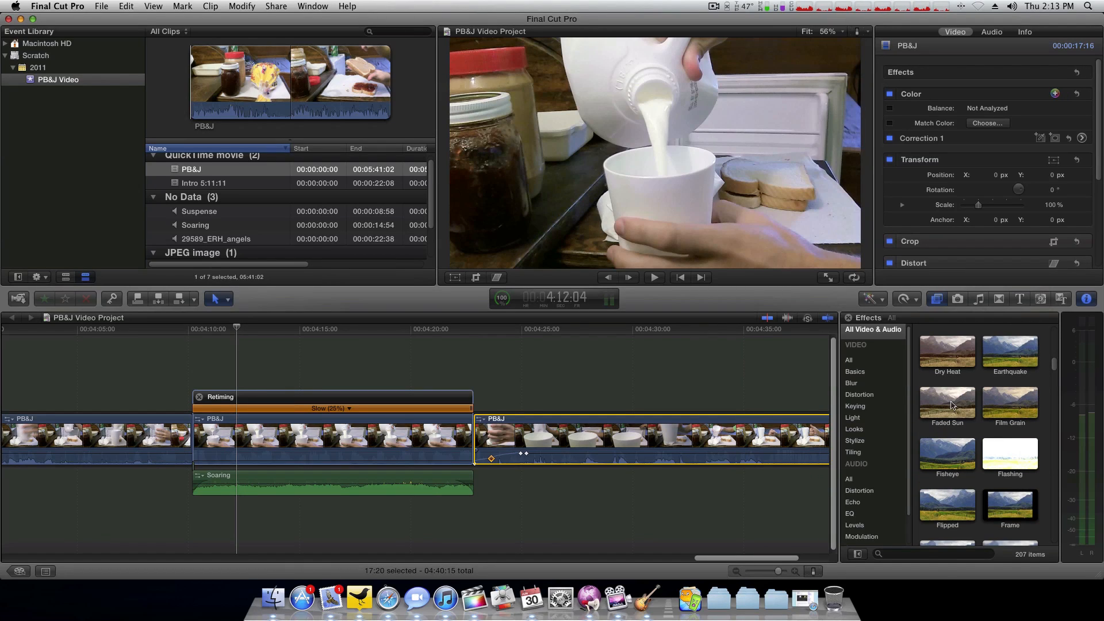
pyautogui.scroll(5, 977, 404)
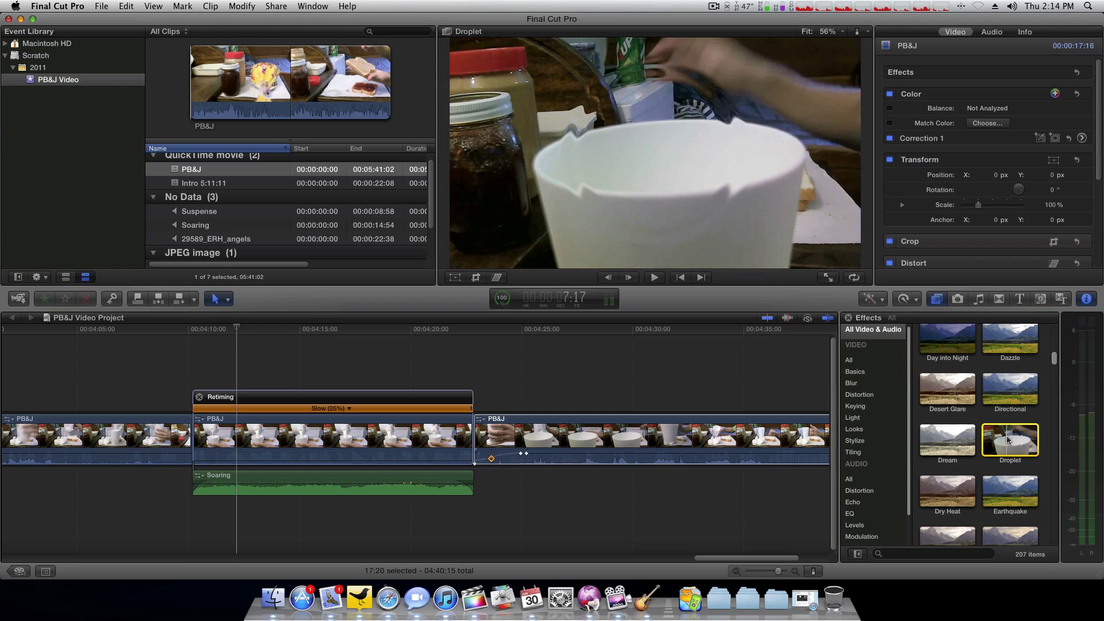
pyautogui.scroll(-3, 1007, 439)
pyautogui.scroll(-3, 1006, 440)
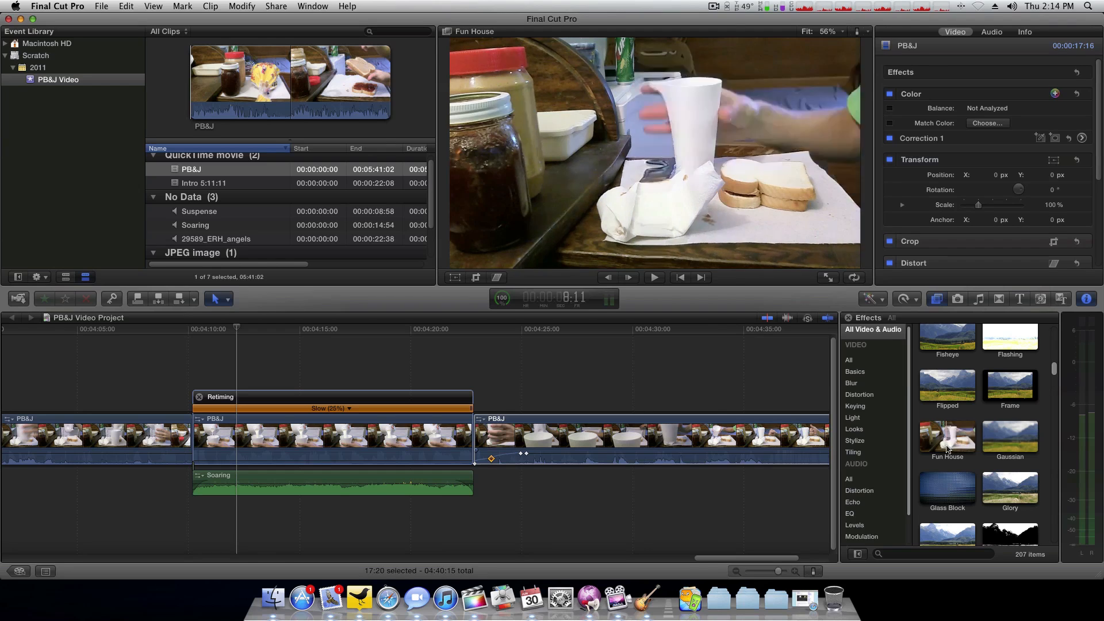
pyautogui.scroll(-3, 955, 437)
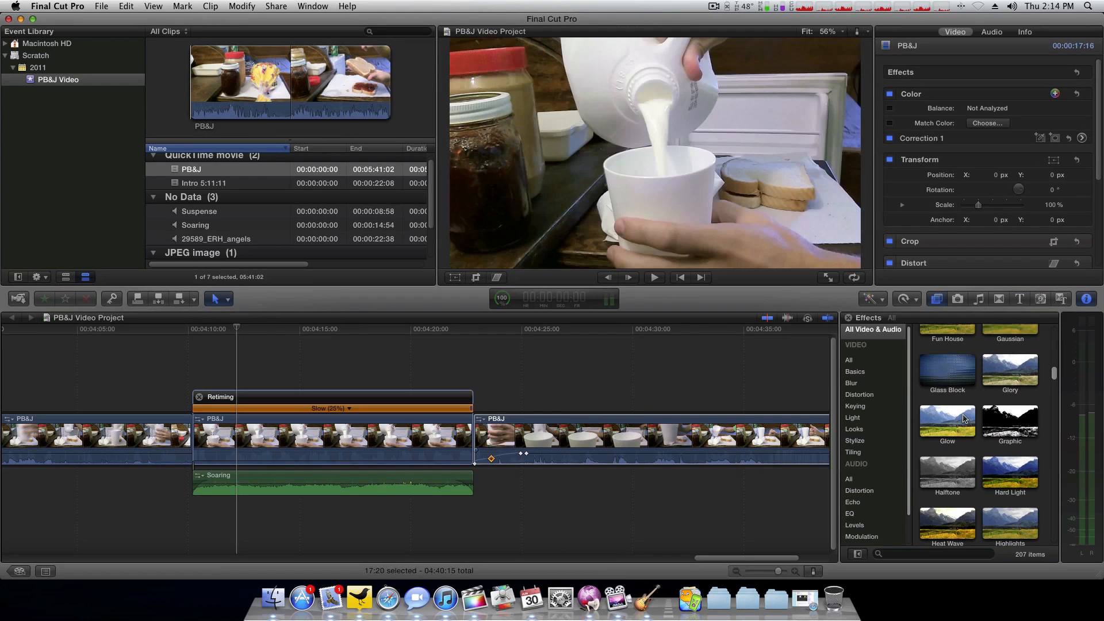
pyautogui.scroll(-2, 977, 411)
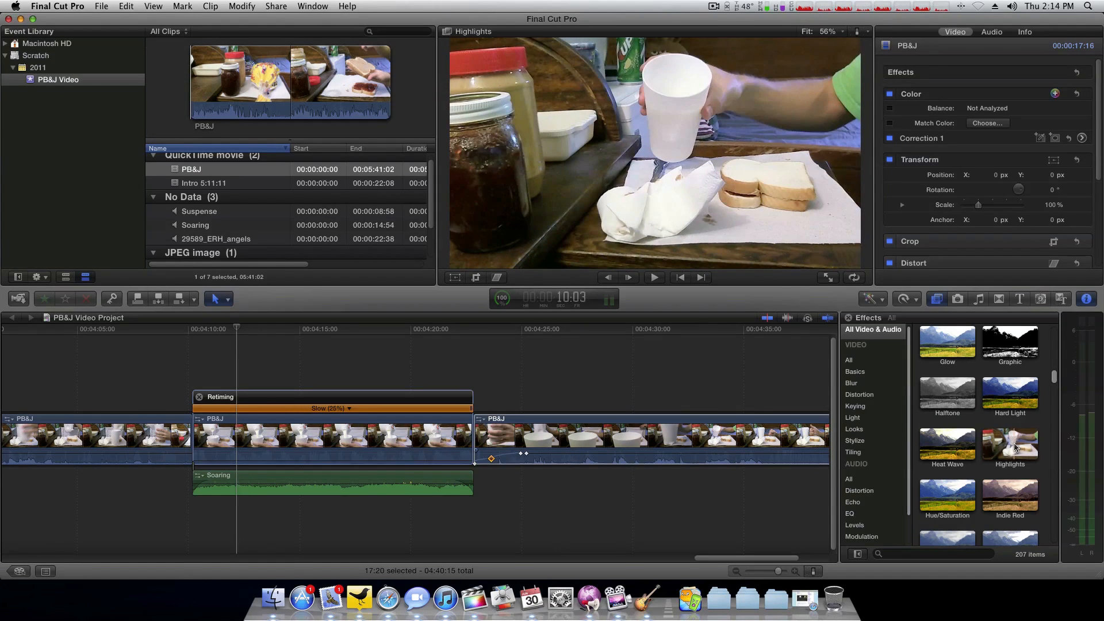
pyautogui.moveTo(1006, 438); pyautogui.dragTo(345, 446)
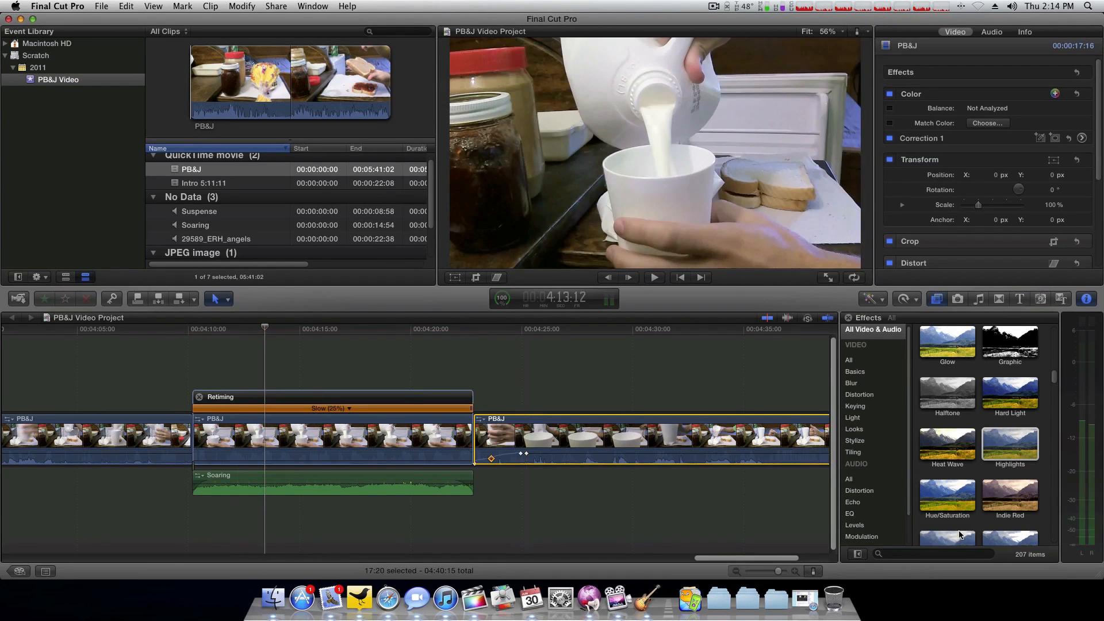
# Step: Try the Hue/Saturation effect on the slow-motion clip and play it back
pyautogui.click(950, 499)
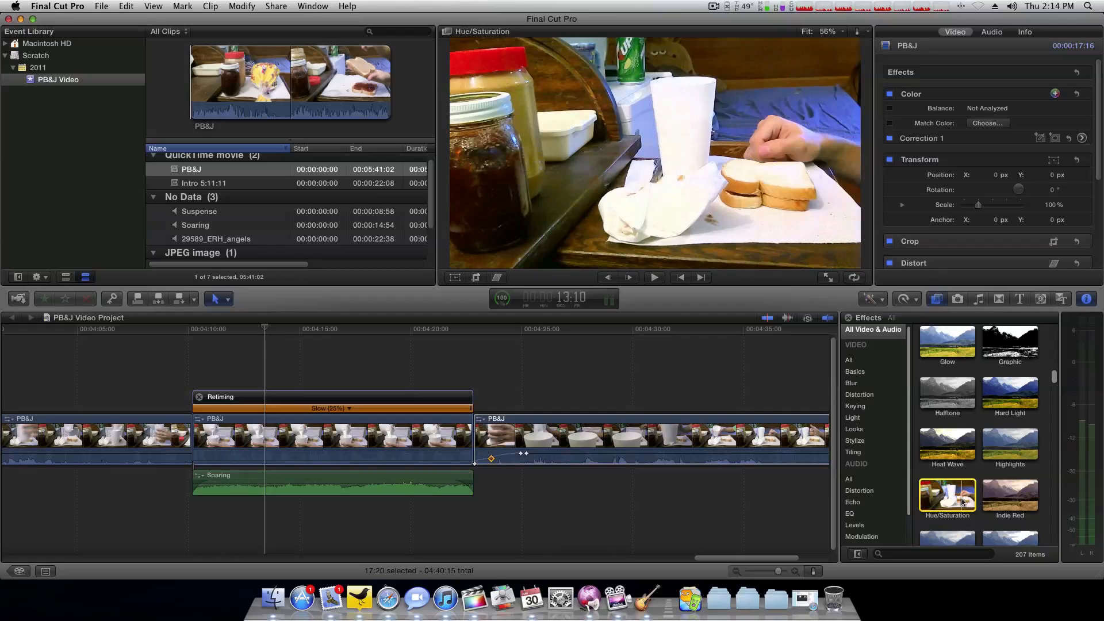
pyautogui.moveTo(959, 501); pyautogui.dragTo(361, 432)
pyautogui.click(246, 329)
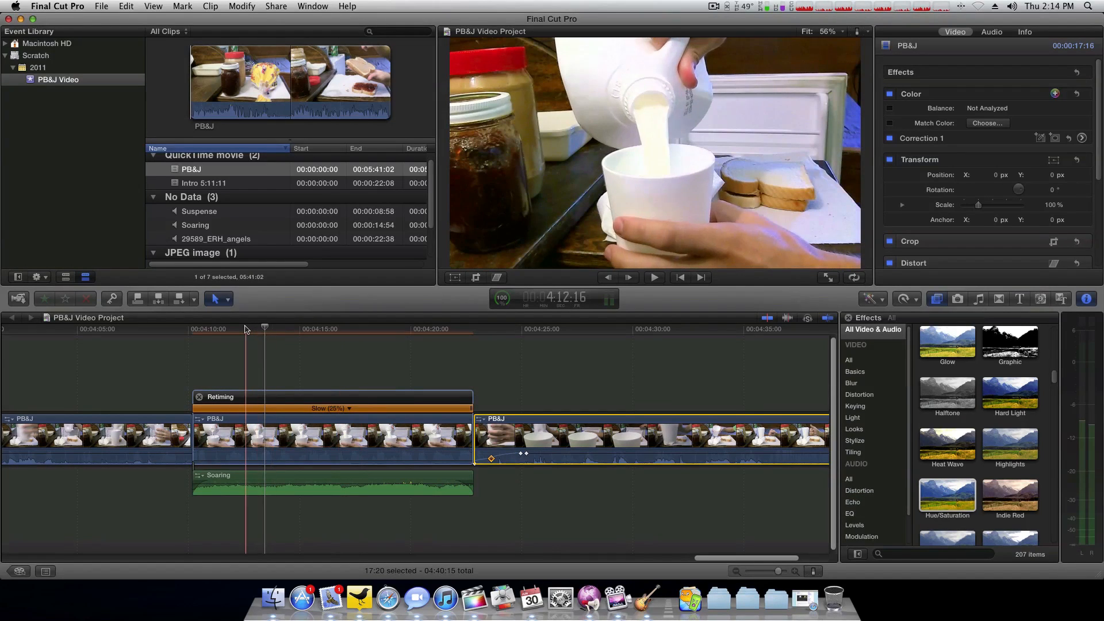
pyautogui.press('space')
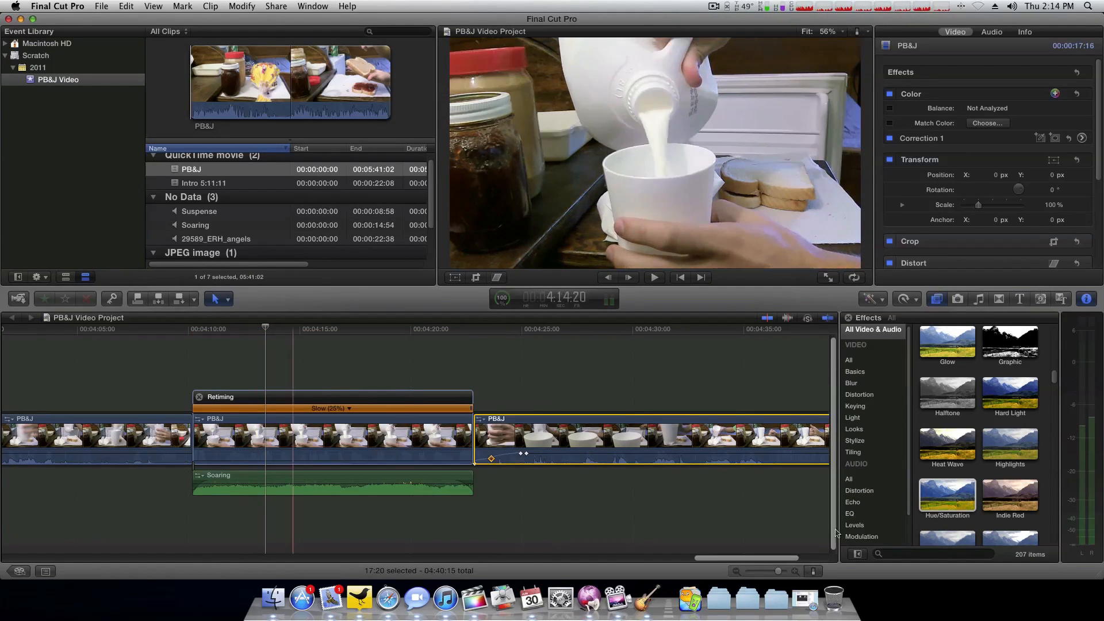
# Step: Try the Memory effect on the slow-motion clip, playing it from the clip's start, and undo it
pyautogui.scroll(-5, 981, 519)
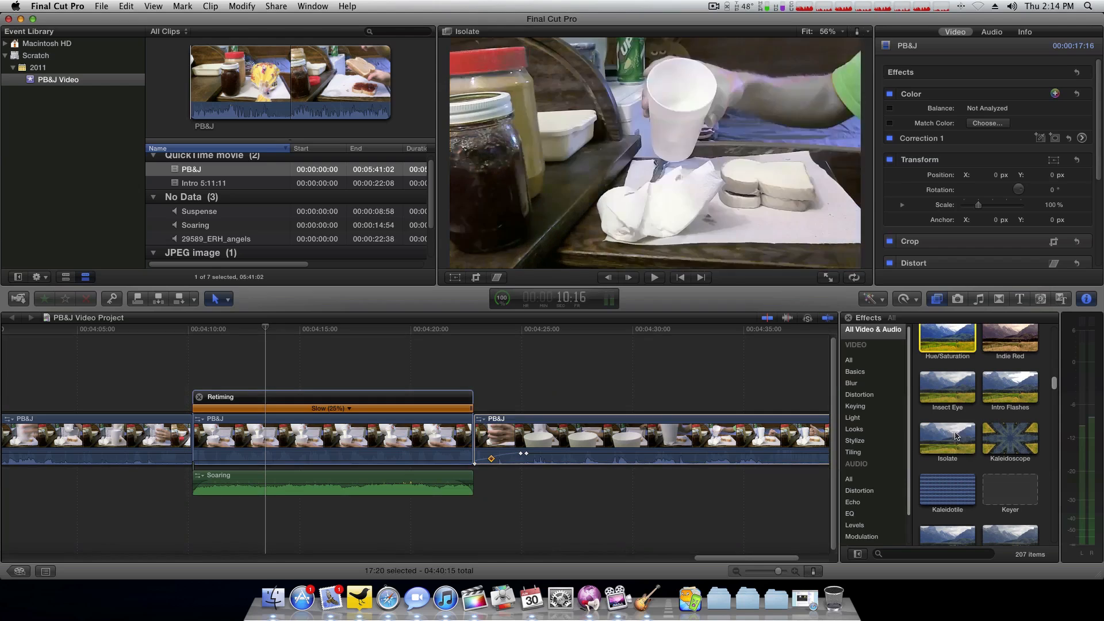
pyautogui.scroll(-5, 977, 437)
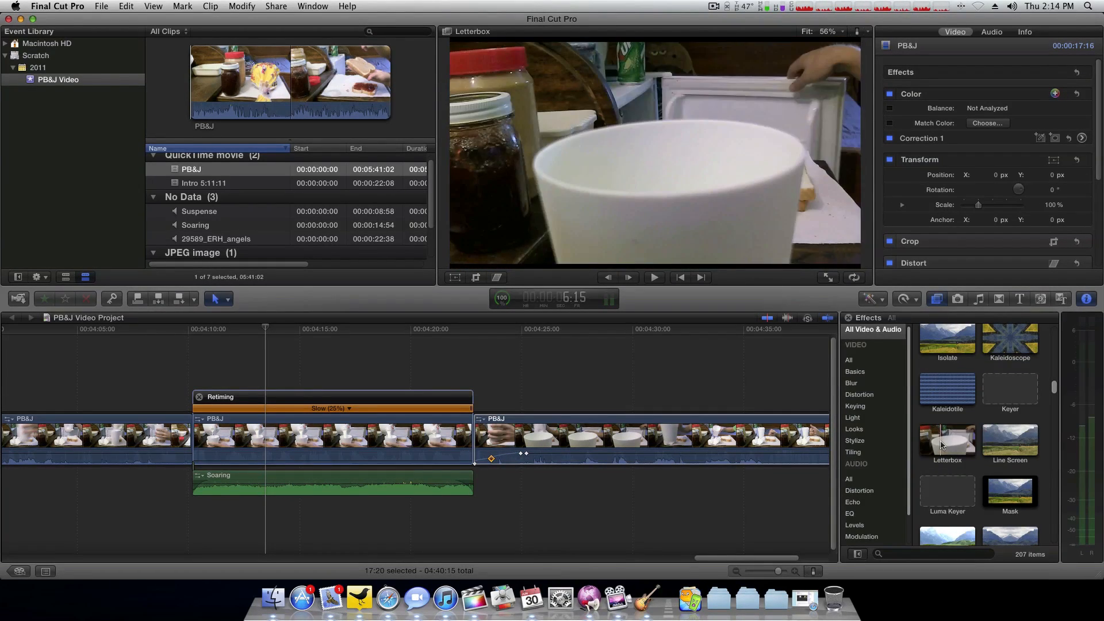
pyautogui.scroll(-6, 977, 437)
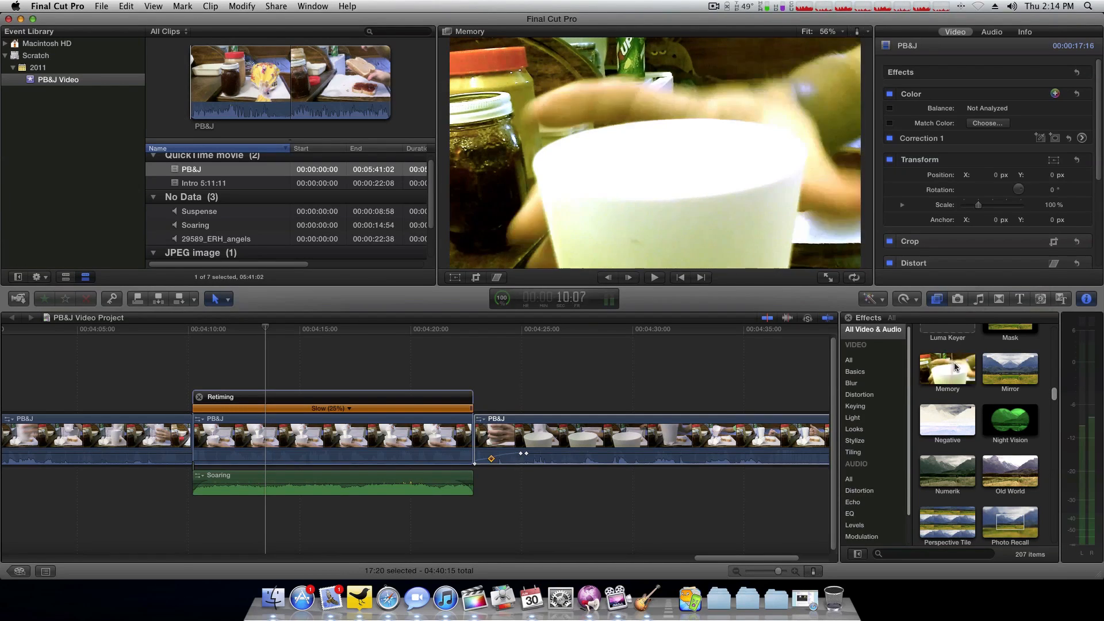
pyautogui.click(192, 336)
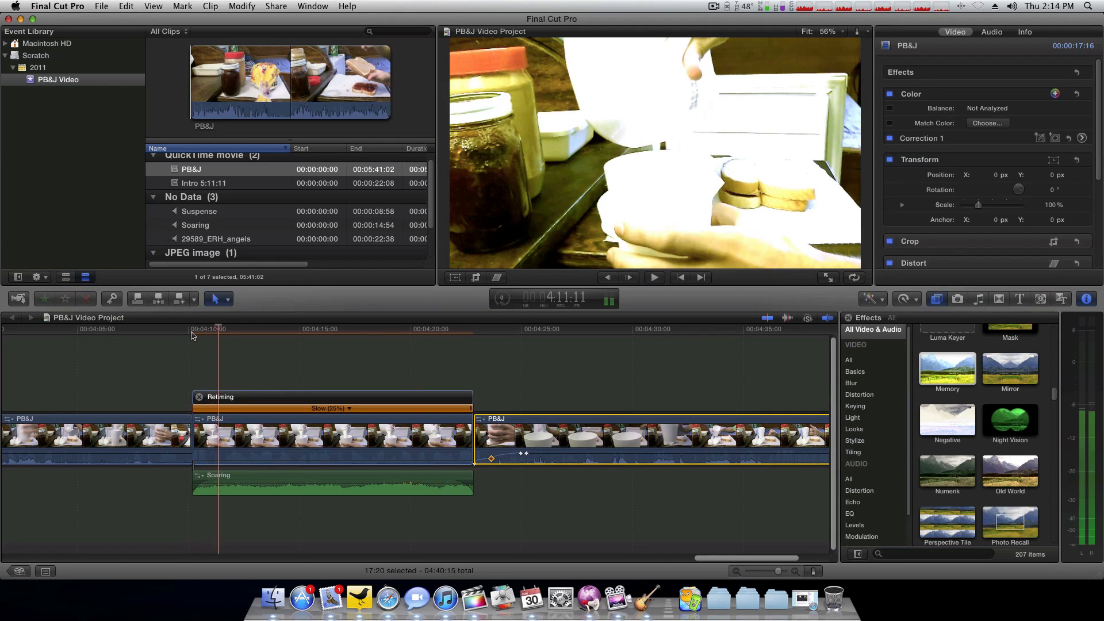
pyautogui.press('space')
pyautogui.press('super+z')
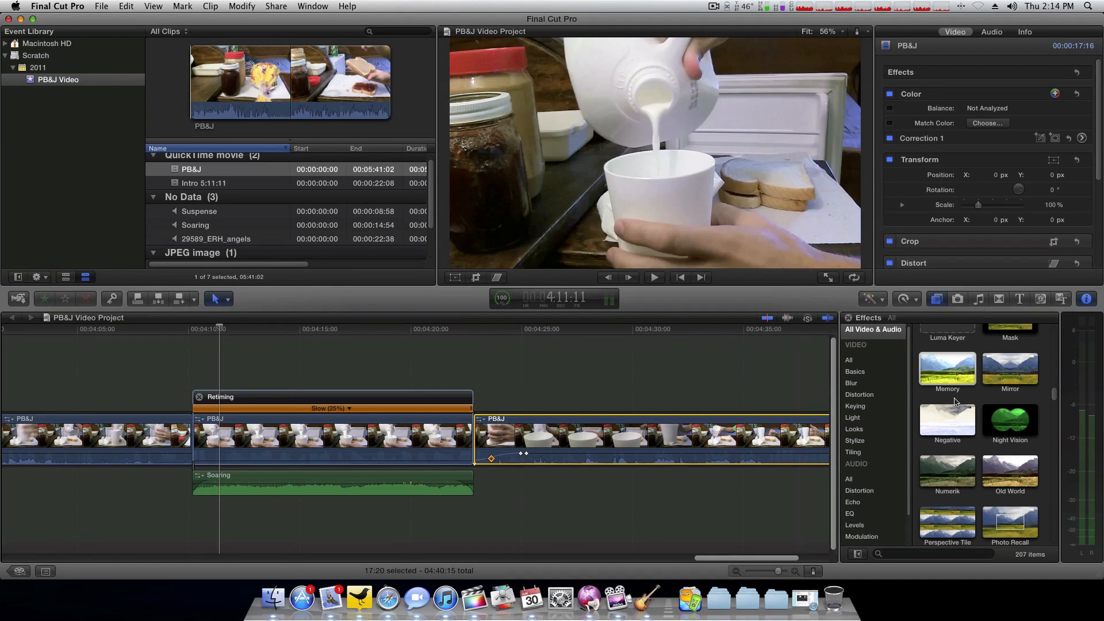
# Step: Preview more video effects, including Projector, Raster, Aura and Bleach Bypass, and search the effects for "dream"
pyautogui.scroll(-5, 955, 401)
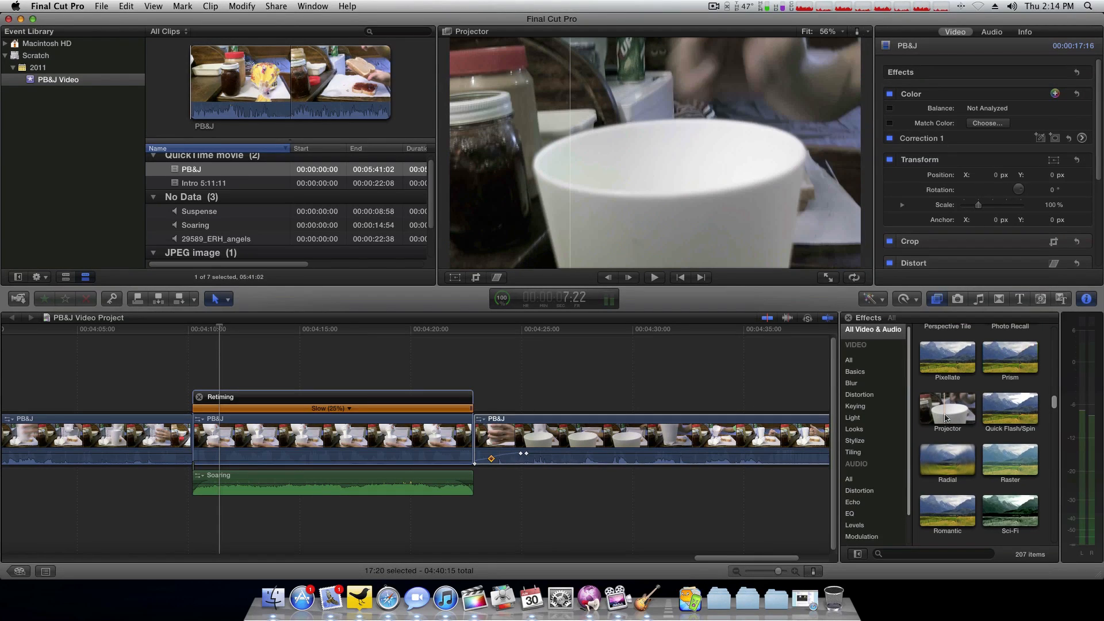
pyautogui.scroll(-3, 989, 397)
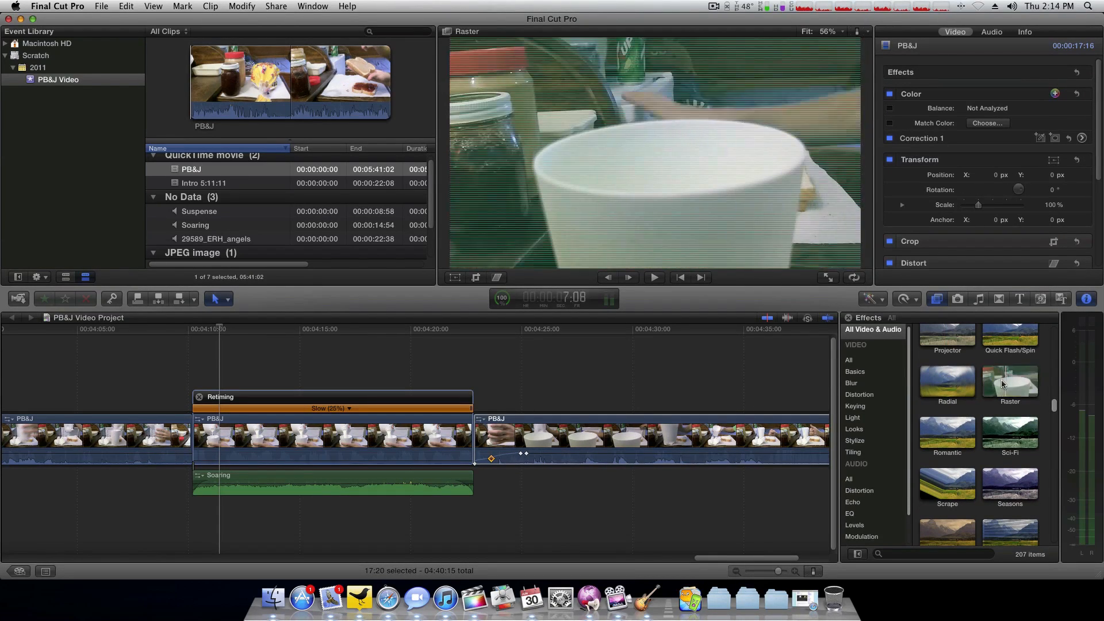
pyautogui.scroll(-6, 997, 388)
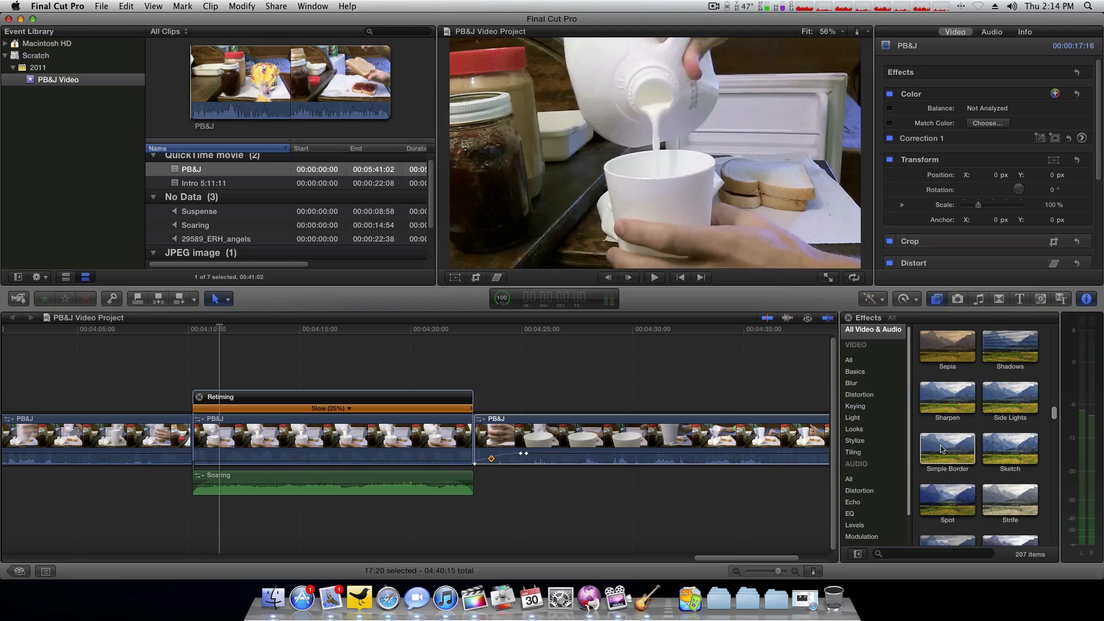
pyautogui.scroll(20, 989, 402)
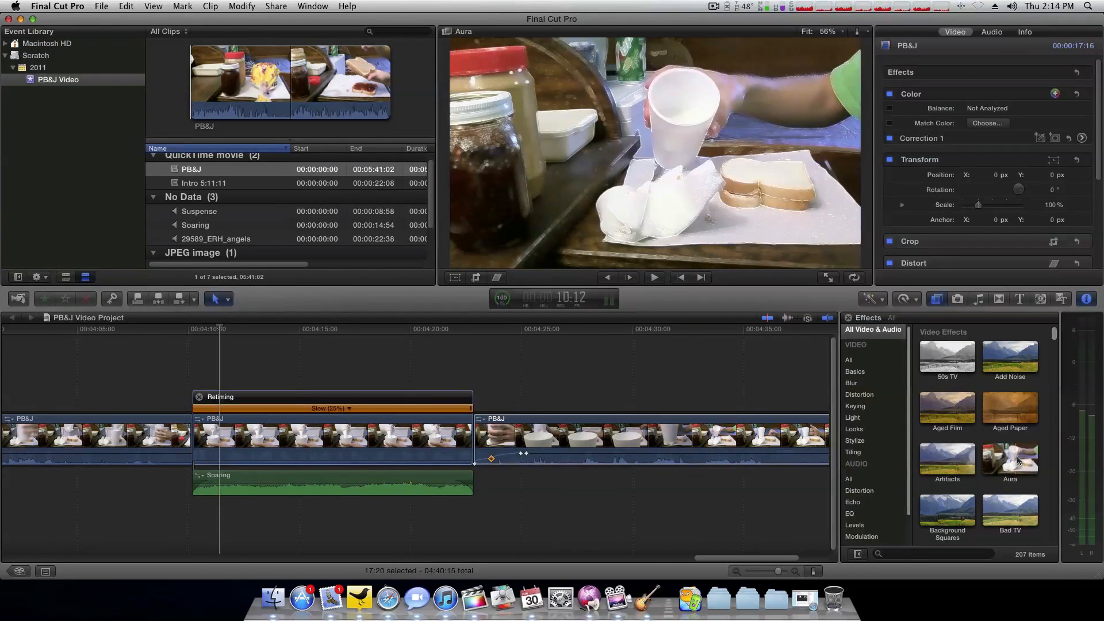
pyautogui.scroll(-4, 1012, 465)
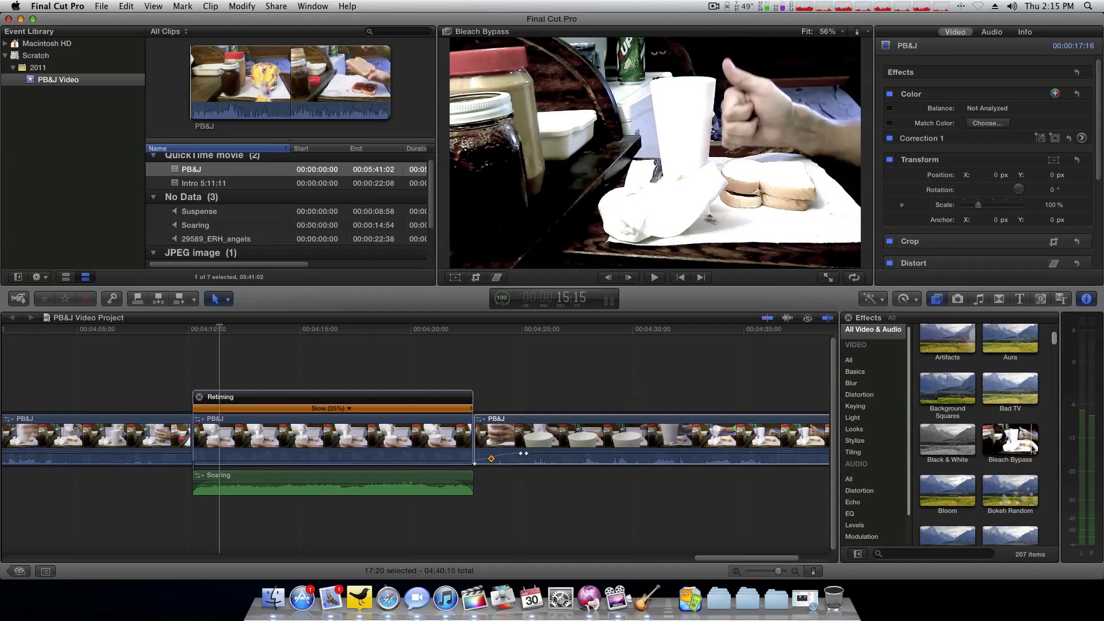
pyautogui.scroll(-4, 1020, 457)
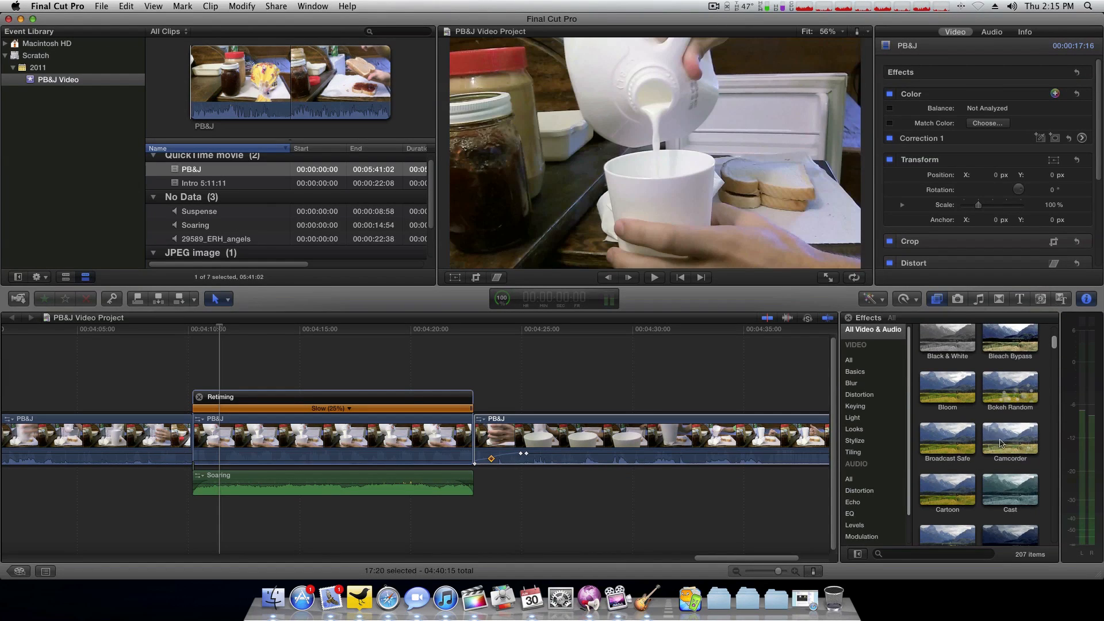
pyautogui.scroll(-1, 950, 480)
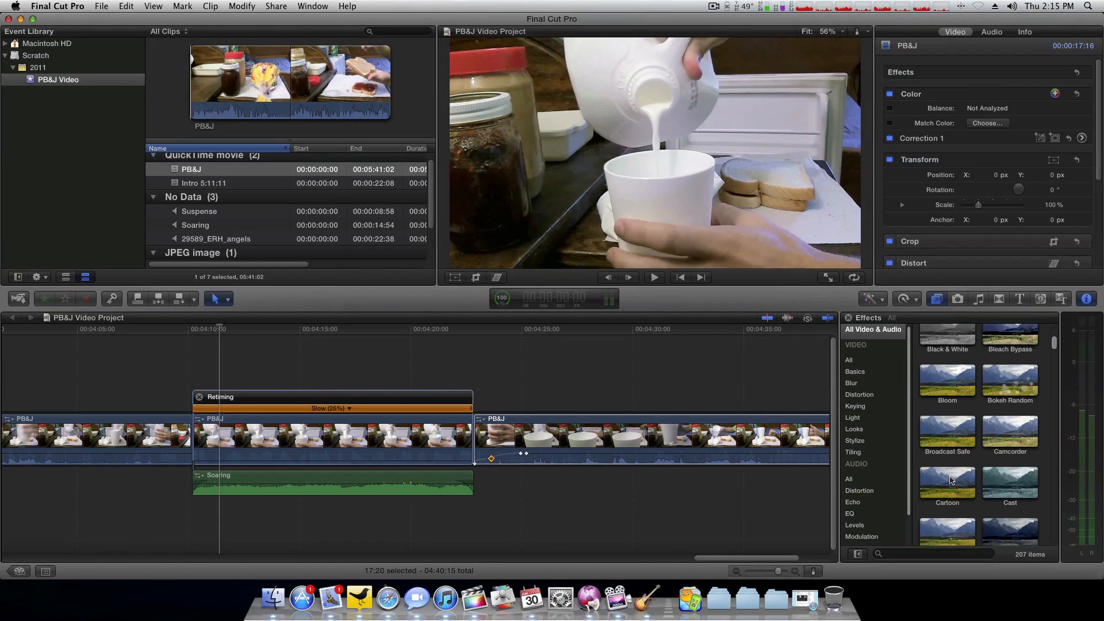
pyautogui.scroll(-2, 951, 480)
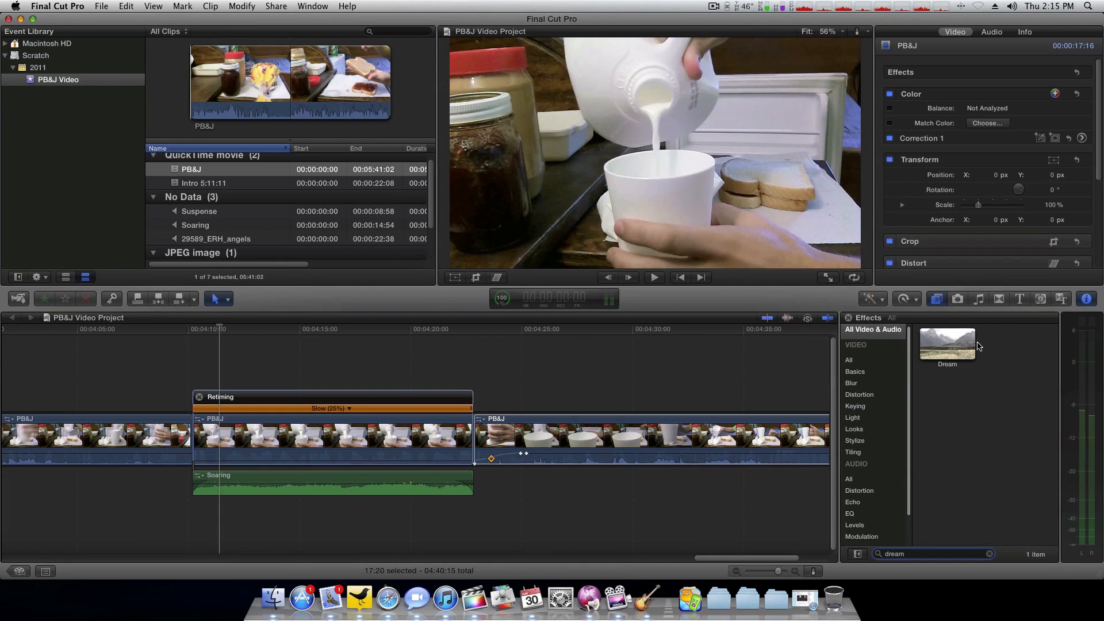
# Step: Apply the Dream effect to the slow-motion milk-pouring clip and set its Amount to 14.5
pyautogui.moveTo(947, 343); pyautogui.dragTo(379, 443)
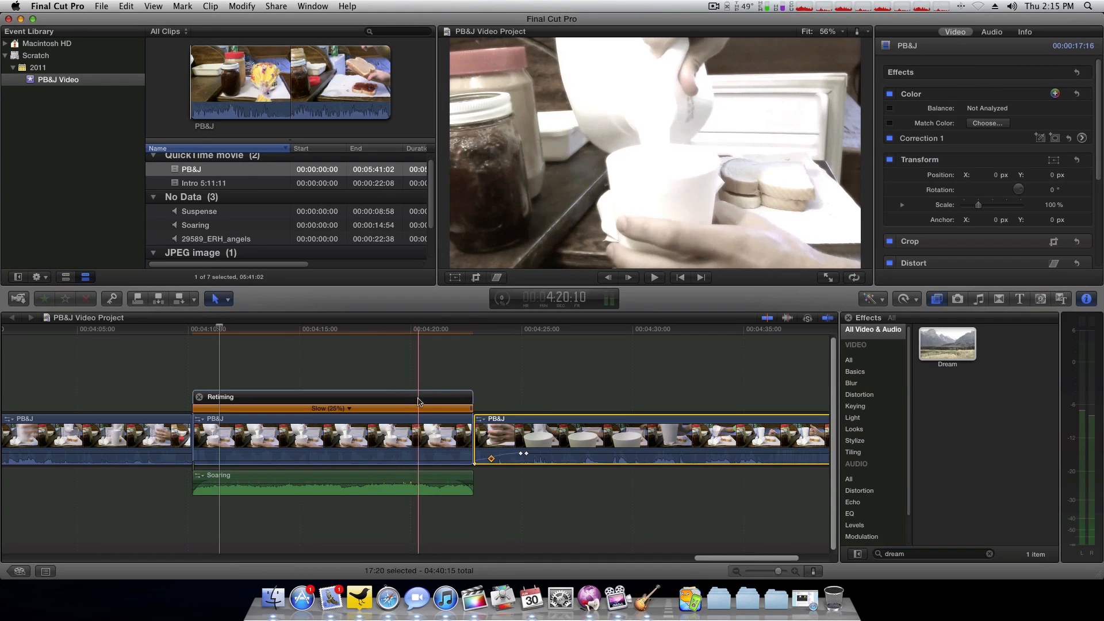
pyautogui.click(419, 440)
pyautogui.moveTo(1021, 106); pyautogui.dragTo(965, 105)
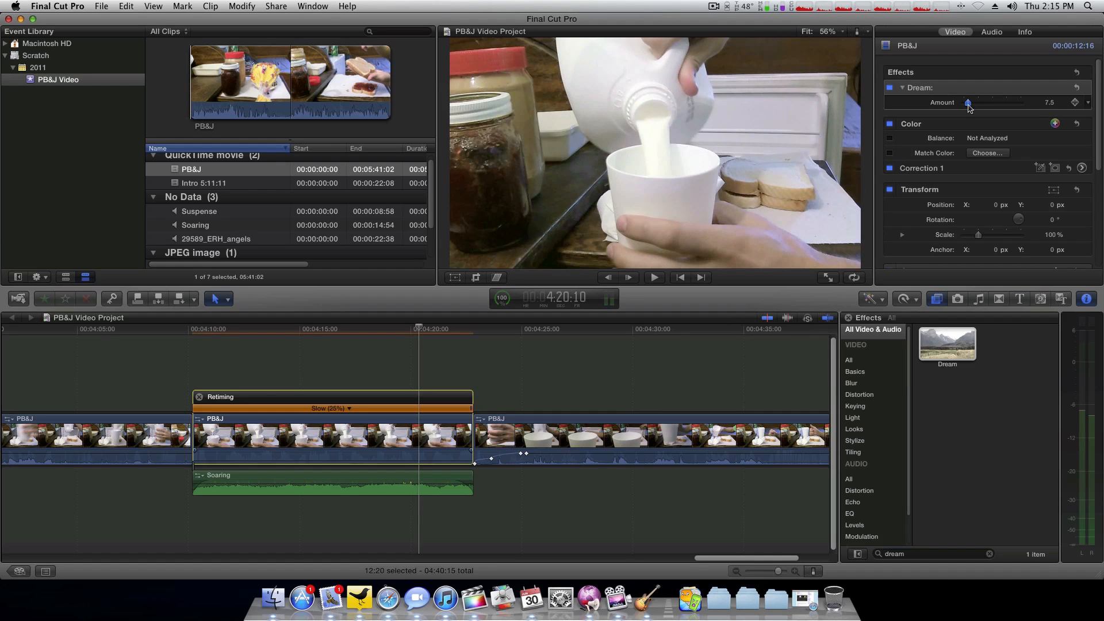
# Step: Play back the Dream effect from about 4:09:23, just before the slow-motion clip starts
pyautogui.click(184, 328)
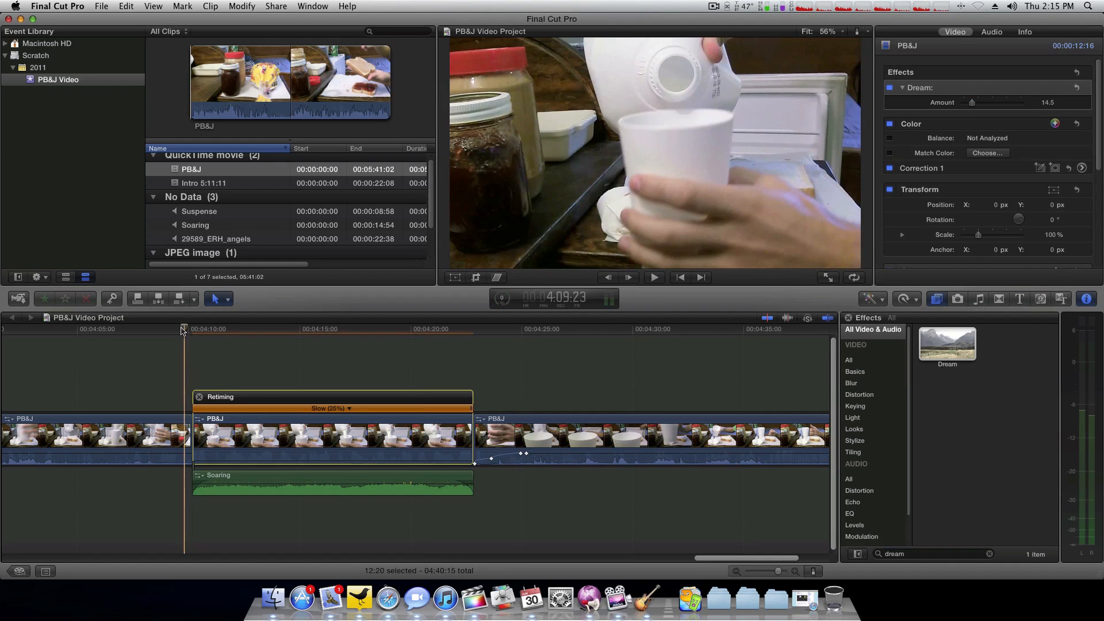
pyautogui.press('space')
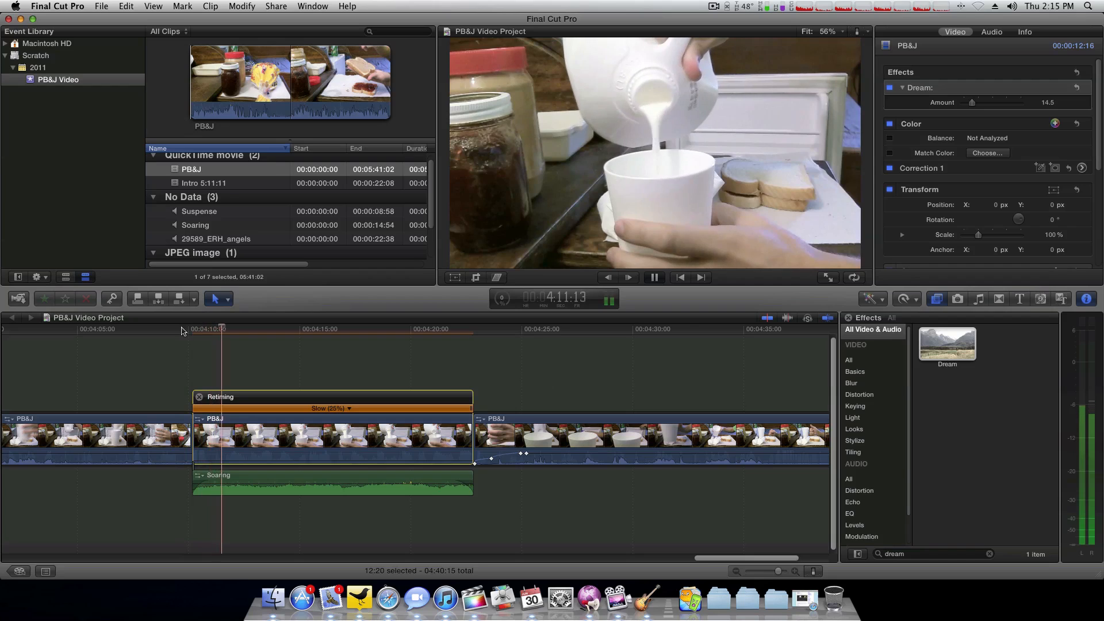
pyautogui.press('space')
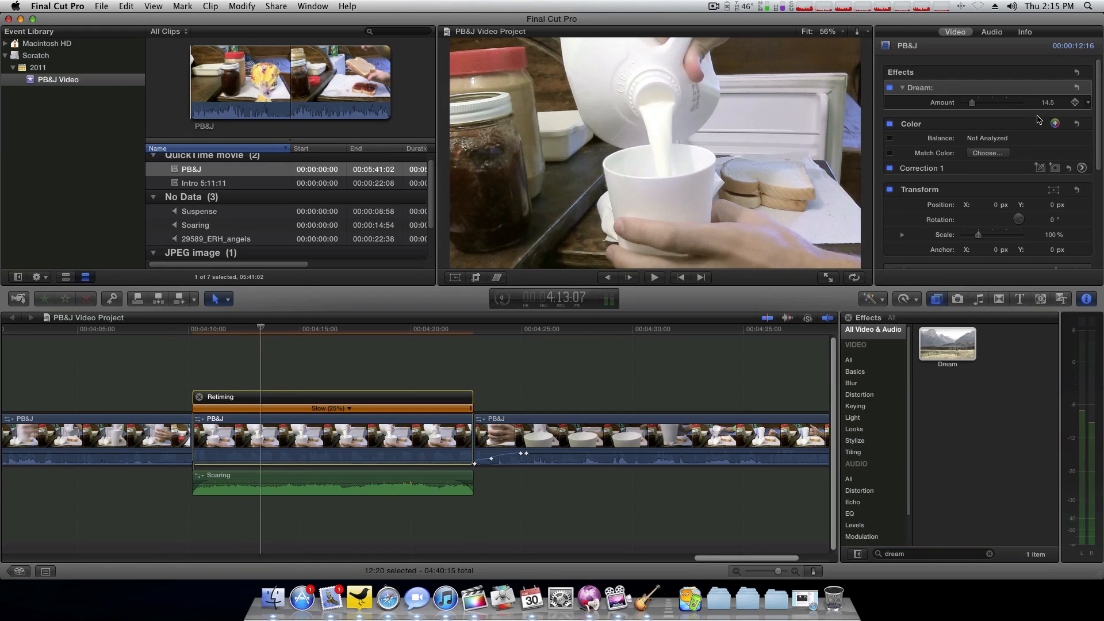
# Step: Keyframe the Dream Amount from 0 at the slow-motion clip's start to 14.5 at about 4:11:04, and play it back
pyautogui.click(215, 332)
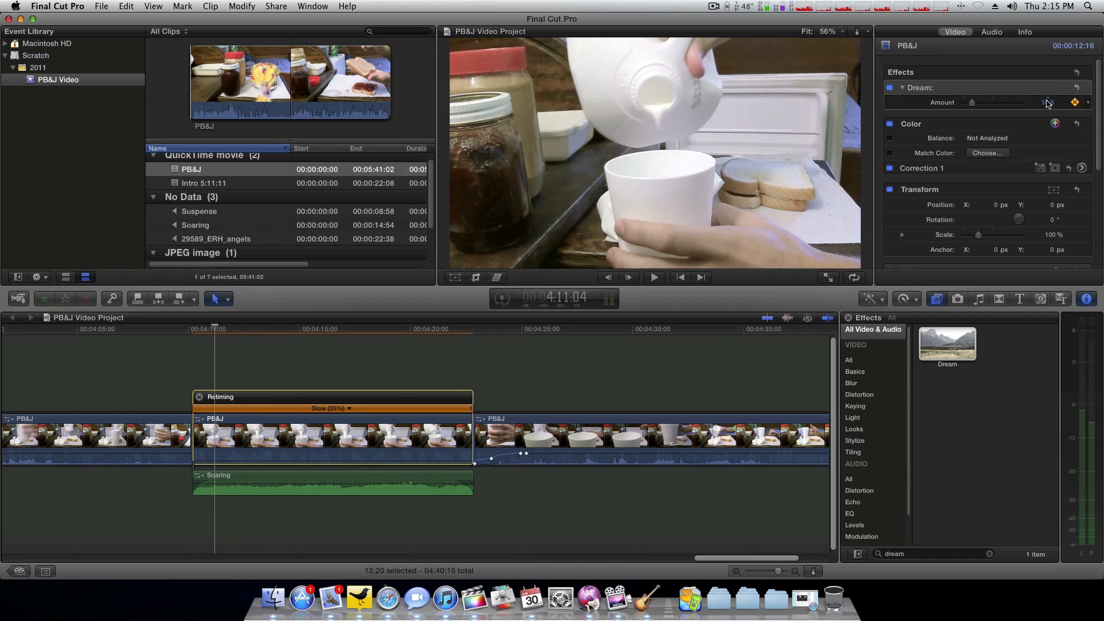
pyautogui.press('Up')
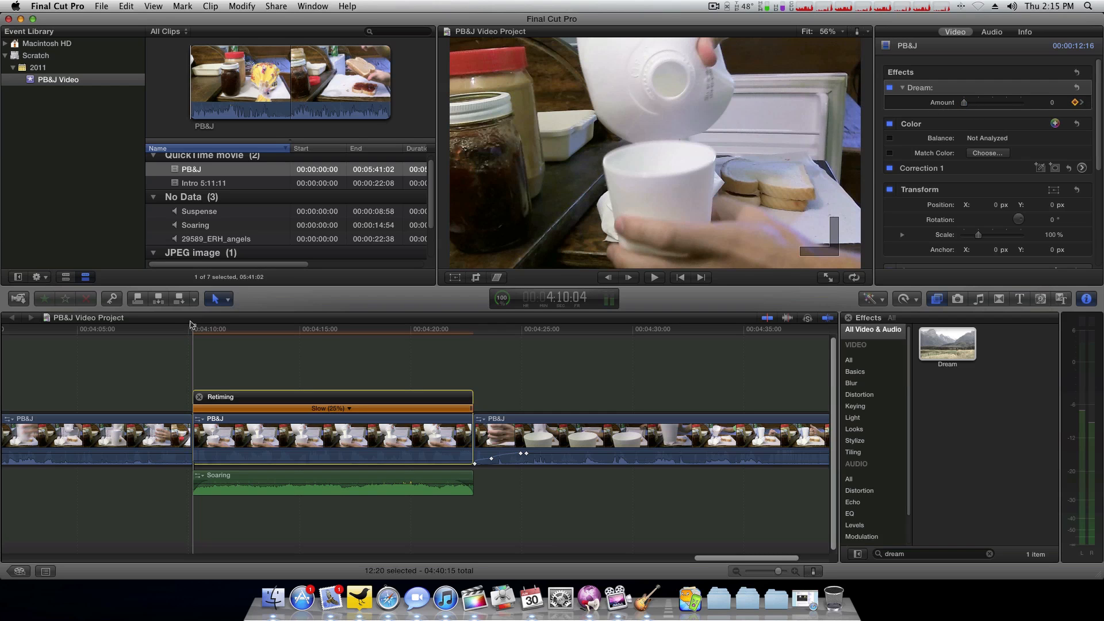
pyautogui.press('space')
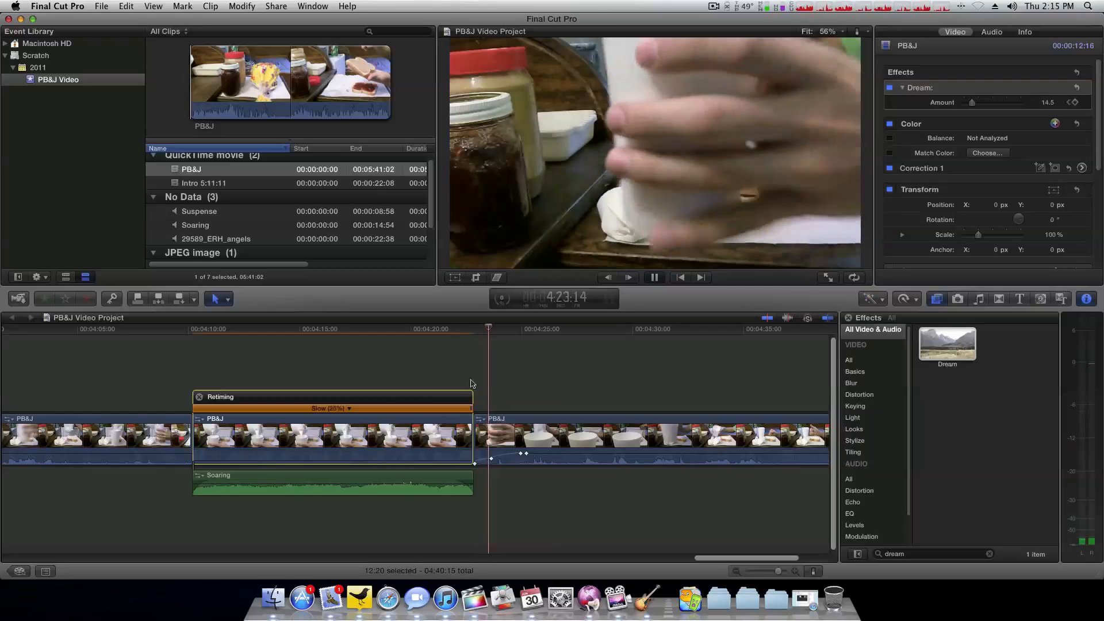
pyautogui.hscroll(2, 472, 382)
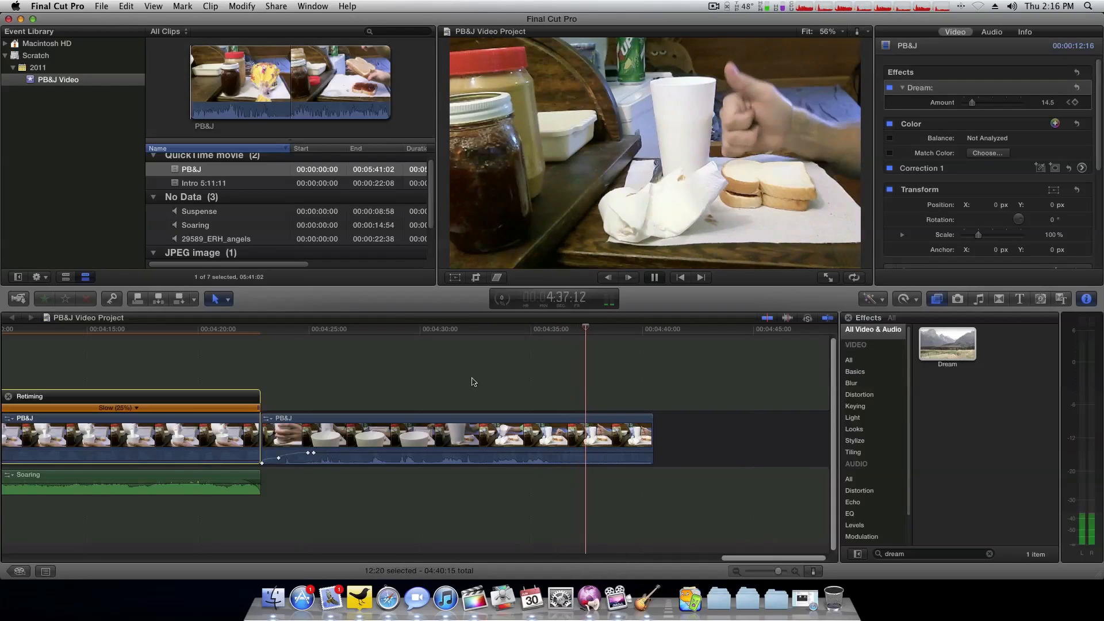
pyautogui.press('space')
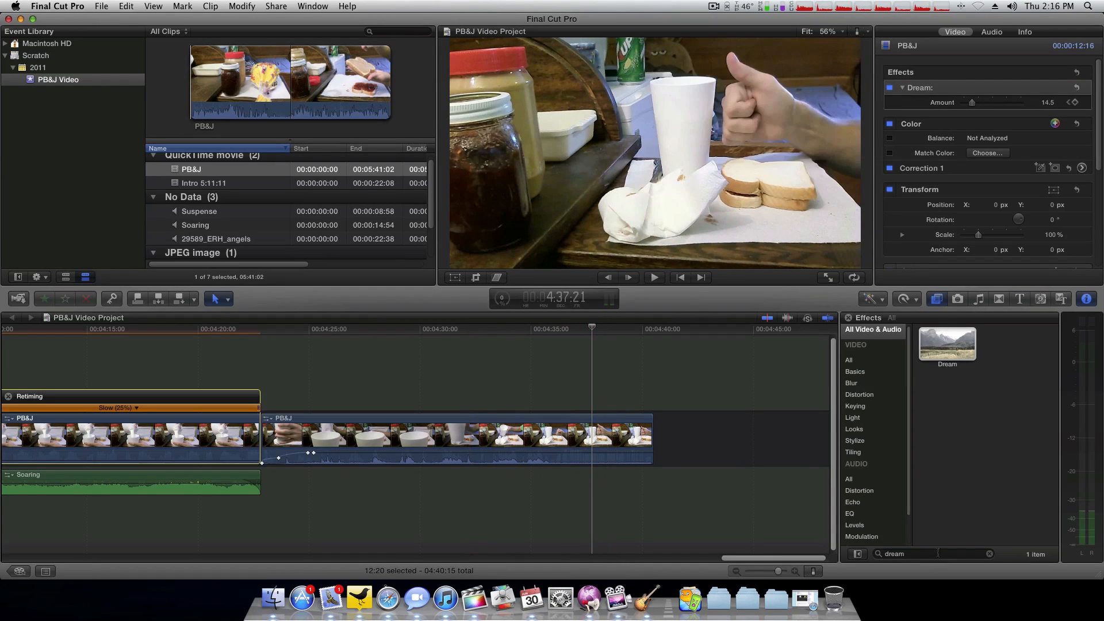
# Step: Search the effects for "dazzle" and split the last clip at the thumbs-up gesture, about 4:37:07
pyautogui.doubleClick(938, 553)
pyautogui.press('BackSpace')
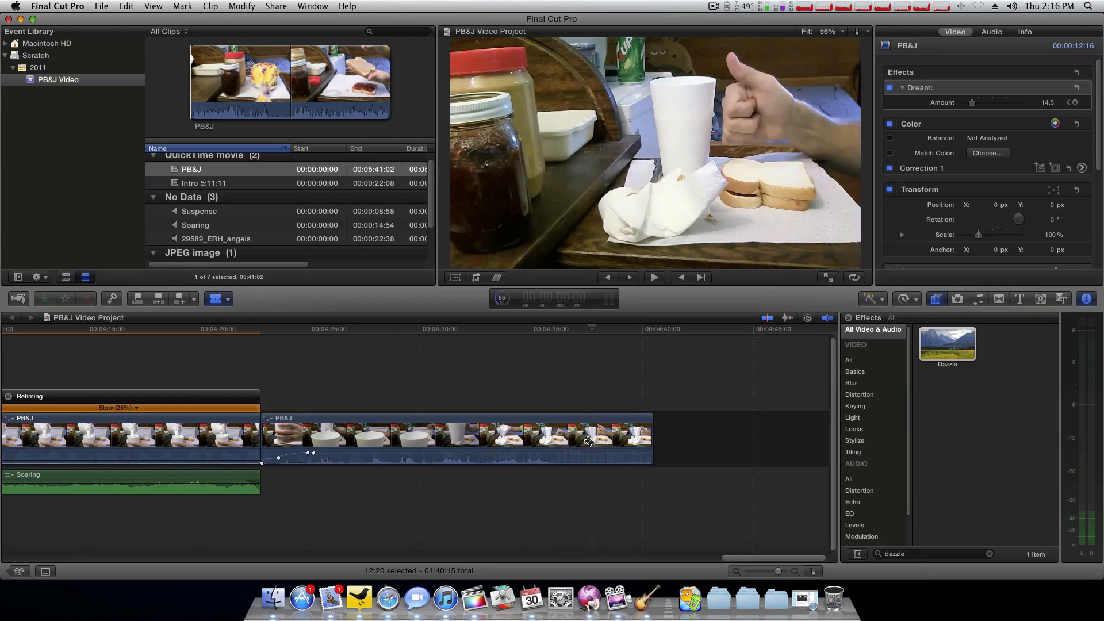
pyautogui.press('b')
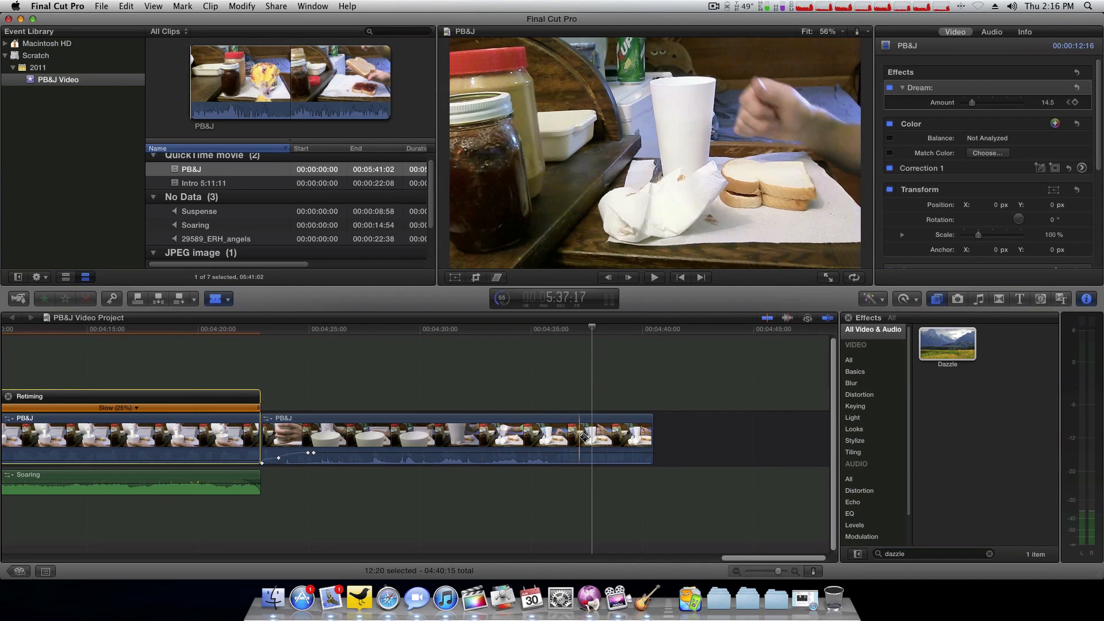
pyautogui.click(581, 437)
pyautogui.press('a')
# Step: Apply the Dazzle effect to the thumbs-up clip at the end of the timeline and play it back
pyautogui.moveTo(935, 358); pyautogui.dragTo(618, 437)
pyautogui.click(565, 329)
pyautogui.press('space')
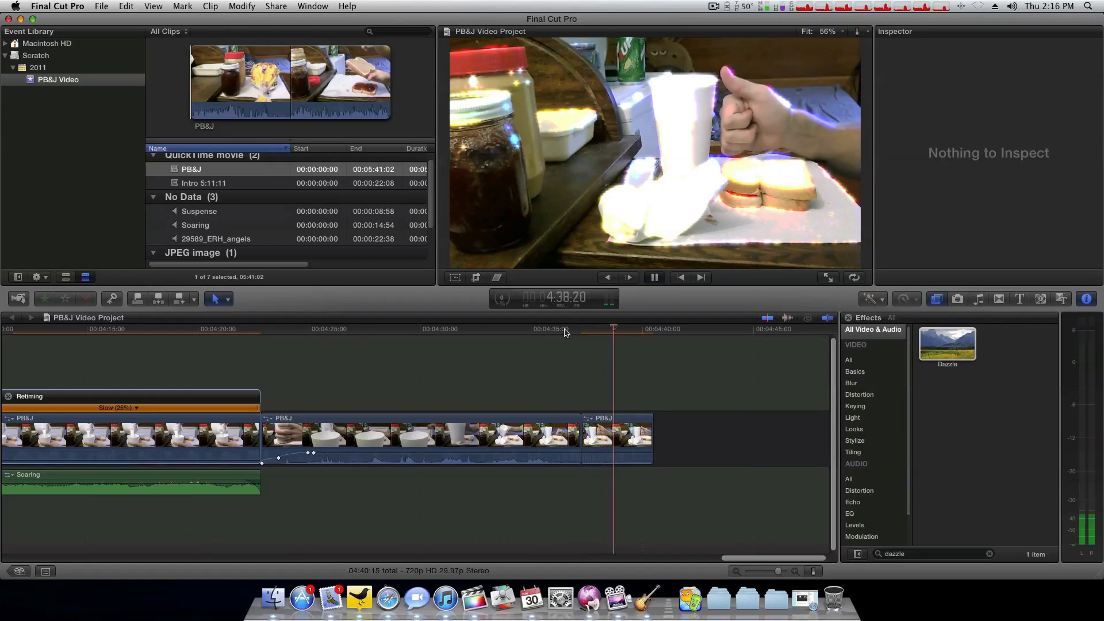
pyautogui.press('space')
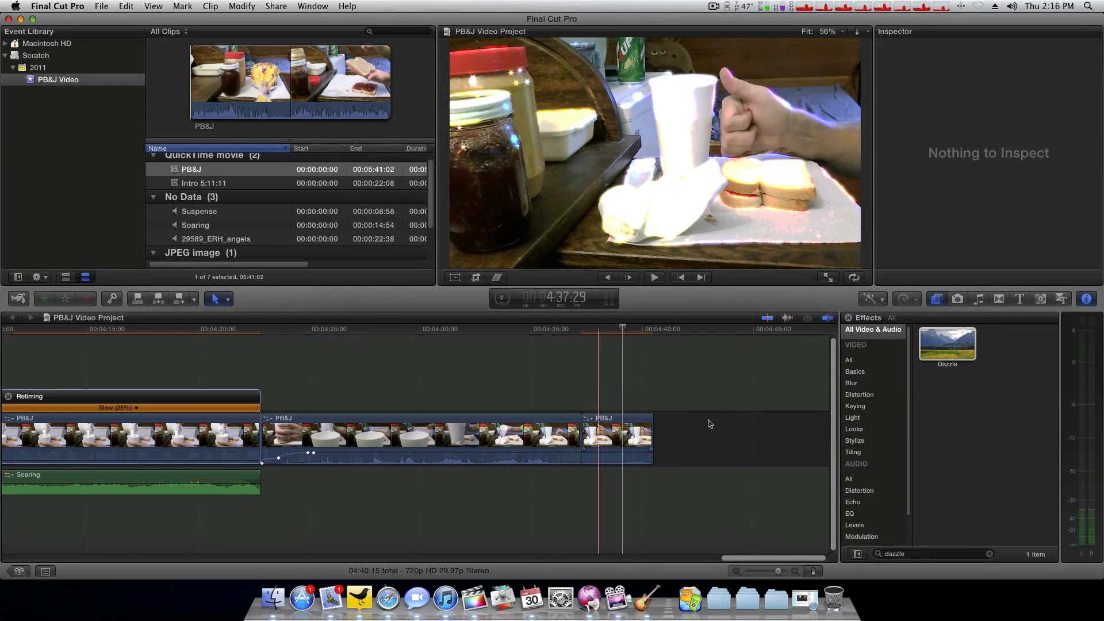
# Step: Keyframe the thumbs-up clip's Dazzle Amount from 0 at its start to 100 at 4:37:17 and back to 0 near 4:38:02
pyautogui.click(607, 423)
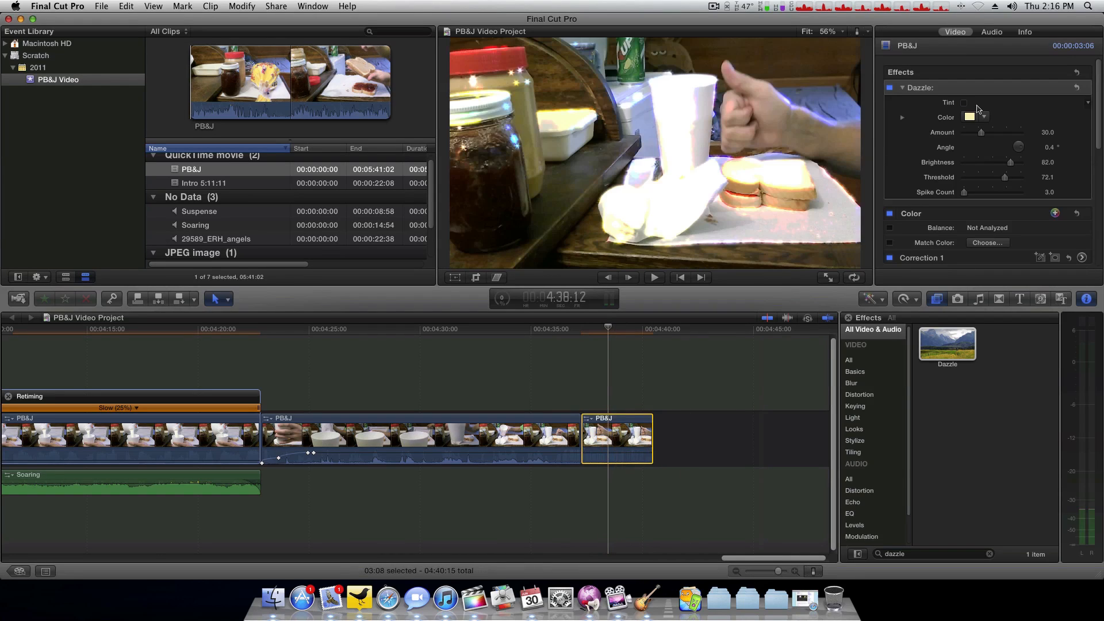
pyautogui.press('Up')
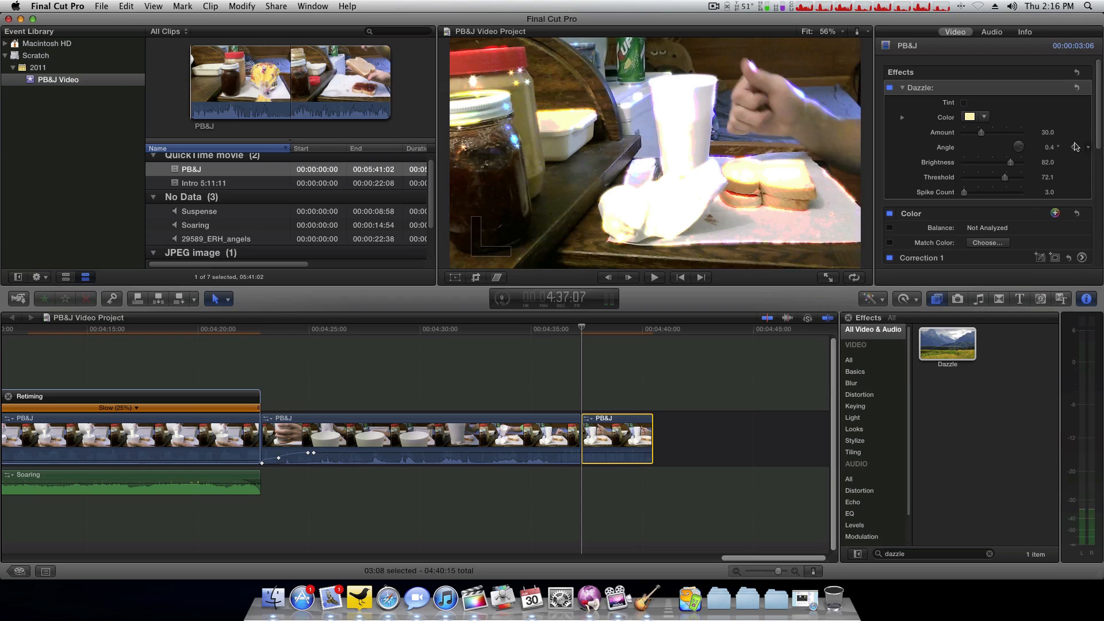
pyautogui.press('Left')
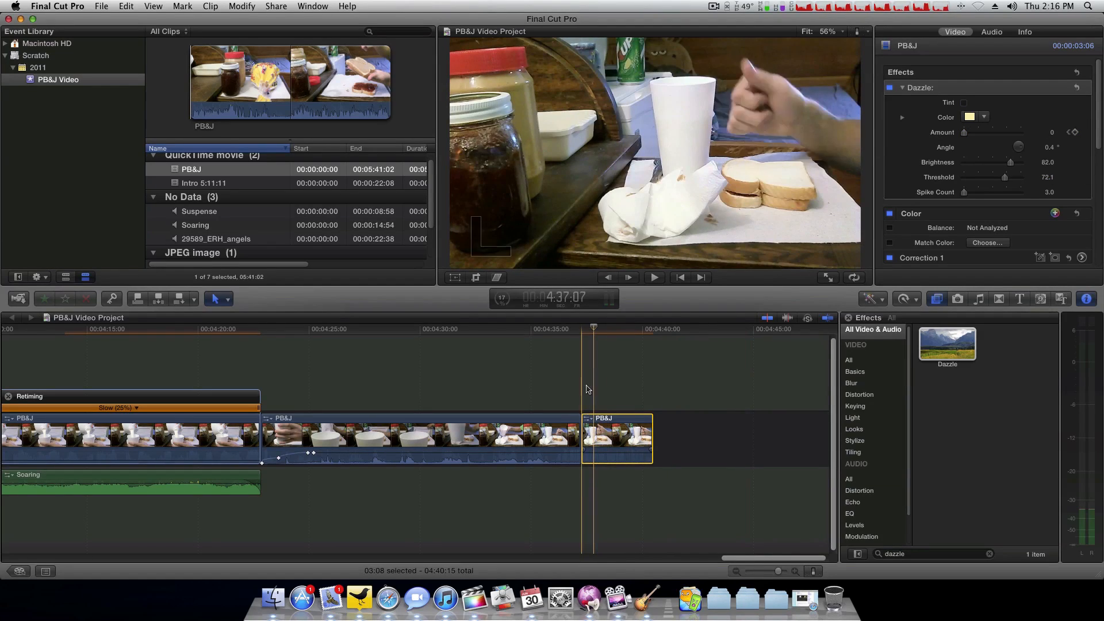
pyautogui.click(569, 334)
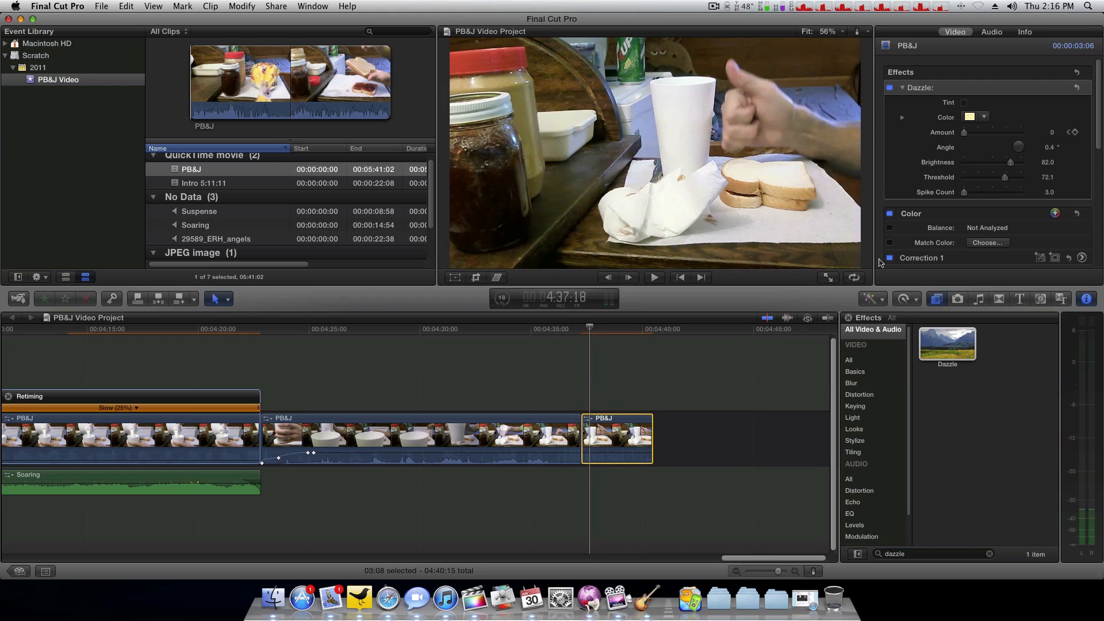
pyautogui.click(978, 133)
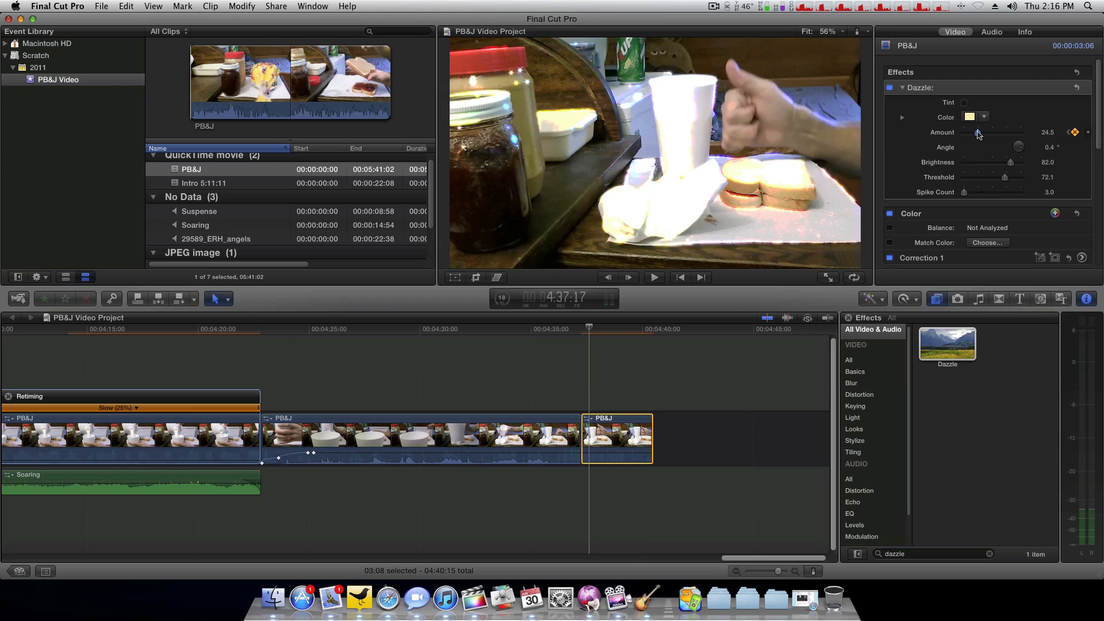
pyautogui.moveTo(979, 133); pyautogui.dragTo(1031, 137)
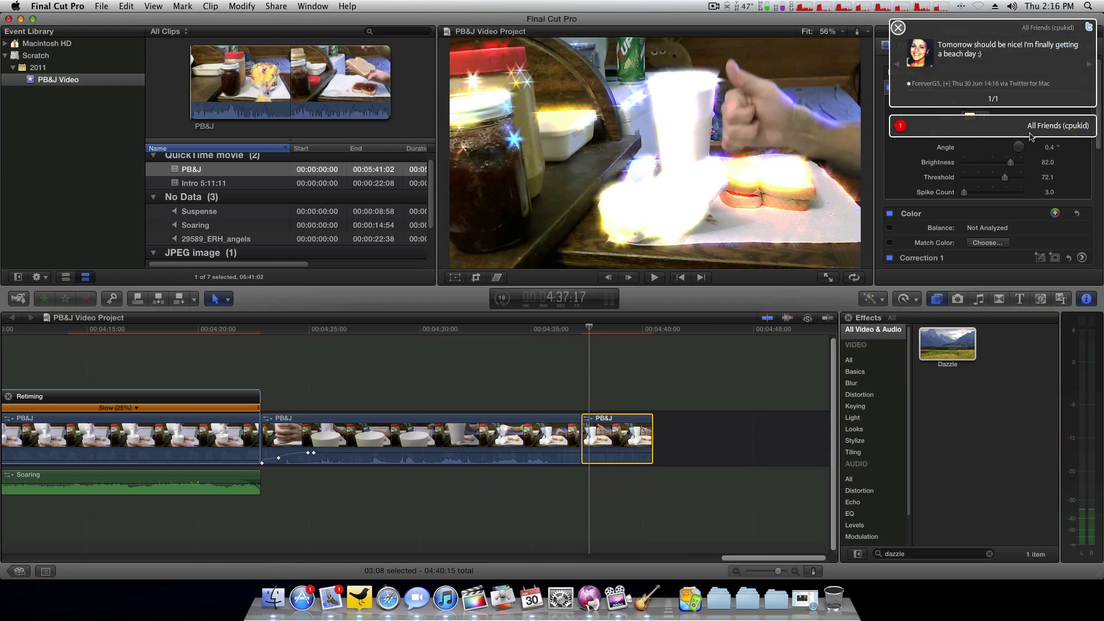
pyautogui.click(898, 29)
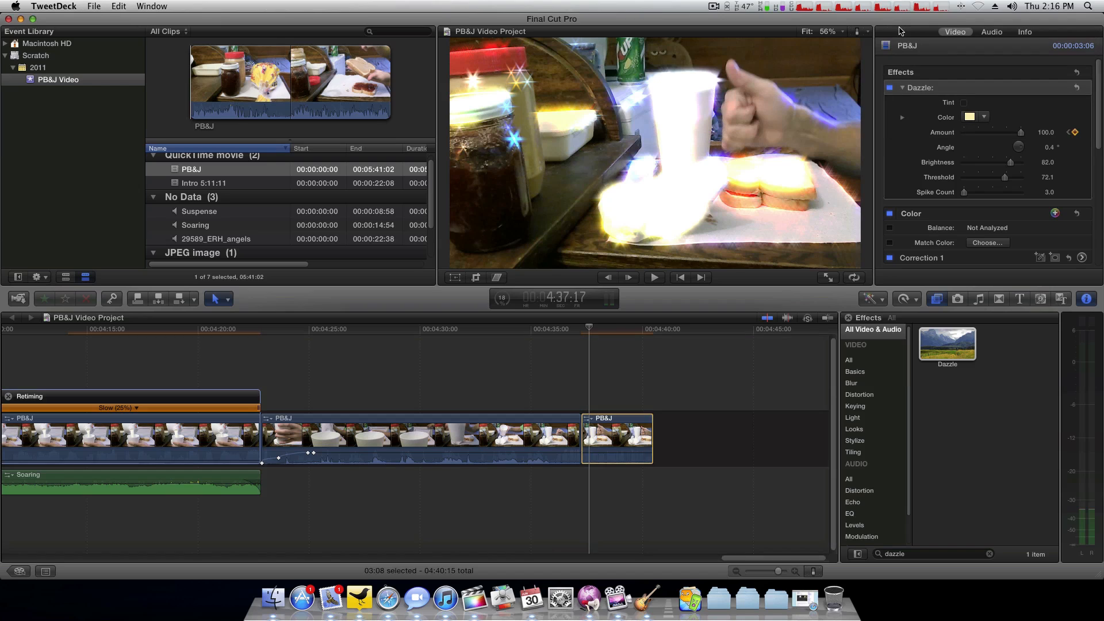
pyautogui.click(600, 334)
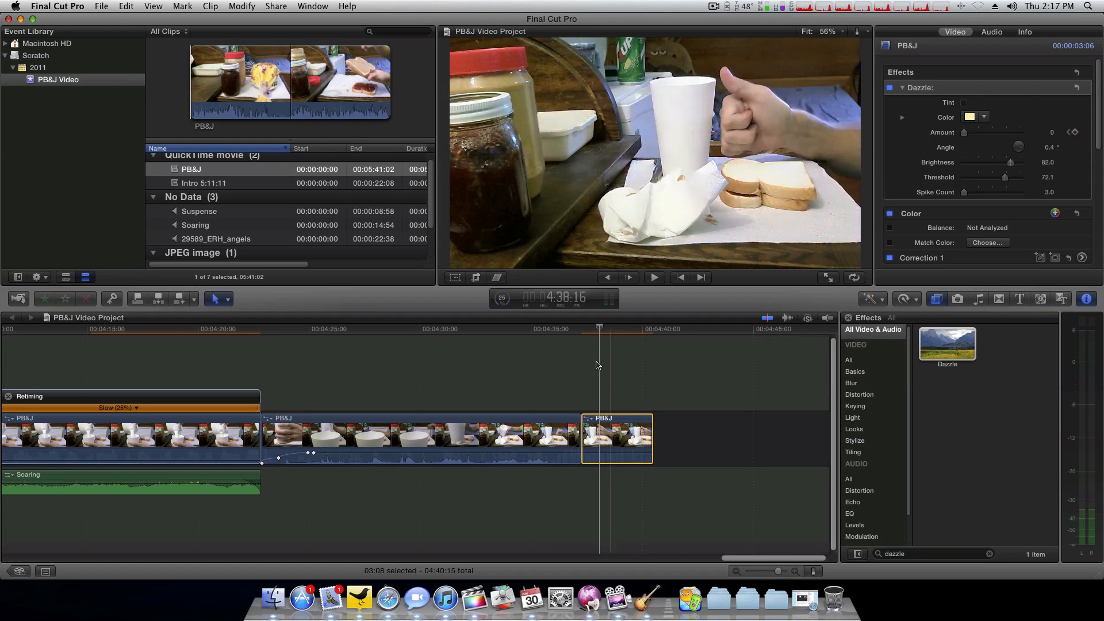
# Step: Play back the keyframed Dazzle flash on the thumbs-up clip from just before its start
pyautogui.press('space')
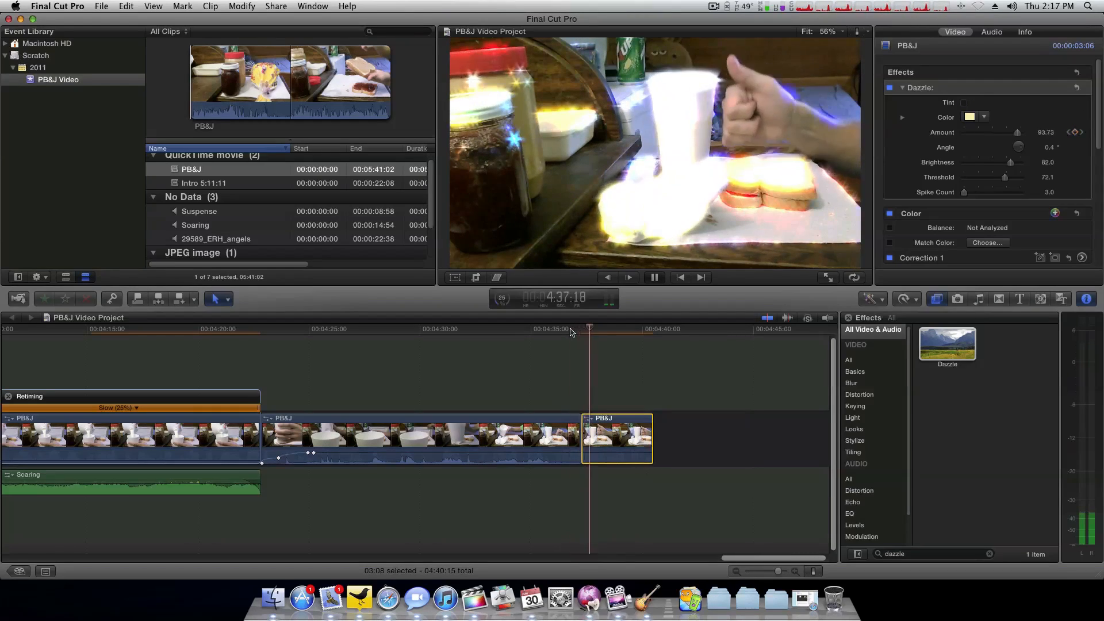
pyautogui.press('space')
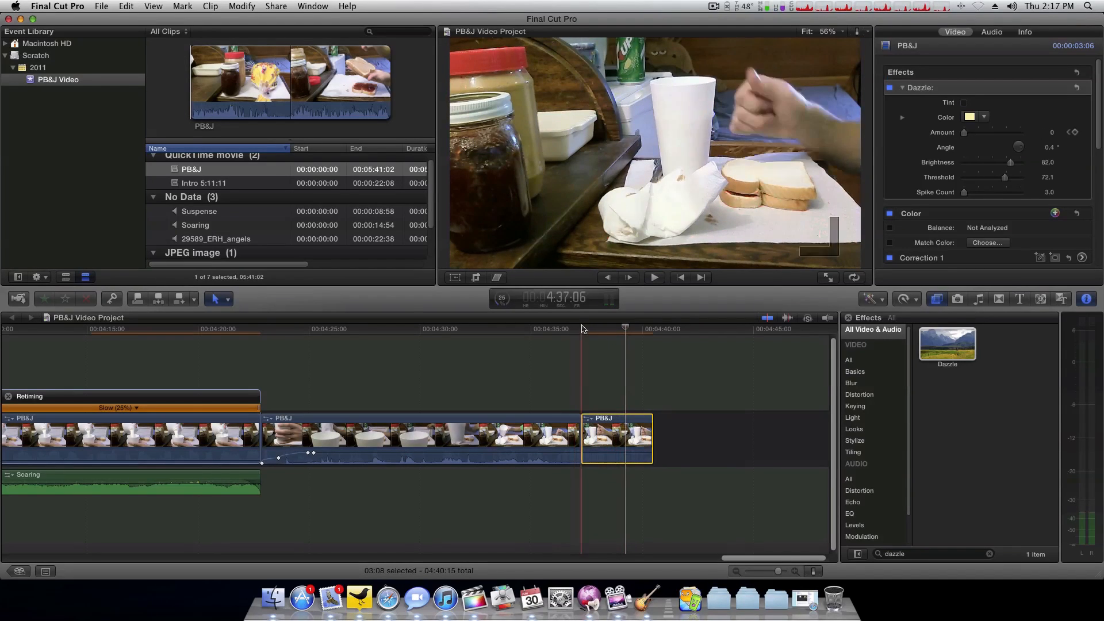
pyautogui.press('space')
pyautogui.press('space')
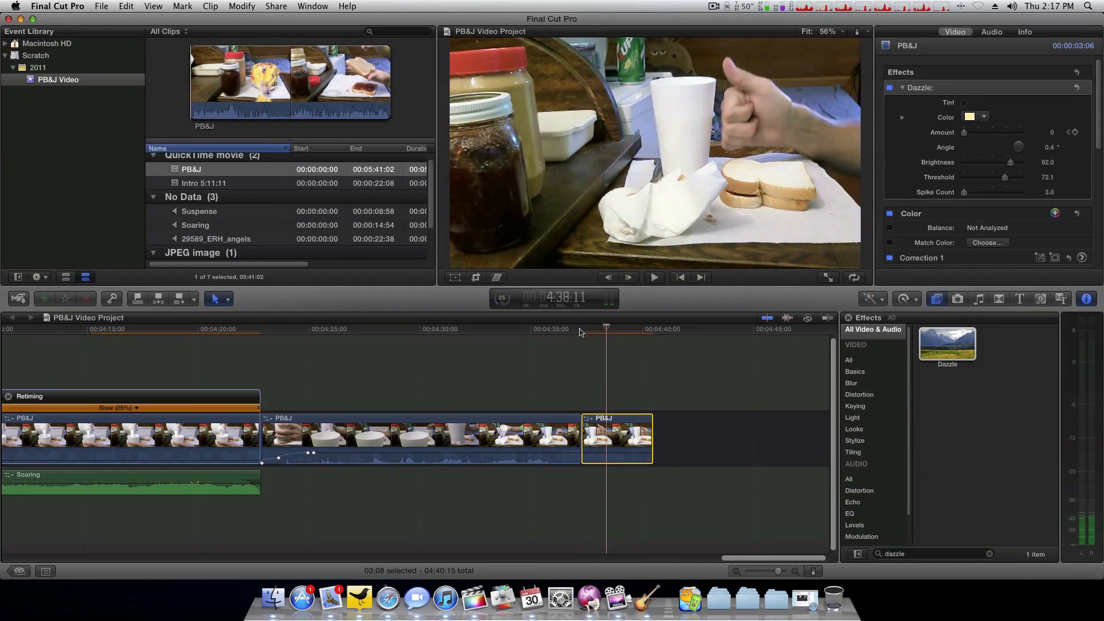
# Step: Split the thumbs-up clip at 4:38:11 and delete the remaining footage after the cut
pyautogui.press('b')
pyautogui.press('a')
pyautogui.click(625, 425)
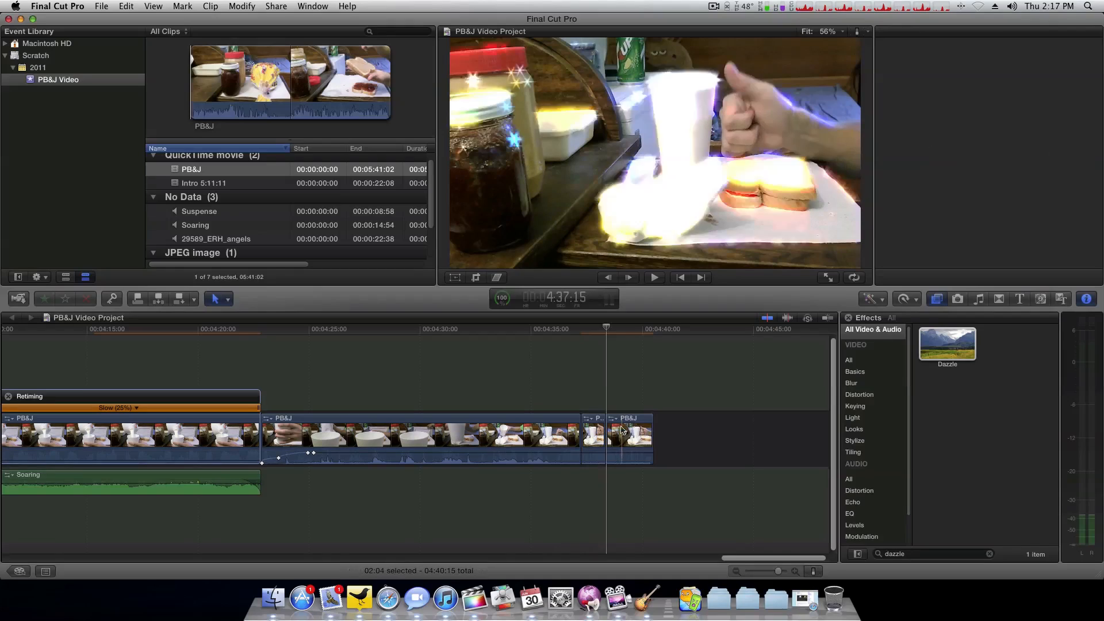
pyautogui.press('Delete')
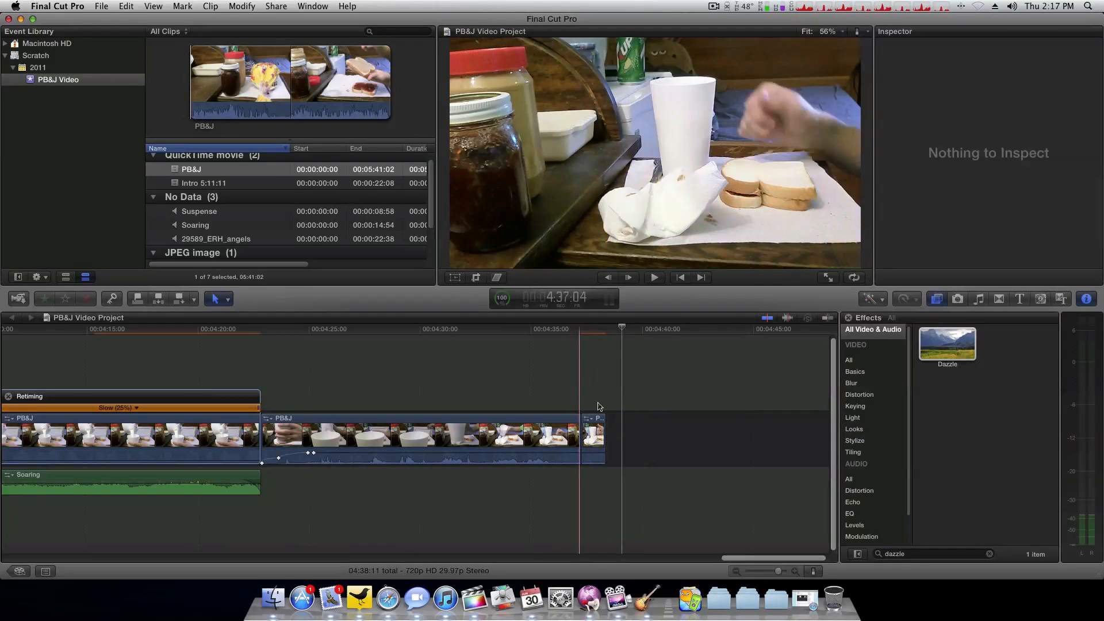
# Step: Add an opacity fade-out to the end of the thumbs-up clip in its video animation and play back the ending
pyautogui.click(598, 437)
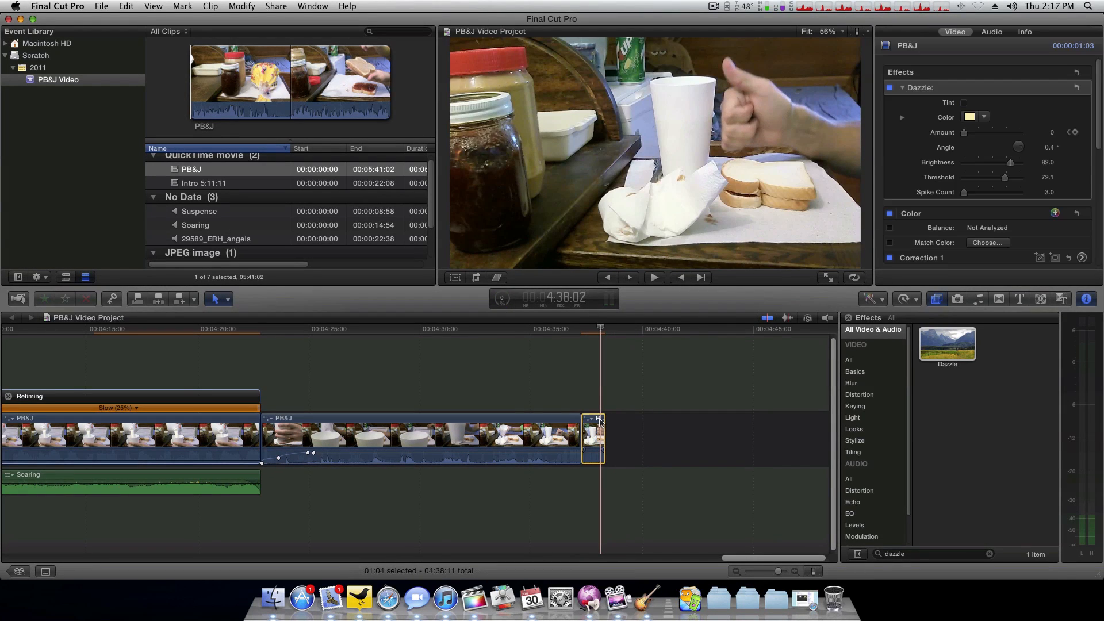
pyautogui.hotkey('ctrl', 'v')
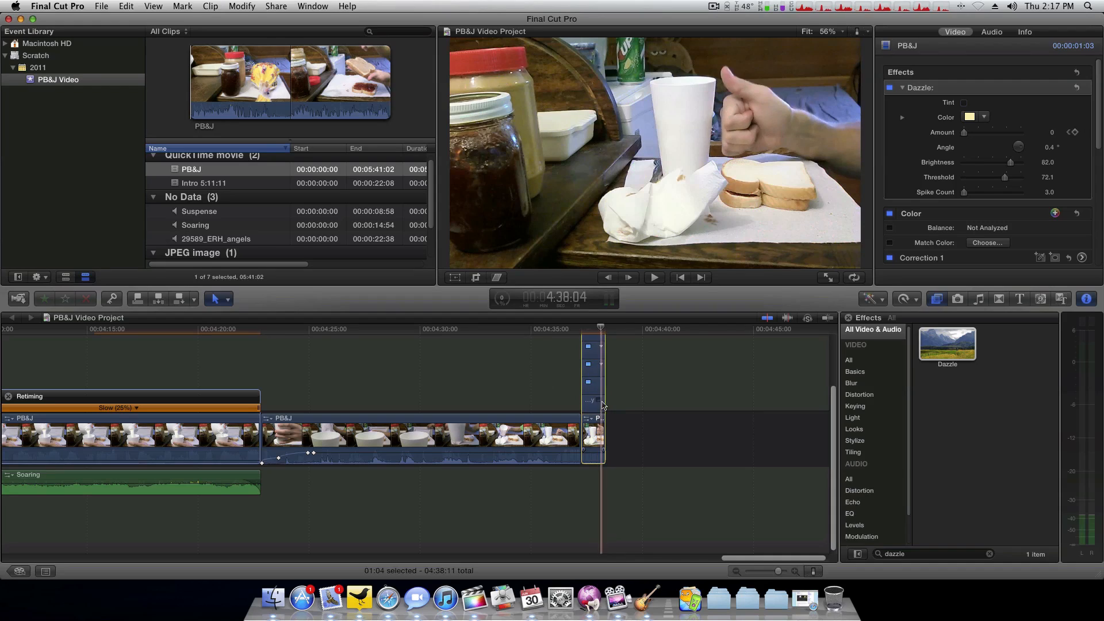
pyautogui.moveTo(603, 356); pyautogui.dragTo(585, 348)
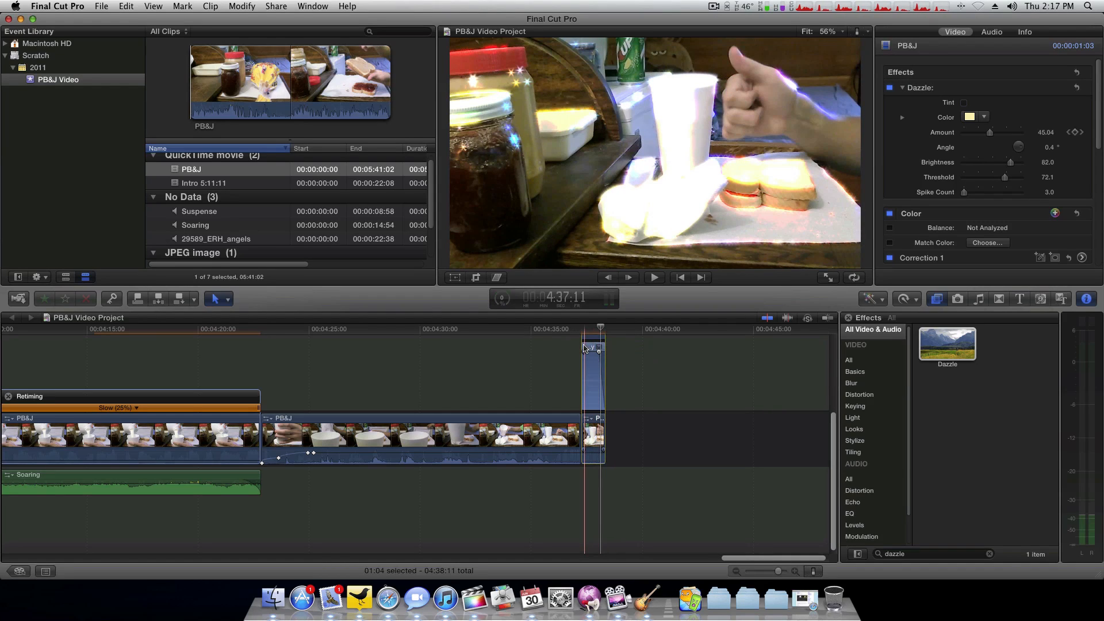
pyautogui.hotkey('ctrl', 'v')
pyautogui.press('space')
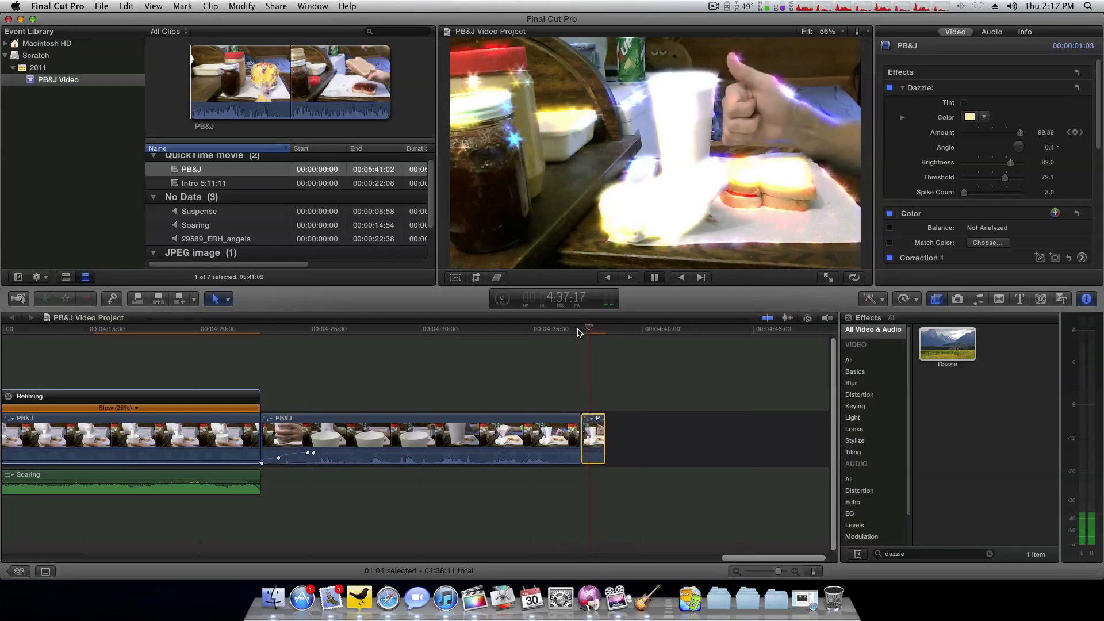
pyautogui.press('space')
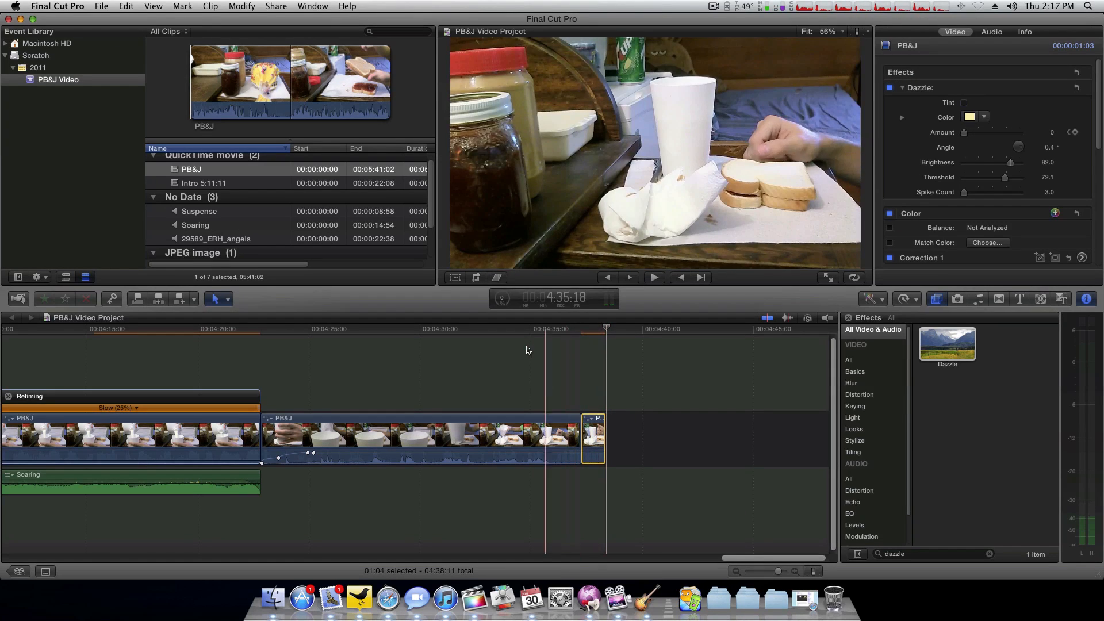
pyautogui.press('space')
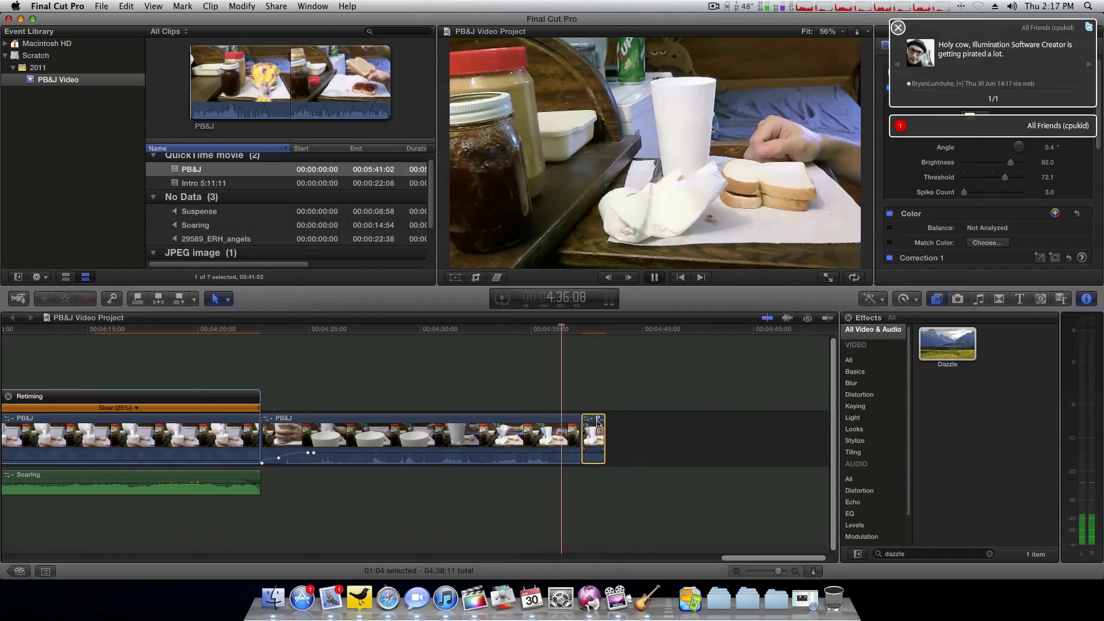
# Step: Retime the thumbs-up clip to slow motion at 50%
pyautogui.click(911, 299)
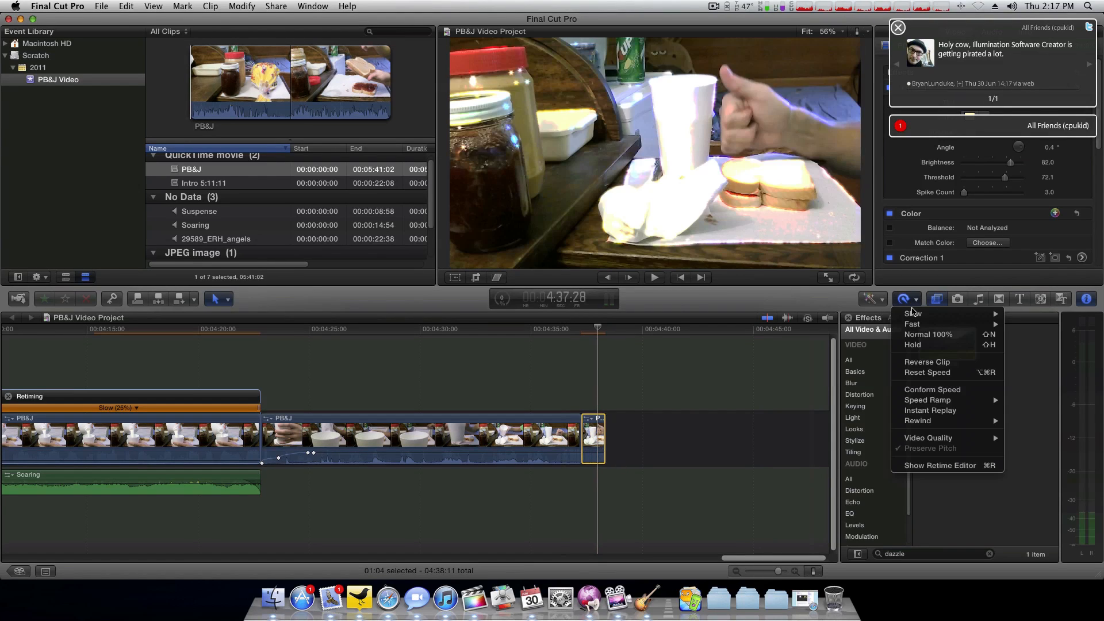
pyautogui.moveTo(983, 314)
pyautogui.click(1019, 314)
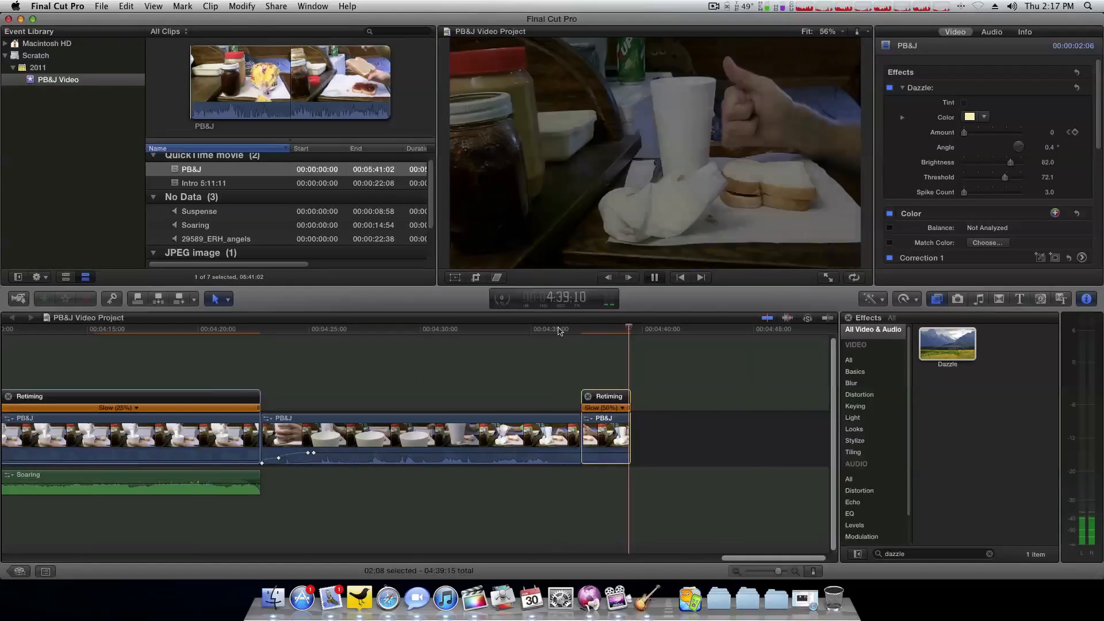
# Step: Adjust the opacity fade-out on the slowed thumbs-up clip and play back the ending
pyautogui.click(619, 422)
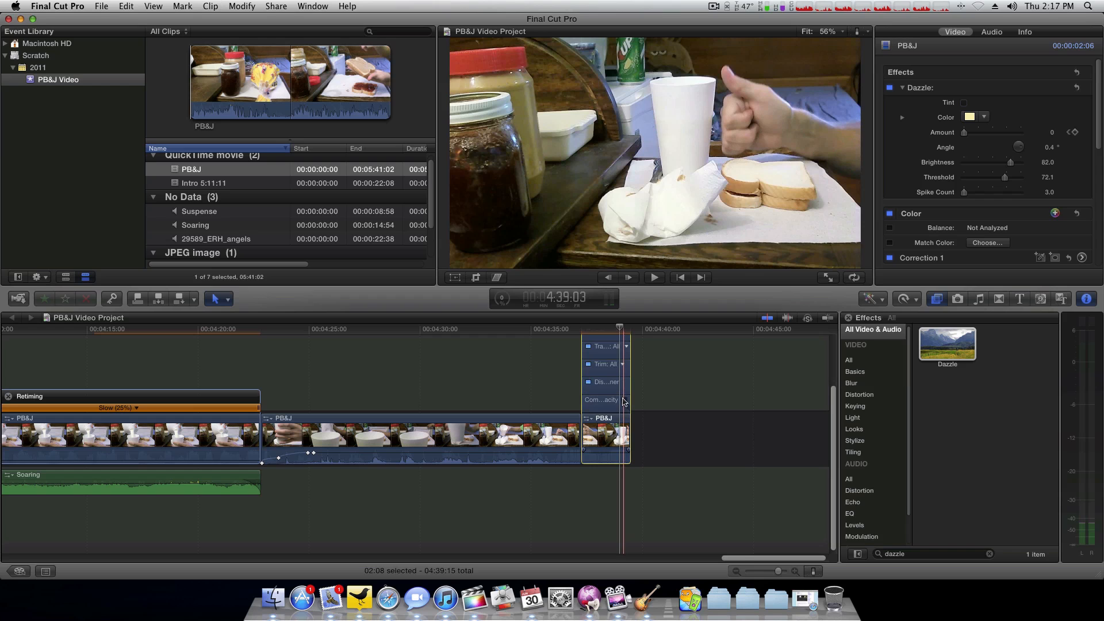
pyautogui.click(623, 401)
pyautogui.moveTo(617, 353); pyautogui.dragTo(621, 352)
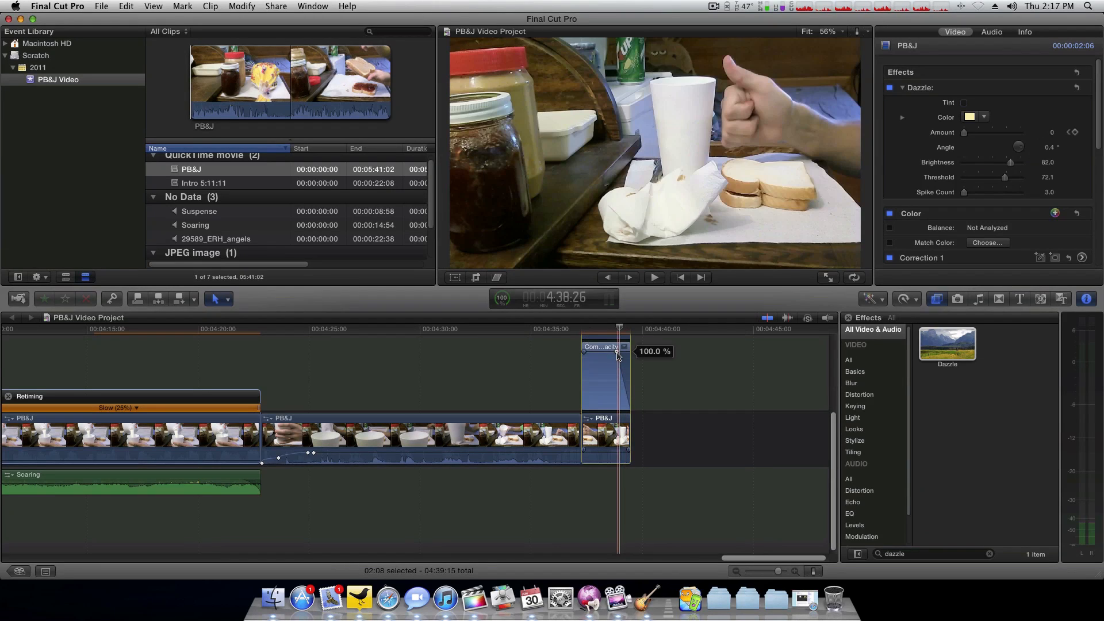
pyautogui.hotkey('ctrl', 'v')
pyautogui.press('space')
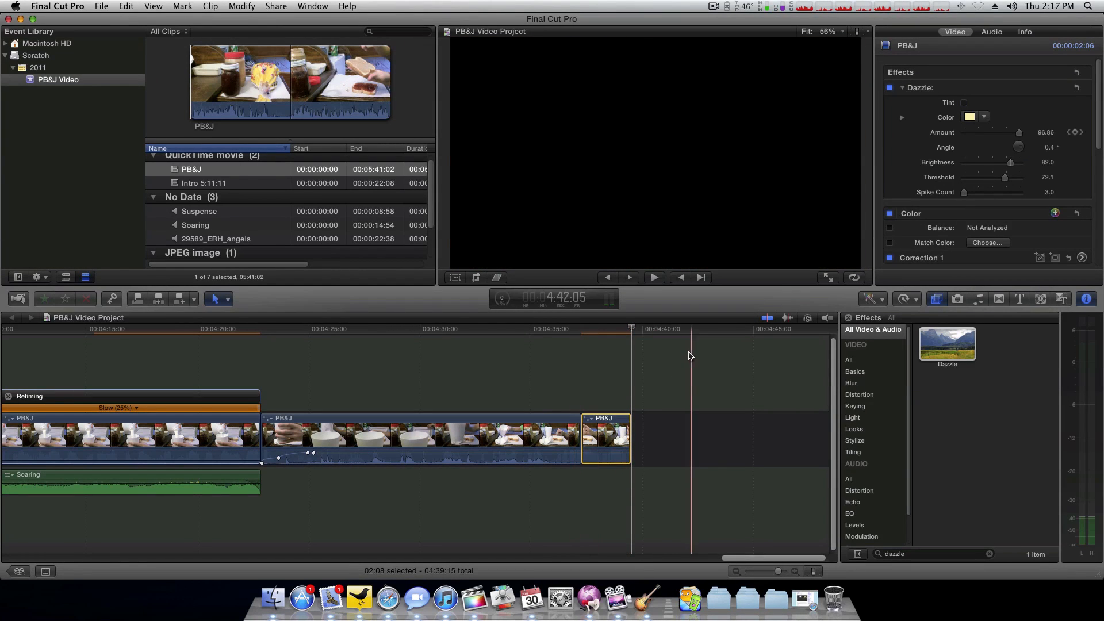
# Step: Switch to Finder and open the cpukid Images folder inside Pictures on the Backup drive
pyautogui.hotkey('ctrl', 'Left')
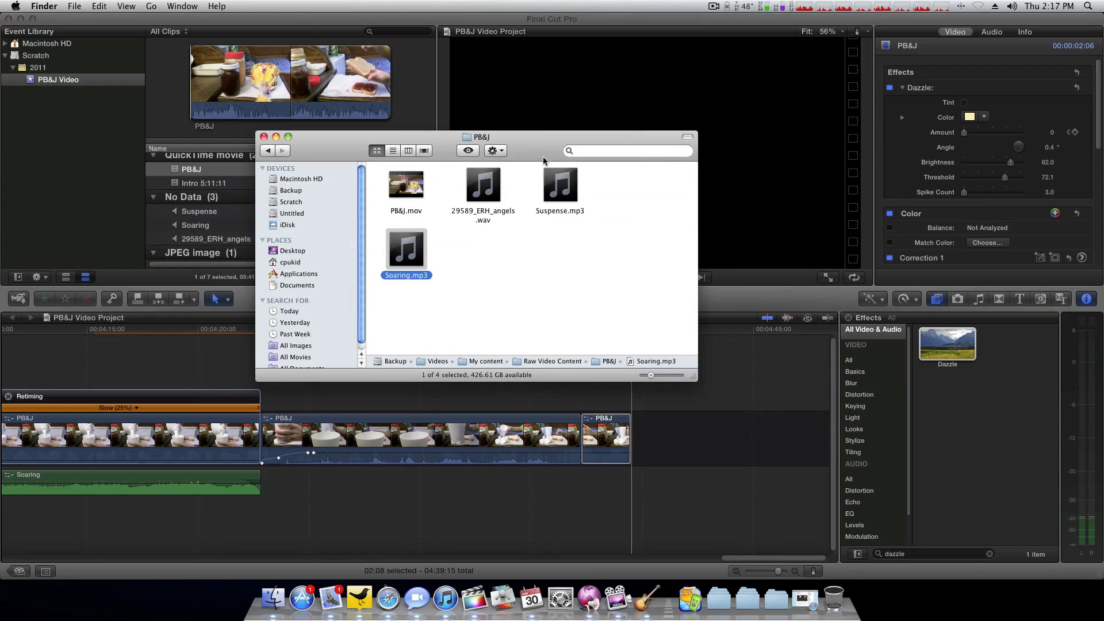
pyautogui.press('super+bracketleft')
pyautogui.press('super+bracketleft')
pyautogui.press('super+bracketleft')
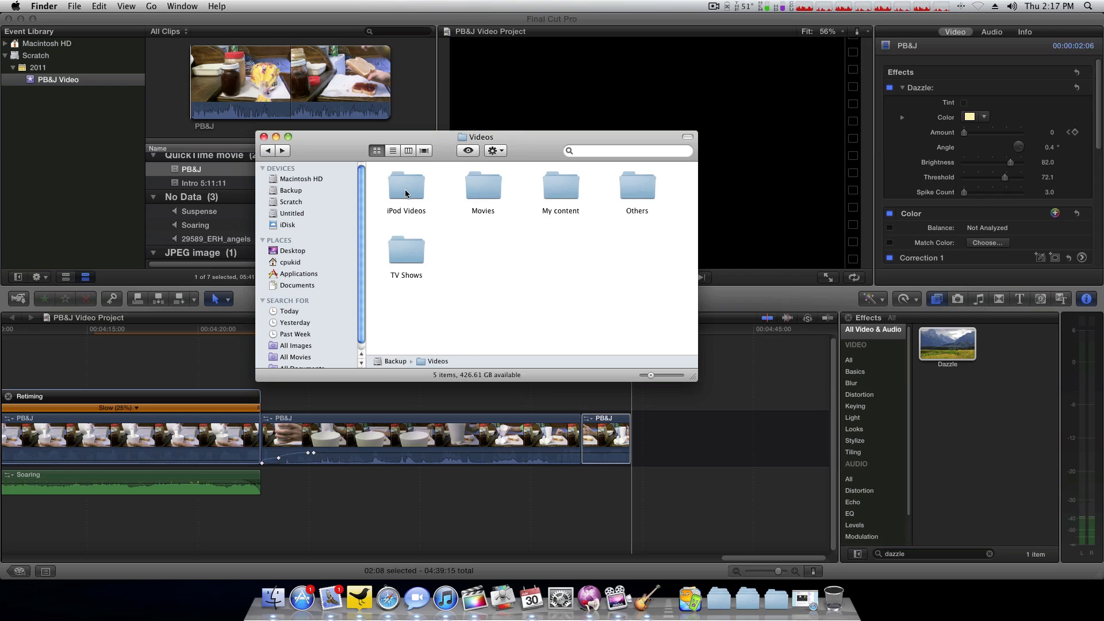
pyautogui.press('super+bracketleft')
pyautogui.doubleClick(636, 184)
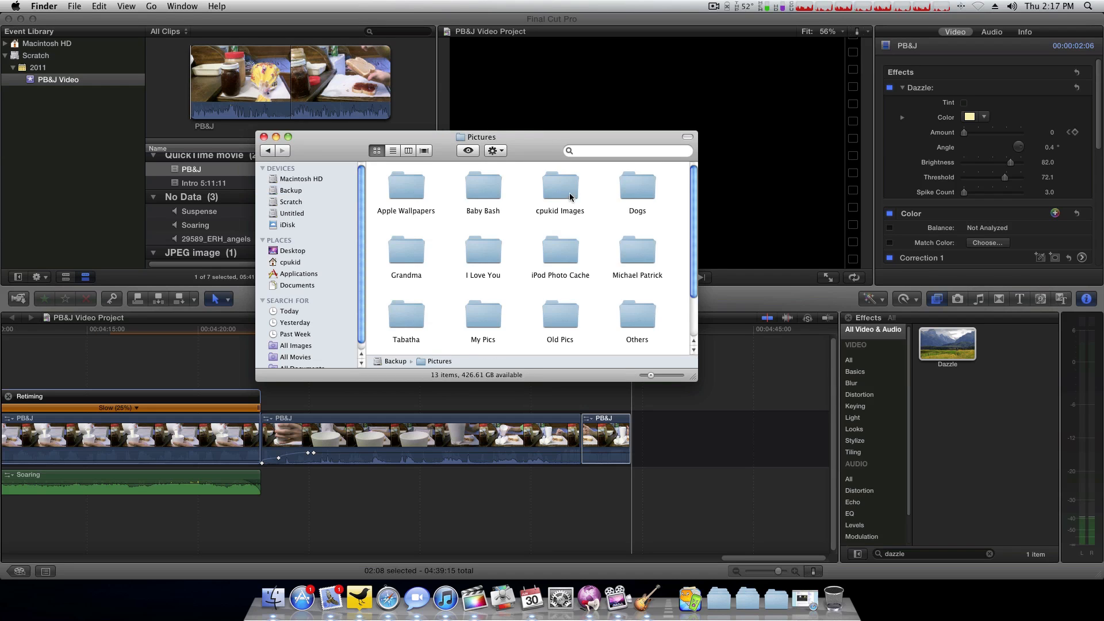
pyautogui.doubleClick(569, 181)
# Step: Import BG2.png and Check out my other content1.png into the PB&J Video event
pyautogui.moveTo(541, 152); pyautogui.dragTo(657, 132)
pyautogui.click(677, 236)
pyautogui.scroll(-3, 688, 246)
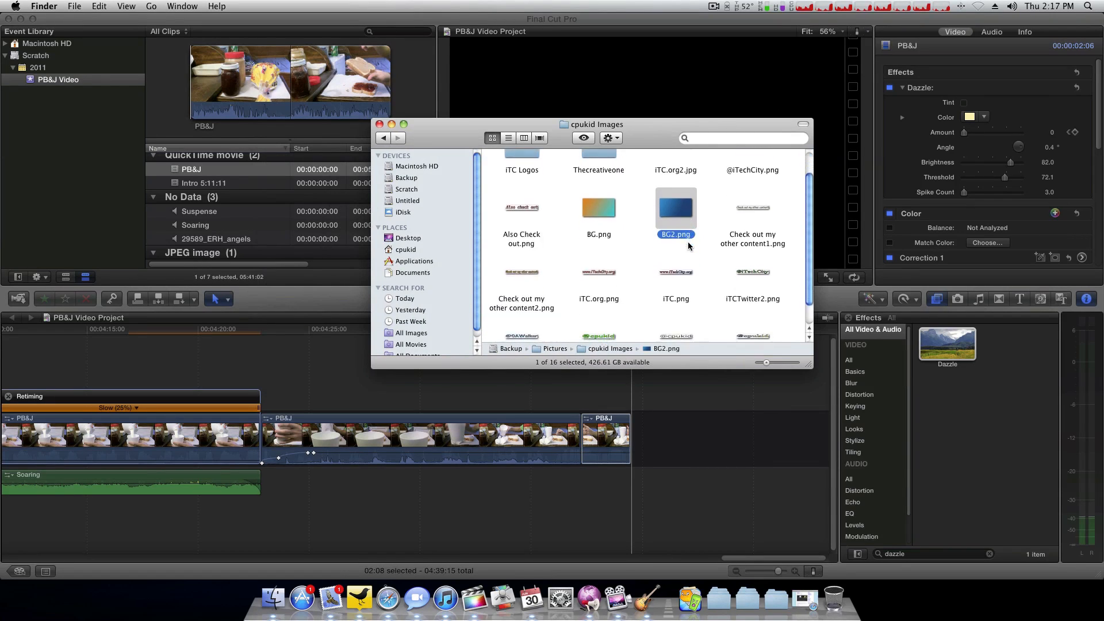
pyautogui.scroll(3, 688, 246)
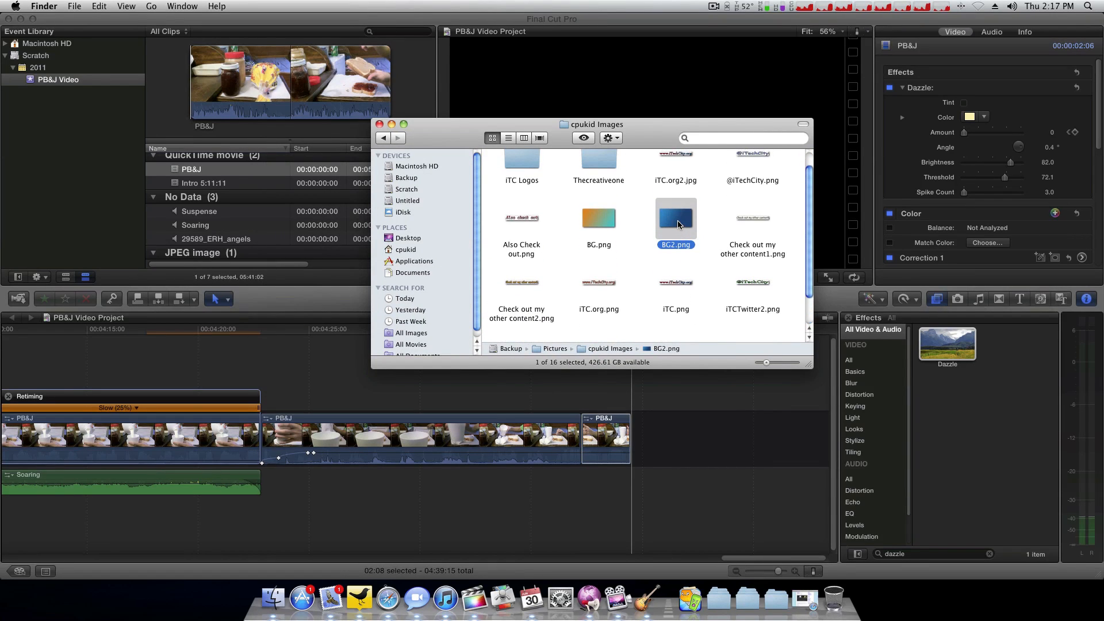
pyautogui.moveTo(678, 224); pyautogui.dragTo(75, 82)
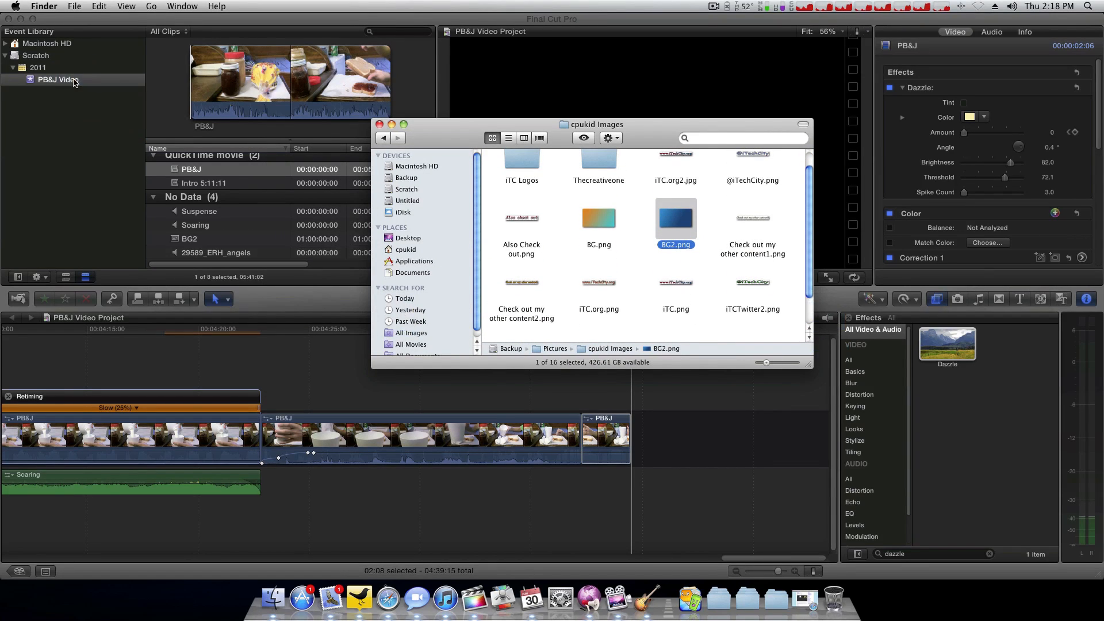
pyautogui.scroll(2, 660, 301)
pyautogui.moveTo(754, 237); pyautogui.dragTo(58, 80)
# Step: Open the YouTube folder inside Videos > My content on the Backup drive
pyautogui.press('super+bracketleft')
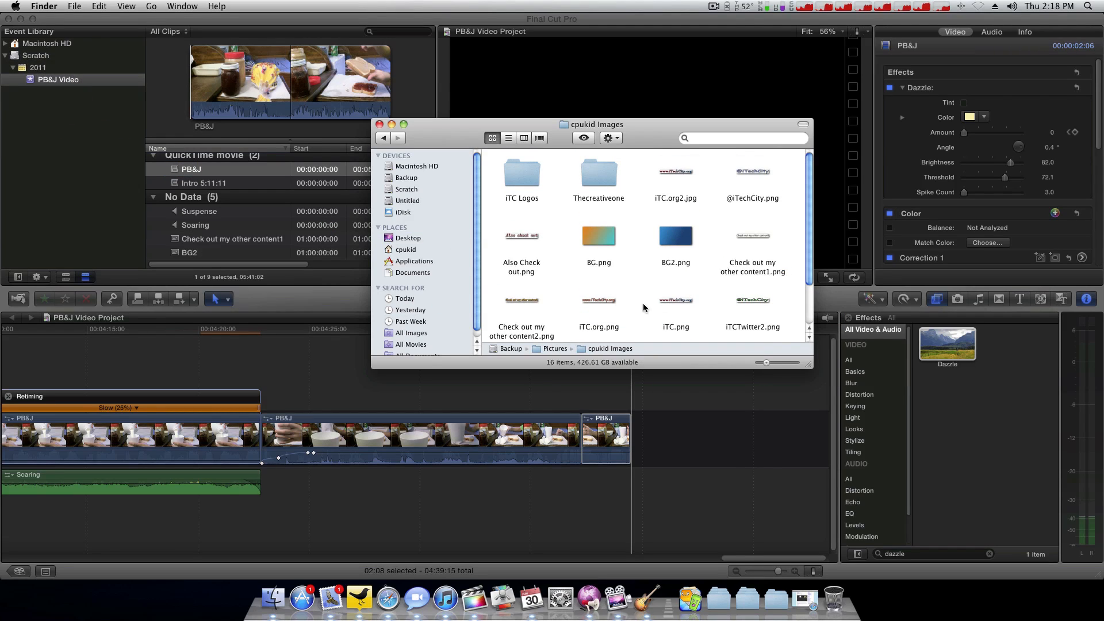
pyautogui.press('super+bracketleft')
pyautogui.doubleClick(766, 232)
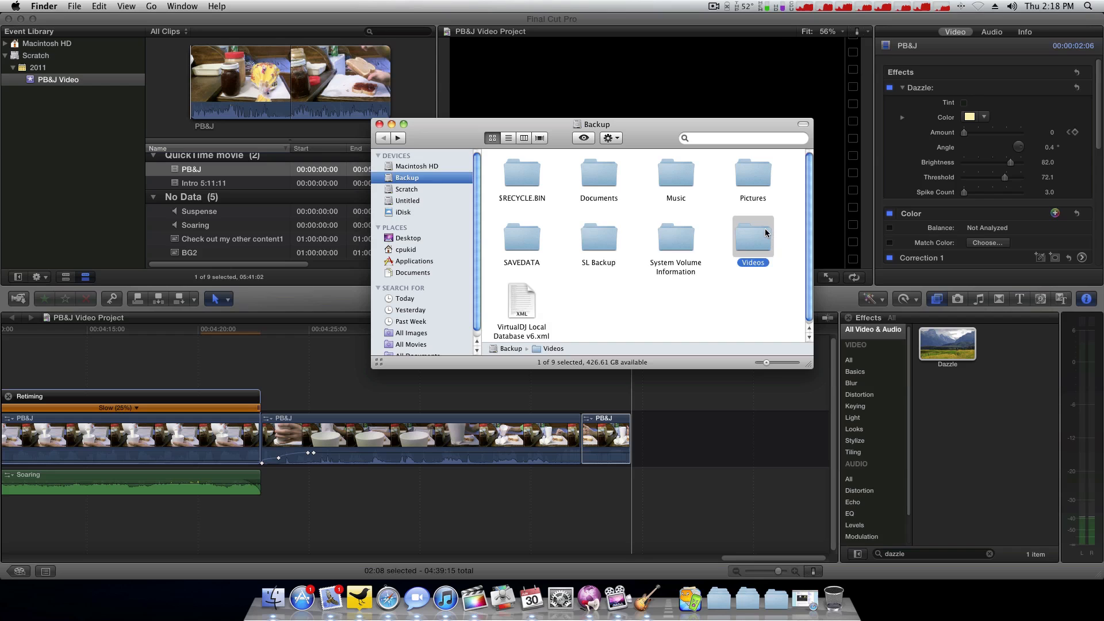
pyautogui.doubleClick(597, 176)
pyautogui.doubleClick(599, 179)
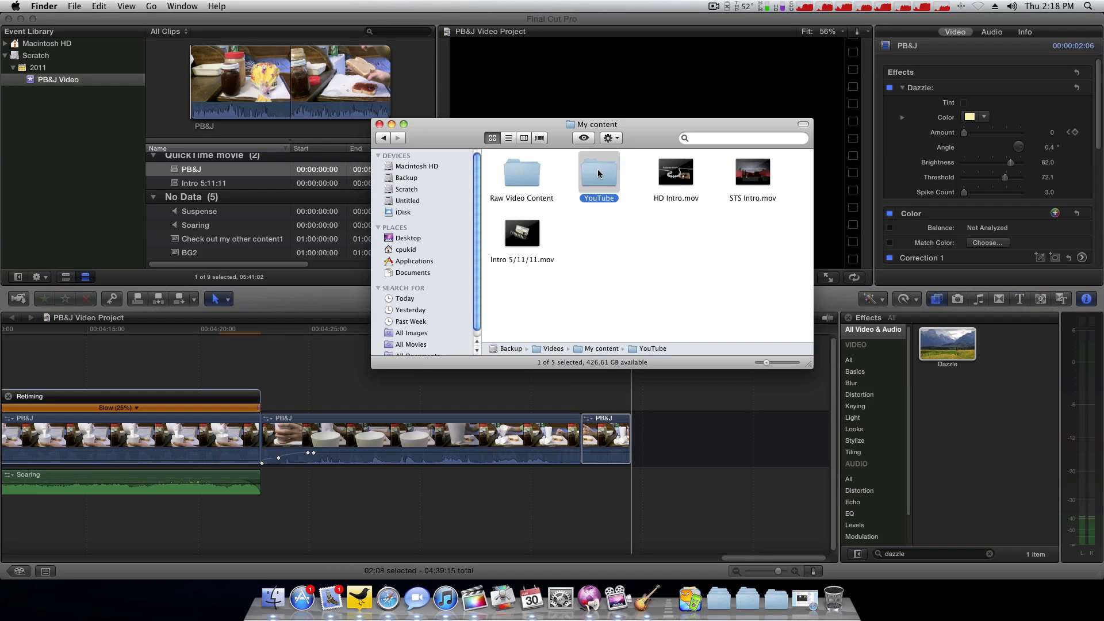
# Step: Import FCPX Compund Clips Tutorial.mov and Hackintosh Dual Boot.mov into the PB&J Video event and close the Finder window
pyautogui.scroll(-10, 655, 229)
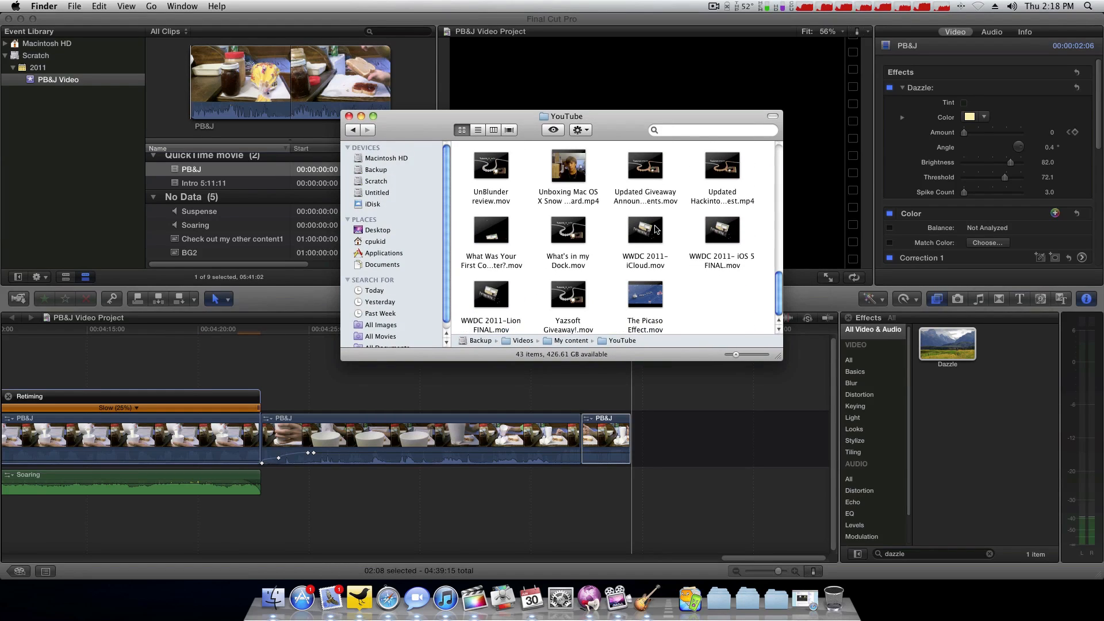
pyautogui.scroll(10, 653, 238)
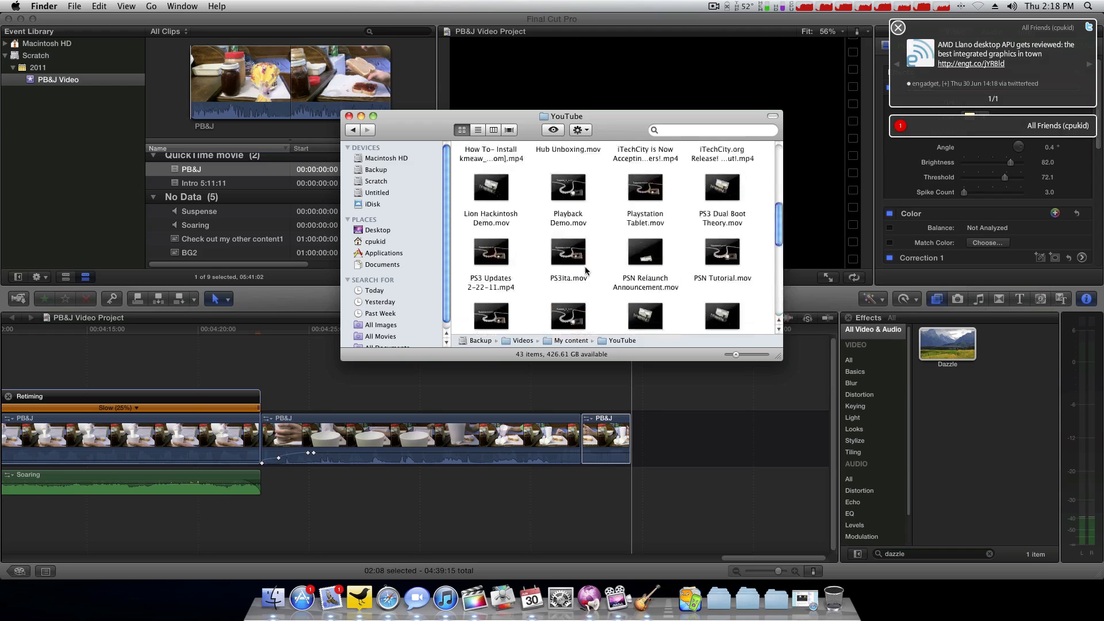
pyautogui.press('f')
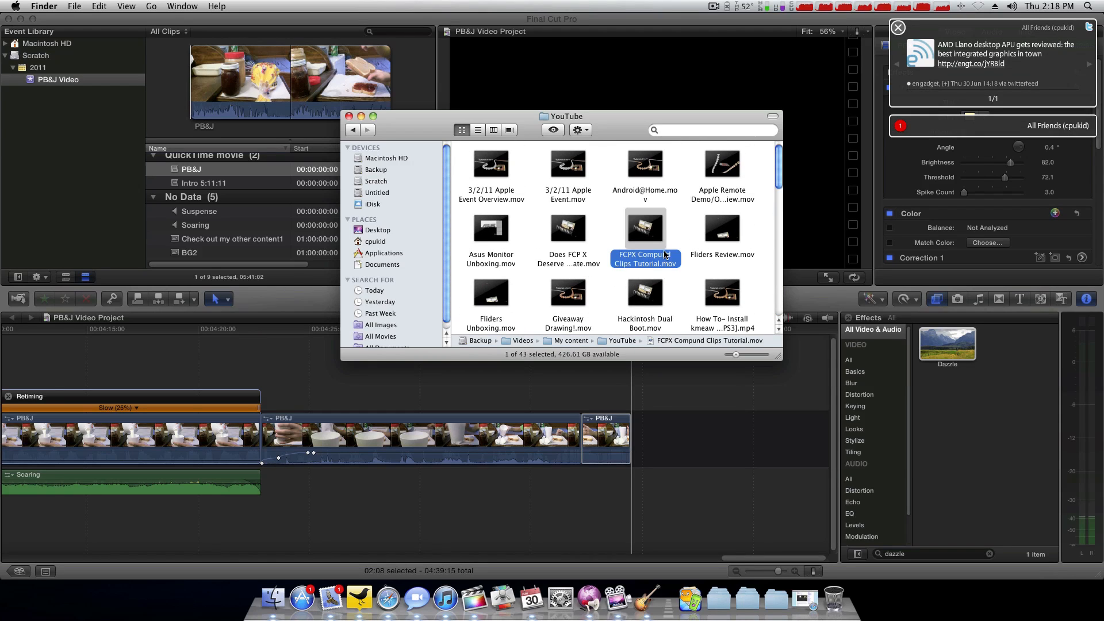
pyautogui.moveTo(657, 243); pyautogui.dragTo(71, 84)
pyautogui.scroll(-4, 703, 265)
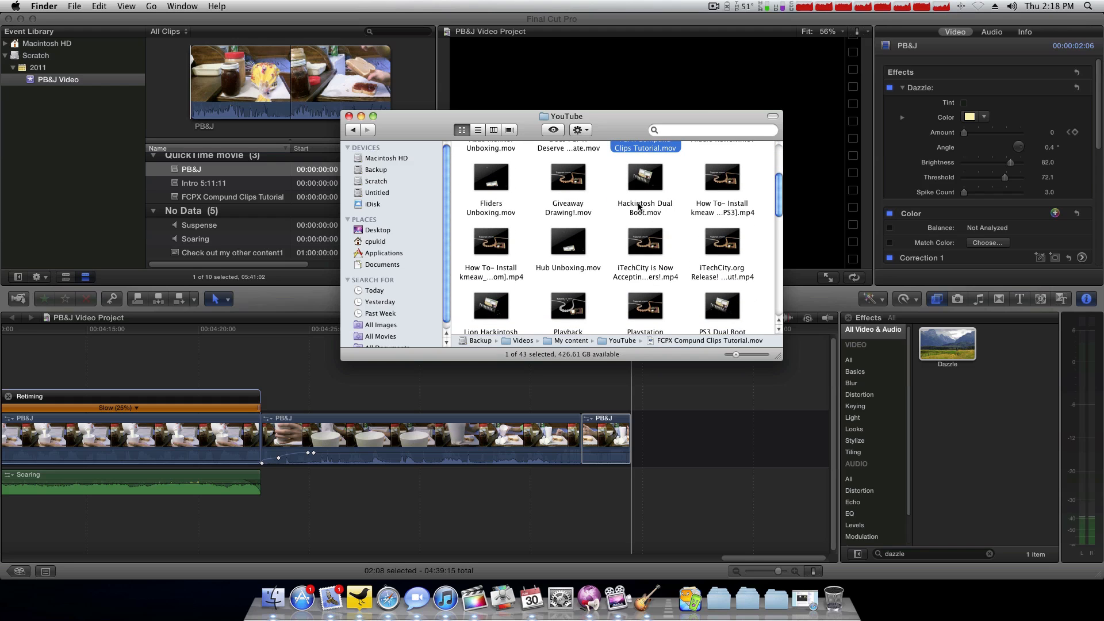
pyautogui.moveTo(639, 207); pyautogui.dragTo(66, 86)
pyautogui.click(346, 118)
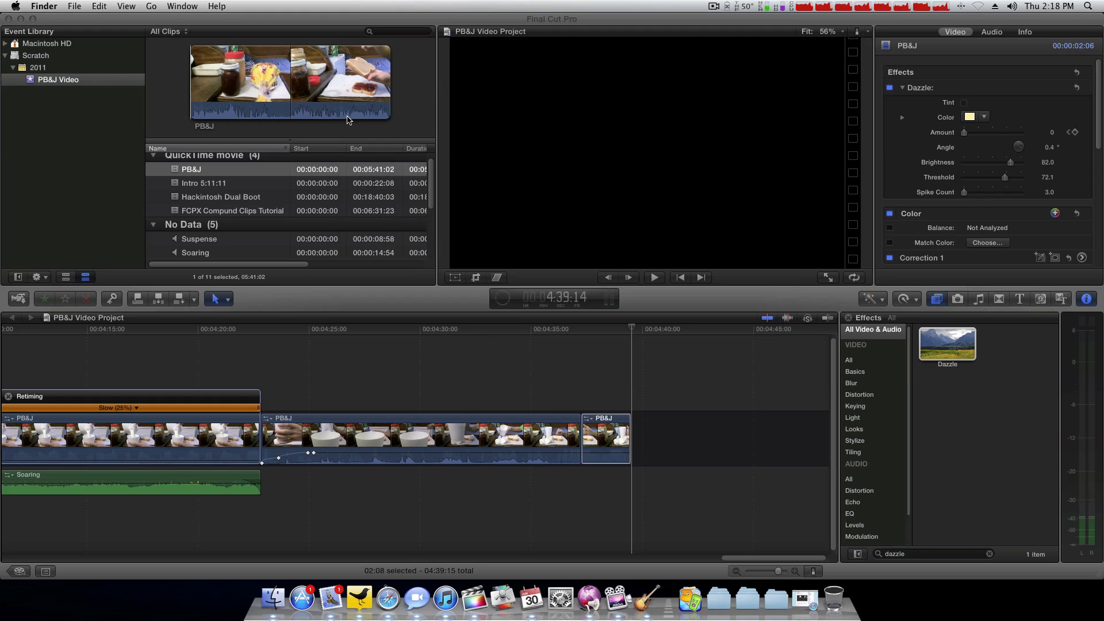
# Step: Append BG2 after the thumbs-up clip and connect the Check out my other content1 image above the start of BG2
pyautogui.scroll(-3, 220, 214)
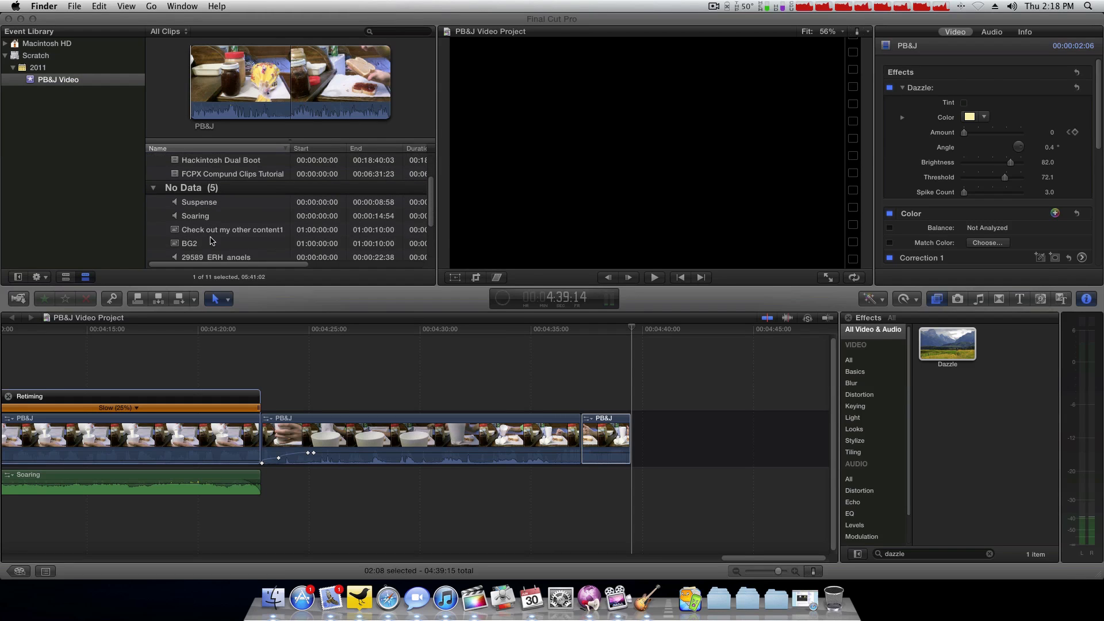
pyautogui.click(199, 246)
pyautogui.moveTo(199, 246); pyautogui.dragTo(661, 446)
pyautogui.hscroll(5, 618, 382)
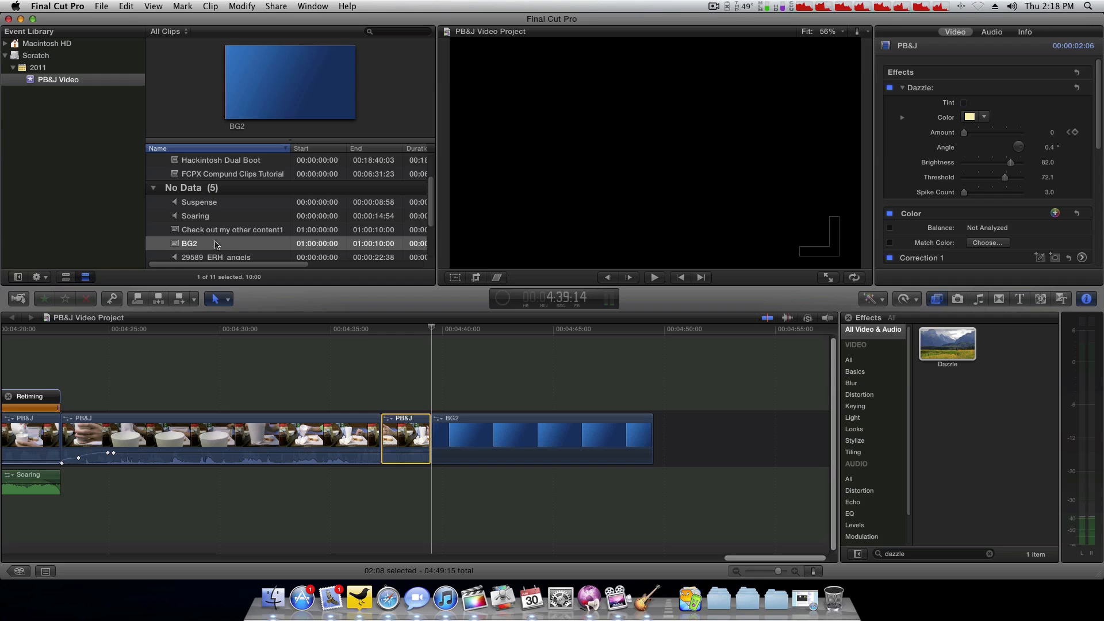
pyautogui.click(216, 230)
pyautogui.moveTo(216, 230); pyautogui.dragTo(456, 378)
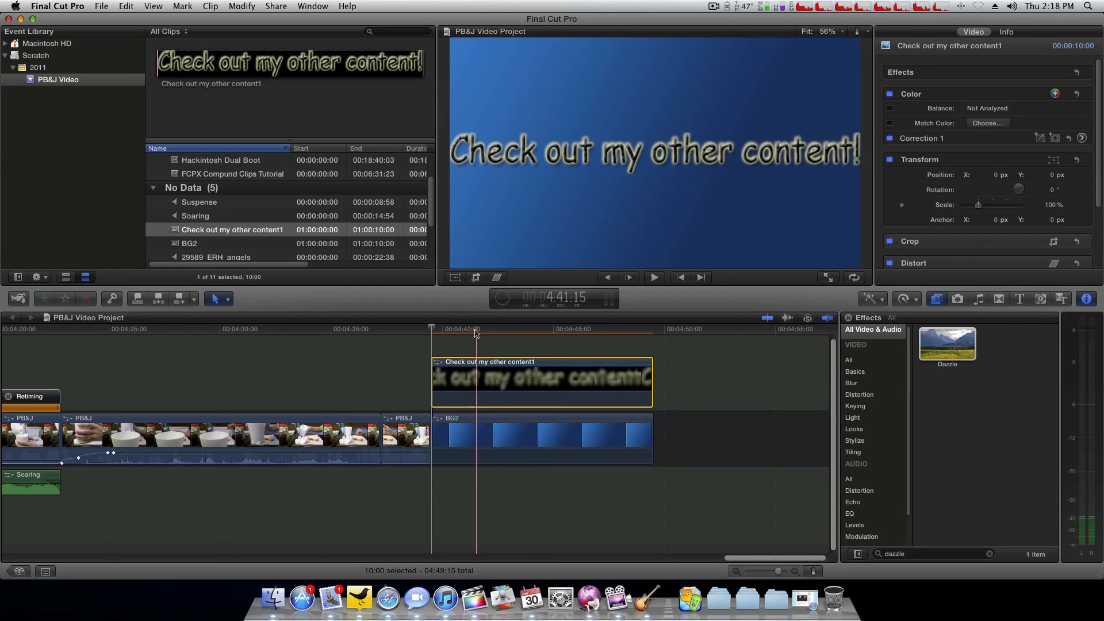
# Step: Transform the Check out my other content1 image, moving it to the bottom of the frame at about Y -41 px and shrinking it slightly
pyautogui.click(455, 277)
pyautogui.moveTo(541, 151); pyautogui.dragTo(541, 248)
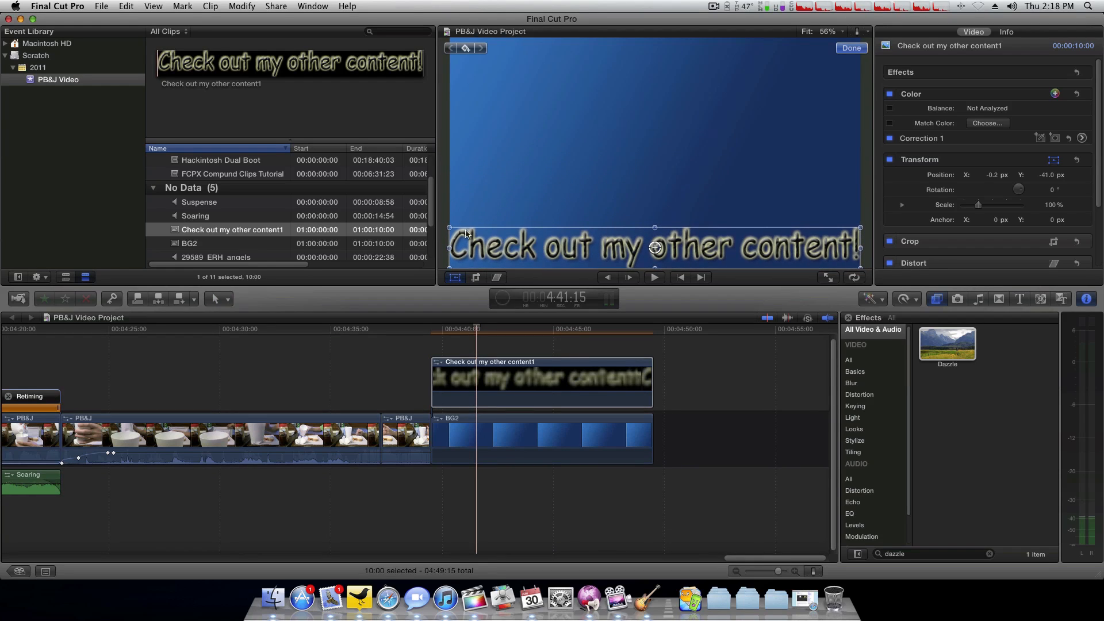
pyautogui.moveTo(450, 230); pyautogui.dragTo(457, 231)
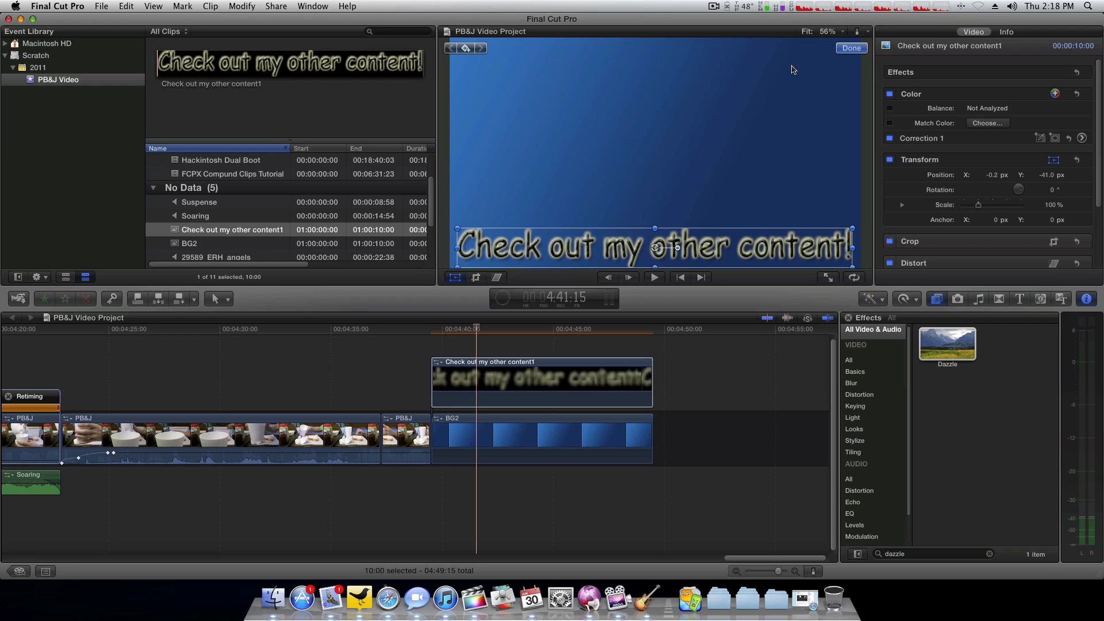
pyautogui.click(850, 49)
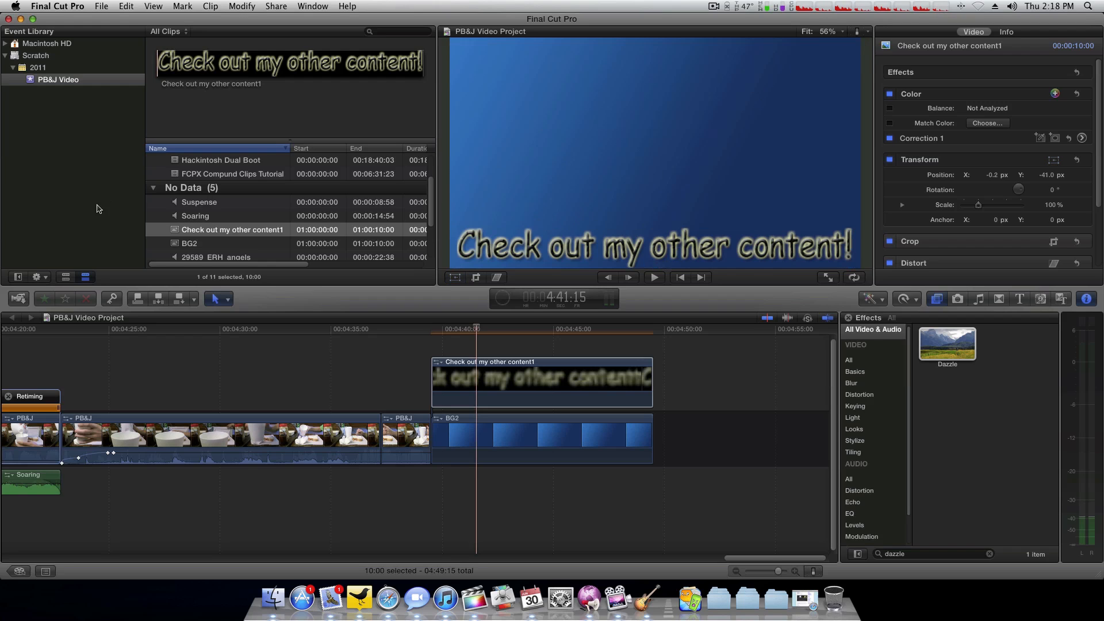
# Step: Mark a 10-second range in the Hackintosh Dual Boot clip starting at 11:41:20
pyautogui.click(204, 161)
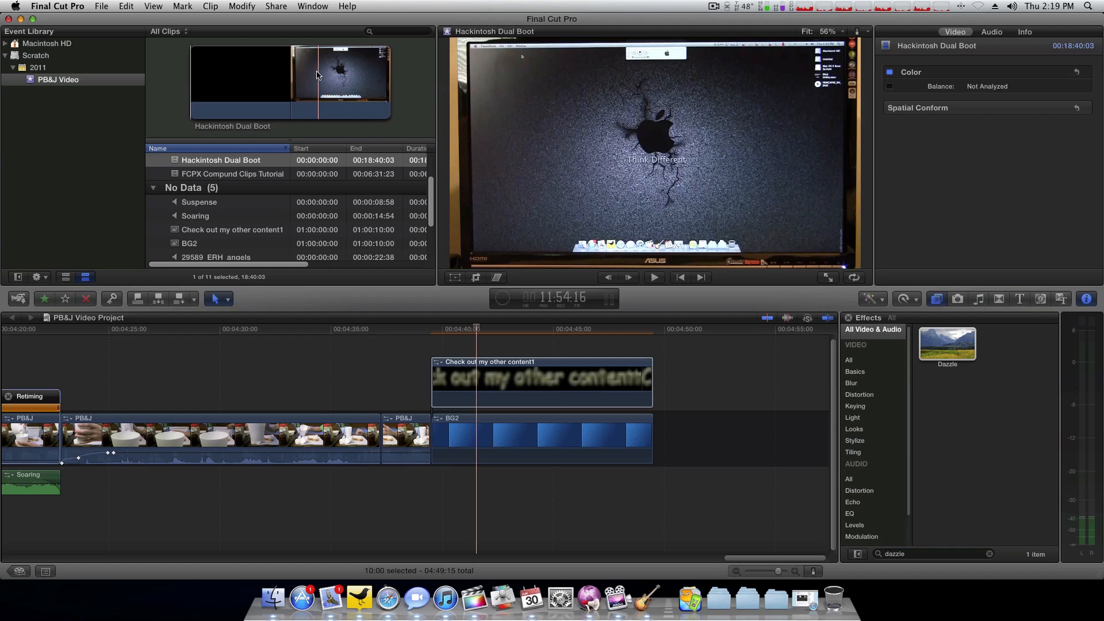
pyautogui.press('i')
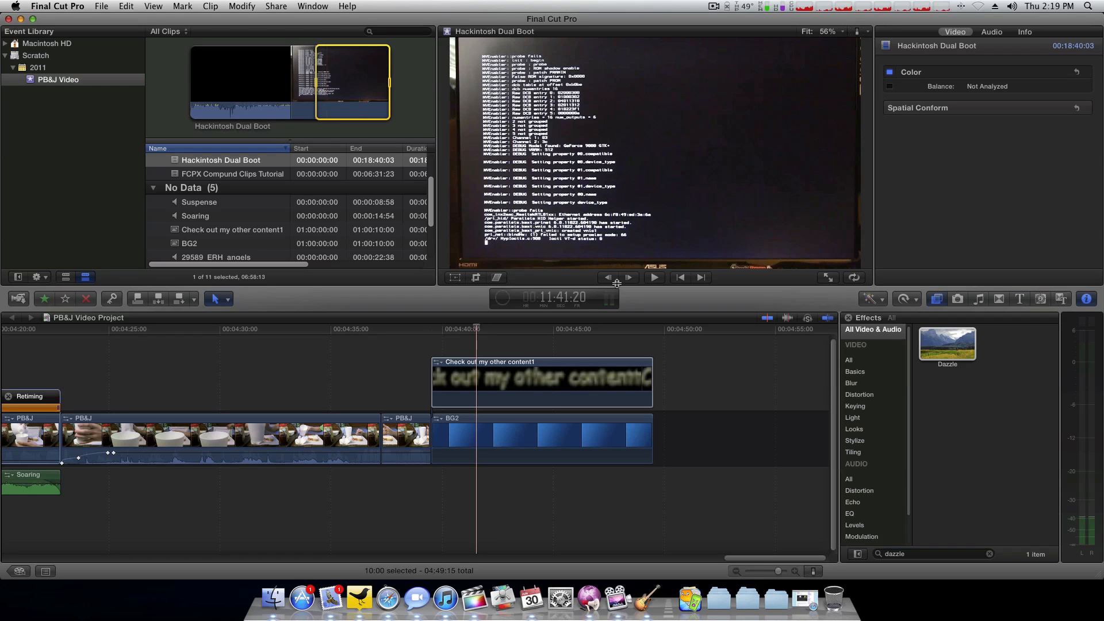
pyautogui.click(579, 297)
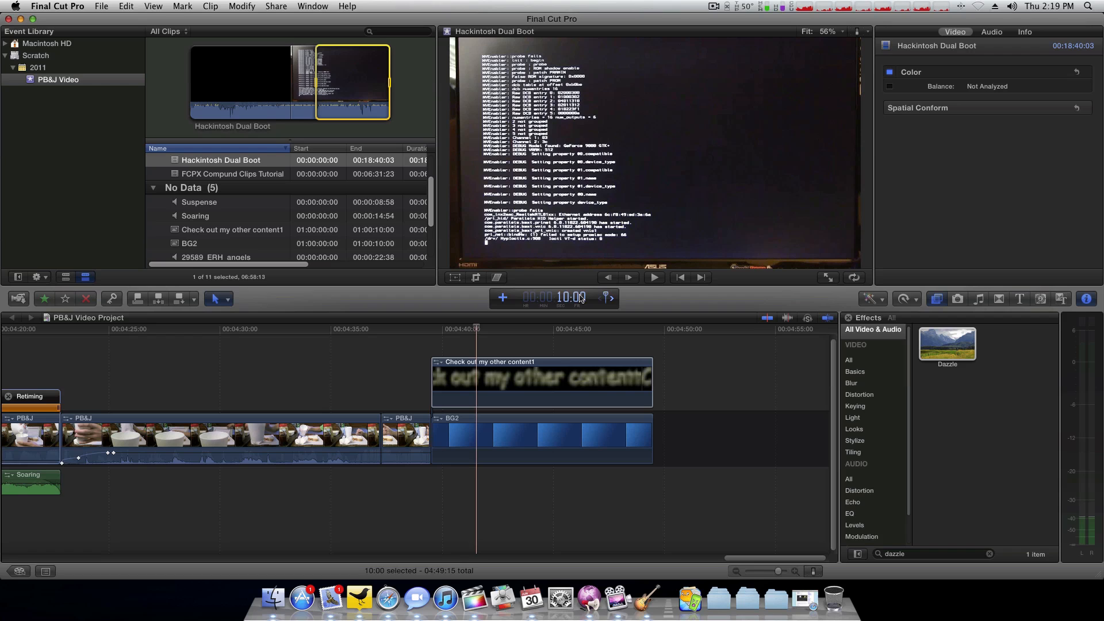
pyautogui.press('Return')
pyautogui.press('o')
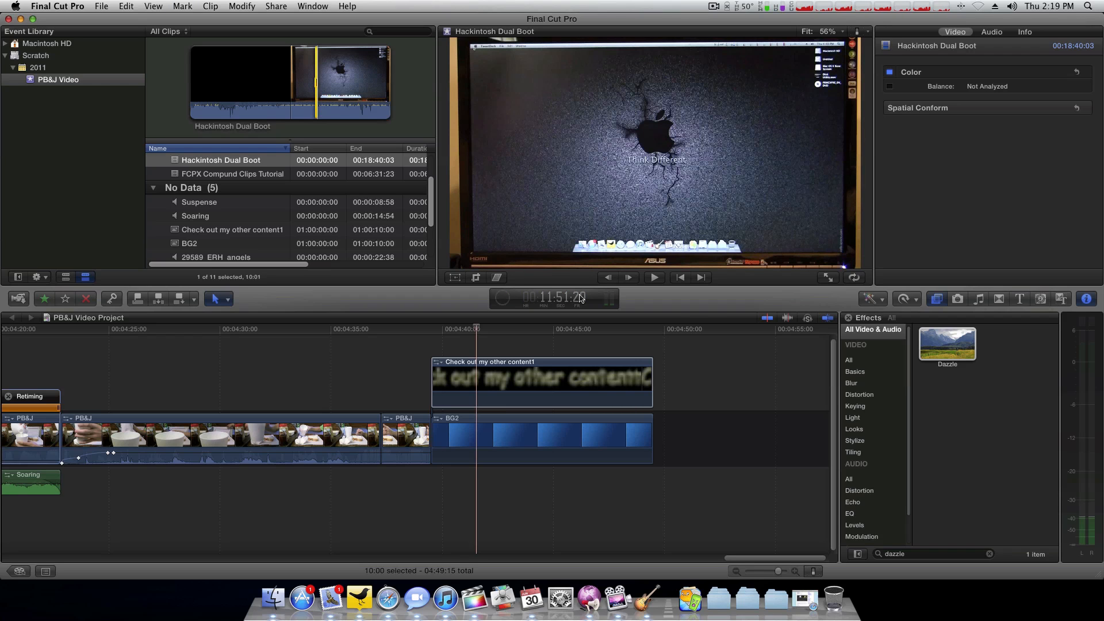
# Step: Connect the marked Hackintosh Dual Boot range above the title image at the start of BG2 and trim its end to match BG2
pyautogui.moveTo(315, 70); pyautogui.dragTo(435, 329)
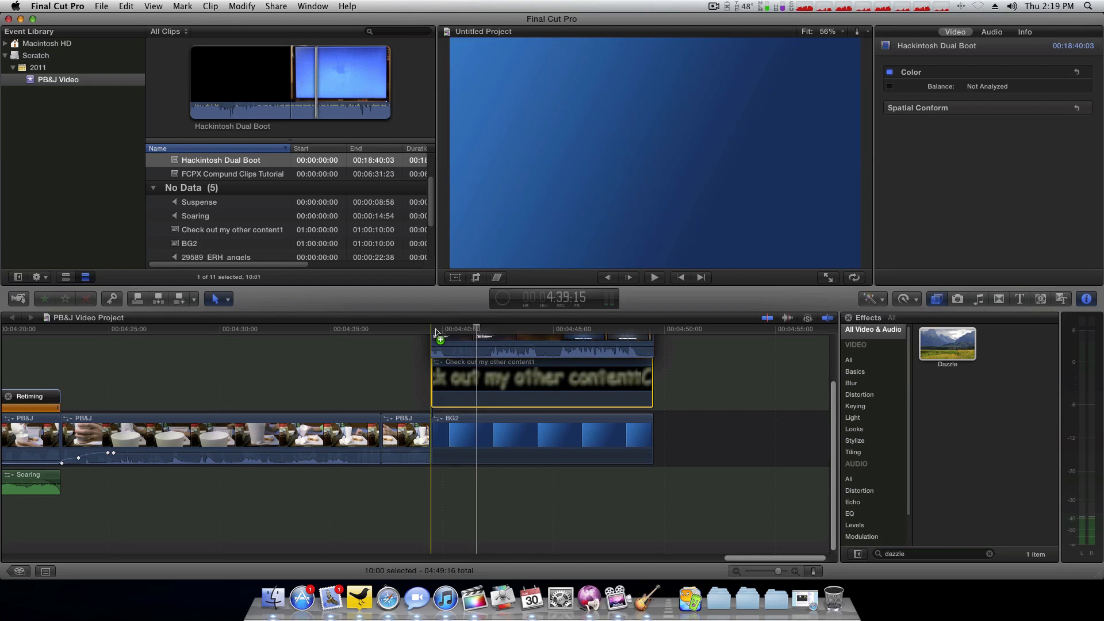
pyautogui.click(500, 370)
pyautogui.scroll(3, 501, 371)
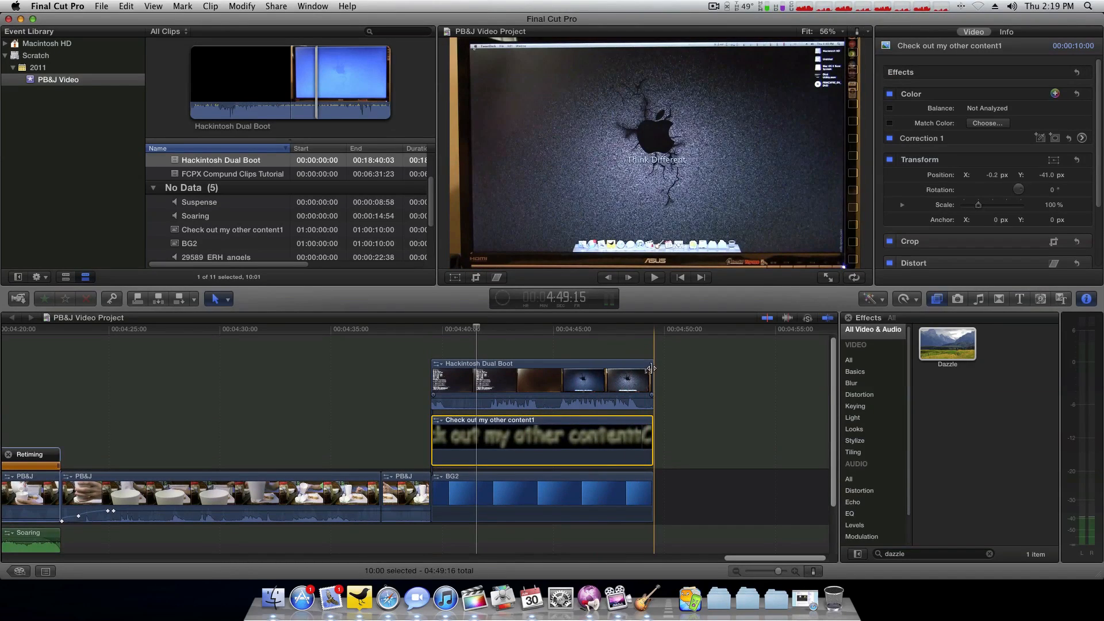
pyautogui.moveTo(653, 369); pyautogui.dragTo(650, 368)
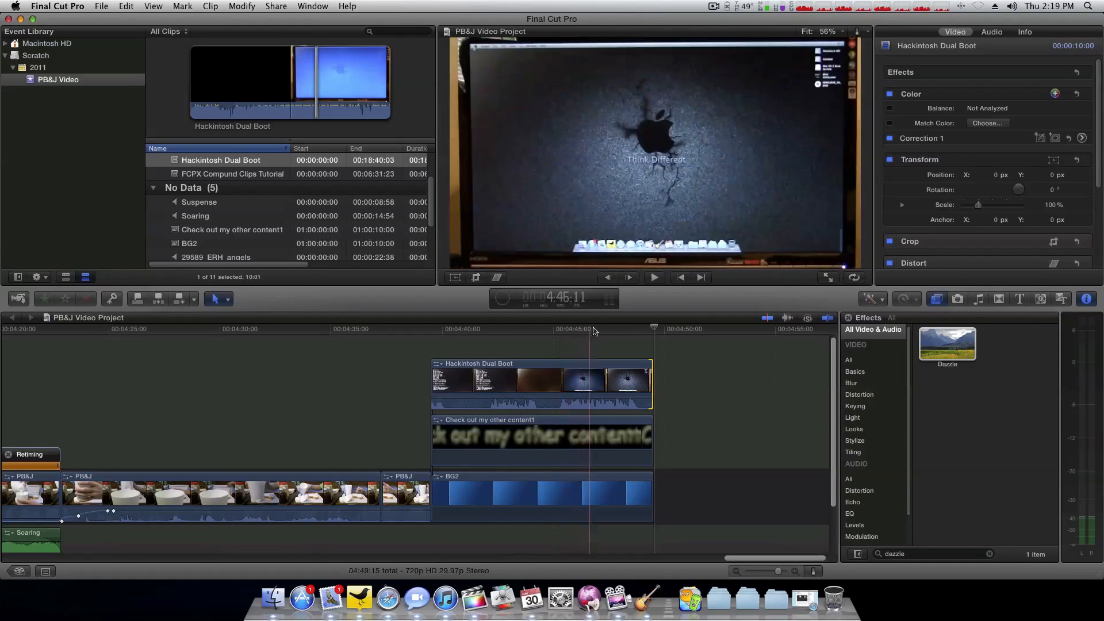
# Step: Scale the Hackintosh Dual Boot clip to about 44% and place it on the left side of the frame at about X -42.5, Y 8.2 px
pyautogui.click(590, 364)
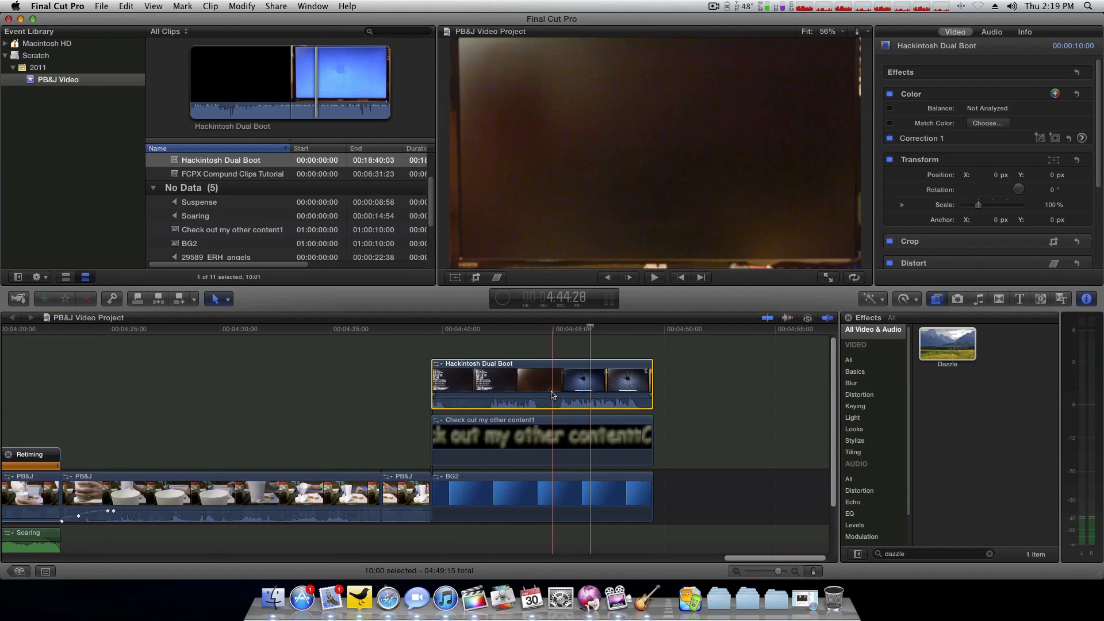
pyautogui.click(455, 277)
pyautogui.moveTo(494, 95); pyautogui.dragTo(579, 138)
pyautogui.moveTo(599, 195); pyautogui.dragTo(519, 143)
pyautogui.moveTo(468, 70); pyautogui.dragTo(487, 84)
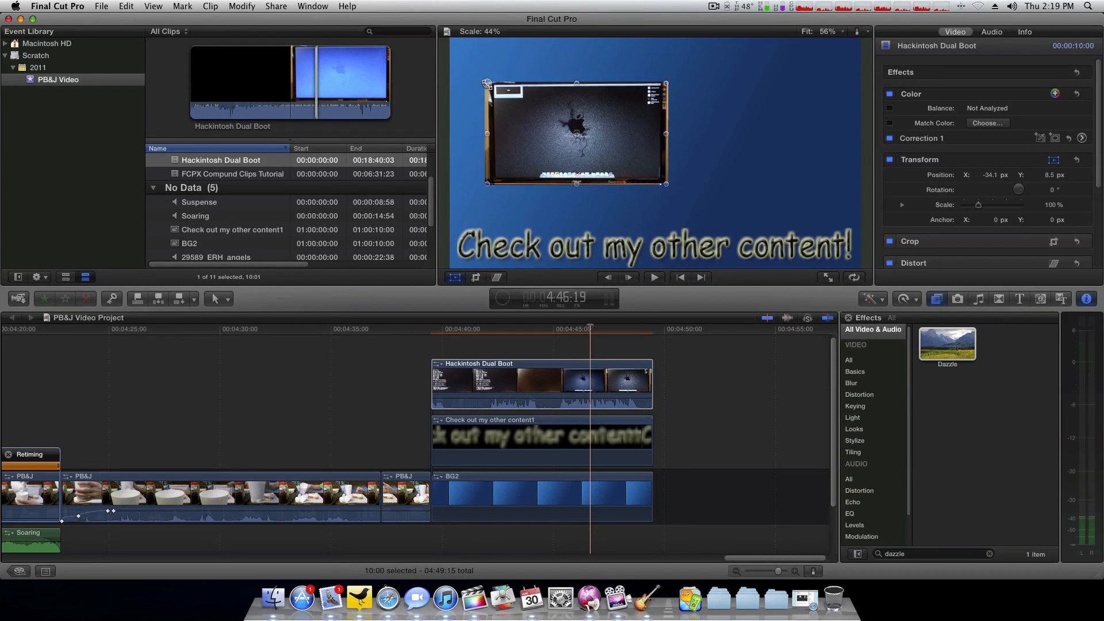
pyautogui.moveTo(511, 122); pyautogui.dragTo(492, 122)
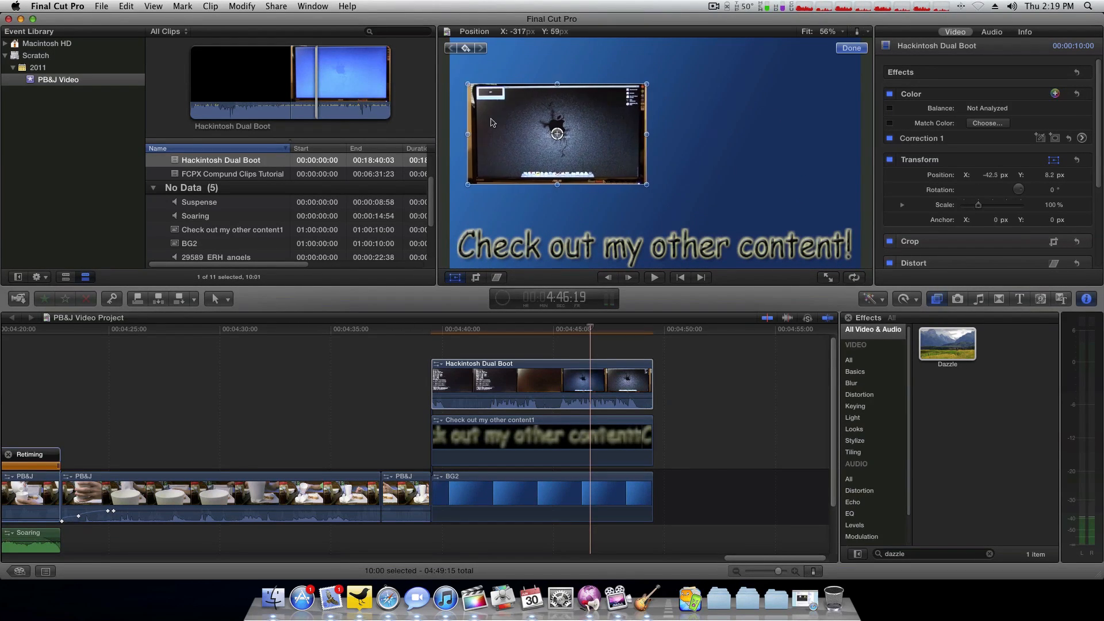
pyautogui.click(426, 357)
# Step: Mark a 10-second range from 3:19:07 in FCPX Compund Clips Tutorial and connect it above the Hackintosh Dual Boot clip at the start of BG2
pyautogui.click(237, 176)
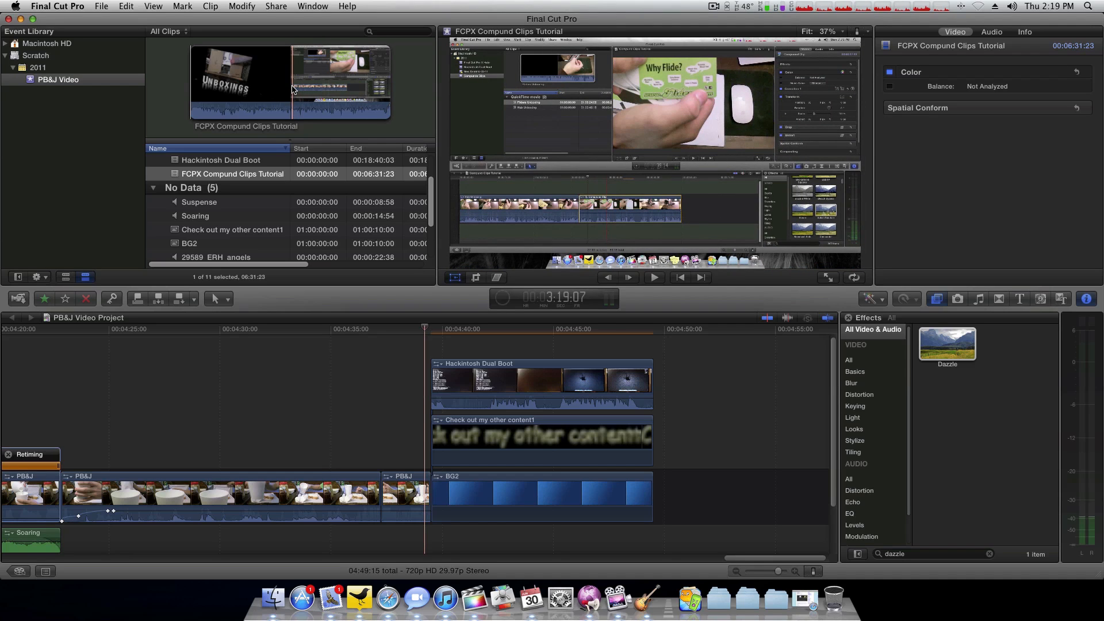
pyautogui.press('i')
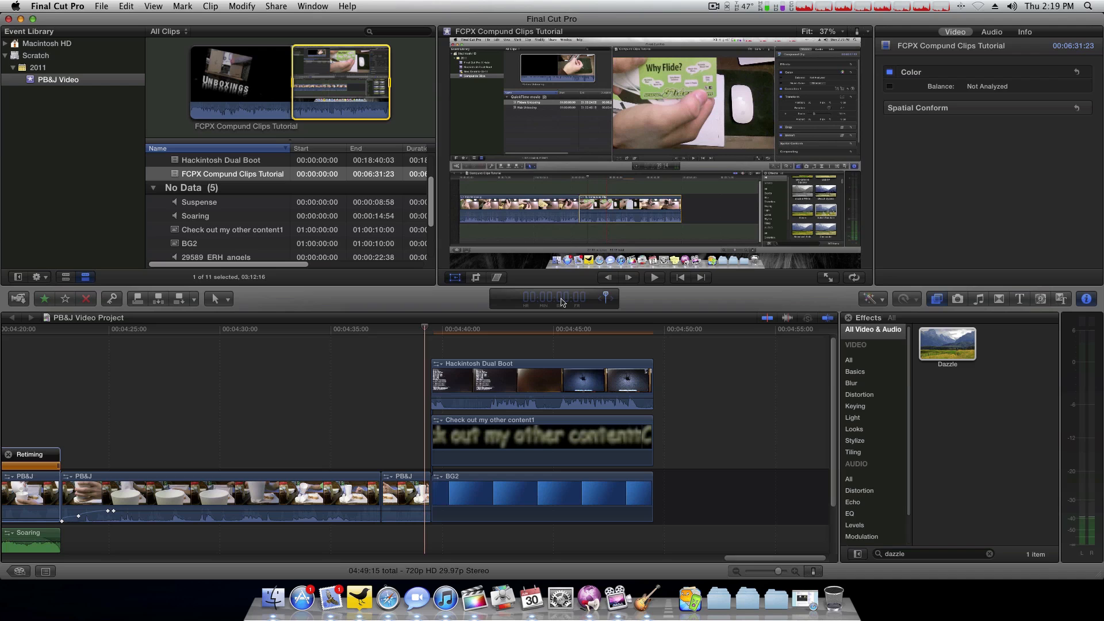
pyautogui.press('Return')
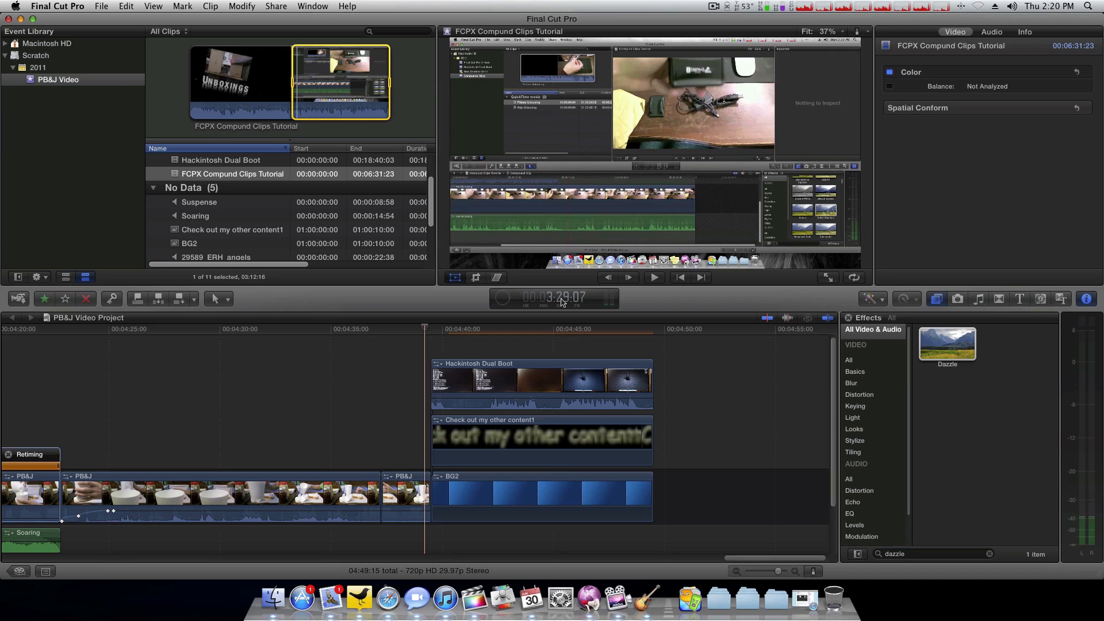
pyautogui.press('o')
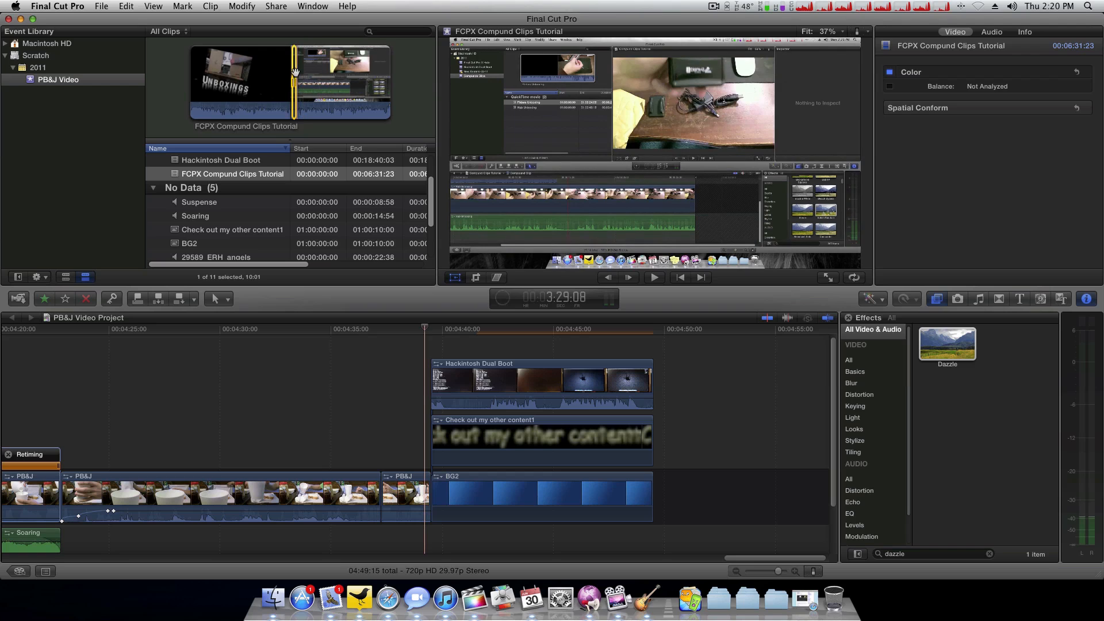
pyautogui.moveTo(295, 70); pyautogui.dragTo(436, 338)
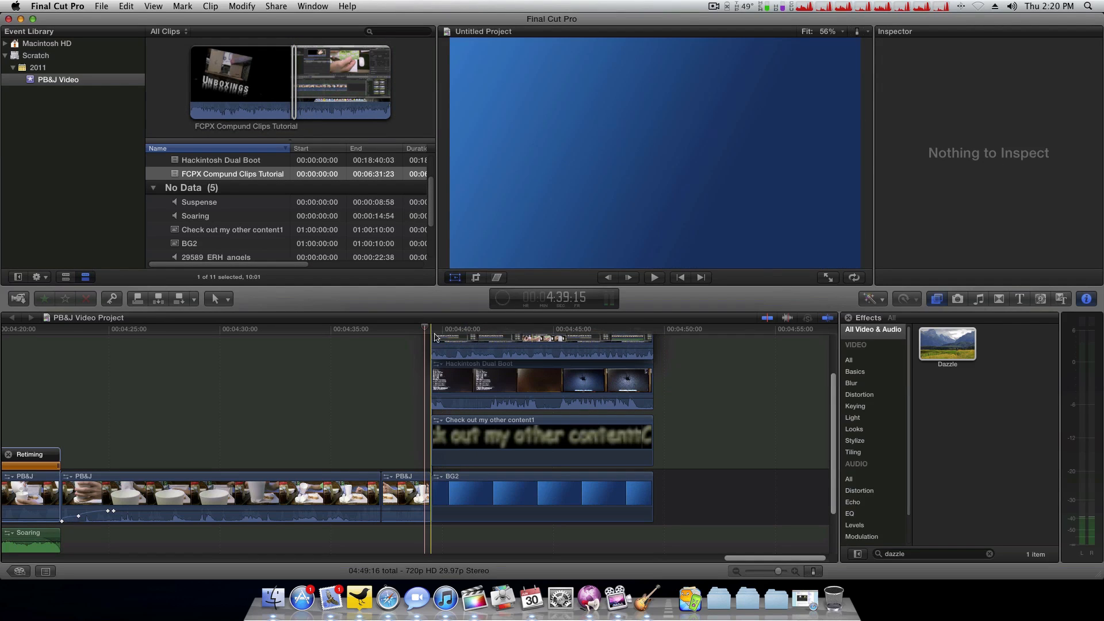
# Step: Trim the end of the connected FCPX Compund Clips Tutorial clip to match the end of BG2
pyautogui.scroll(3, 575, 374)
pyautogui.click(655, 376)
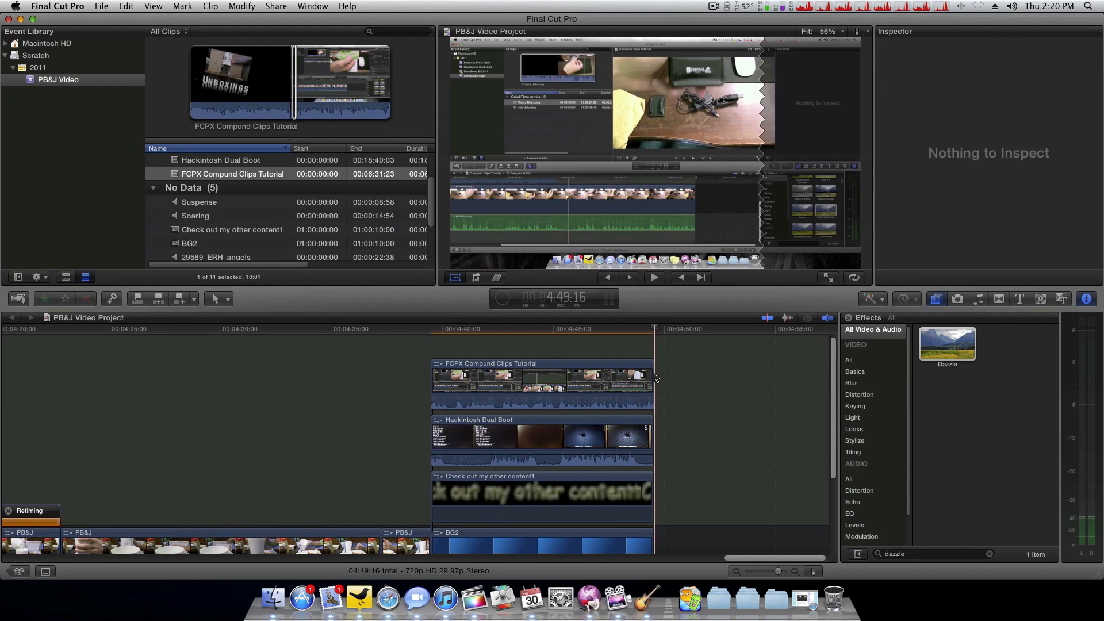
pyautogui.moveTo(650, 362); pyautogui.dragTo(646, 361)
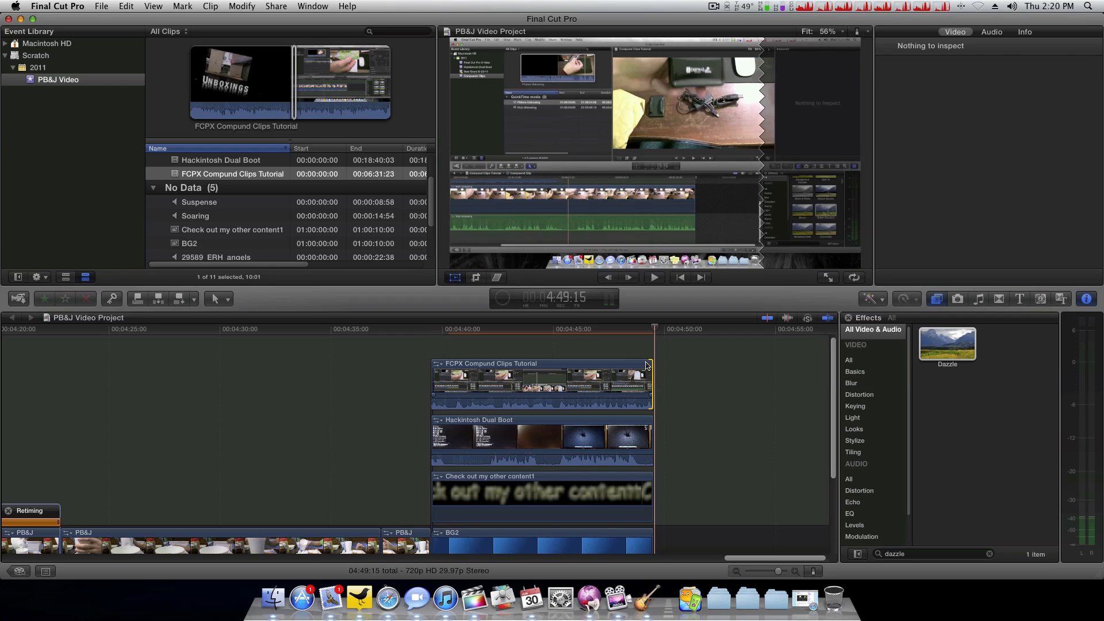
# Step: Shrink the FCPX Compund Clips Tutorial clip and place it at about X 44, Y 7.5 px, nudging Hackintosh Dual Boot to about X -45.3 px
pyautogui.click(535, 363)
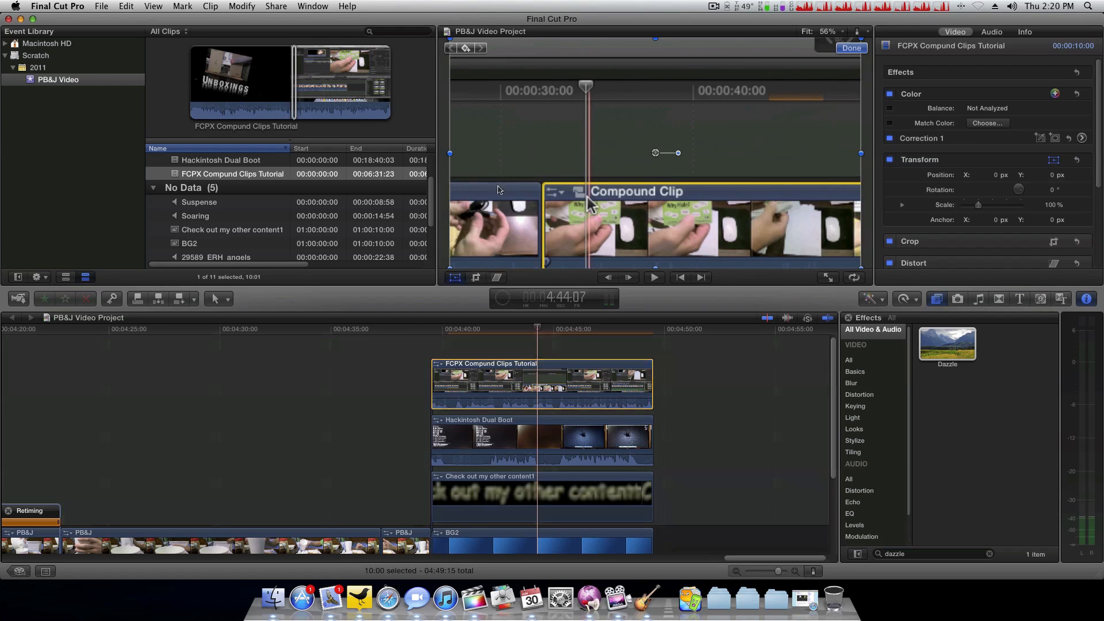
pyautogui.moveTo(456, 98); pyautogui.dragTo(742, 132)
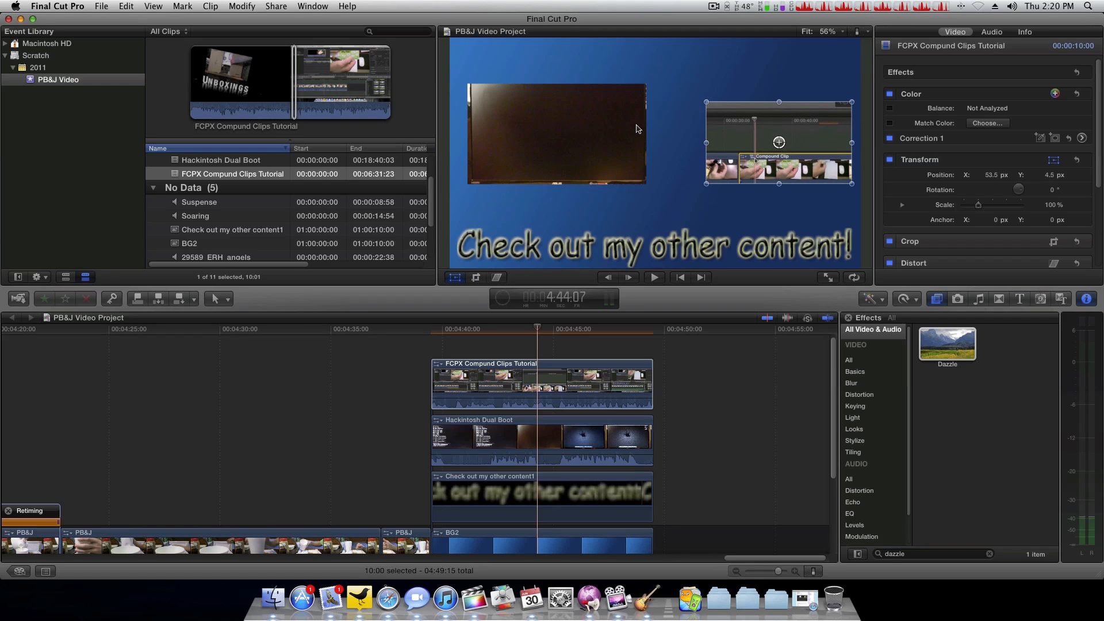
pyautogui.click(629, 126)
pyautogui.moveTo(628, 127); pyautogui.dragTo(625, 126)
pyautogui.click(747, 131)
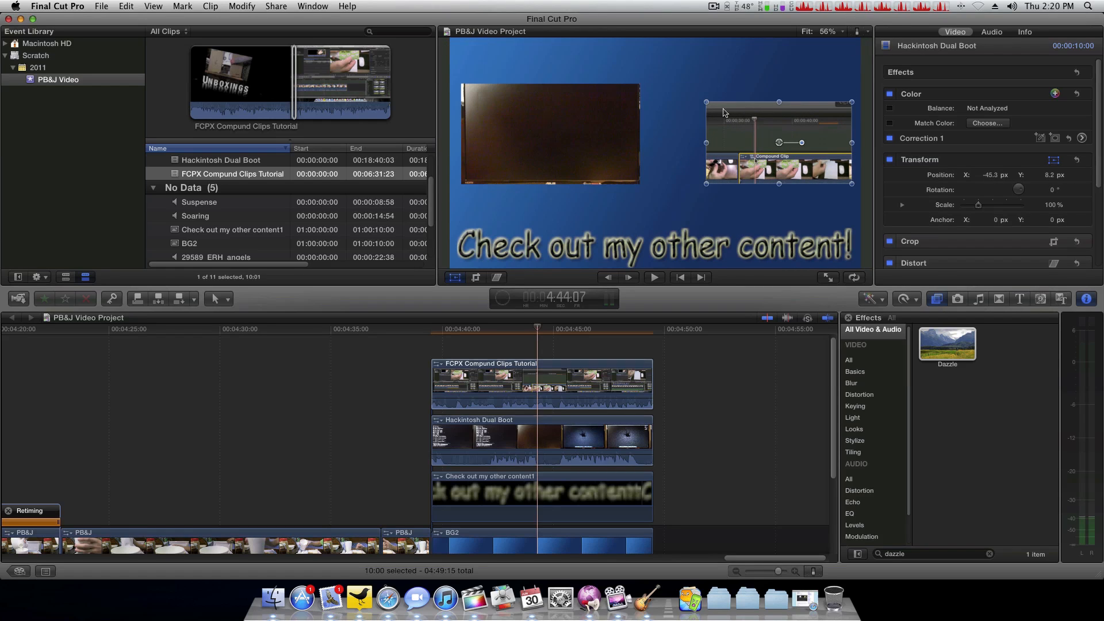
pyautogui.moveTo(706, 102); pyautogui.dragTo(681, 108)
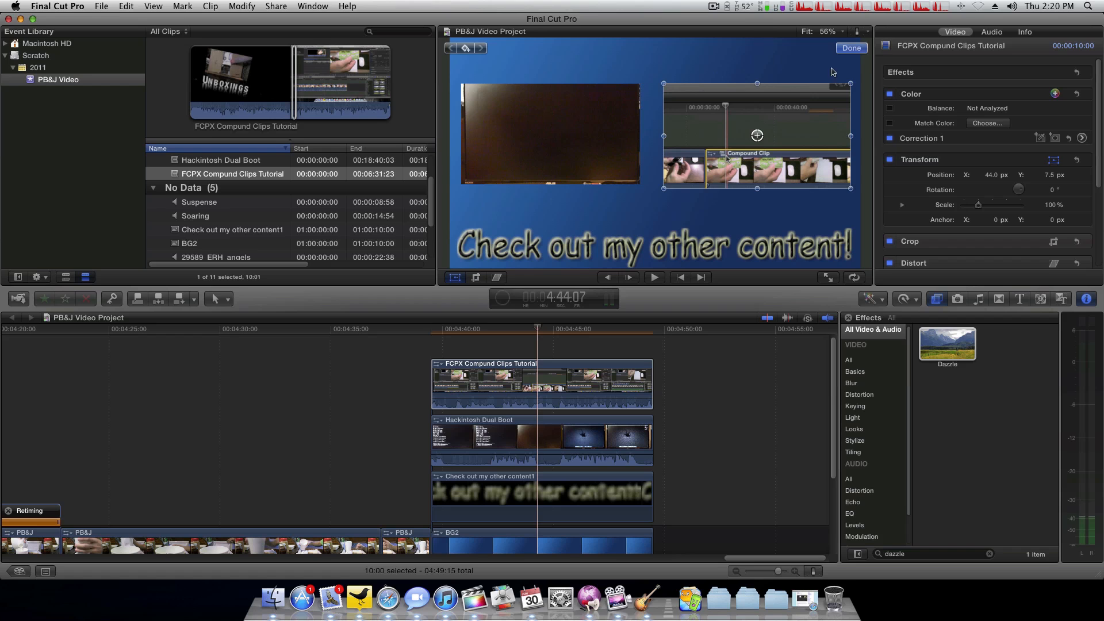
pyautogui.click(851, 48)
# Step: Import Messin About.mp3 into the PB&J Video event from the FuckPSN Tutorial folder under Backup's Videos, My content, Raw Video Content
pyautogui.scroll(-3, 638, 406)
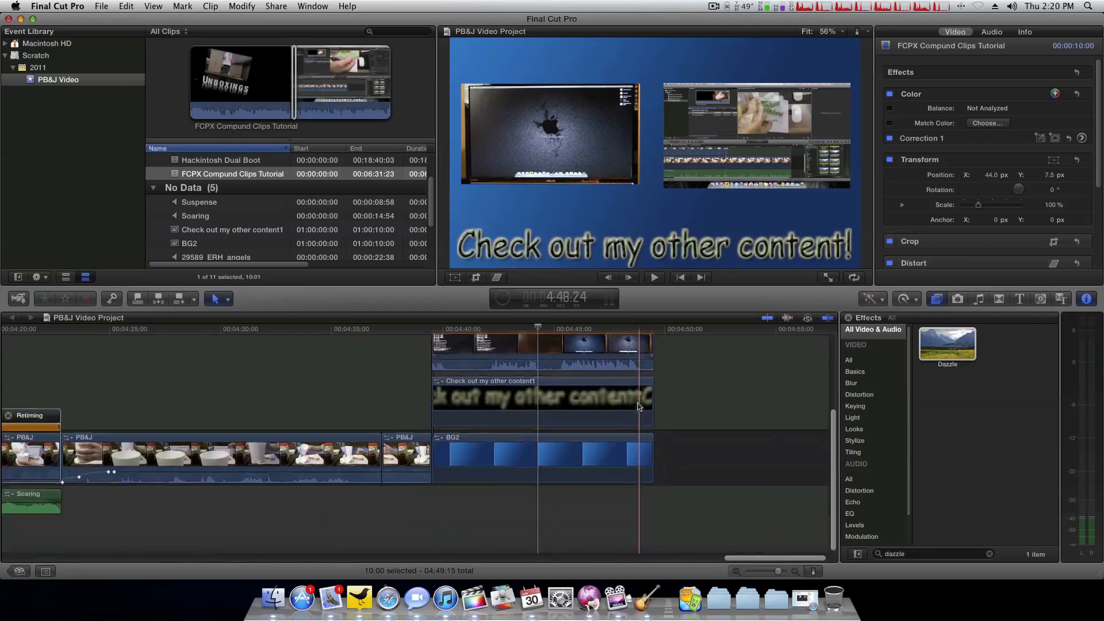
pyautogui.scroll(-1, 638, 406)
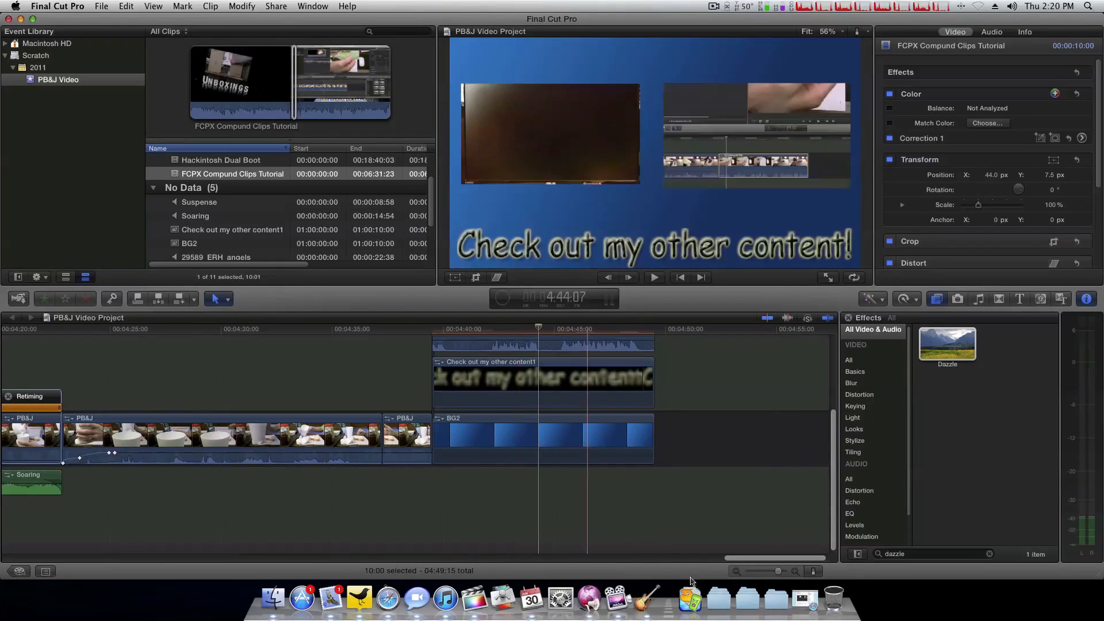
pyautogui.click(719, 598)
pyautogui.click(779, 565)
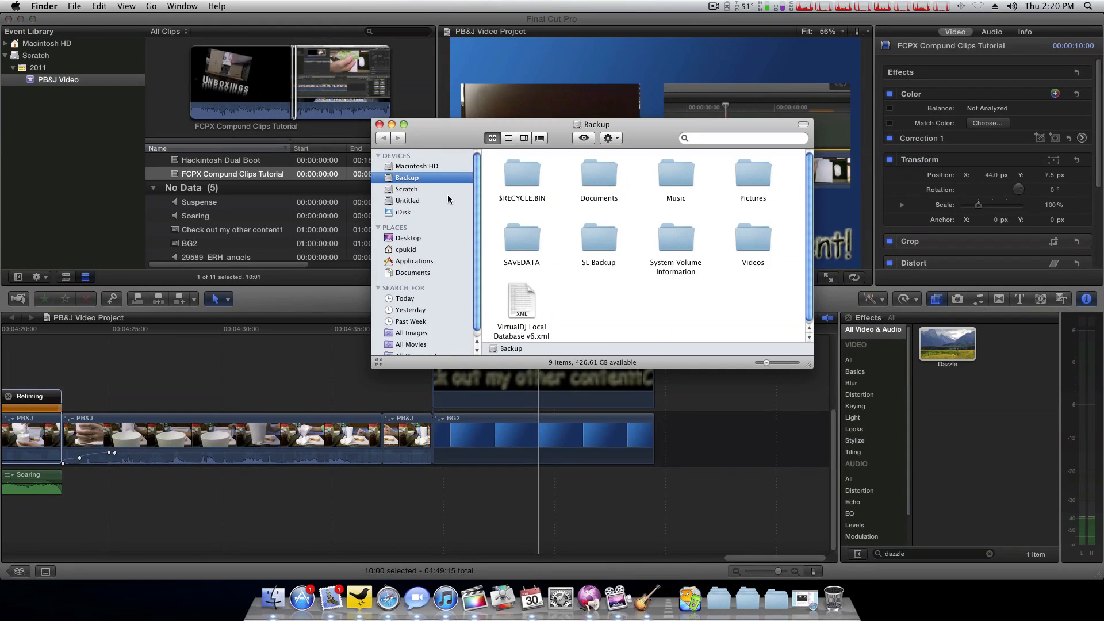
pyautogui.doubleClick(755, 233)
pyautogui.doubleClick(679, 175)
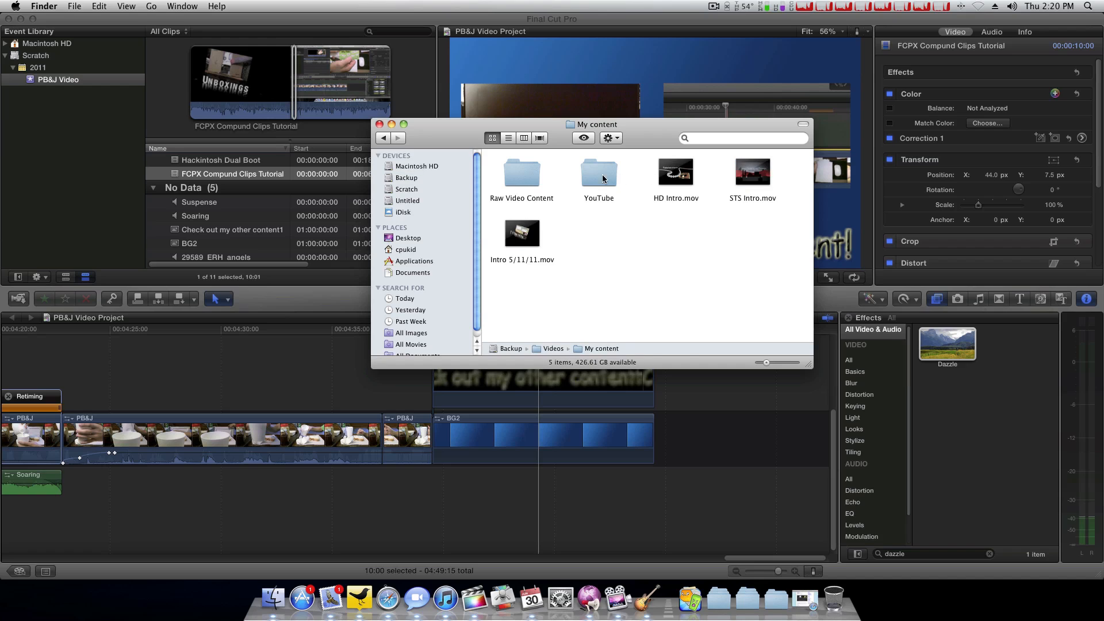
pyautogui.doubleClick(529, 181)
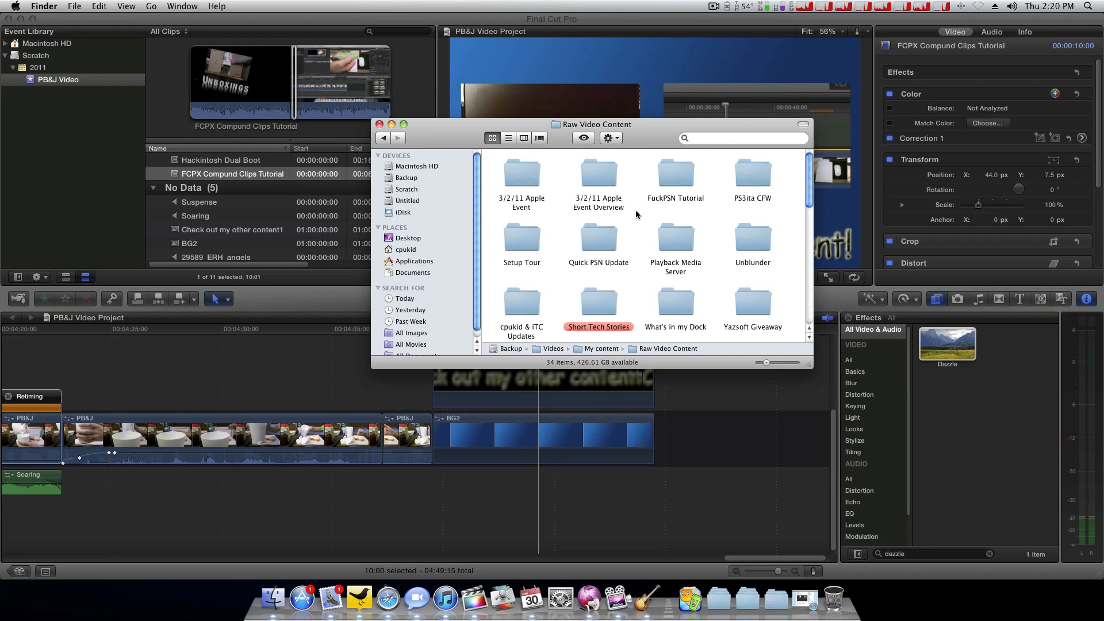
pyautogui.scroll(-1, 635, 214)
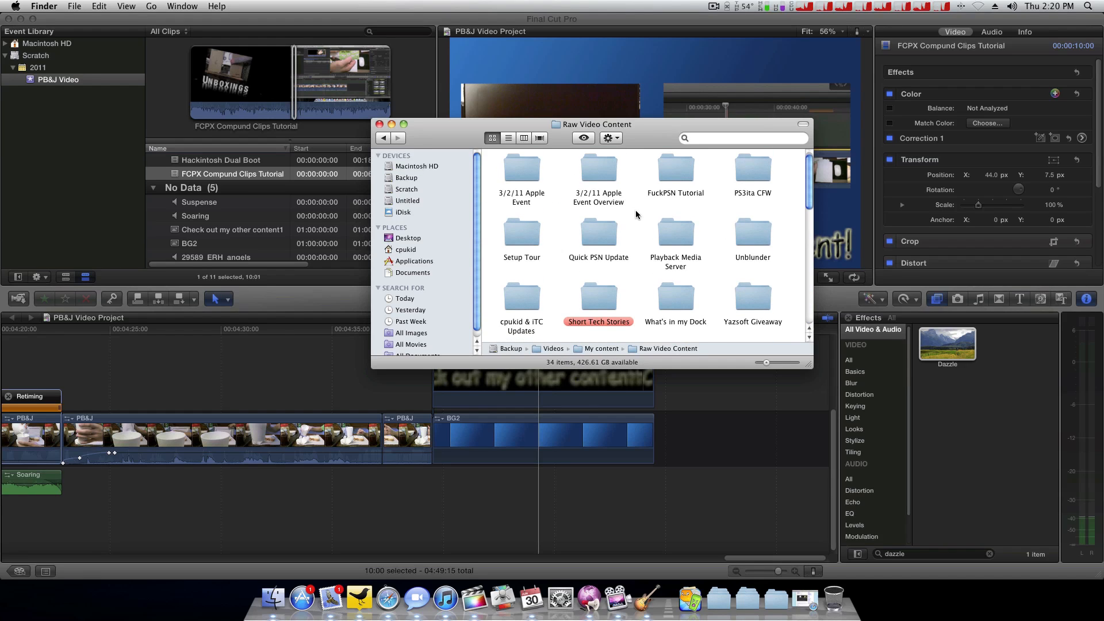
pyautogui.doubleClick(659, 183)
pyautogui.scroll(-5, 628, 224)
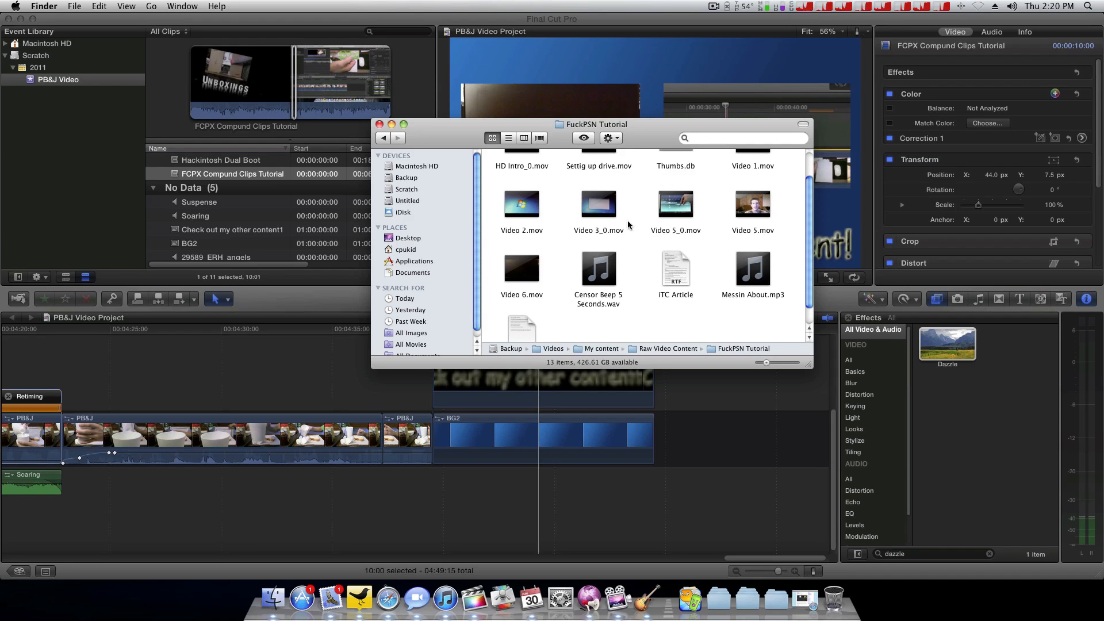
pyautogui.moveTo(746, 266); pyautogui.dragTo(63, 81)
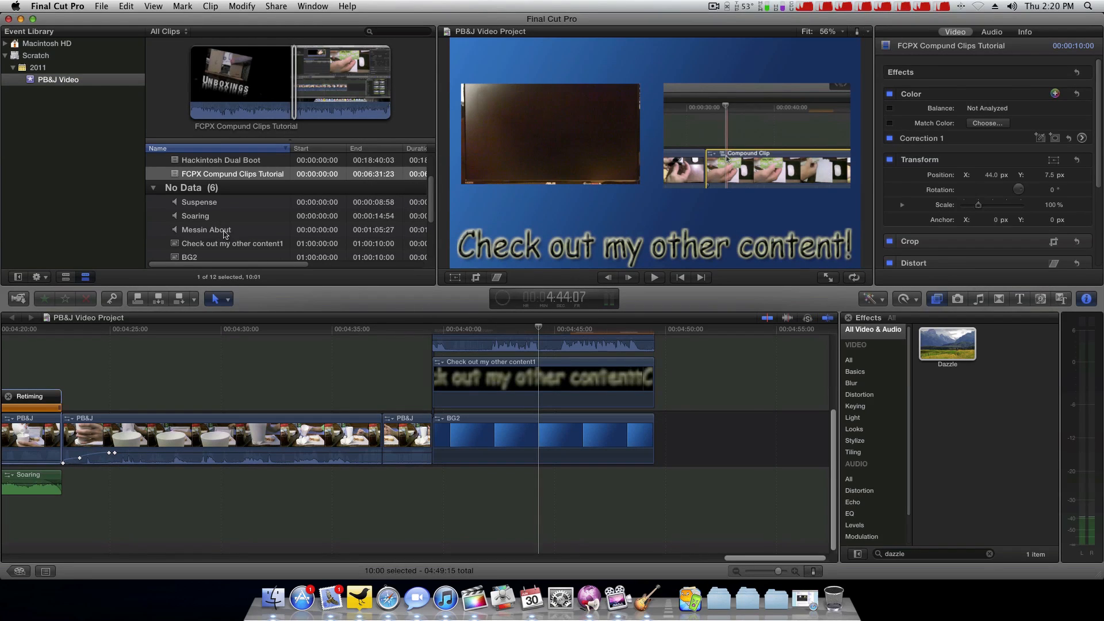
# Step: Connect Messin About beneath the start of BG2, cut it at BG2's end and delete the excess audio
pyautogui.moveTo(224, 234); pyautogui.dragTo(438, 482)
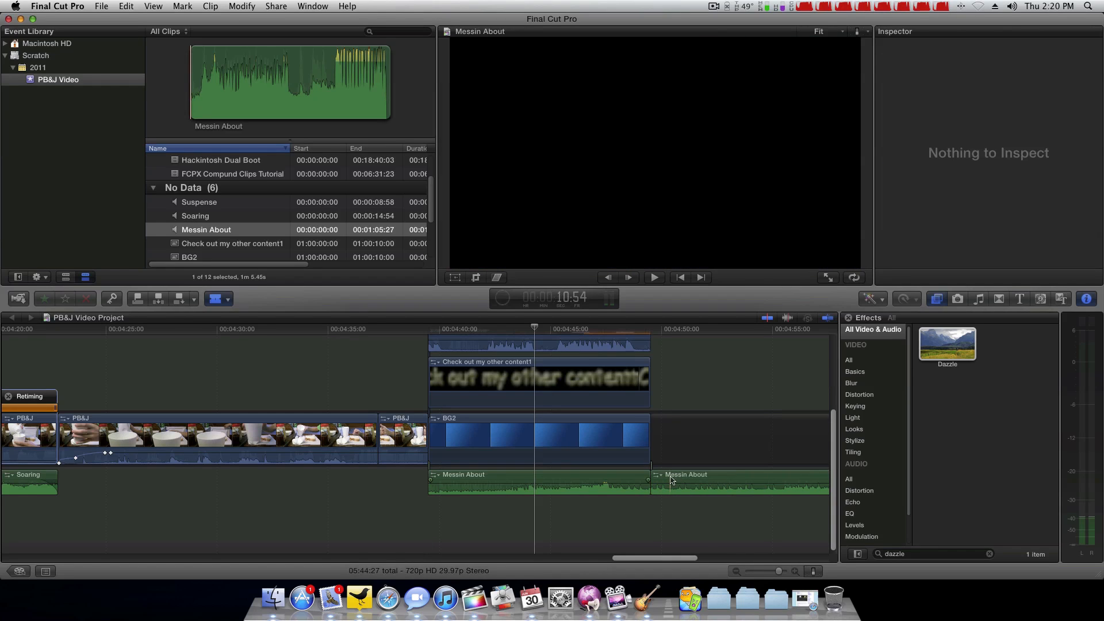
pyautogui.press('a')
pyautogui.click(670, 479)
pyautogui.press('BackSpace')
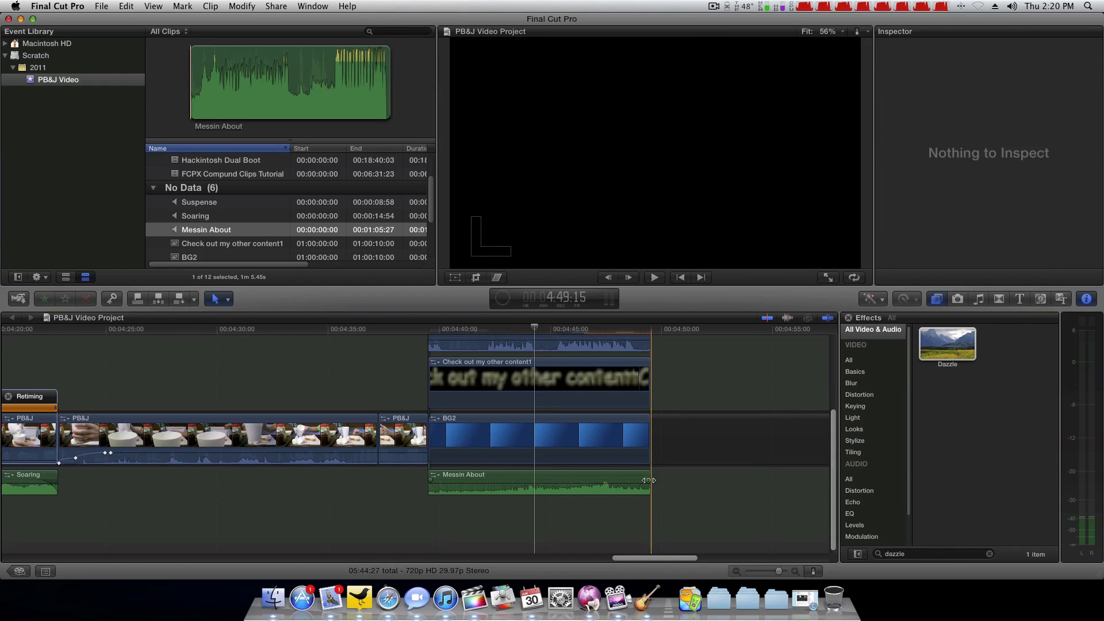
# Step: Add short audio fades at the end and start of the Messin About clip
pyautogui.moveTo(645, 480); pyautogui.dragTo(642, 480)
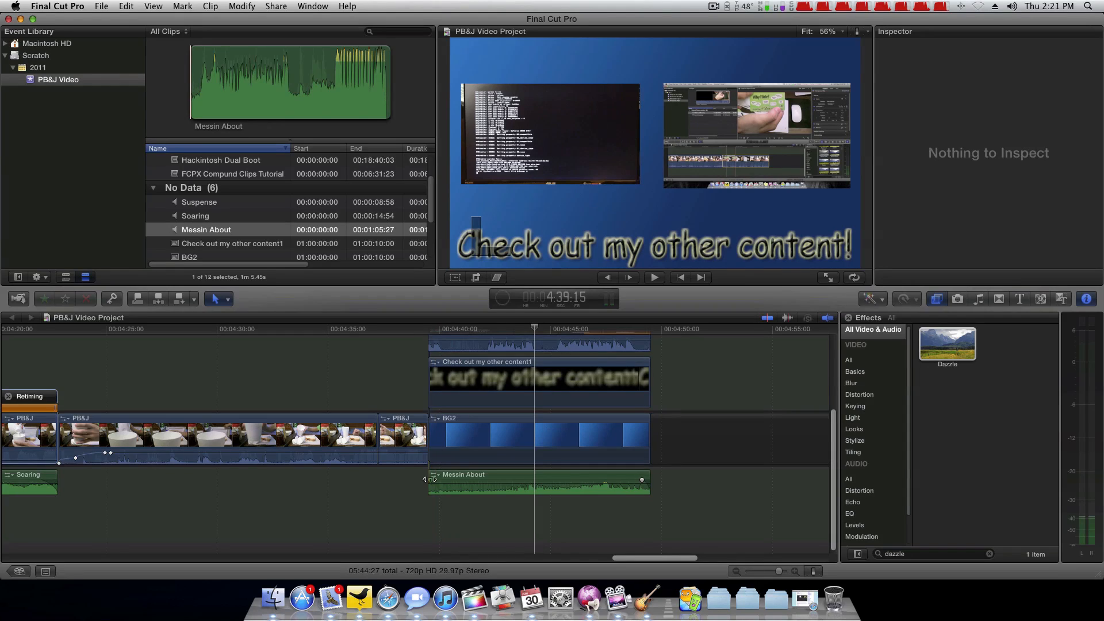
pyautogui.moveTo(437, 480); pyautogui.dragTo(436, 479)
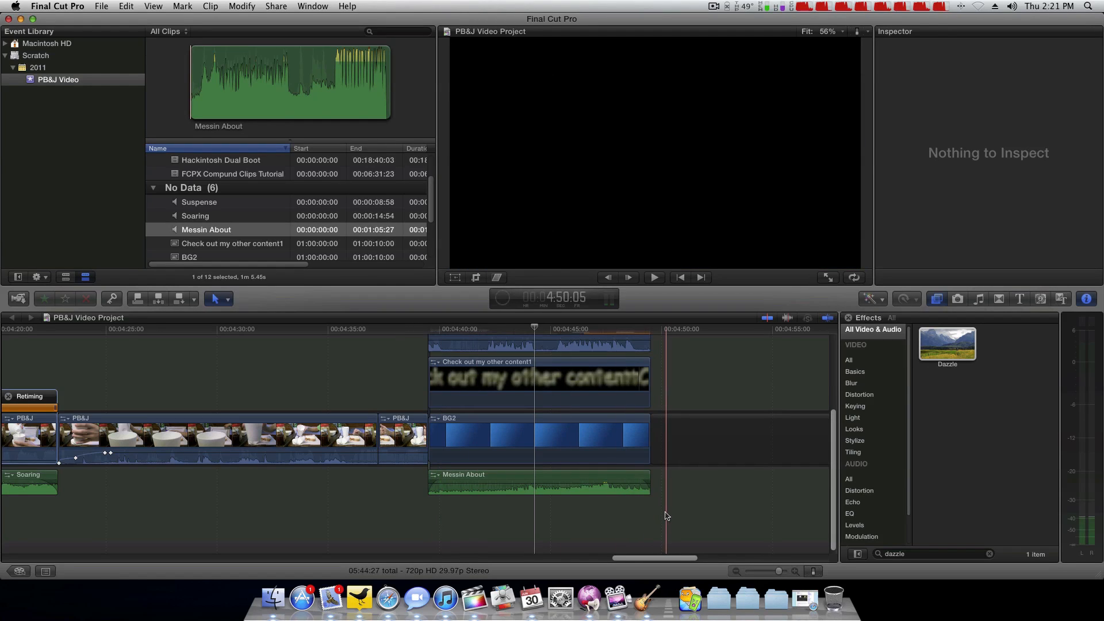
# Step: Combine the end screen's video, title, background and music clips into one compound clip
pyautogui.moveTo(665, 512); pyautogui.dragTo(541, 373)
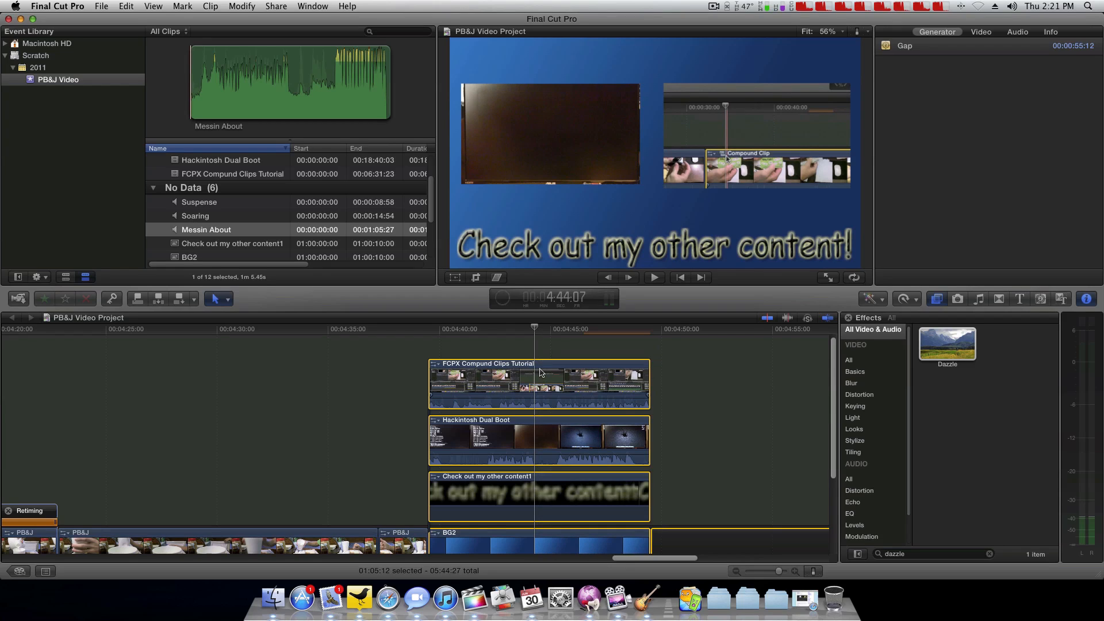
pyautogui.hotkey('alt', 'g')
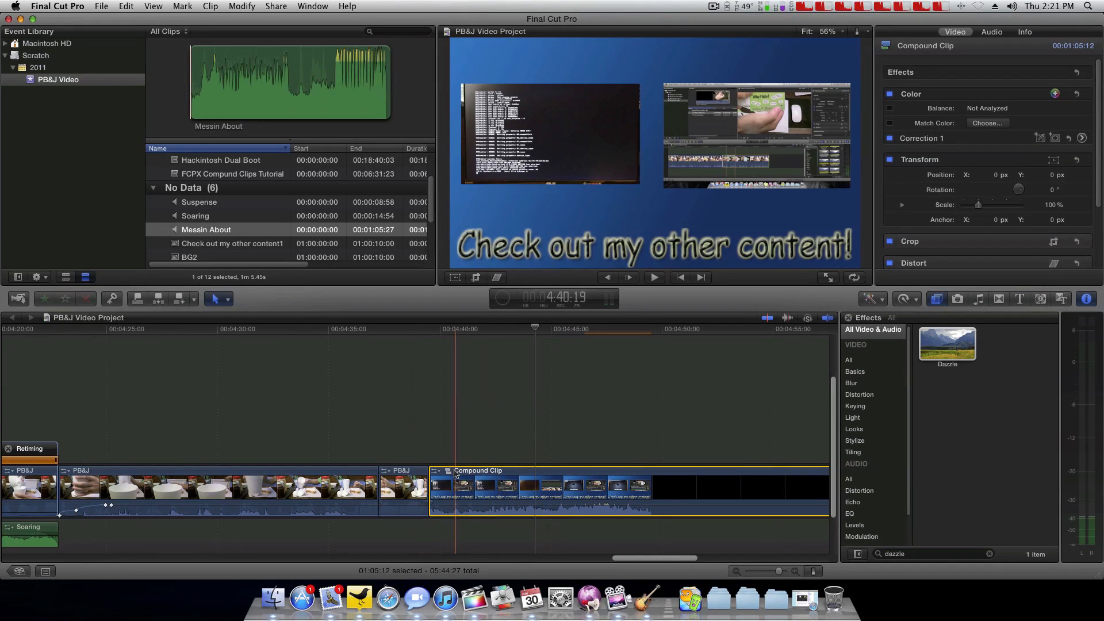
# Step: Add short opacity fades to the start and end of the compound clip using its video animation
pyautogui.click(456, 473)
pyautogui.hotkey('ctrl', 'v')
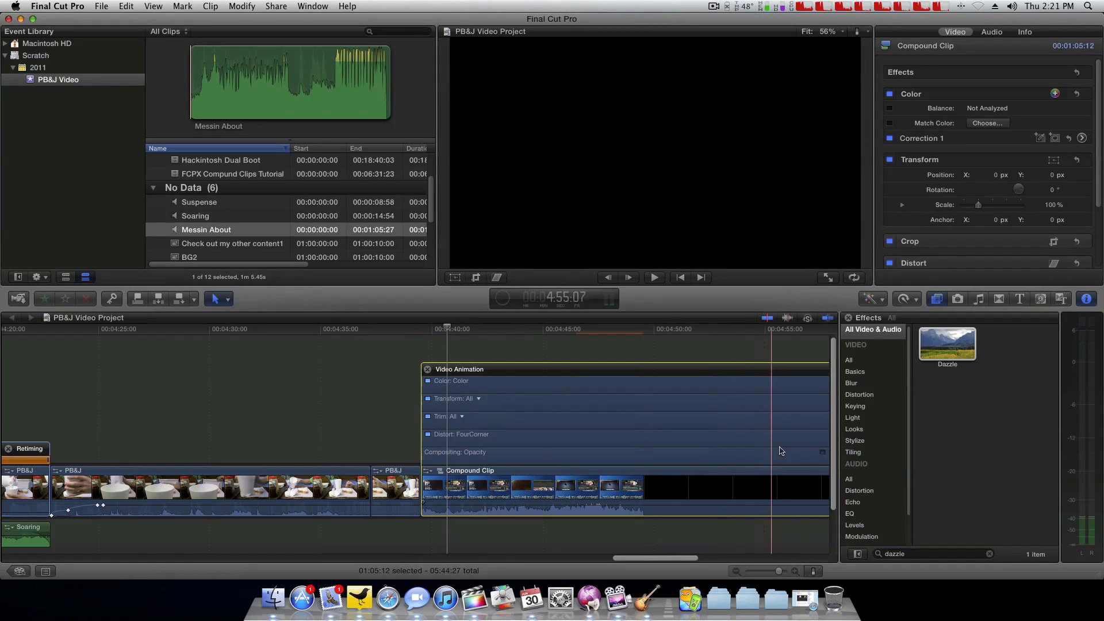
pyautogui.doubleClick(820, 454)
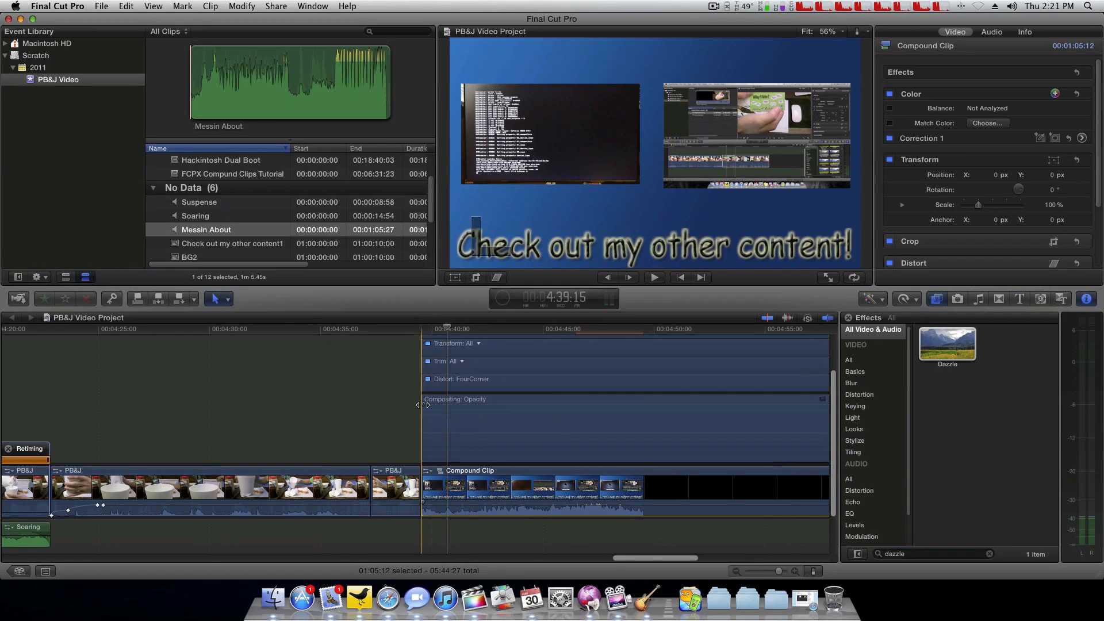
pyautogui.hscroll(10, 798, 395)
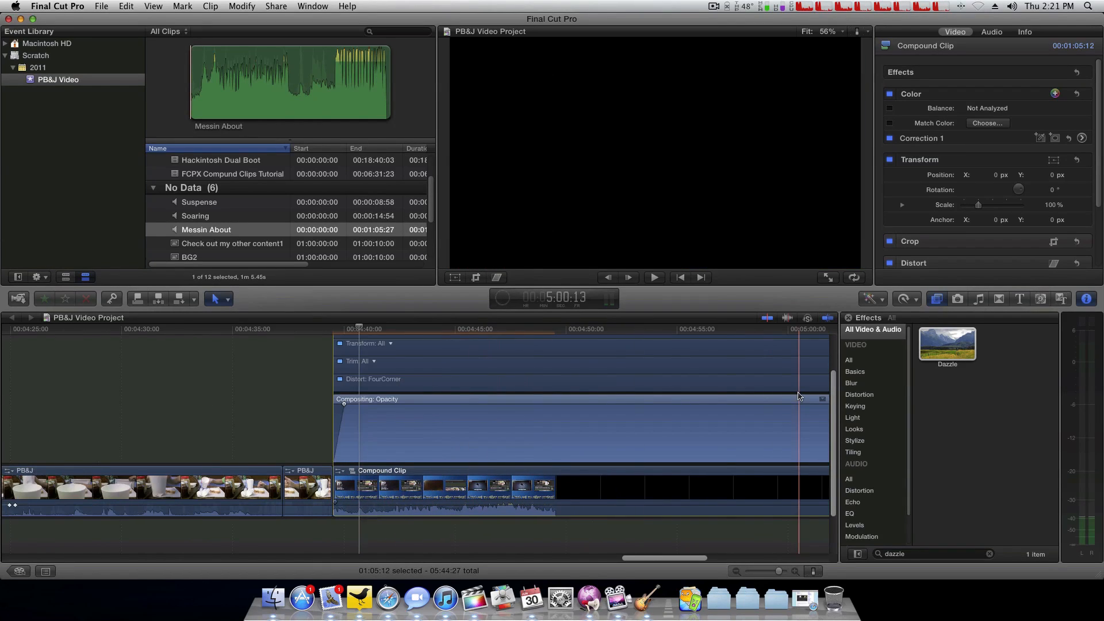
pyautogui.hscroll(15, 798, 395)
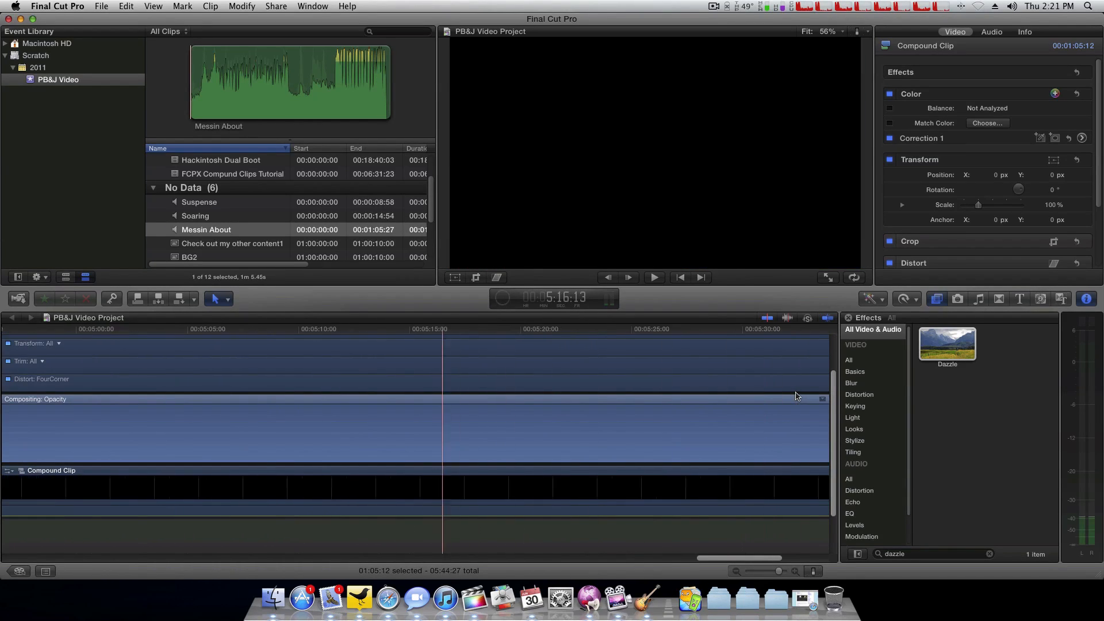
pyautogui.press('super+minus')
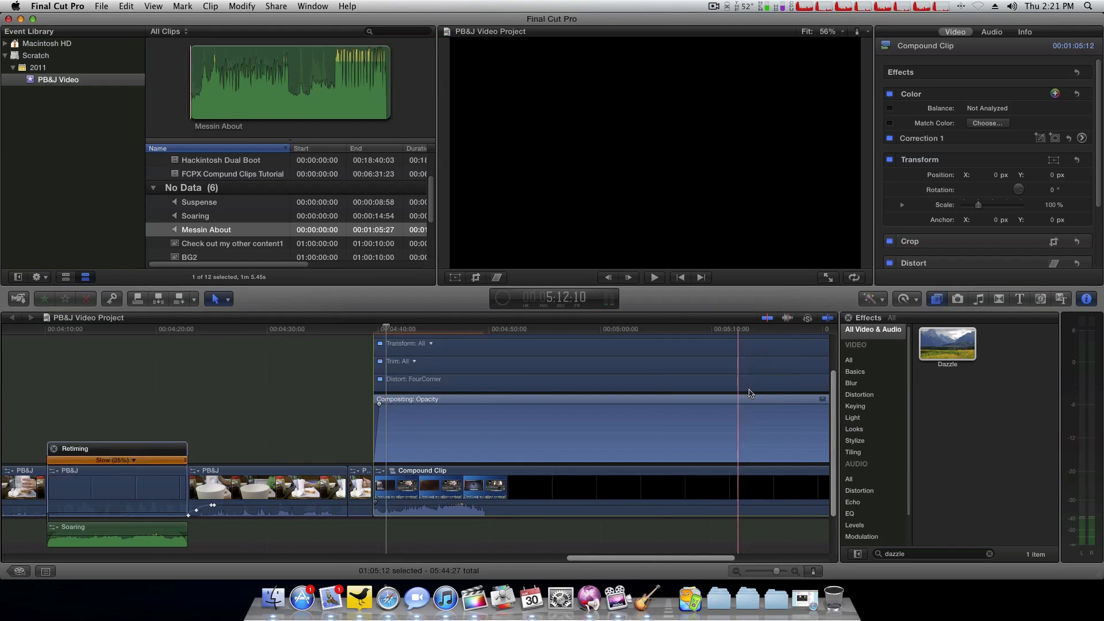
pyautogui.click(650, 405)
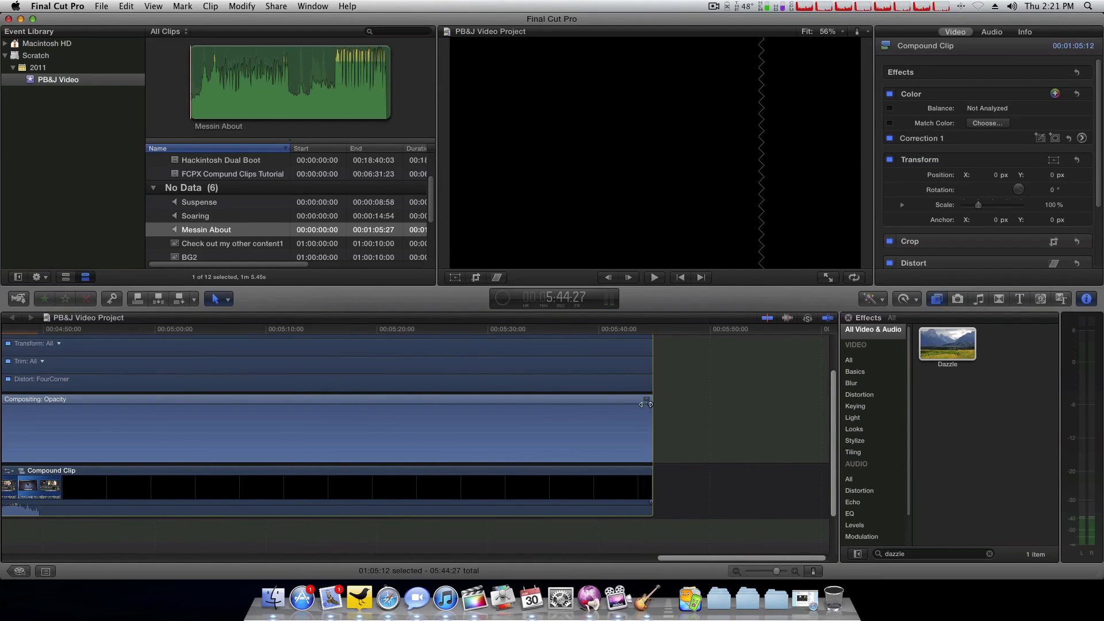
pyautogui.hscroll(-7, 460, 402)
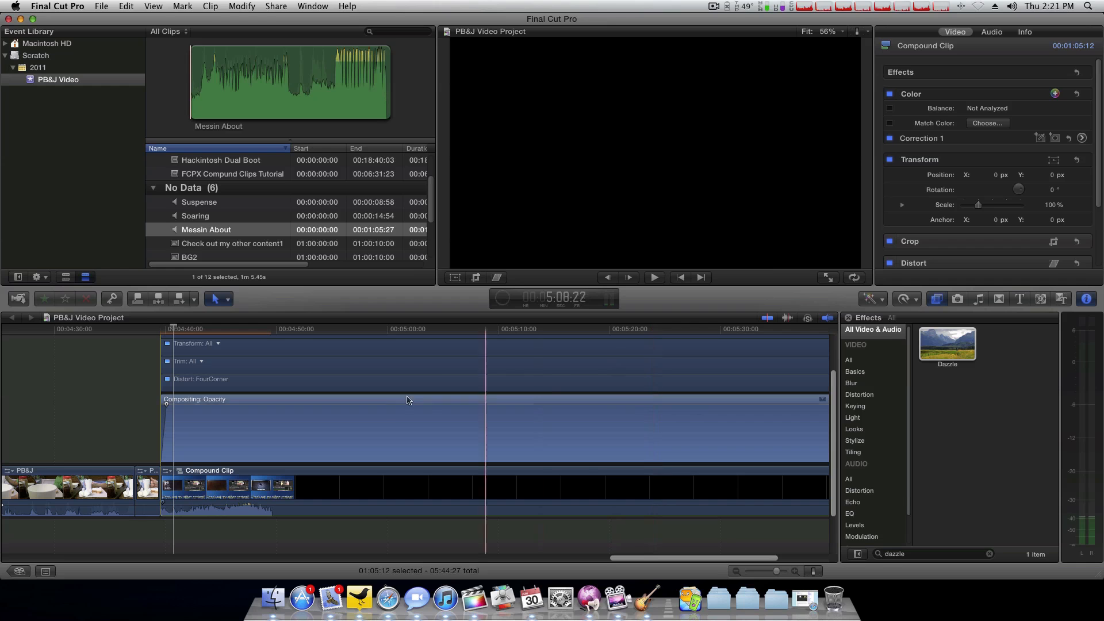
pyautogui.hotkey('ctrl', 'v')
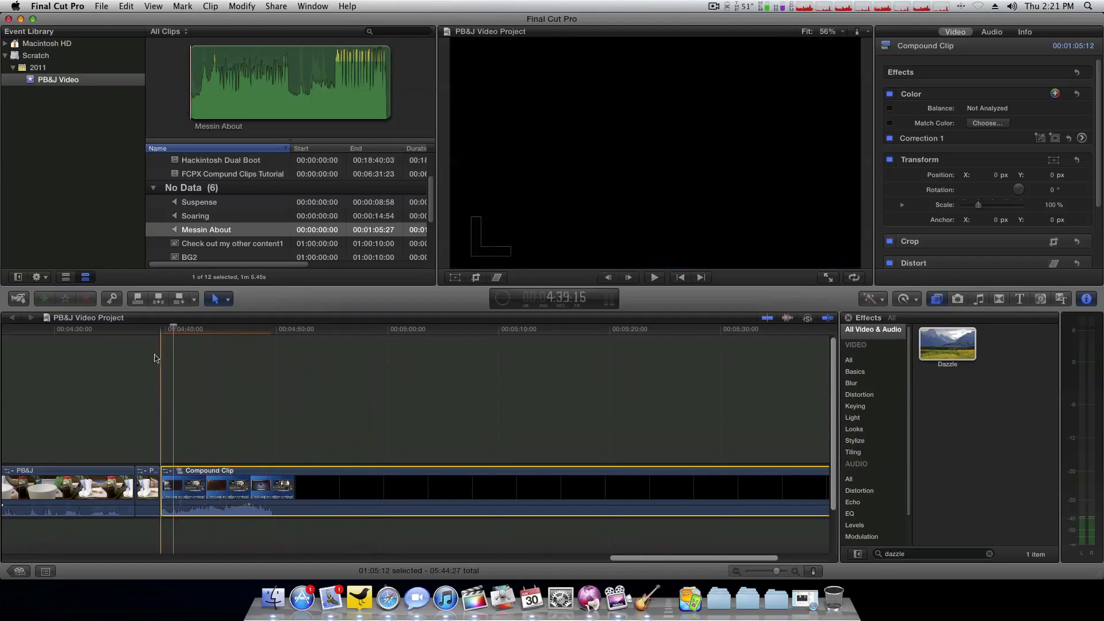
# Step: Preview the end screen and turn down the audio of the FCPX Compund Clips Tutorial and Hackintosh Dual Boot clips inside the compound clip
pyautogui.press('space')
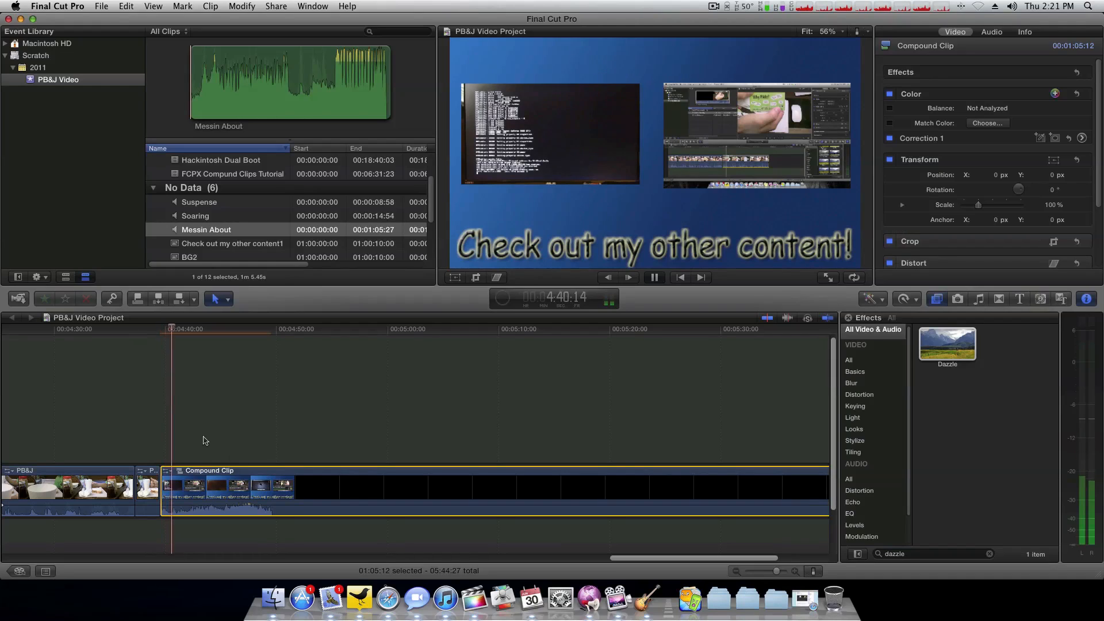
pyautogui.press('space')
pyautogui.doubleClick(260, 473)
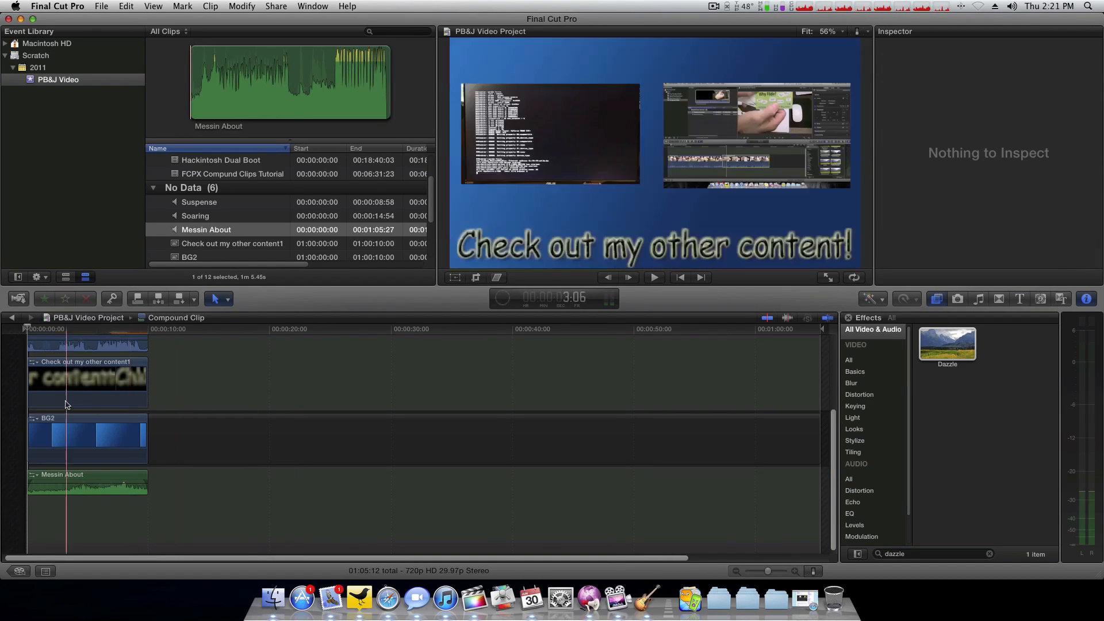
pyautogui.scroll(5, 175, 418)
pyautogui.click(89, 400)
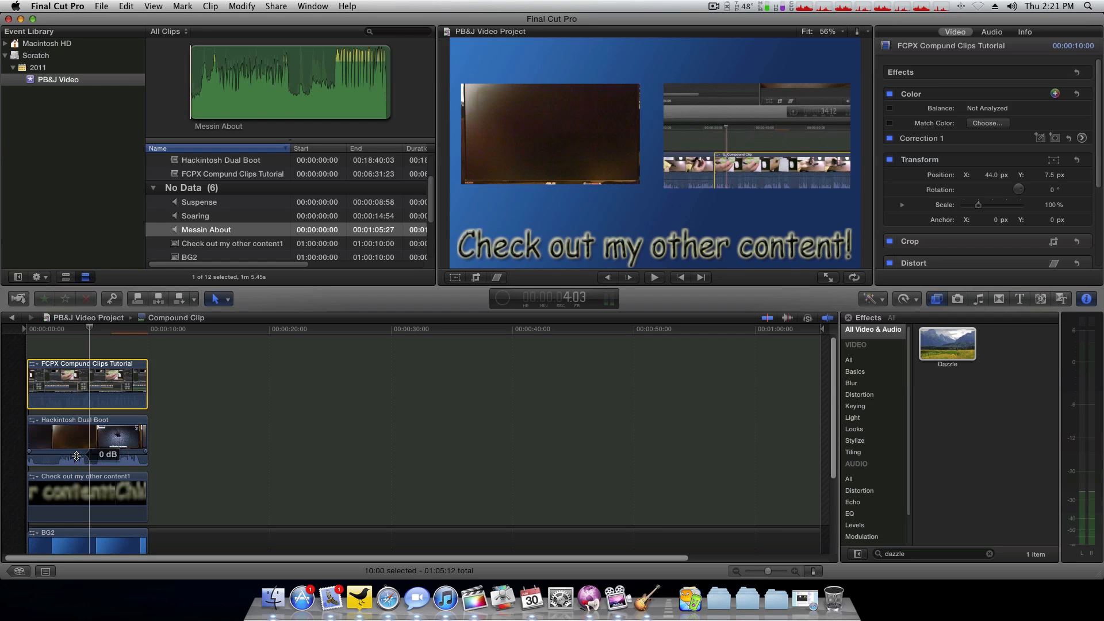
pyautogui.press('super+bracketleft')
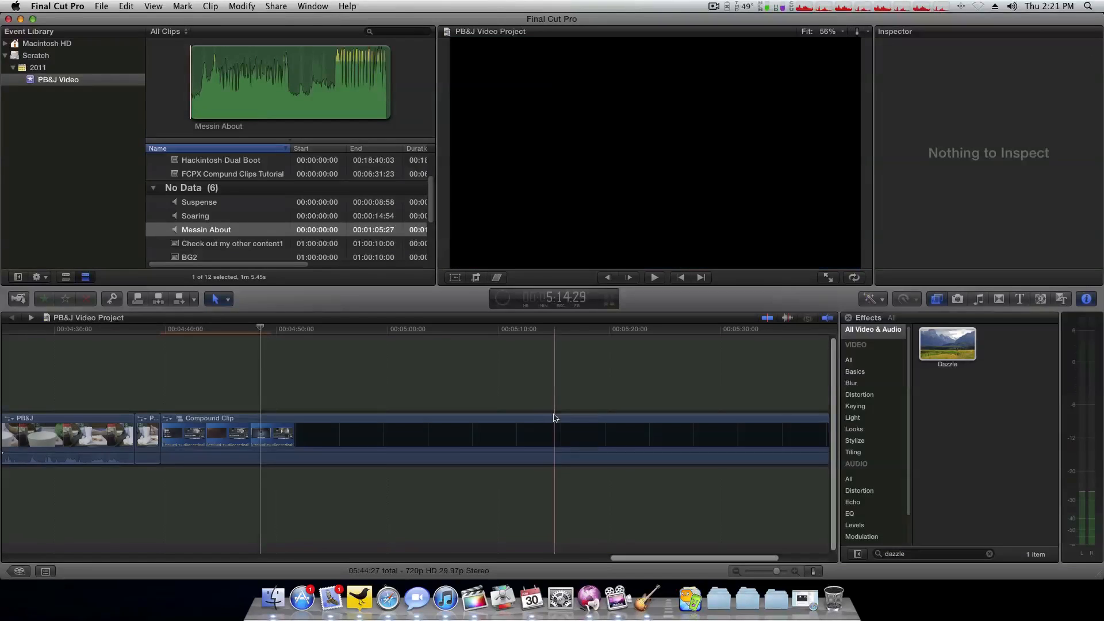
# Step: Play back the transition into the end screen compound clip in the PB&J Video Project
pyautogui.press('super+minus')
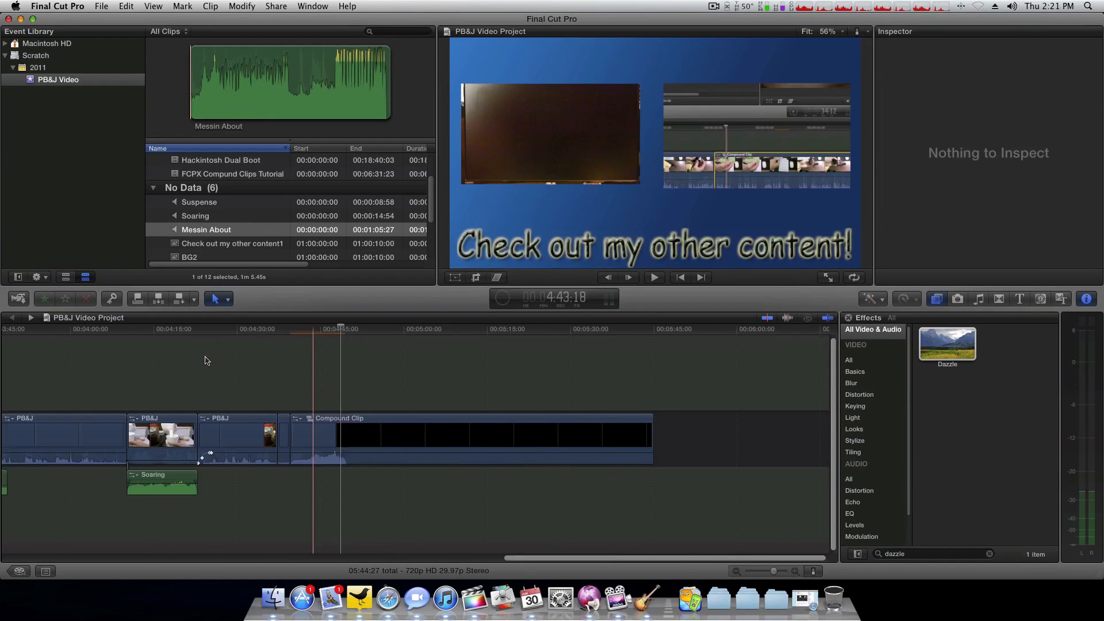
pyautogui.press('space')
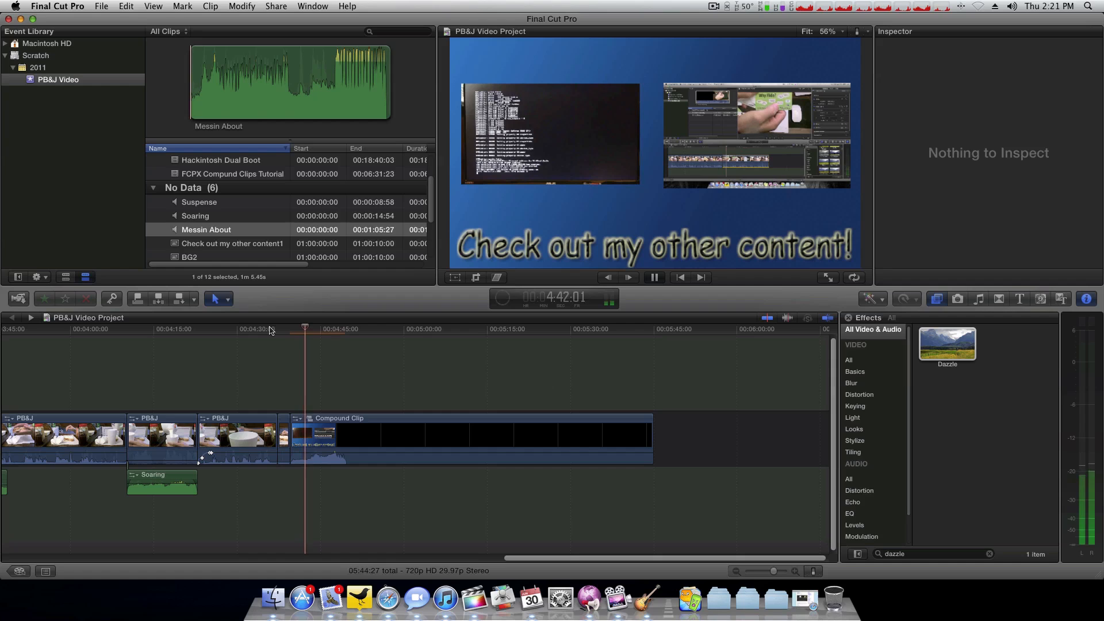
pyautogui.press('space')
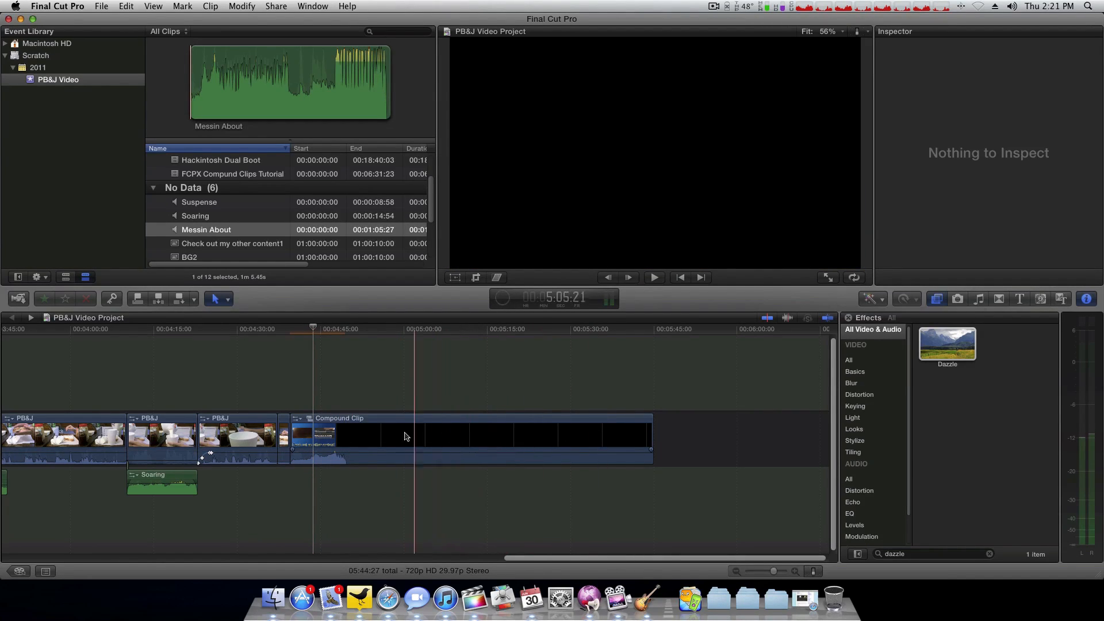
# Step: Play back the end screen compound clip around the point where its picture cuts to black
pyautogui.press('super+equal')
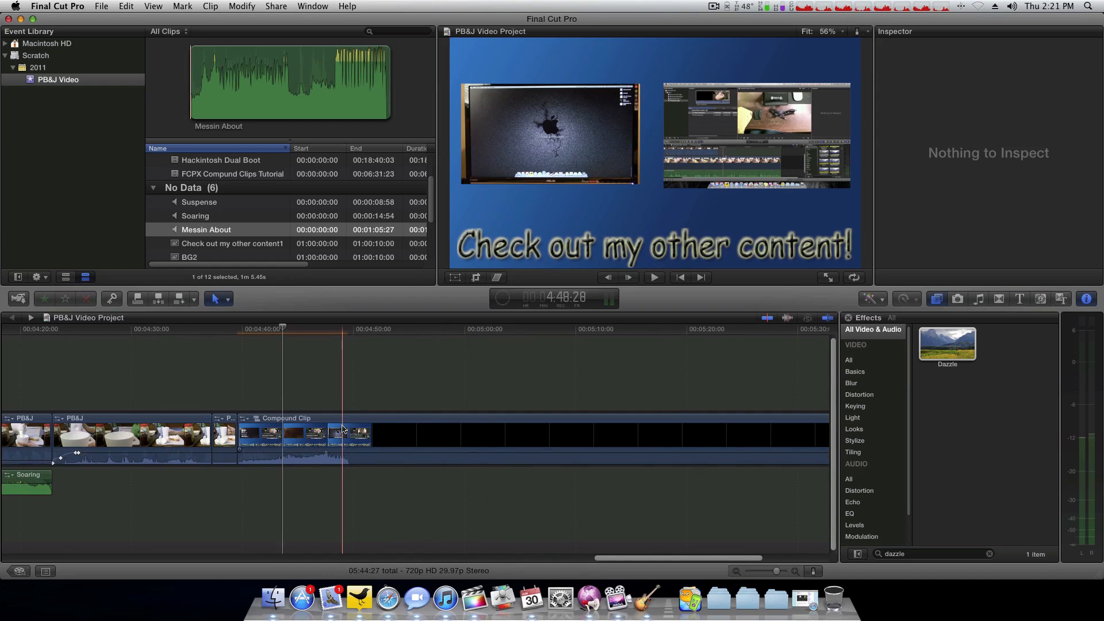
pyautogui.click(338, 430)
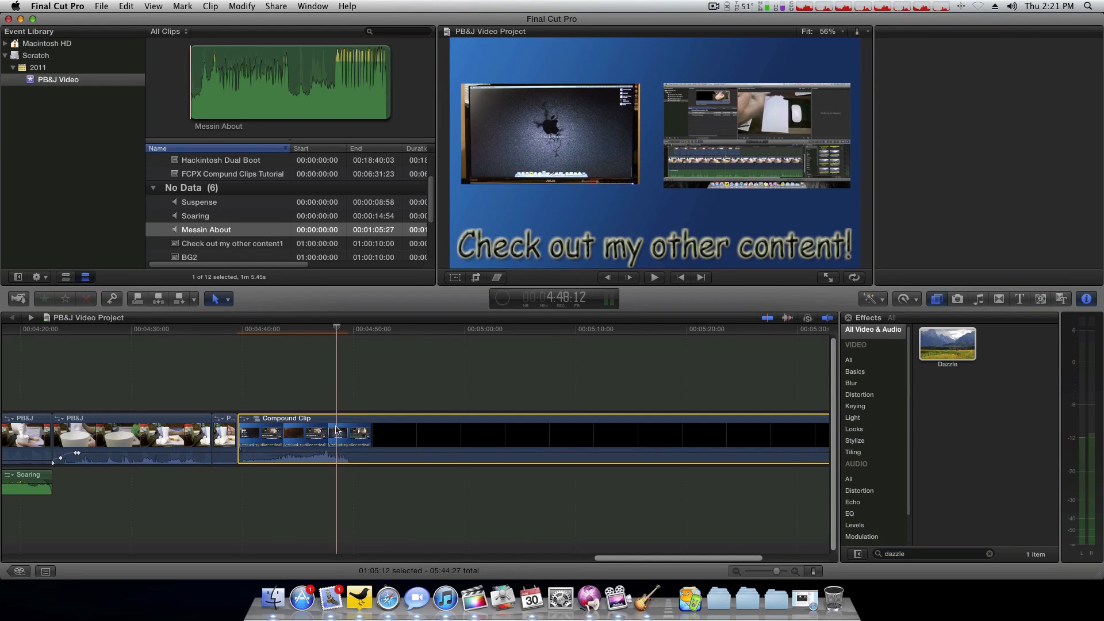
pyautogui.press('space')
pyautogui.press('space')
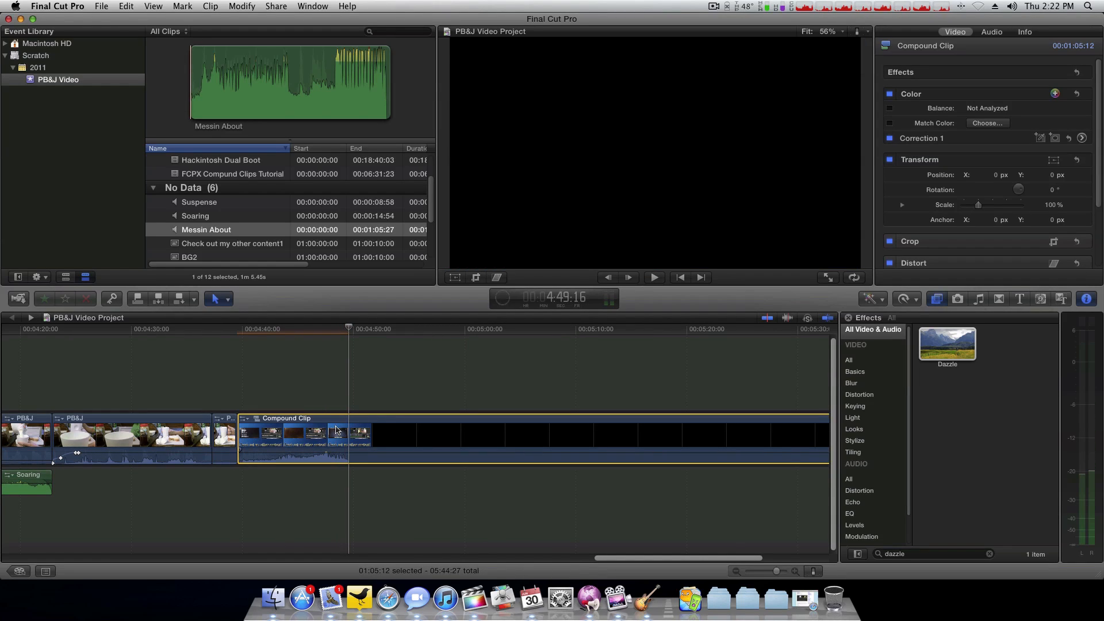
pyautogui.click(229, 389)
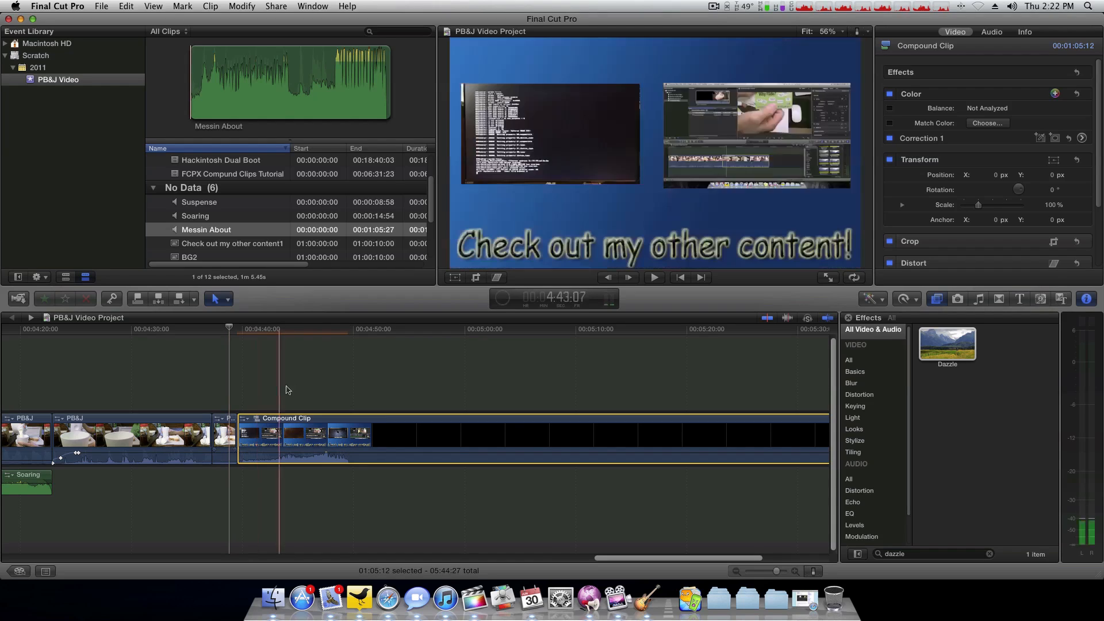
# Step: Open the end screen compound clip and examine its layers for what extends past the promo clips, returning to the project
pyautogui.press('super+equal')
pyautogui.doubleClick(301, 431)
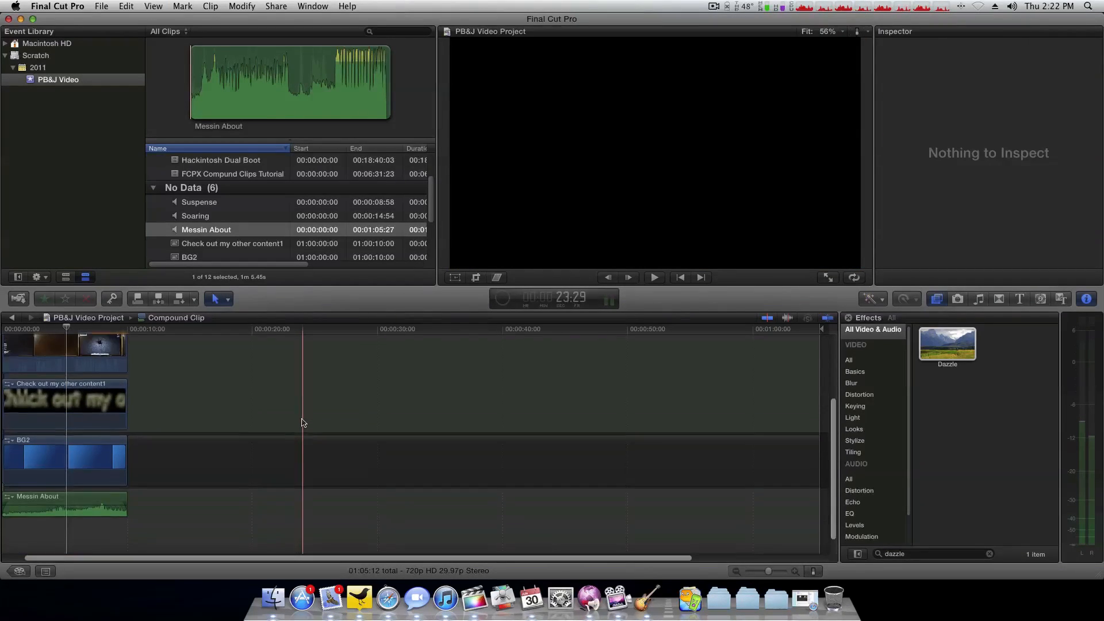
pyautogui.click(303, 444)
pyautogui.press('Delete')
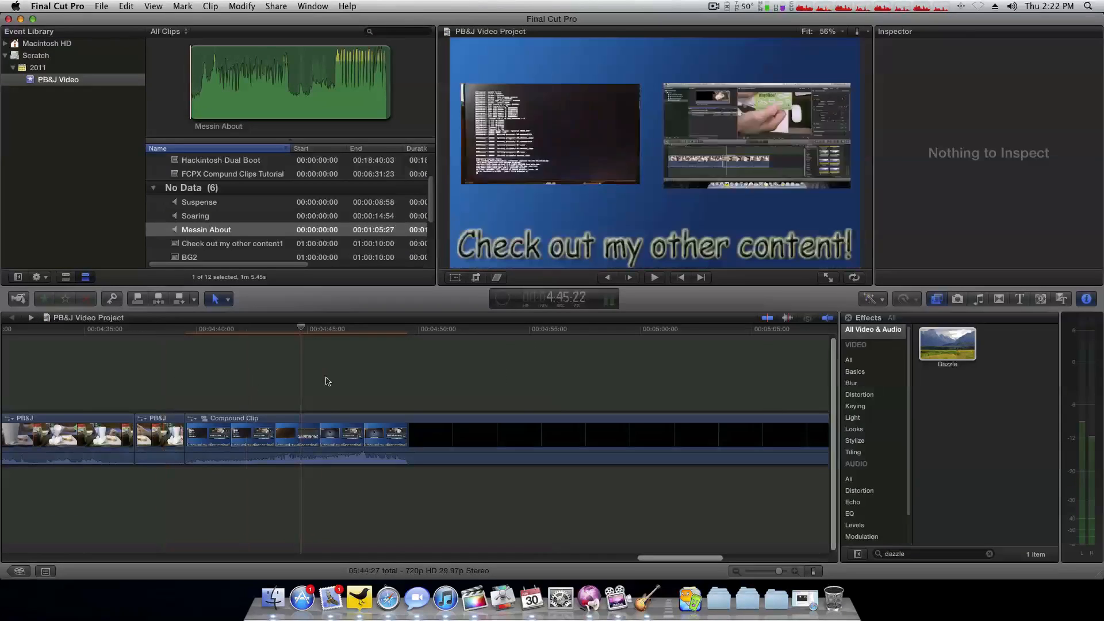
pyautogui.hscroll(3, 347, 380)
pyautogui.hscroll(-3, 333, 381)
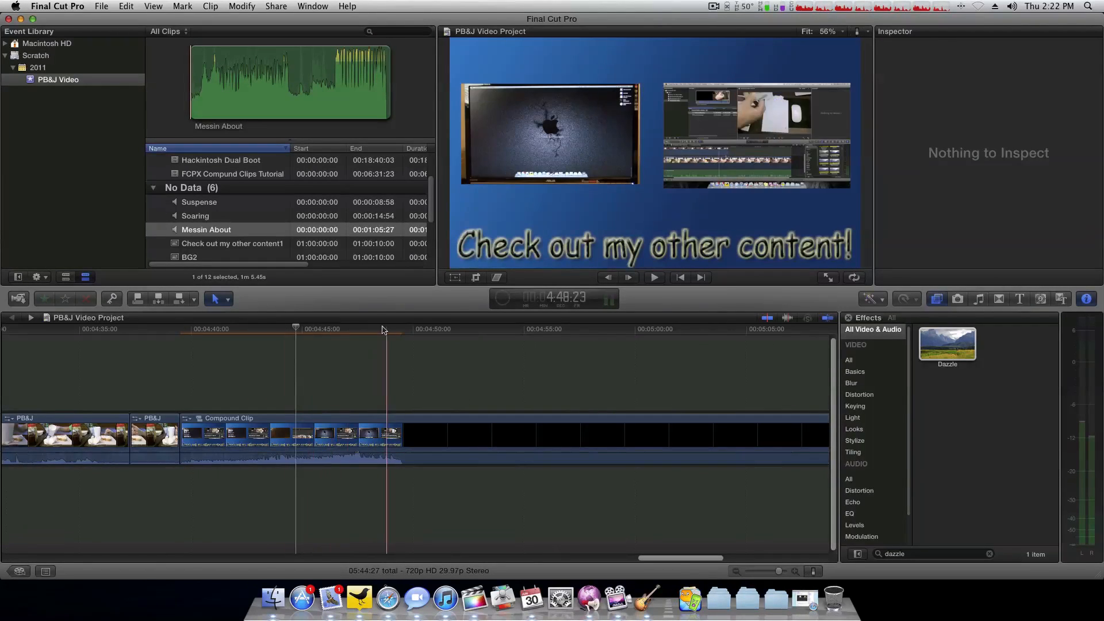
pyautogui.click(391, 391)
pyautogui.doubleClick(430, 423)
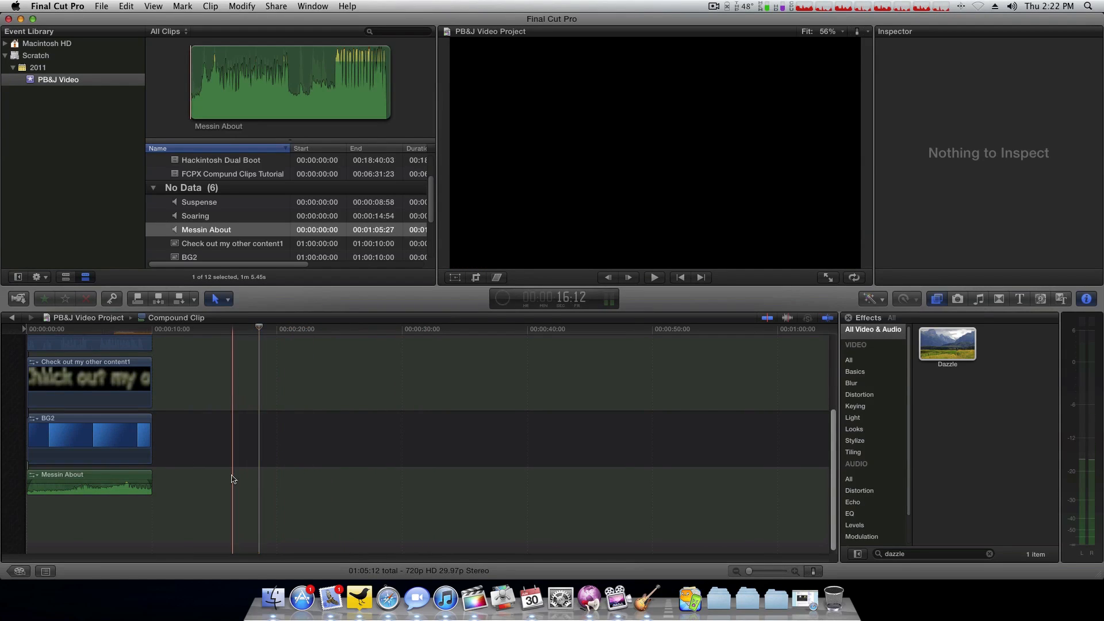
pyautogui.scroll(5, 227, 412)
pyautogui.click(224, 387)
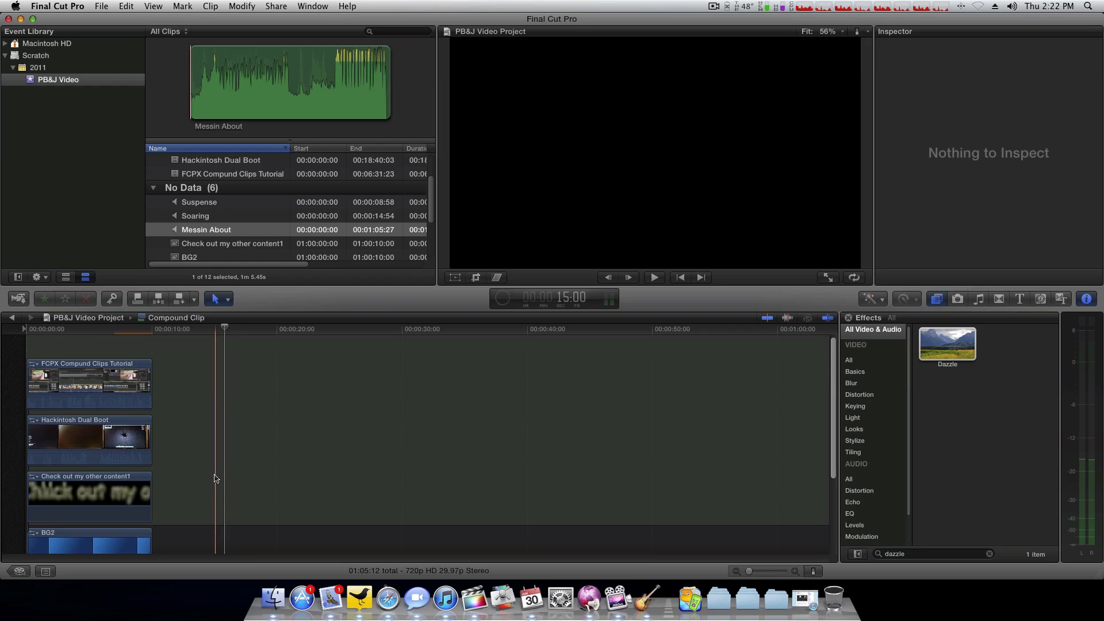
pyautogui.click(13, 320)
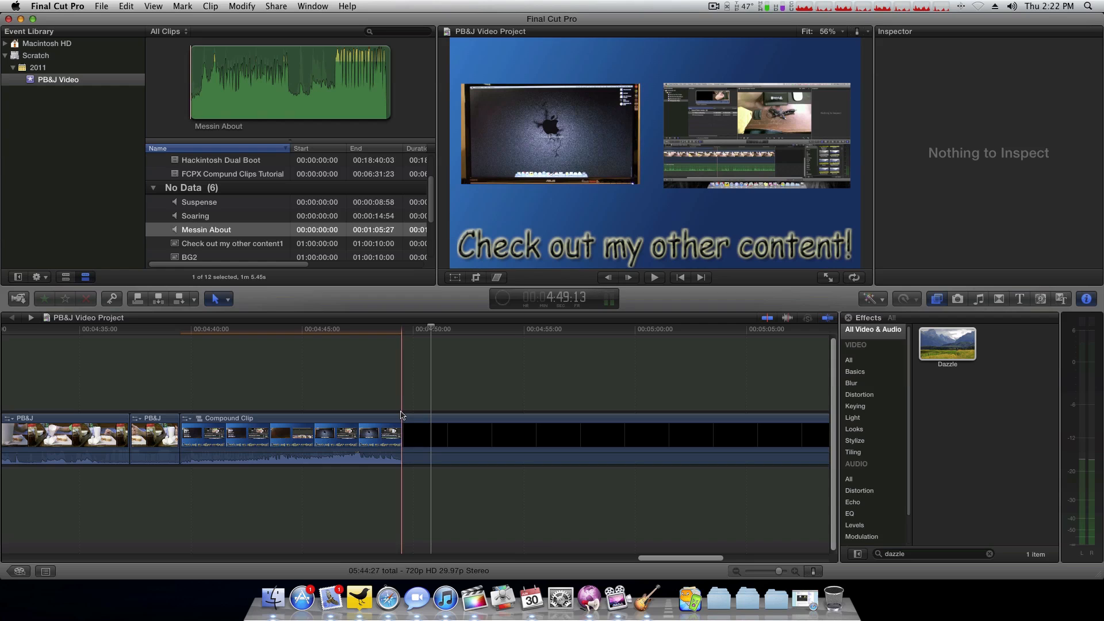
# Step: Split the end screen compound clip where its black tail begins, delete the tail, and play back the remaining clip
pyautogui.click(413, 426)
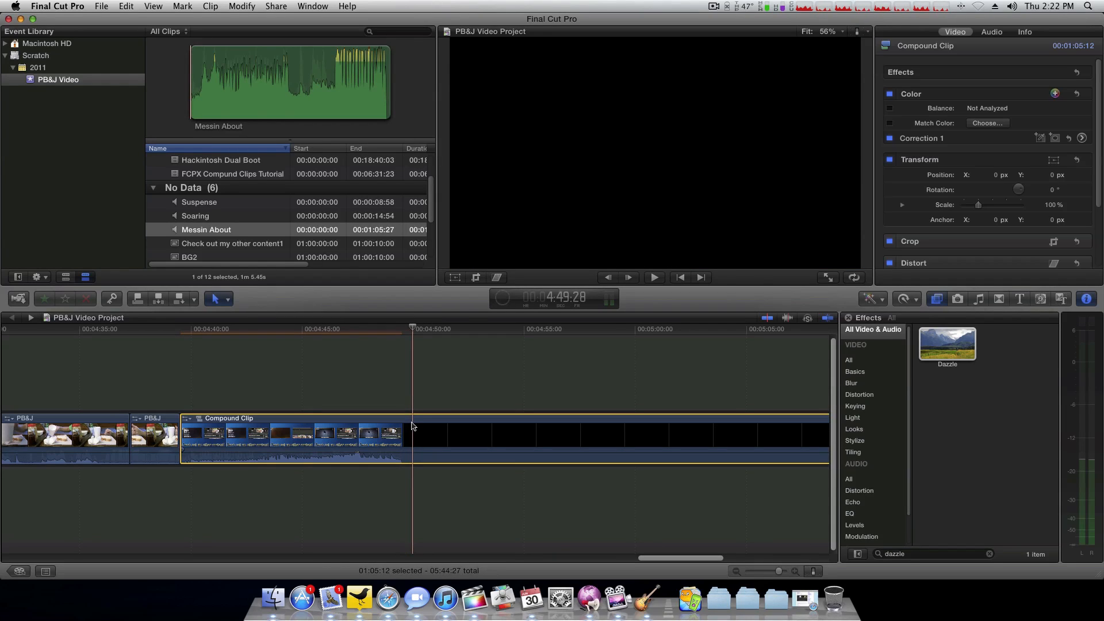
pyautogui.click(405, 430)
pyautogui.press('a')
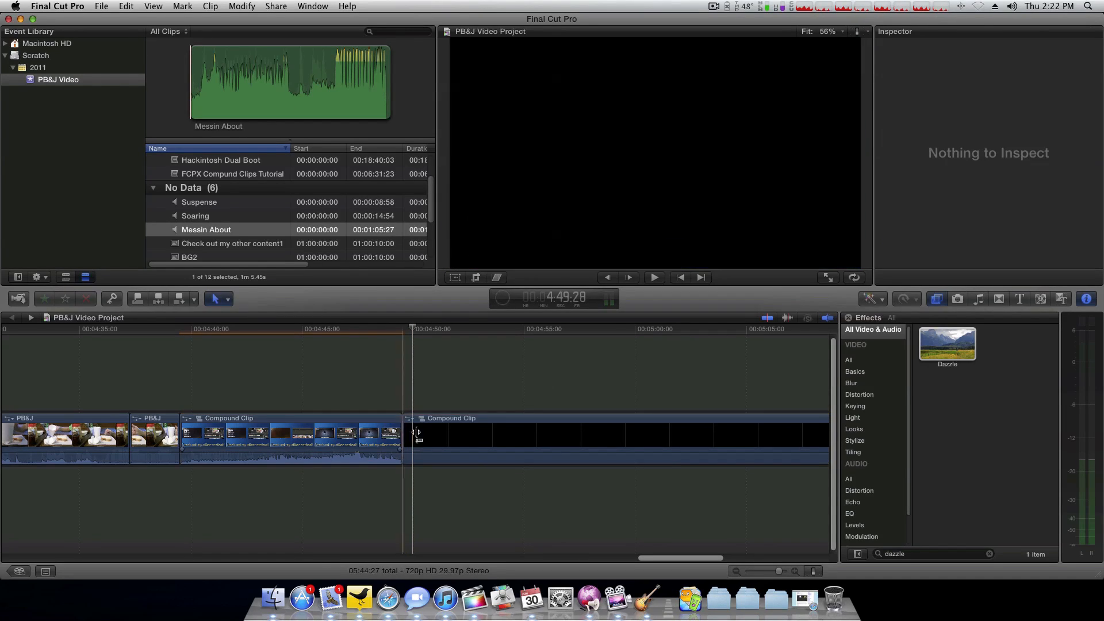
pyautogui.click(417, 436)
pyautogui.press('Delete')
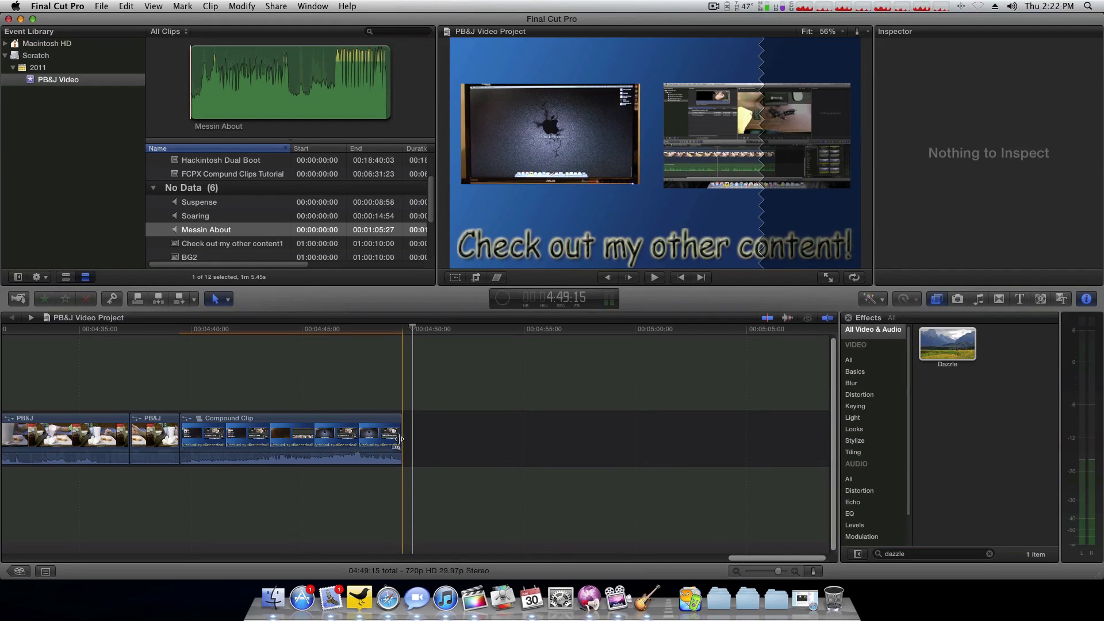
pyautogui.press('space')
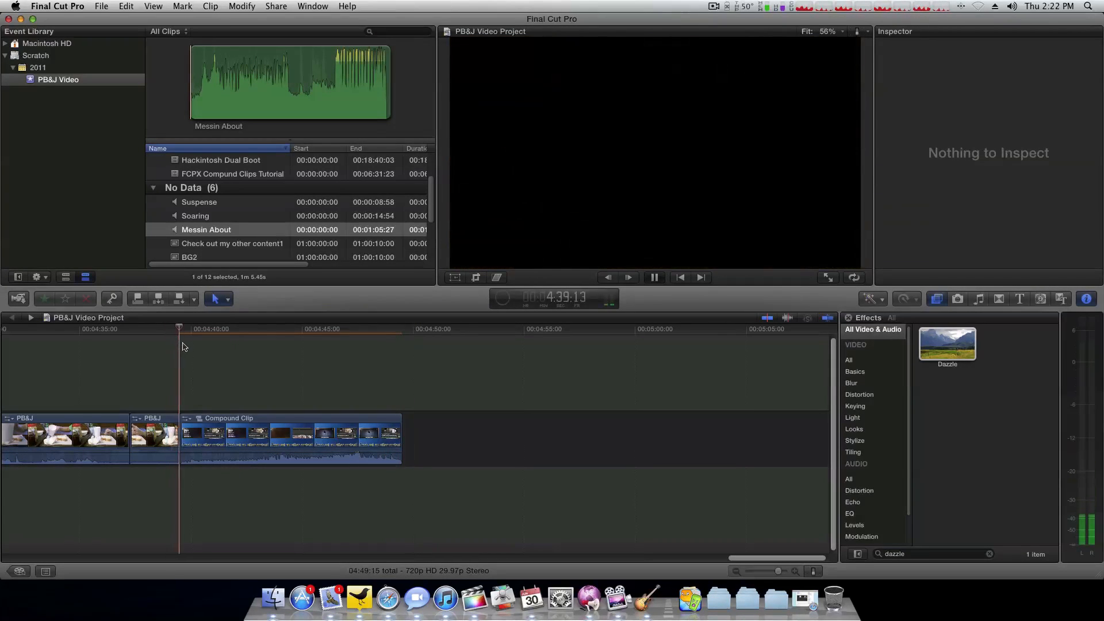
pyautogui.hscroll(-5, 223, 359)
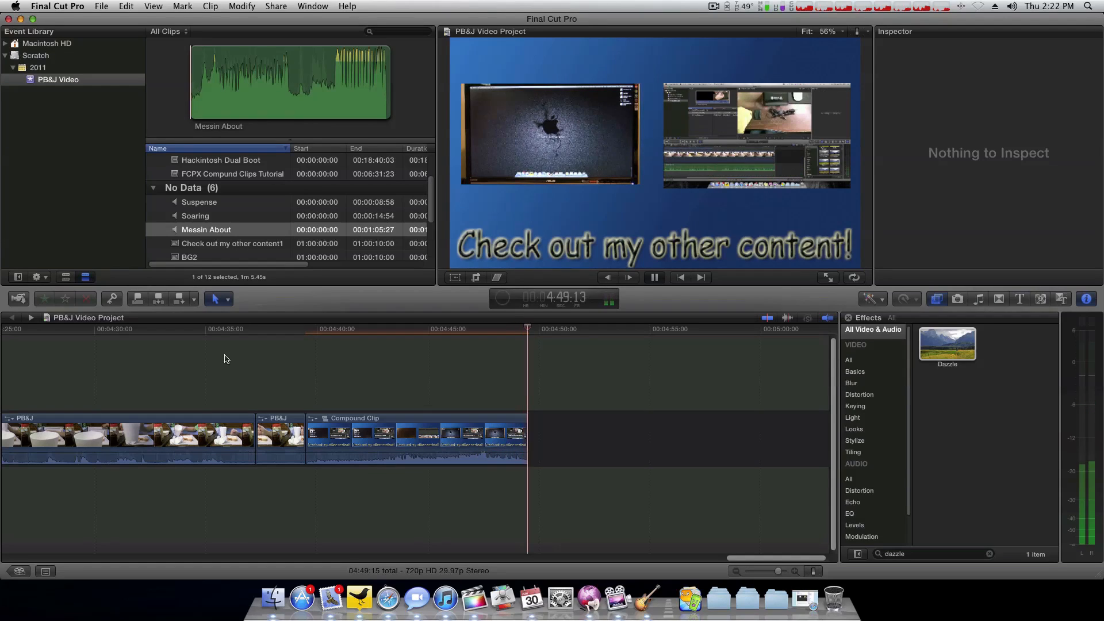
# Step: Add a short opacity fade-out at the end of the trimmed compound clip and play it back
pyautogui.click(466, 422)
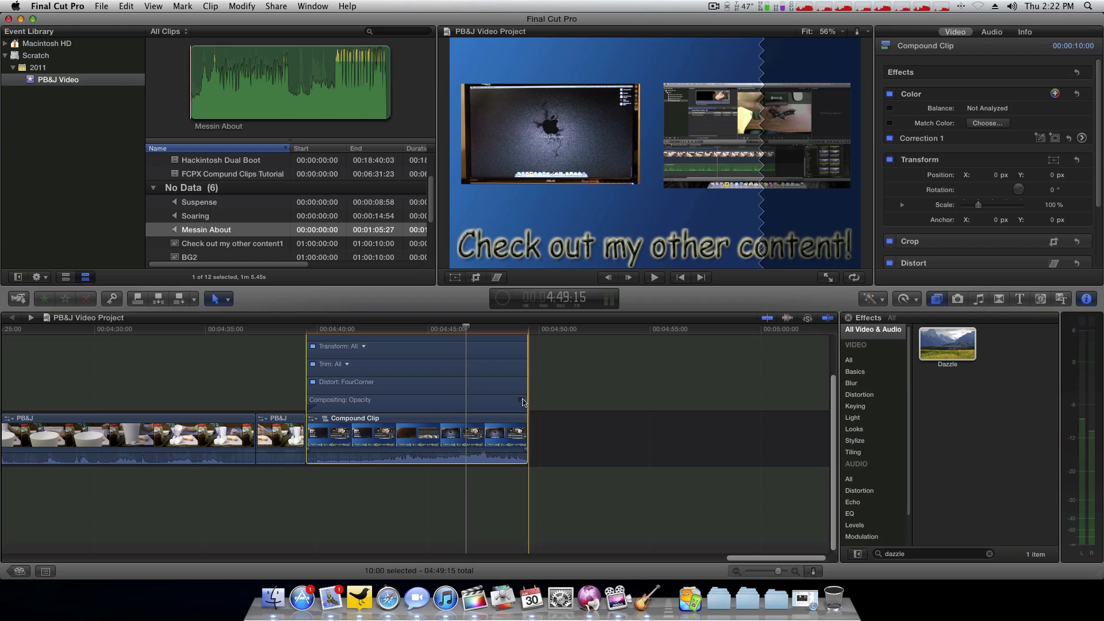
pyautogui.click(521, 401)
pyautogui.moveTo(525, 352); pyautogui.dragTo(520, 352)
pyautogui.hotkey('ctrl', 'v')
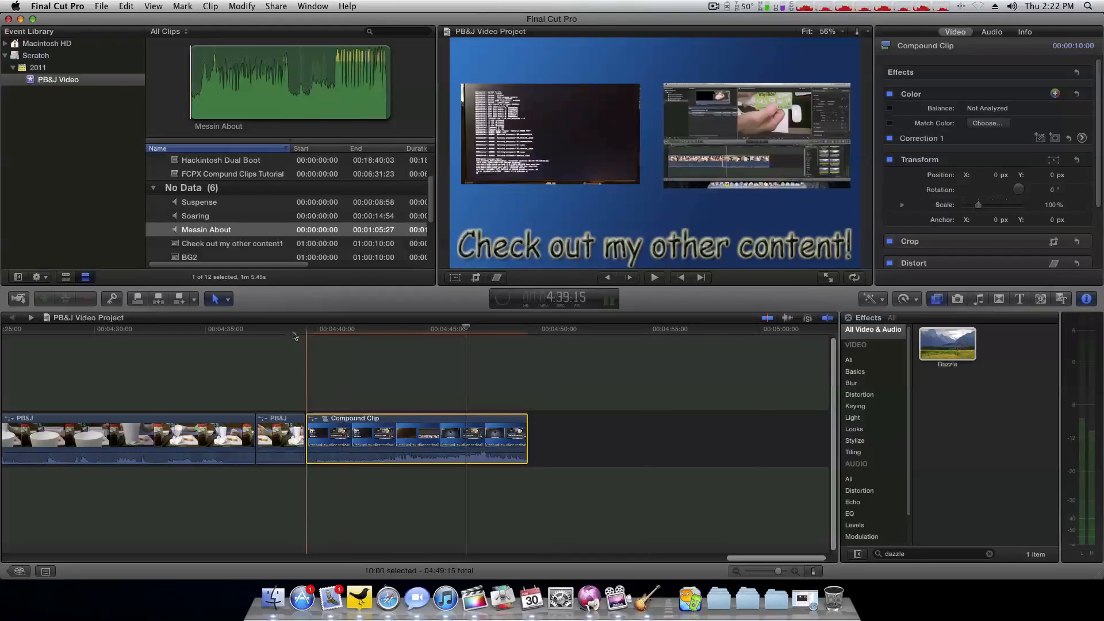
pyautogui.press('space')
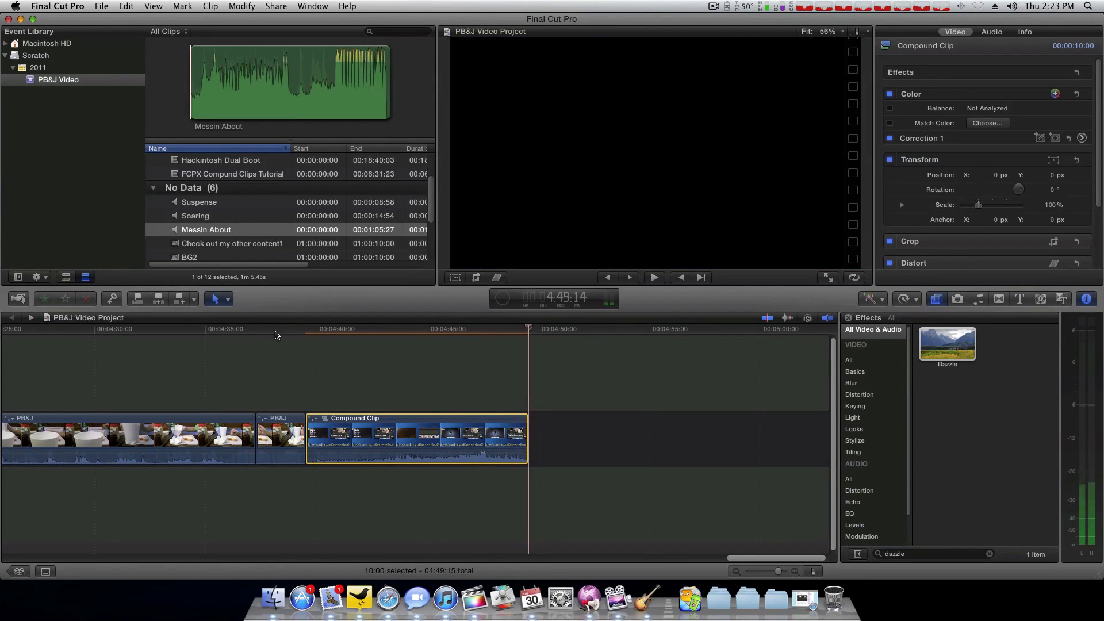
# Step: Start an export of the whole project using Compressor settings with the custom FCP X Export 720p setting
pyautogui.hscroll(-15, 433, 371)
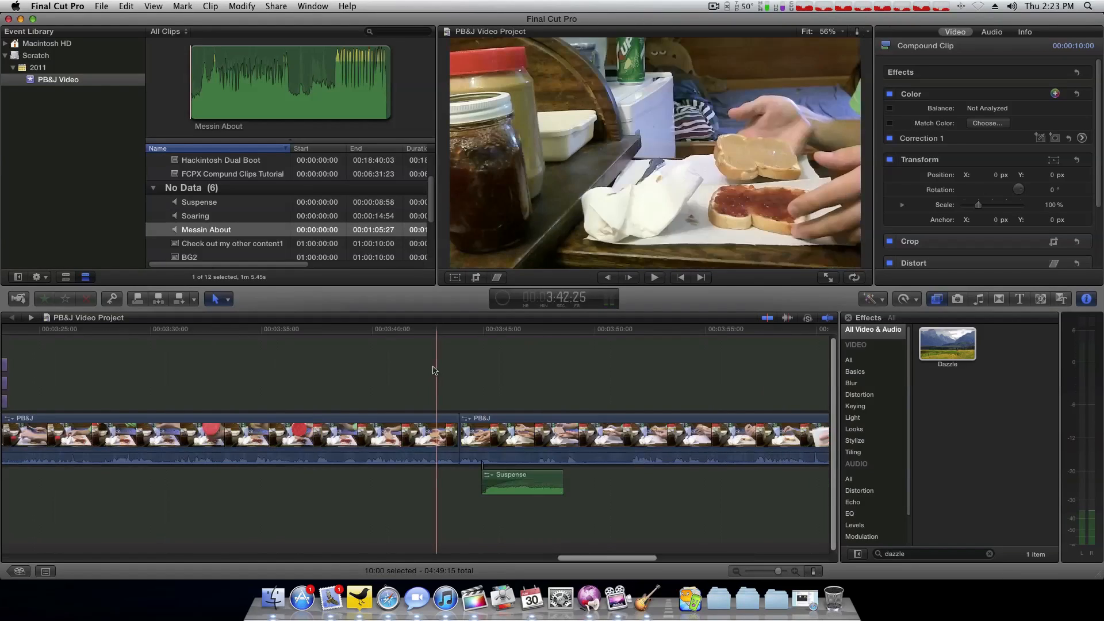
pyautogui.hscroll(-20, 427, 368)
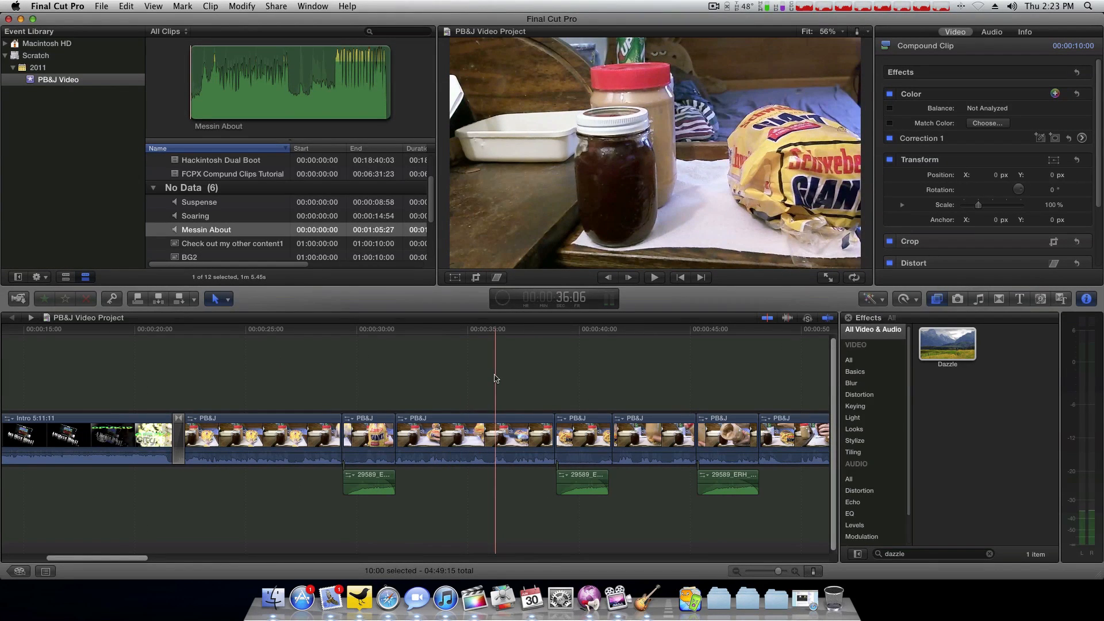
pyautogui.hotkey('shift', 'z')
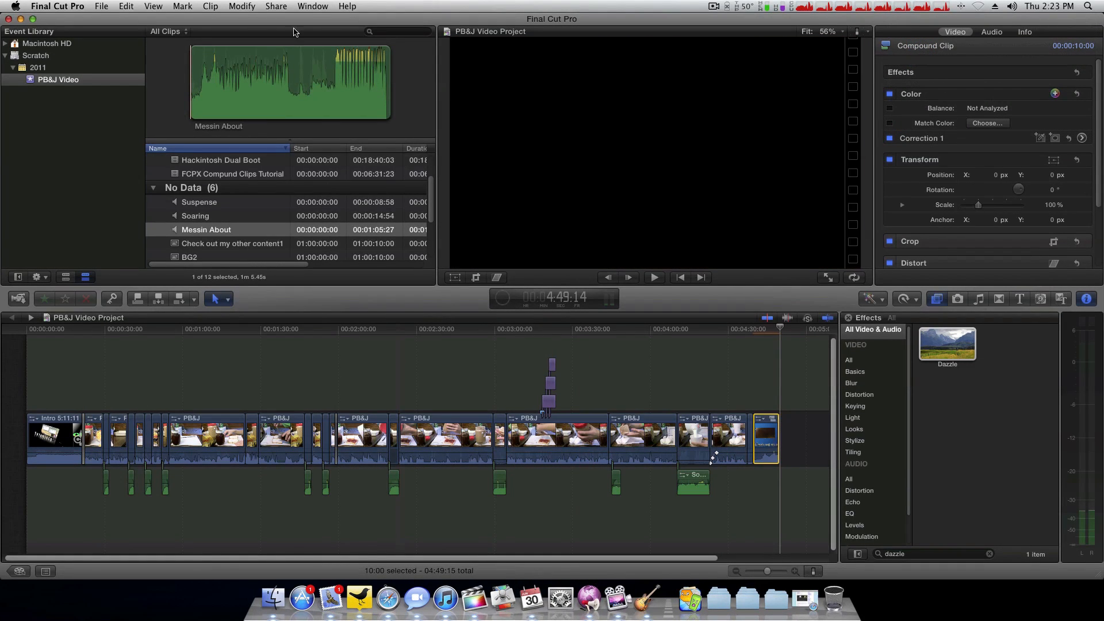
pyautogui.click(269, 6)
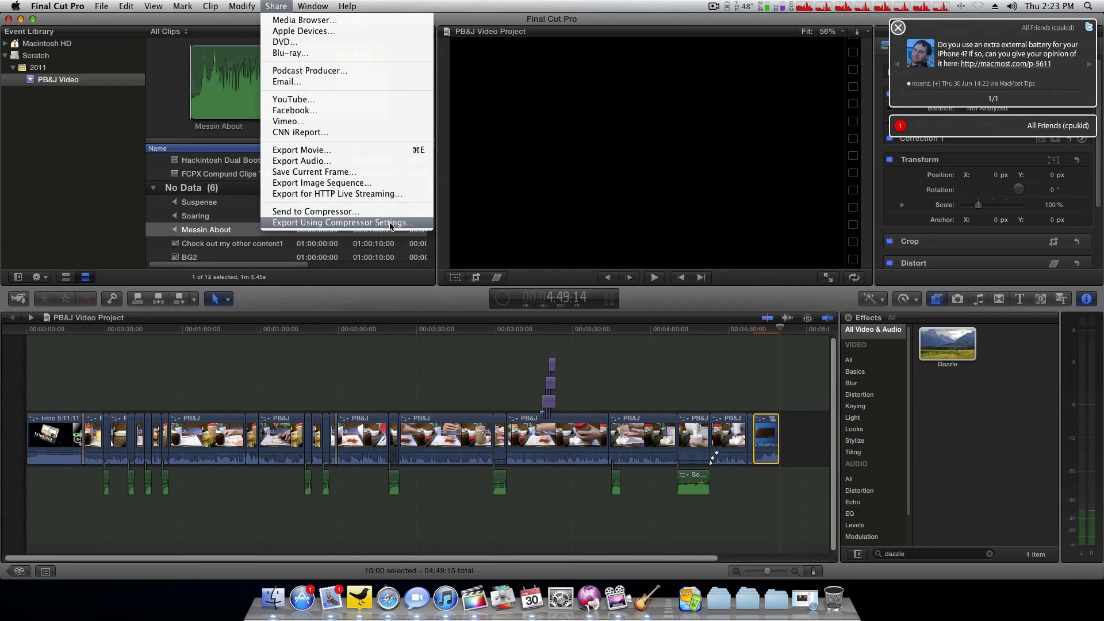
pyautogui.click(349, 224)
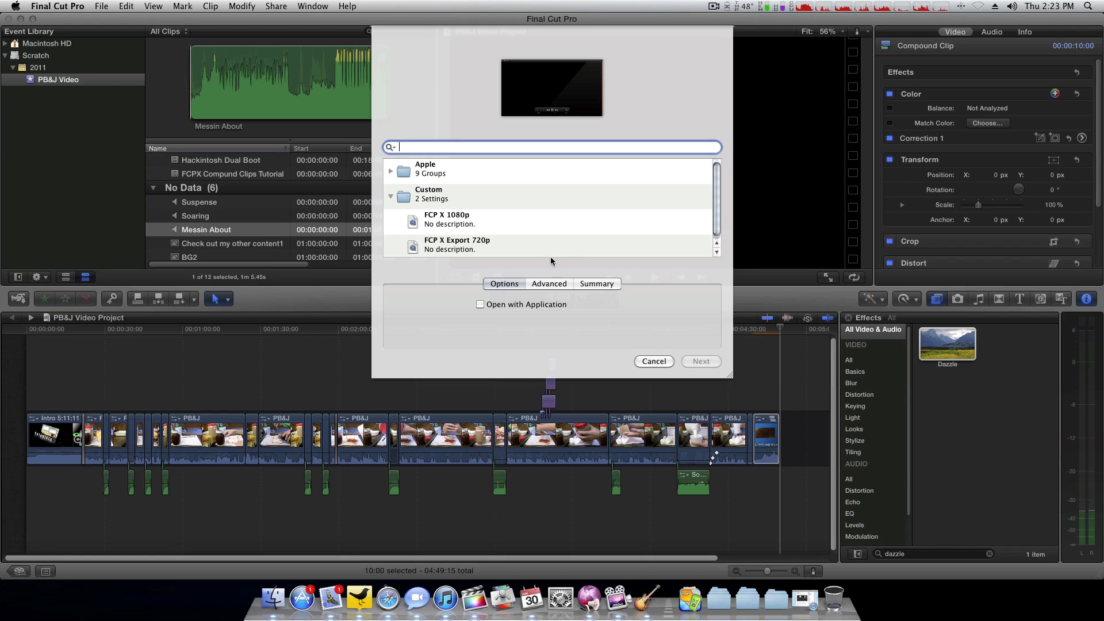
pyautogui.click(477, 249)
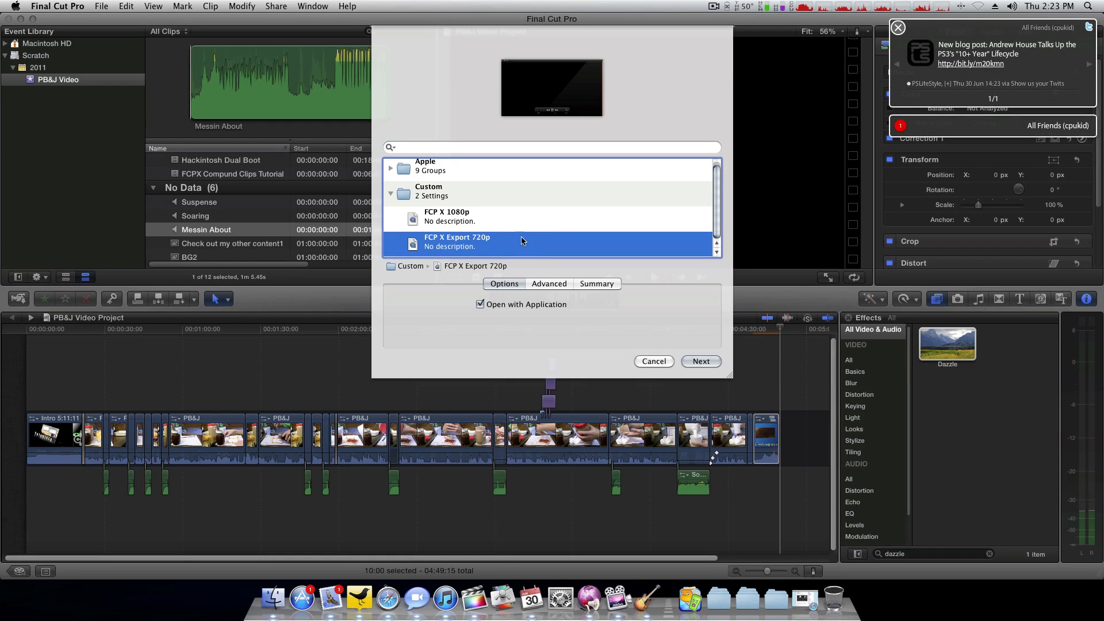
pyautogui.click(712, 364)
# Step: Name the exported file PB&J Video and save it to the Desktop
pyautogui.press('Right')
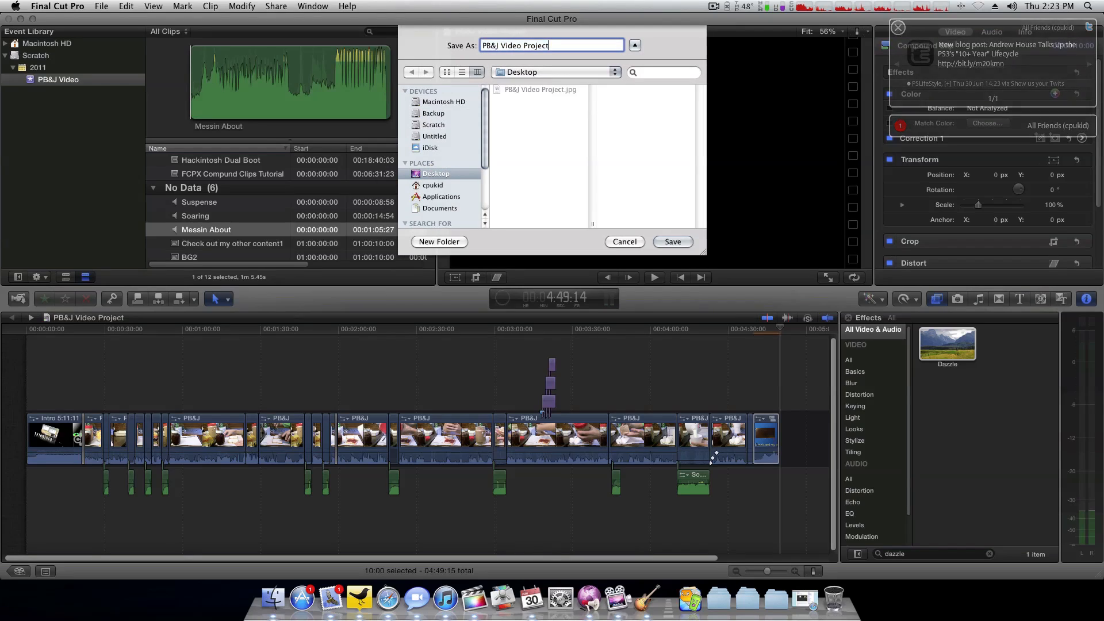
pyautogui.press('BackSpace')
pyautogui.press('BackSpace')
pyautogui.press('BackSpace')
pyautogui.press('BackSpace')
pyautogui.press('BackSpace')
pyautogui.press('BackSpace')
pyautogui.press('BackSpace')
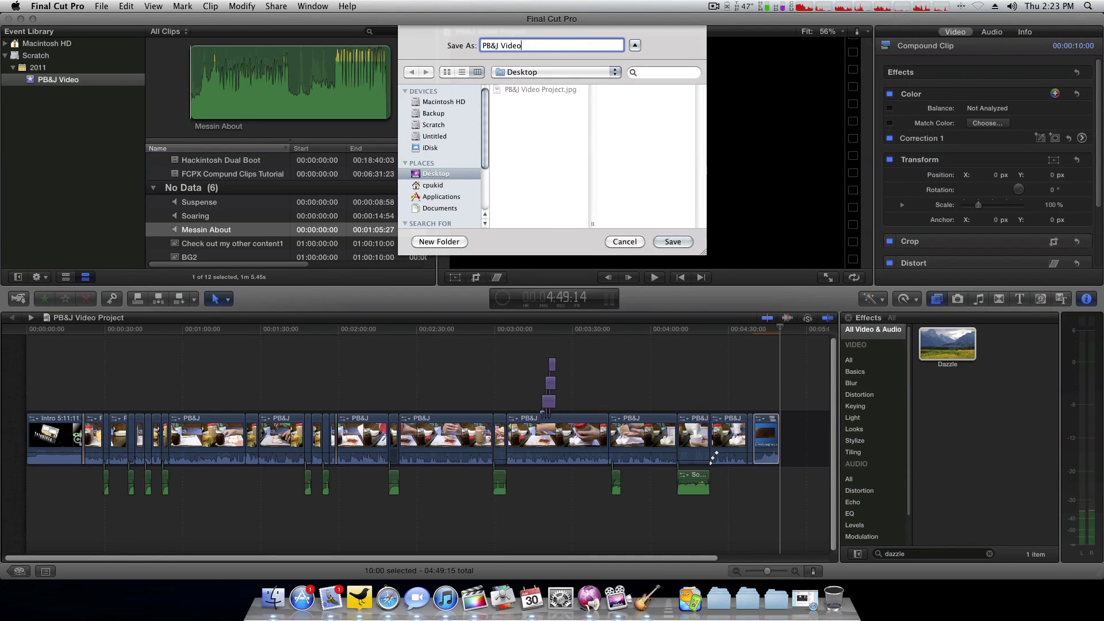
pyautogui.click(673, 242)
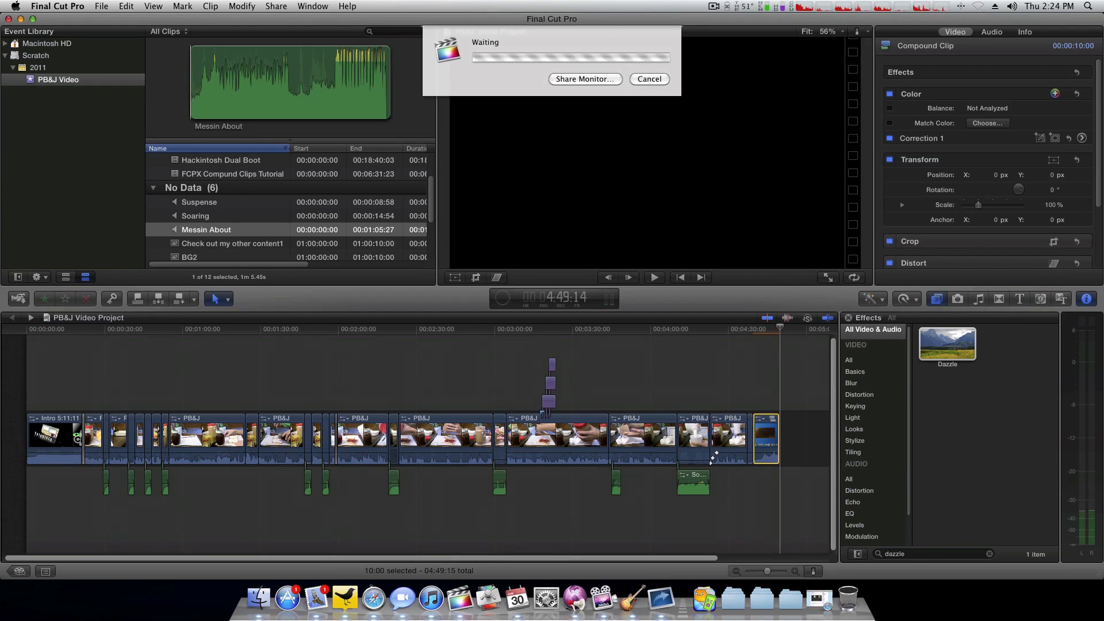
# Step: Open Share Monitor and check the progress of the PB&J Video export
pyautogui.click(585, 78)
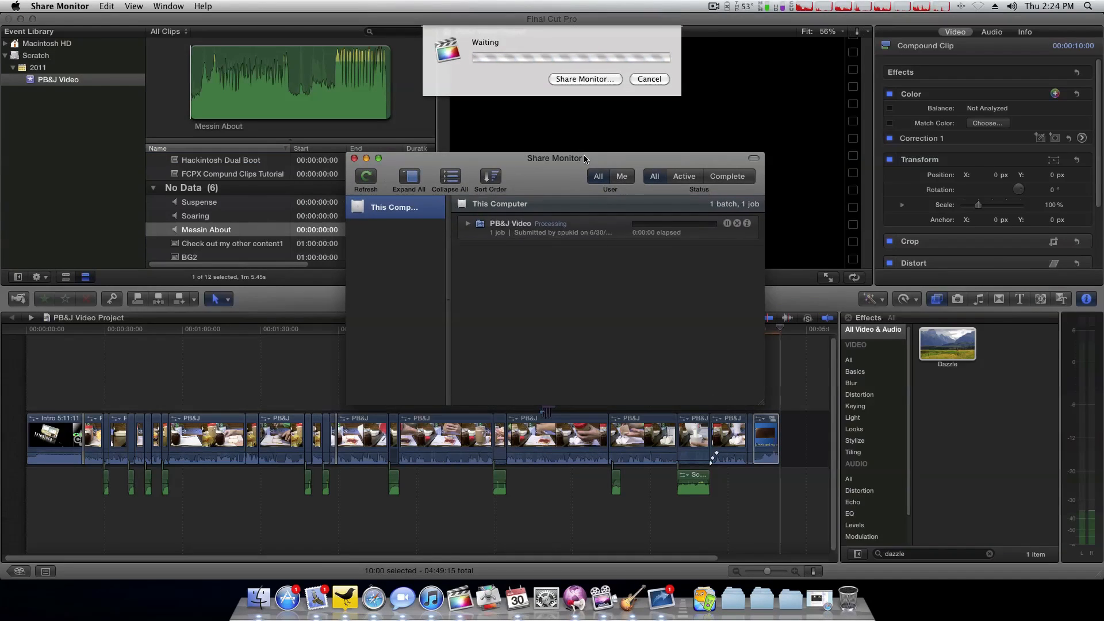
pyautogui.moveTo(584, 158); pyautogui.dragTo(654, 144)
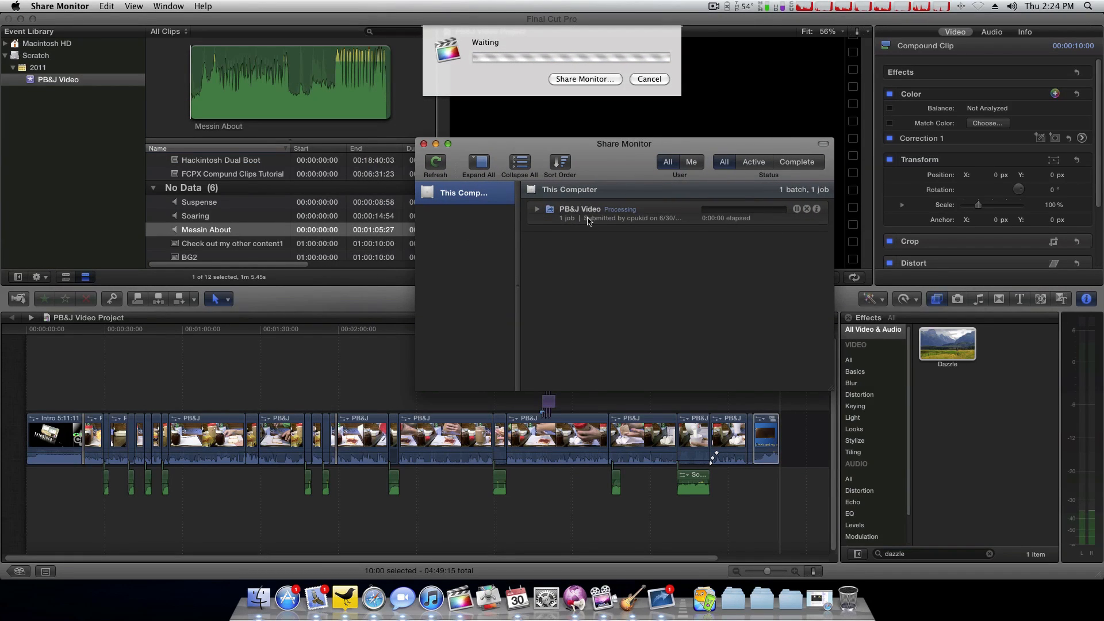
pyautogui.moveTo(615, 176); pyautogui.dragTo(486, 90)
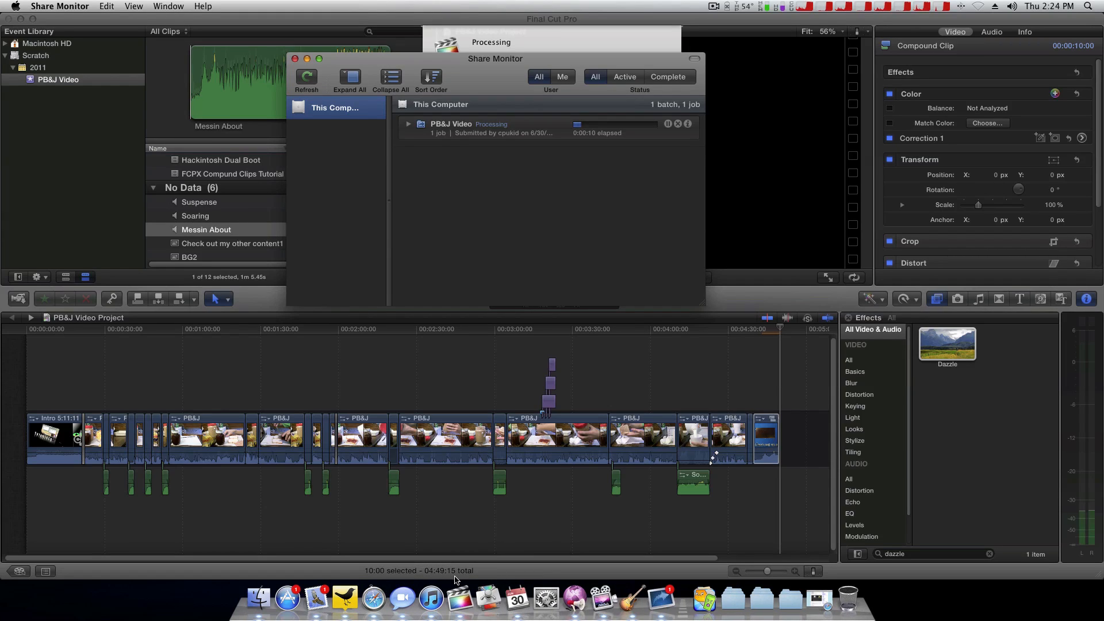
pyautogui.moveTo(481, 67); pyautogui.dragTo(525, 106)
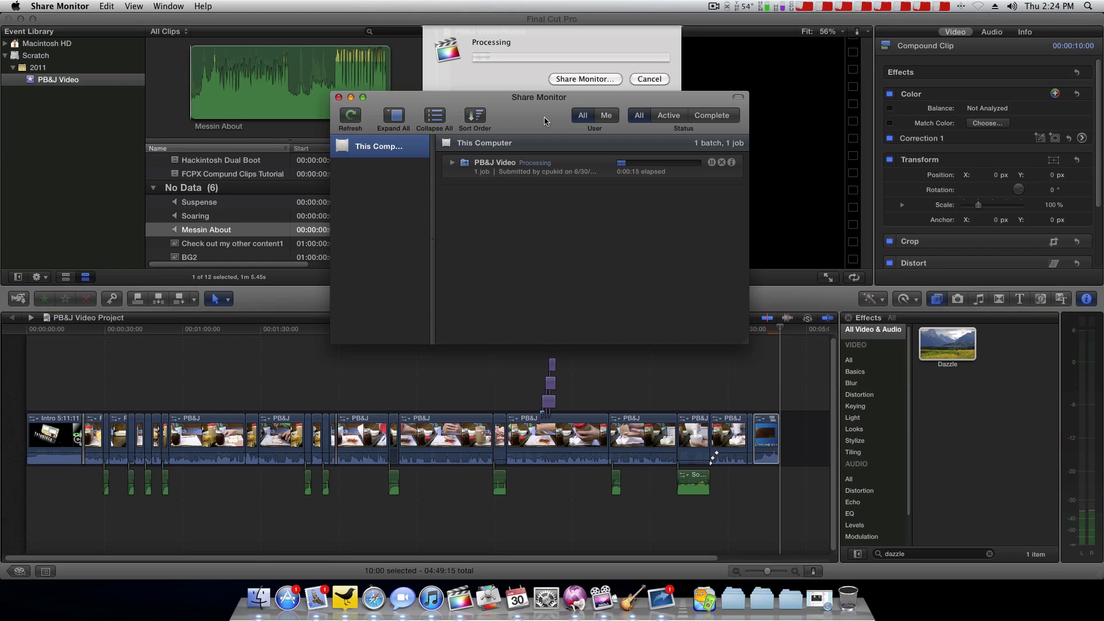
pyautogui.moveTo(544, 121); pyautogui.dragTo(568, 177)
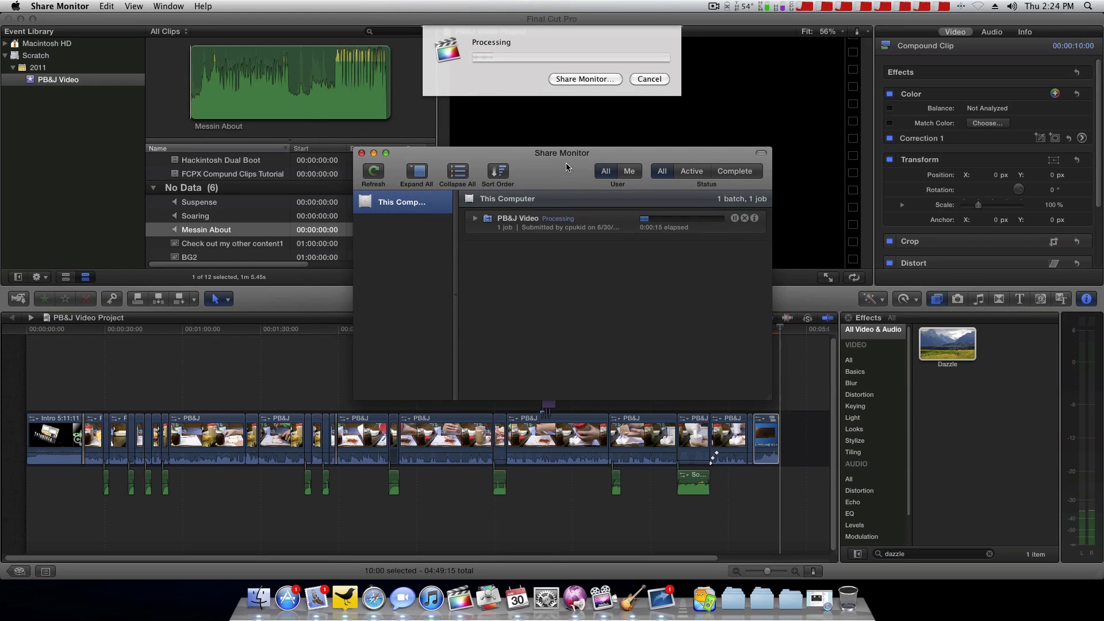
pyautogui.moveTo(566, 163); pyautogui.dragTo(462, 146)
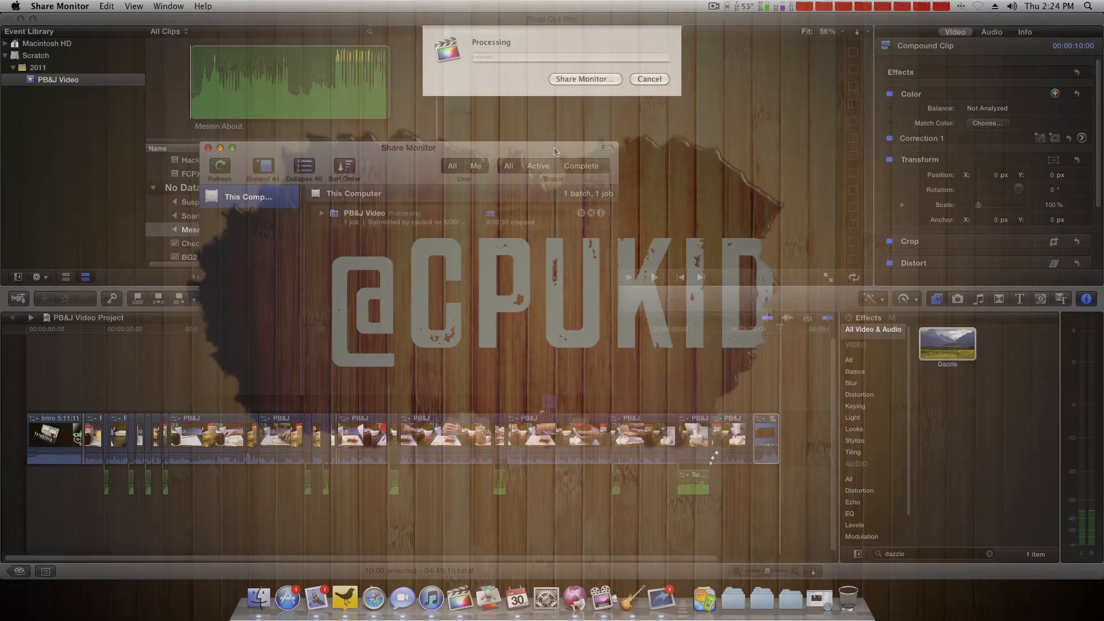
pyautogui.moveTo(453, 147); pyautogui.dragTo(540, 128)
# Step: Switch to Safari and view the Live Broadcast page, returning to Final Cut Pro
pyautogui.click(372, 597)
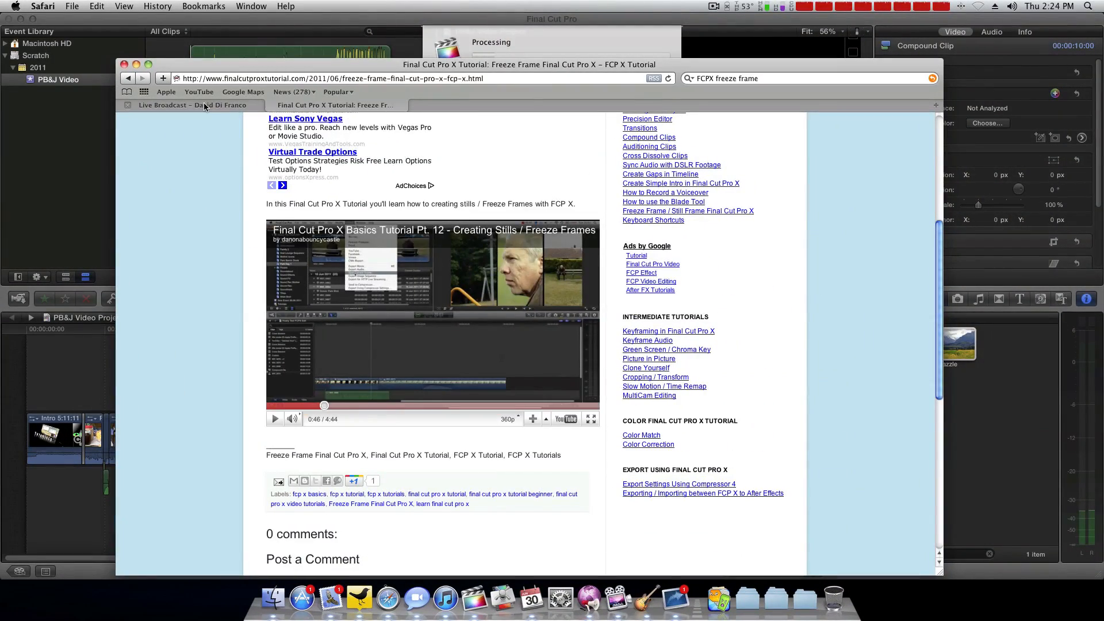
pyautogui.click(204, 106)
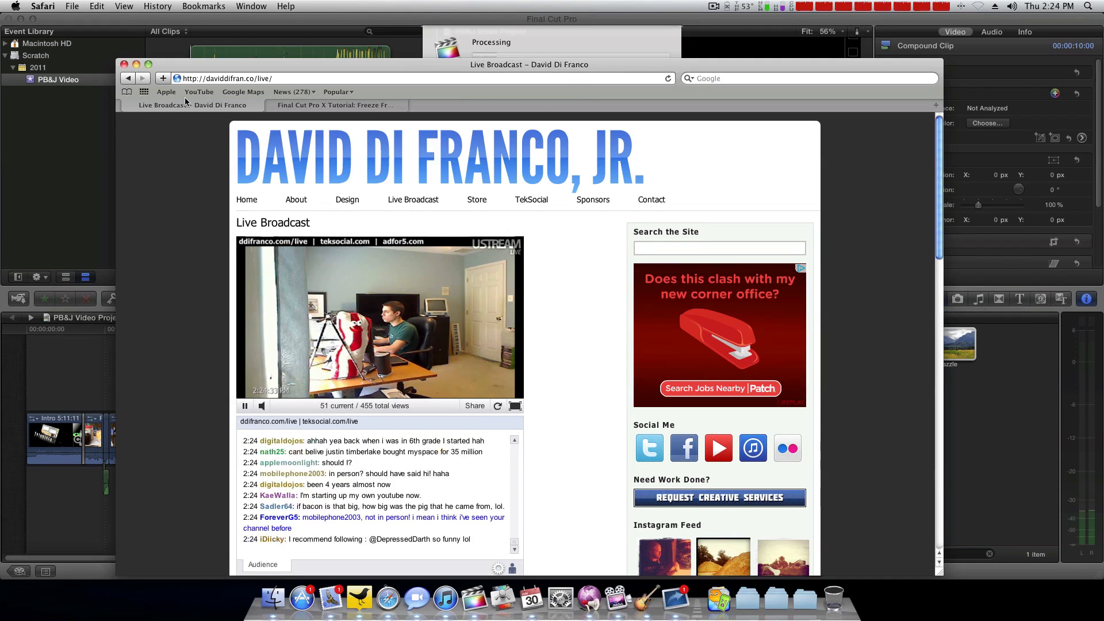
pyautogui.click(442, 59)
# Step: Bring Share Monitor back up and watch the PB&J Video export job continue processing
pyautogui.click(585, 79)
pyautogui.moveTo(564, 111); pyautogui.dragTo(551, 109)
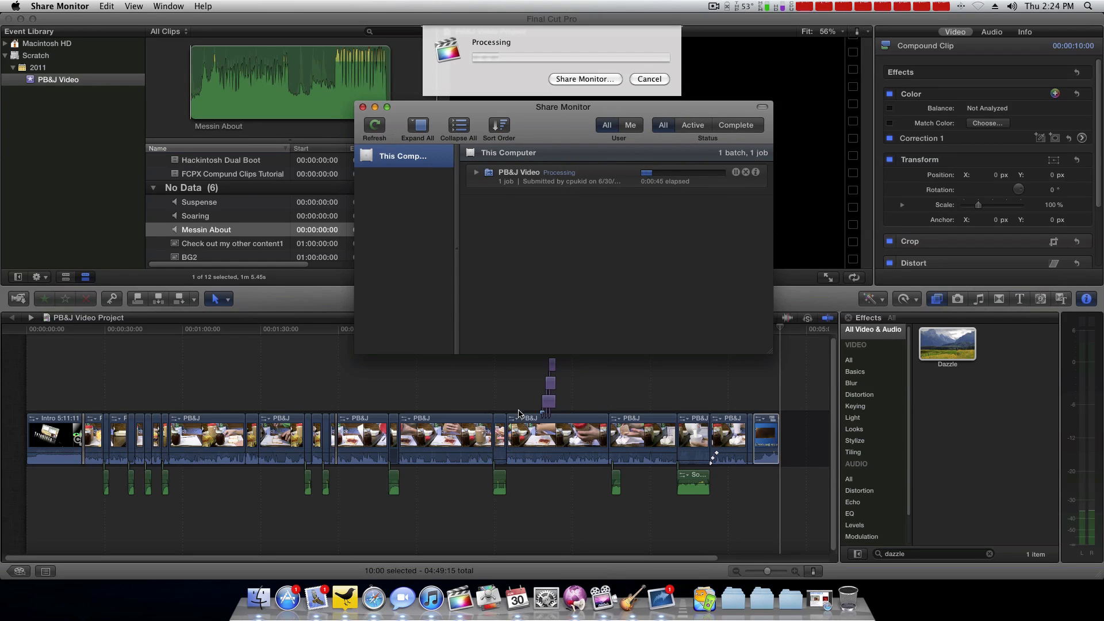
pyautogui.moveTo(546, 127); pyautogui.dragTo(422, 144)
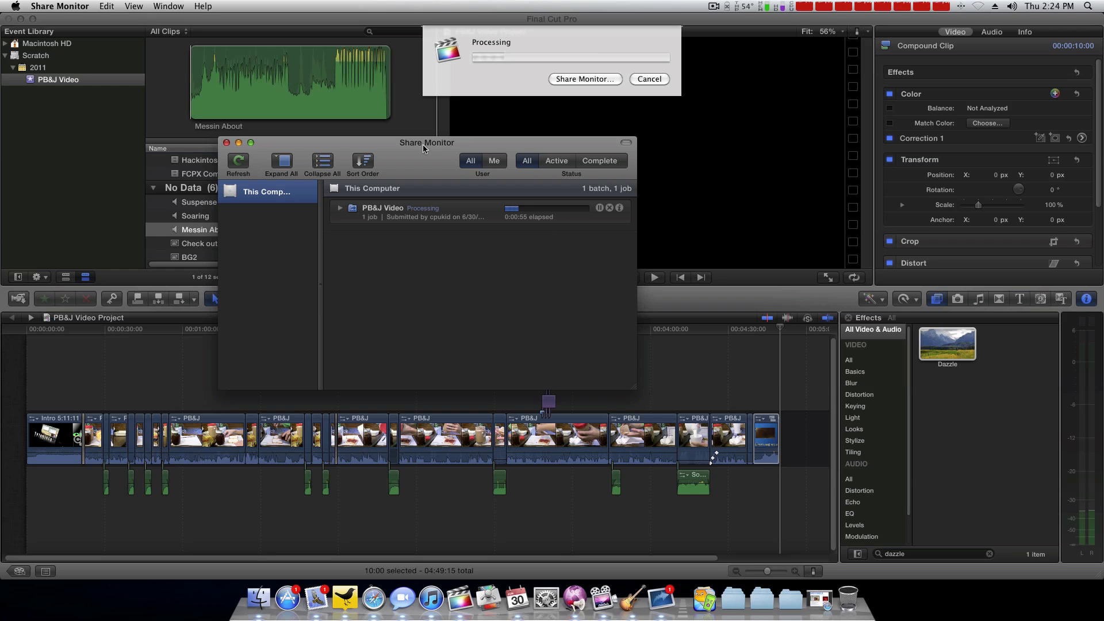
pyautogui.moveTo(423, 144); pyautogui.dragTo(476, 157)
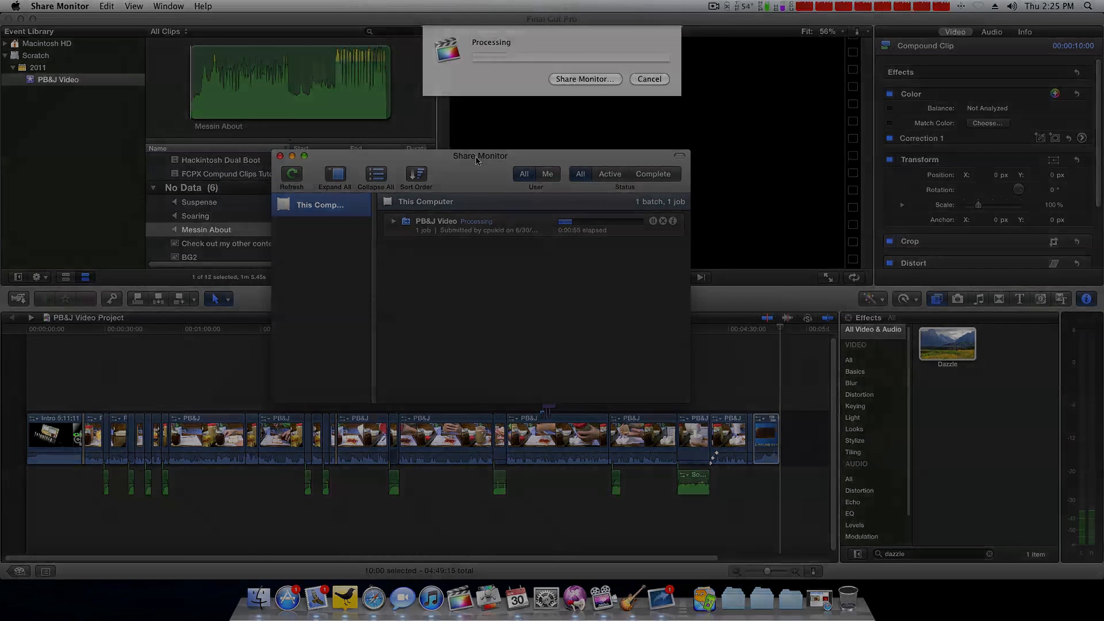